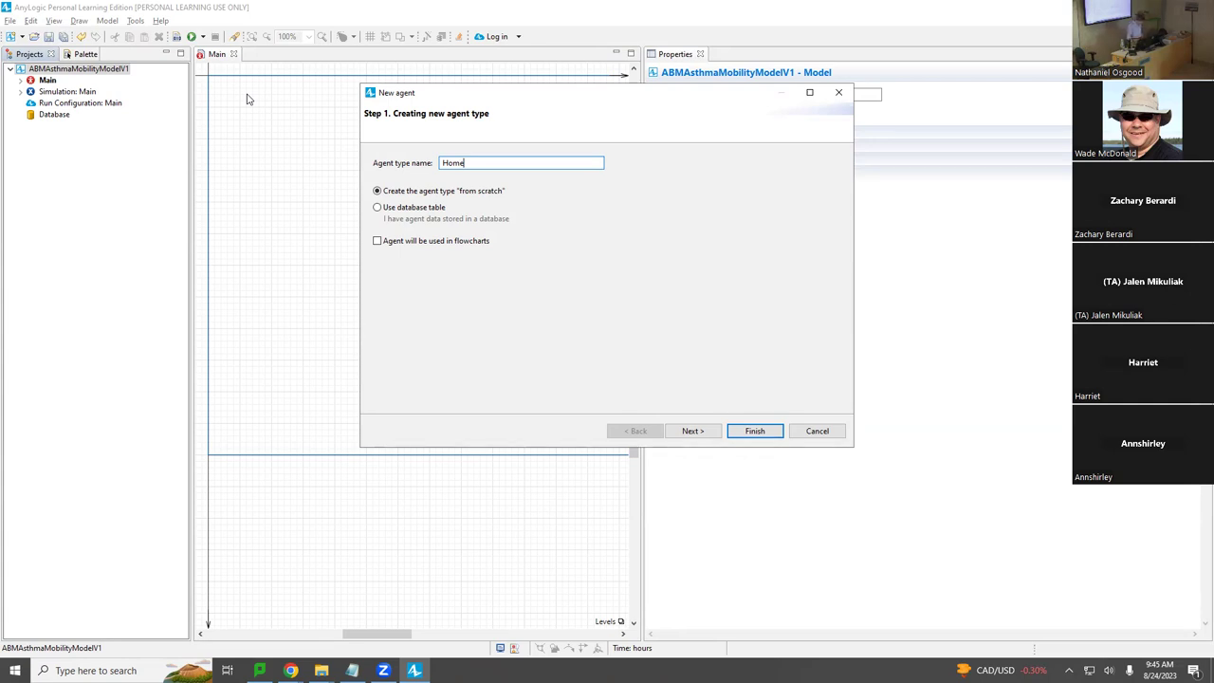
Step: Finish creating the Home agent type and place the House picture at the origin of its diagram
click(728, 430)
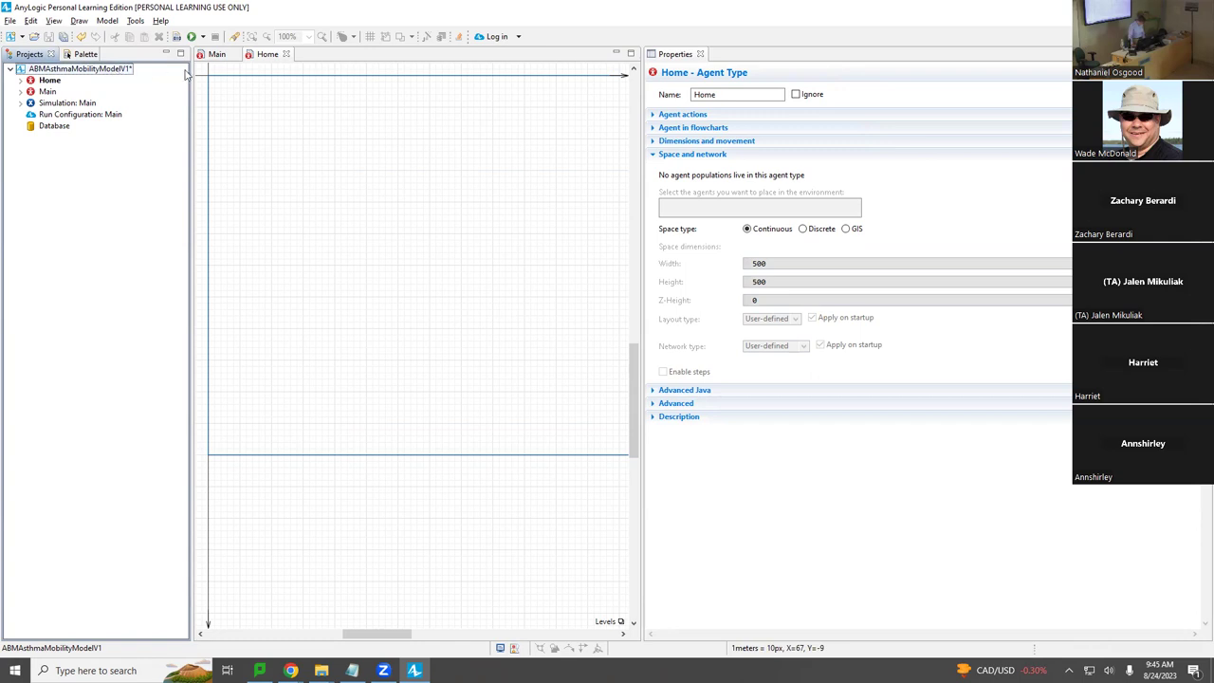
click(268, 59)
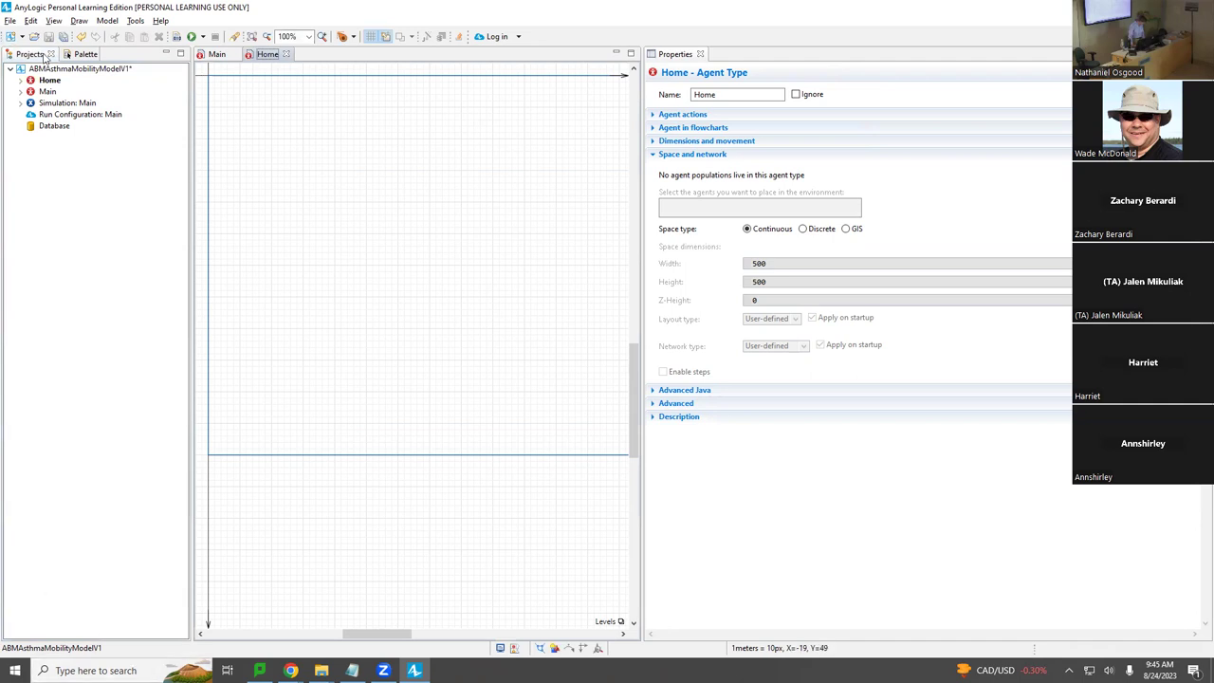
click(83, 55)
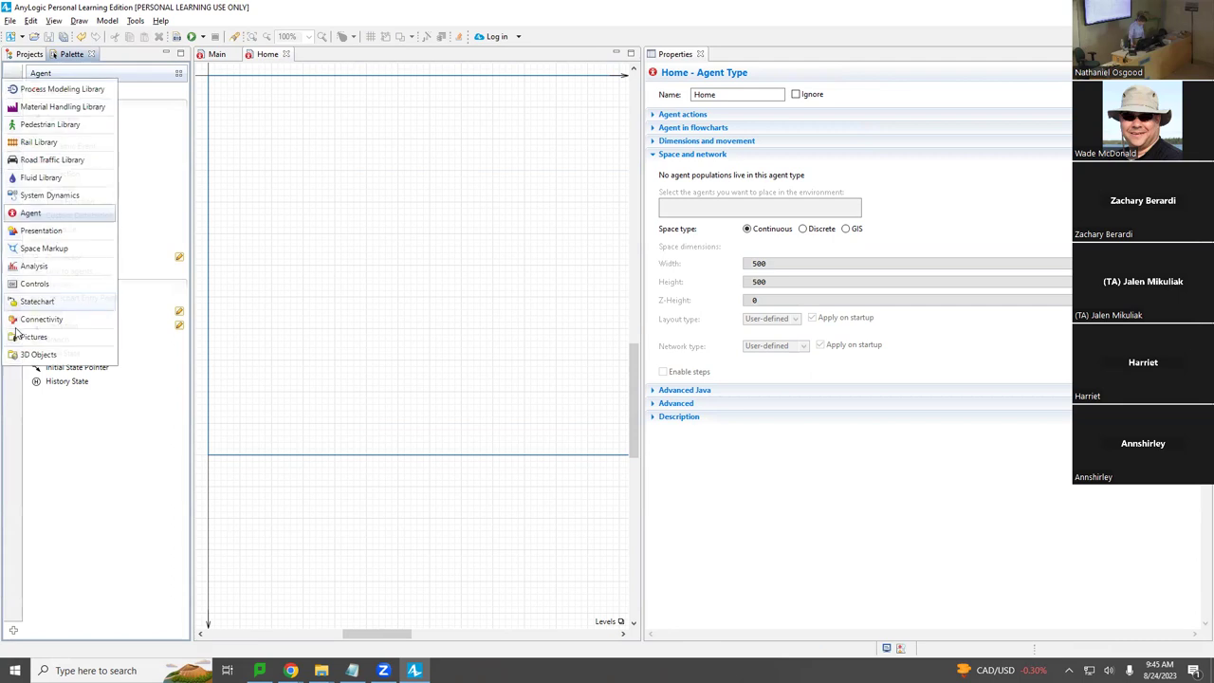
click(21, 335)
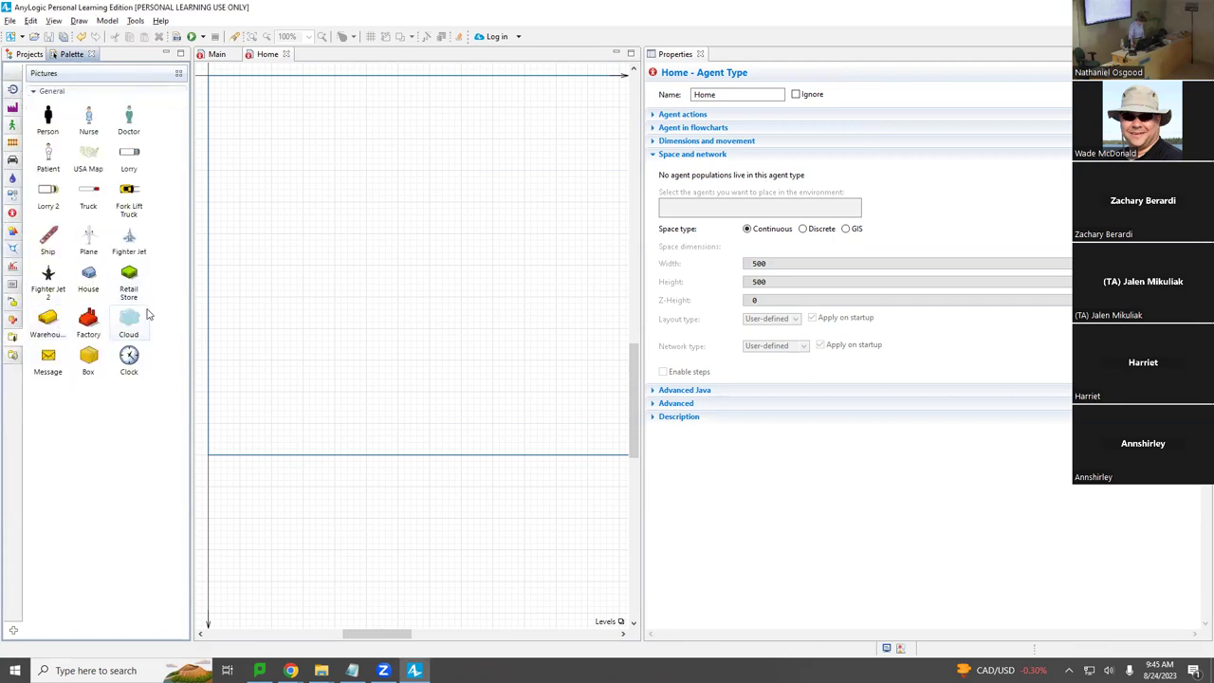
drag(90, 284, 208, 76)
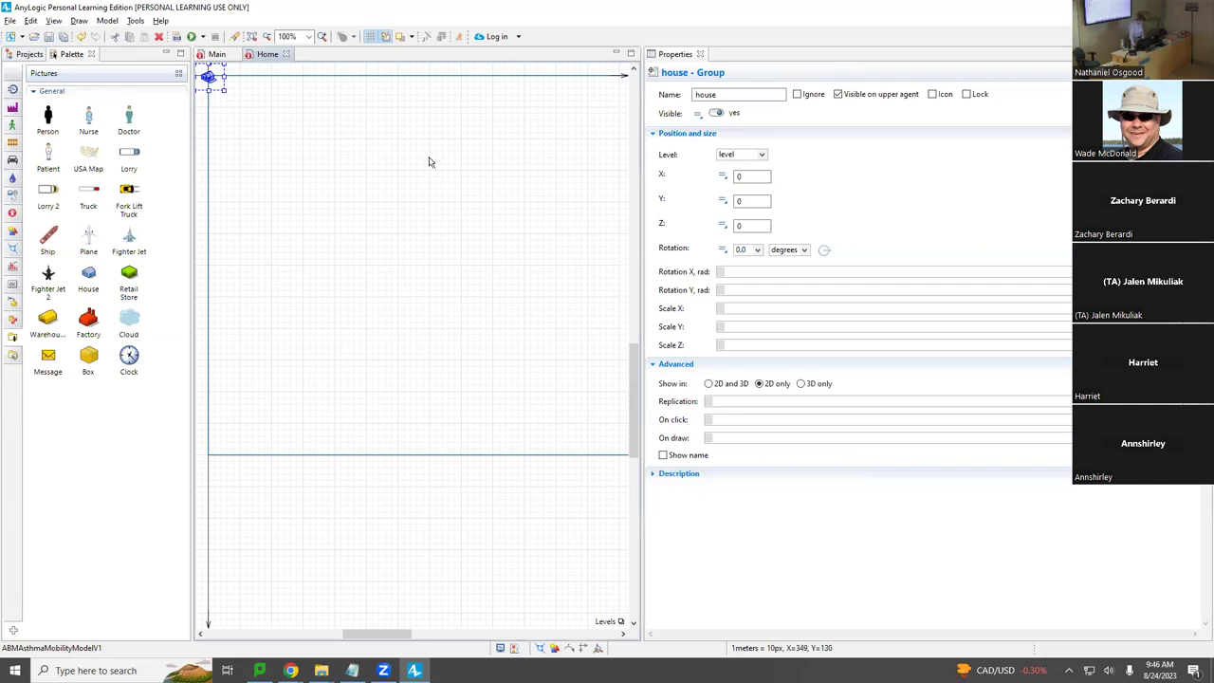
Step: Create a new agent type named Workplace from scratch in the ABMAsthmaMobilityModelV1 model
click(29, 54)
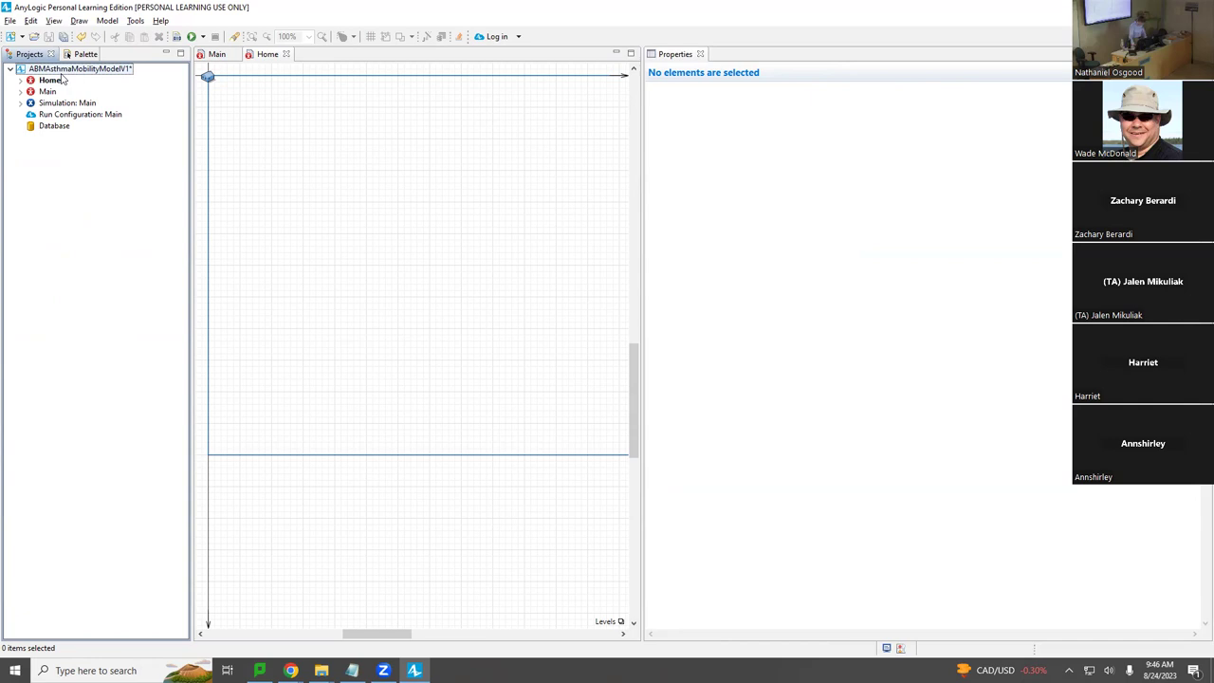
click(63, 70)
right_click(62, 71)
mouse_move(124, 83)
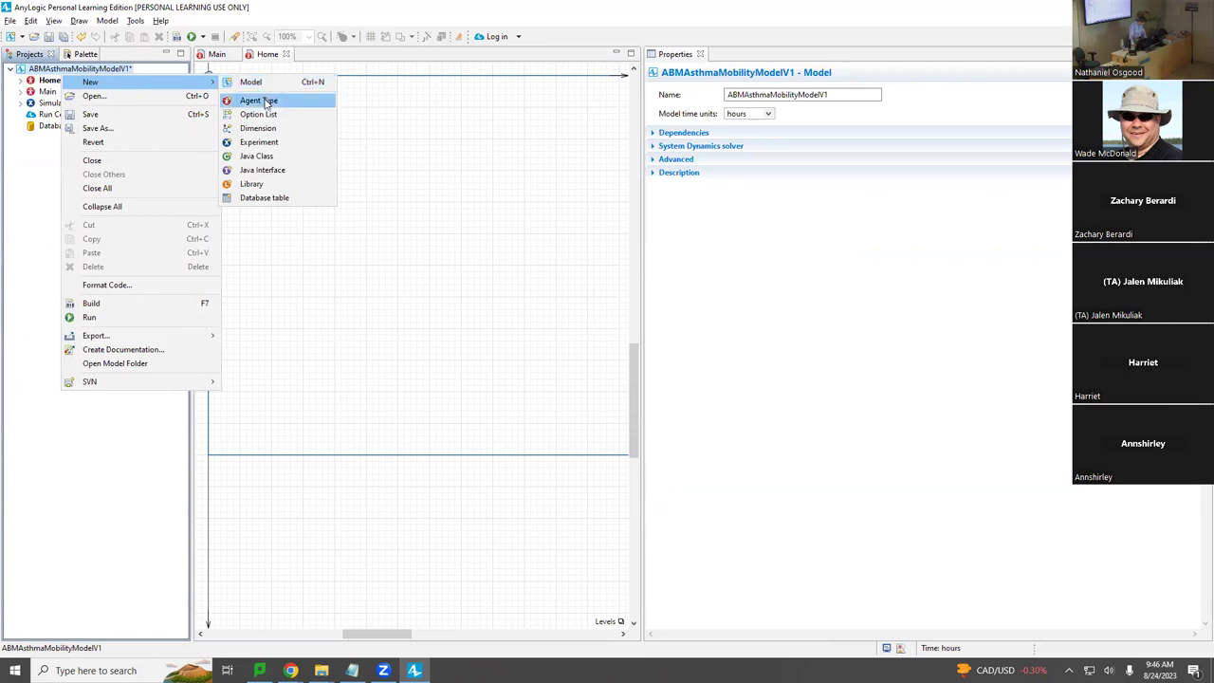
click(257, 101)
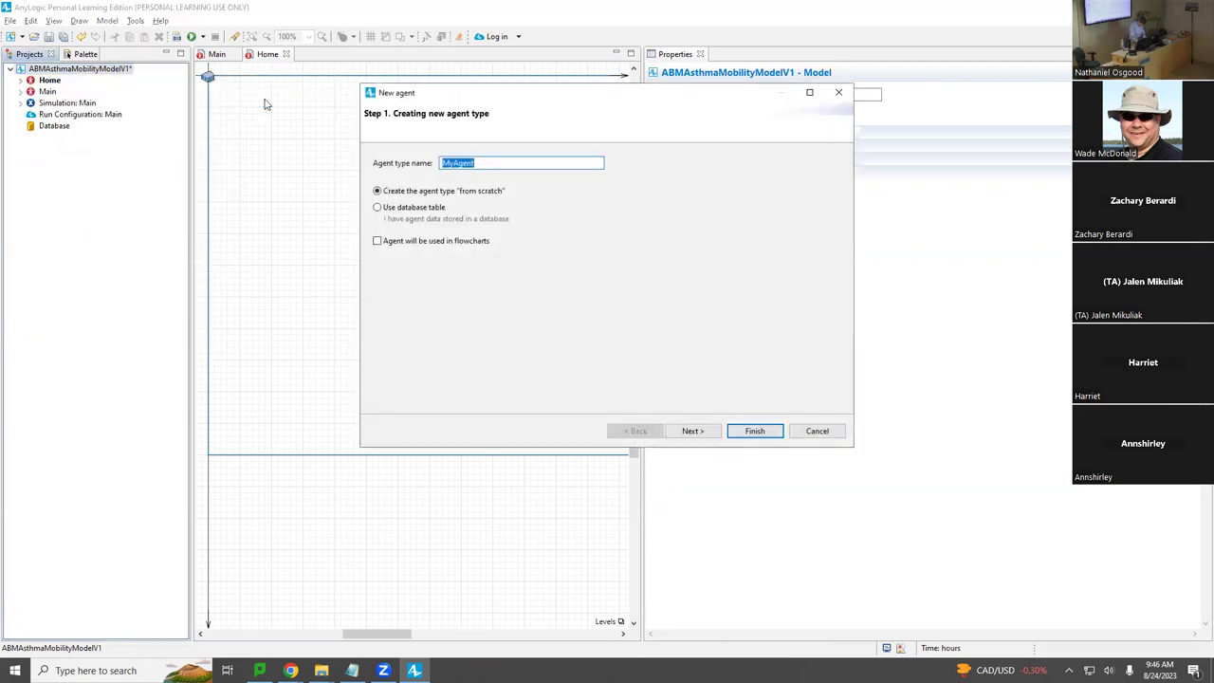
text(Workplace)
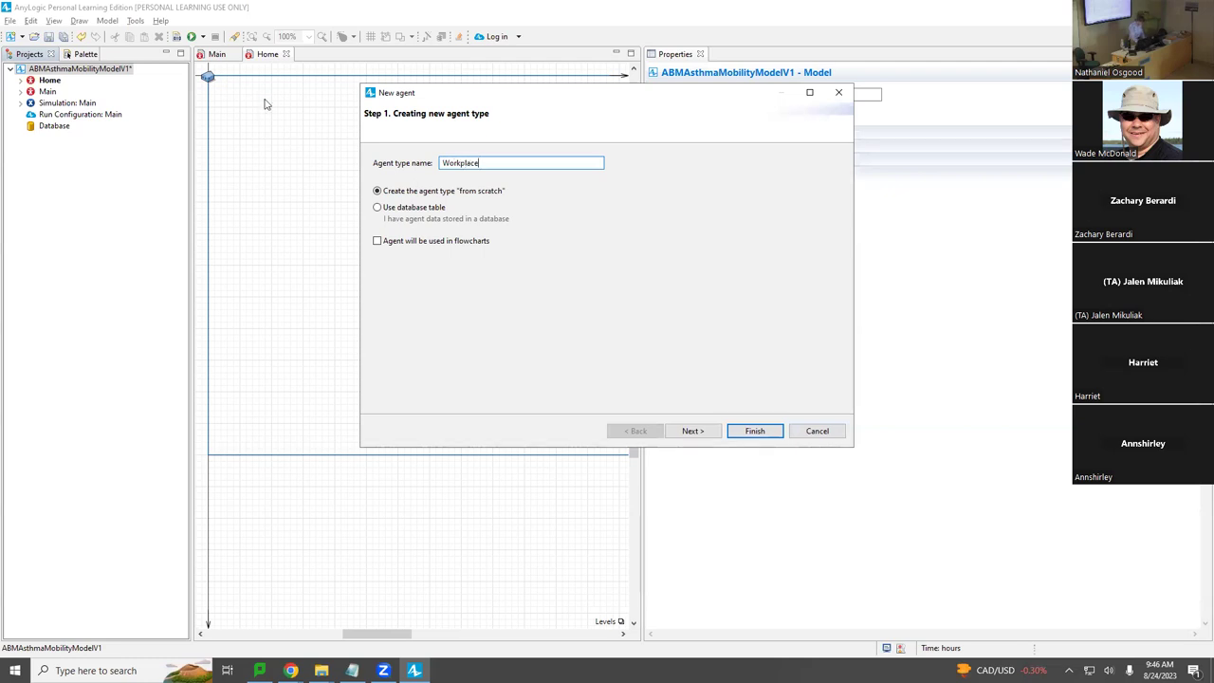
key(ctrl+a)
key(Escape)
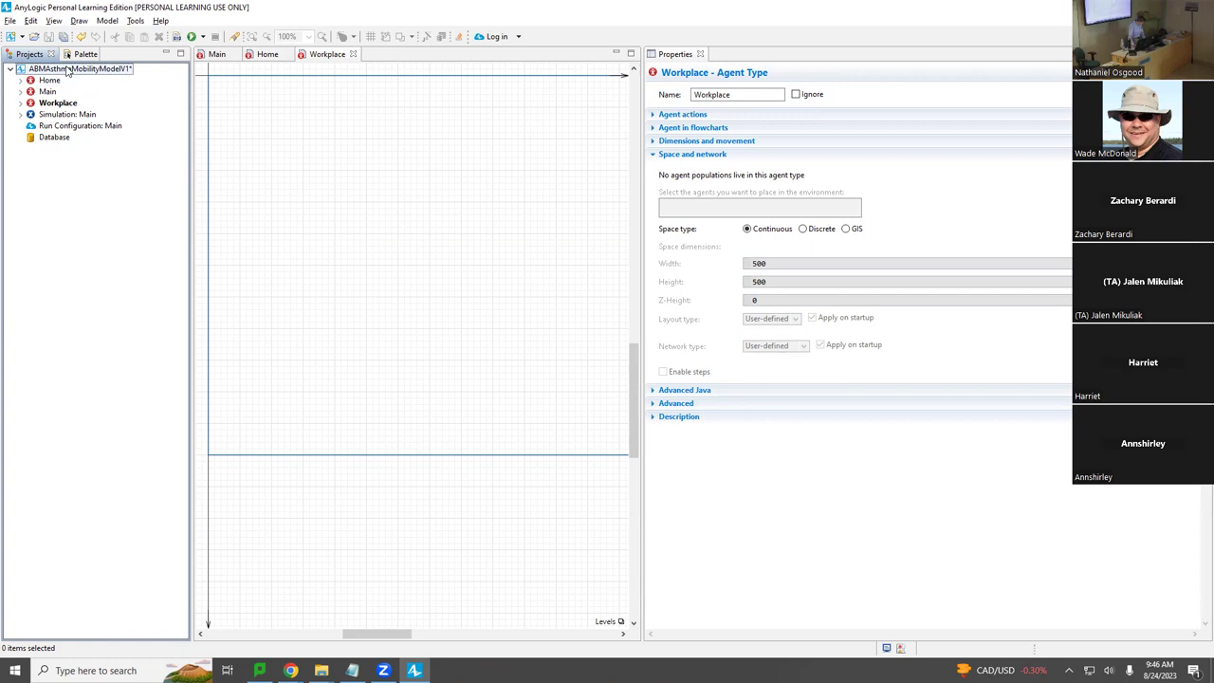
Step: Create a new agent type named School from scratch in the same model
right_click(68, 73)
mouse_move(167, 75)
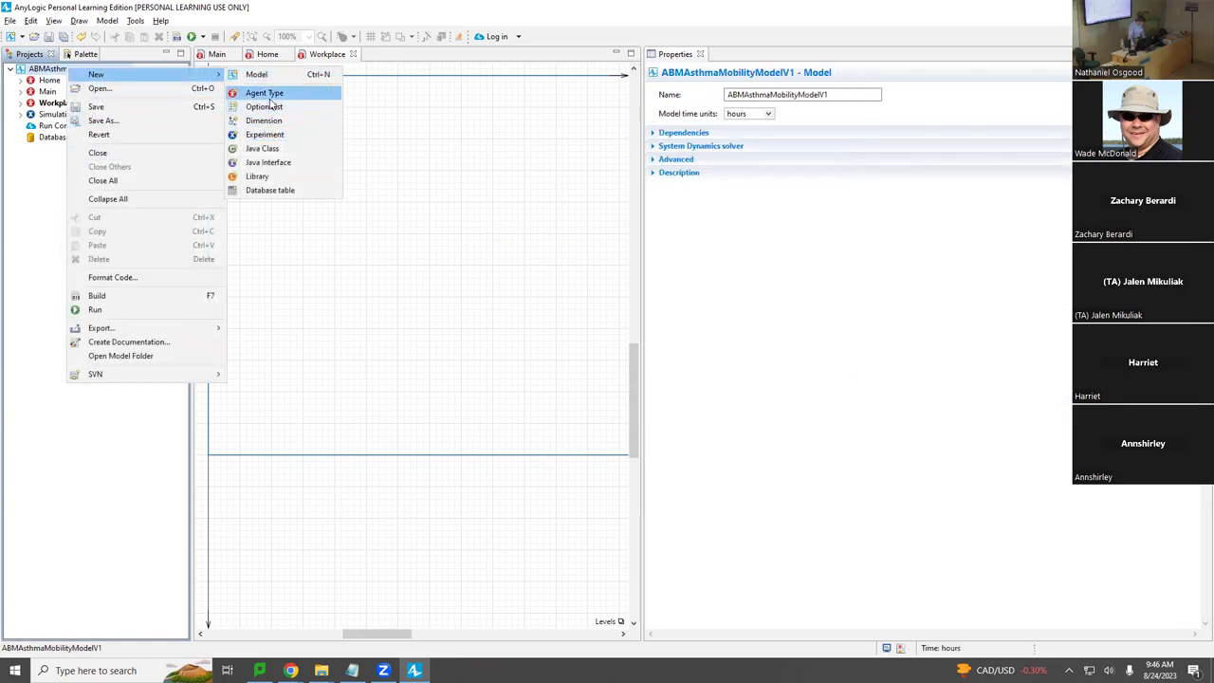
click(268, 95)
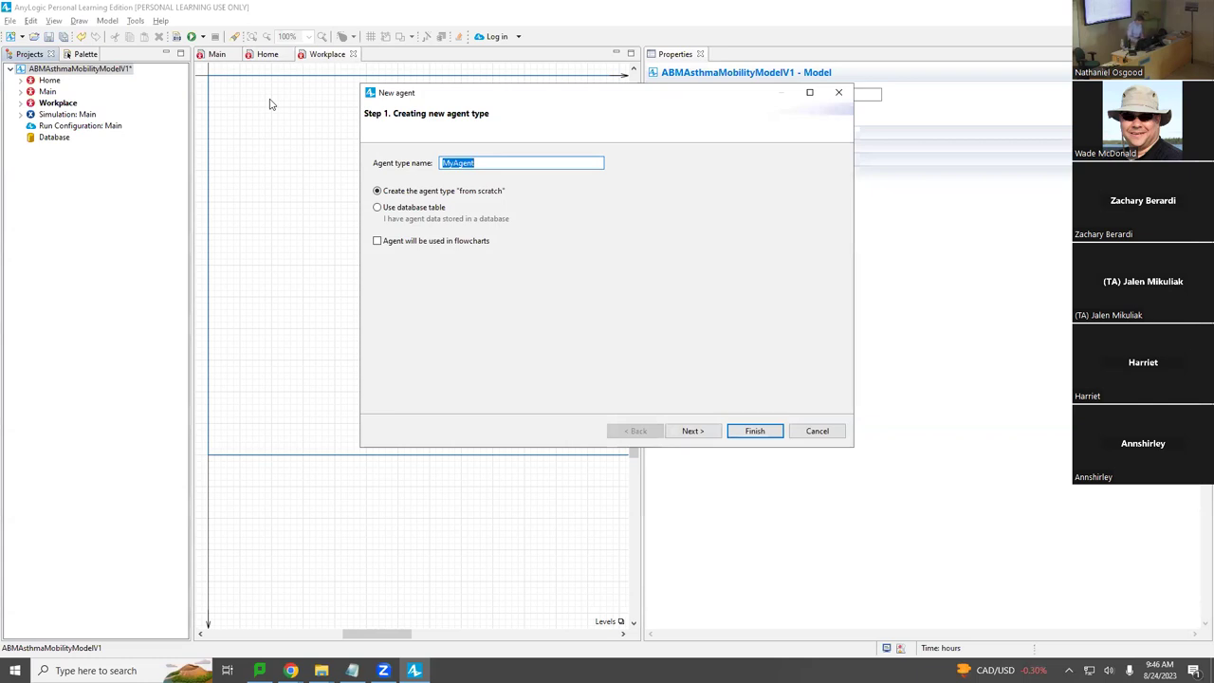
text(School)
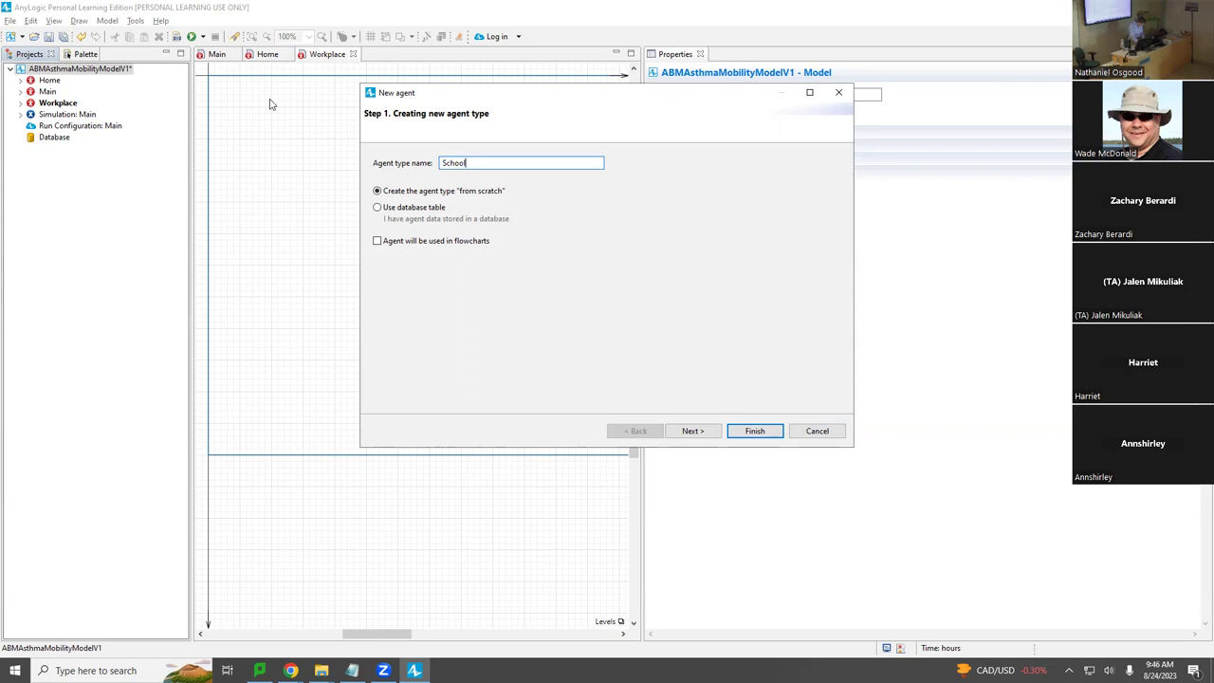
click(756, 431)
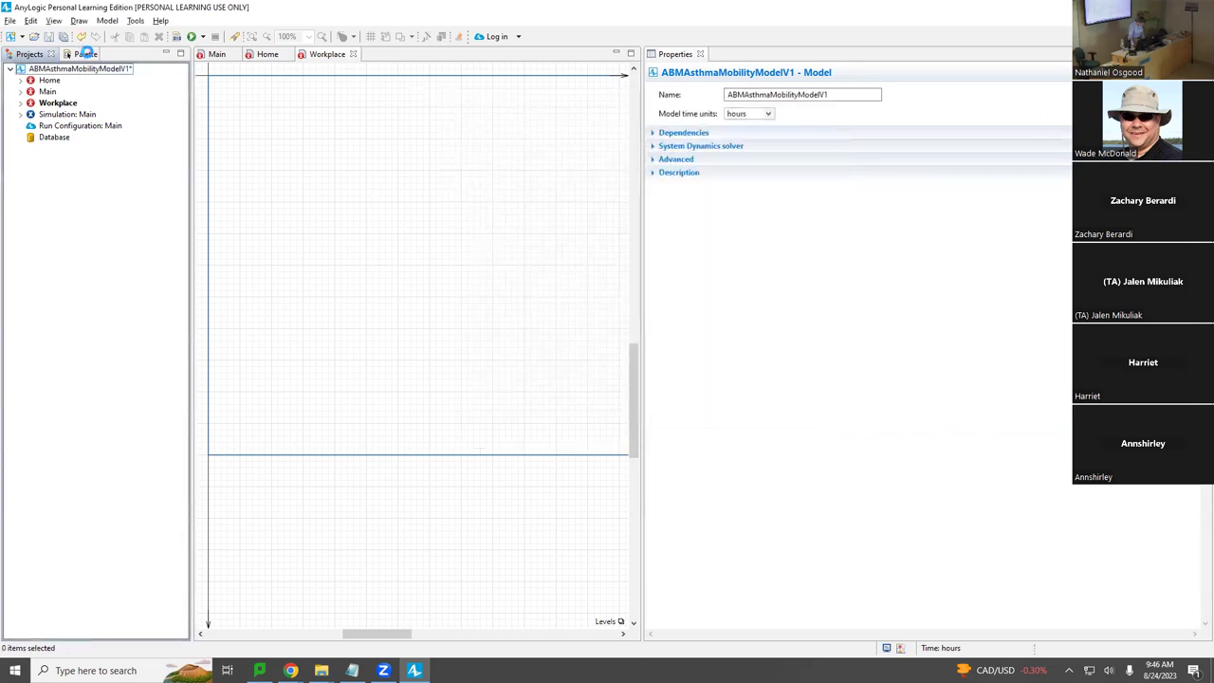
Step: Create a new agent type named CommunityPlace from scratch in the model
right_click(93, 70)
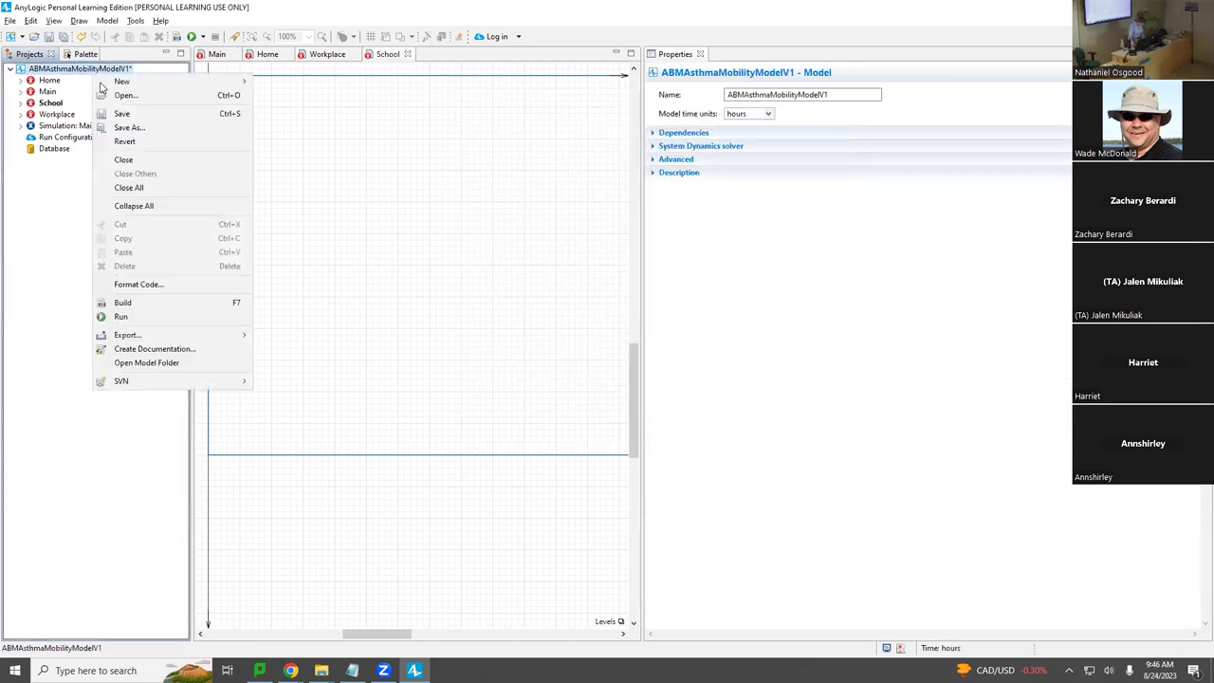
mouse_move(122, 81)
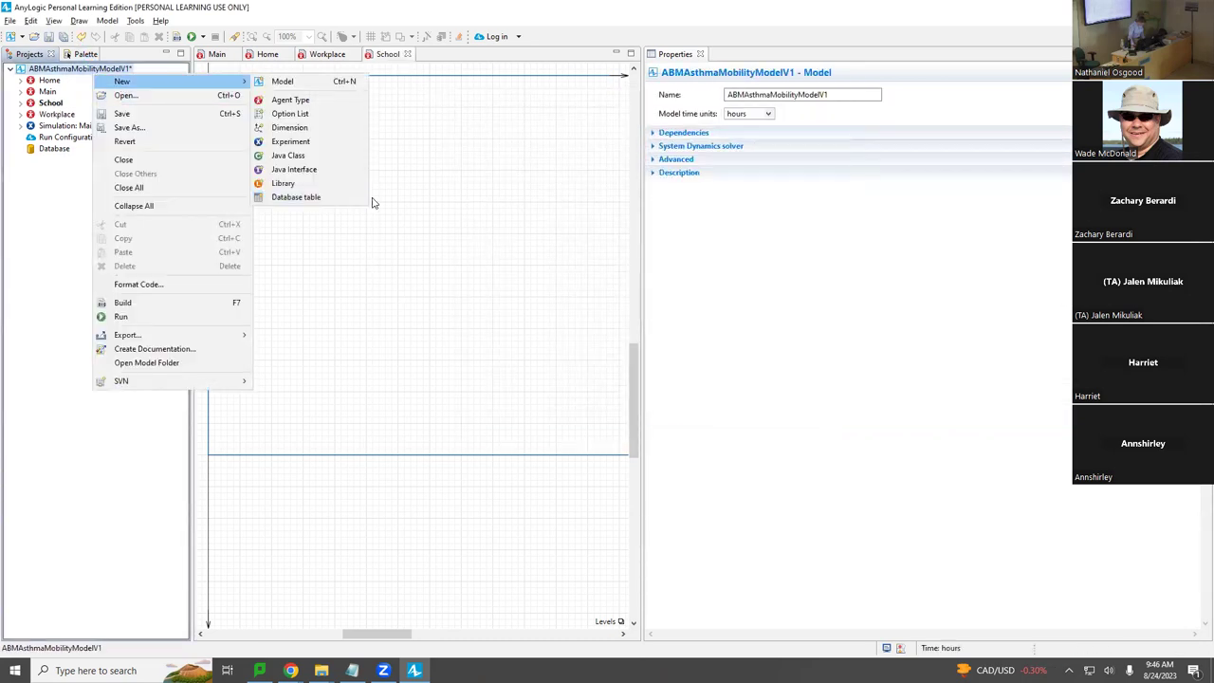
click(296, 100)
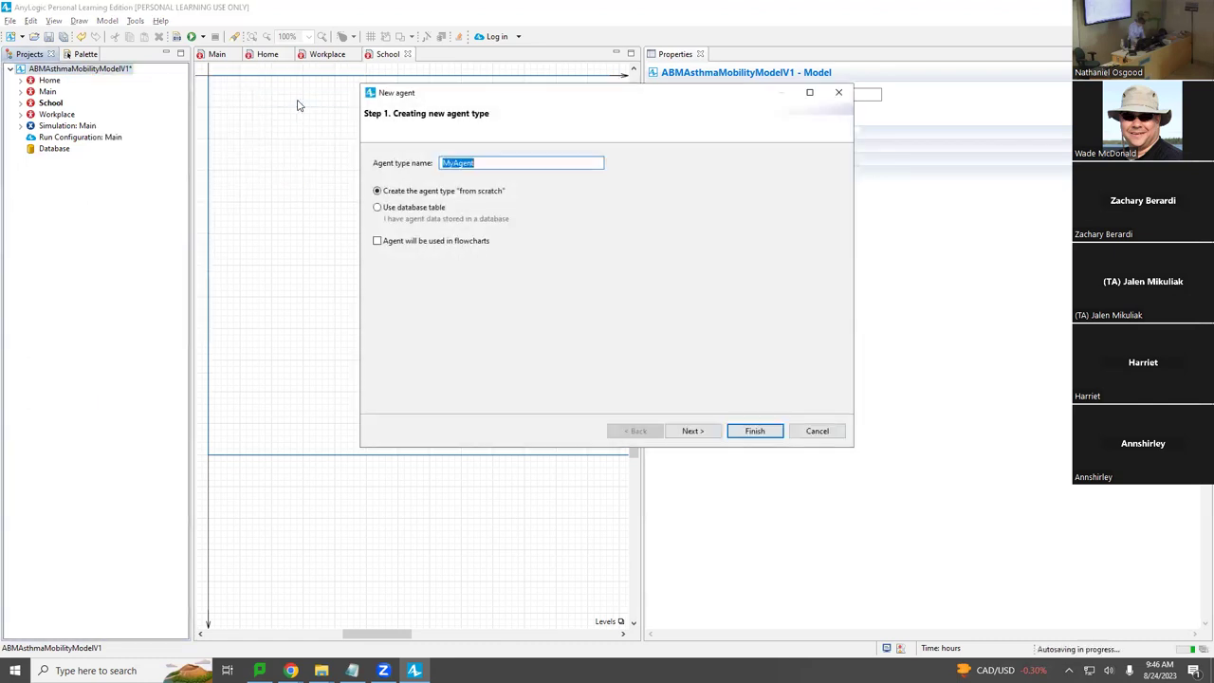
key(BackSpace)
text(CommunityPlace)
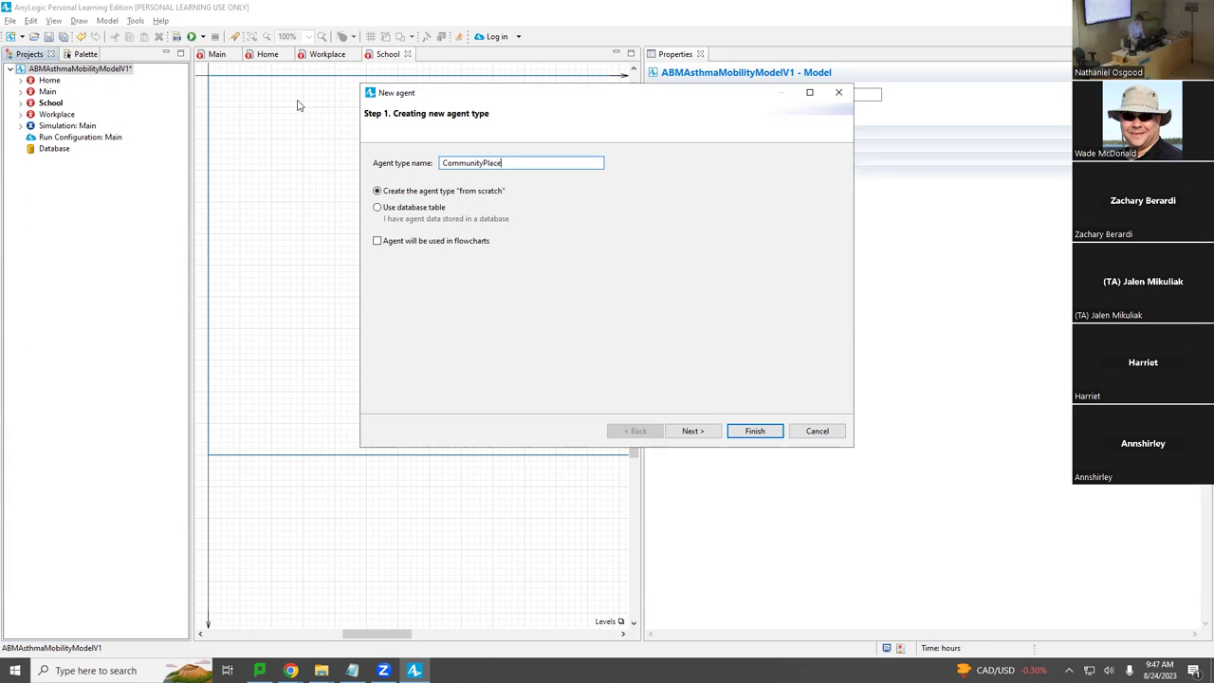
click(692, 433)
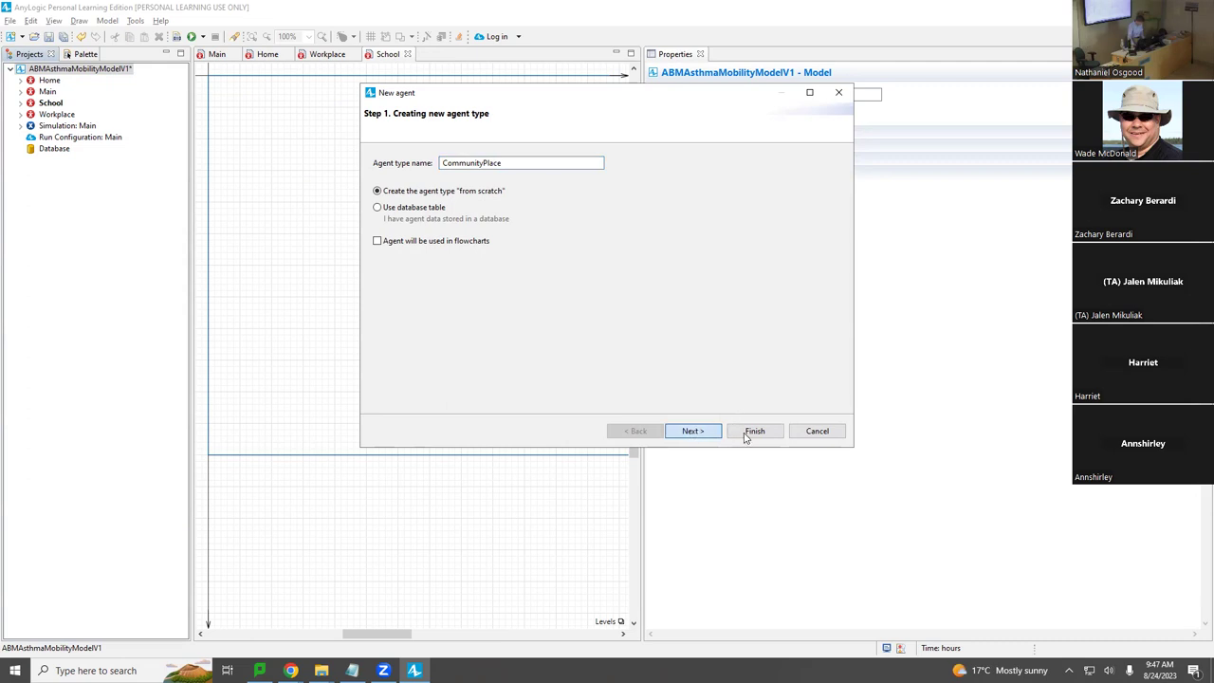
click(737, 434)
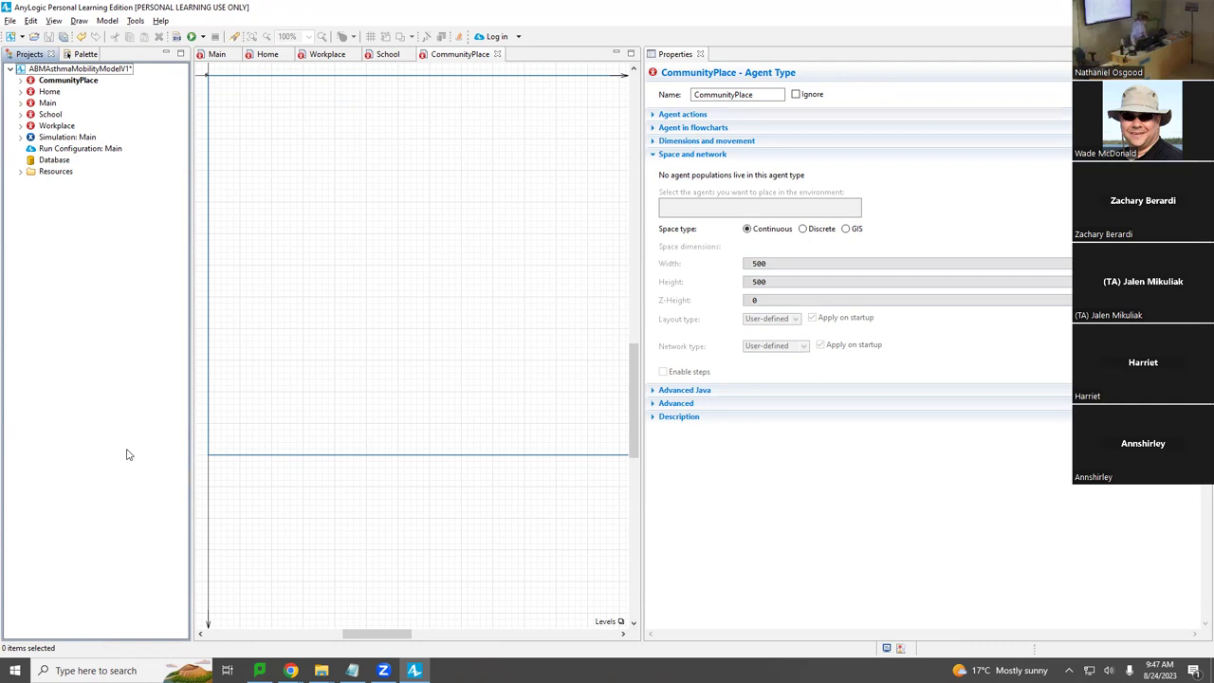
Step: Place the Warehouse picture at the origin of the School diagram and the Factory picture at the origin of the Workplace diagram
double_click(52, 92)
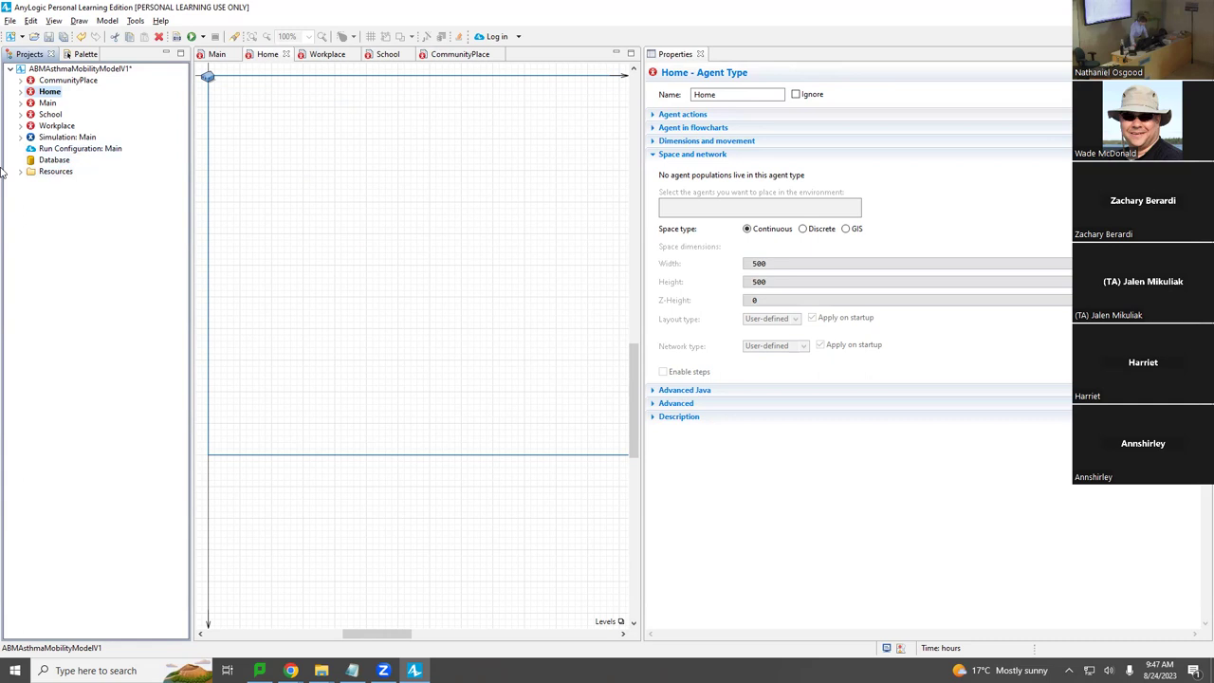
click(45, 114)
double_click(43, 114)
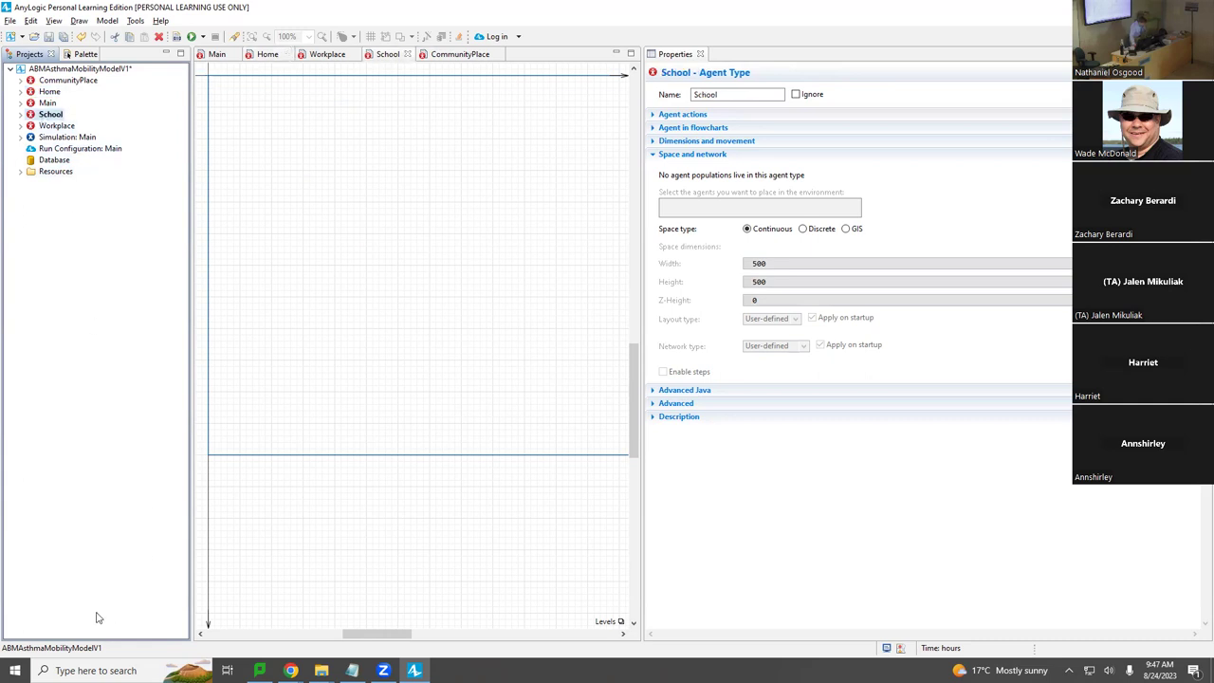
click(85, 54)
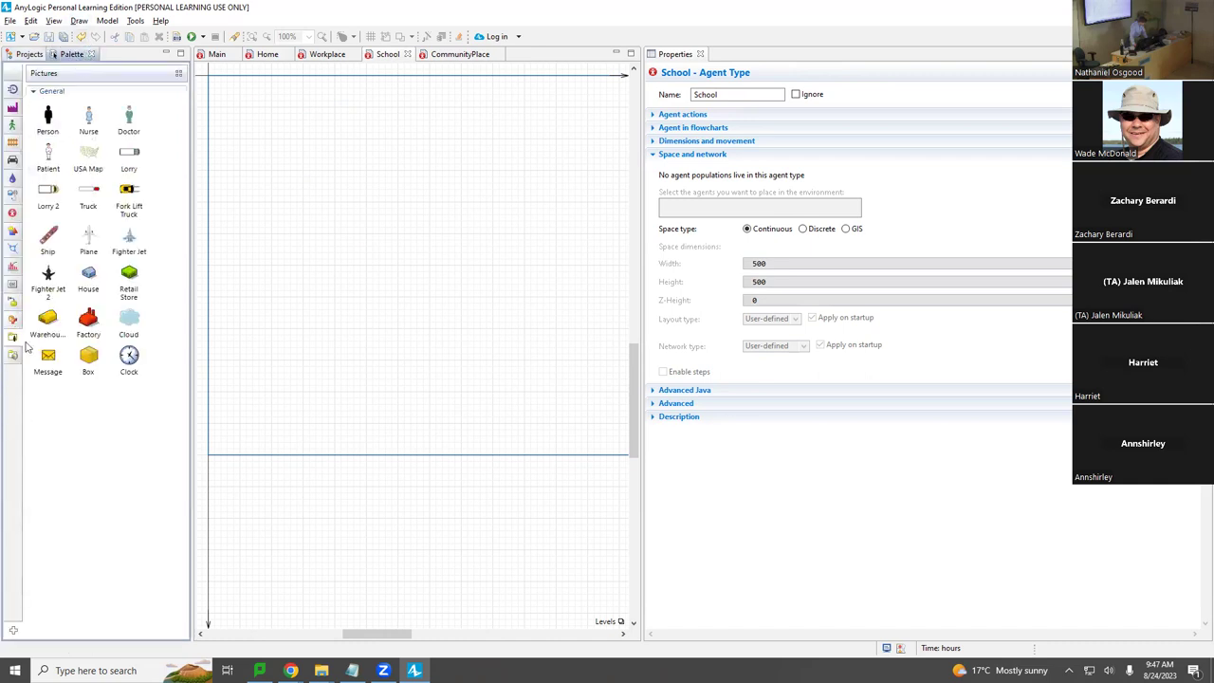
mouse_move(11, 349)
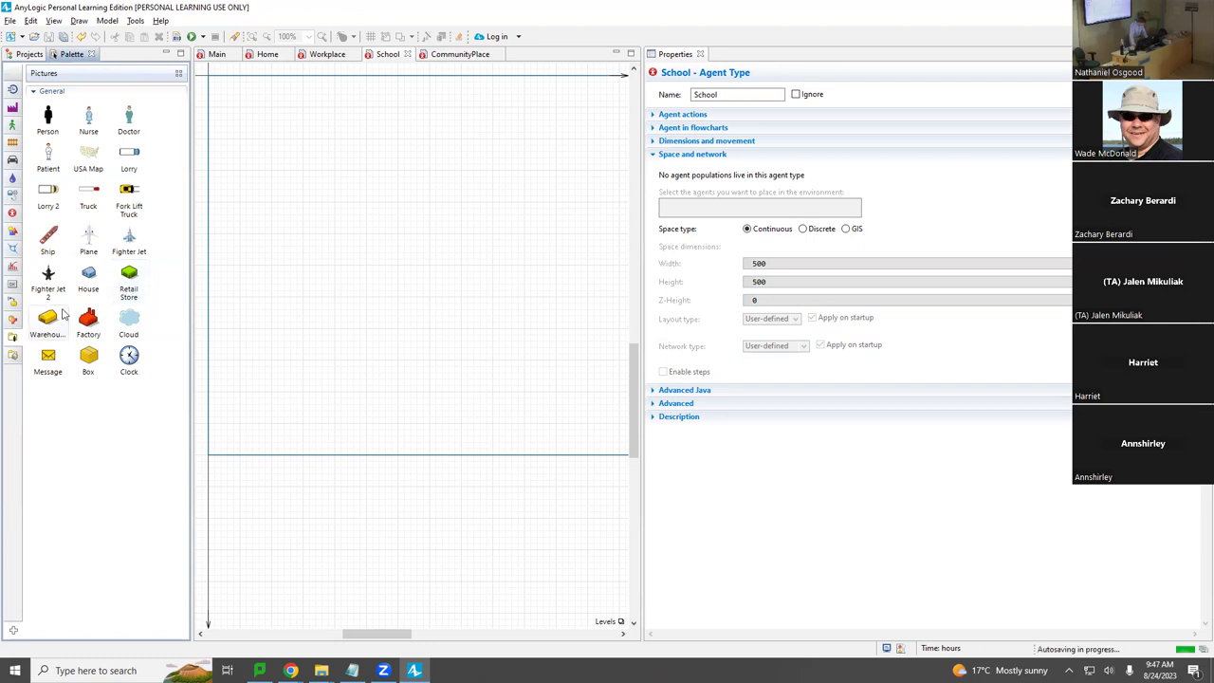
drag(48, 322, 208, 77)
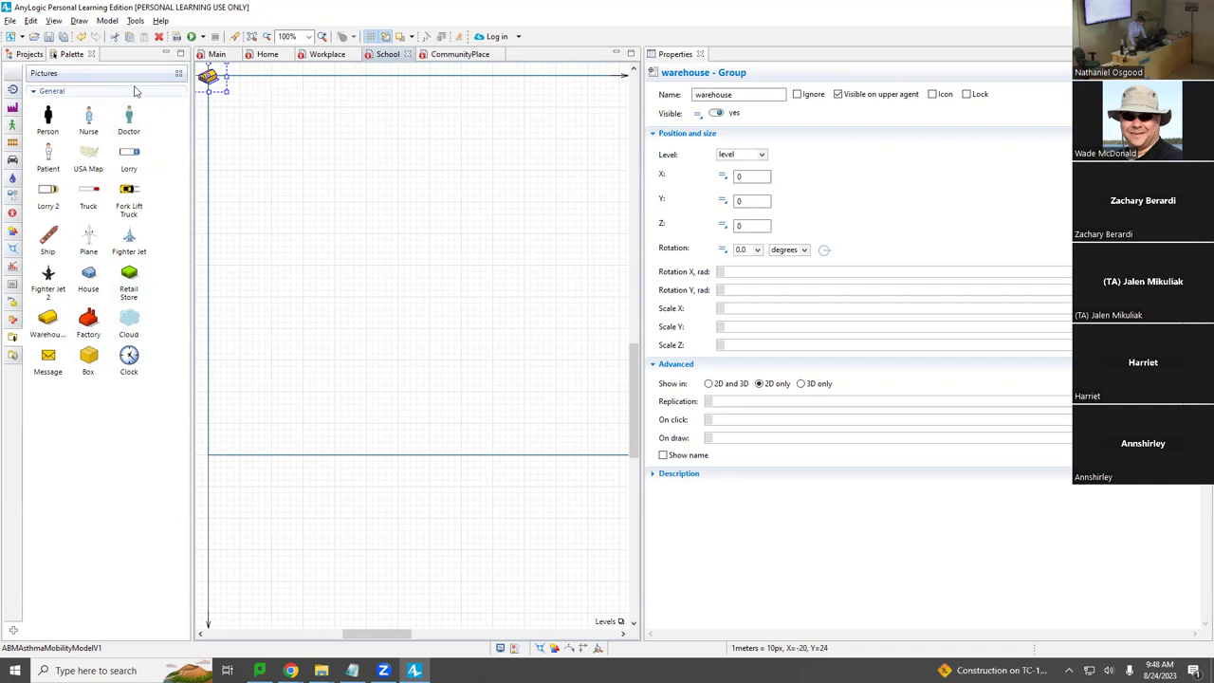
click(327, 57)
drag(88, 323, 207, 76)
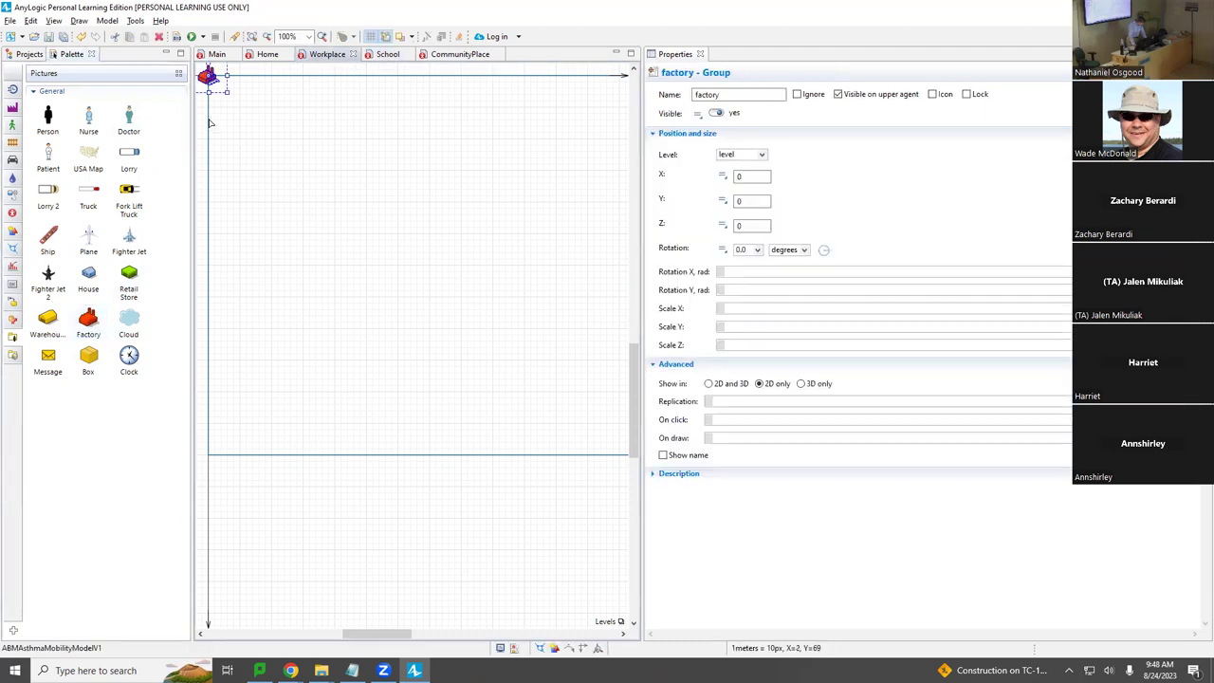
Step: Add the Retail Store picture to the CommunityPlace diagram and position it at the origin (X 0, Y 0)
click(437, 61)
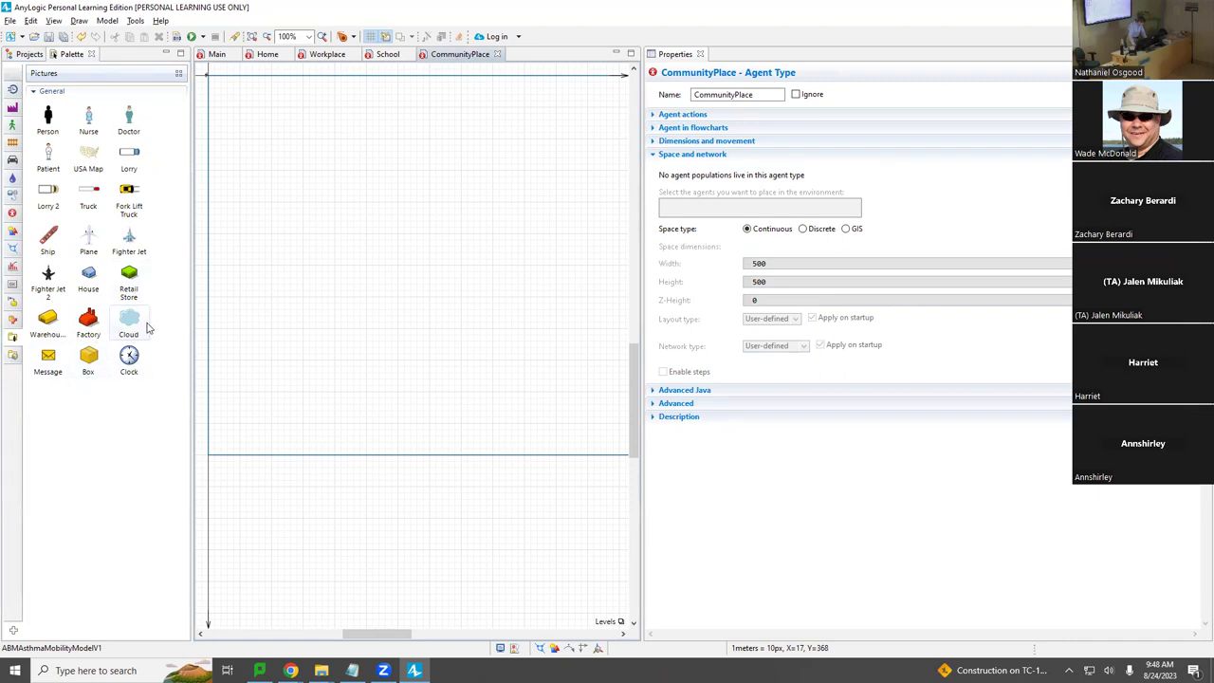
drag(139, 276, 230, 112)
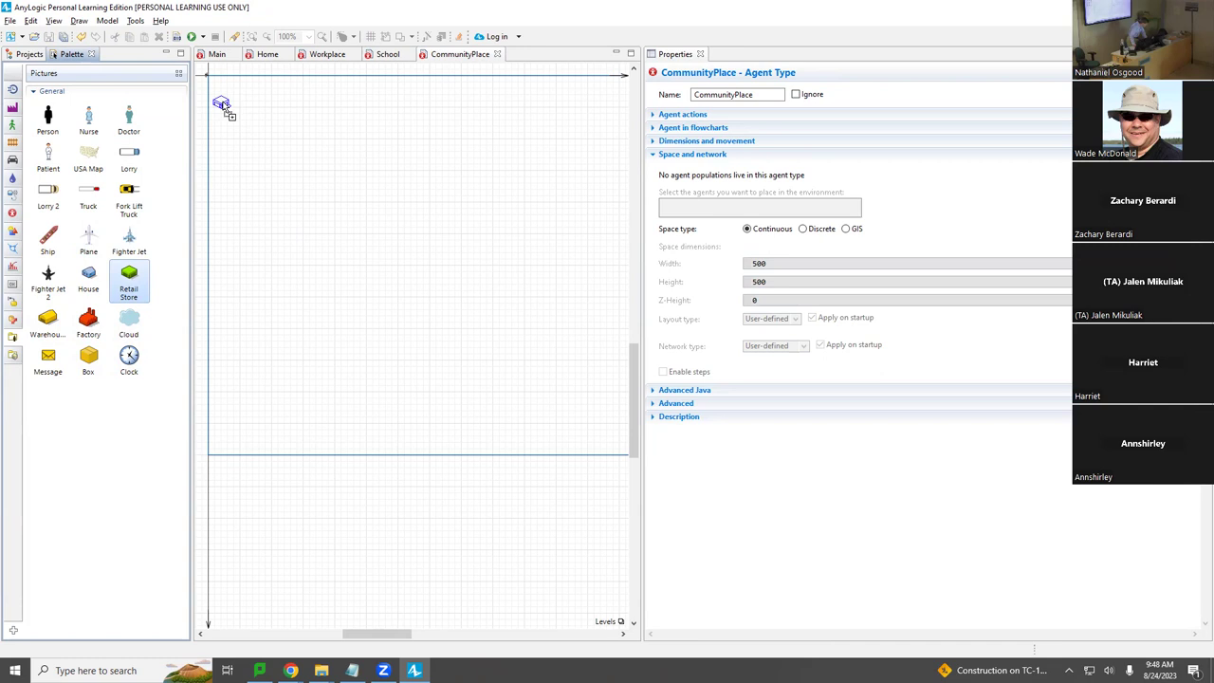
drag(228, 111, 220, 102)
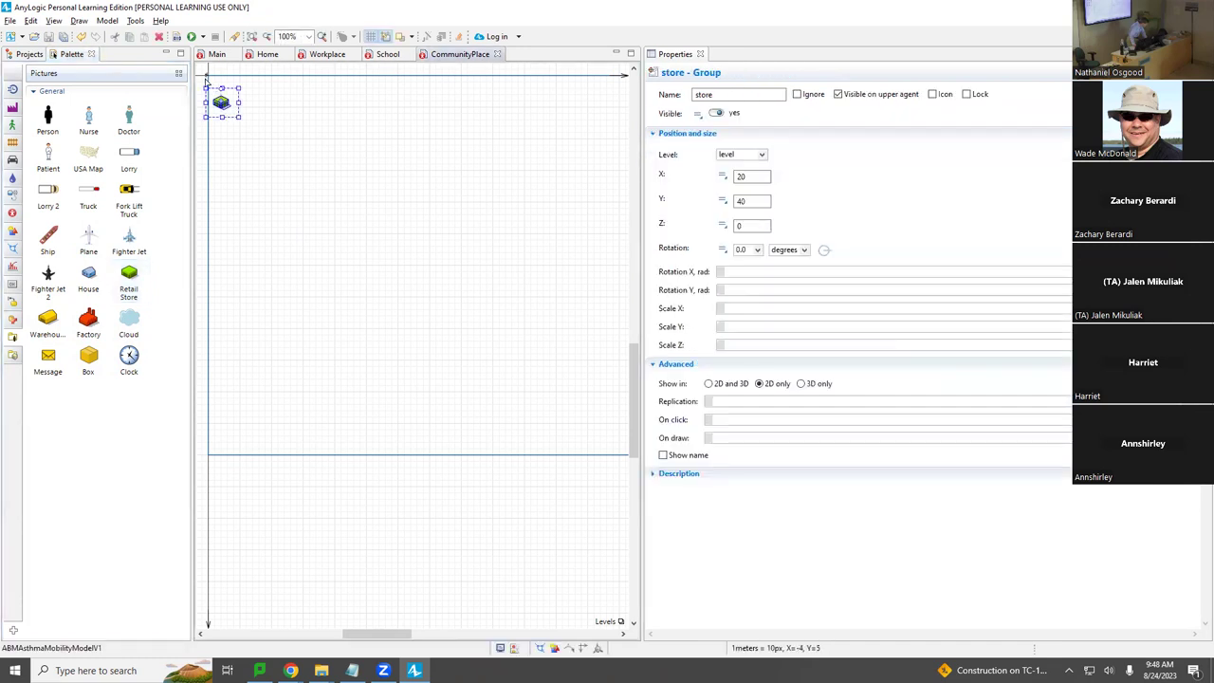
click(206, 77)
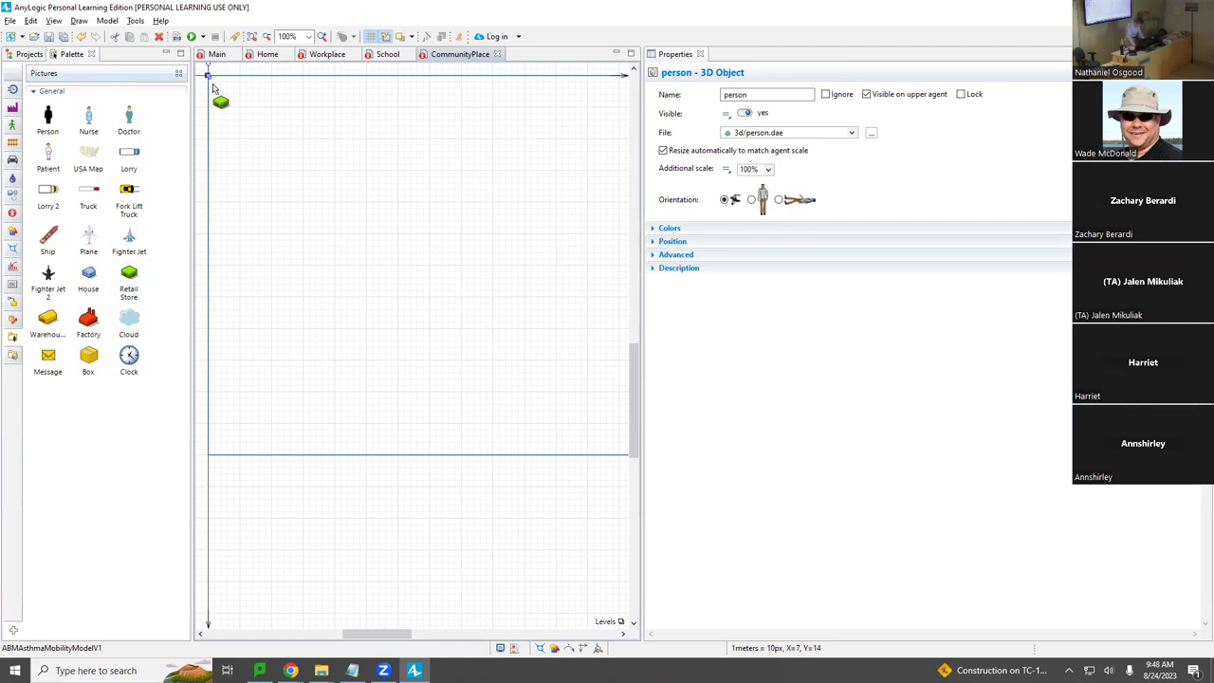
click(214, 91)
click(217, 82)
drag(217, 82, 211, 76)
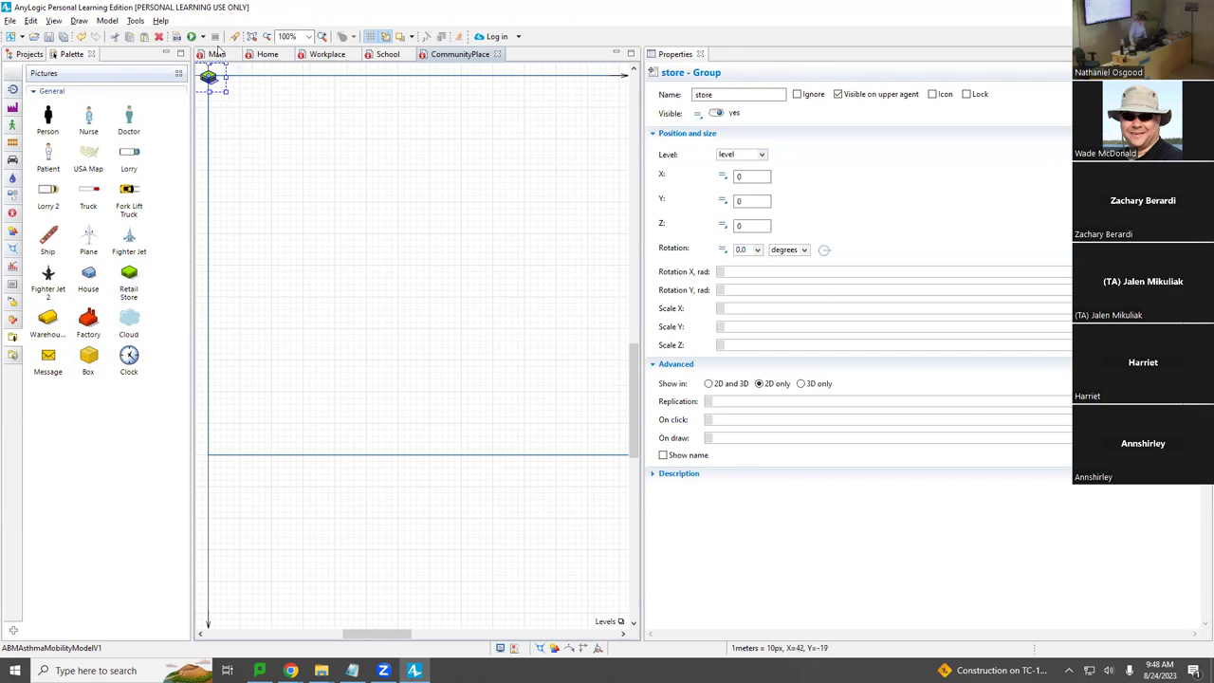
Step: Review the diagrams of the location agent types to check the picture placed in each
click(27, 54)
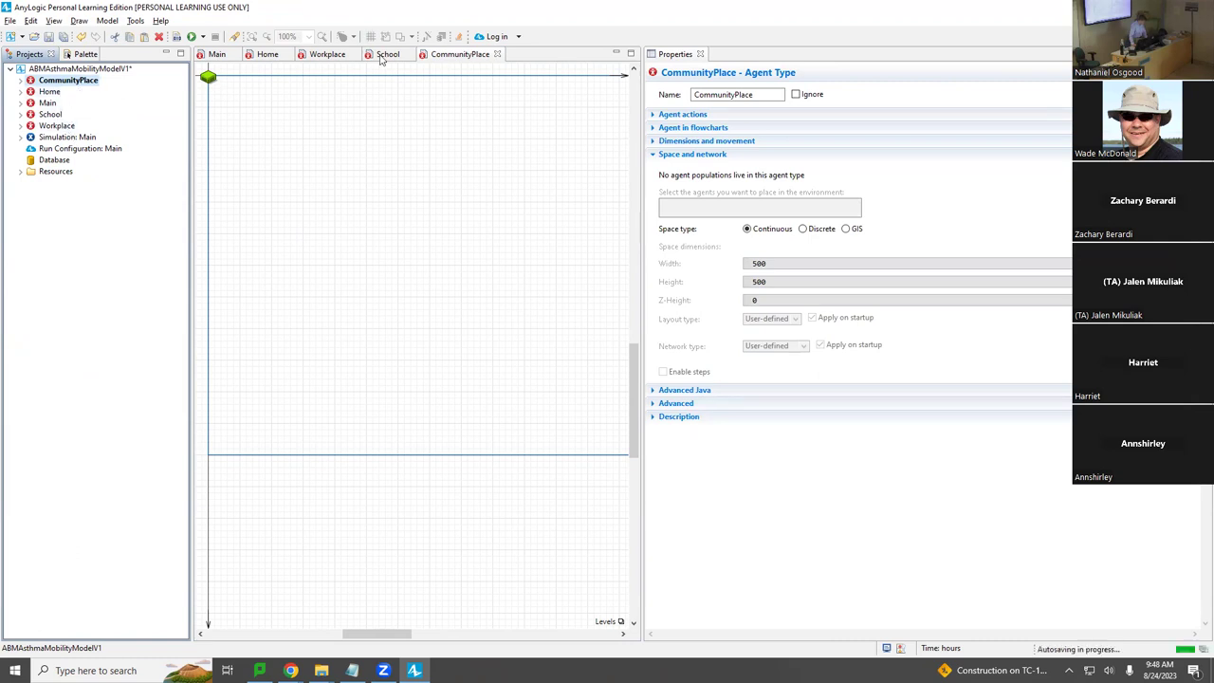
click(217, 55)
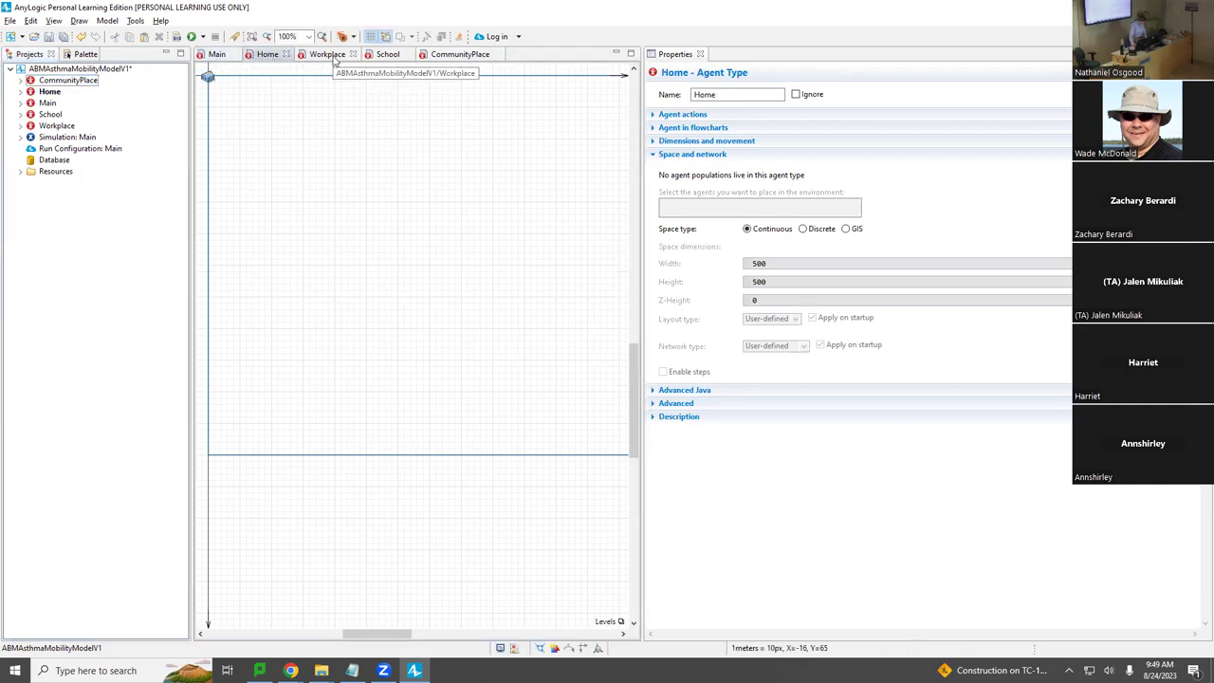
click(333, 59)
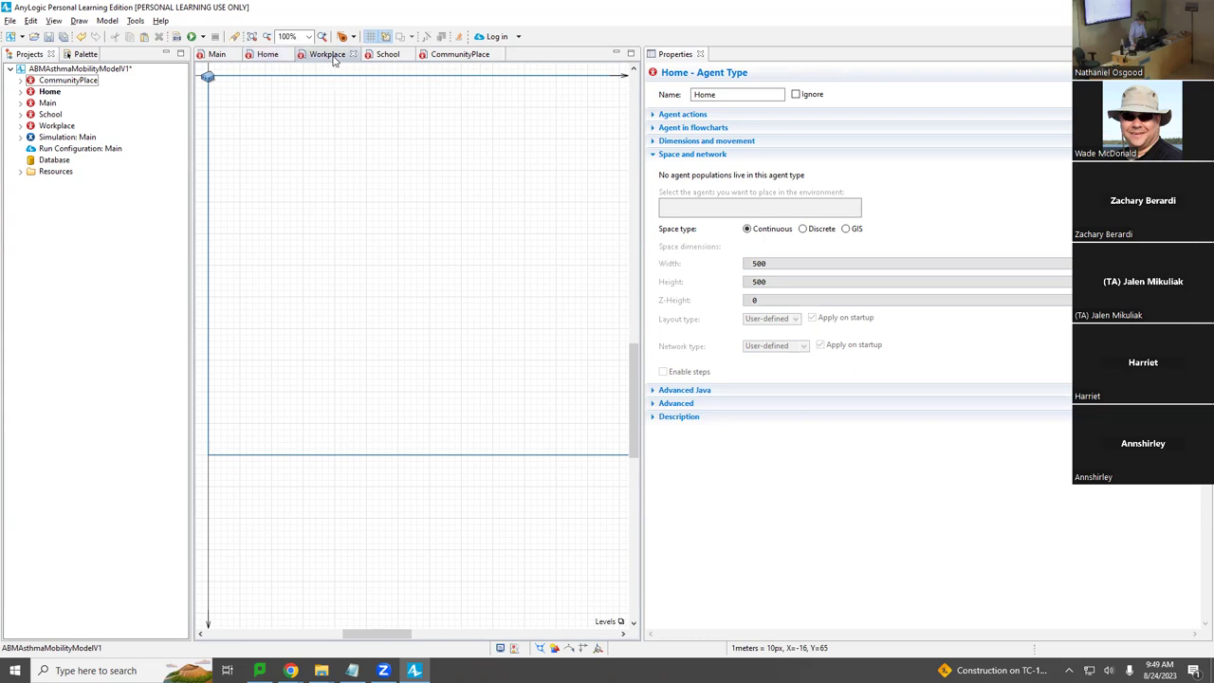
click(389, 54)
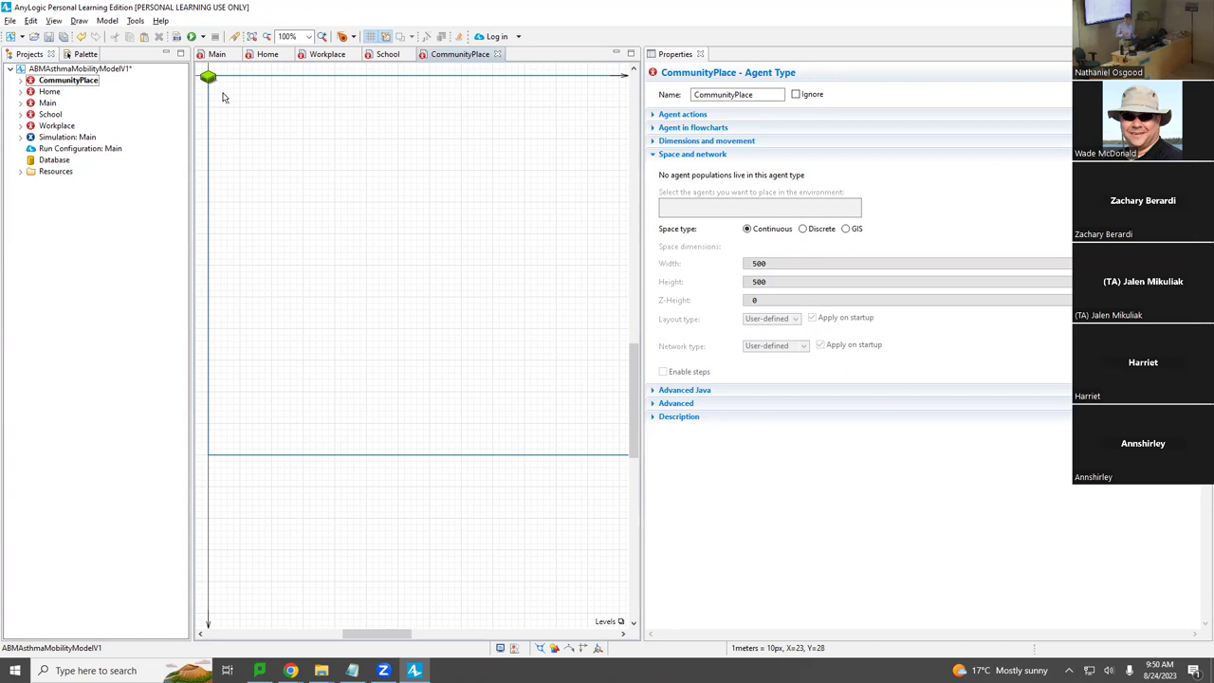
Step: Create a new agent type named Person from scratch in the model
scroll(223, 96, up, 3)
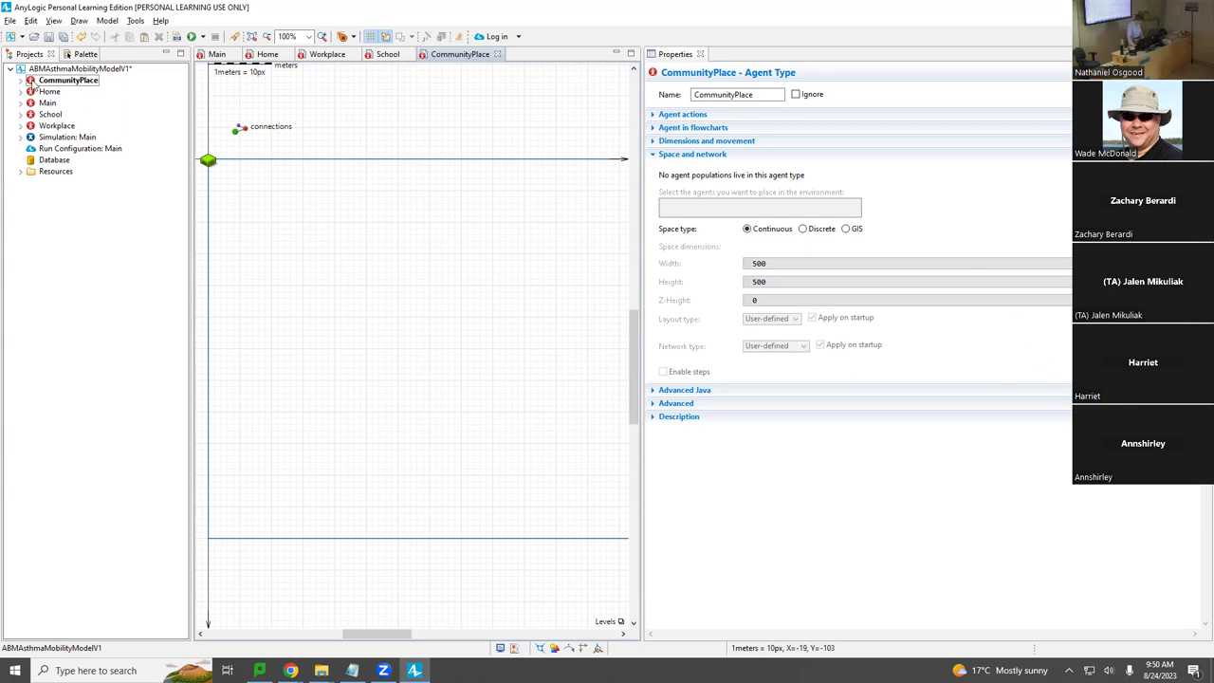
click(78, 54)
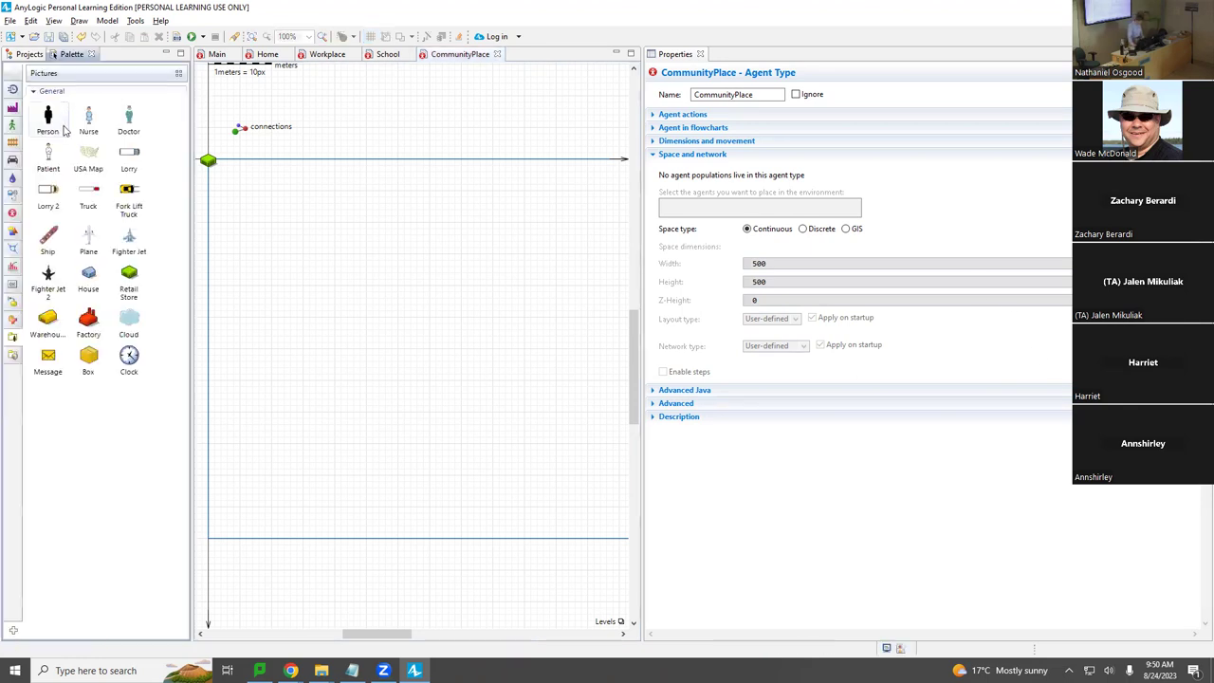
click(26, 55)
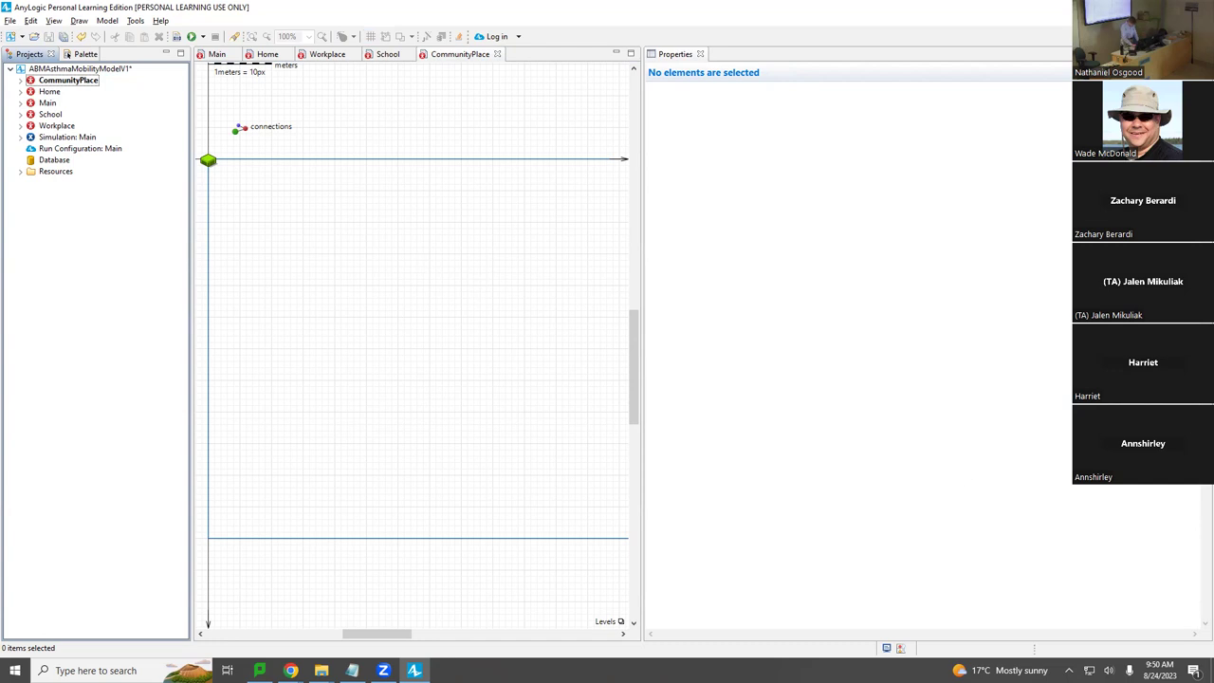
click(60, 70)
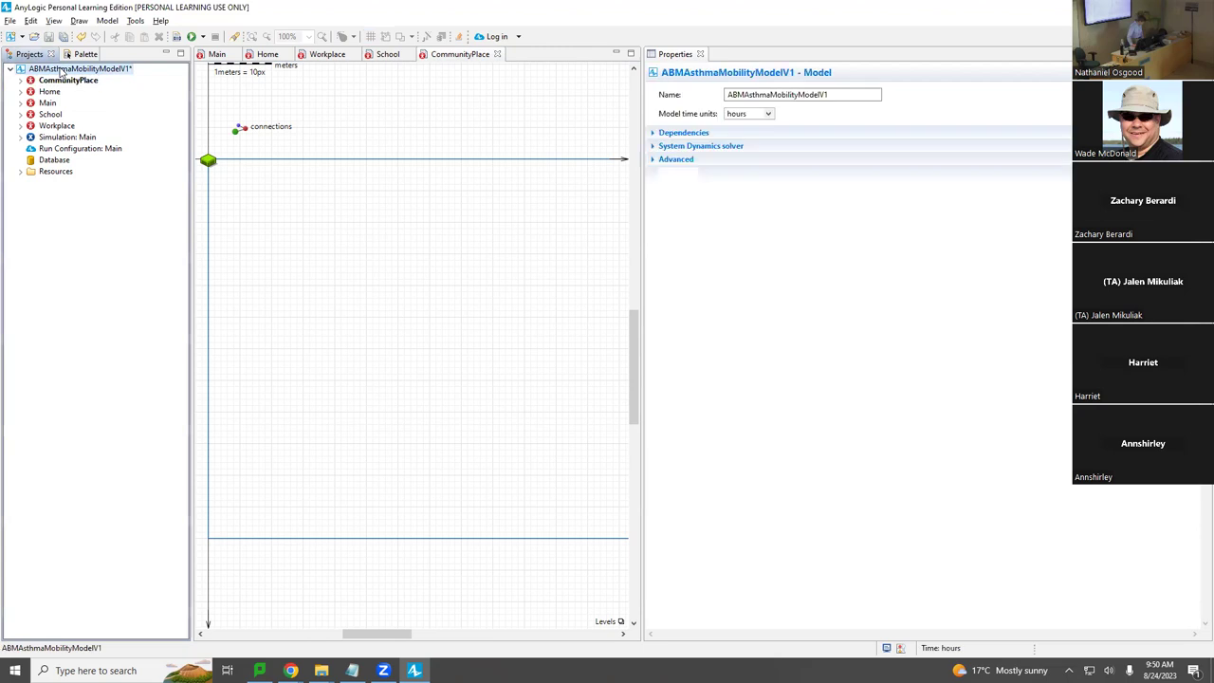
right_click(60, 68)
mouse_move(104, 77)
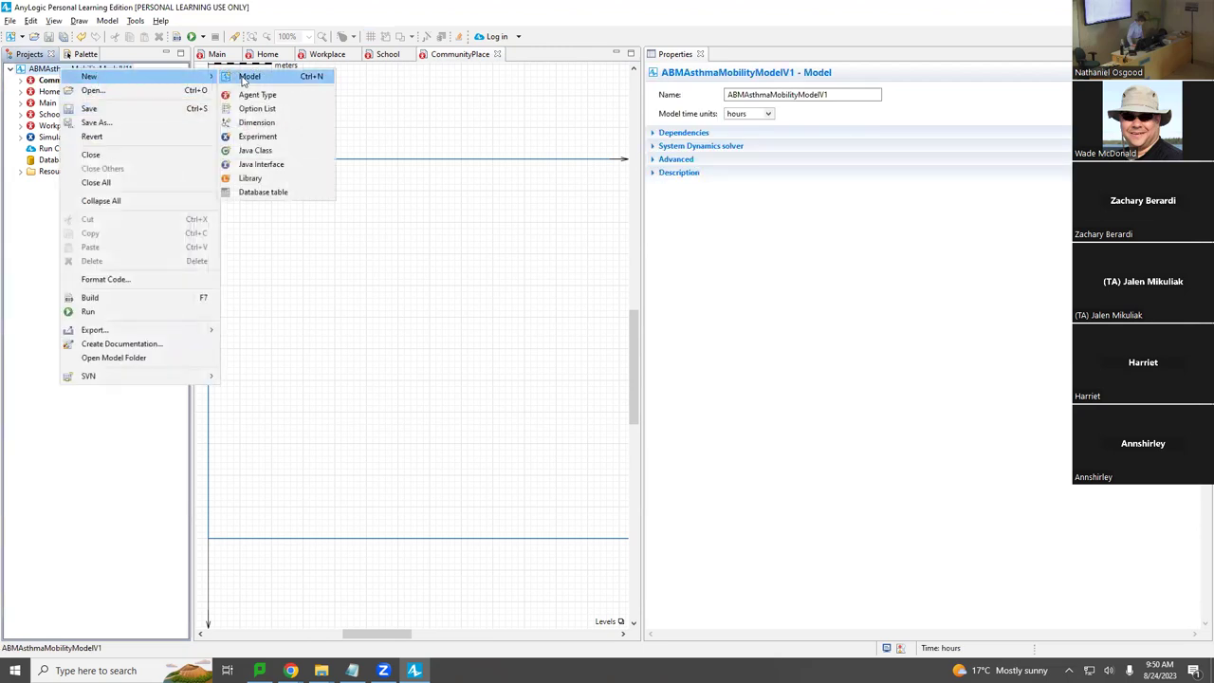
click(254, 96)
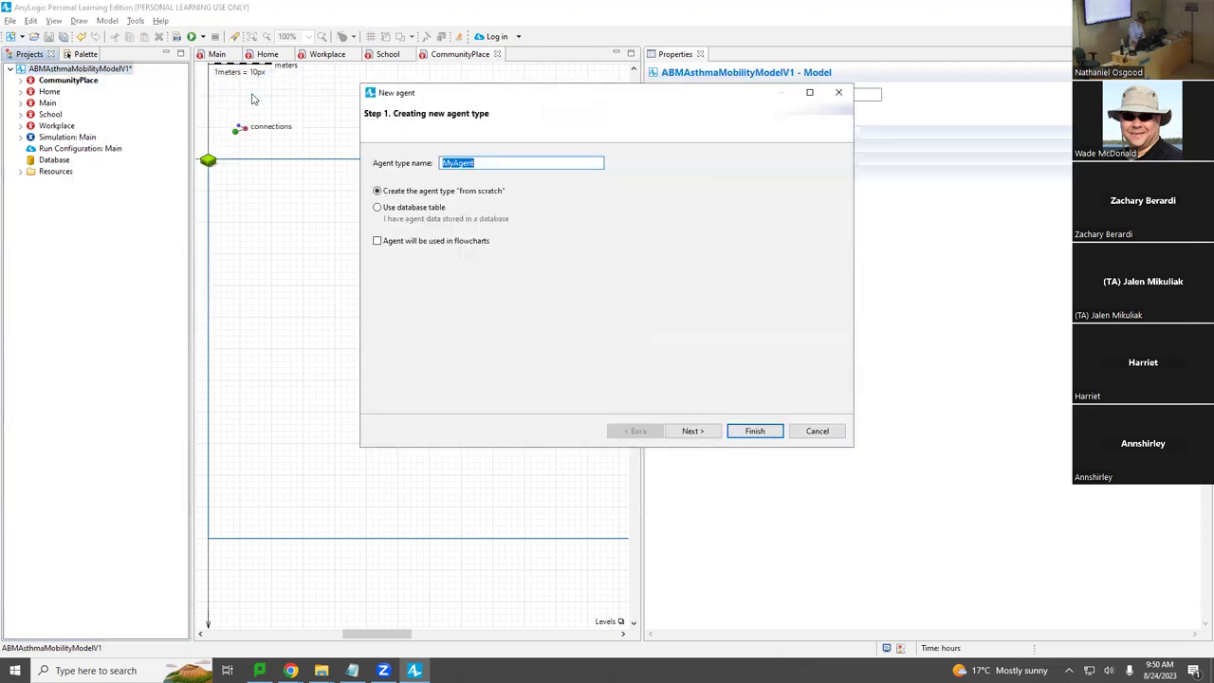
text(Person)
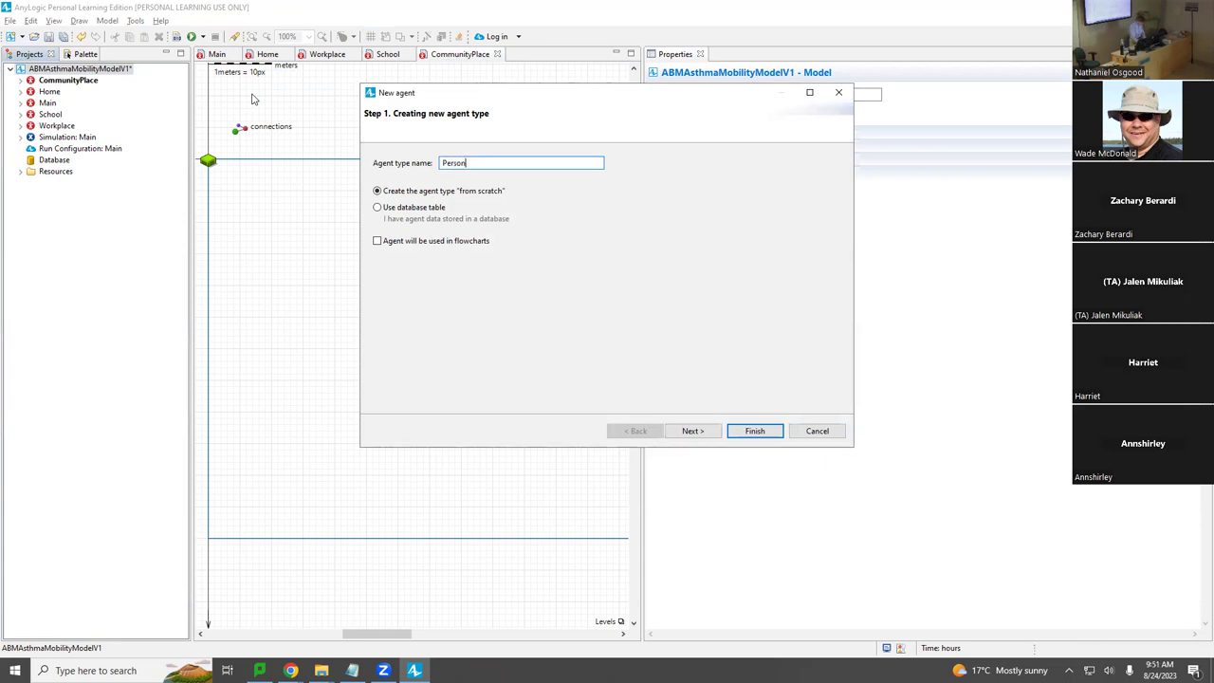
key(Escape)
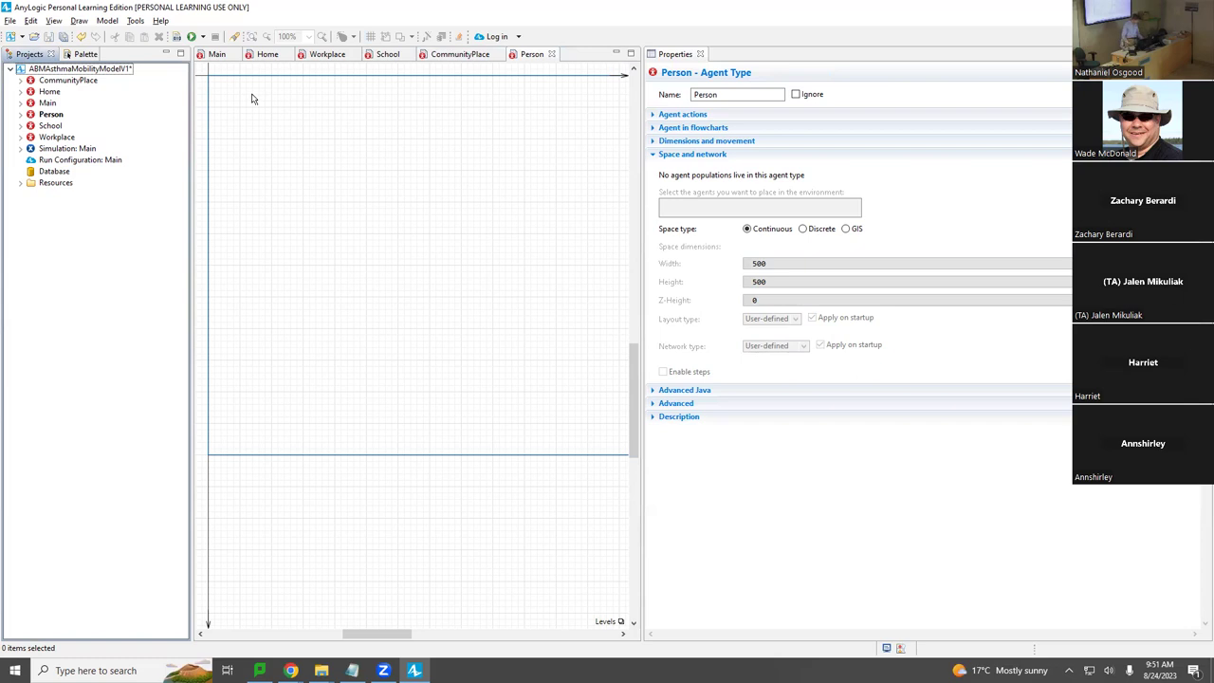
Step: Add the Person picture to the Person diagram at the origin (X 0, Y 0)
click(59, 117)
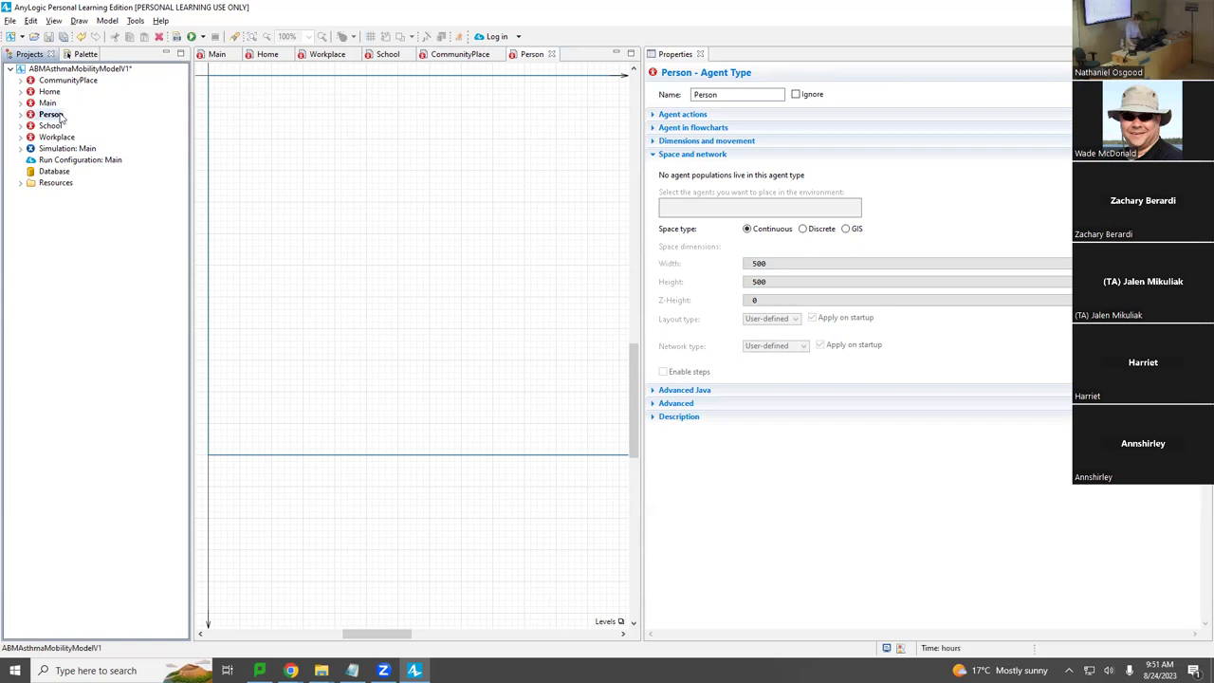
click(86, 54)
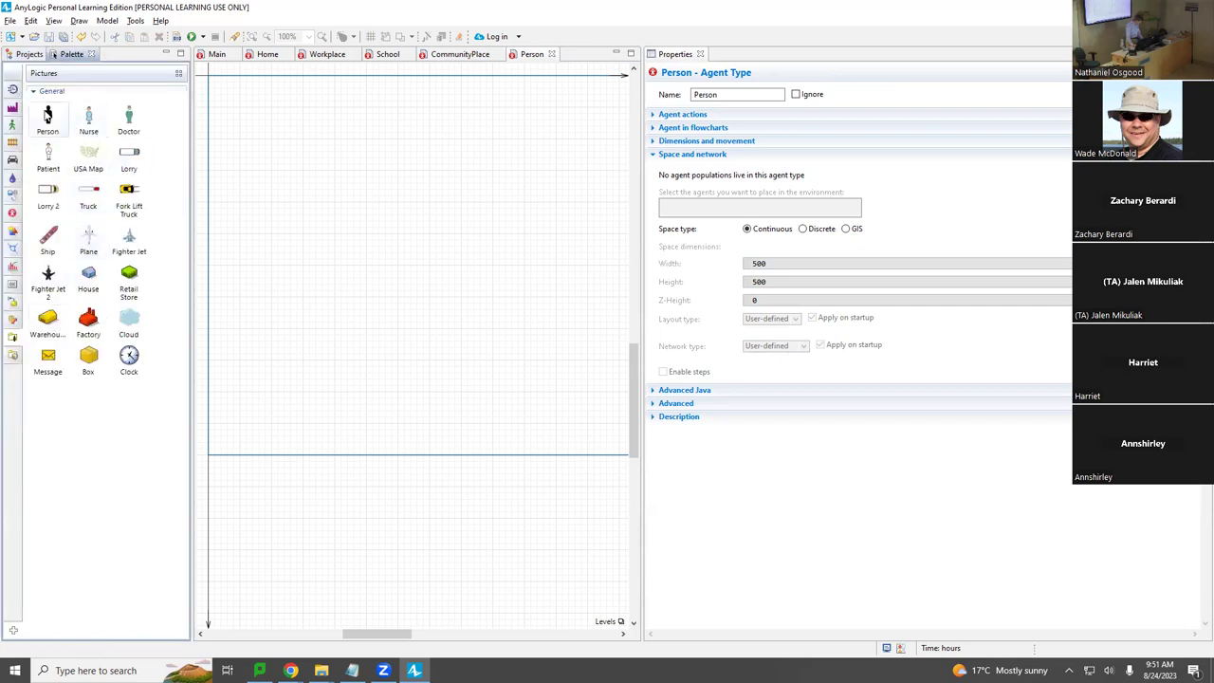
drag(47, 114, 208, 78)
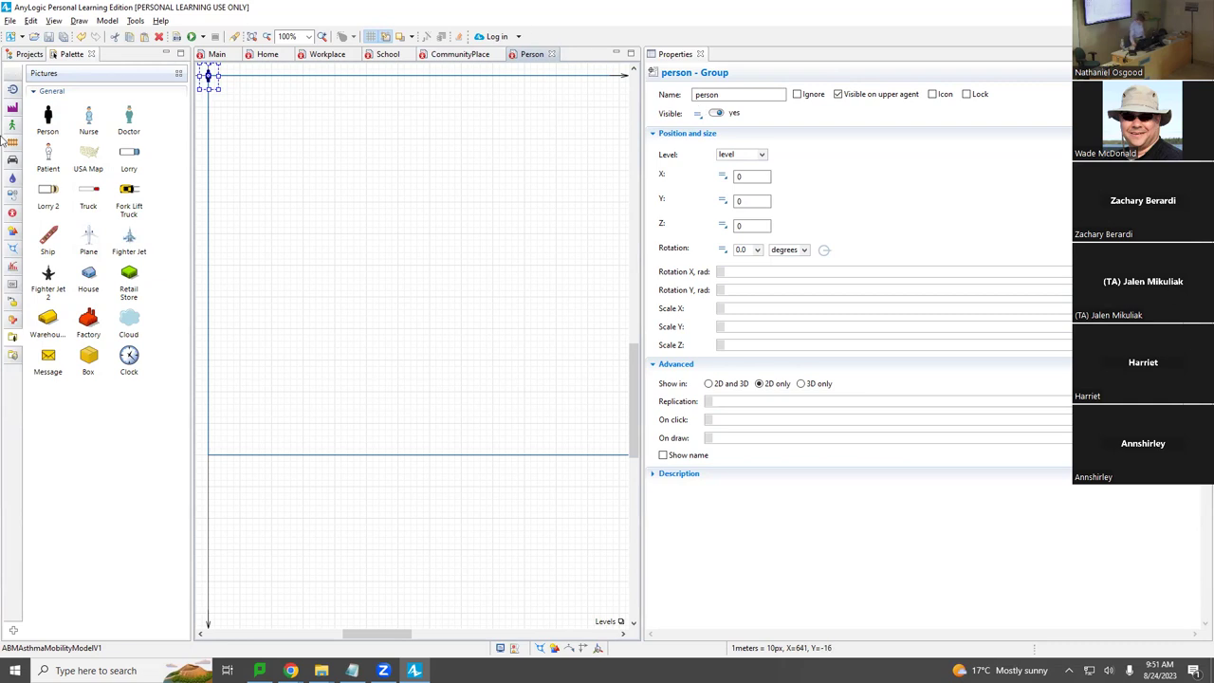
Step: Add the School agent type to the Main diagram beside the frame as a population of agents named schools
click(26, 55)
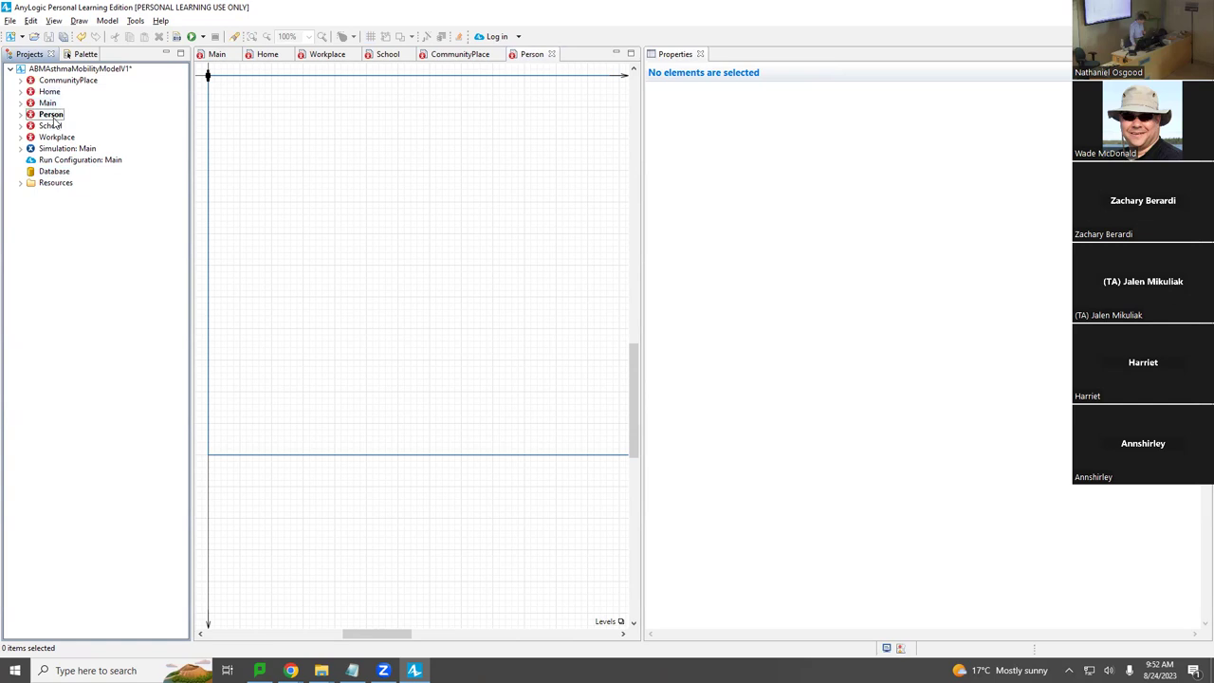
click(210, 56)
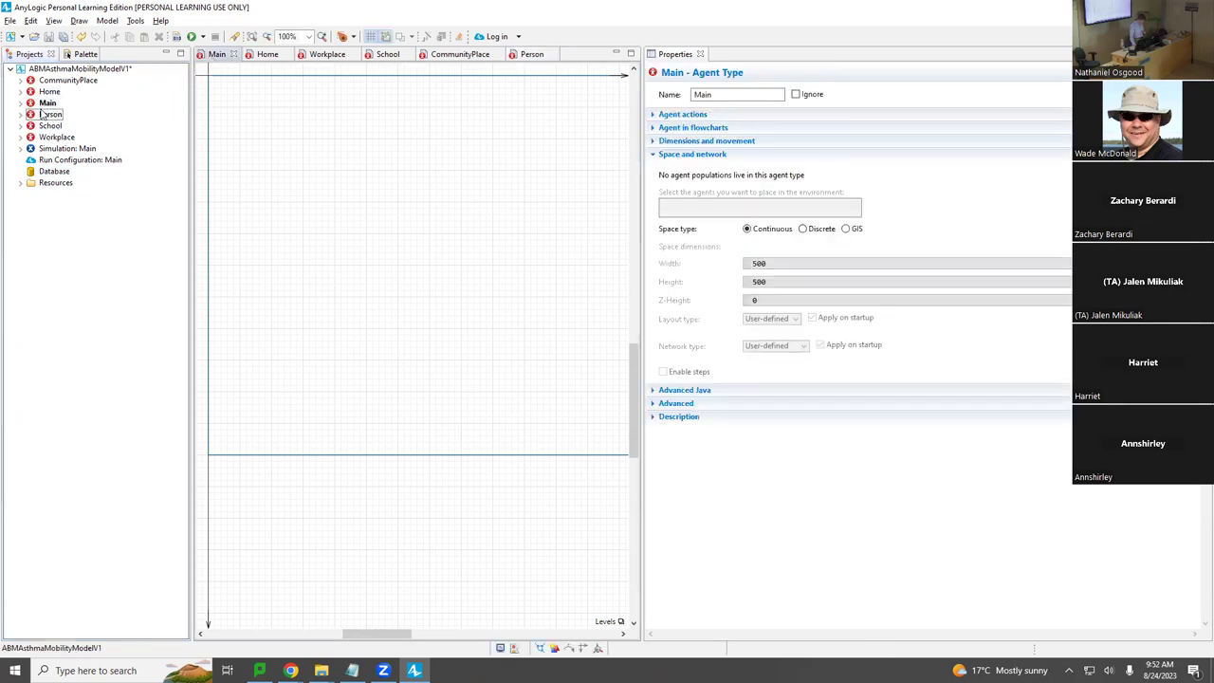
drag(376, 633, 325, 633)
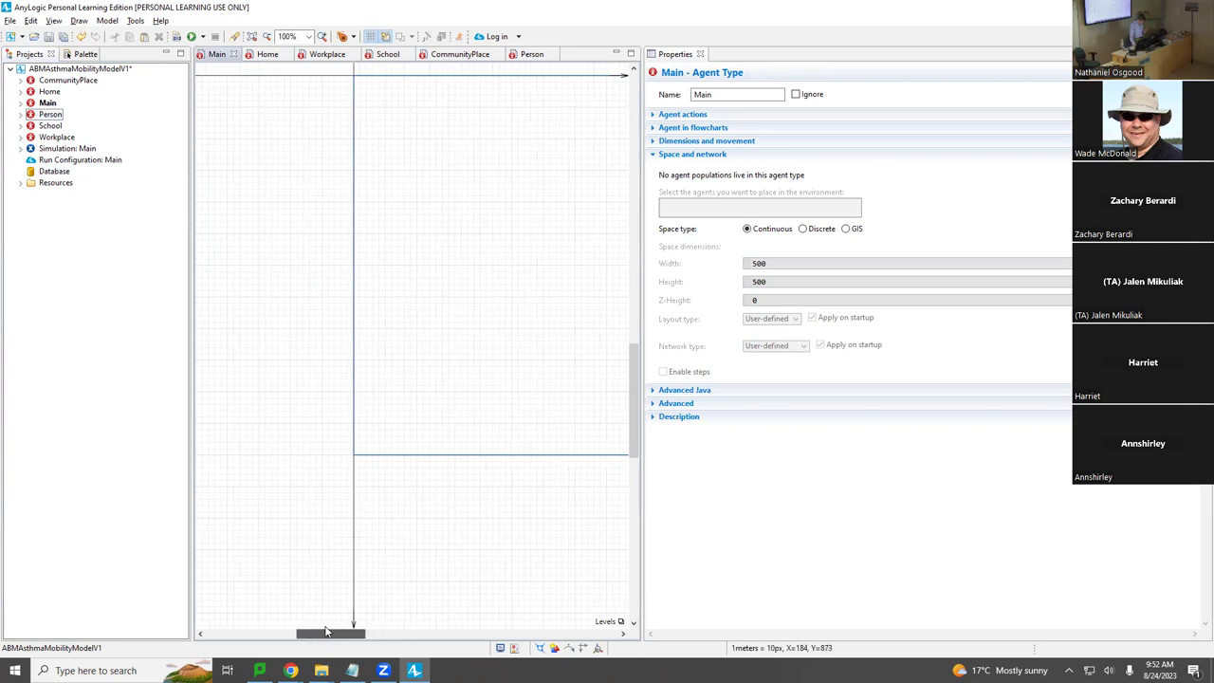
click(48, 116)
drag(50, 128, 232, 116)
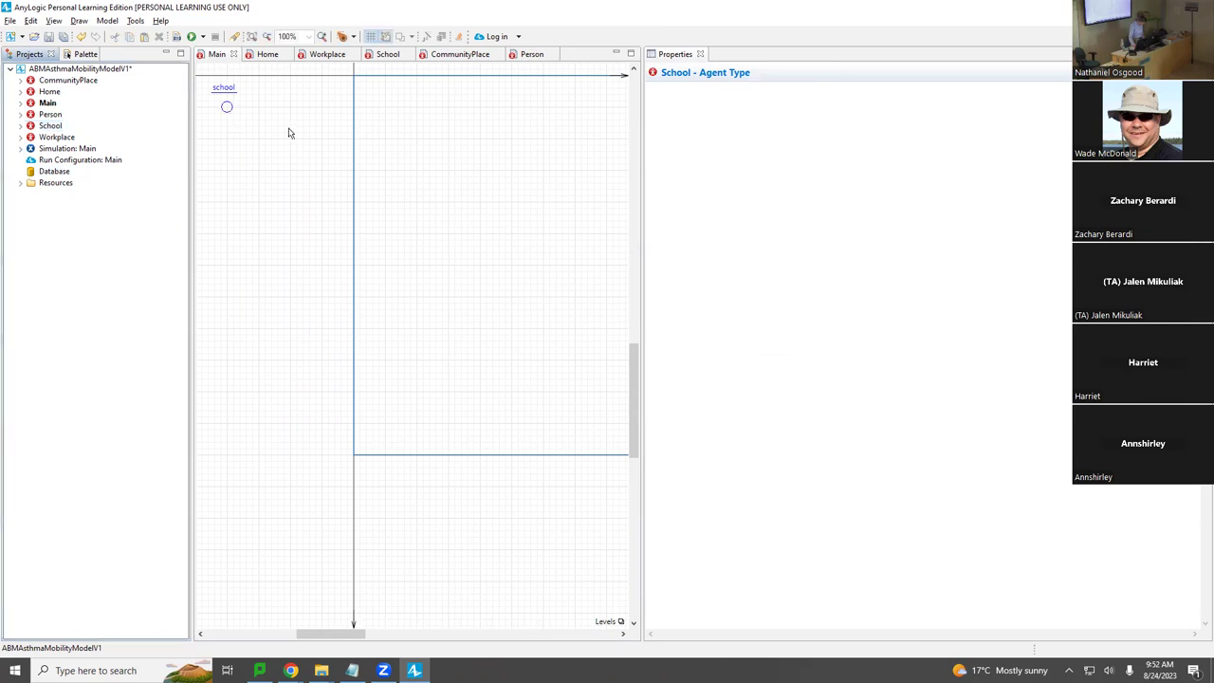
click(835, 93)
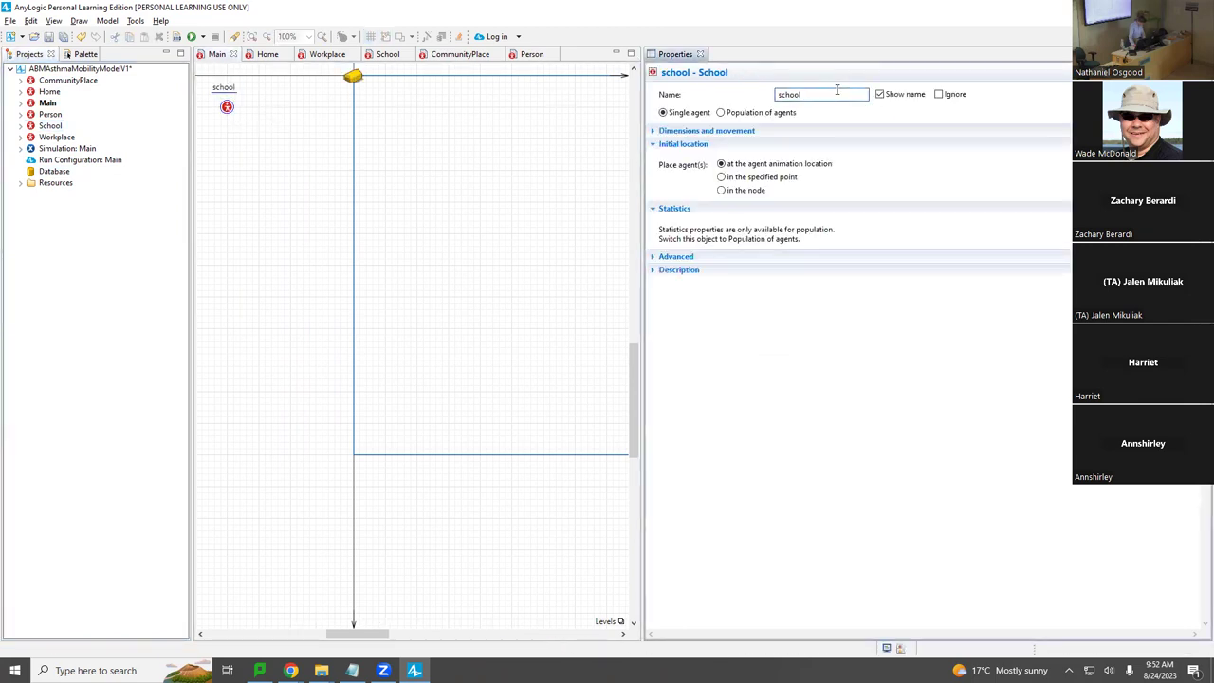
click(721, 113)
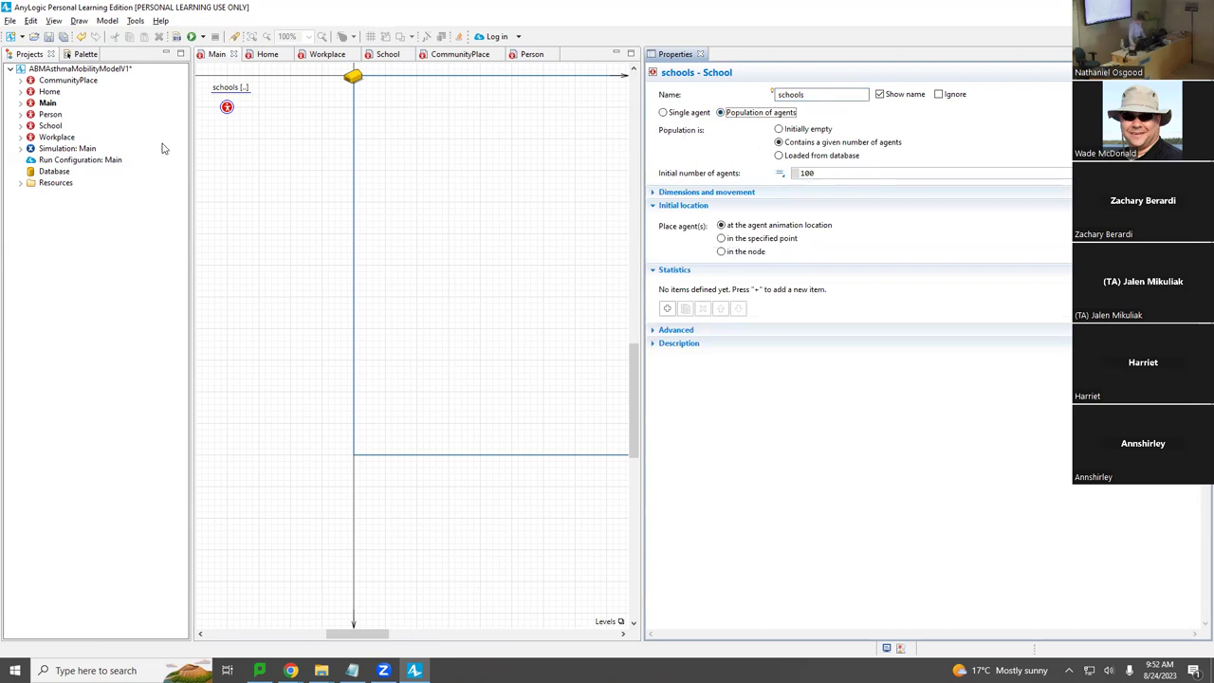
Step: Add the Home agent type to Main below schools as a population of agents named homes
click(33, 93)
drag(224, 128, 224, 131)
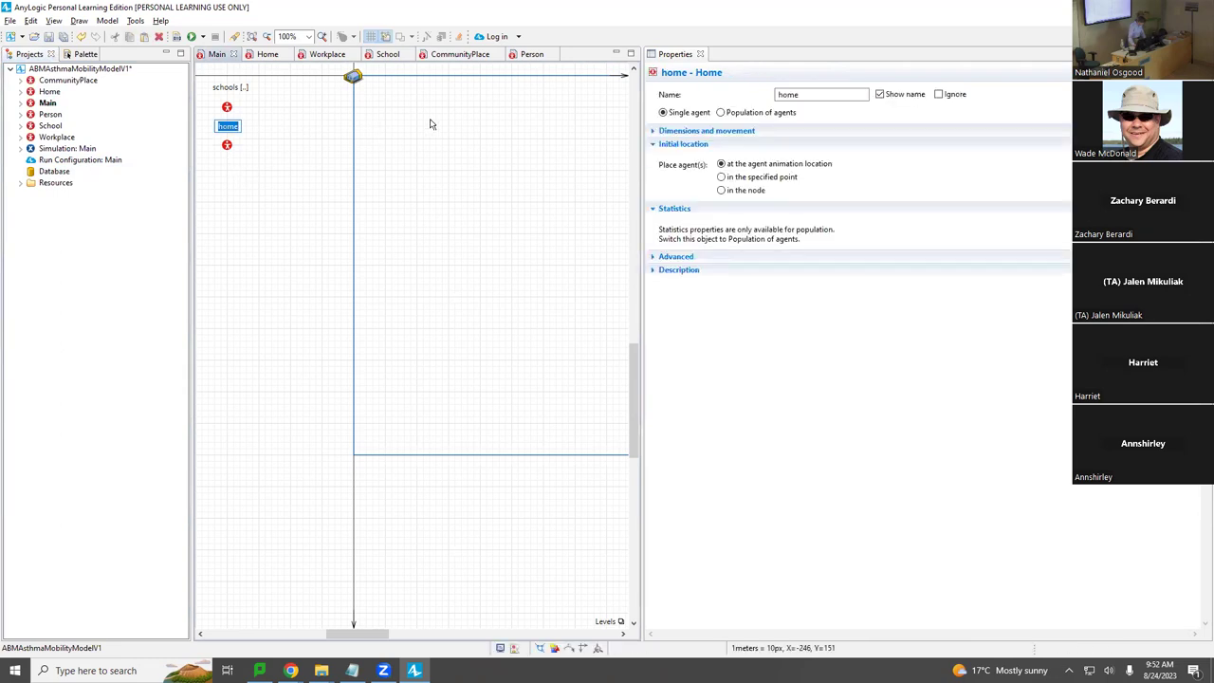
text(homes)
click(757, 113)
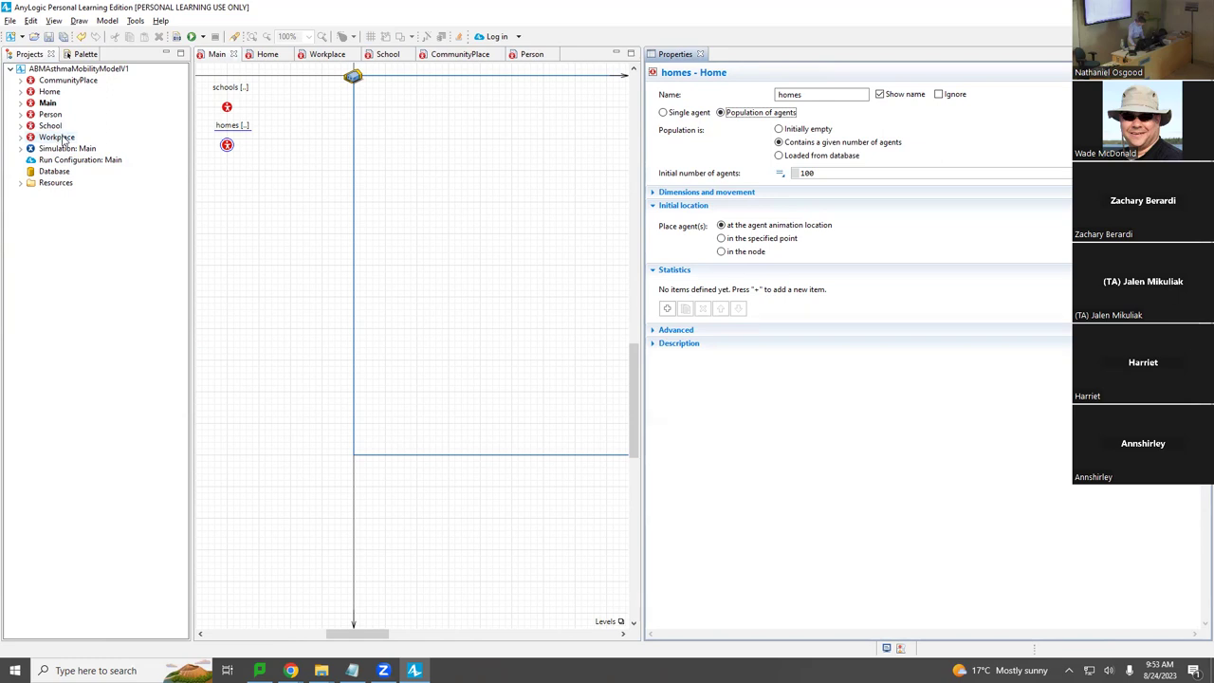
Step: Add the Workplace agent type to Main below homes as a population of agents named workplaces
click(61, 137)
drag(232, 181, 227, 182)
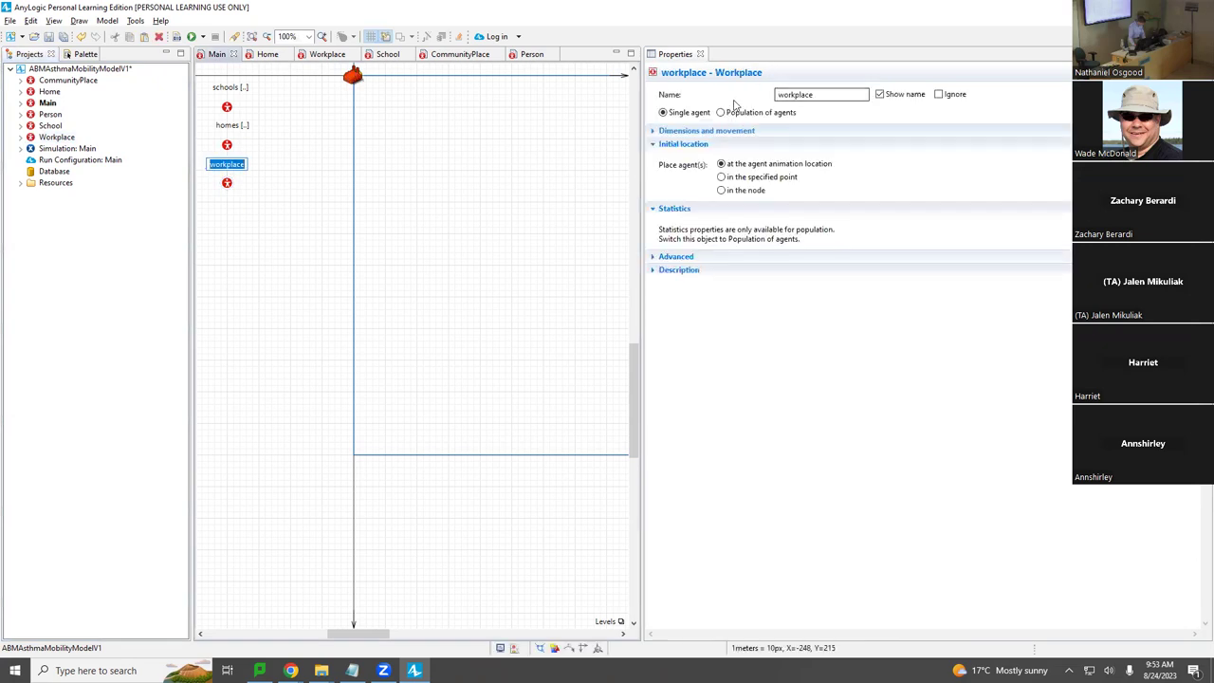
click(825, 93)
text(sw)
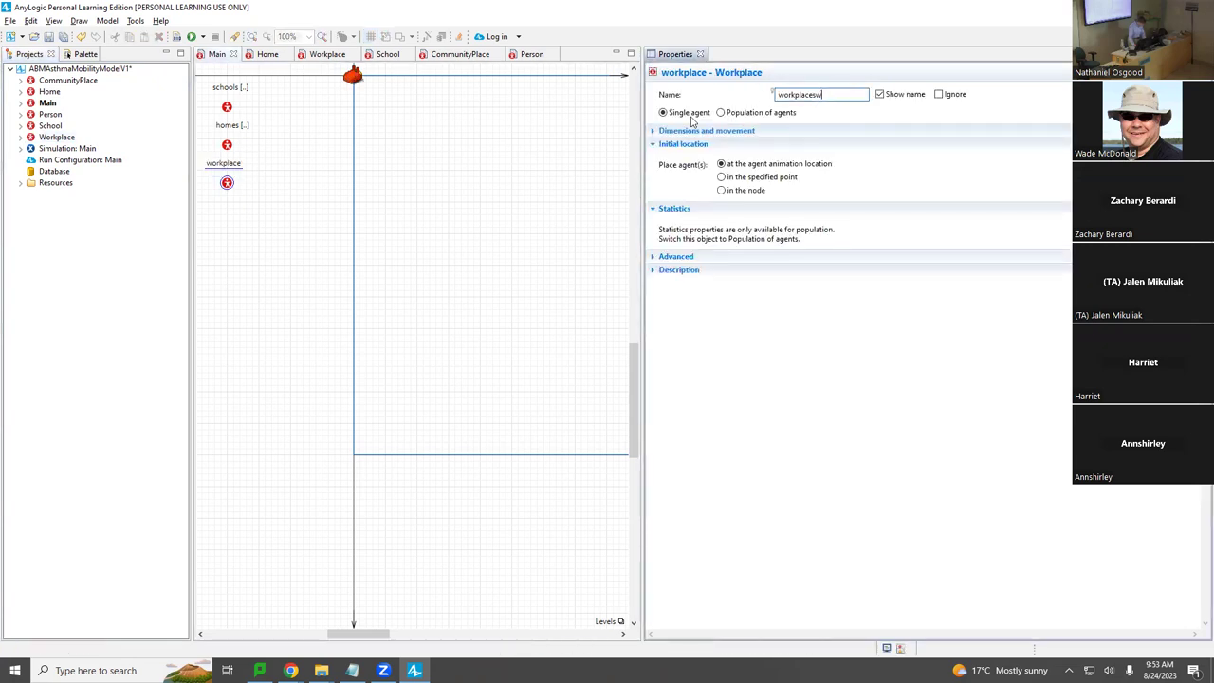
click(720, 112)
click(835, 93)
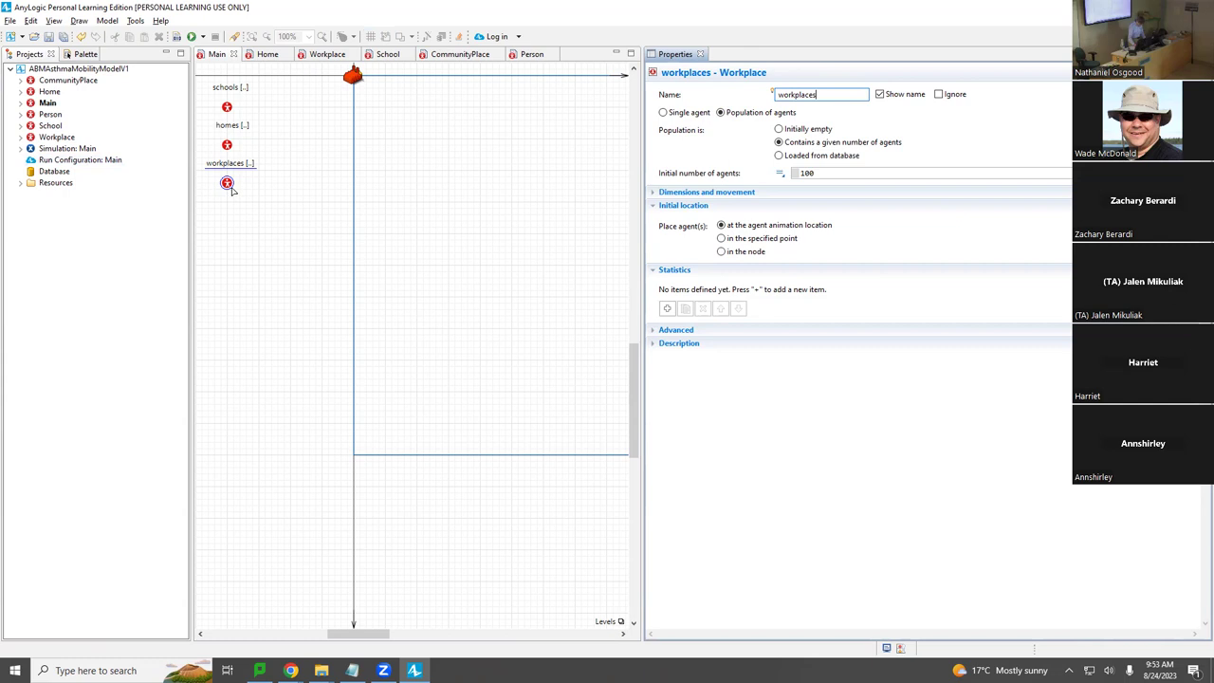
Step: Add the Person agent type to Main below workplaces as a population of agents named populations
click(40, 120)
drag(221, 213, 227, 221)
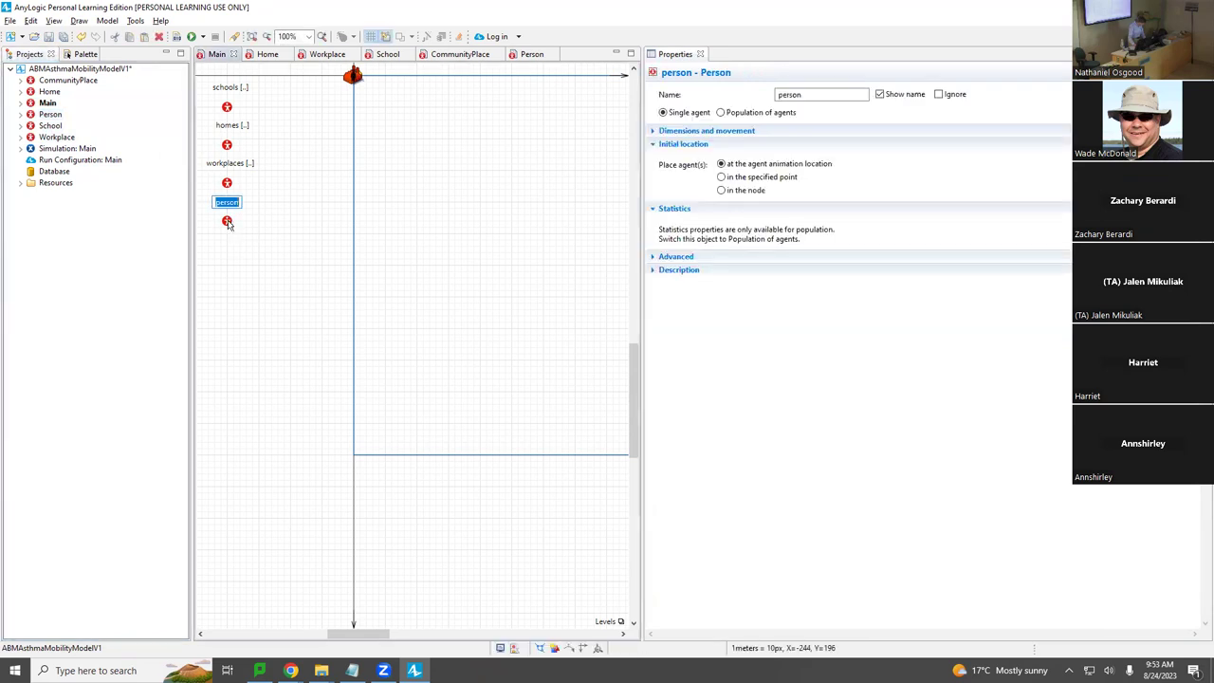
text(populations)
key(Return)
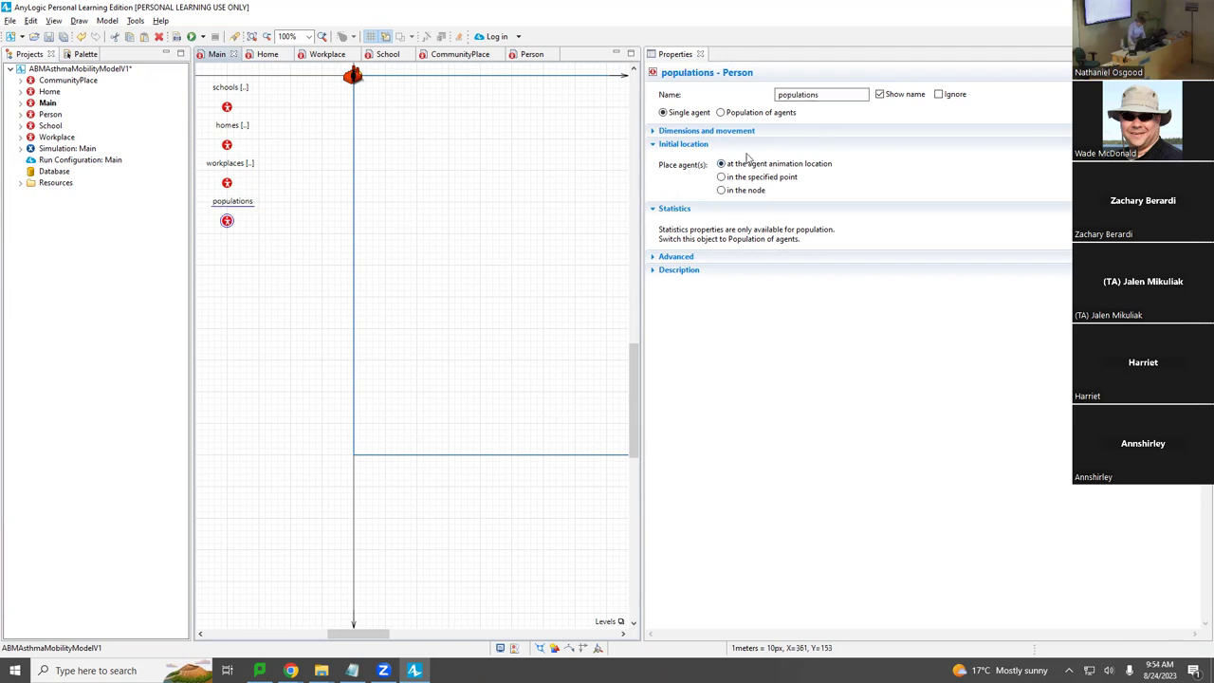
click(760, 112)
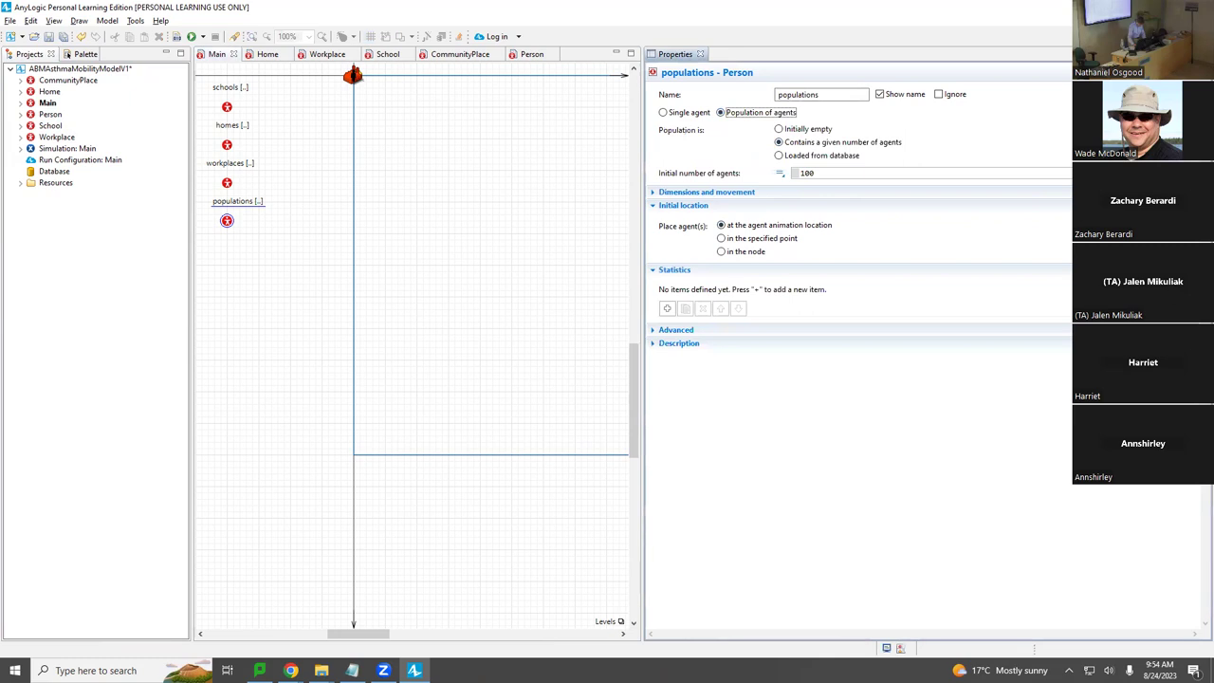
Step: Add the CommunityPlace agent type to Main below populations as a population of agents named communityPlaces
click(291, 671)
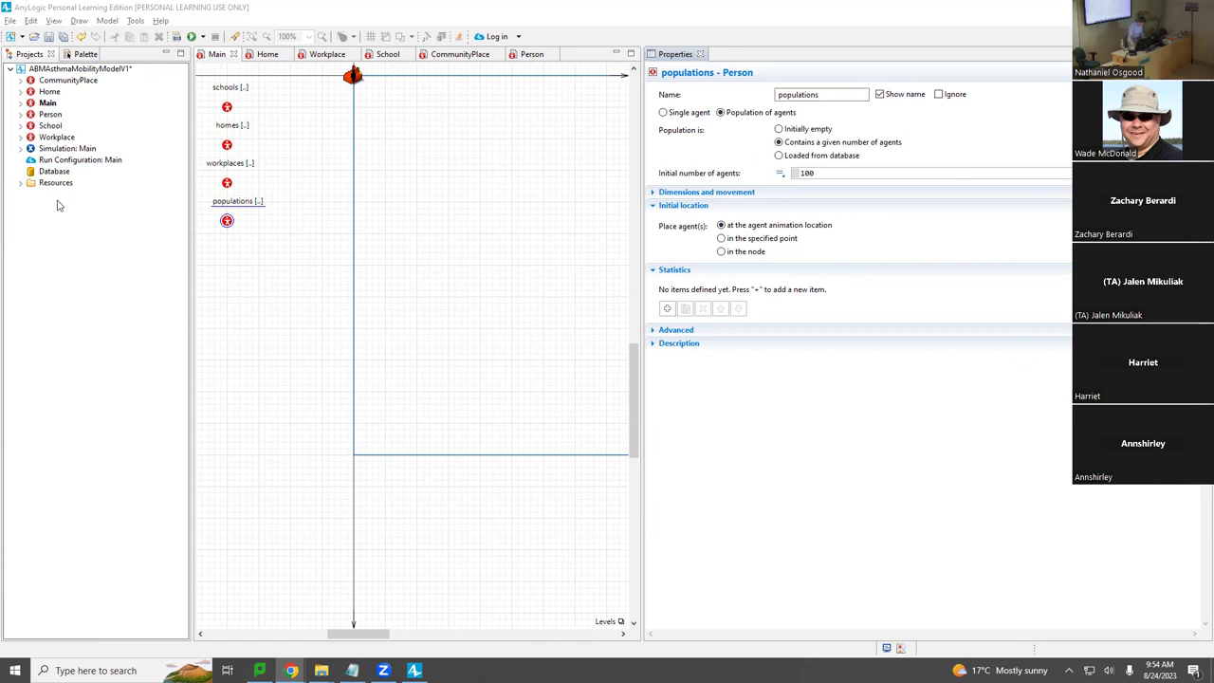
drag(54, 81, 227, 258)
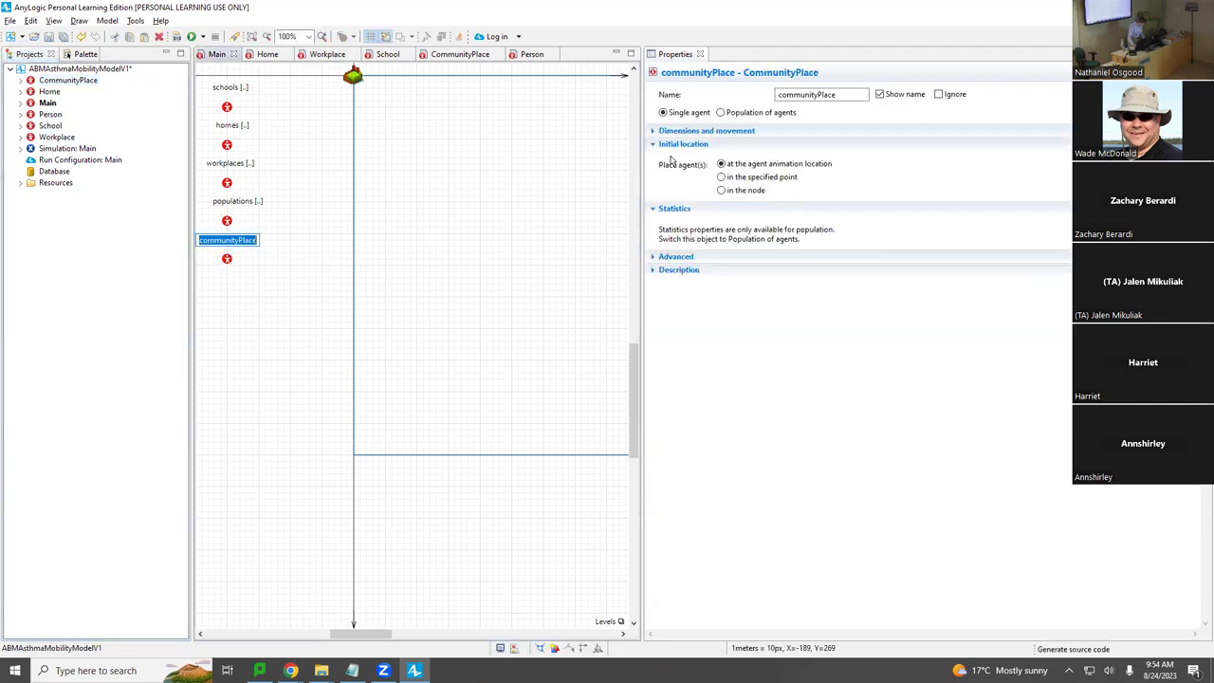
click(838, 95)
text(s)
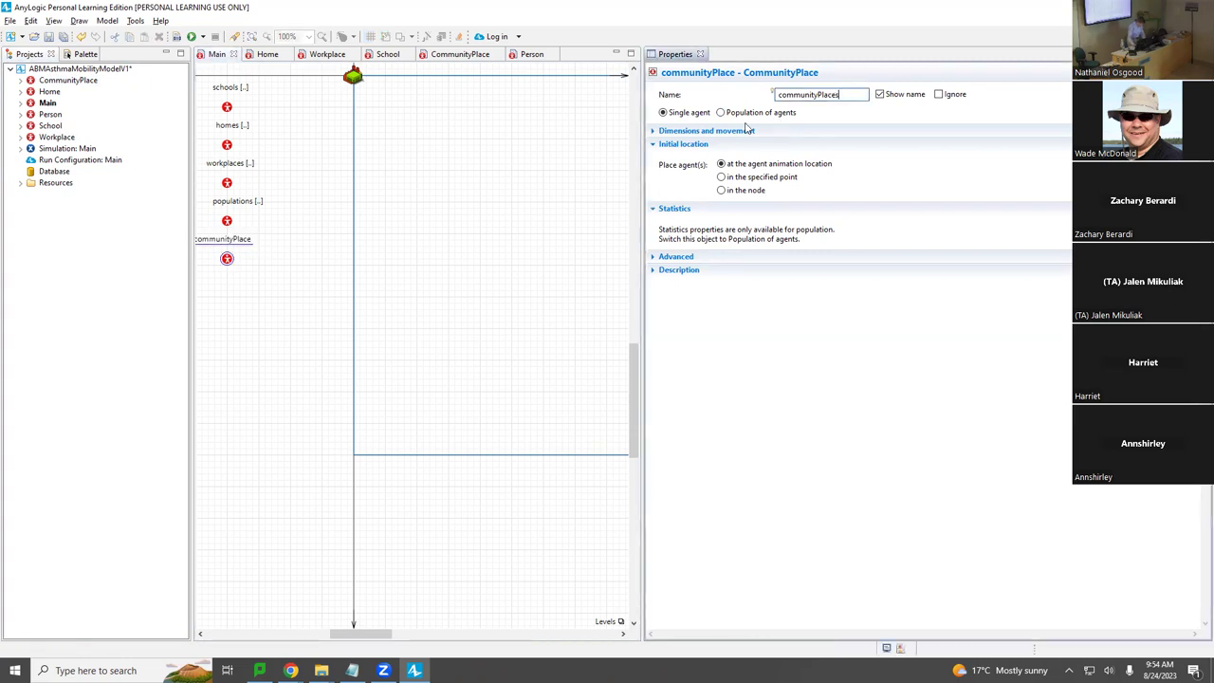
click(721, 112)
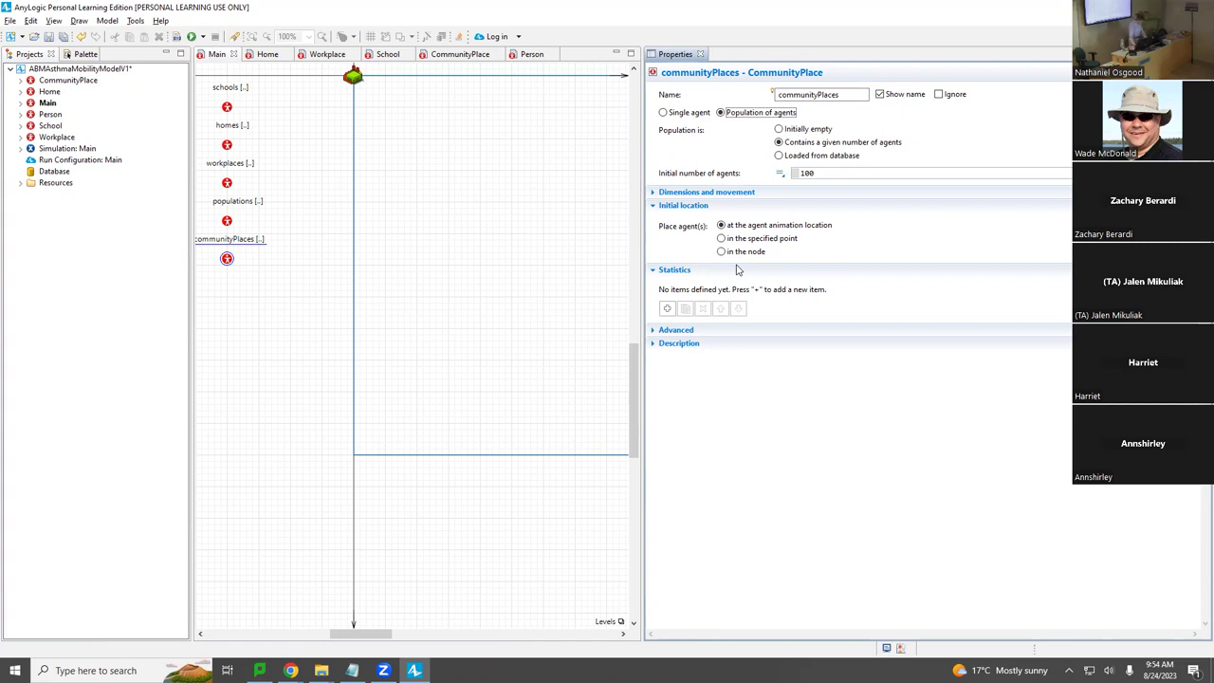
Step: Add a parameter named populationSize to the Main diagram below the communityPlaces population
click(80, 55)
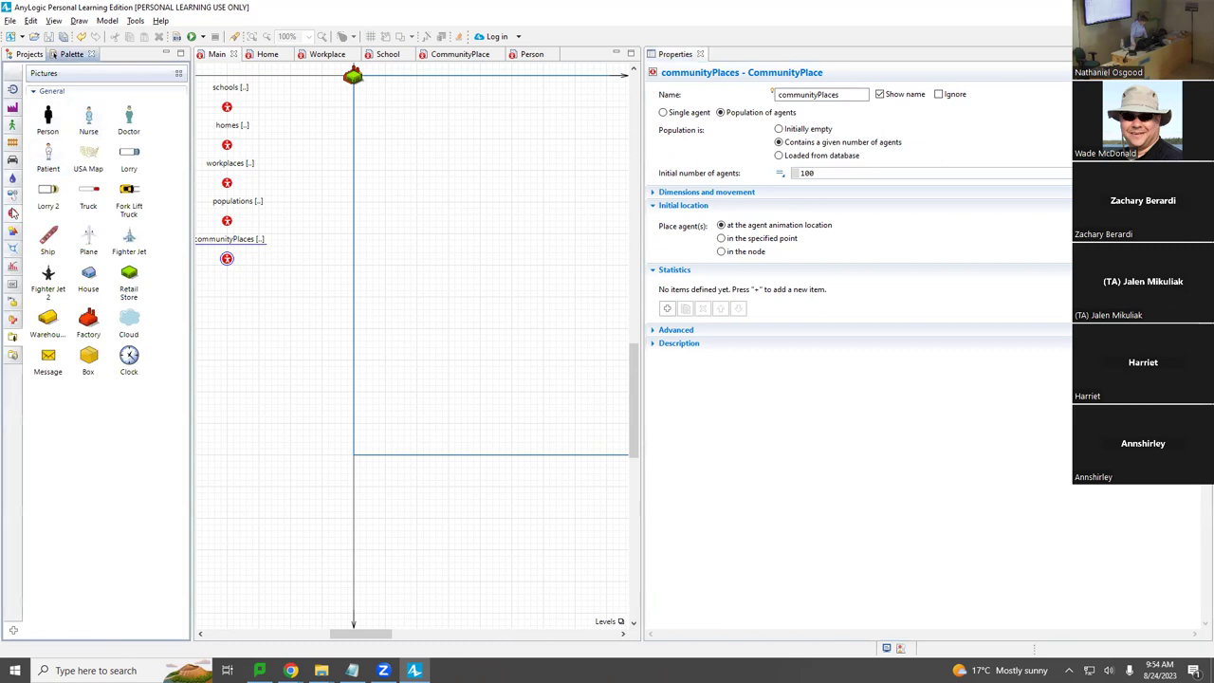
click(14, 213)
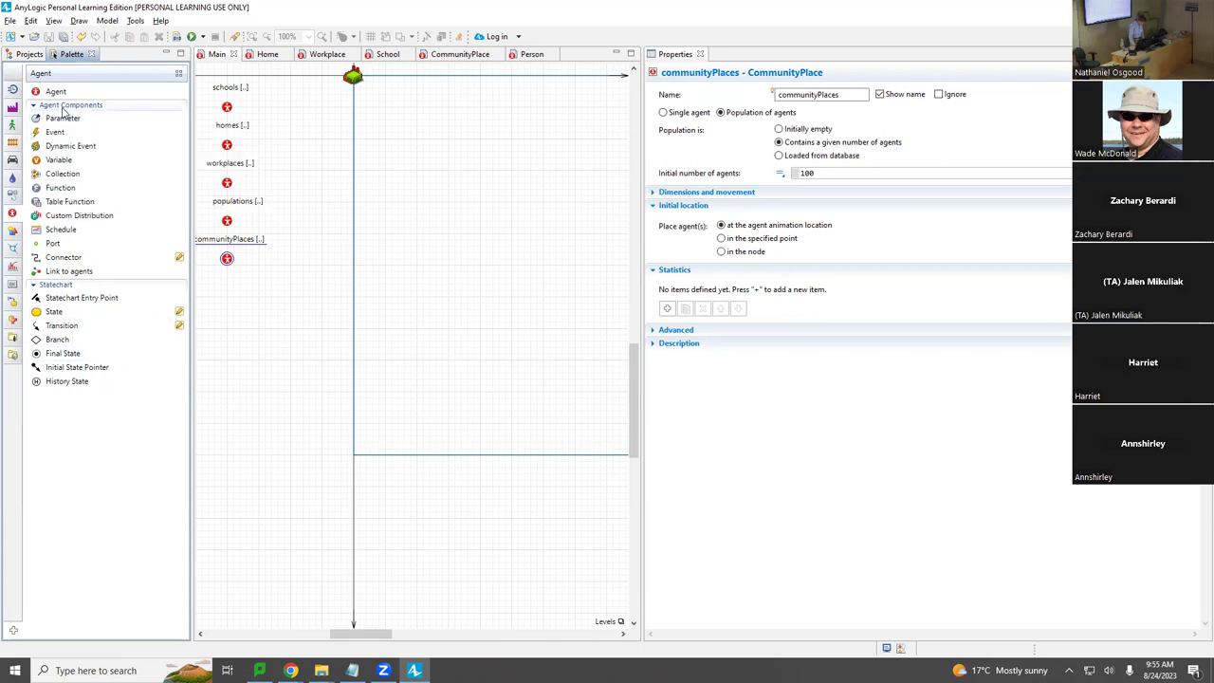
drag(62, 118, 223, 298)
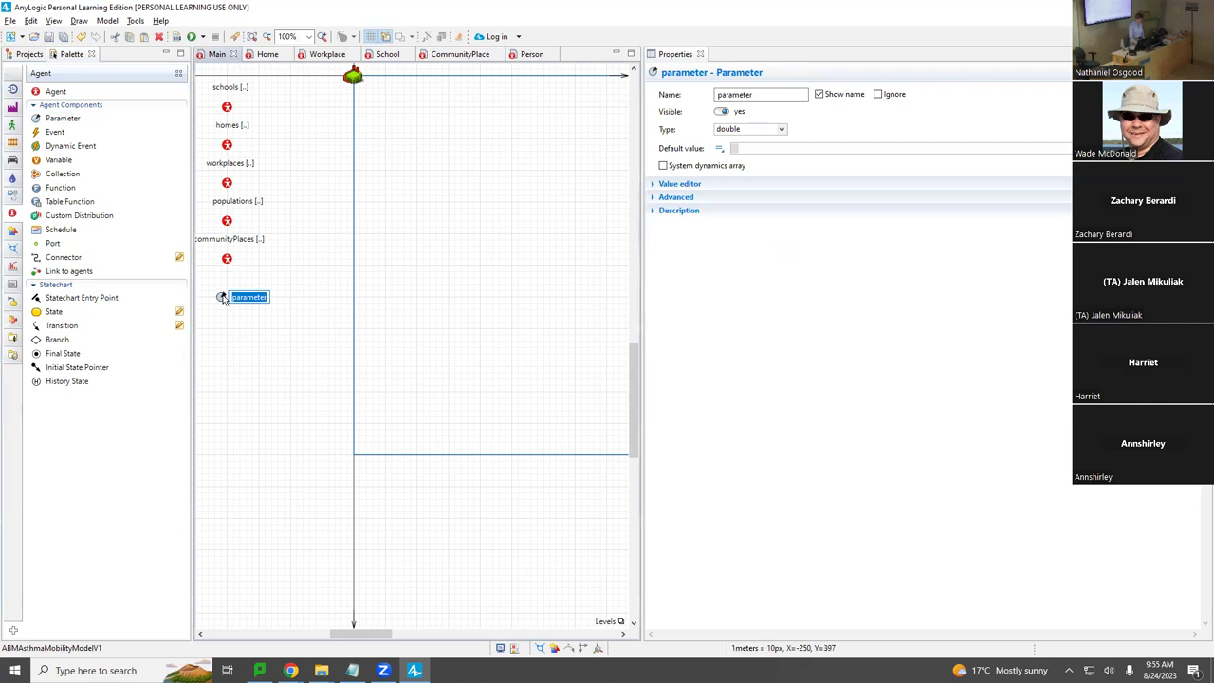
text(populationSize)
key(Return)
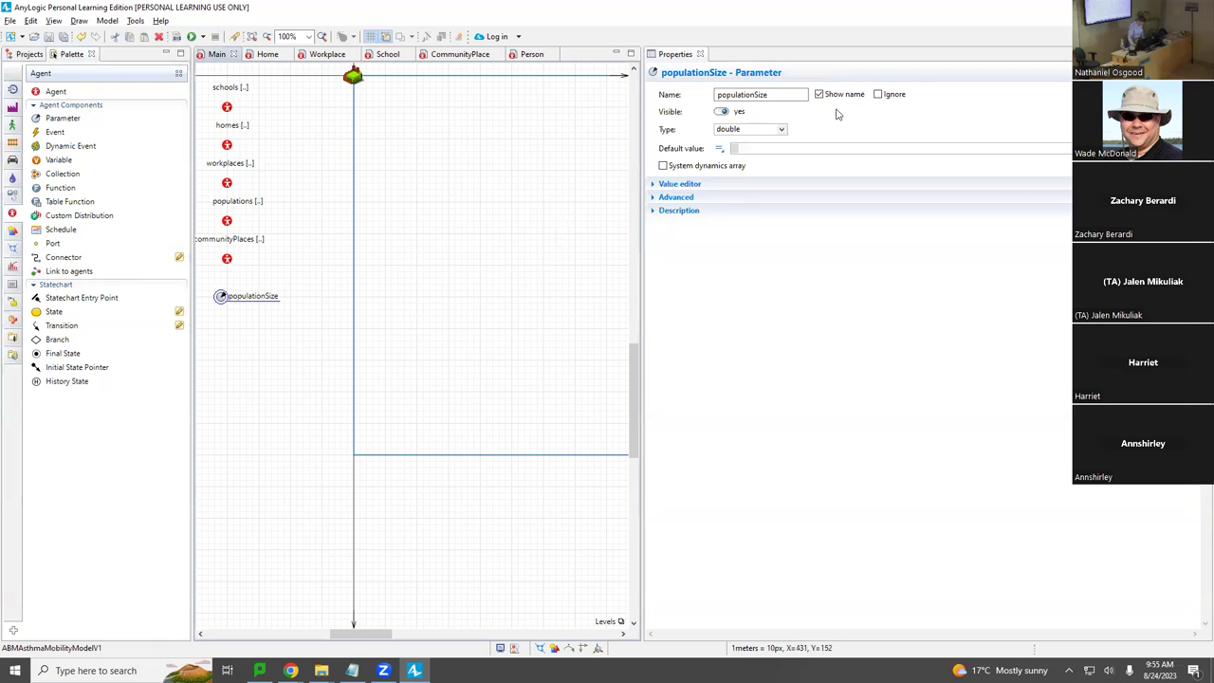
Step: Set the populationSize parameter's type to int and its default value to 250, and save the model
click(781, 131)
click(758, 151)
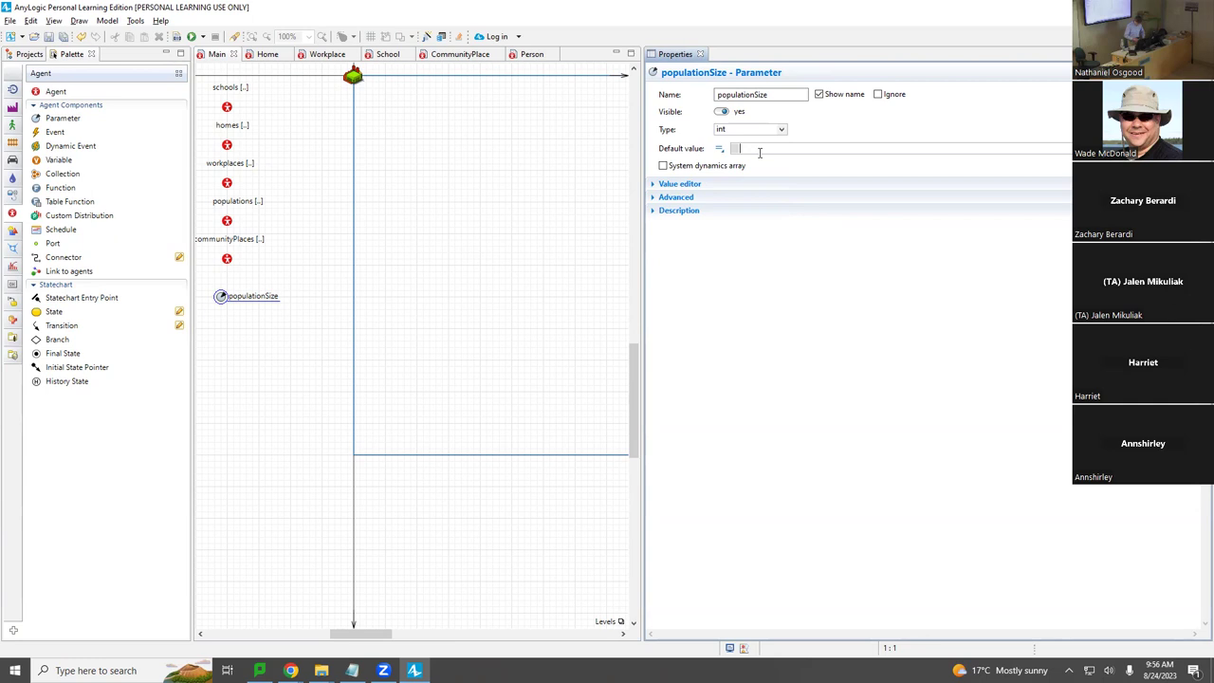
text(250)
key(ctrl+s)
Step: Rename the populations agent population to population and set its initial number of agents to populationSize
drag(778, 97, 703, 100)
key(ctrl+c)
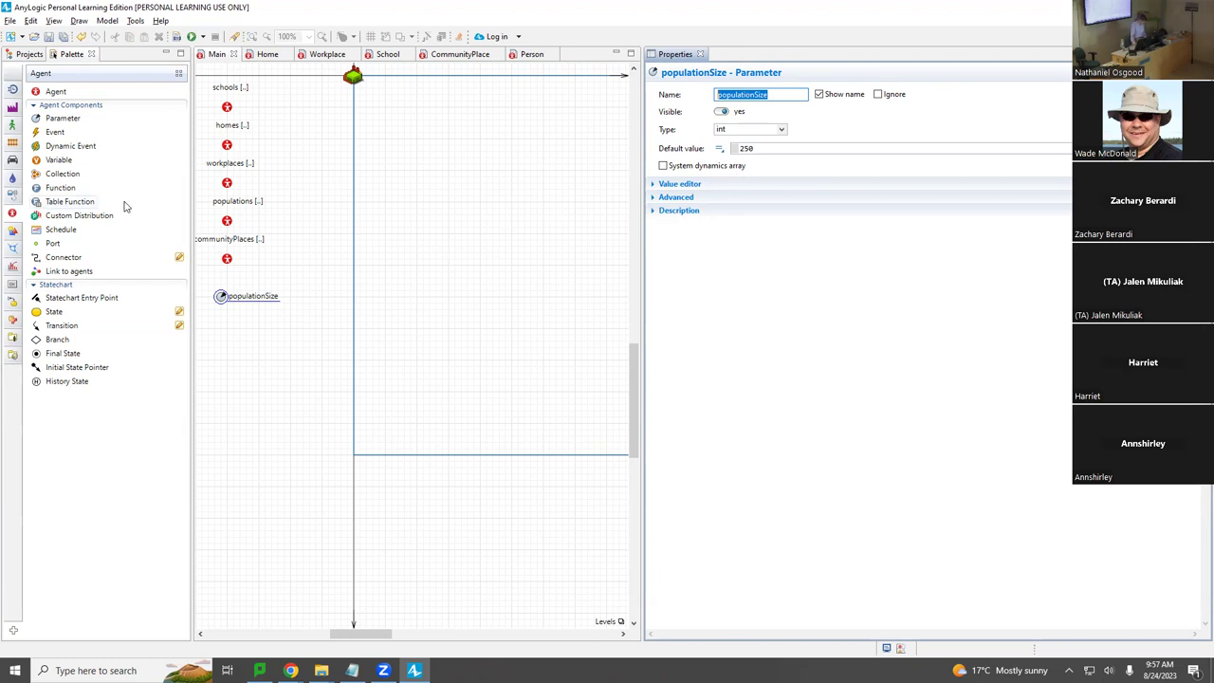
click(227, 221)
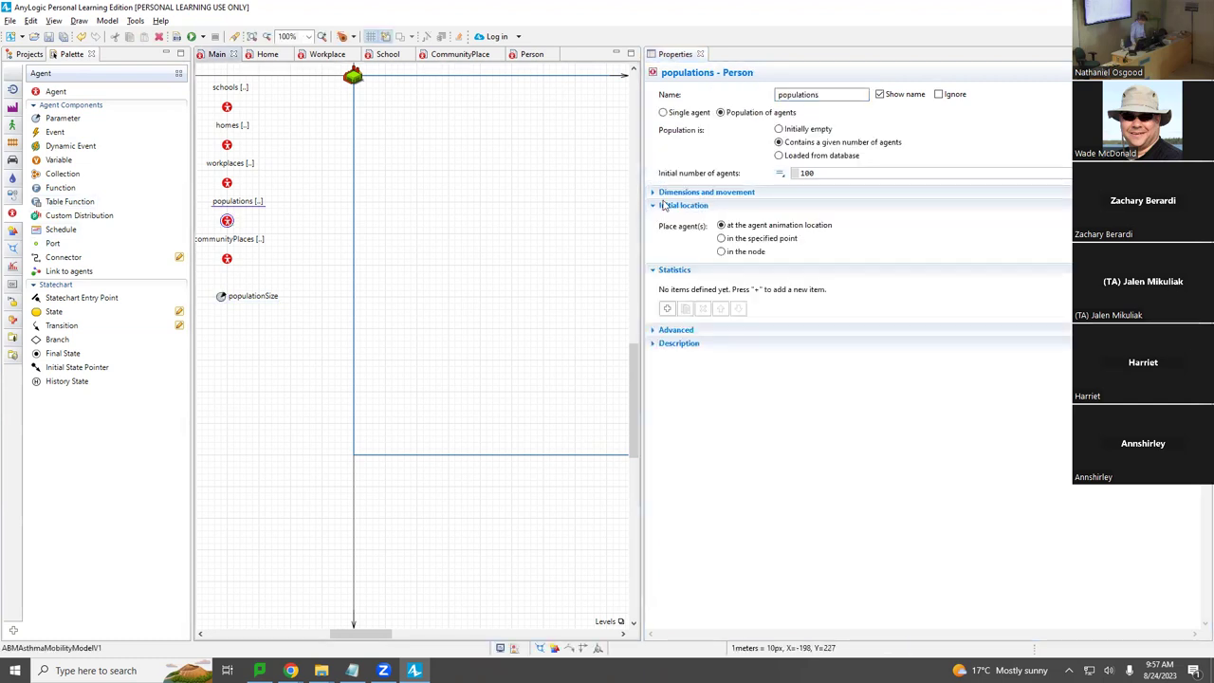
click(844, 94)
key(BackSpace)
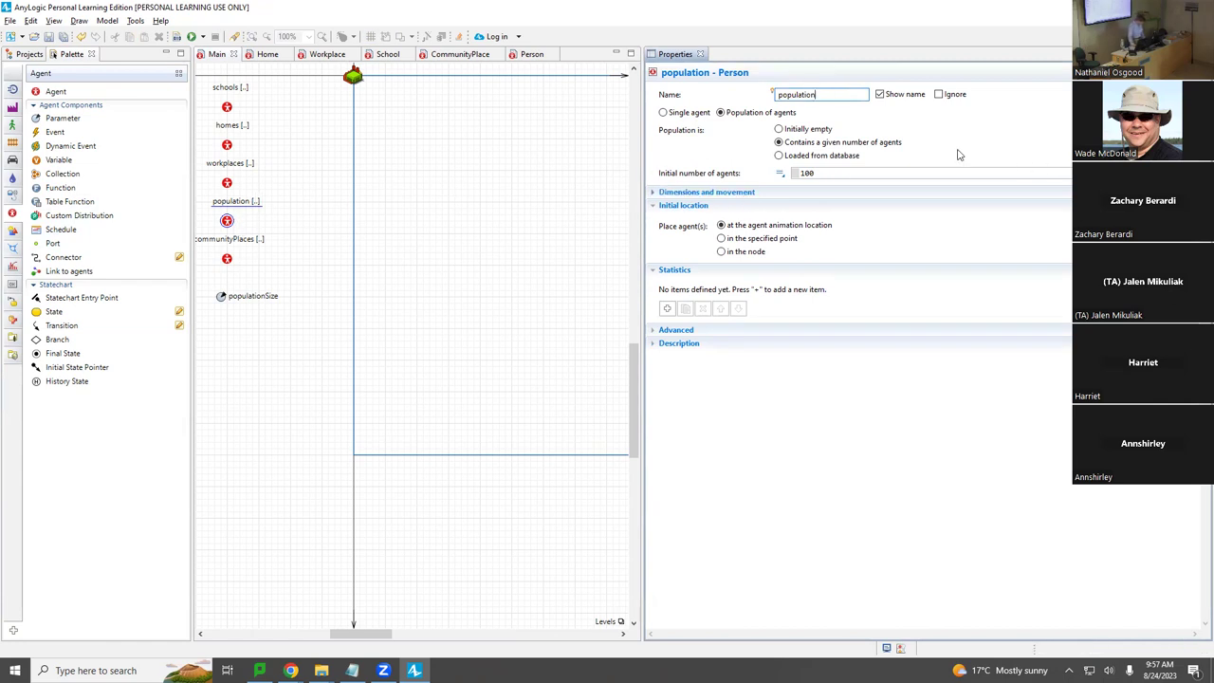
double_click(917, 172)
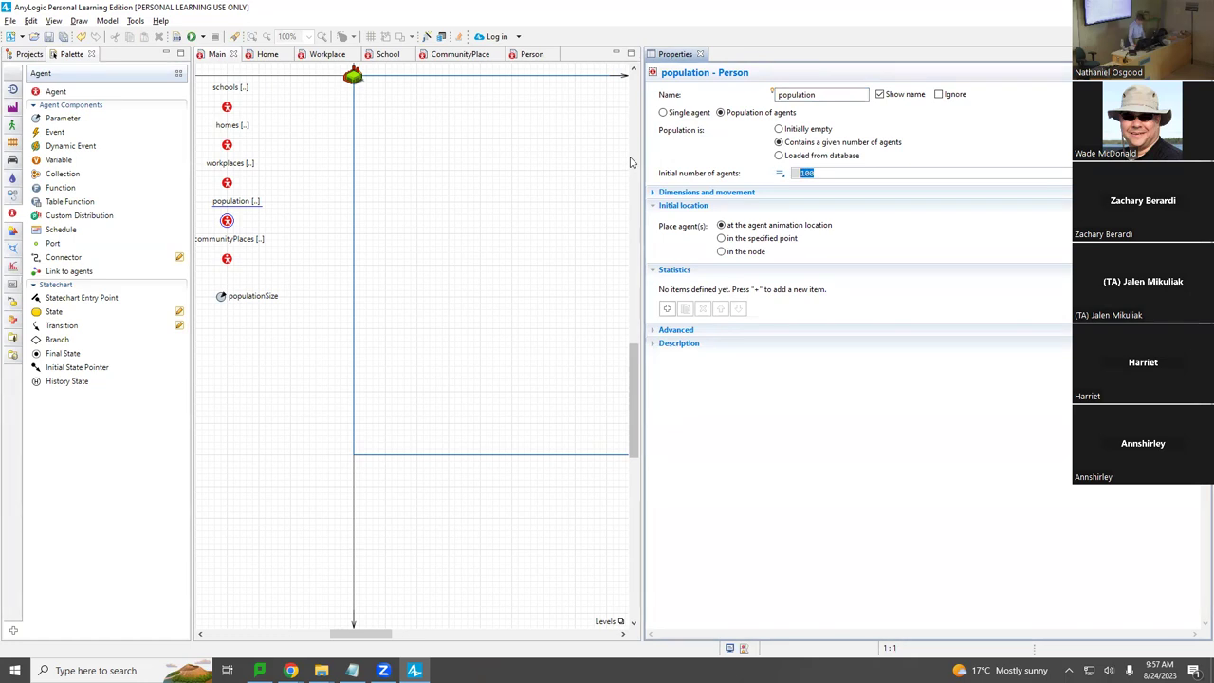
key(ctrl+v)
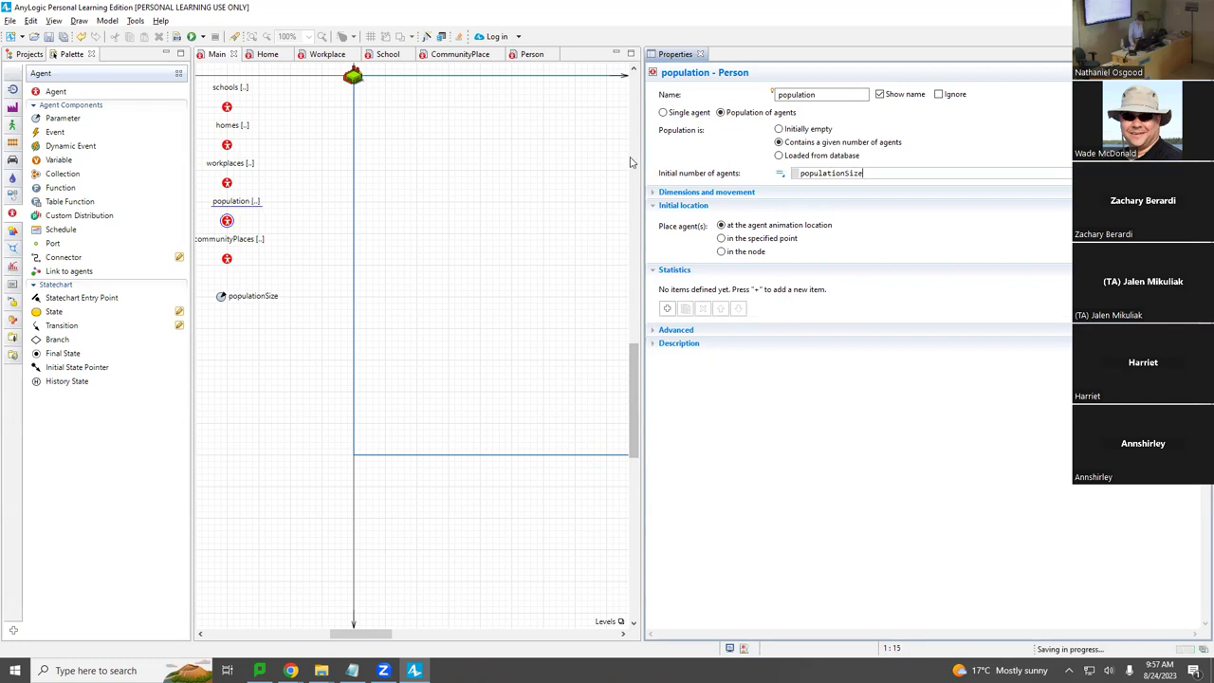
Step: Set the schools population's initial number of agents to populationSize / 50
click(227, 107)
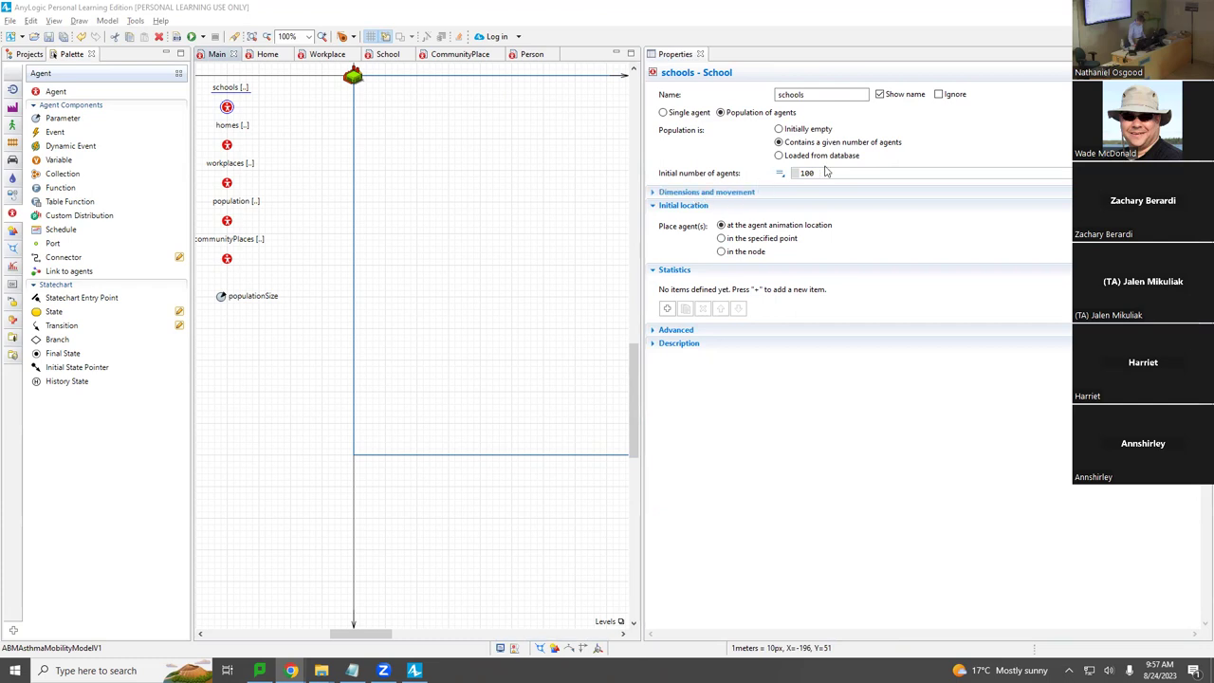
drag(822, 173, 809, 173)
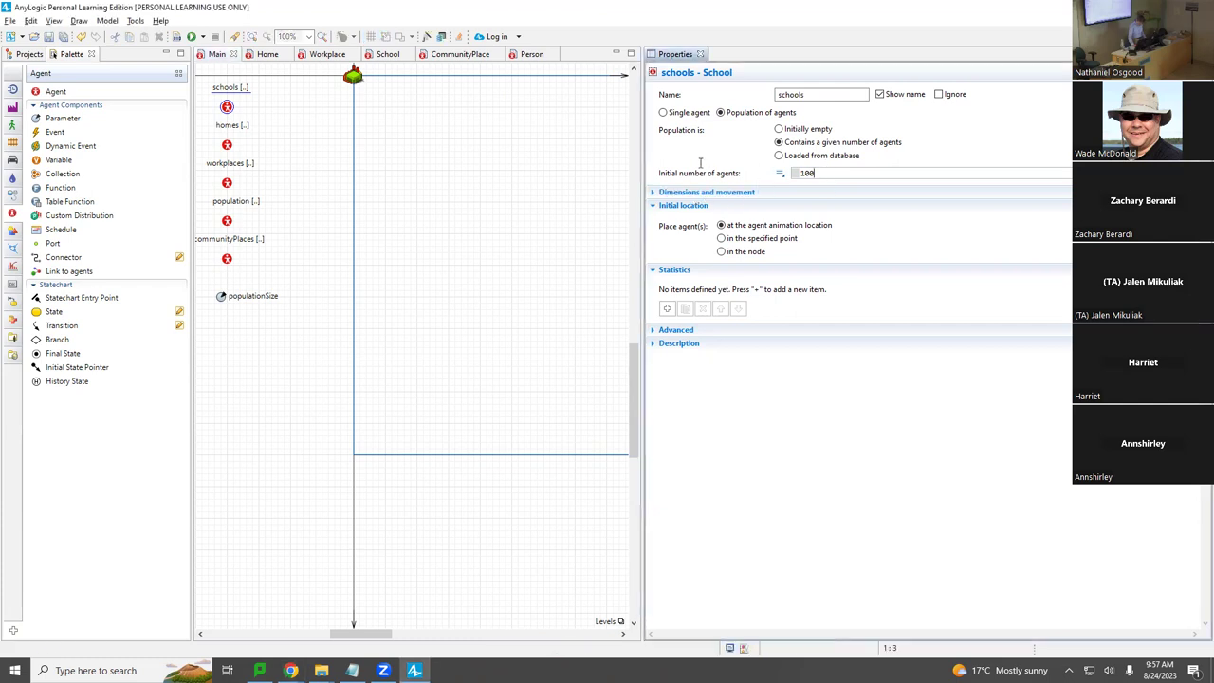
key(ctrl+a)
key(ctrl+v)
text(/ 50)
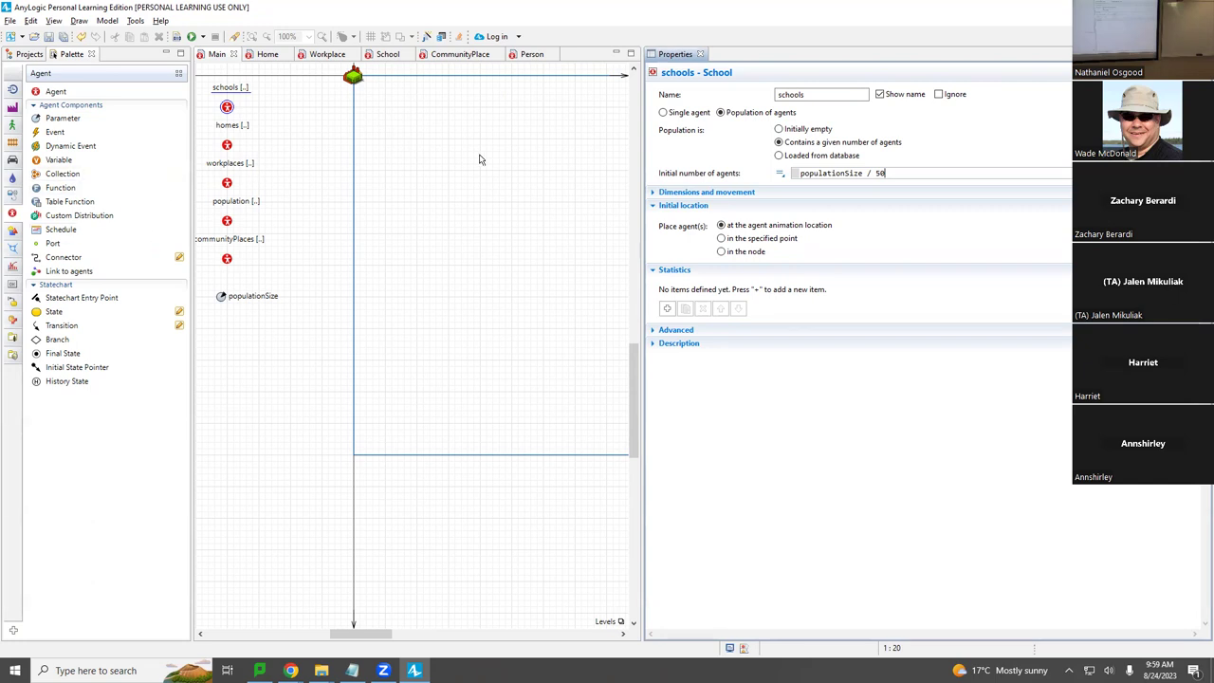
text(.0)
key(BackSpace)
Step: Copy the schools population's initial number expression and move the homes and schools labels beside their icons in Main
click(855, 170)
key(ctrl+a)
key(ctrl+c)
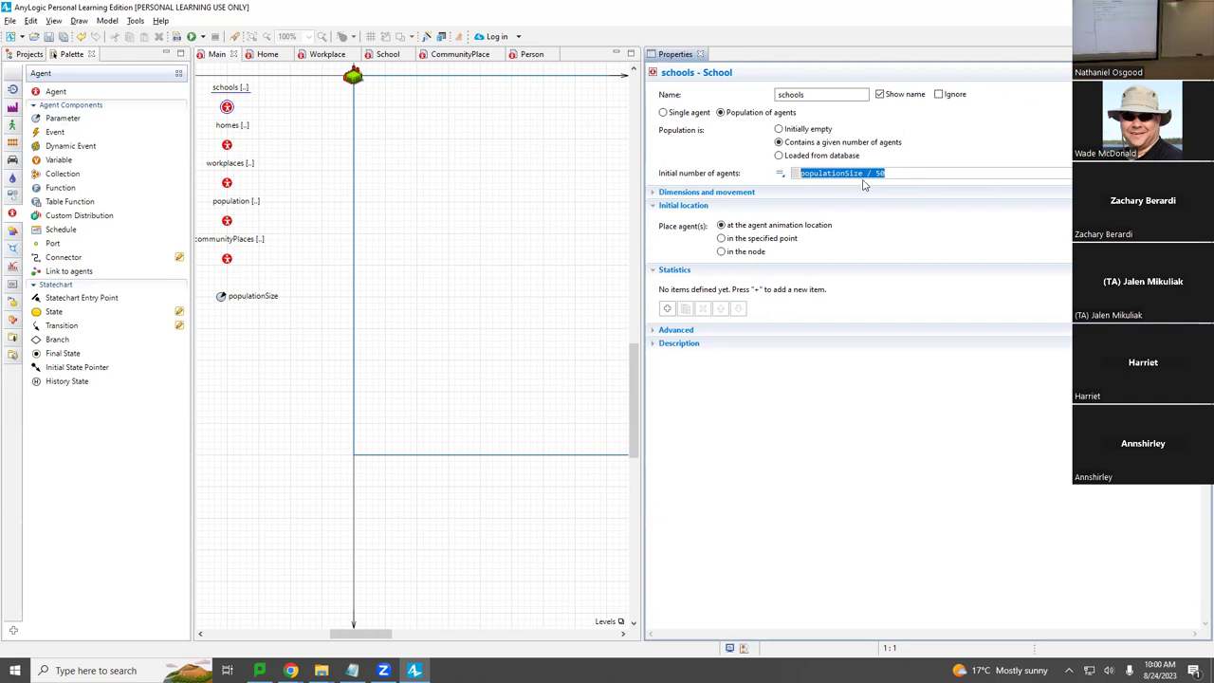
click(227, 144)
drag(242, 130, 266, 147)
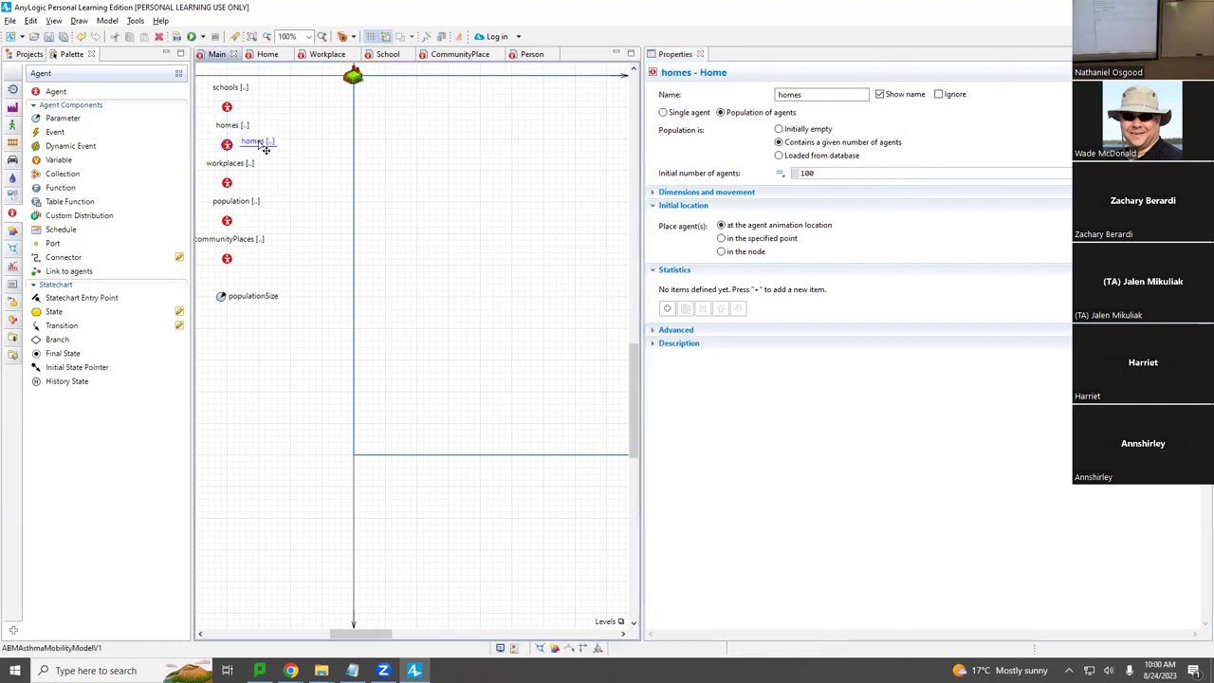
click(226, 106)
drag(232, 88, 260, 115)
Step: Set the homes population's initial number of agents to populationSize / 4
click(232, 143)
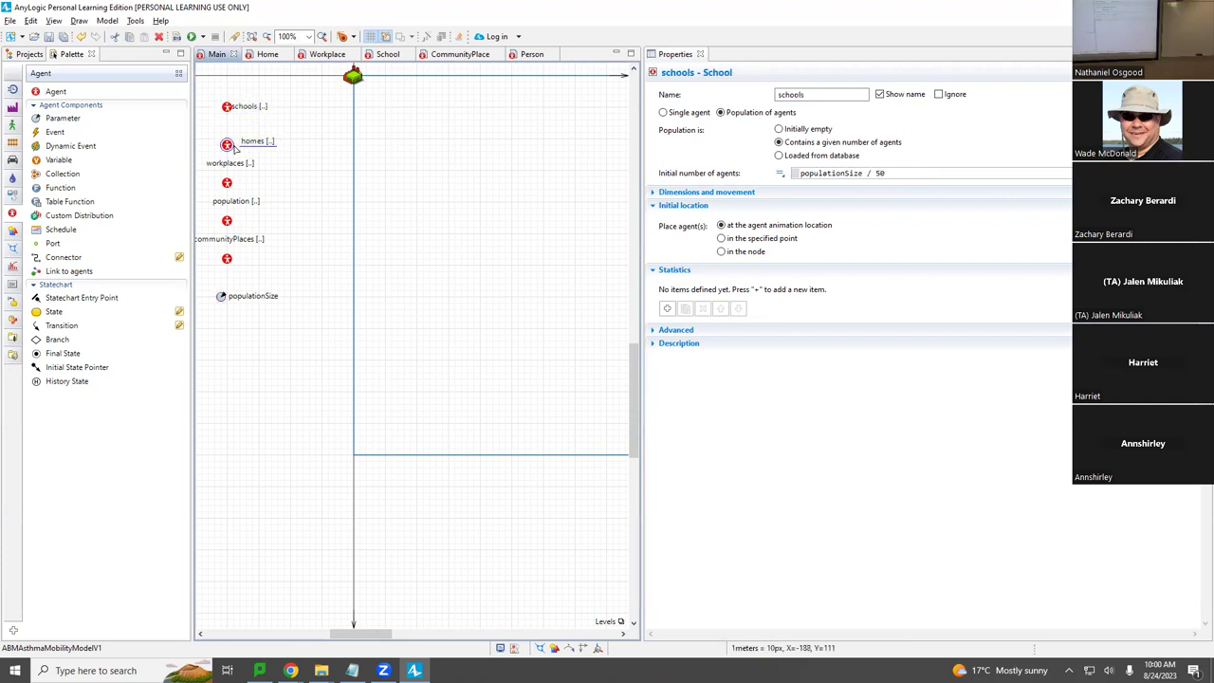
click(836, 171)
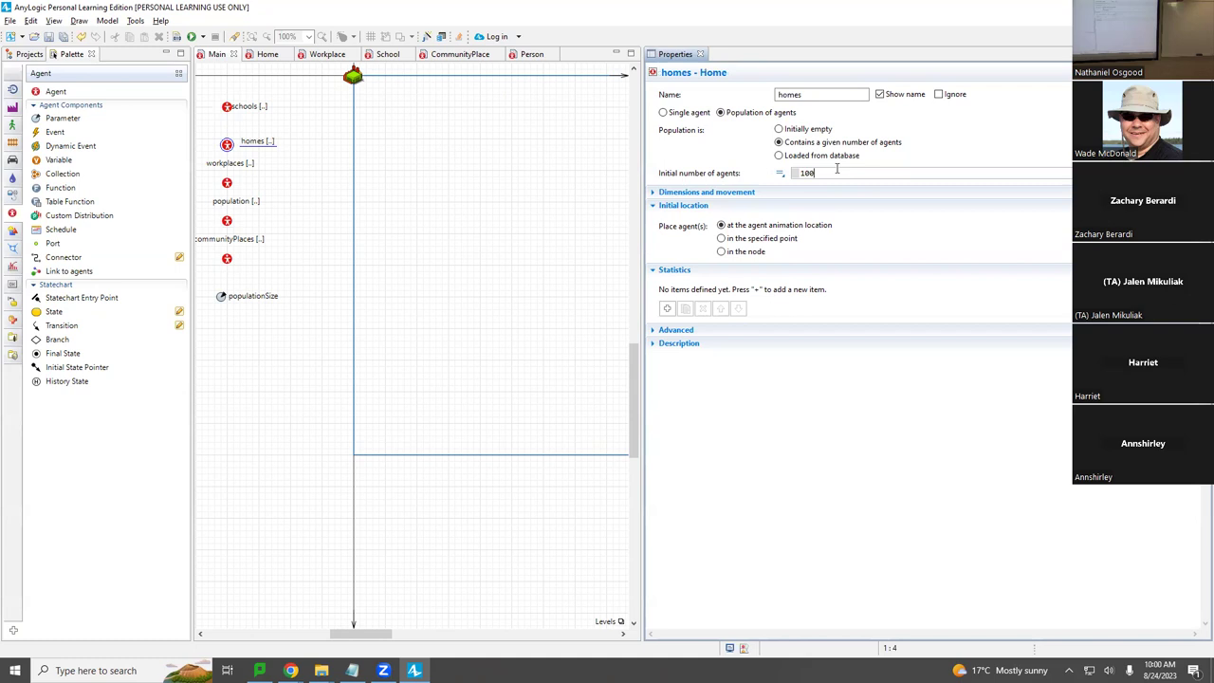
double_click(836, 171)
key(ctrl+v)
key(BackSpace)
key(BackSpace)
text(5)
key(BackSpace)
text(4)
Step: Move the workplaces label beside its icon and set that population's initial number of agents to populationSize / 10
drag(232, 167, 272, 187)
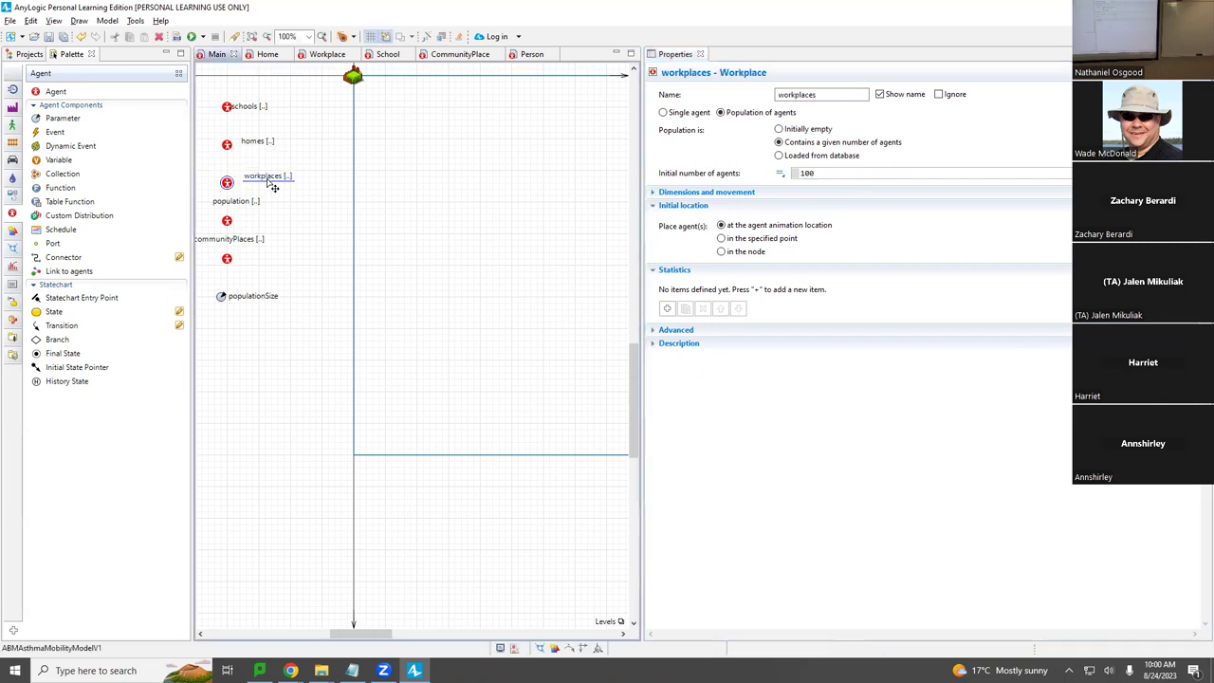
double_click(808, 173)
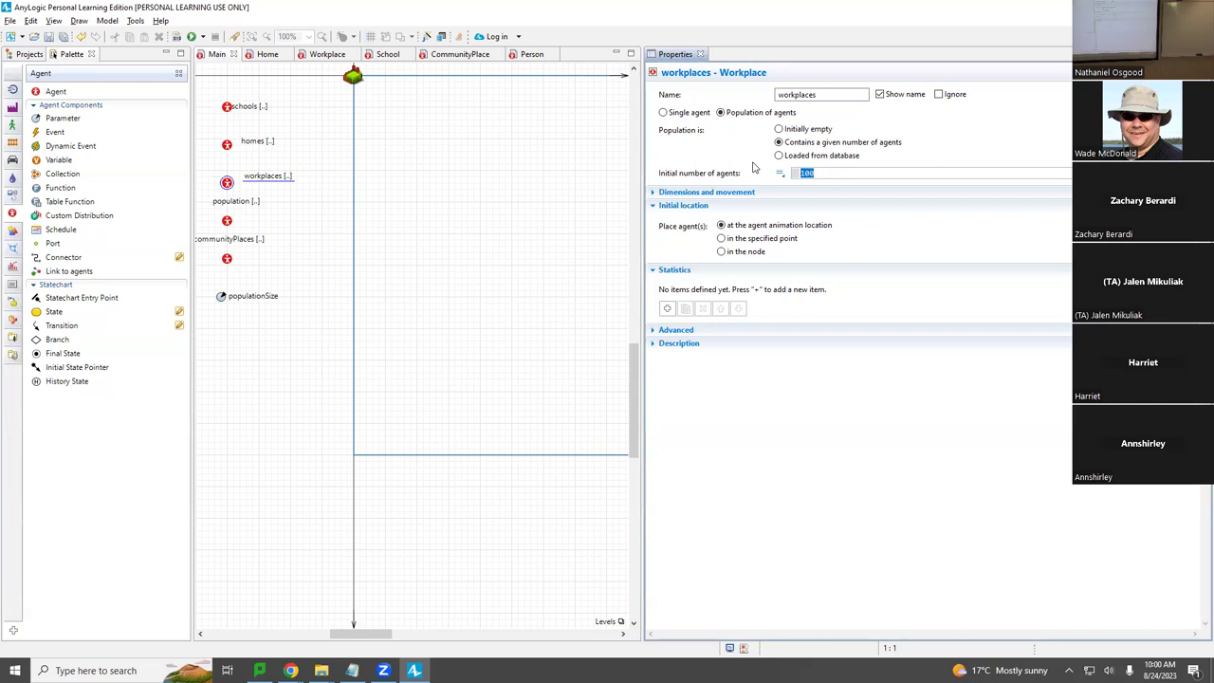
key(ctrl+v)
key(BackSpace)
key(BackSpace)
text(10)
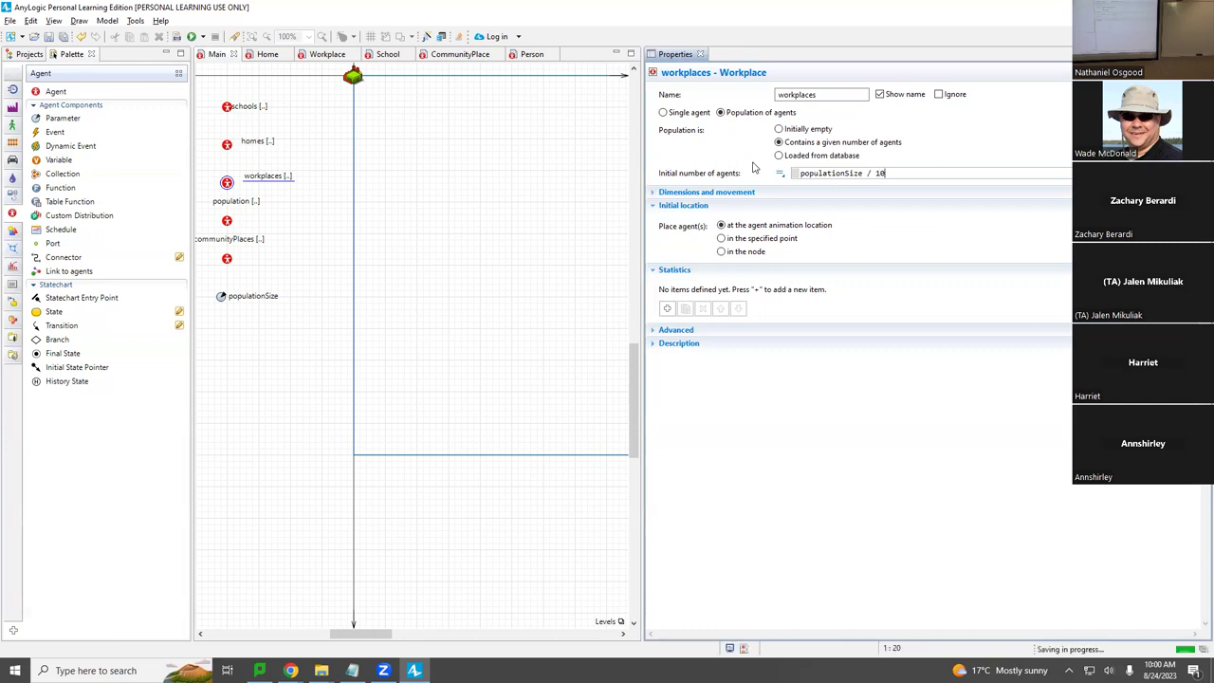
Step: Move the population and communityPlaces labels beside their icons in the Main diagram
click(232, 221)
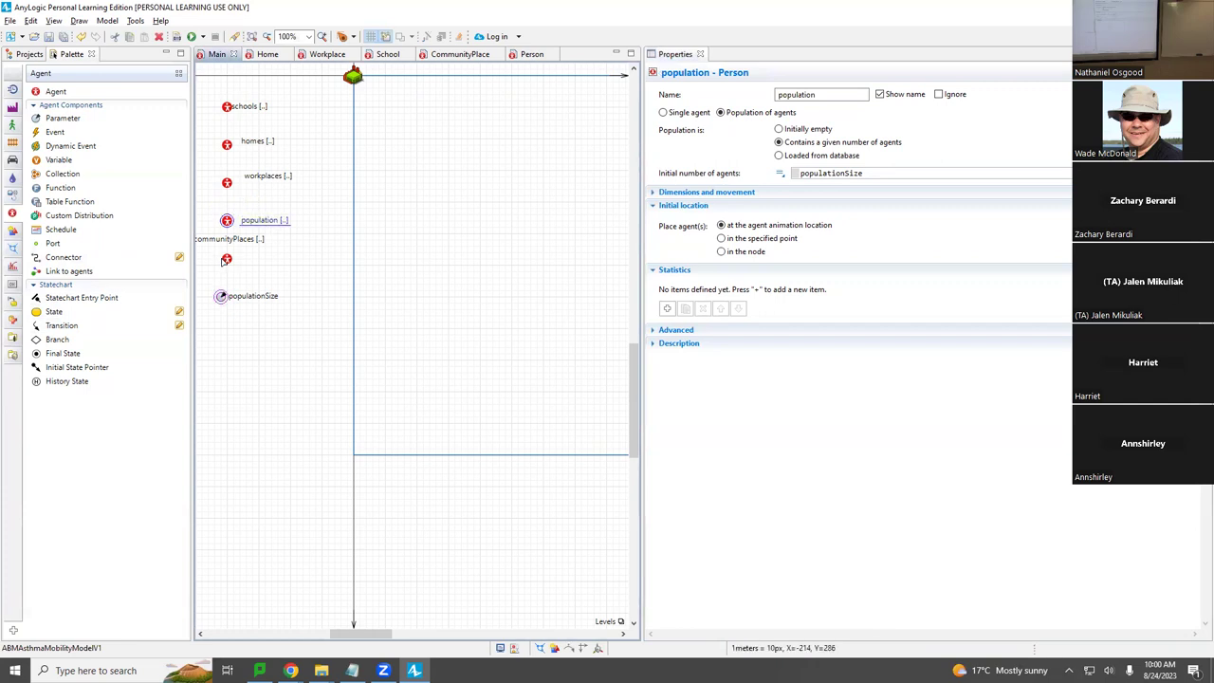
click(226, 245)
drag(227, 247, 272, 264)
Step: Set the communityPlaces population's initial number of agents to populationSize / 5 and save the model
double_click(821, 173)
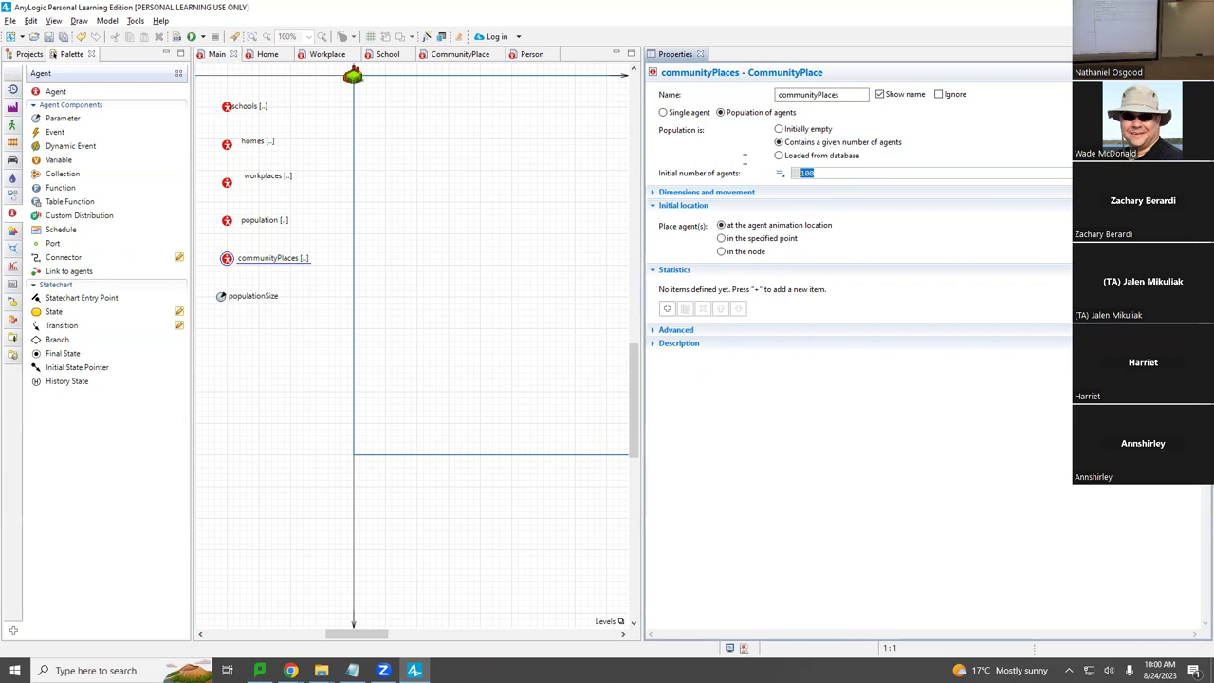
text(populationSize / )
text(20)
text(5)
key(ctrl+s)
key(alt+Tab)
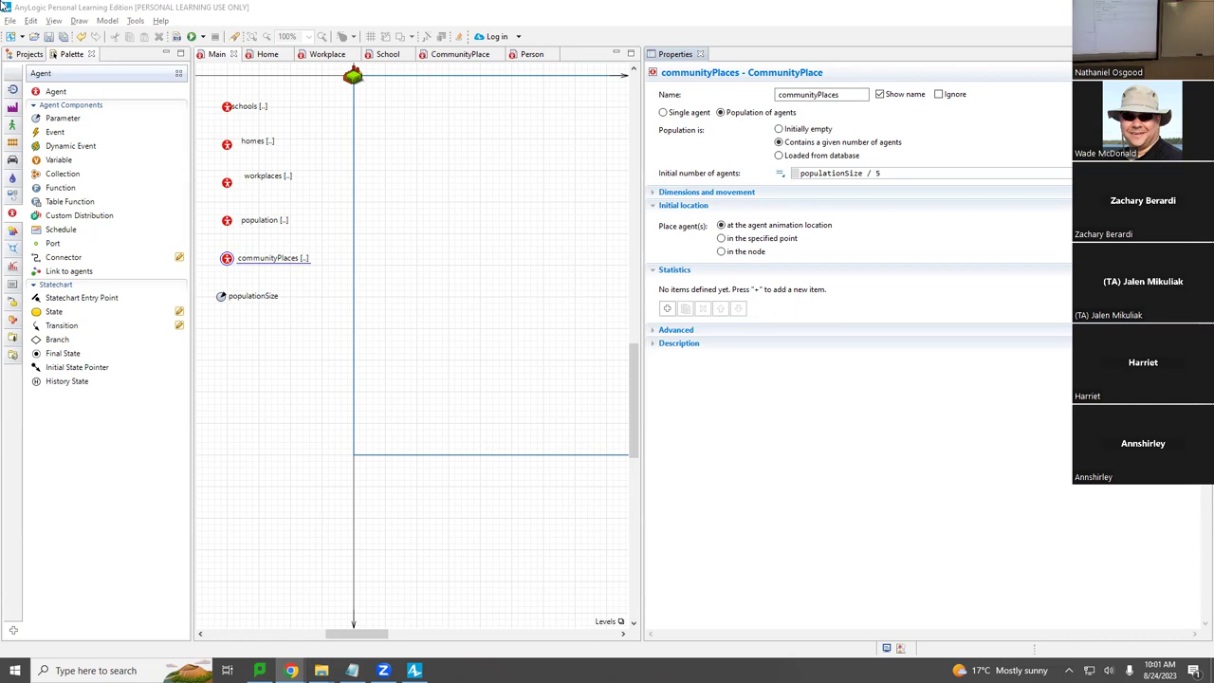
Step: Set the layout type in Main's space and network settings to Random and build the model
click(22, 55)
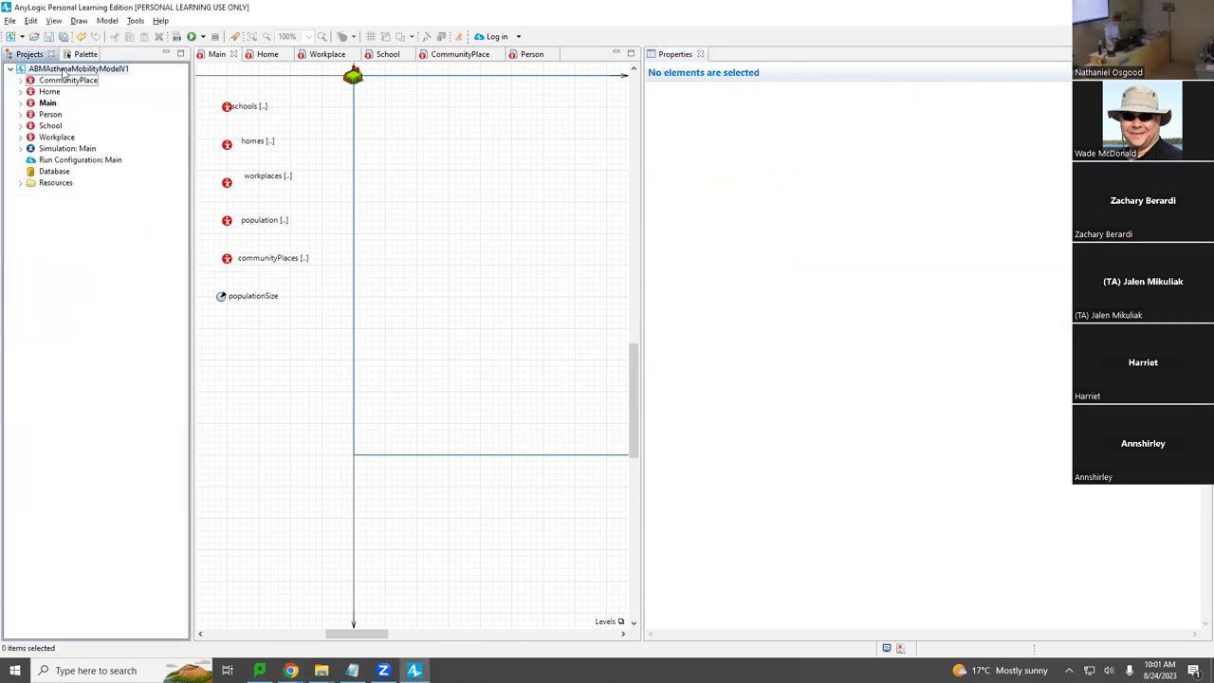
click(62, 70)
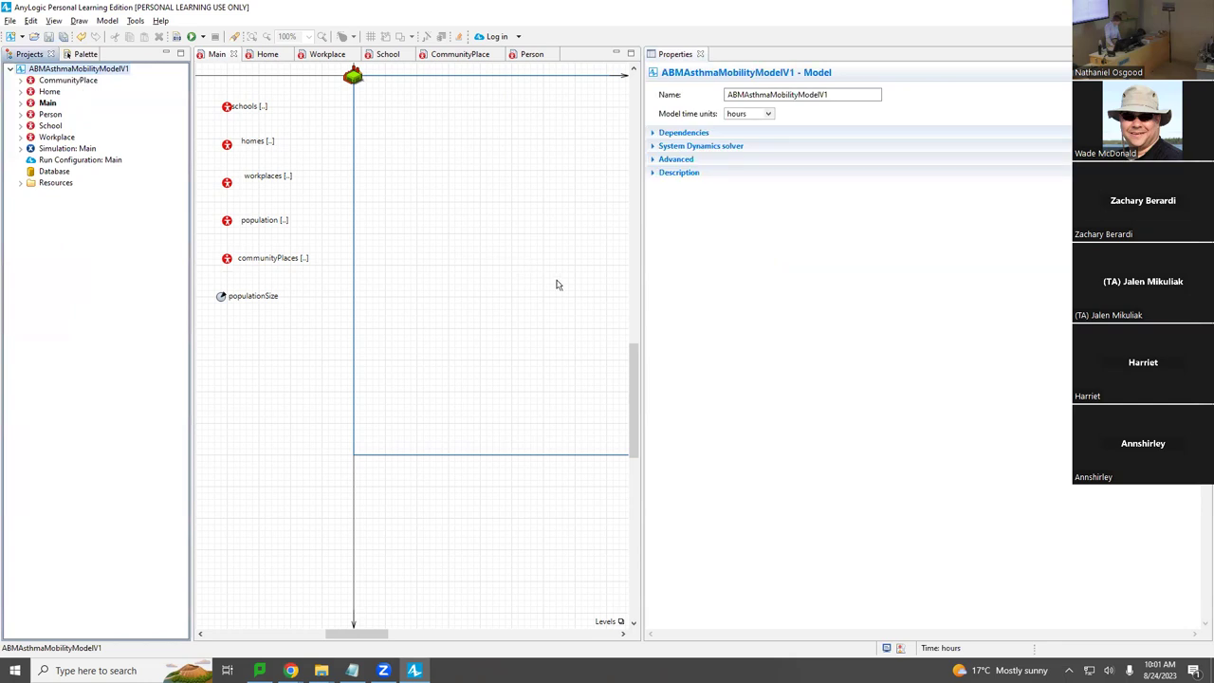
click(48, 102)
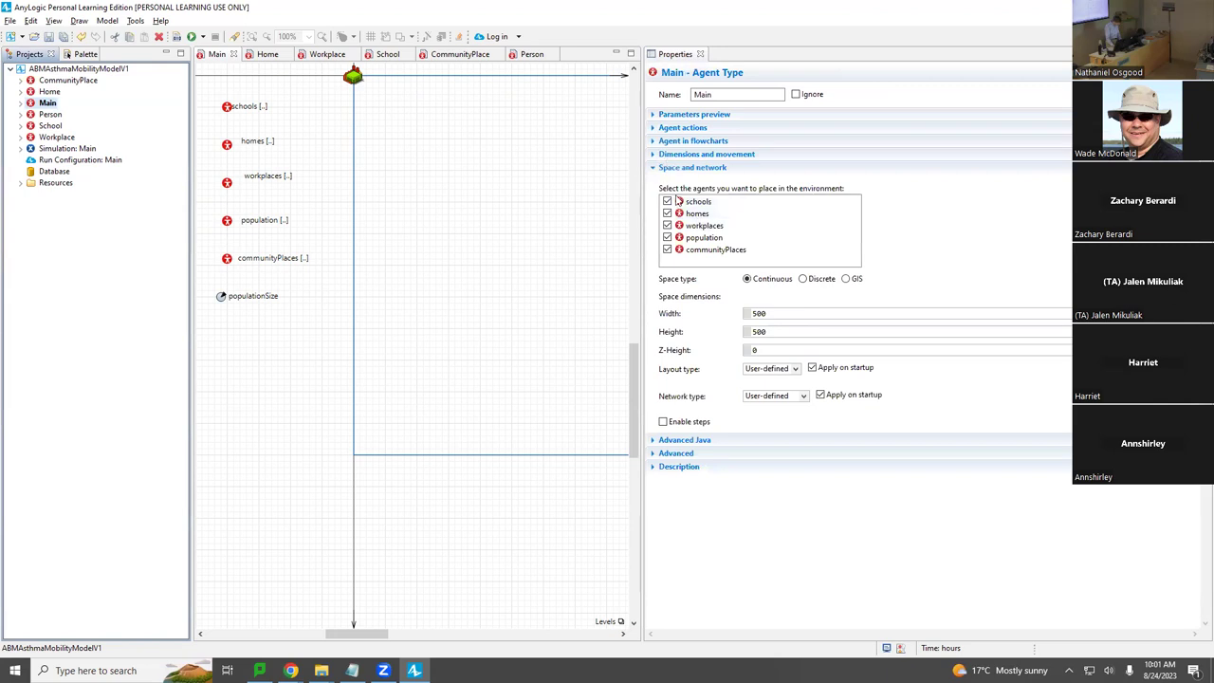
click(777, 367)
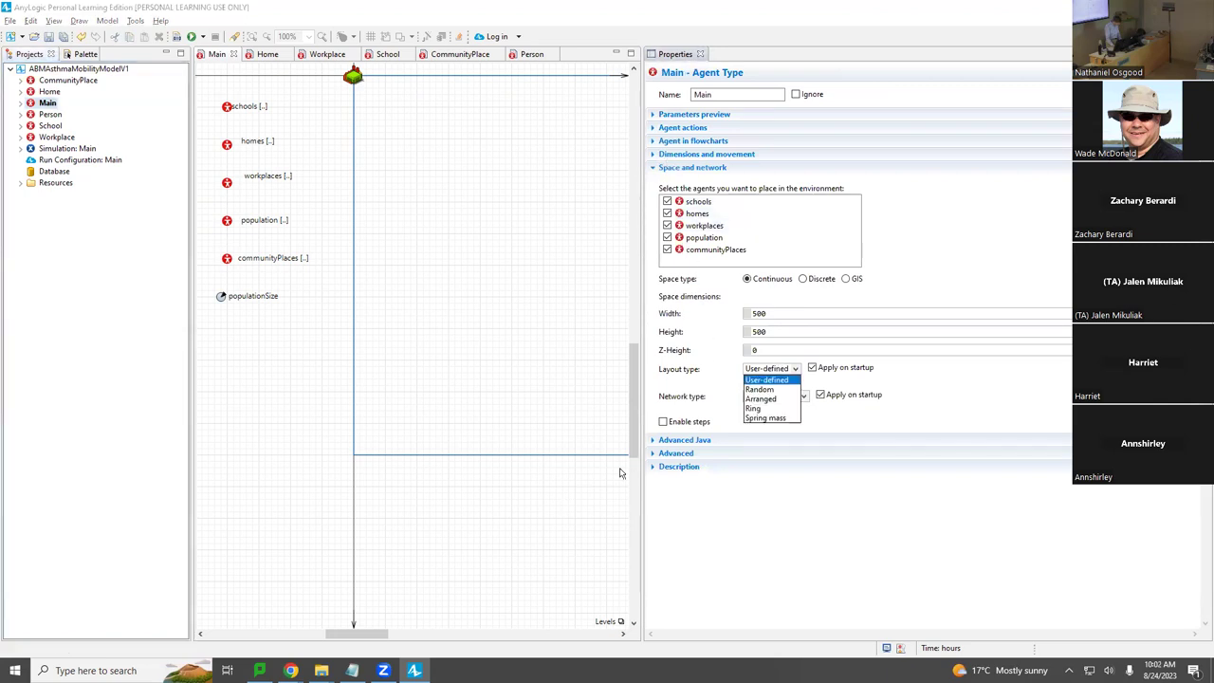
click(760, 390)
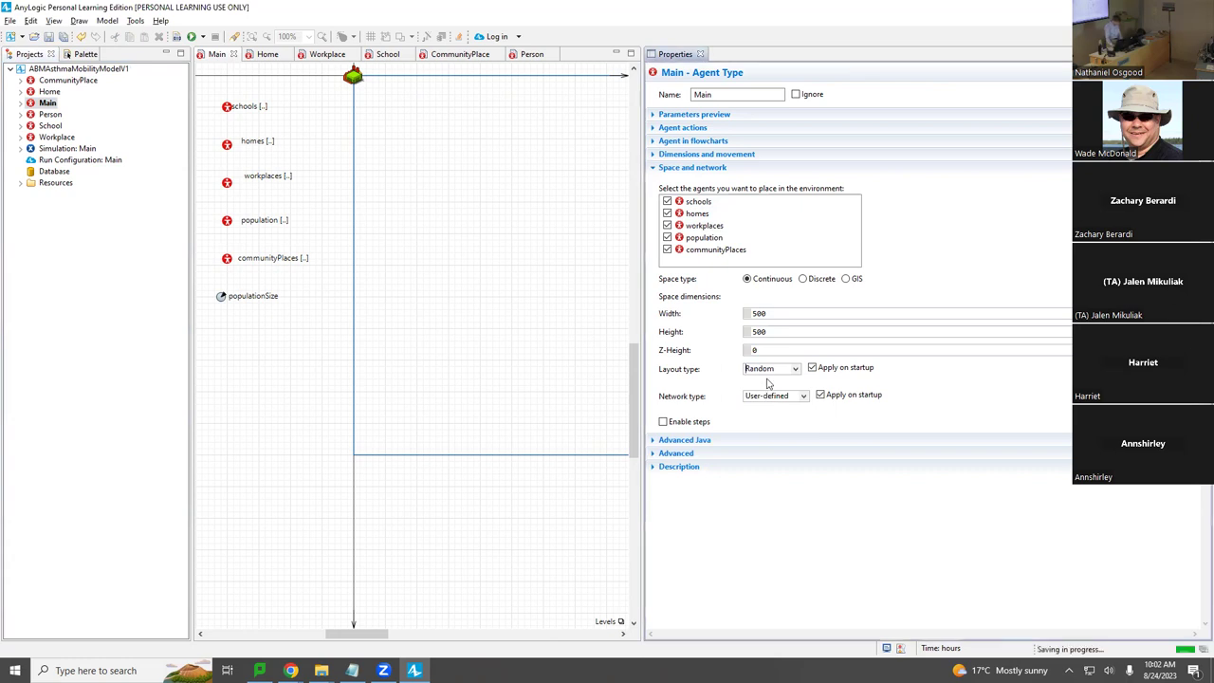
click(770, 370)
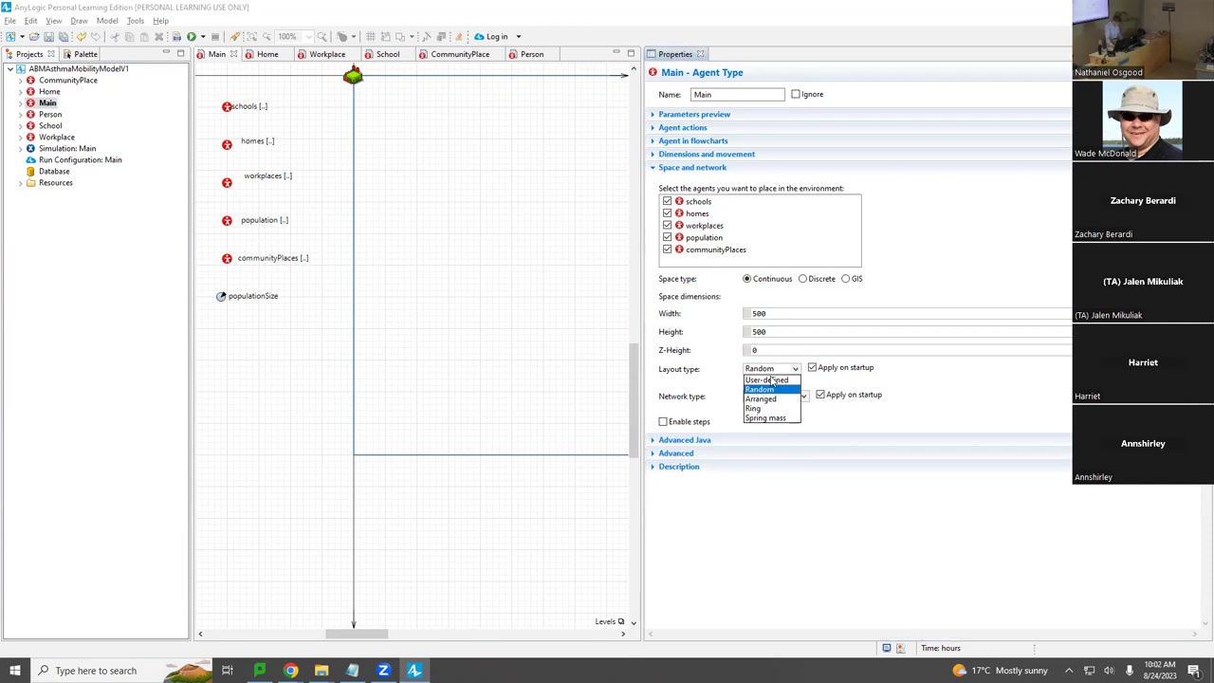
click(777, 390)
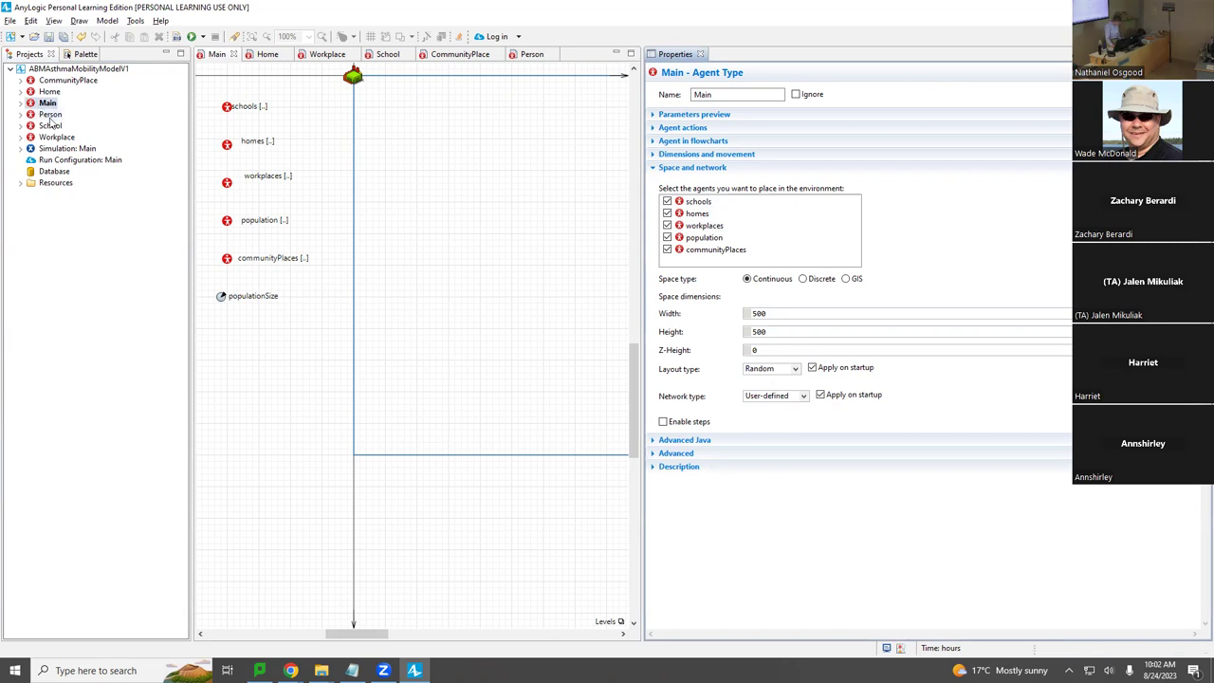
click(178, 37)
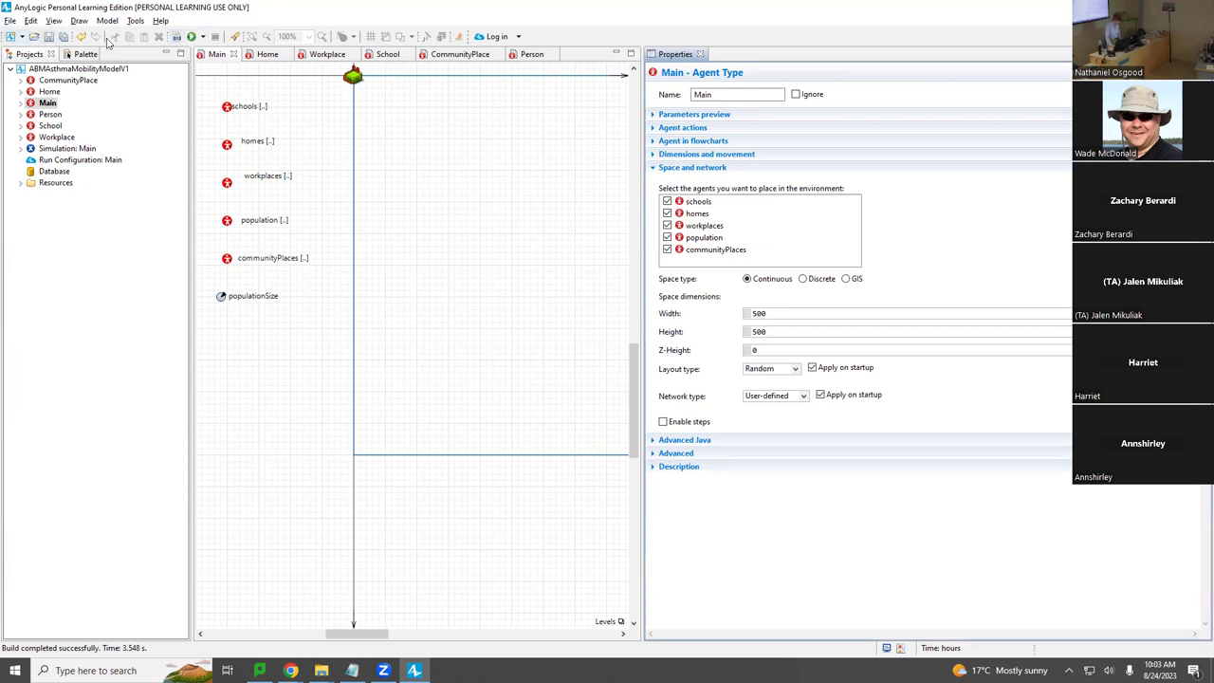
click(174, 36)
Step: Try populationSize / 50.0 as the schools population's initial number of agents and restore the divisor to 50
click(225, 106)
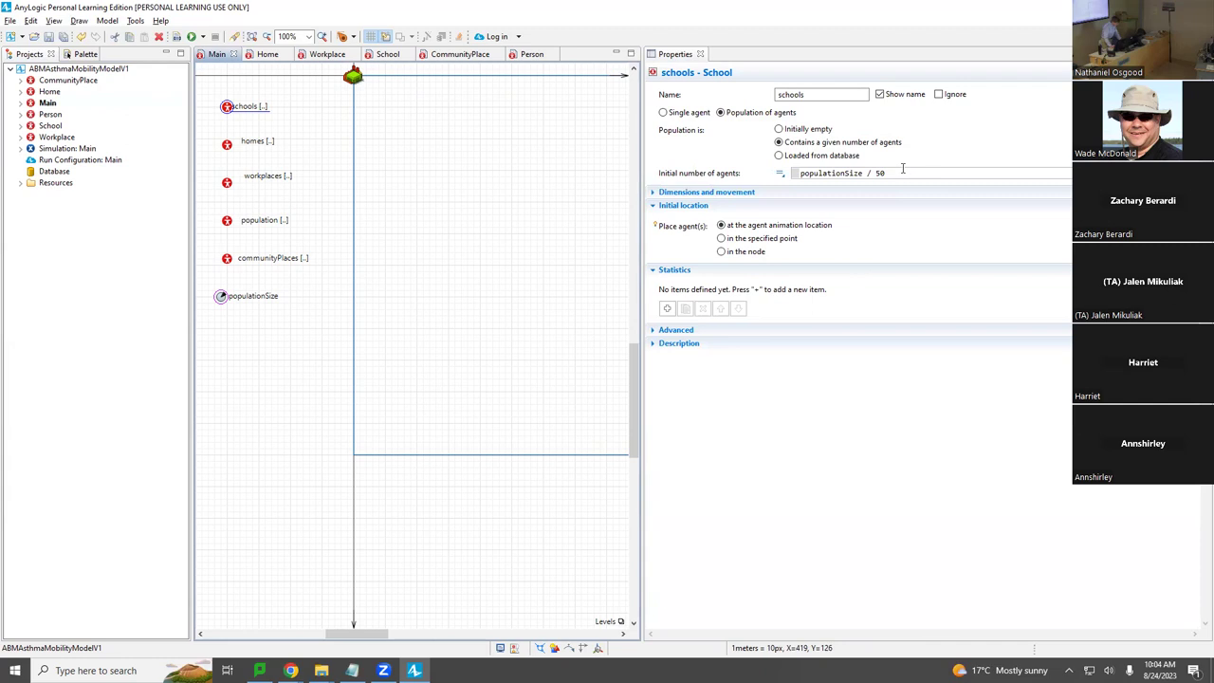
drag(902, 170, 782, 172)
click(779, 172)
key(Escape)
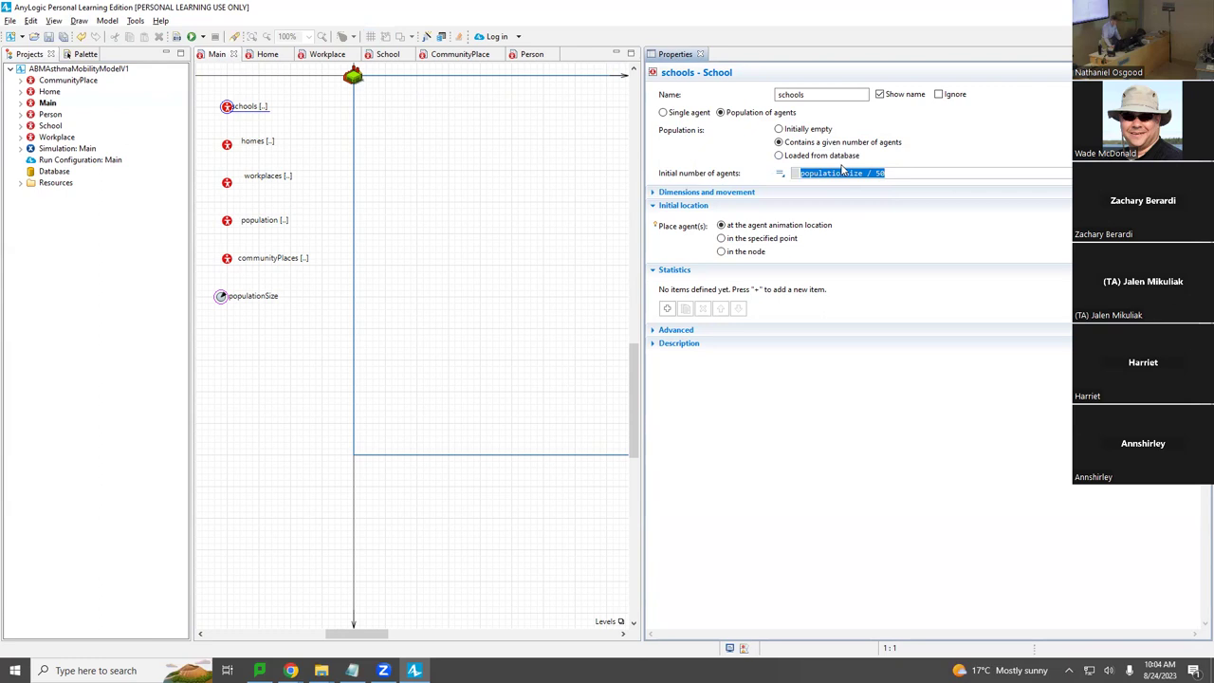
click(895, 173)
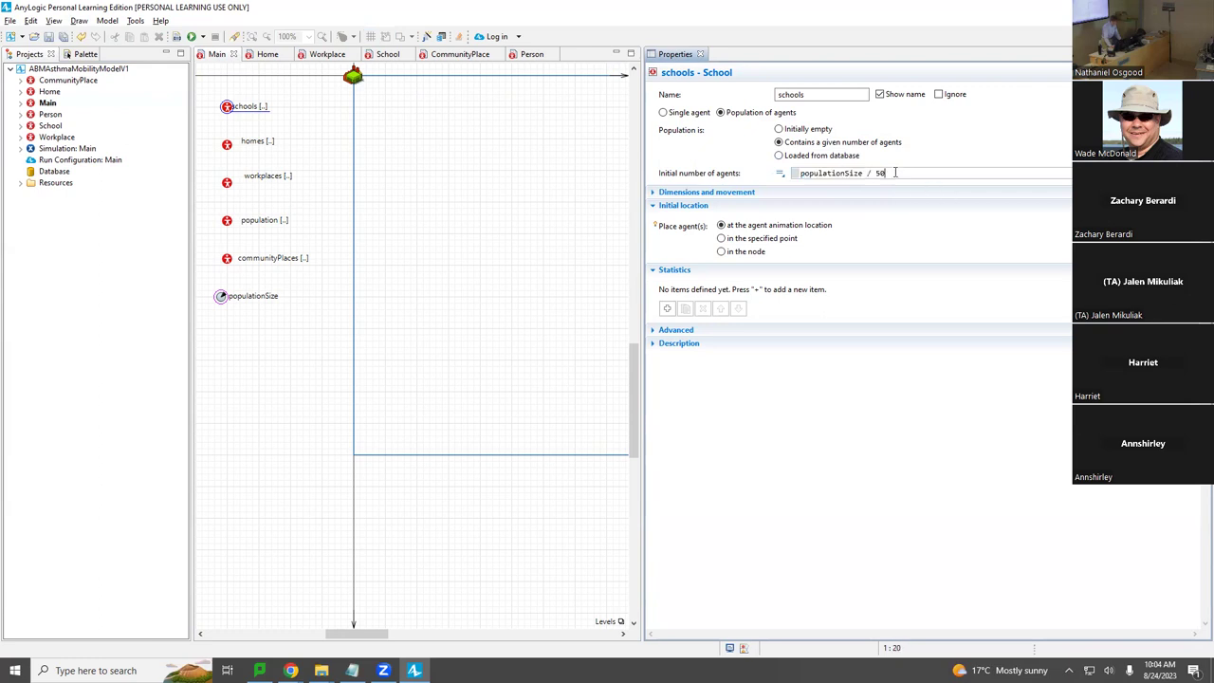
text(.0)
double_click(852, 176)
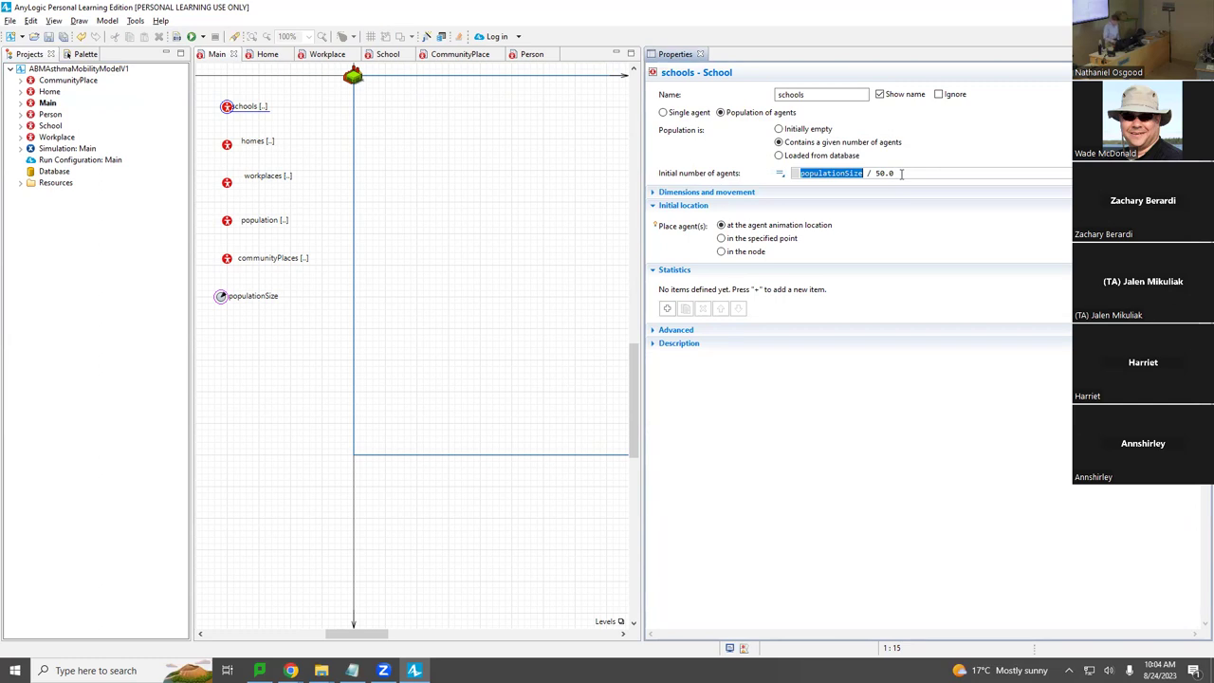
key(Right)
key(Right)
key(Right)
key(Right)
key(Right)
key(BackSpace)
key(BackSpace)
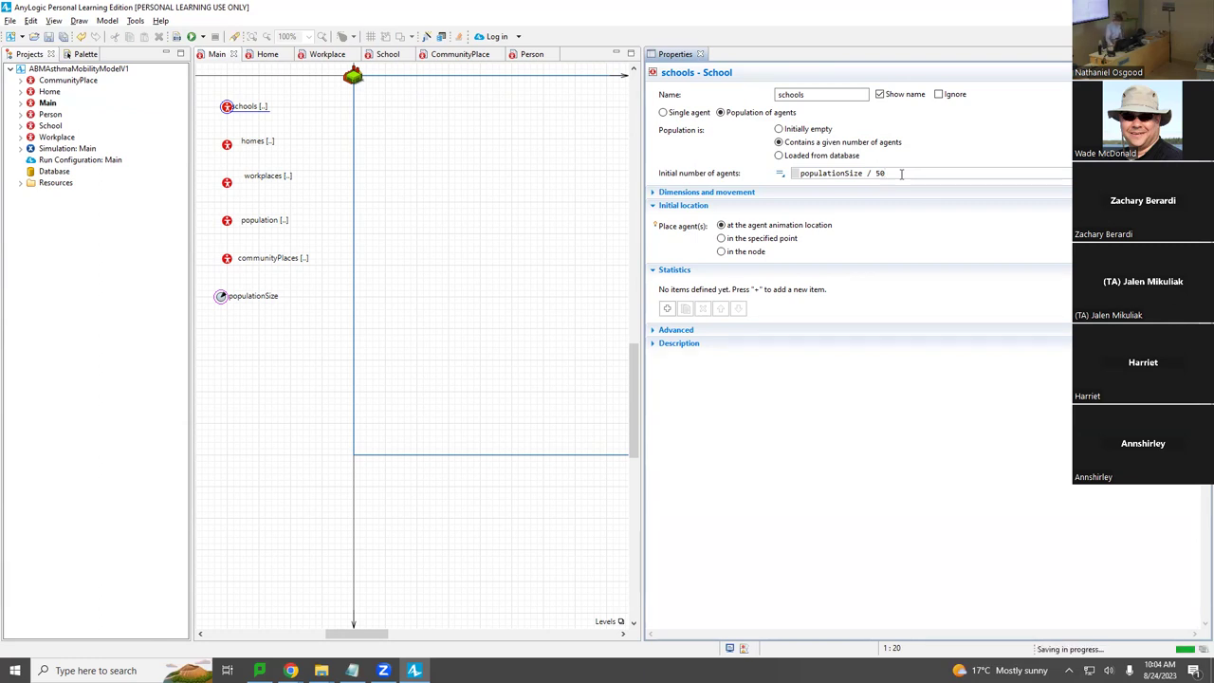
Step: Build the model, run the Simulation experiment to view the agents, and close the run window
right_click(55, 150)
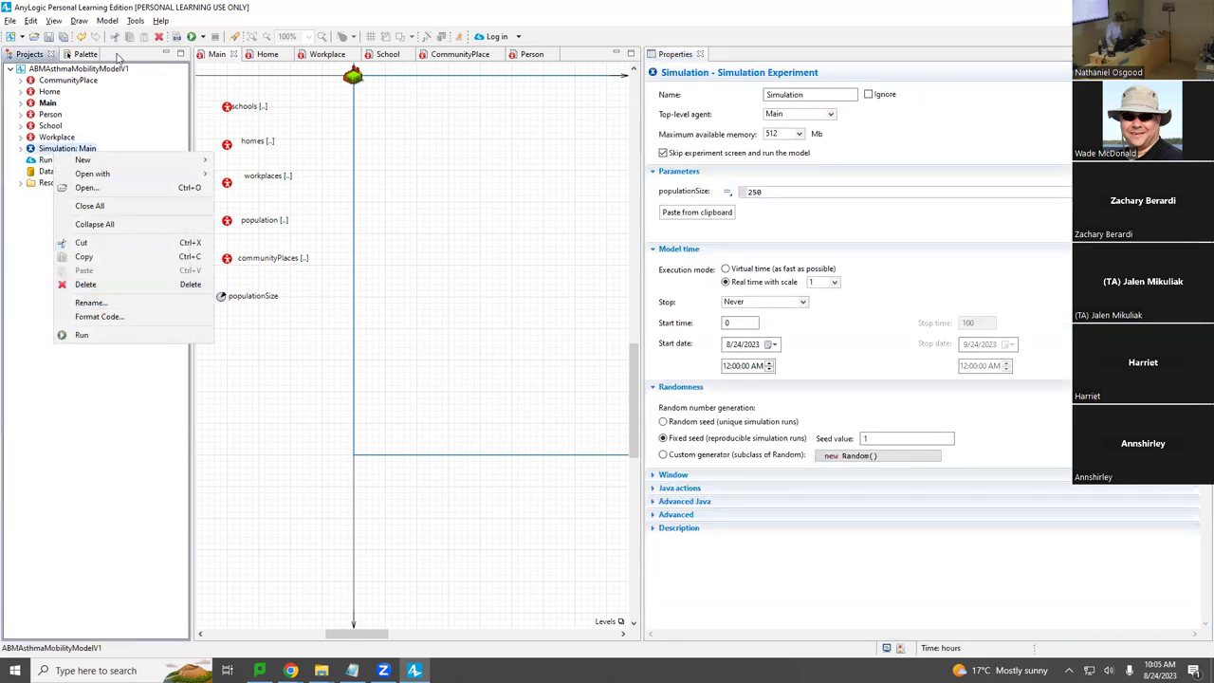
click(175, 36)
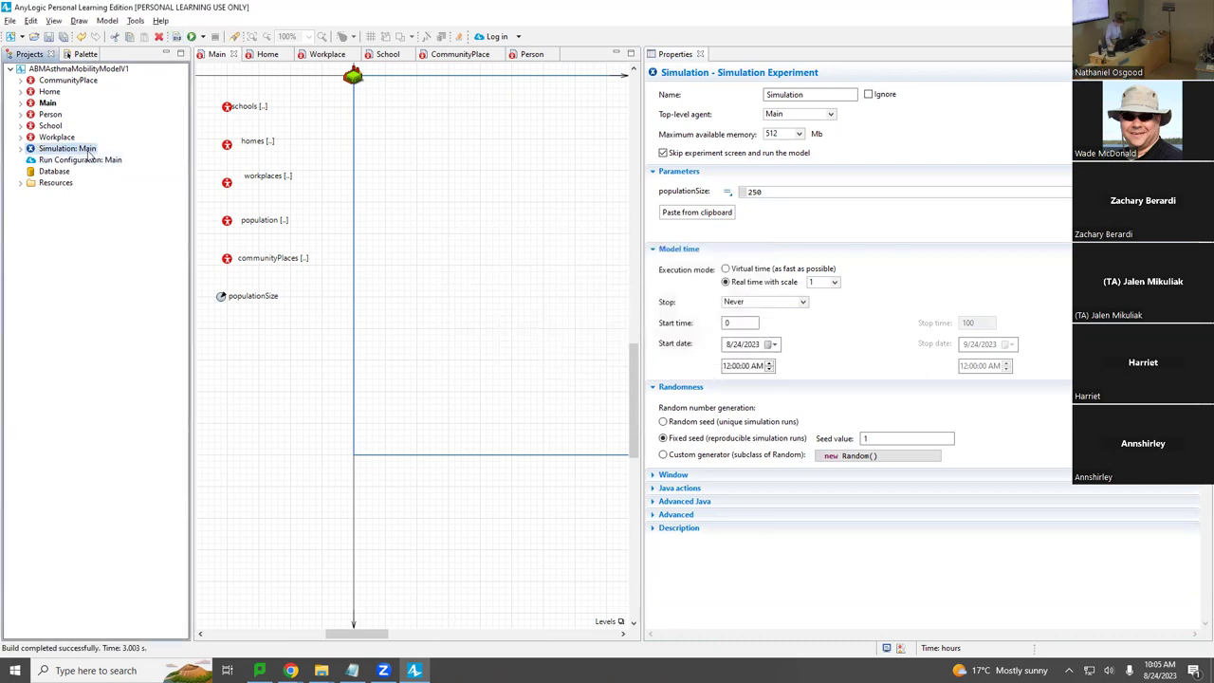
right_click(89, 151)
click(116, 333)
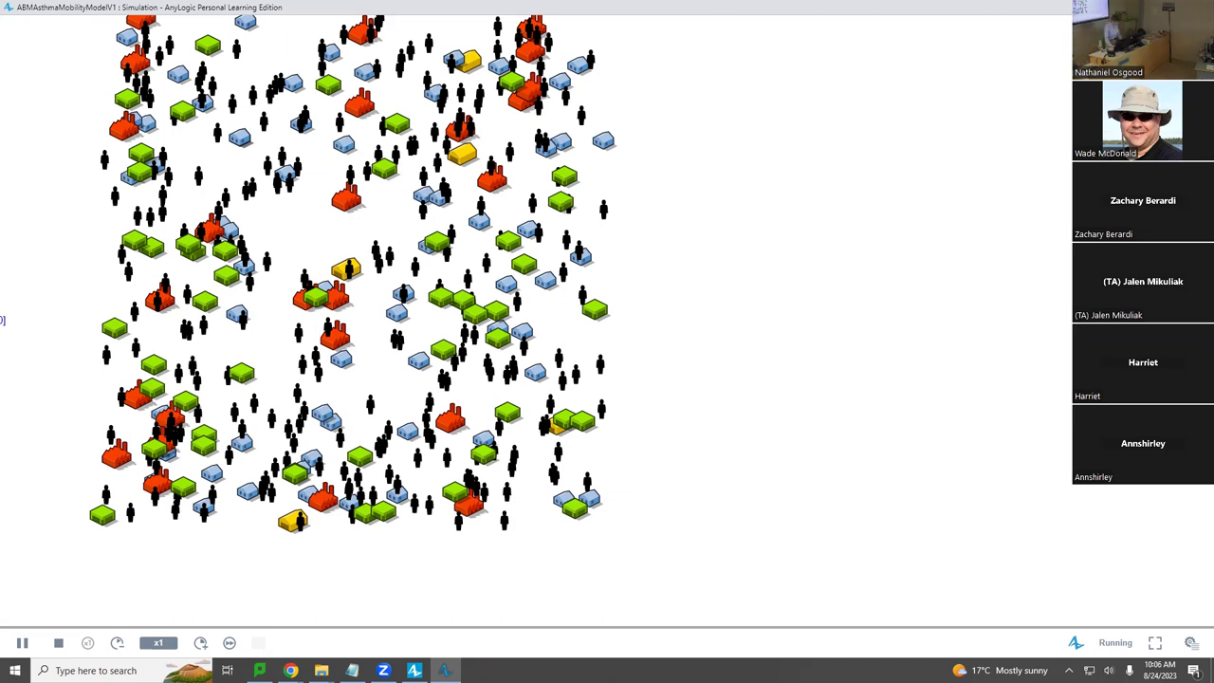
key(alt+F4)
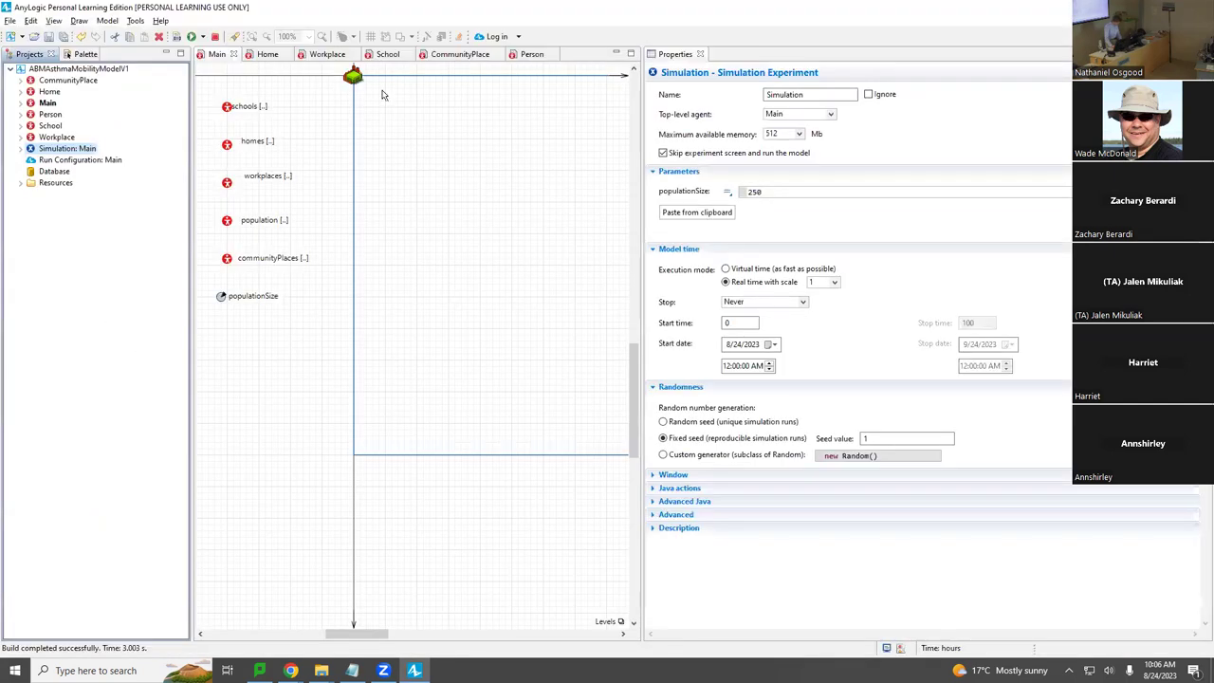
Step: Switch to Google Drive in the browser and upload ABMAsthmaMobilityModelV1.alp to the Models Built in Class folder
key(alt+Tab)
key(alt+Tab)
key(alt+Tab)
key(alt+Tab)
key(alt+Tab)
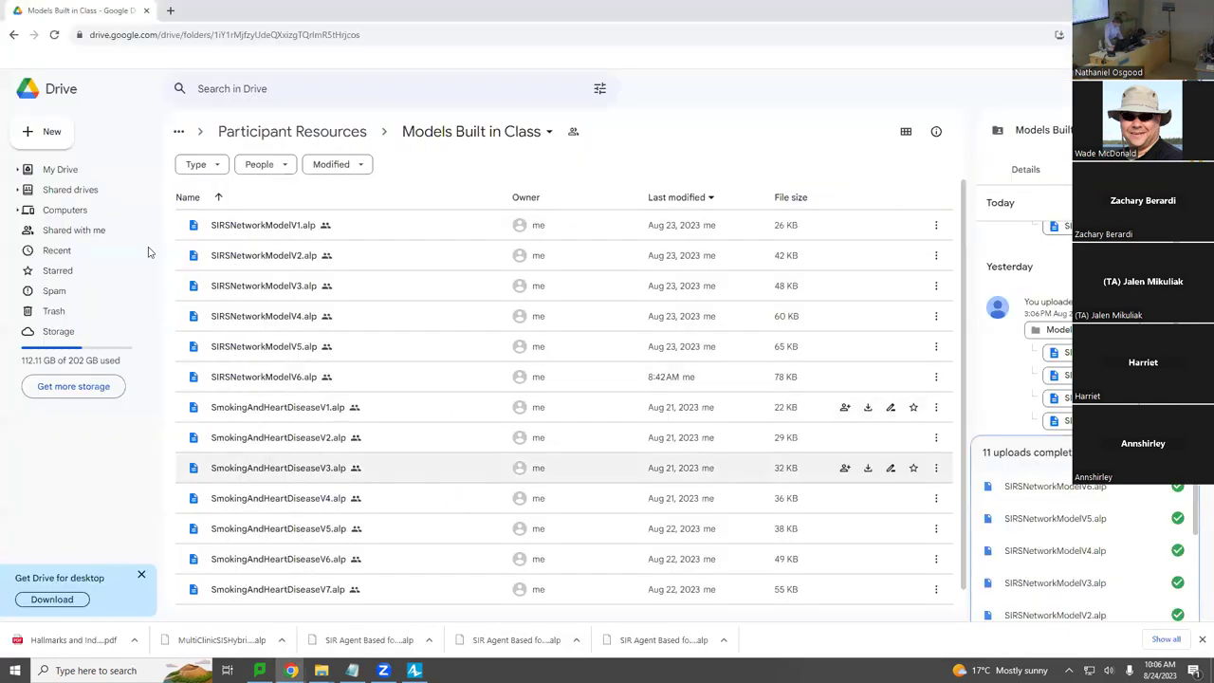
click(62, 138)
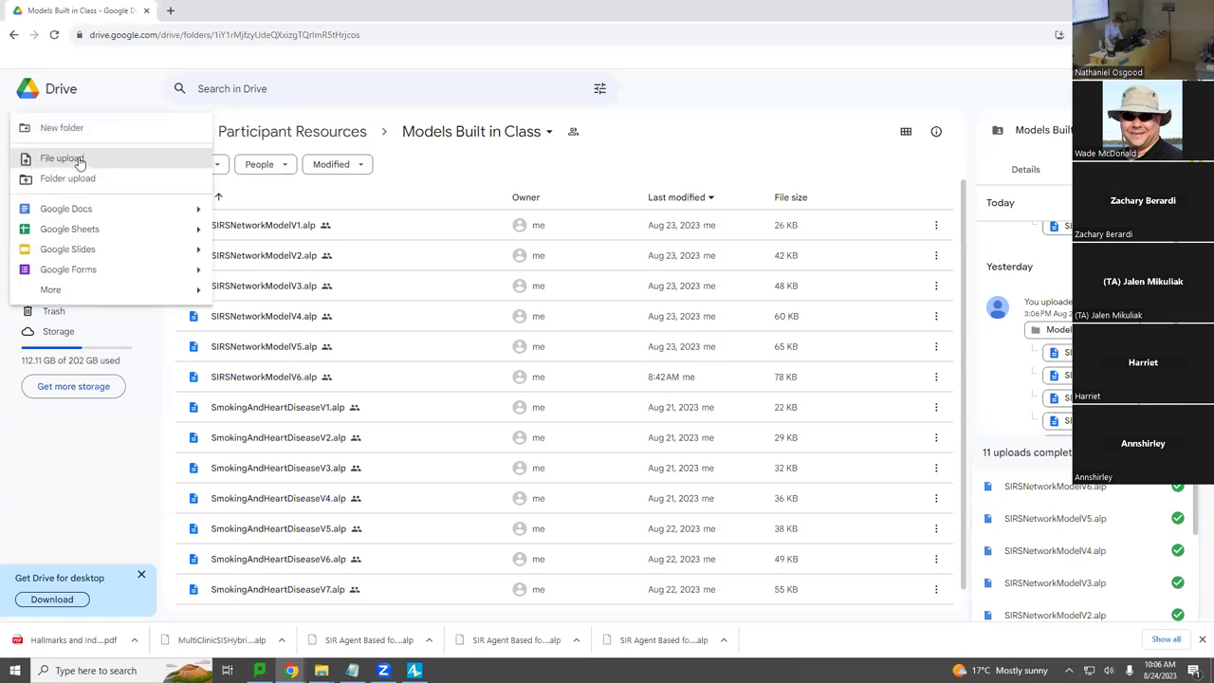
click(149, 111)
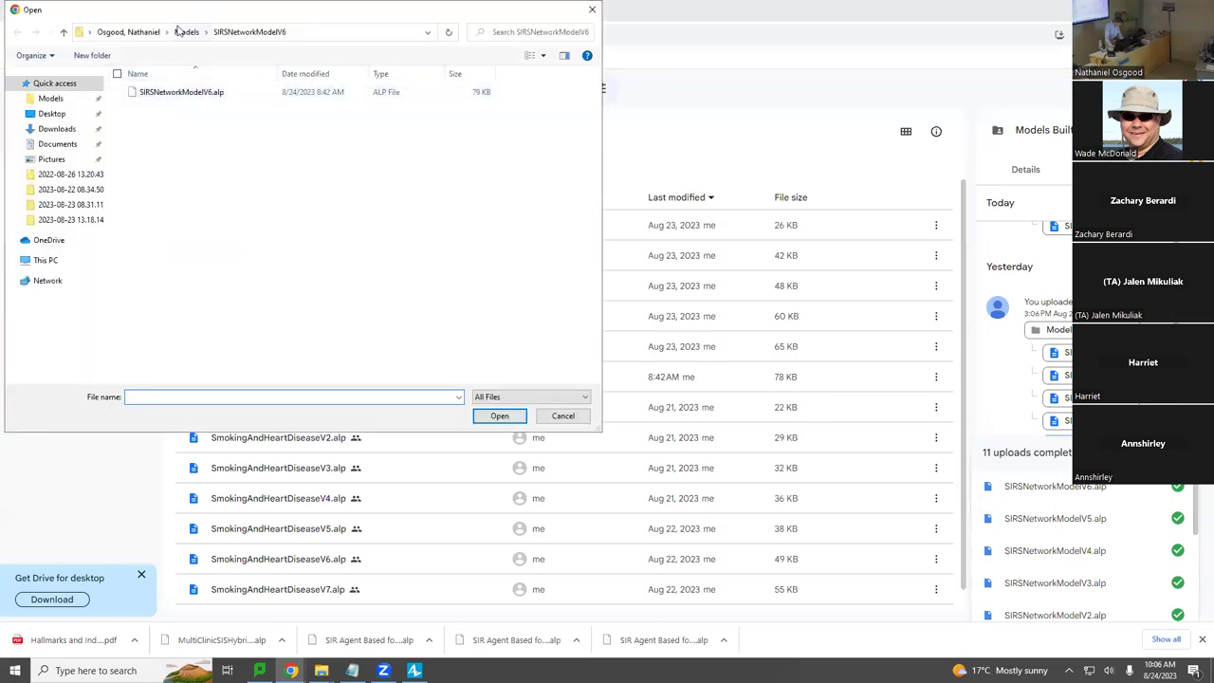
click(187, 32)
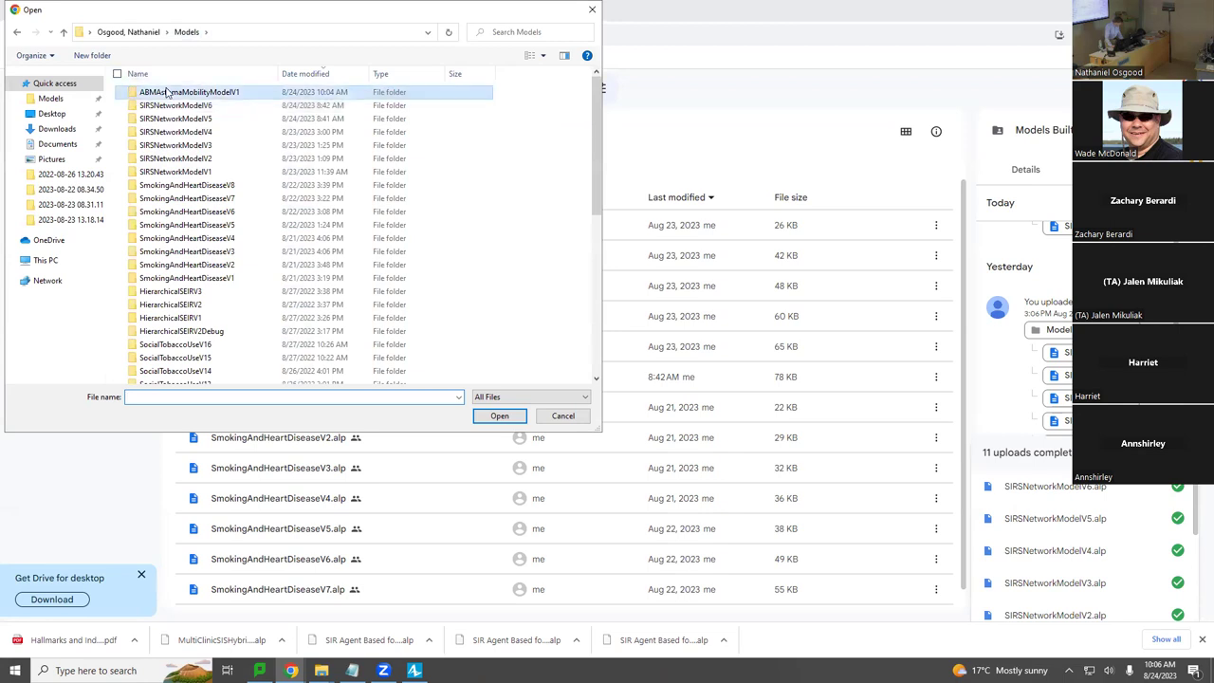
double_click(161, 90)
click(166, 105)
double_click(166, 105)
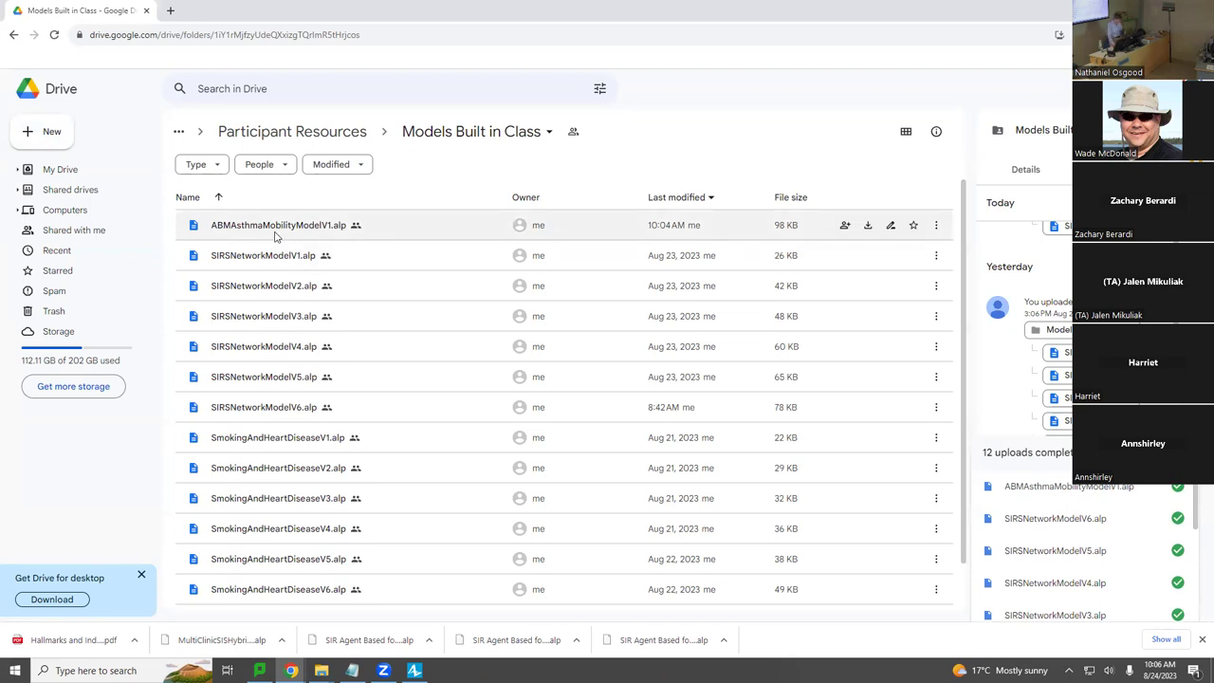
Step: Switch back to AnyLogic and save the model as a new version named ABMAsthmaMobilityModelV2
key(alt+Tab)
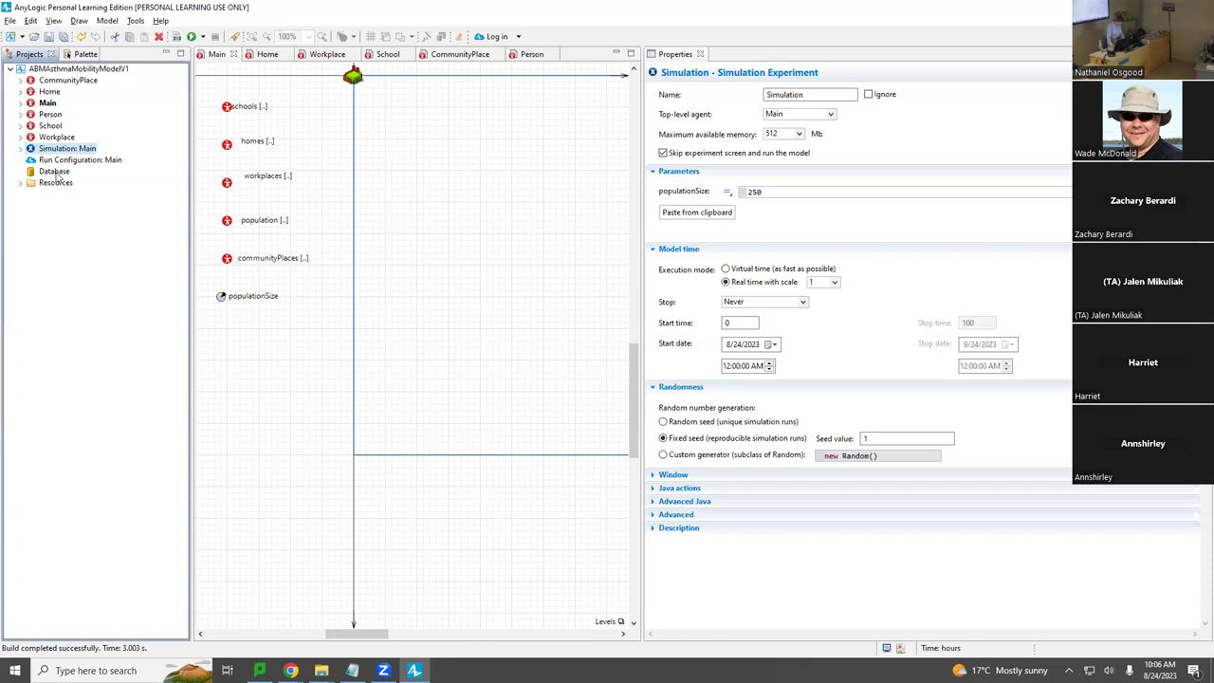
click(95, 70)
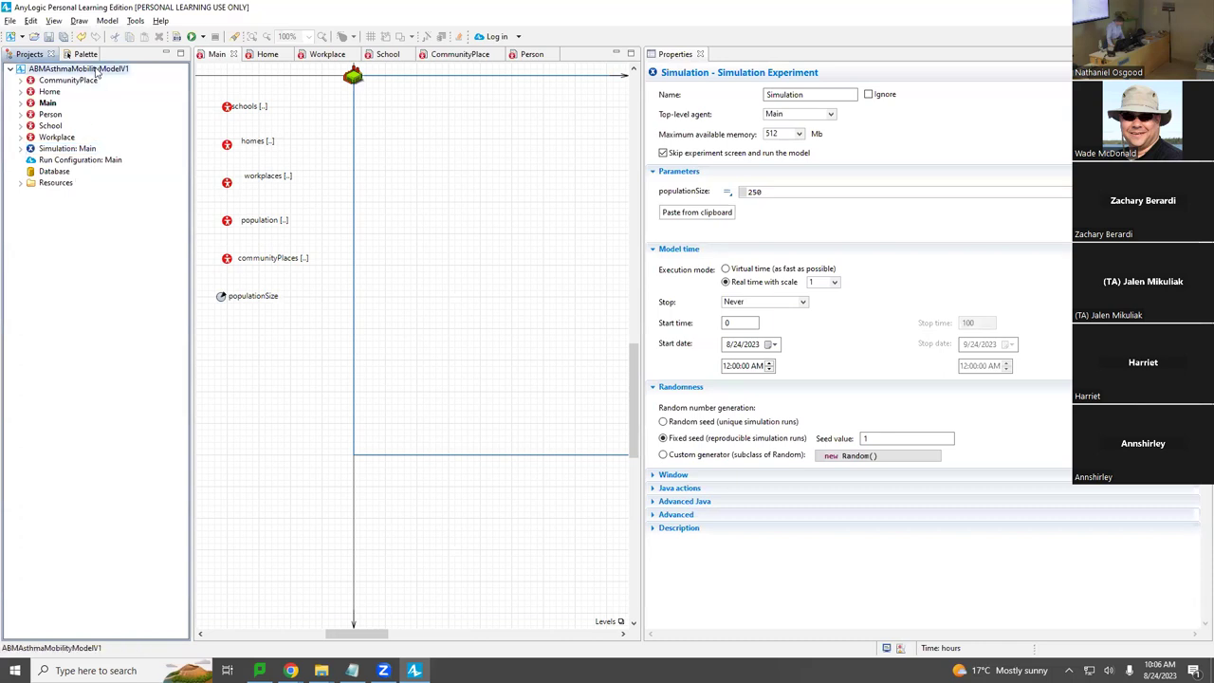
click(11, 20)
click(47, 95)
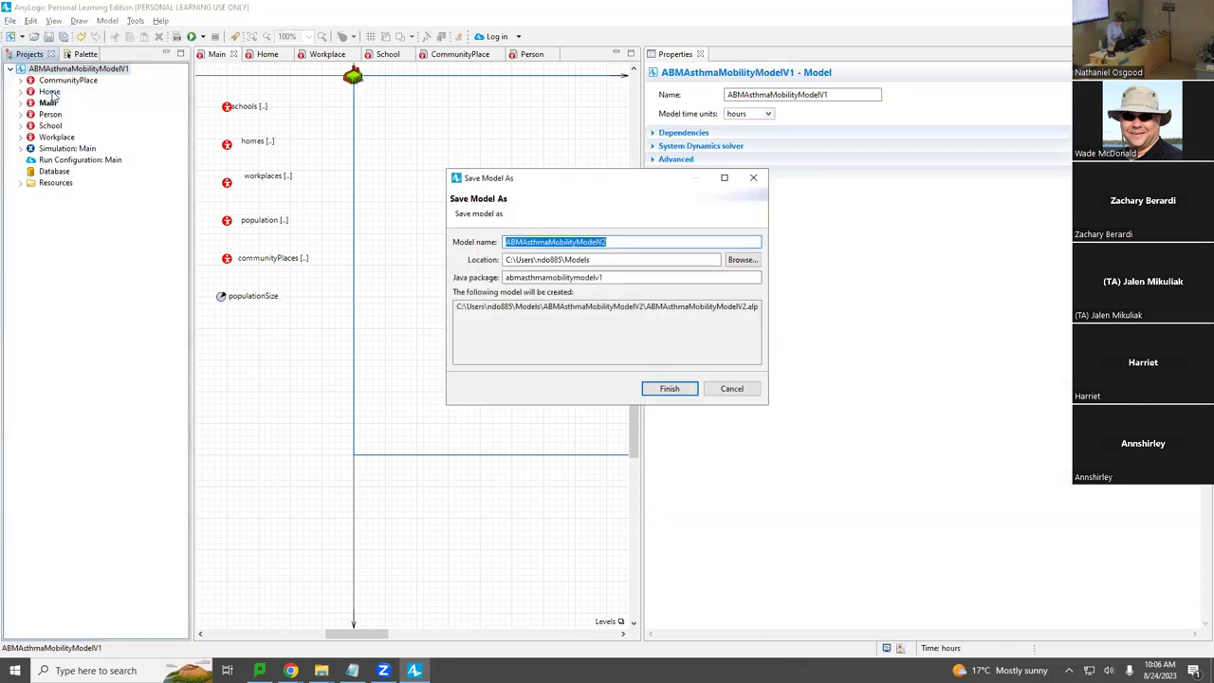
key(Return)
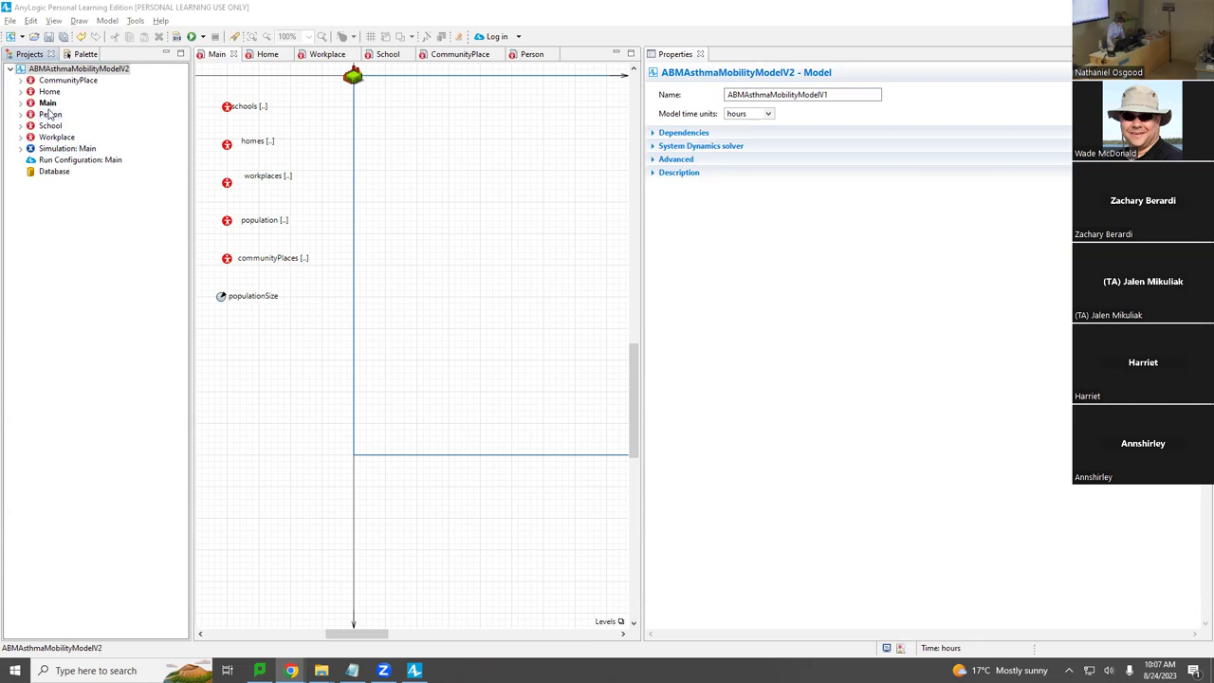
Step: Open the Person agent type and add a parameter named ageInYears beside its vertical axis
click(56, 117)
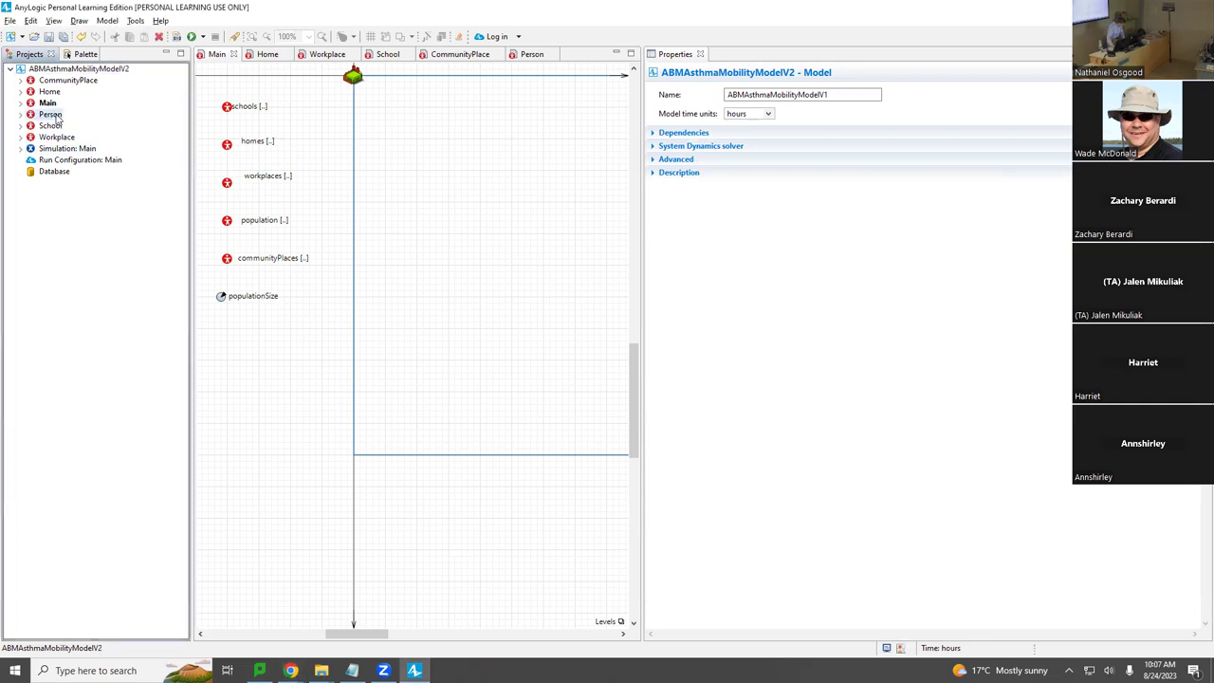
double_click(57, 118)
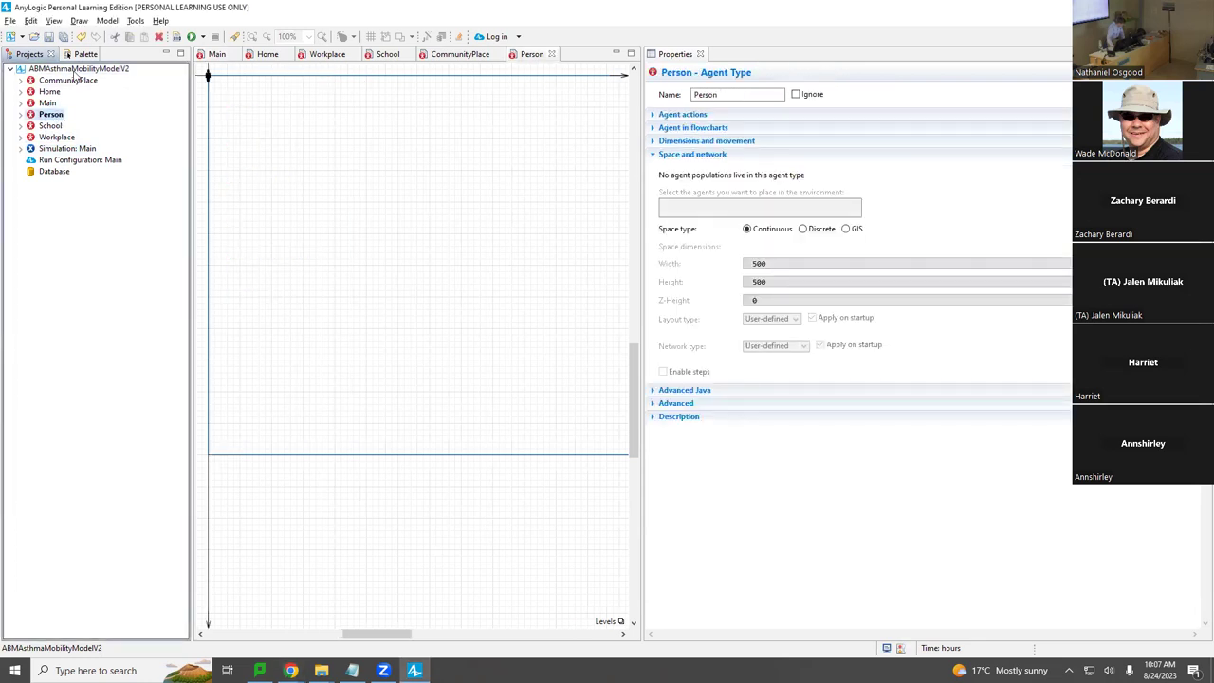
click(348, 636)
drag(348, 636, 294, 635)
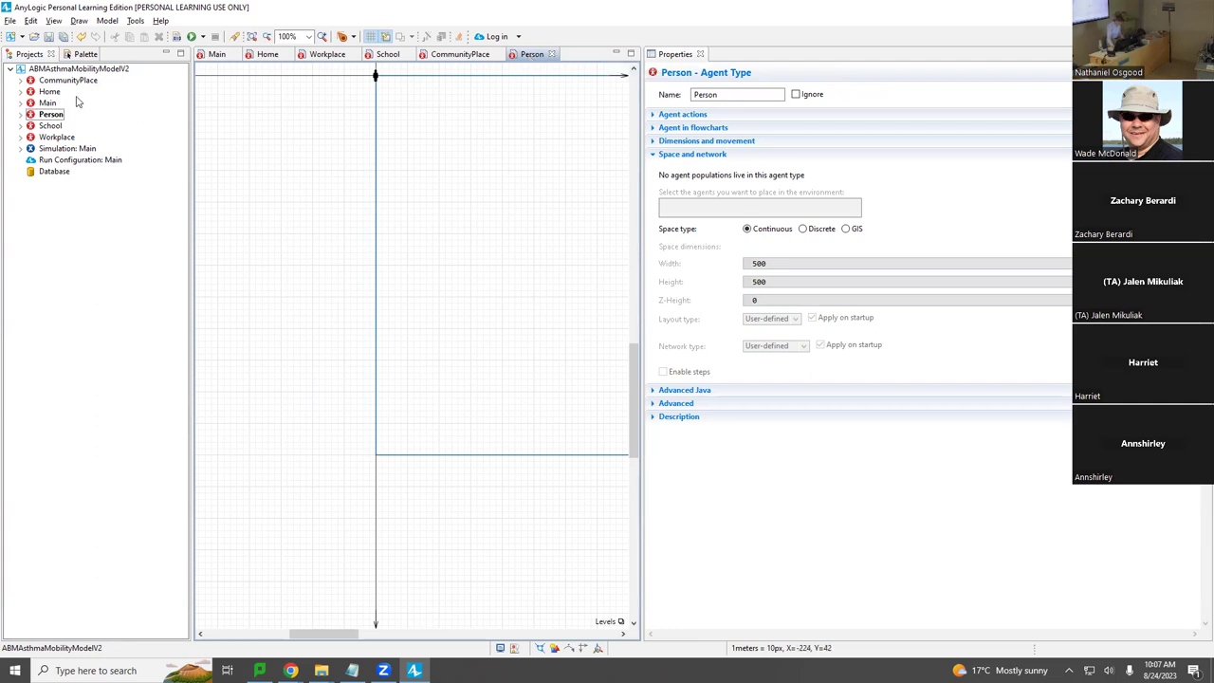
click(87, 55)
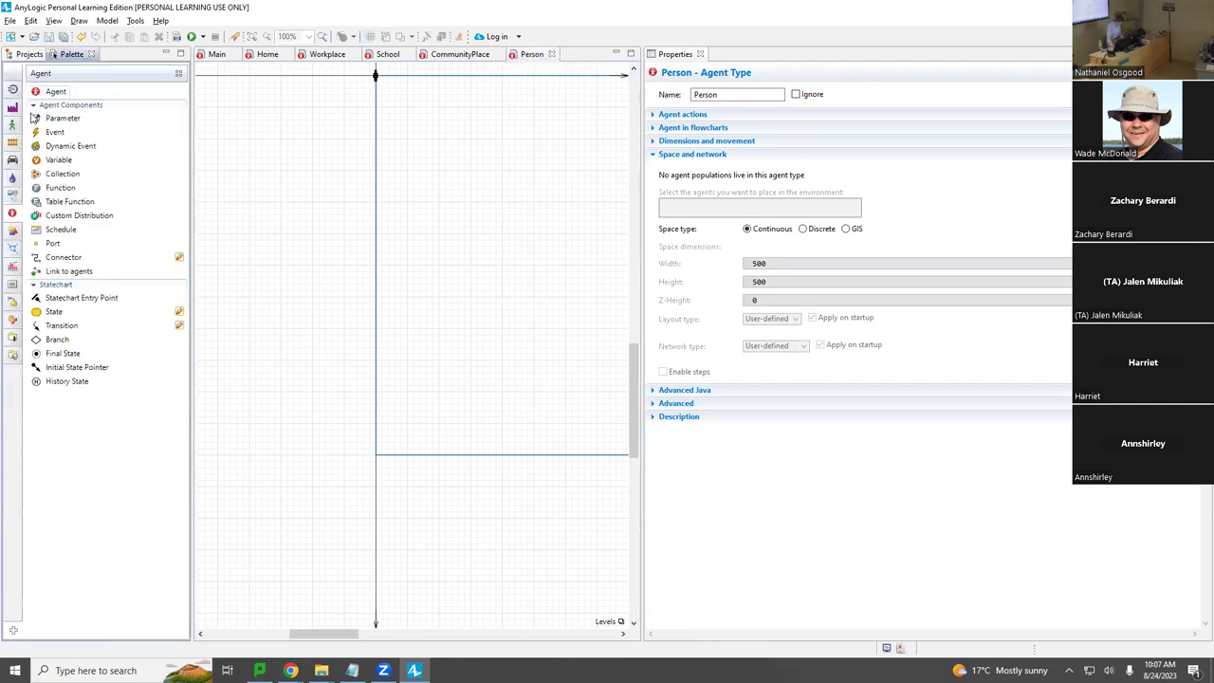
drag(43, 114, 251, 113)
text(age)
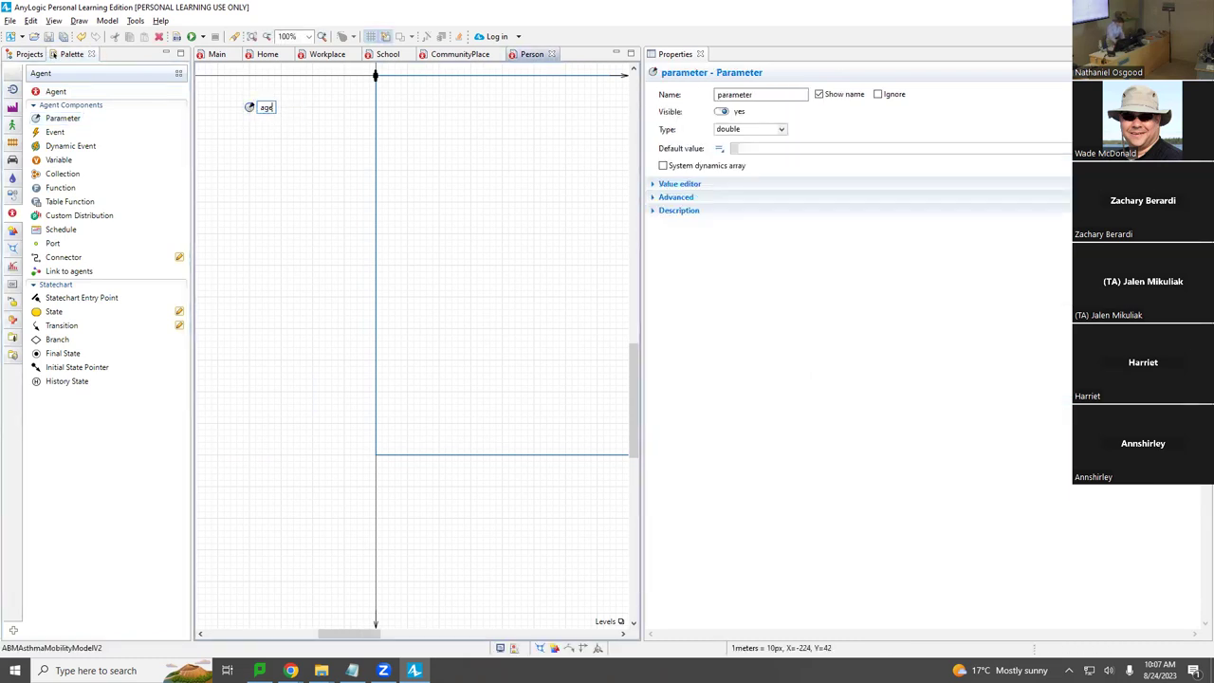
text(ntAg)
key(BackSpace)
key(BackSpace)
key(BackSpace)
text(Years)
key(Return)
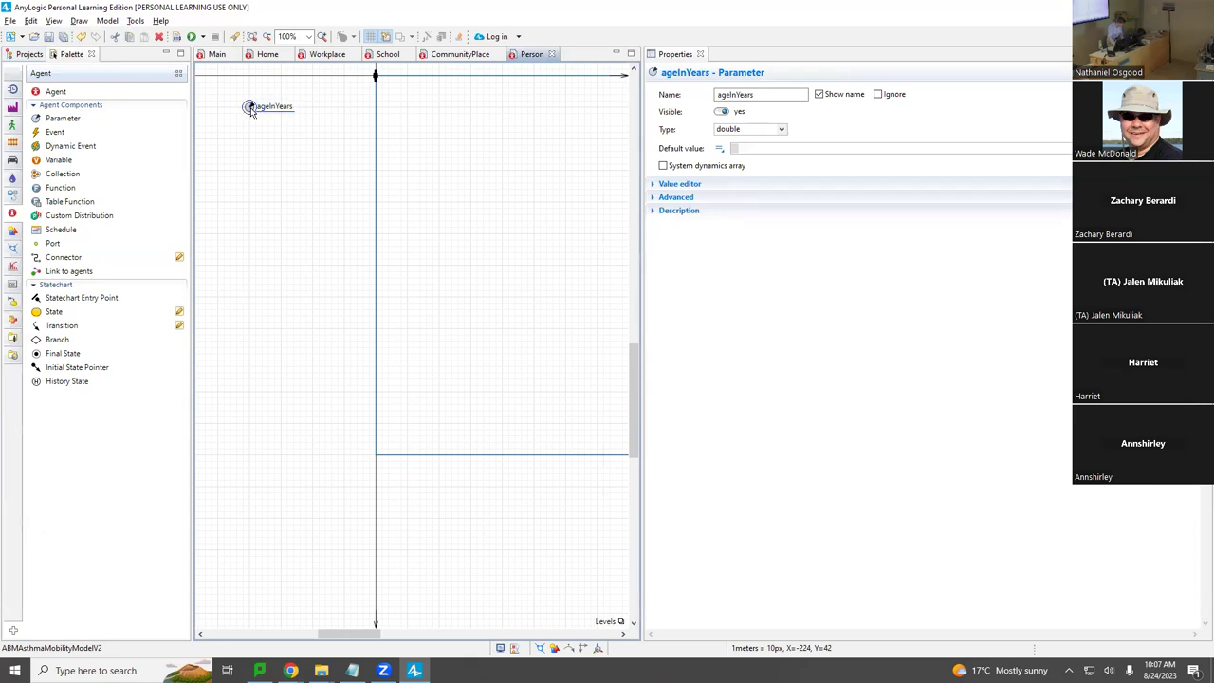
Step: Try 30.0 as the default value of the ageInYears parameter and save the model
click(770, 150)
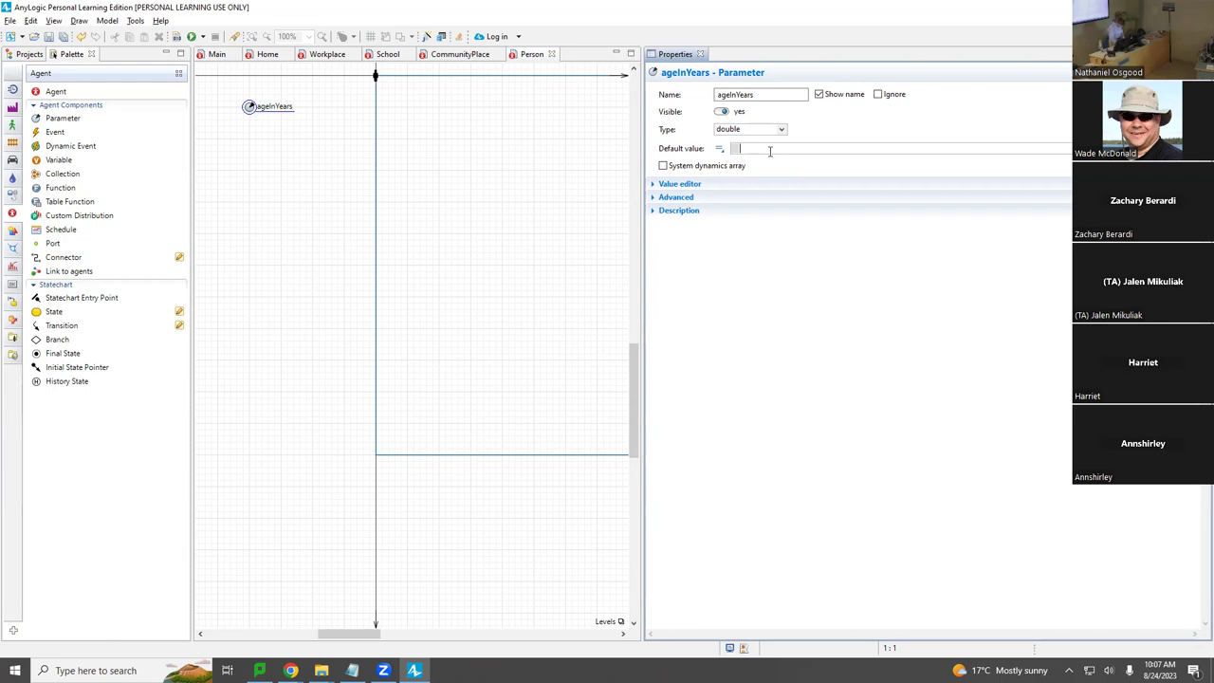
text(30.0)
click(770, 150)
key(ctrl+s)
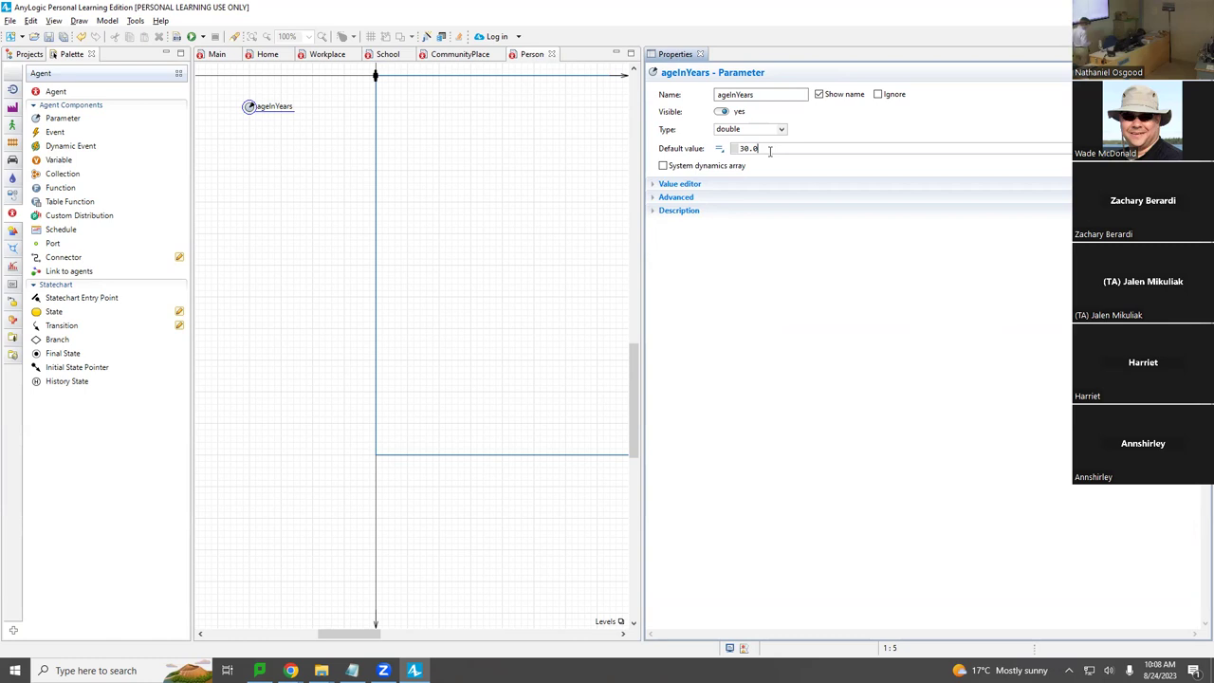
Step: Set the ageInYears parameter's default value to -1.0 and save the model
key(ctrl+a)
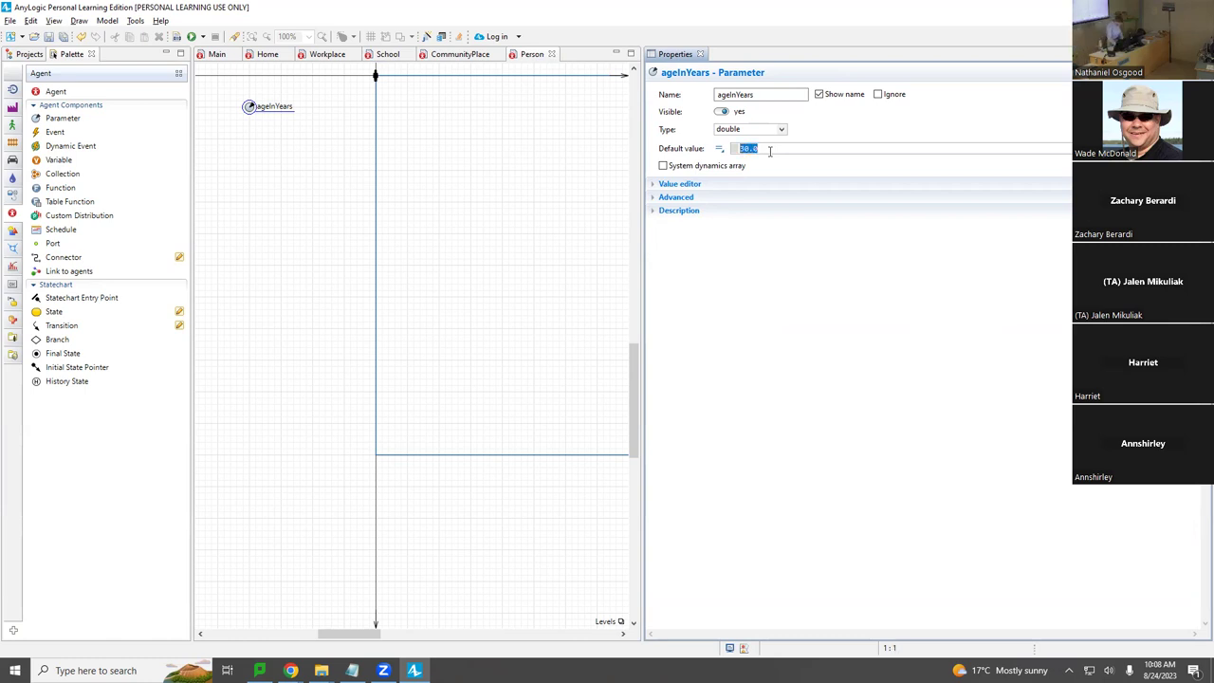
text(-01.)
key(BackSpace)
key(Left)
key(BackSpace)
text(1.0)
key(ctrl+s)
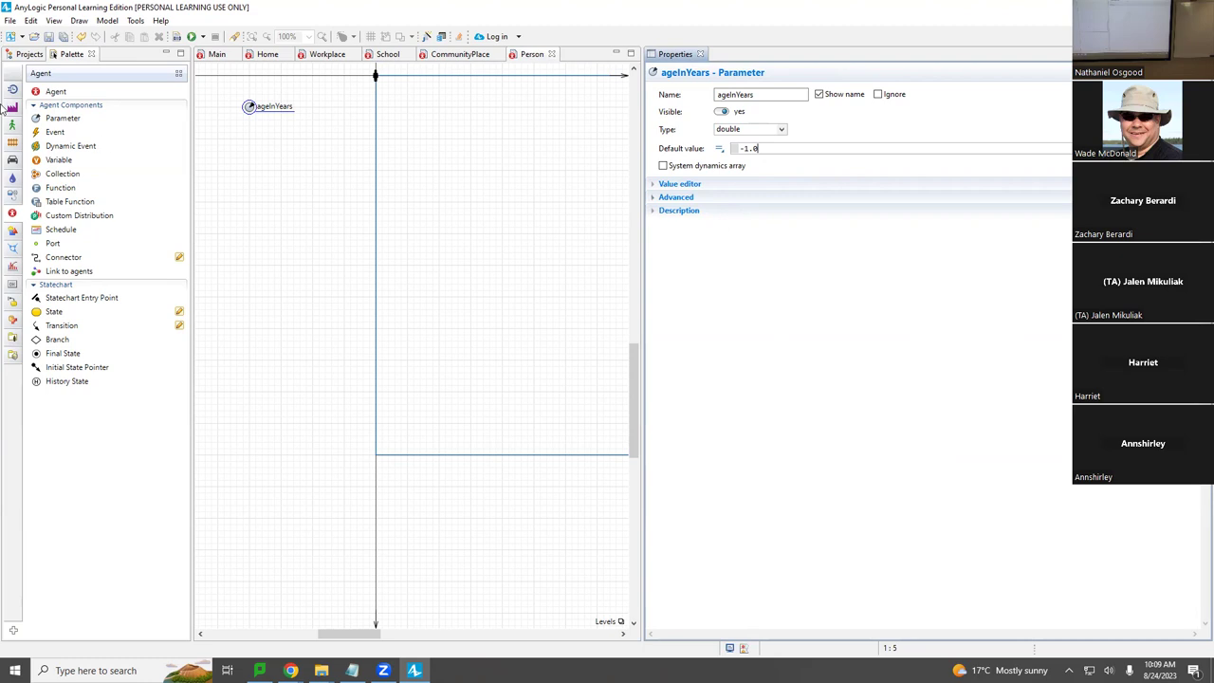
Step: Add a parameter named home below ageInYears in Person and set its type to Home
click(76, 116)
drag(76, 114, 254, 142)
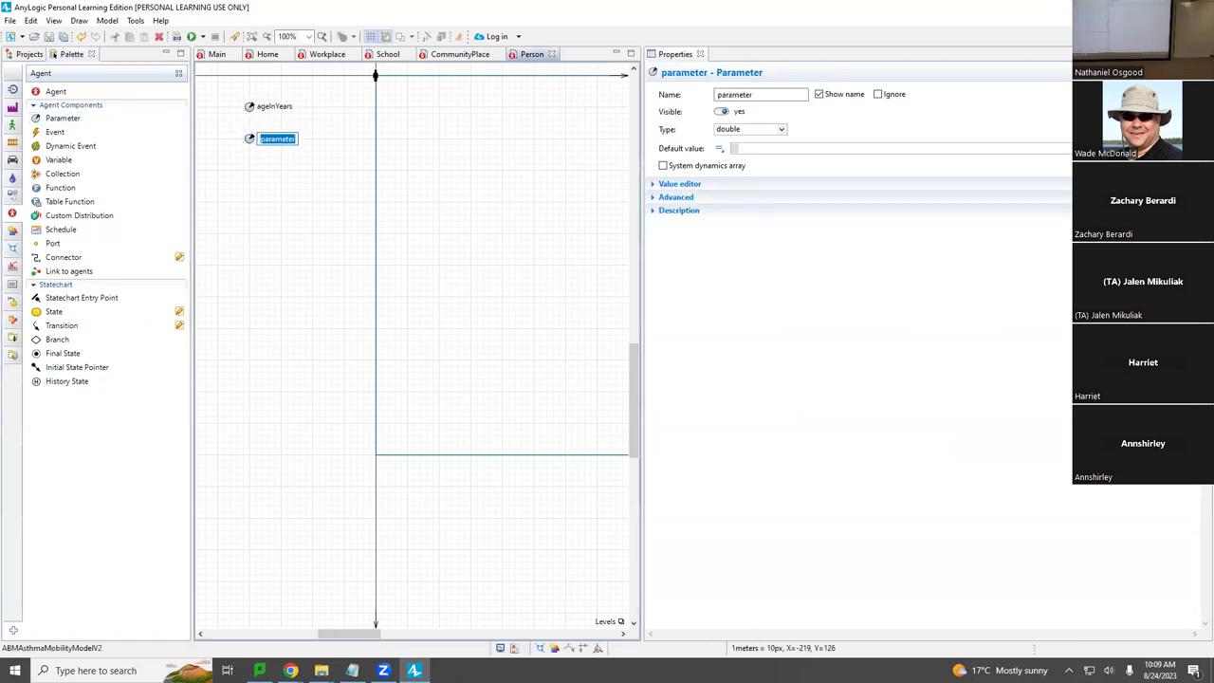
text(home)
key(Return)
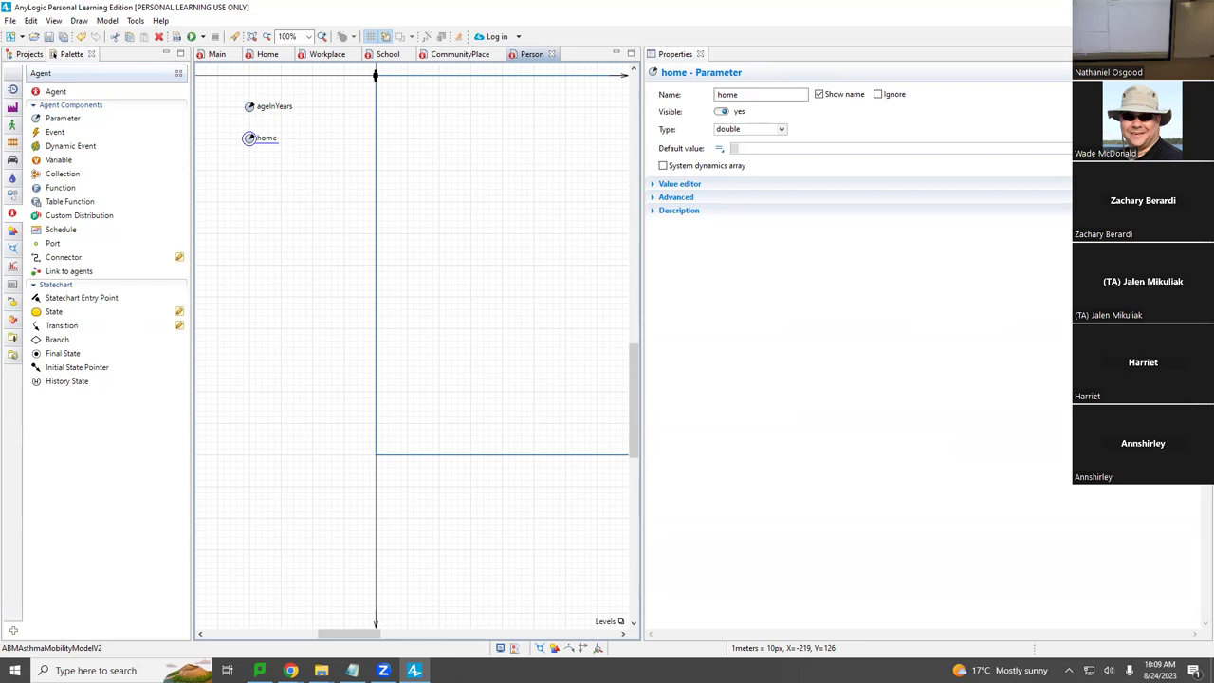
key(alt+Tab)
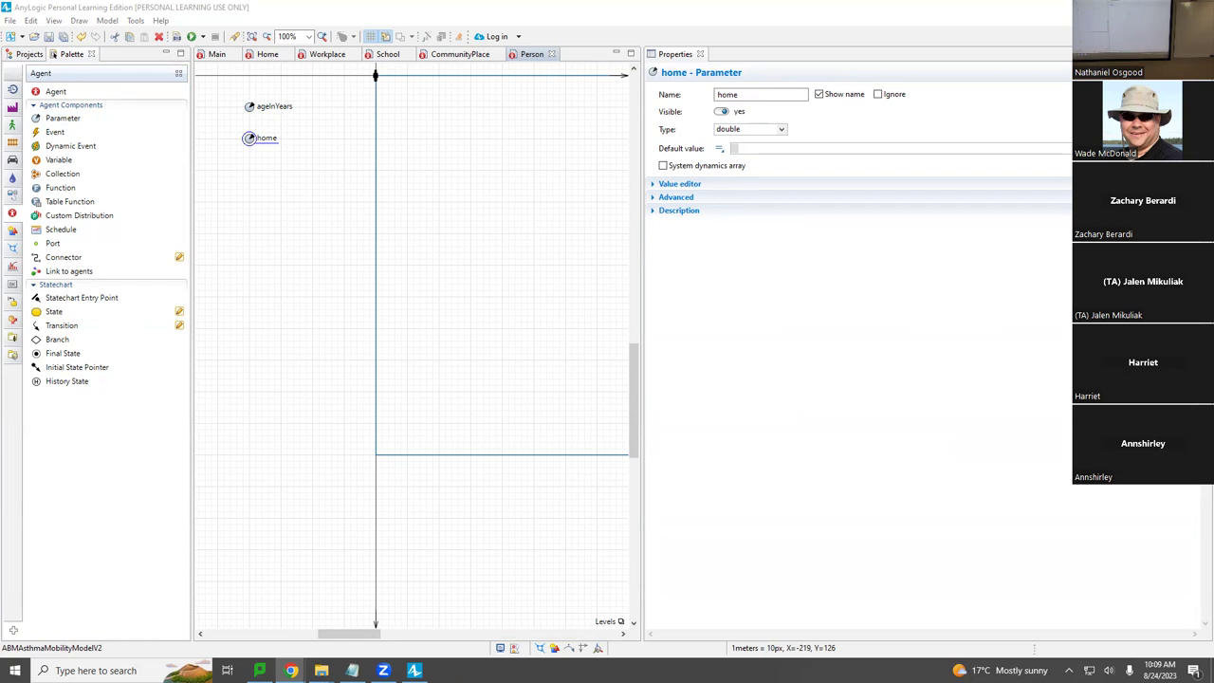
click(776, 130)
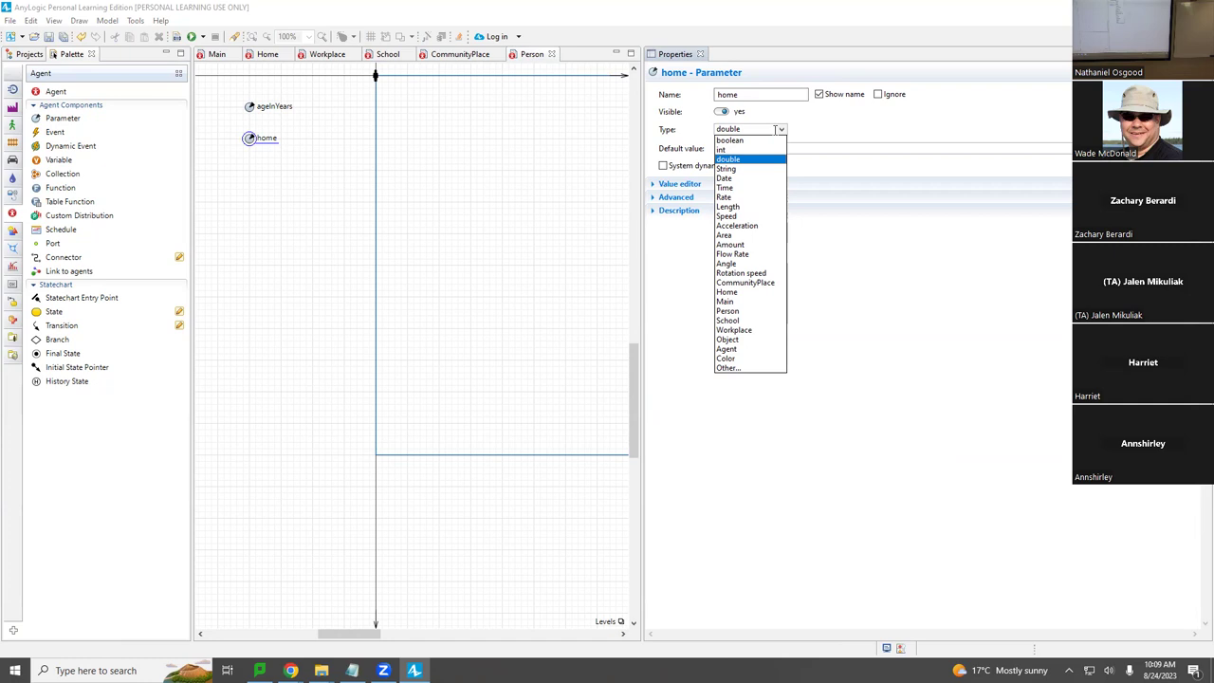
click(752, 293)
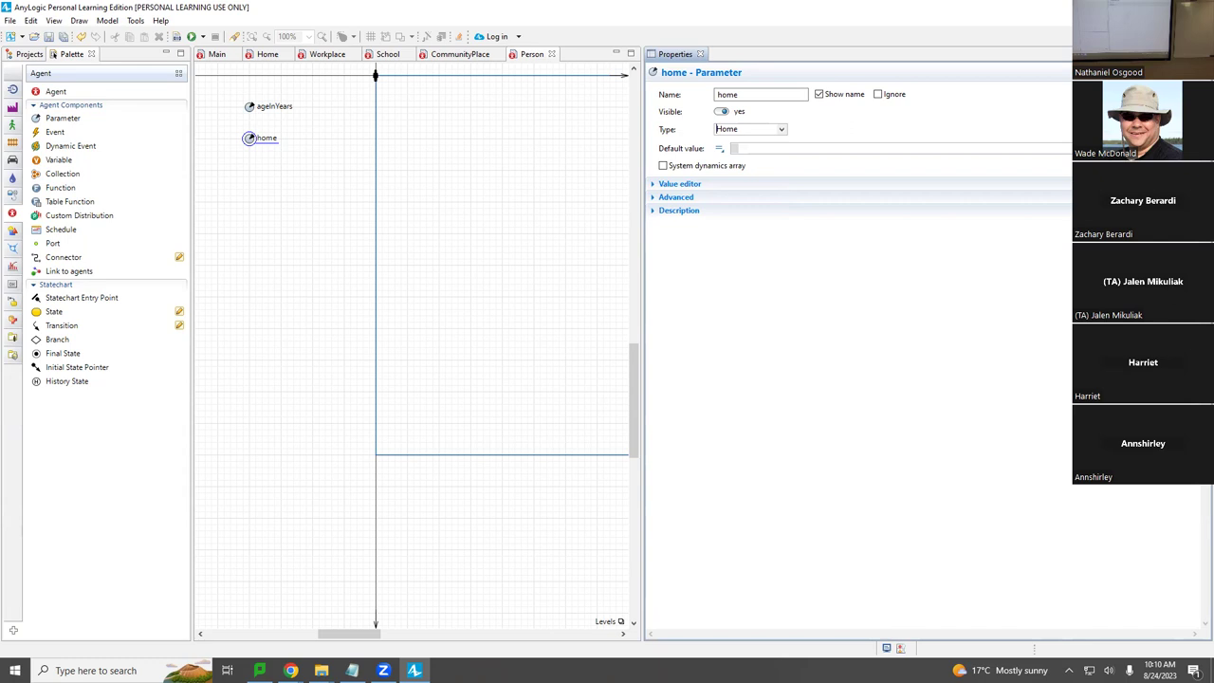
key(alt+Tab)
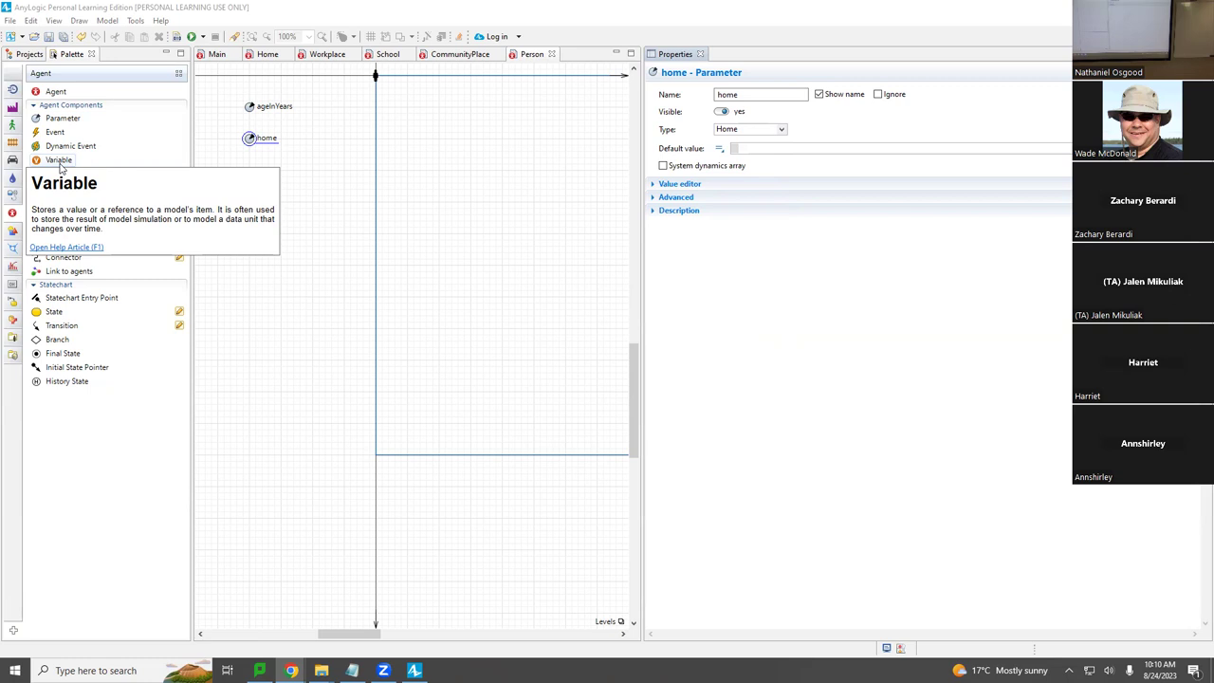
Step: Add a variable named workplace below home, with type Workplace and initial value null
drag(60, 169, 248, 173)
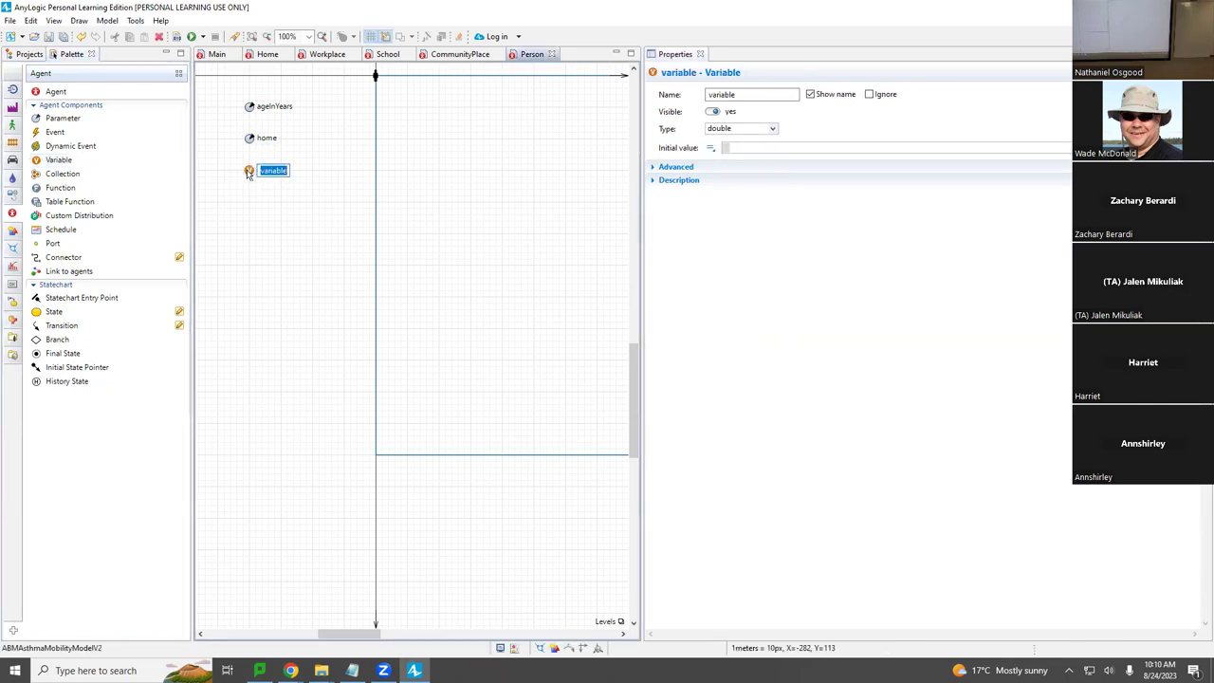
text(workplace)
click(761, 127)
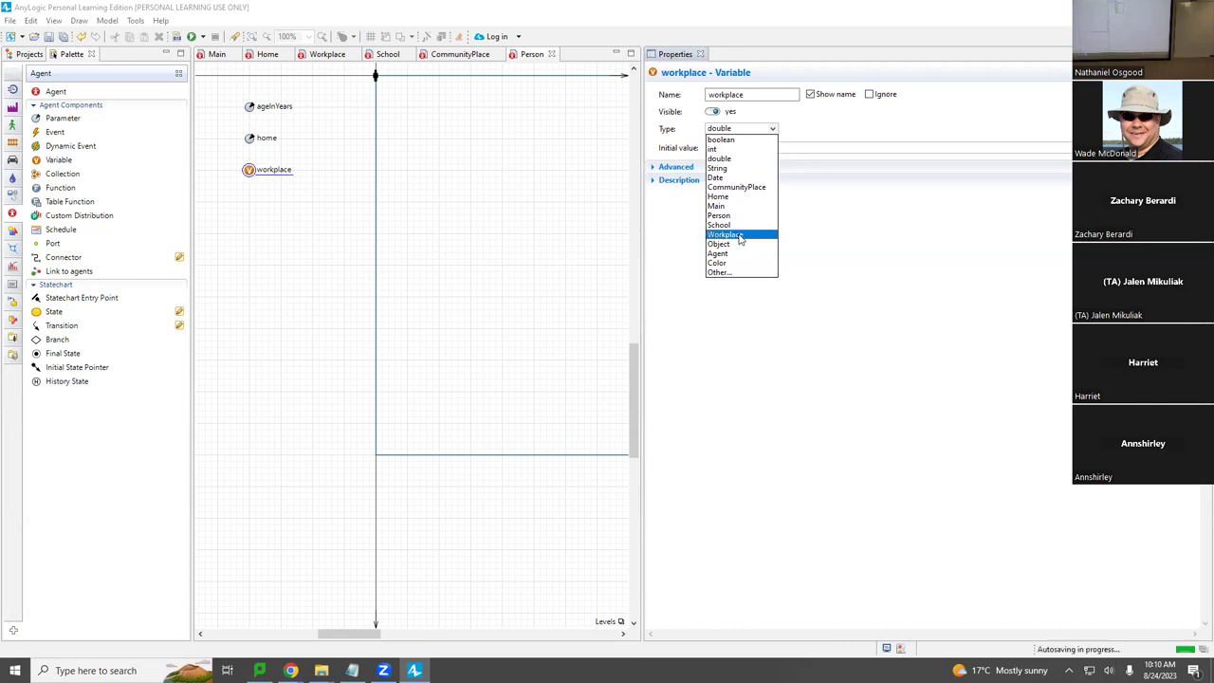
click(741, 239)
click(766, 145)
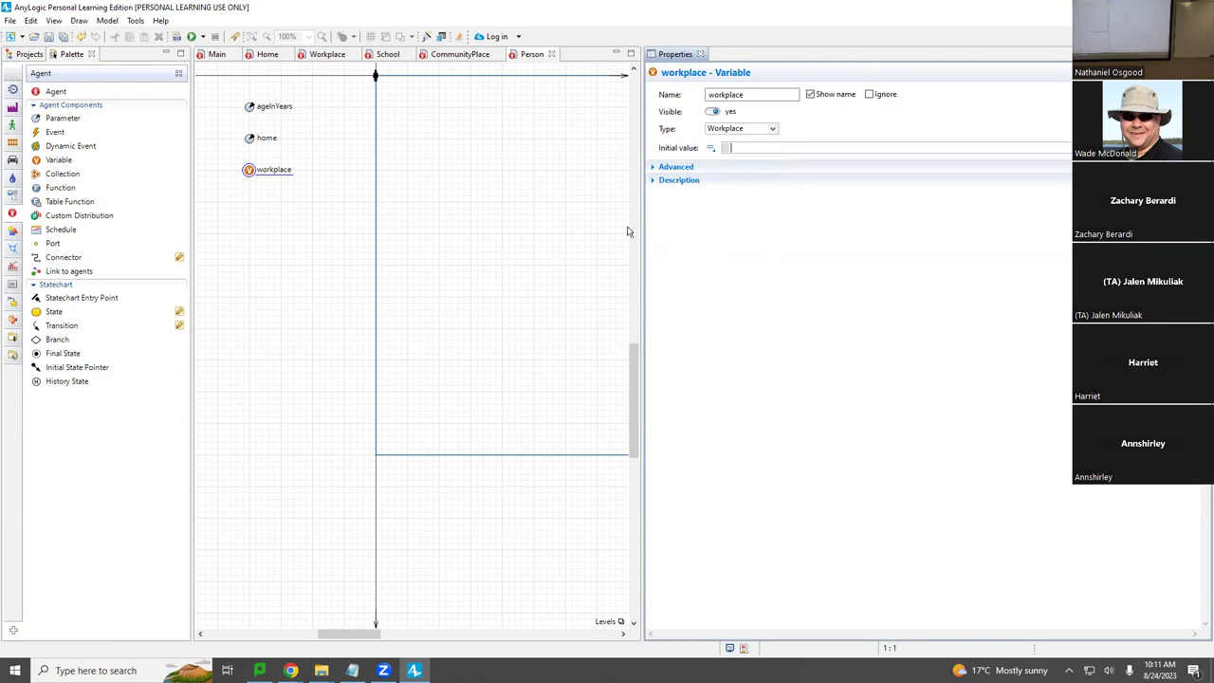
text(null)
Step: Set the home parameter's default value to null and reselect the workplace variable
click(253, 140)
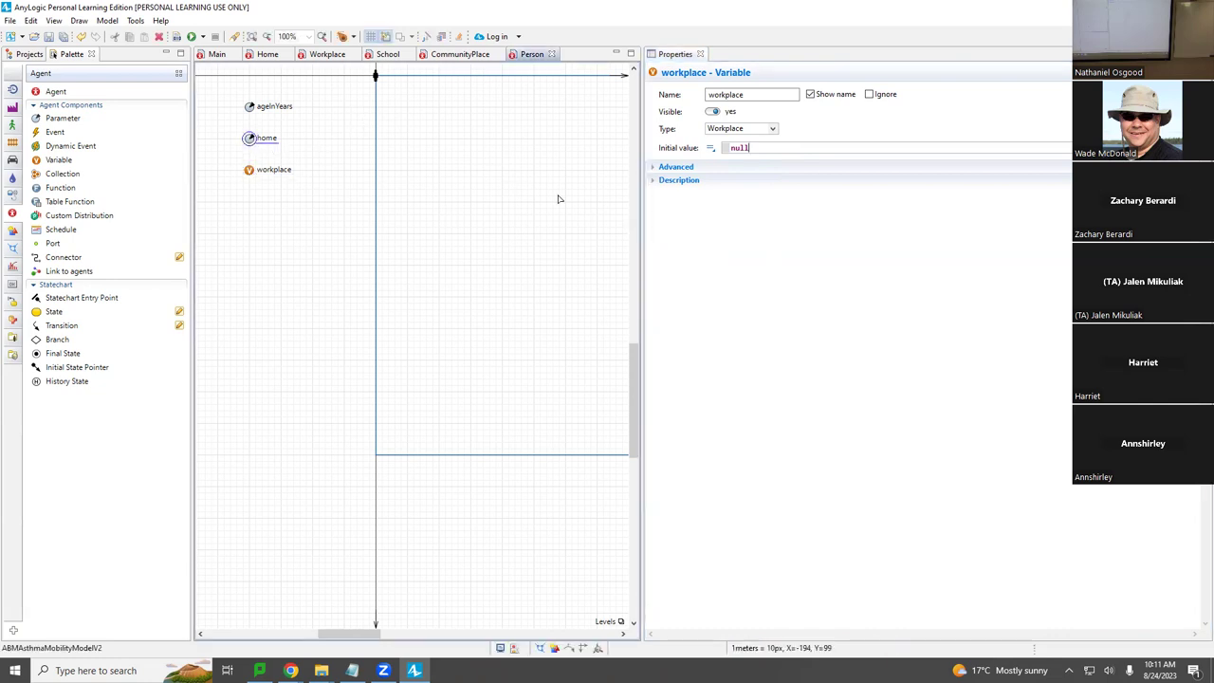
click(759, 149)
text(null)
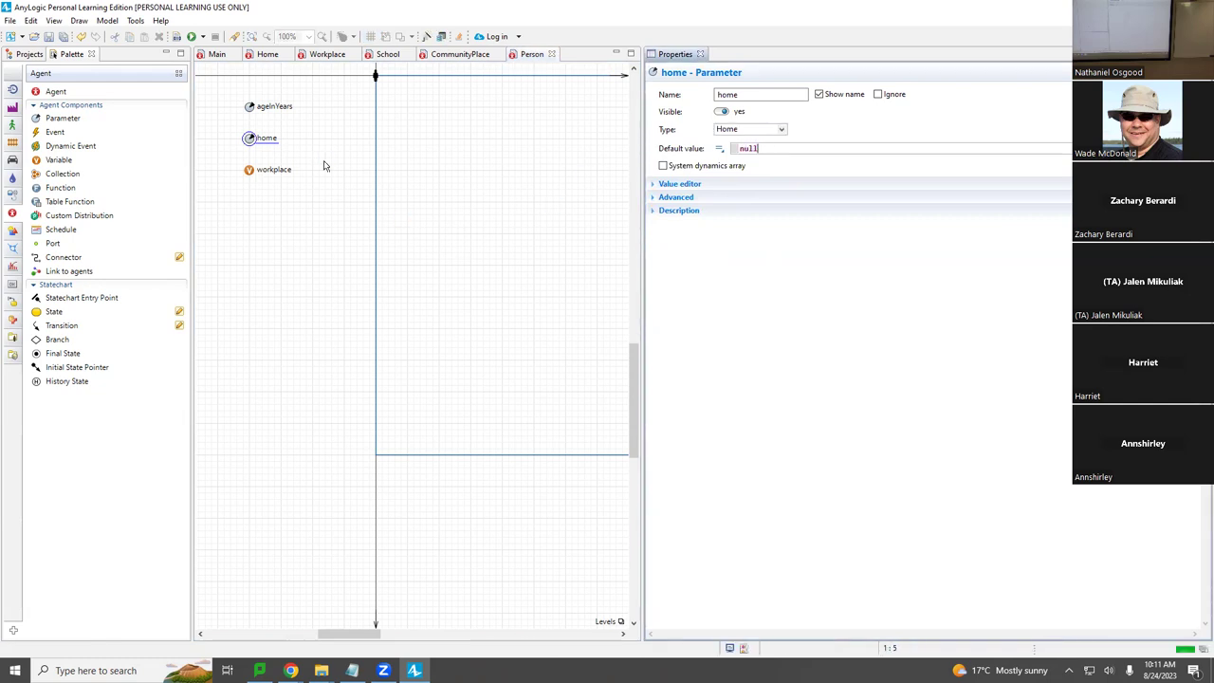
click(250, 170)
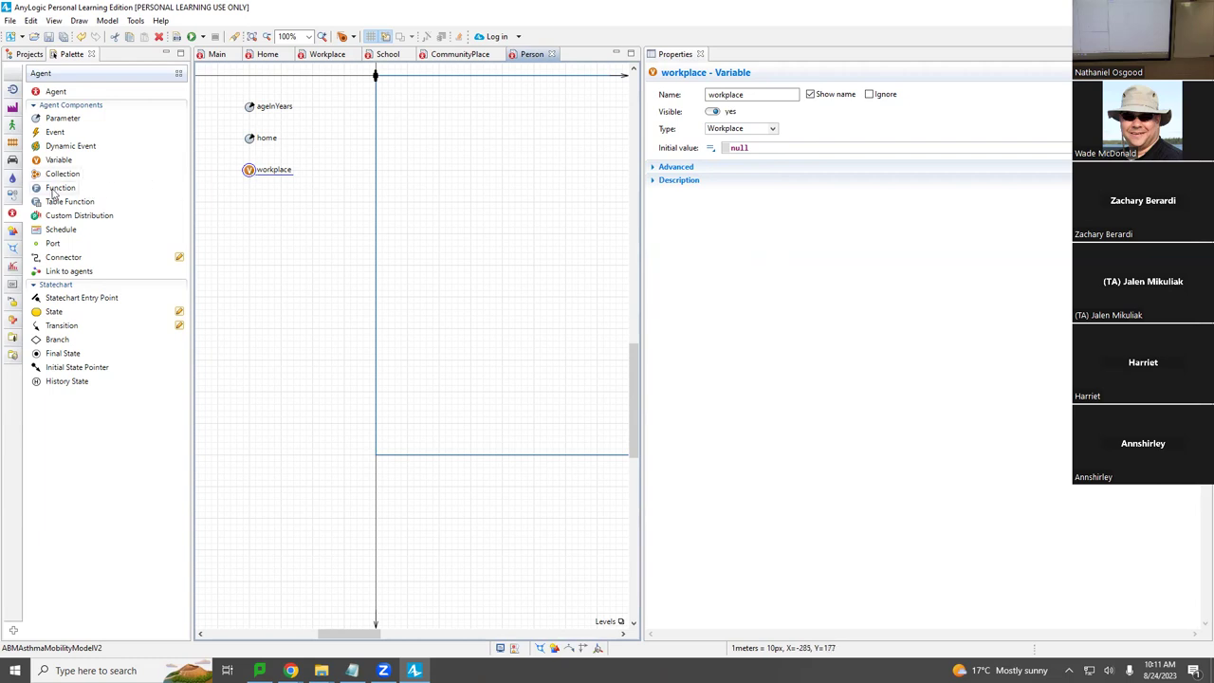
Step: Add a variable named school below workplace, with type School and initial value null, and save the model
drag(42, 163, 252, 201)
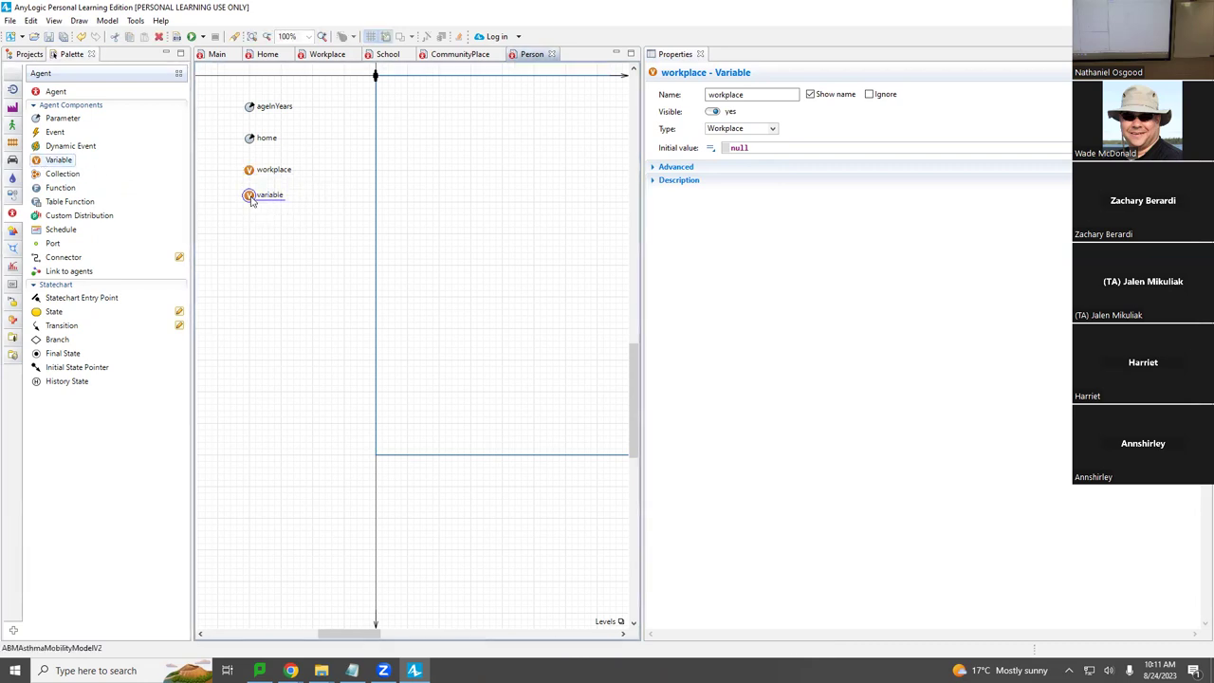
text(school)
key(Return)
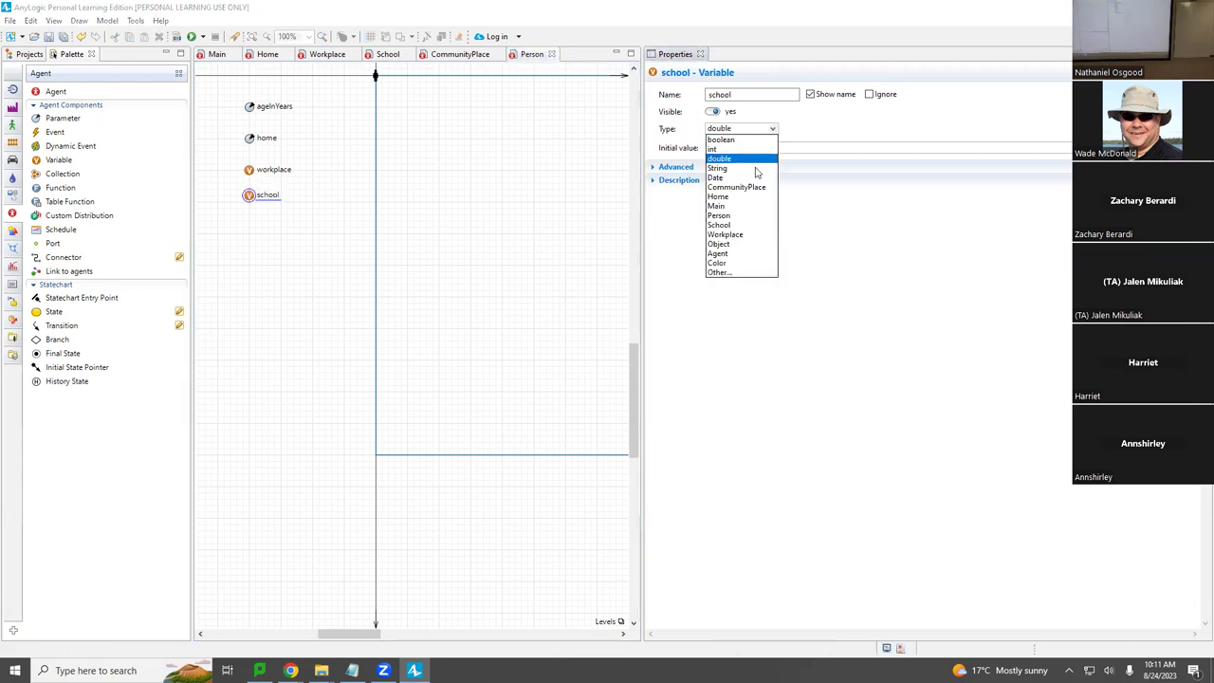
click(736, 225)
text(null)
key(ctrl+s)
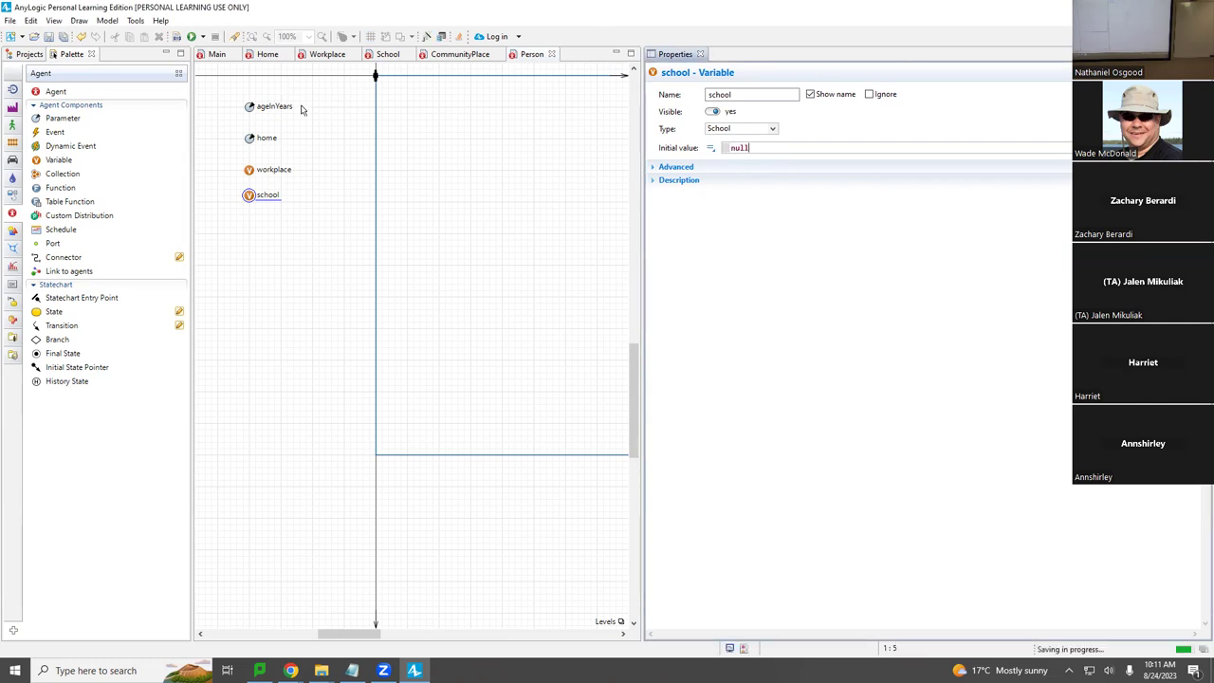
click(250, 169)
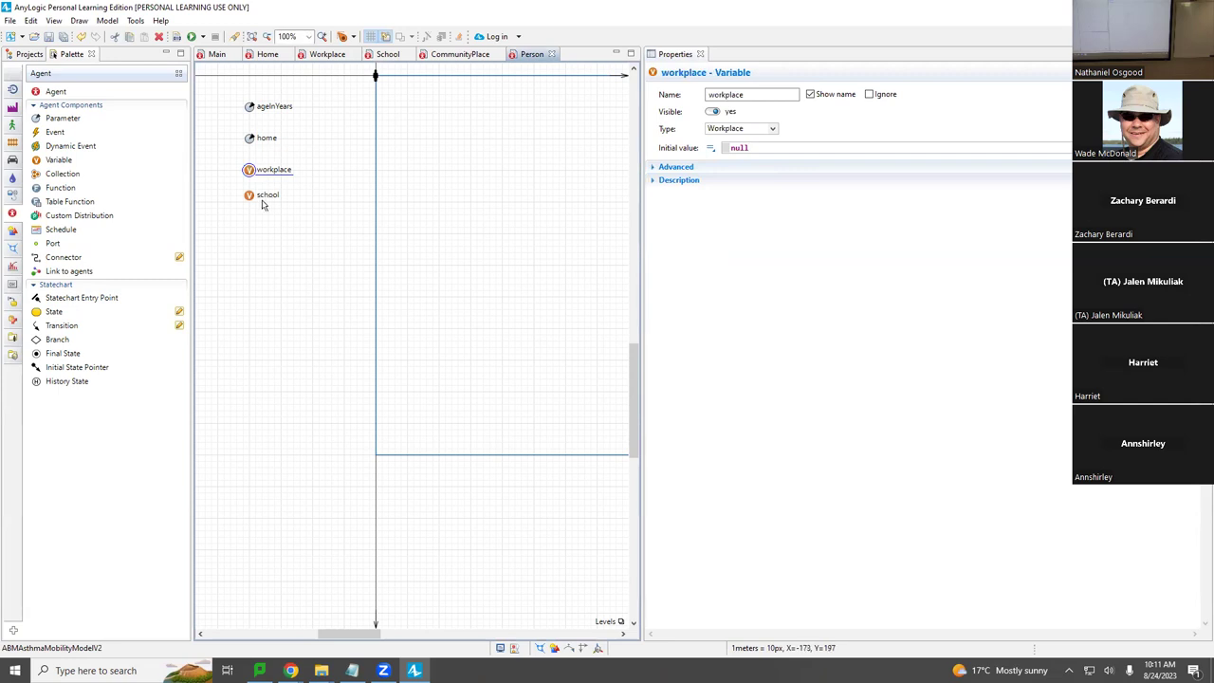
Step: Review the type and null value of the school variable and the home parameter in Person
click(250, 194)
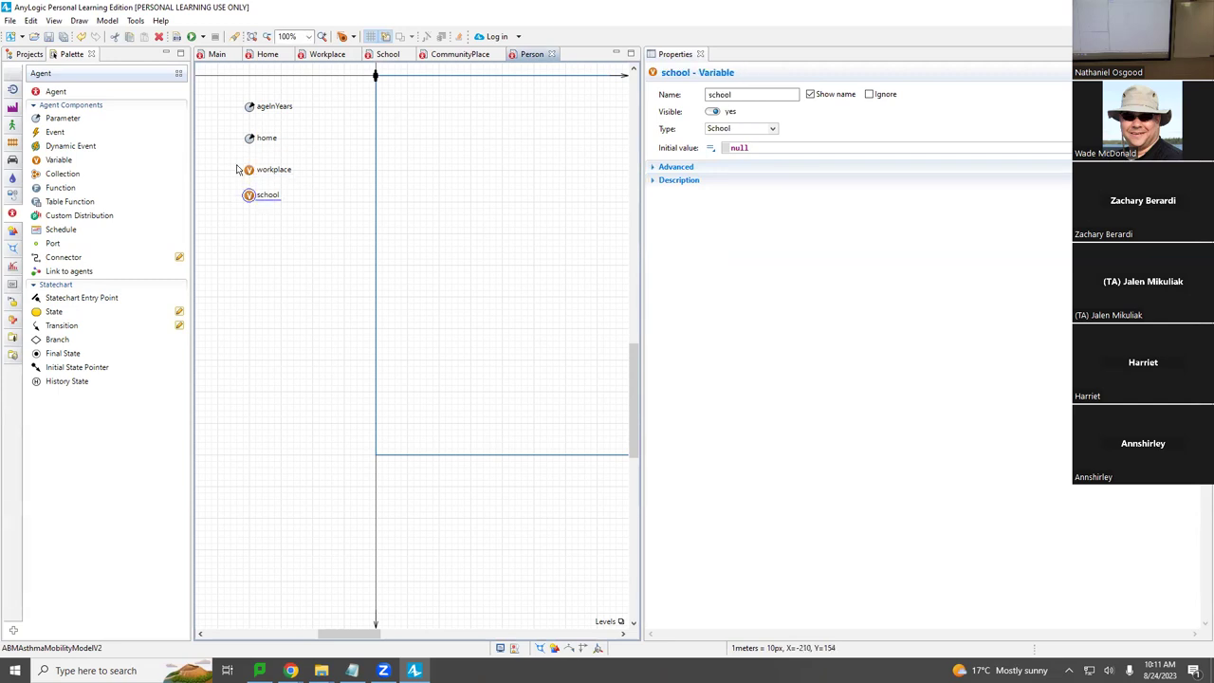
click(250, 137)
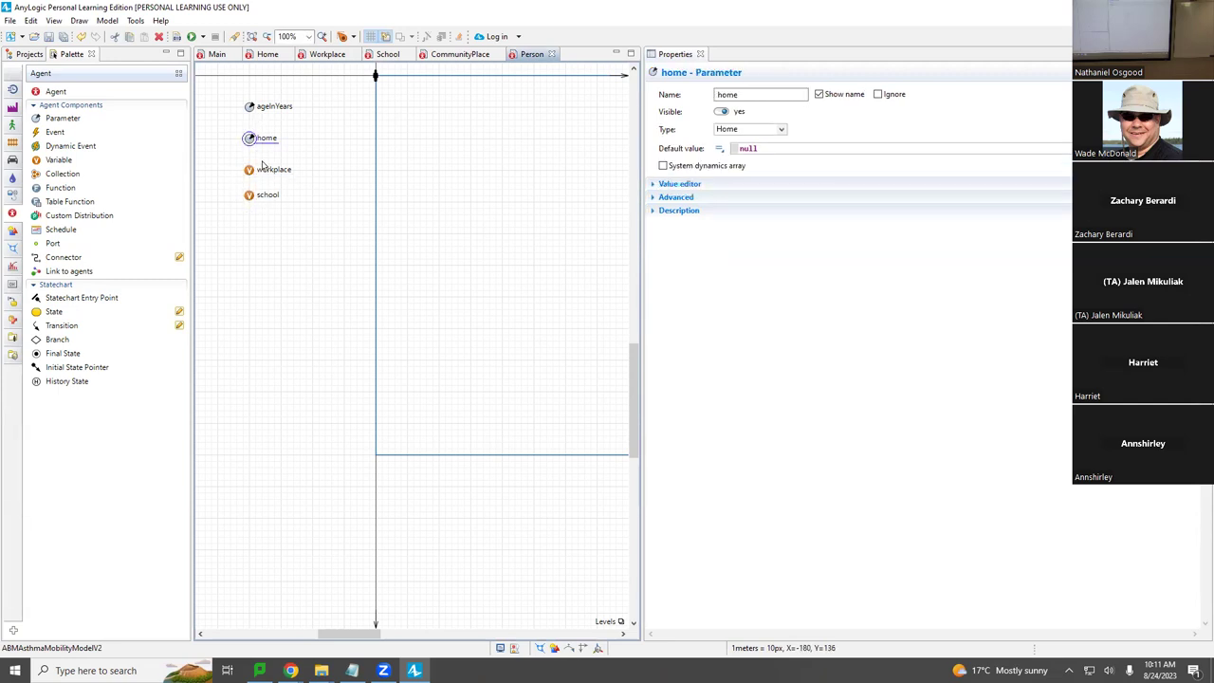
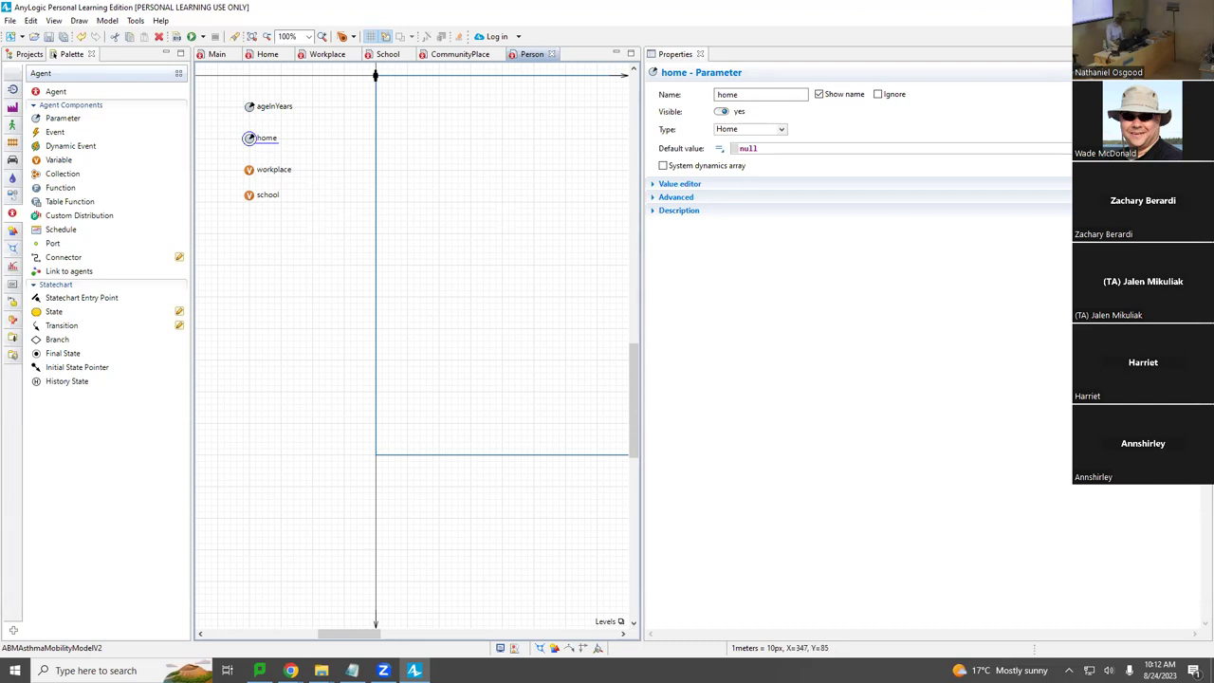
key(alt+Tab)
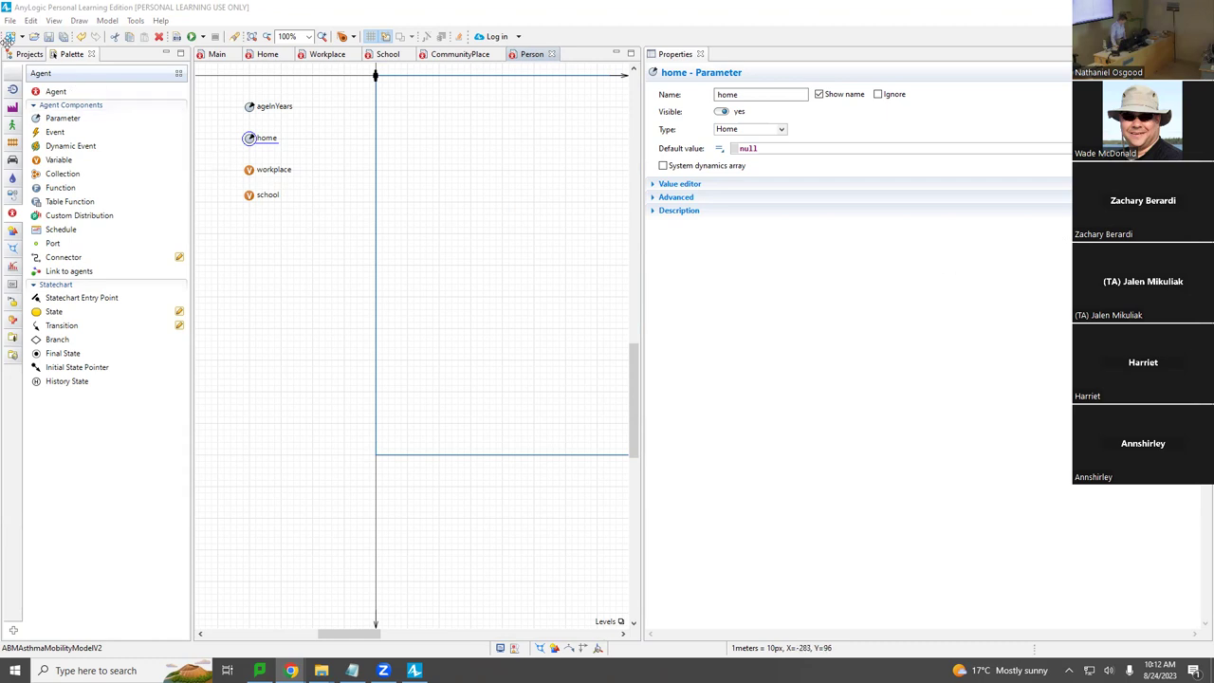
Step: Set ageInYears of the population in Main to uniform(0.0, 65.0) and save the model
click(28, 54)
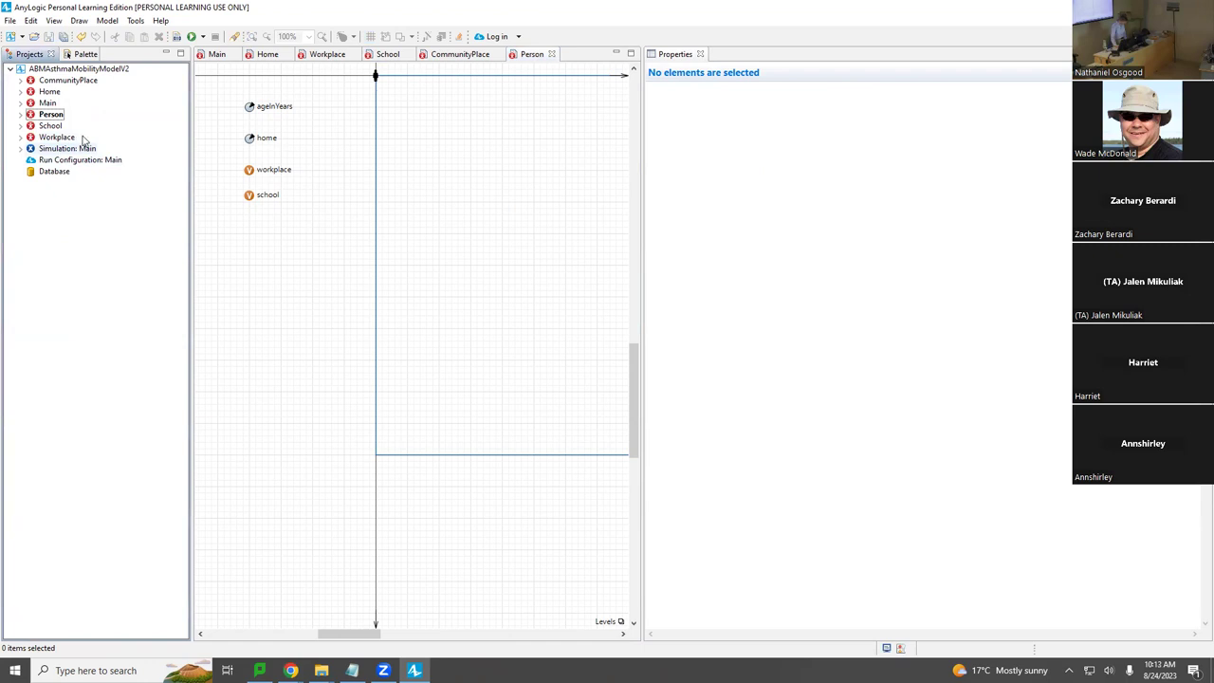
click(217, 54)
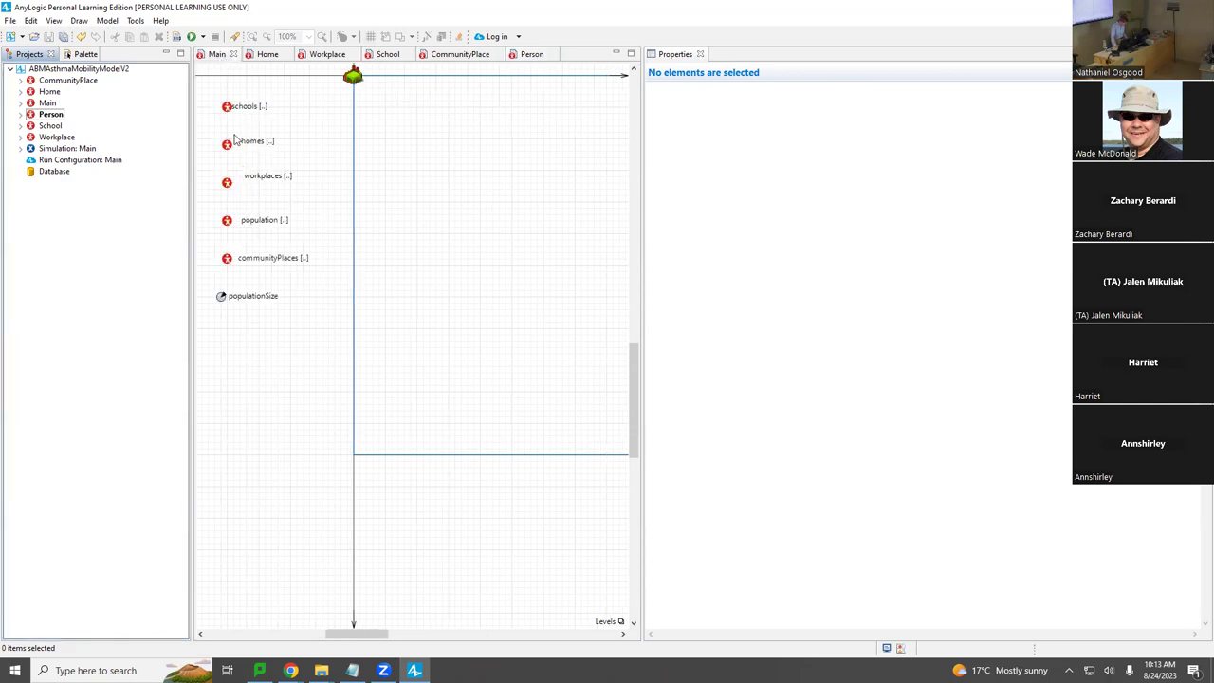
click(216, 185)
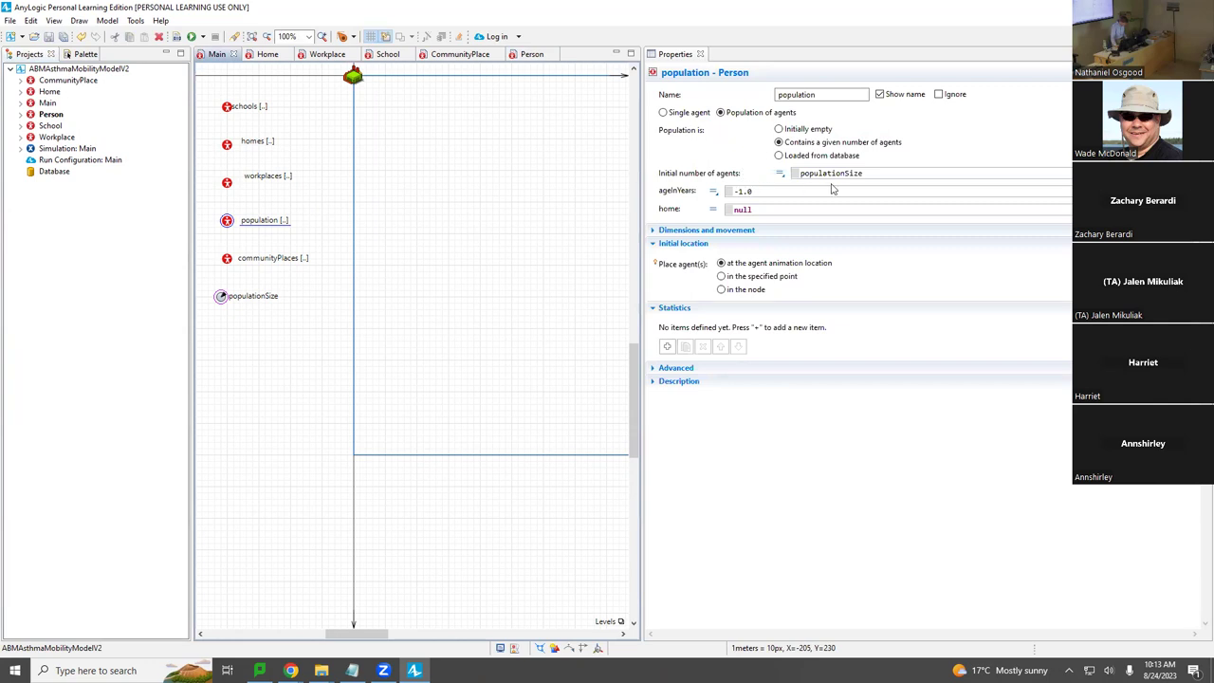
click(772, 191)
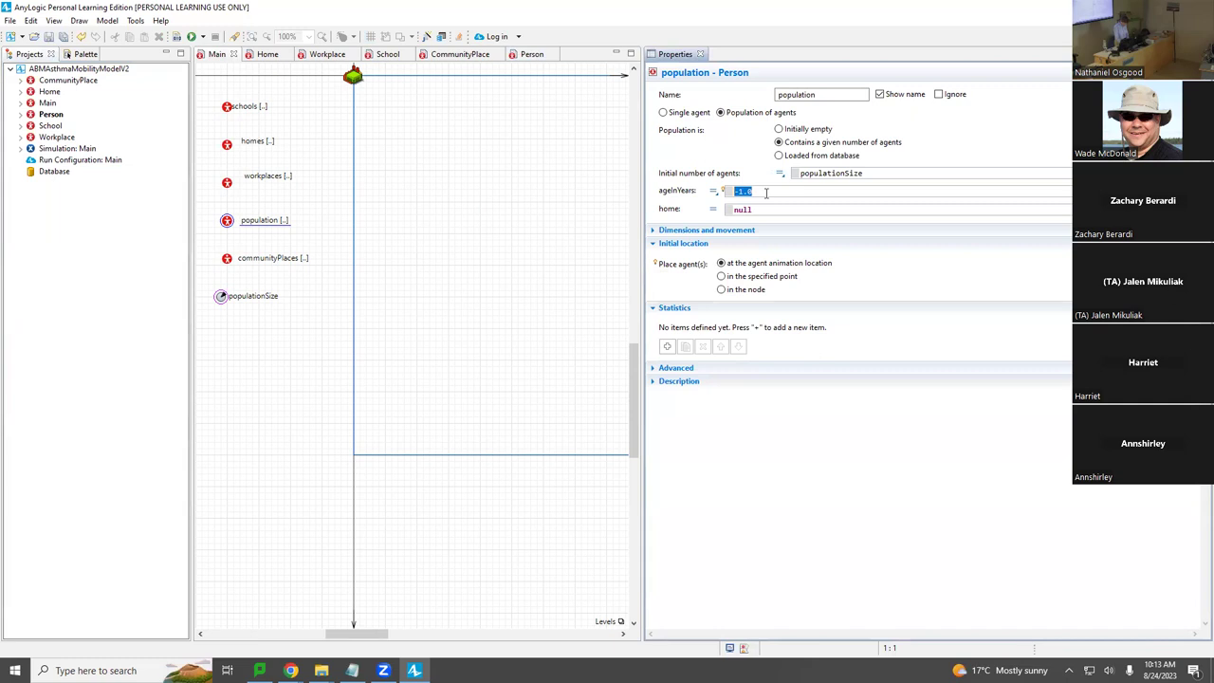
click(234, 106)
text(uniform()
text(0,)
key(BackSpace)
key(BackSpace)
text(.0, 65.0)
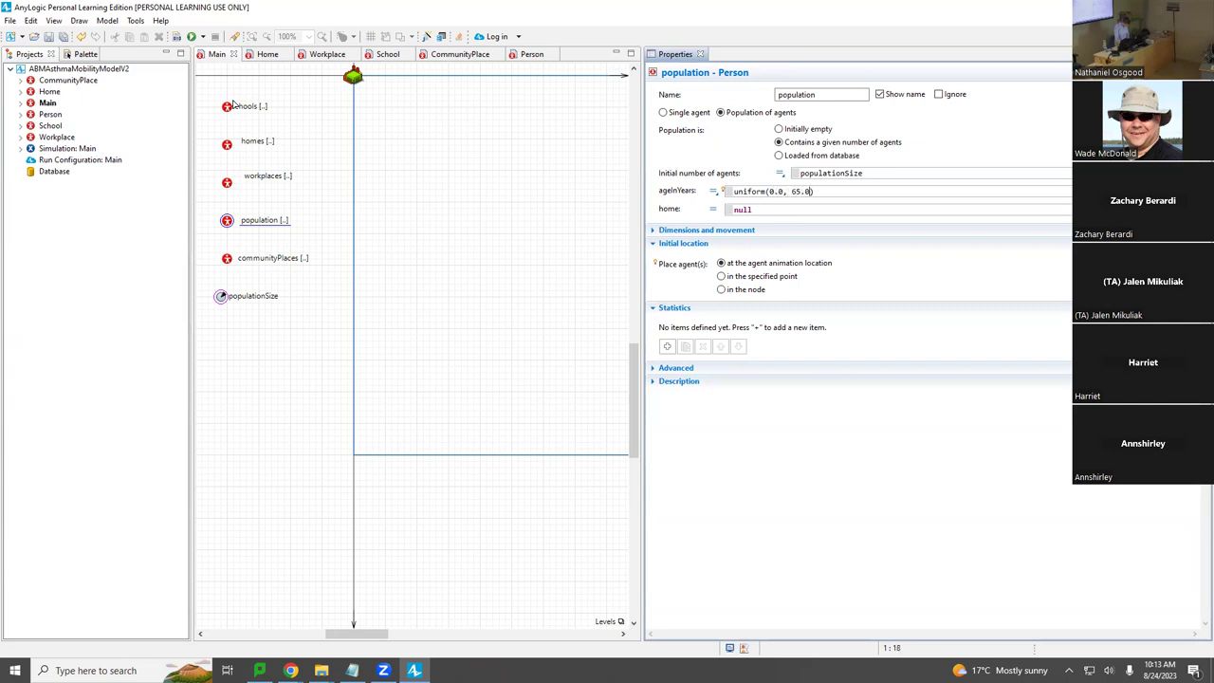
key(ctrl+s)
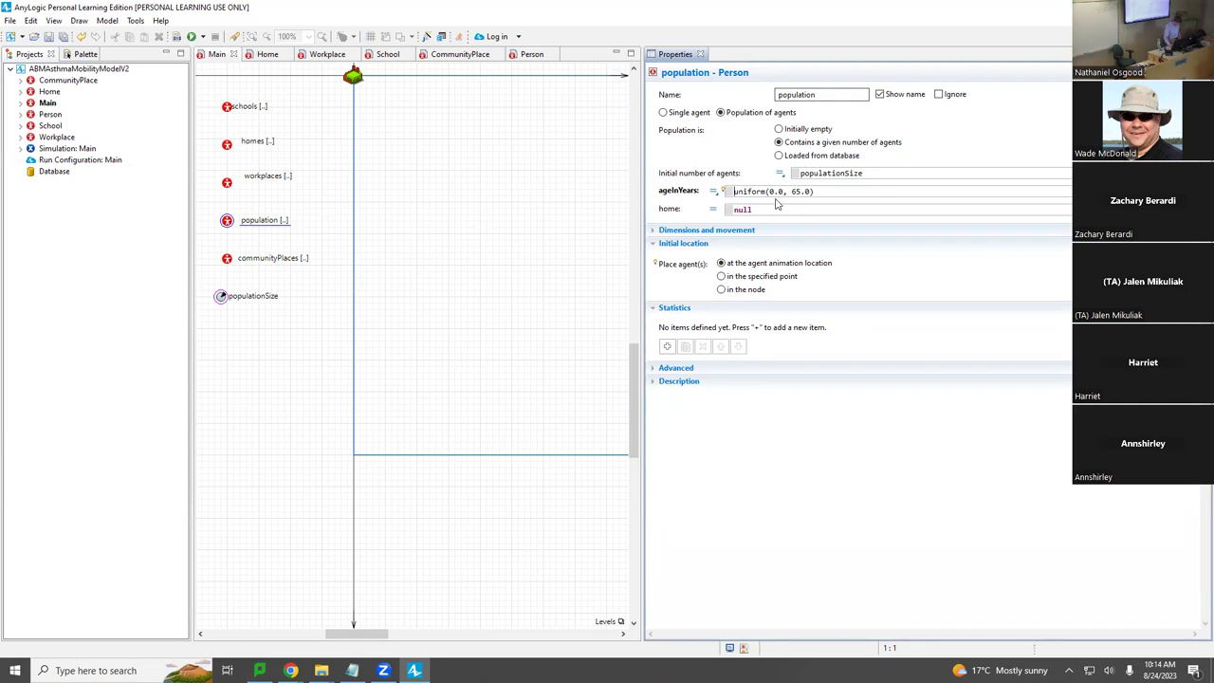
Step: Set the population's home parameter to homes.random() and save the model
key(Tab)
click(291, 671)
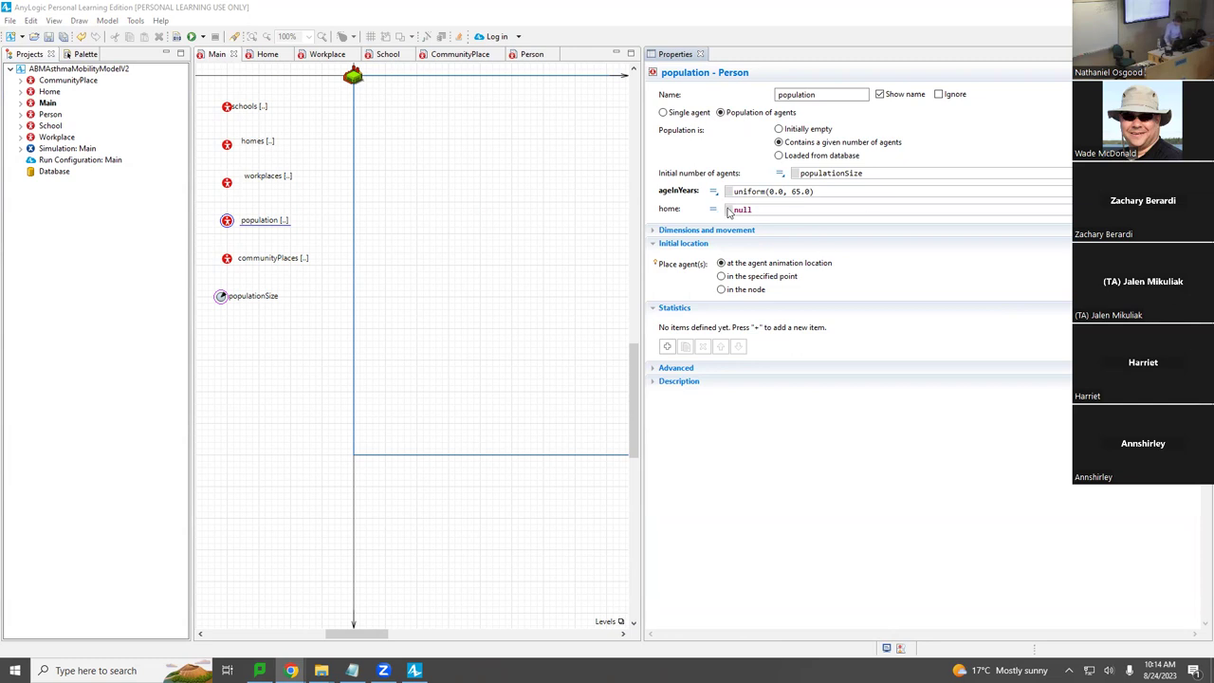
click(757, 210)
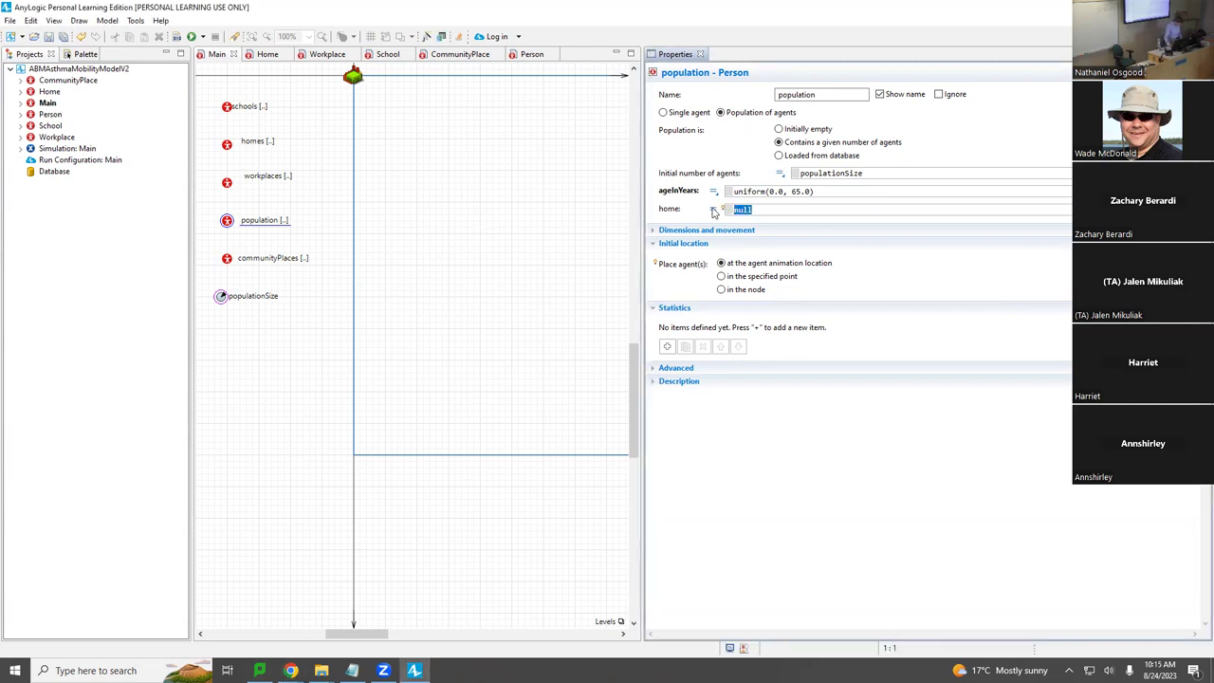
text(homes.ra)
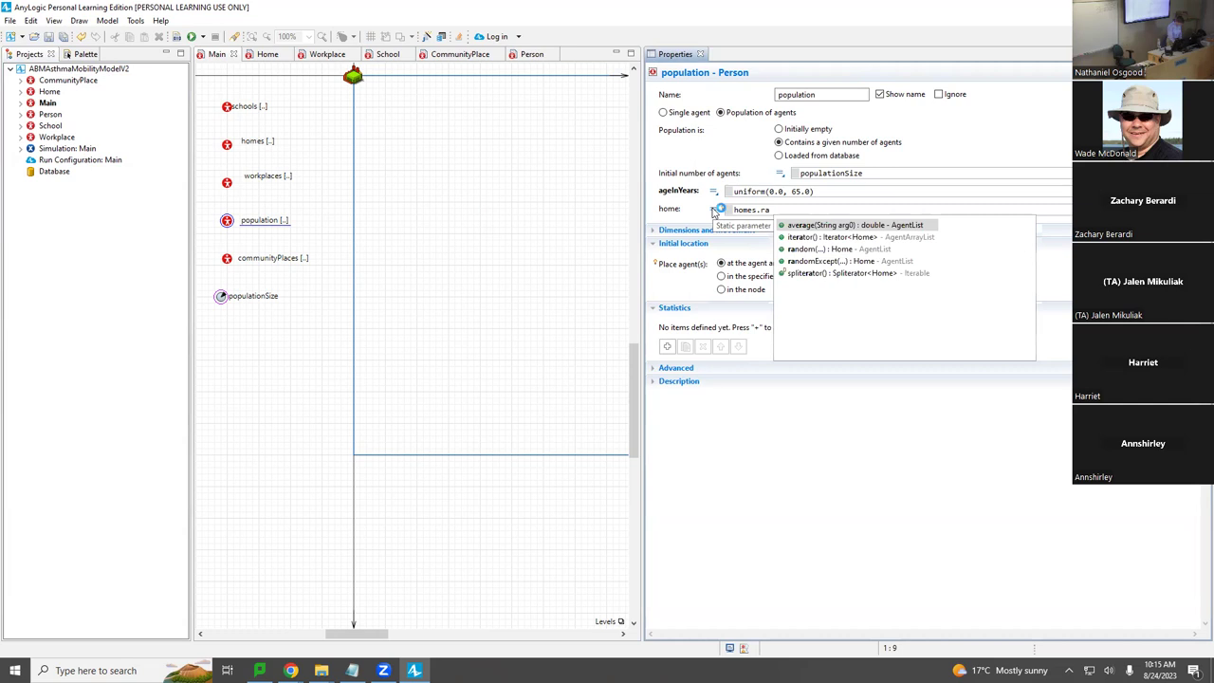
key(Down)
key(Down)
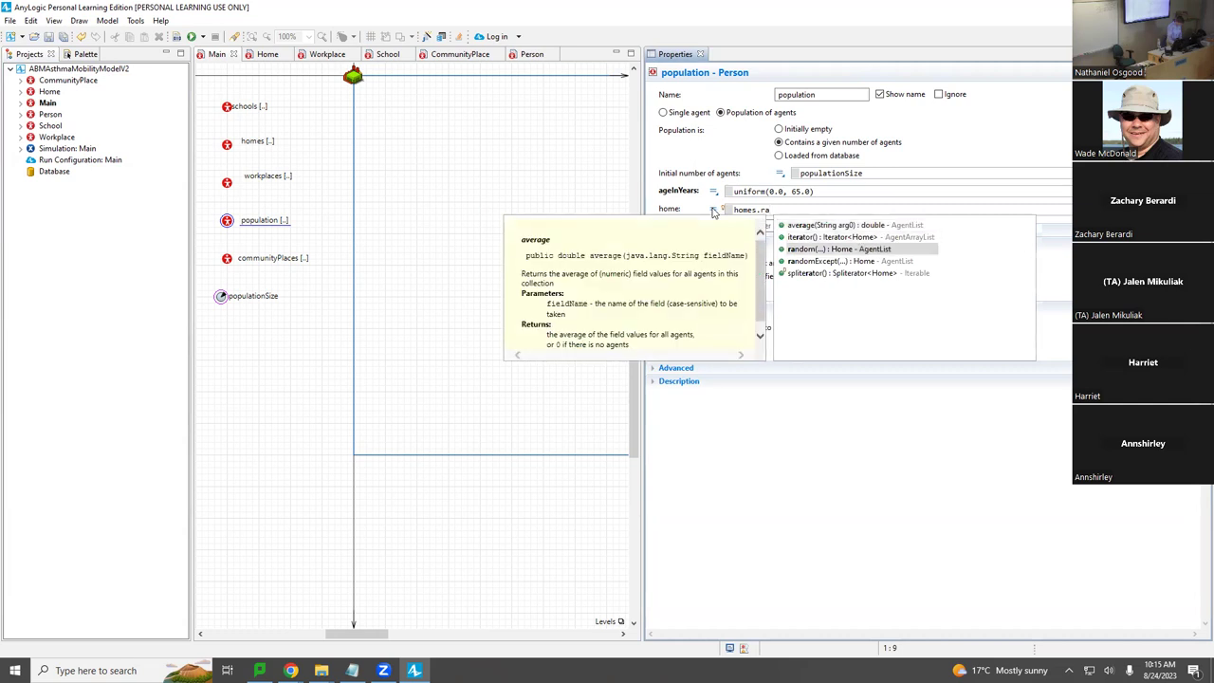
key(Return)
text(())
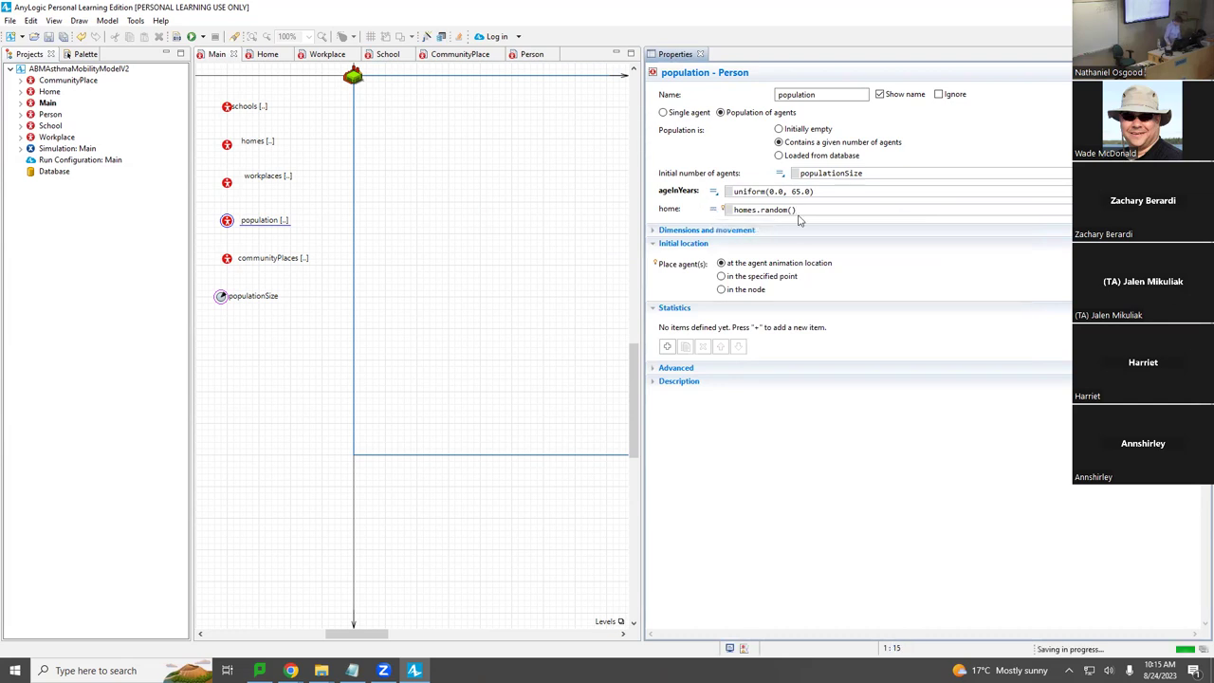
drag(812, 190, 733, 186)
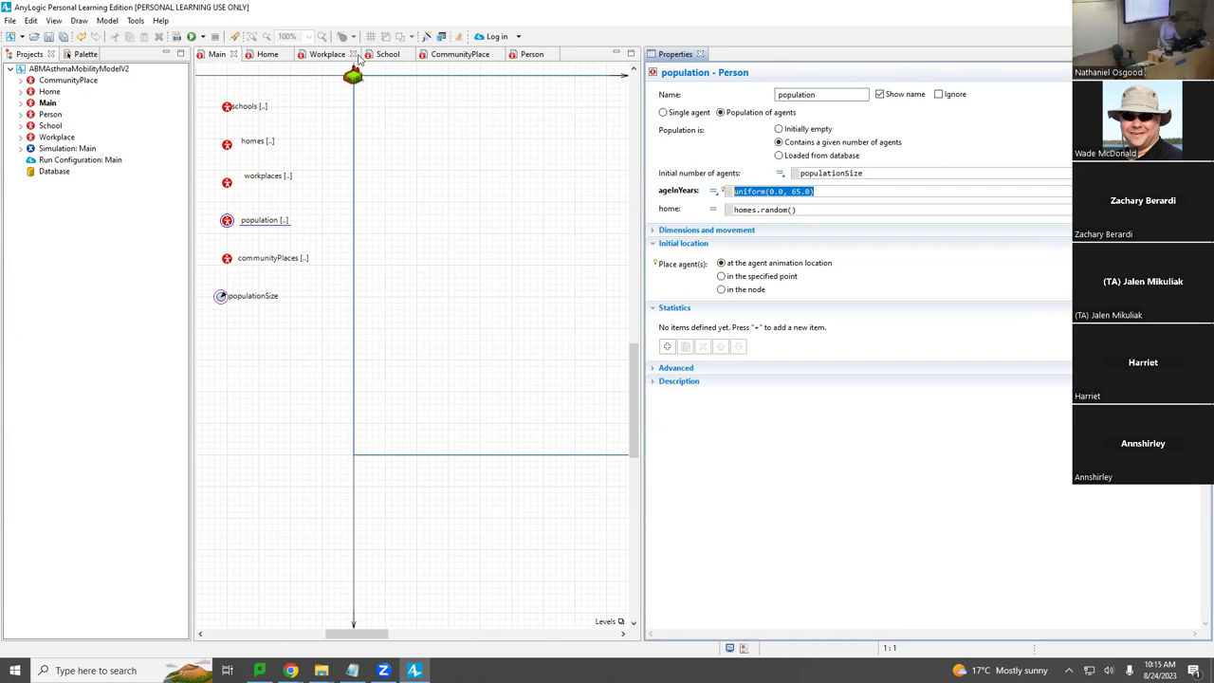
key(ctrl+s)
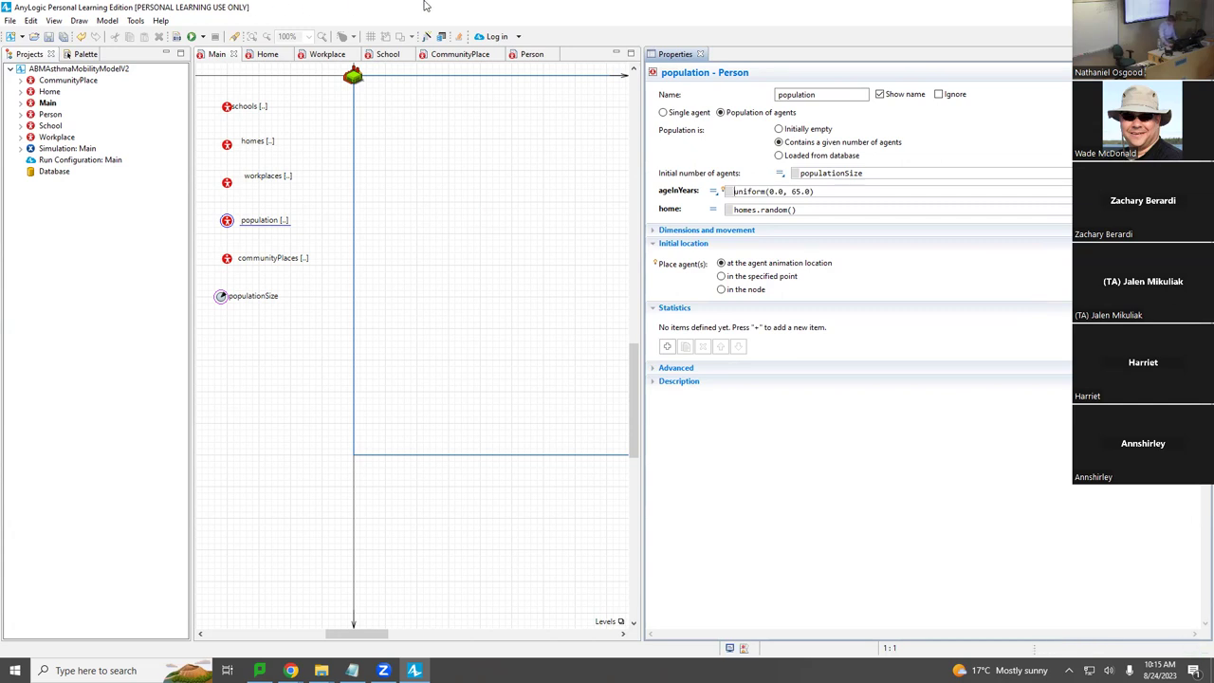
Step: Place the population's agents initially in the specified point, with X set to self.home.getX()
click(739, 276)
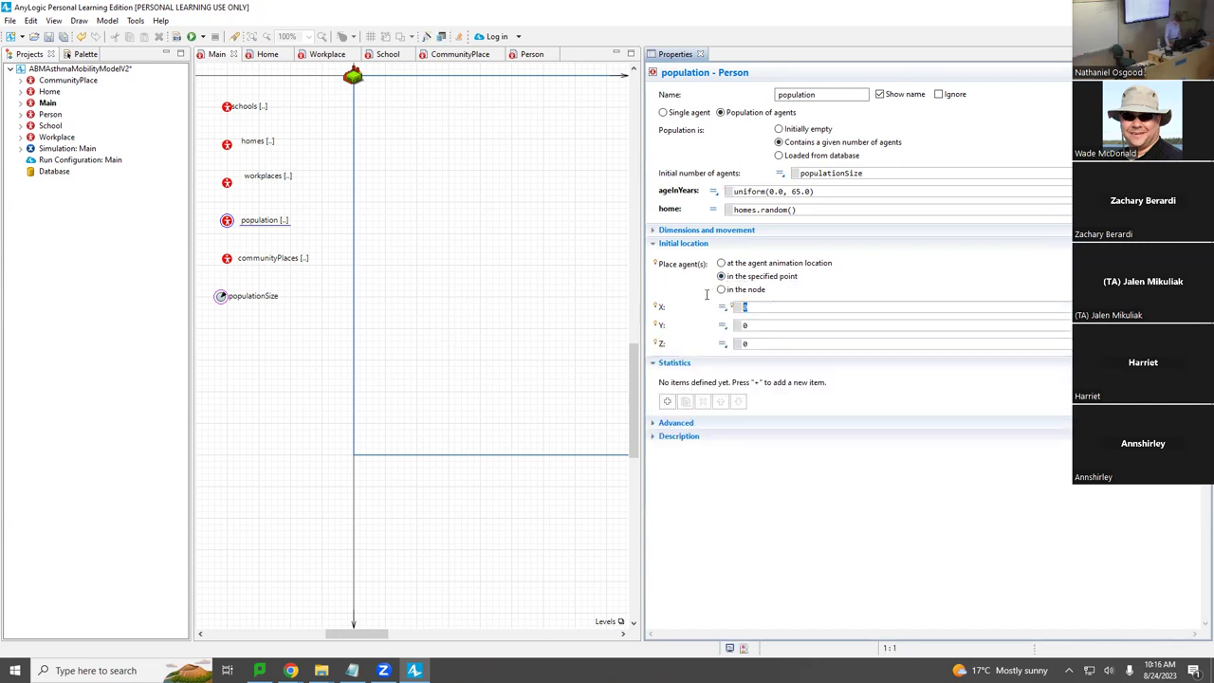
key(alt+Tab)
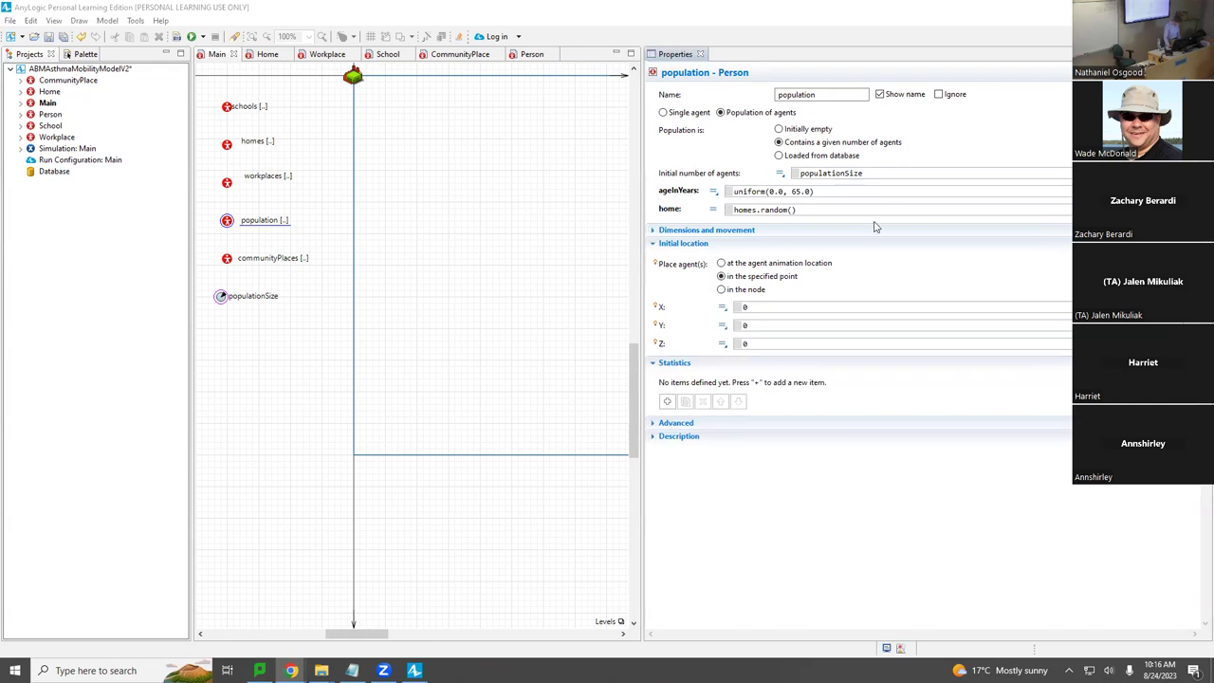
click(749, 307)
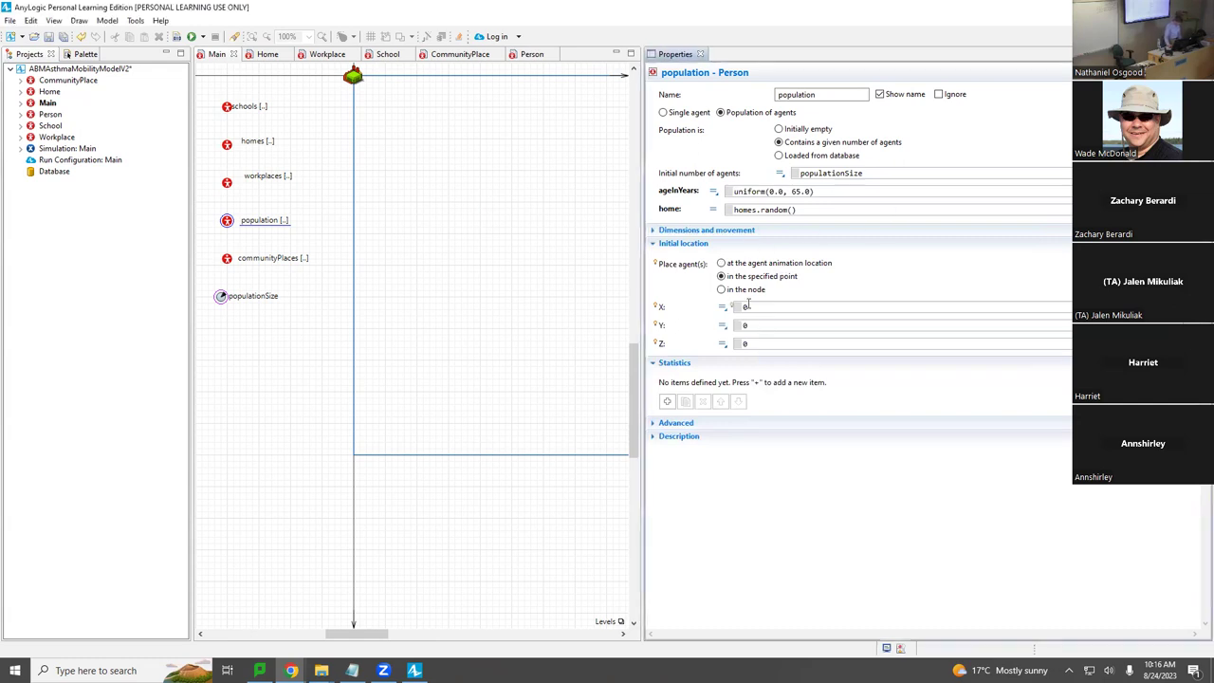
click(728, 306)
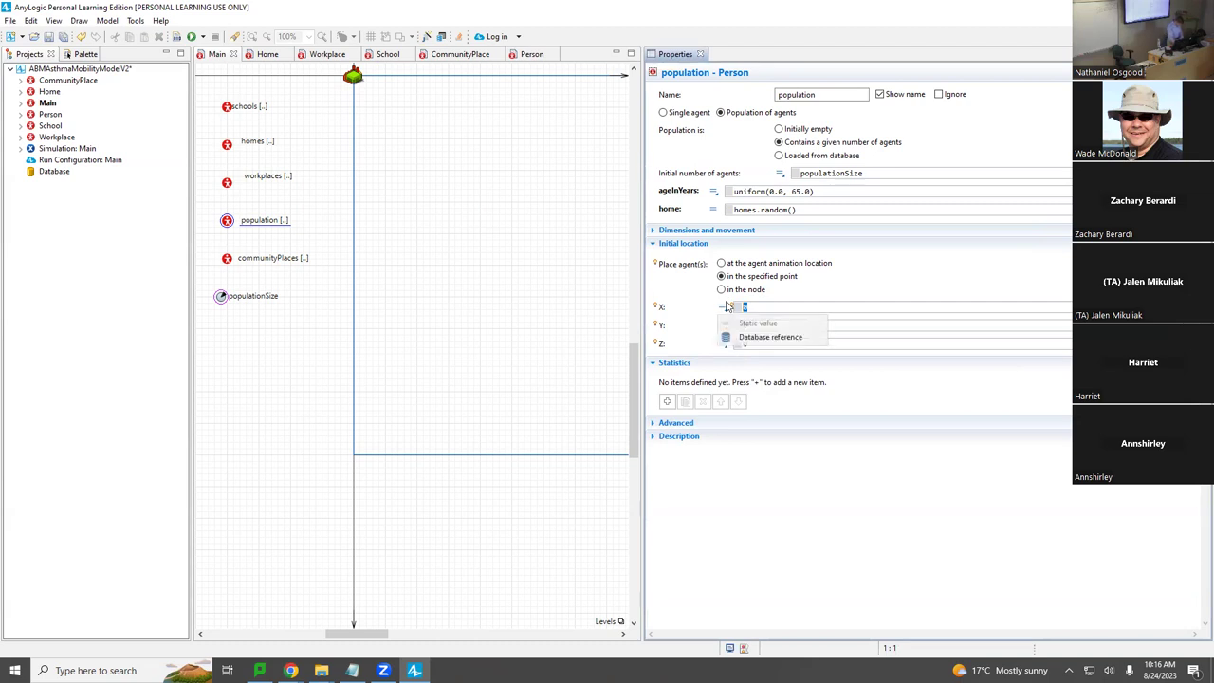
click(727, 307)
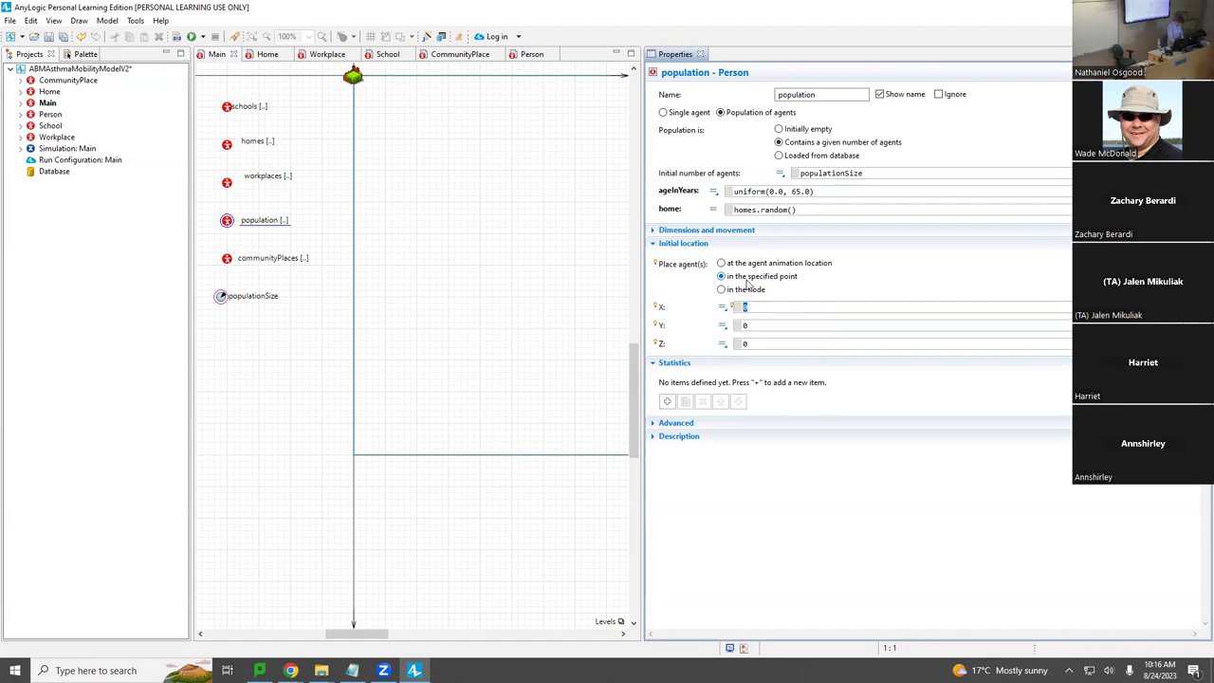
text(self.home)
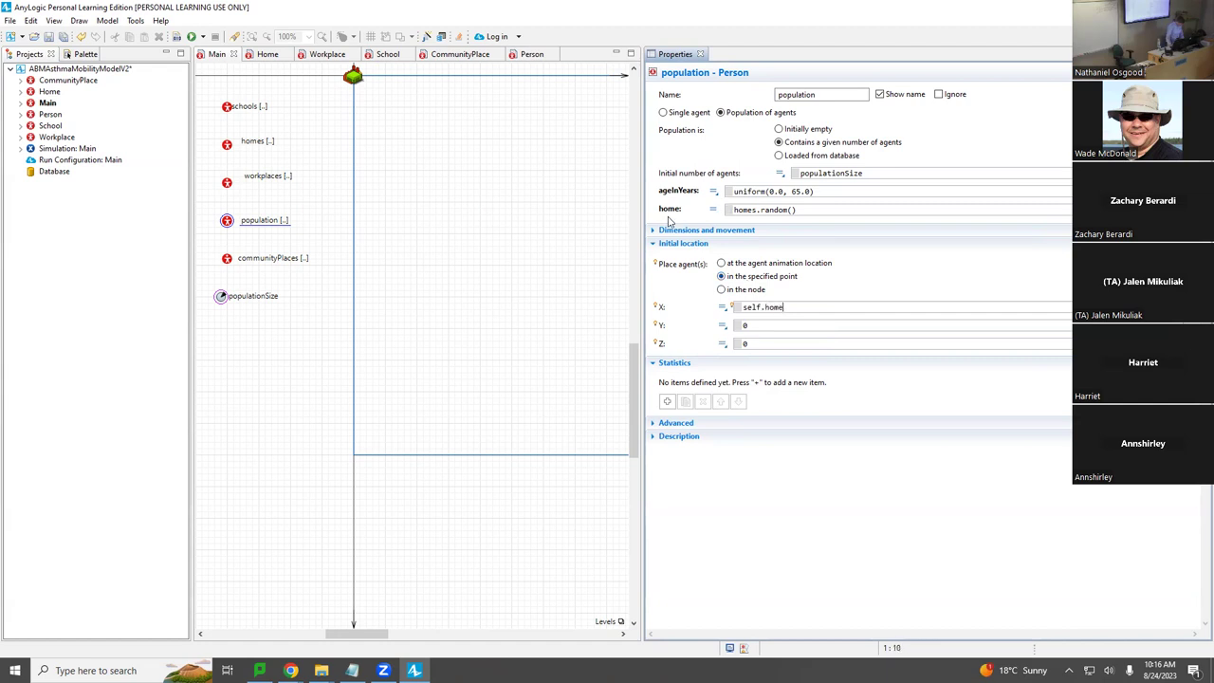
text(.getX()
key(shift+Left)
key(shift+Left)
key(shift+Left)
key(shift+Left)
key(shift+Left)
key(shift+Left)
key(shift+Left)
key(shift+Left)
key(shift+Left)
key(shift+Left)
key(shift+Left)
key(shift+Left)
key(shift+Left)
key(shift+Left)
key(shift+Left)
key(shift+Left)
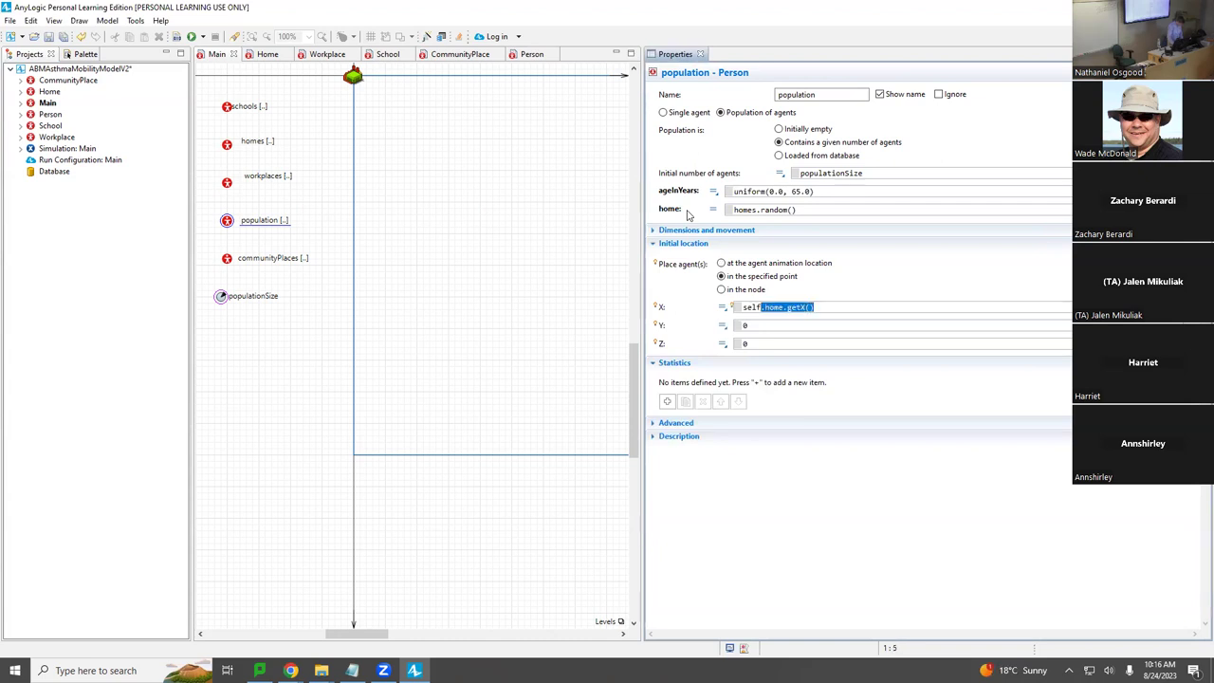
key(End)
Step: Copy the X expression into the population's initial Y, change it to self.home.getY(), and build the model
key(ctrl+a)
key(ctrl+c)
double_click(745, 325)
key(ctrl+v)
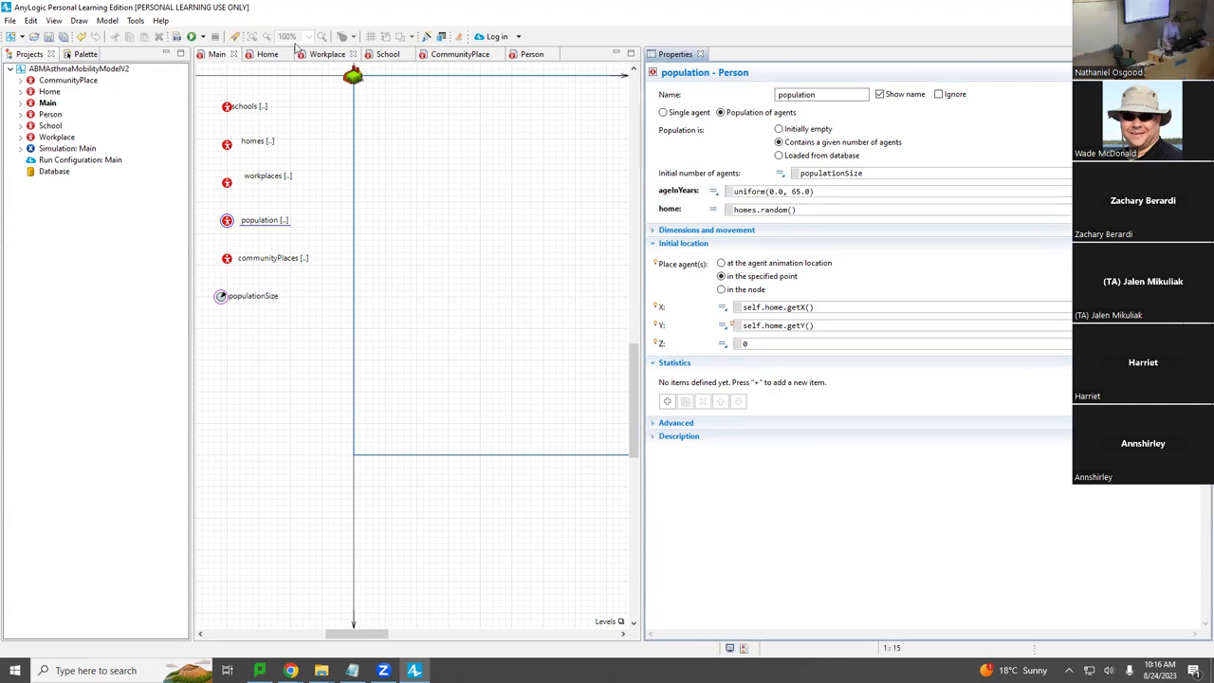
click(177, 36)
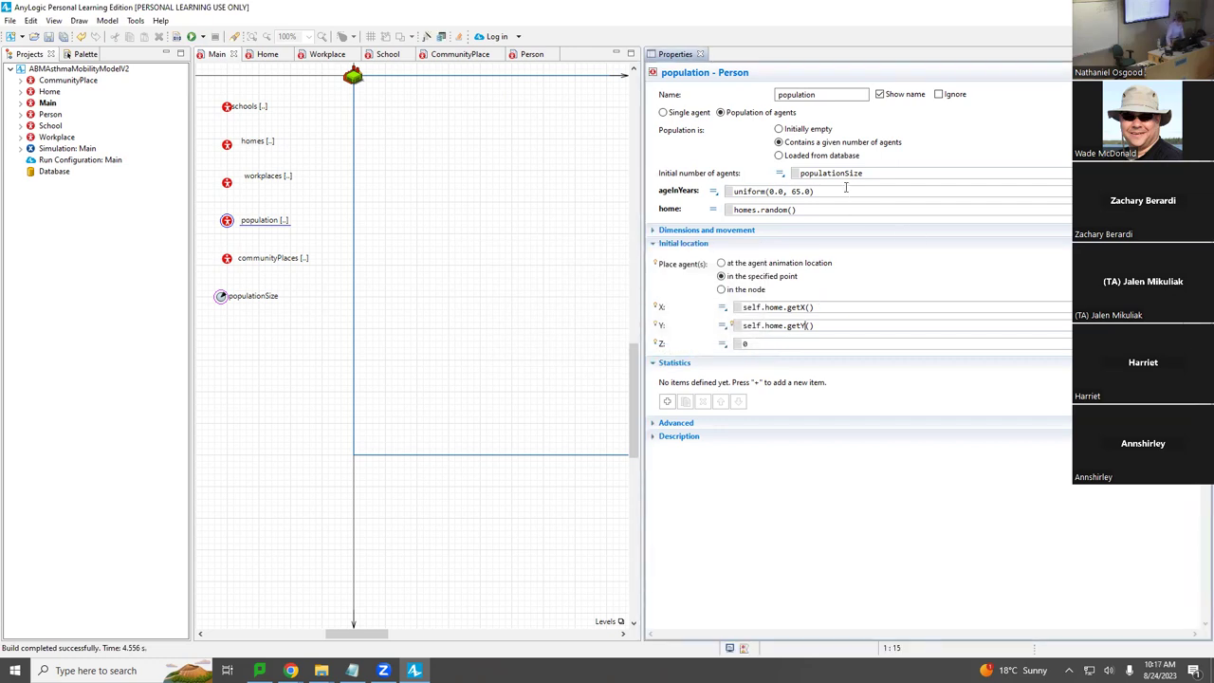
Step: Review Person's parameters, then the population's ageInYears, home and initial X and Y expressions in Main
click(539, 54)
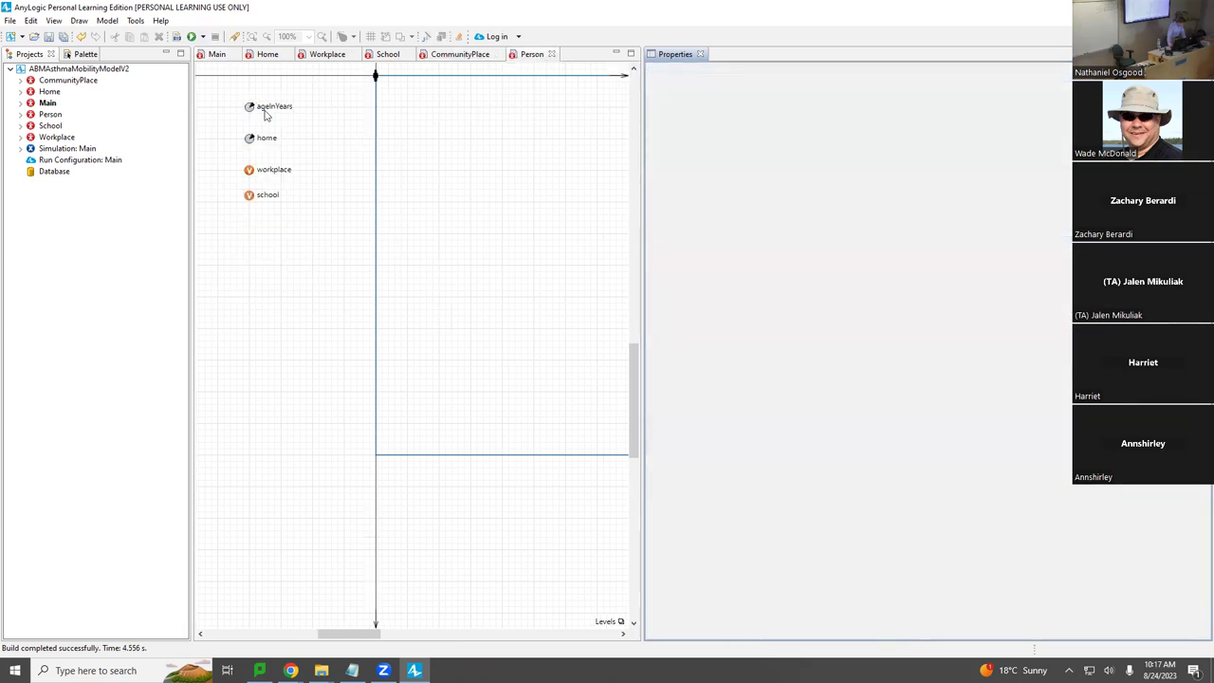
click(228, 58)
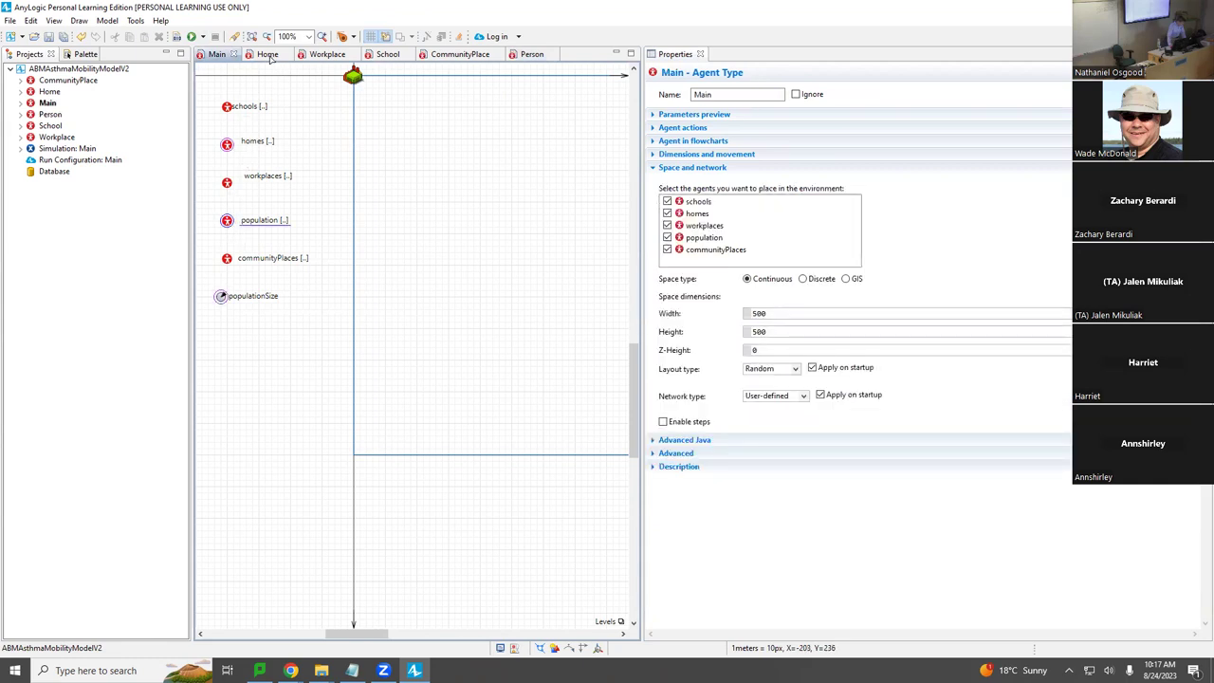
click(264, 221)
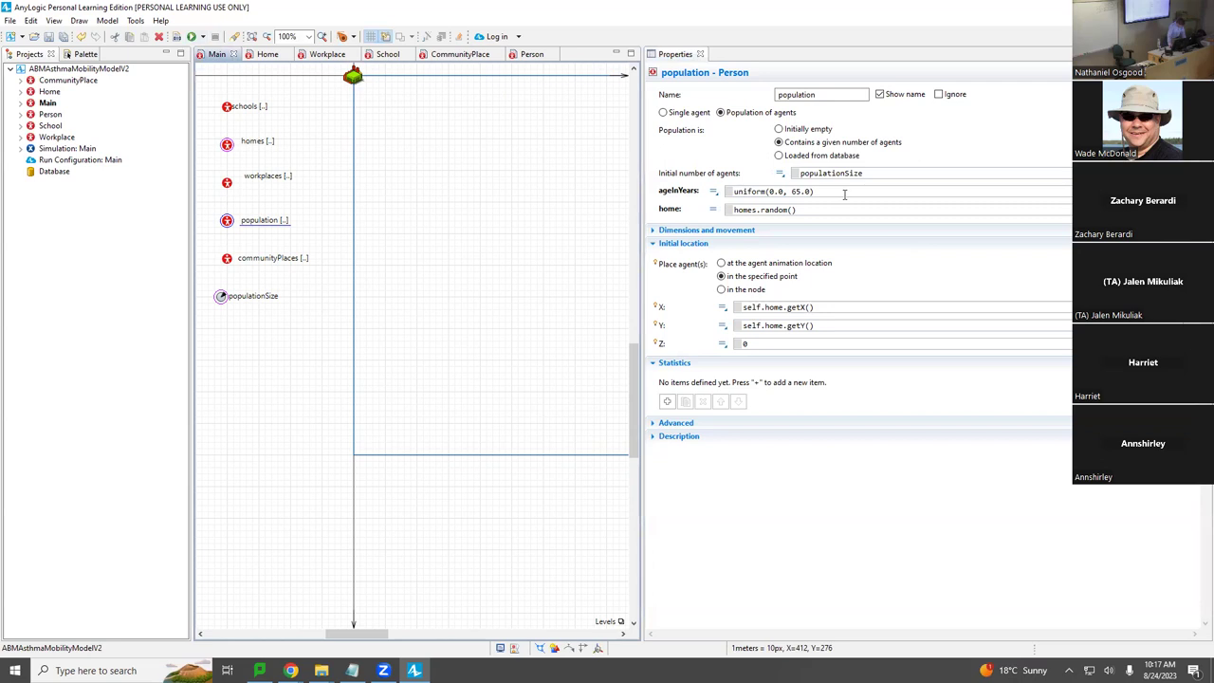
drag(835, 193, 734, 192)
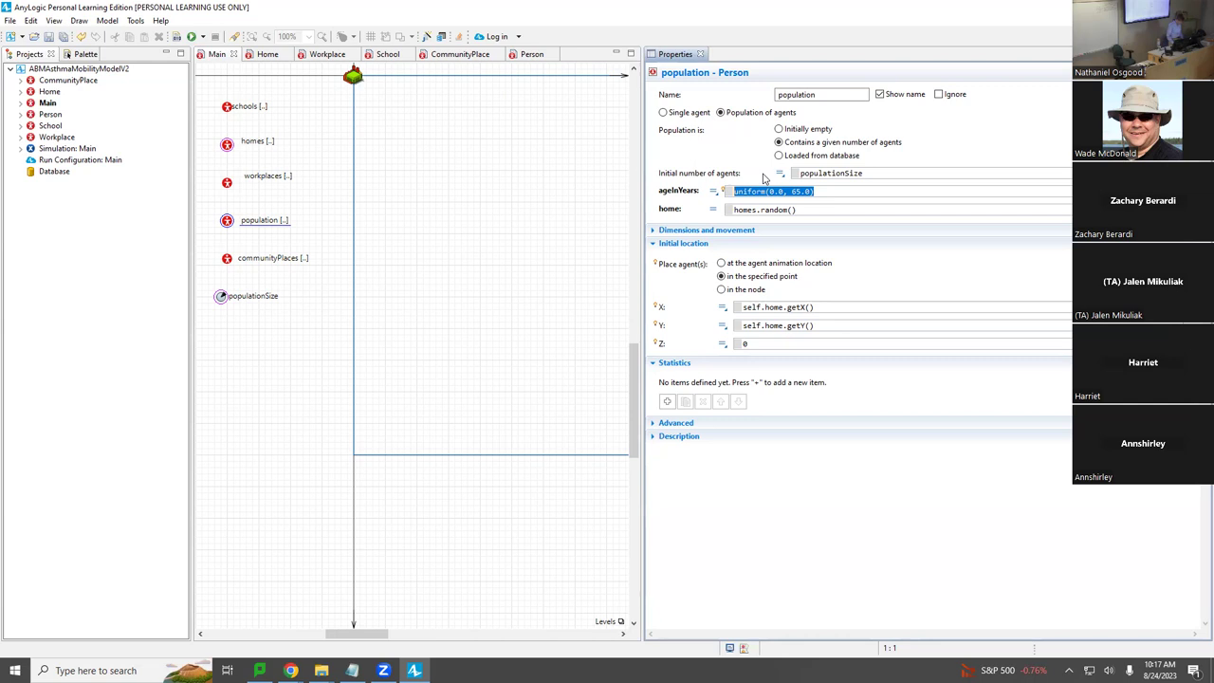
drag(825, 209, 745, 210)
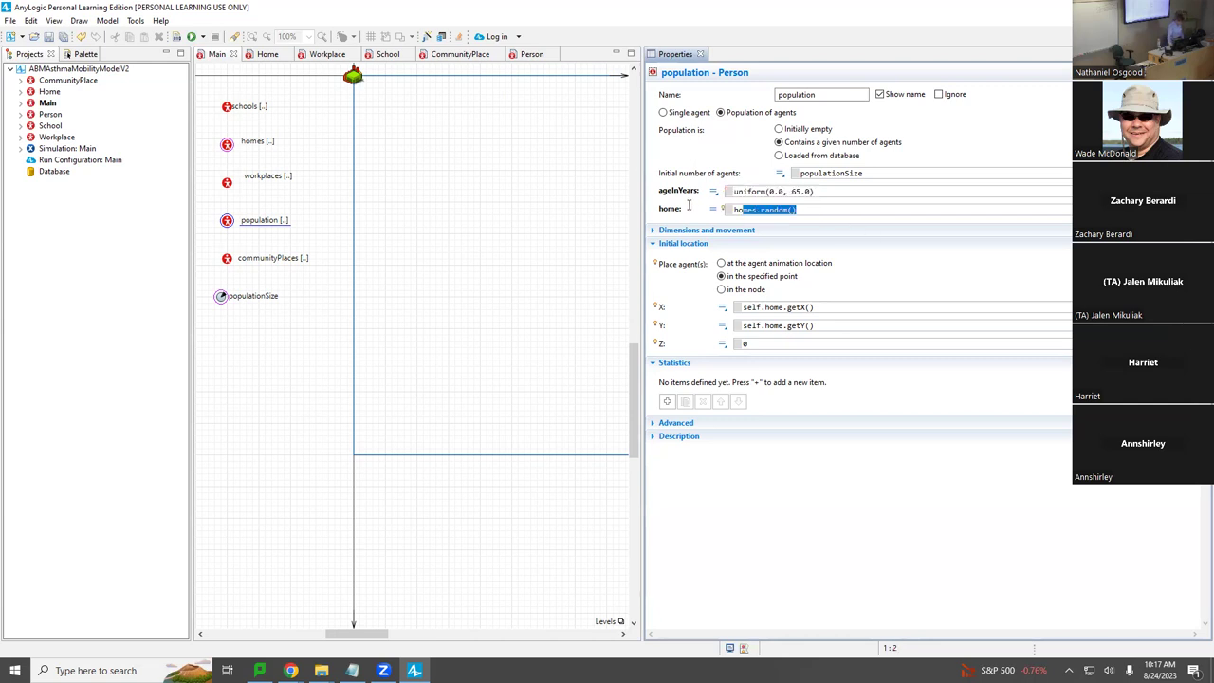
click(847, 306)
key(shift+Home)
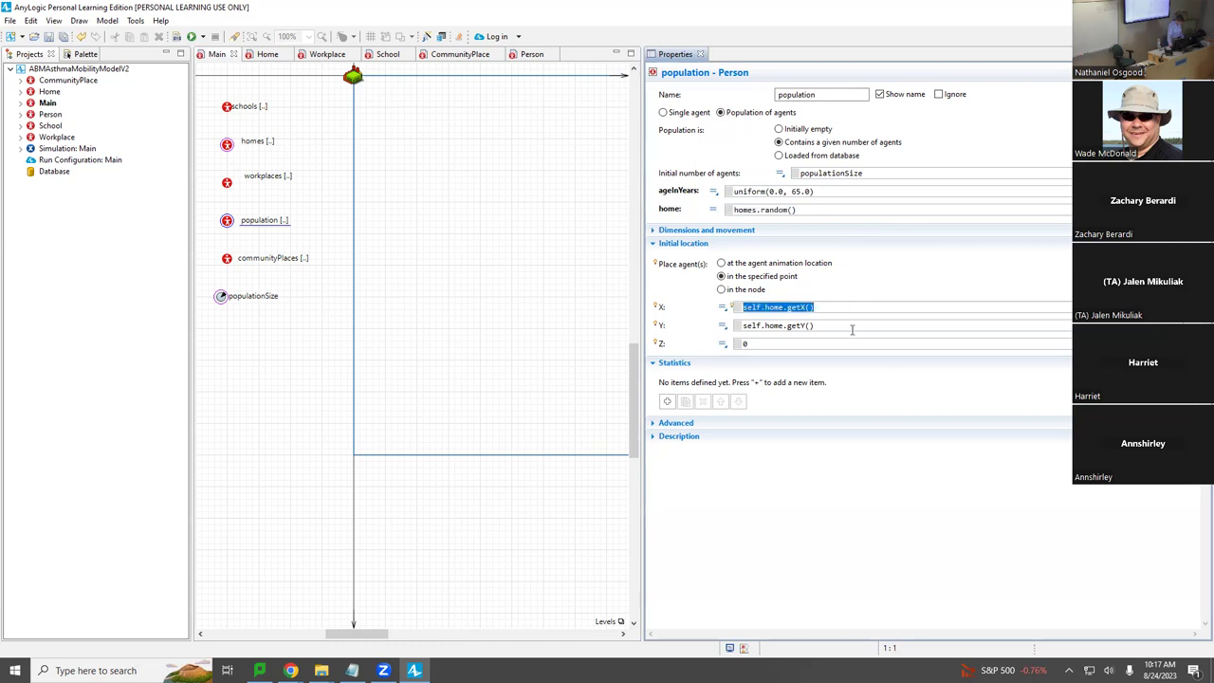
click(839, 324)
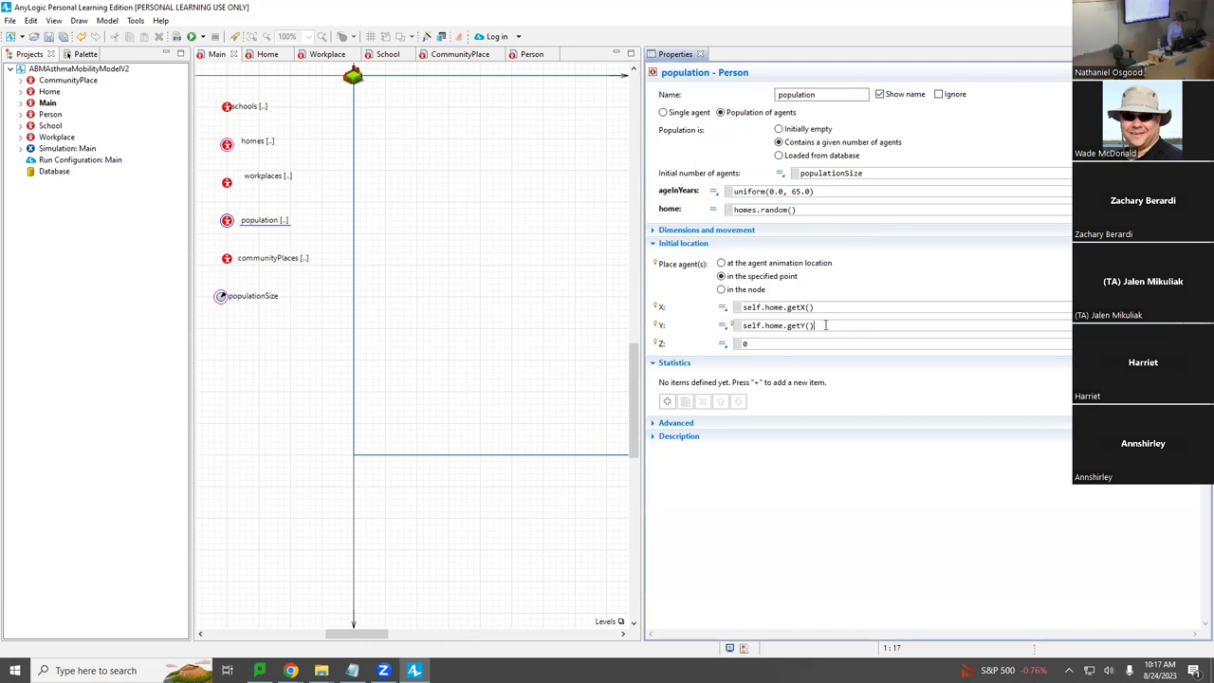
drag(840, 324, 741, 324)
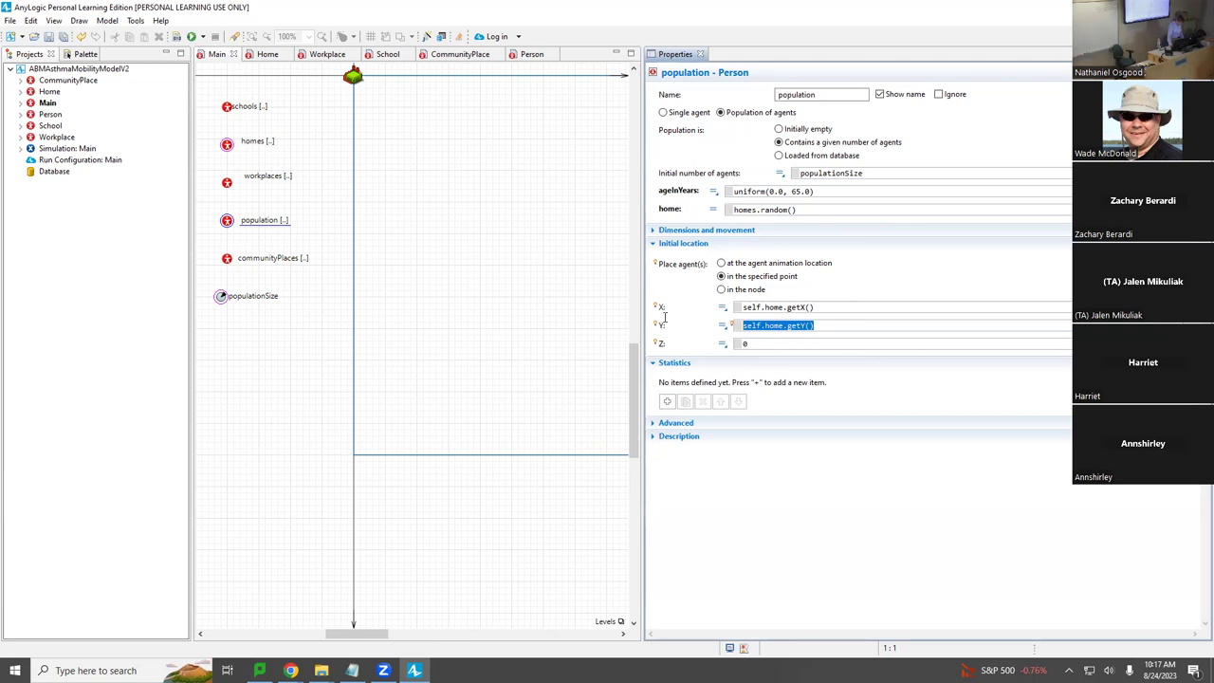
click(734, 325)
Step: Run the Simulation experiment to view where people are placed relative to homes, and close the run
right_click(42, 150)
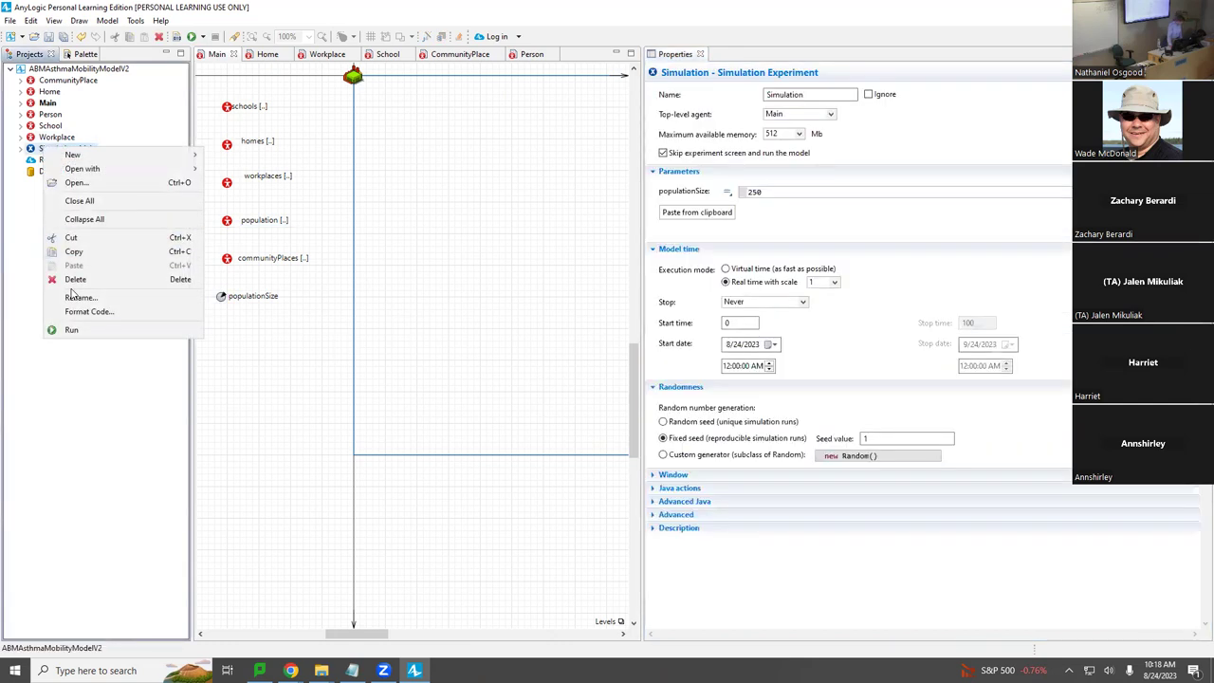
click(86, 330)
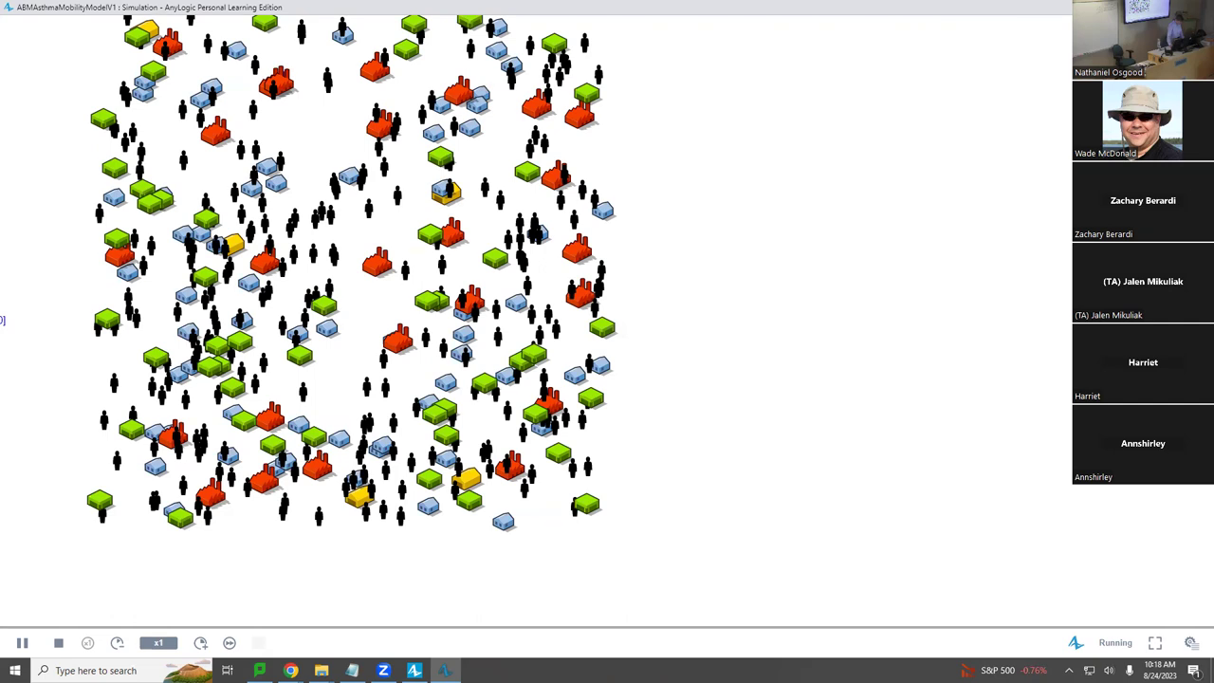
key(alt+F4)
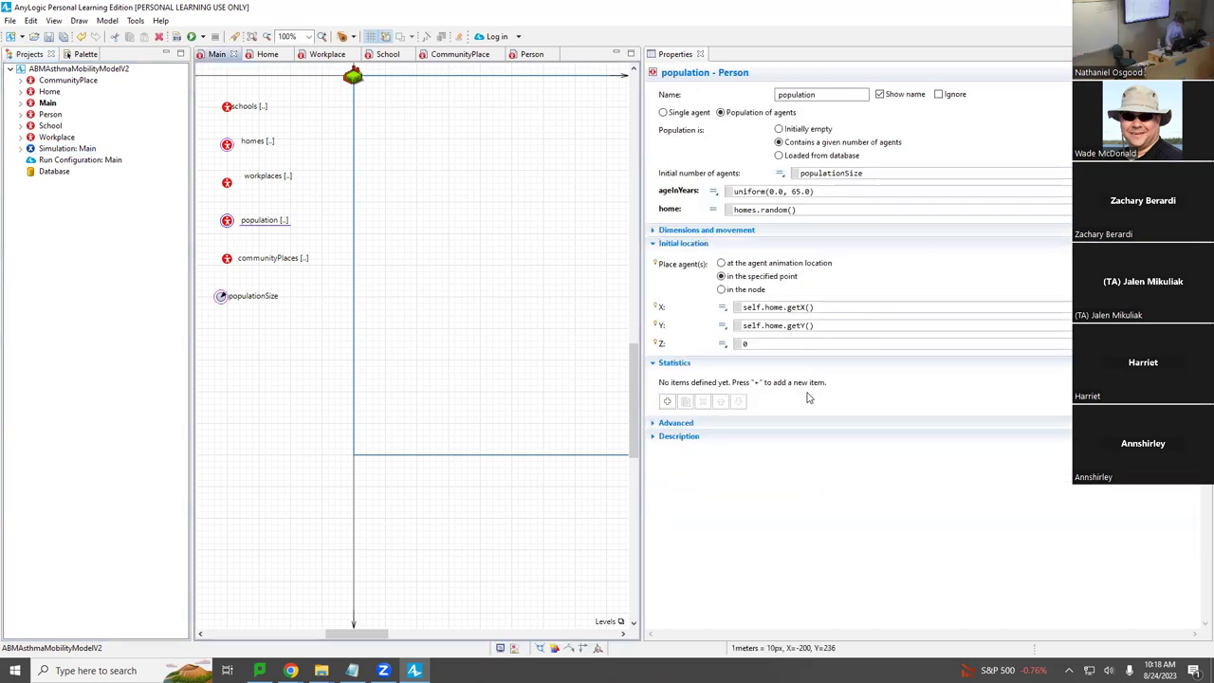
click(828, 336)
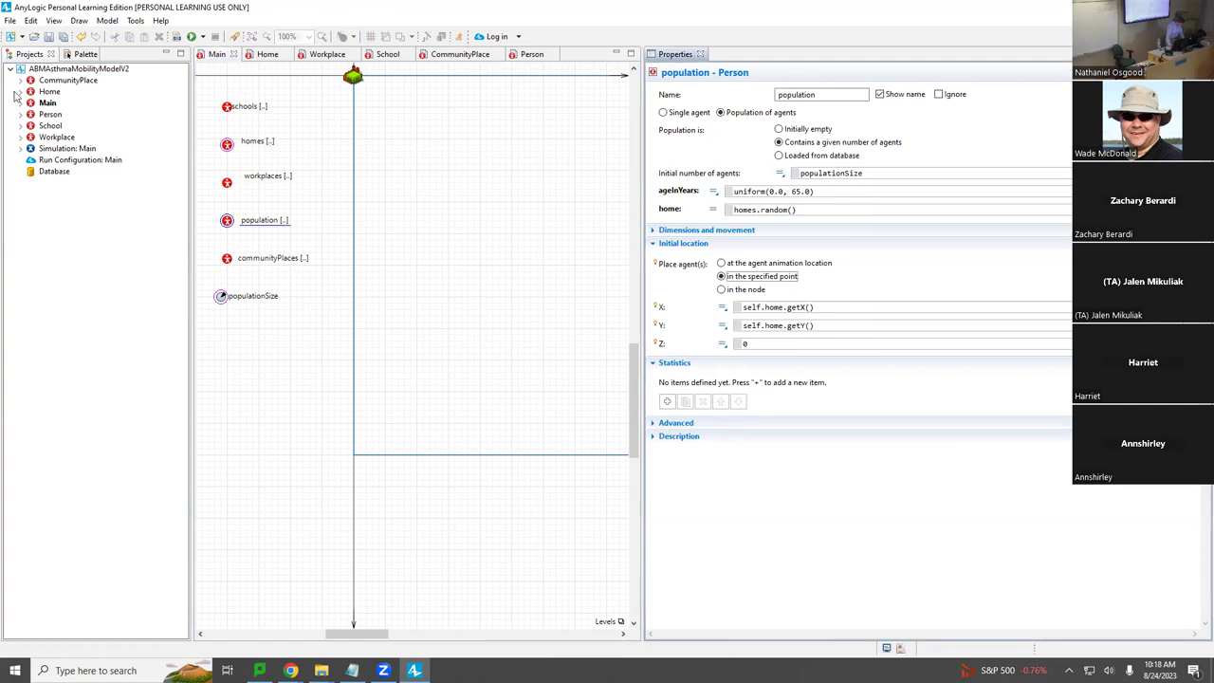
Step: Rerun the Simulation experiment, open one person agent to inspect its home parameter in the running model, and close the run
right_click(72, 149)
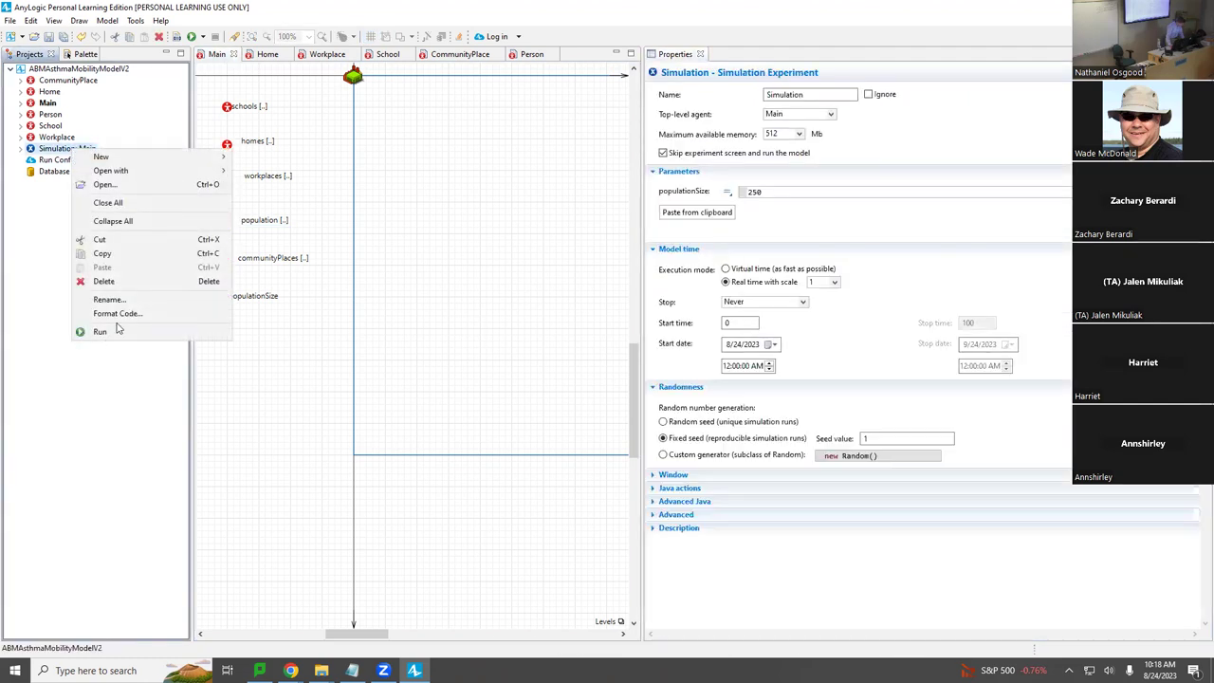
click(112, 331)
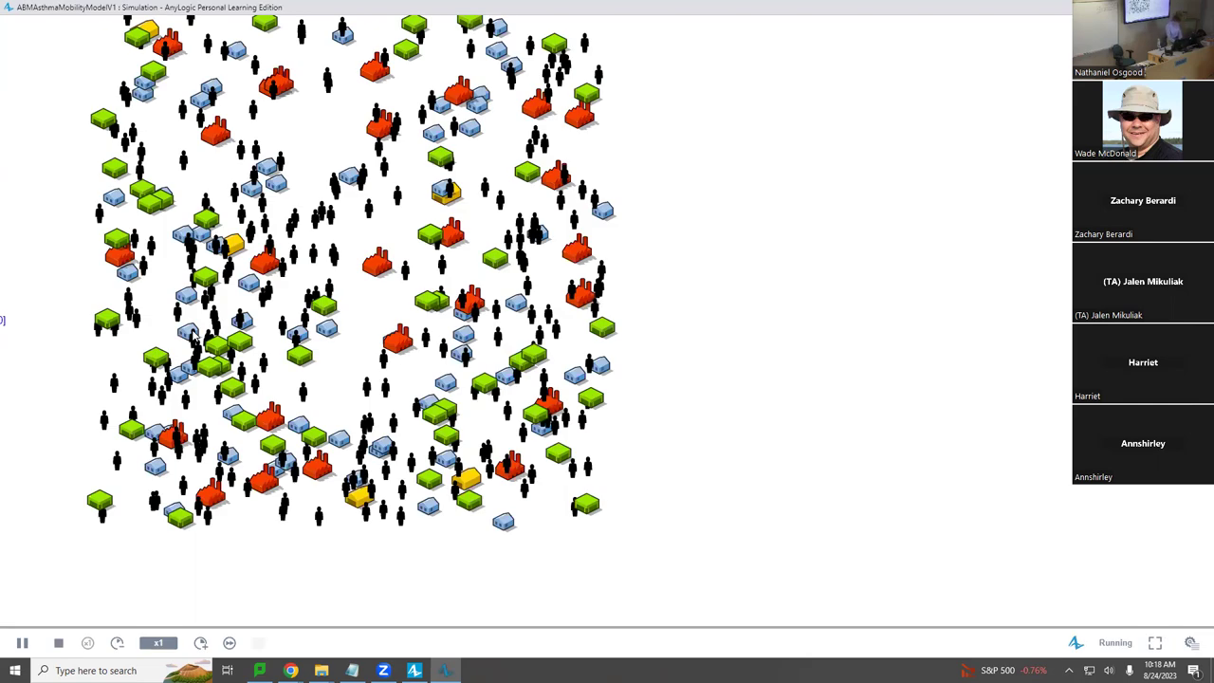
click(1191, 642)
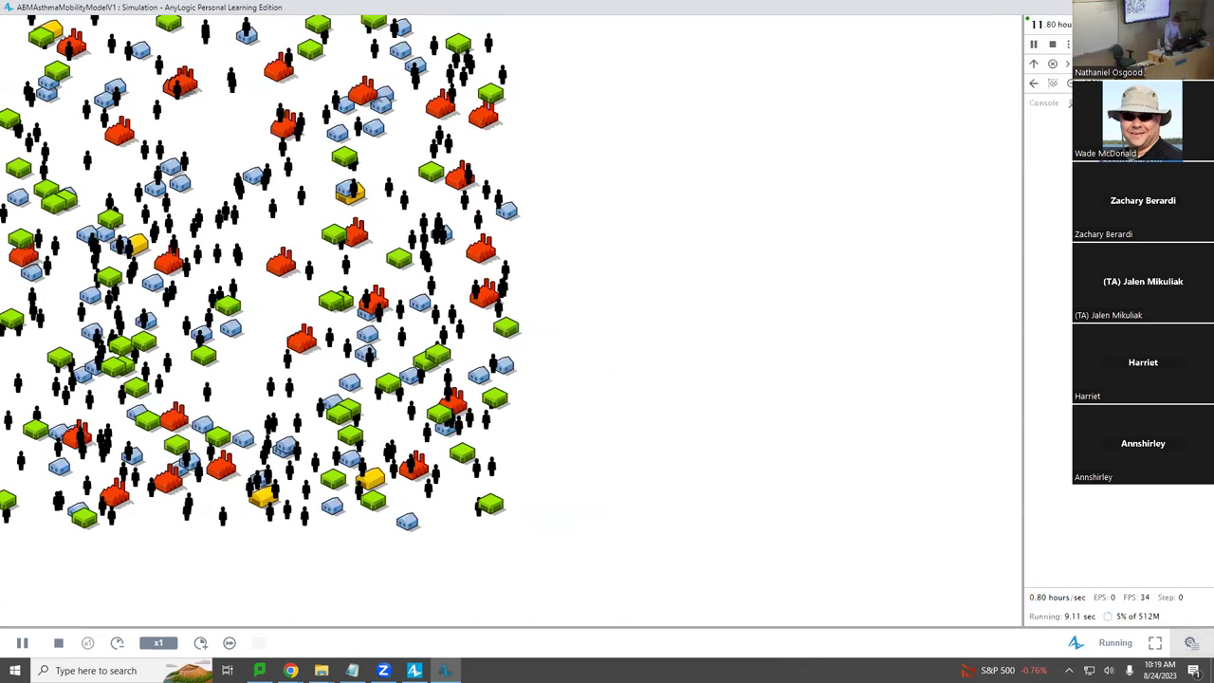
click(25, 128)
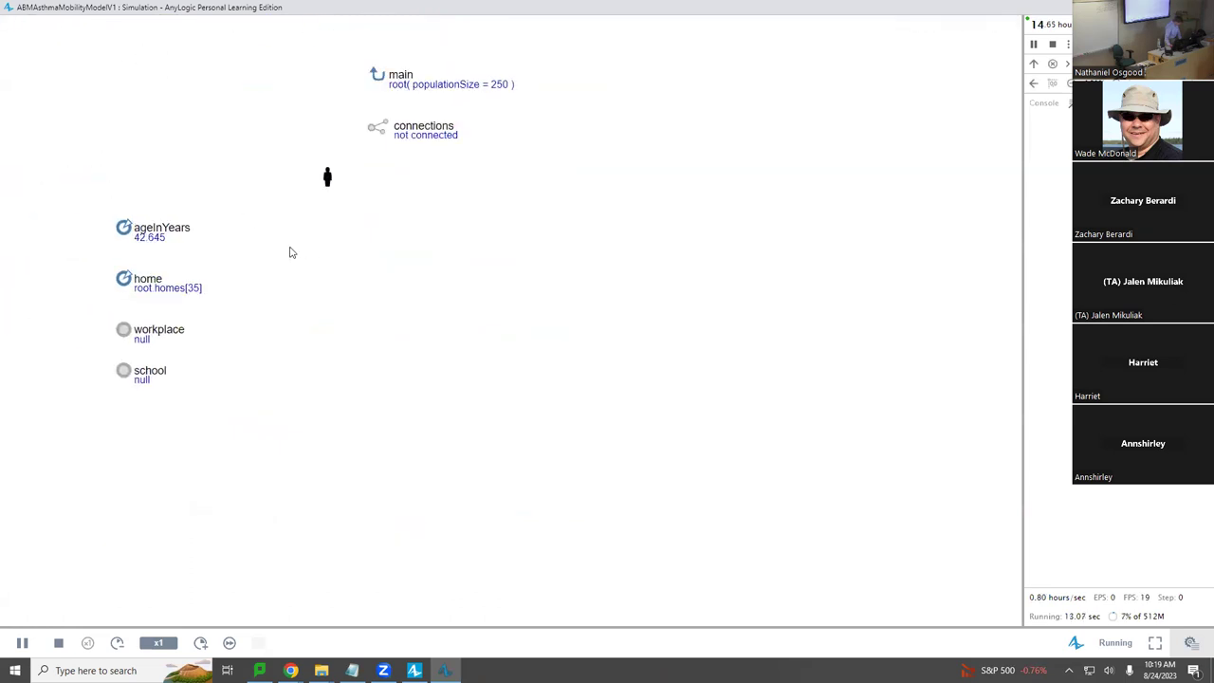
click(157, 284)
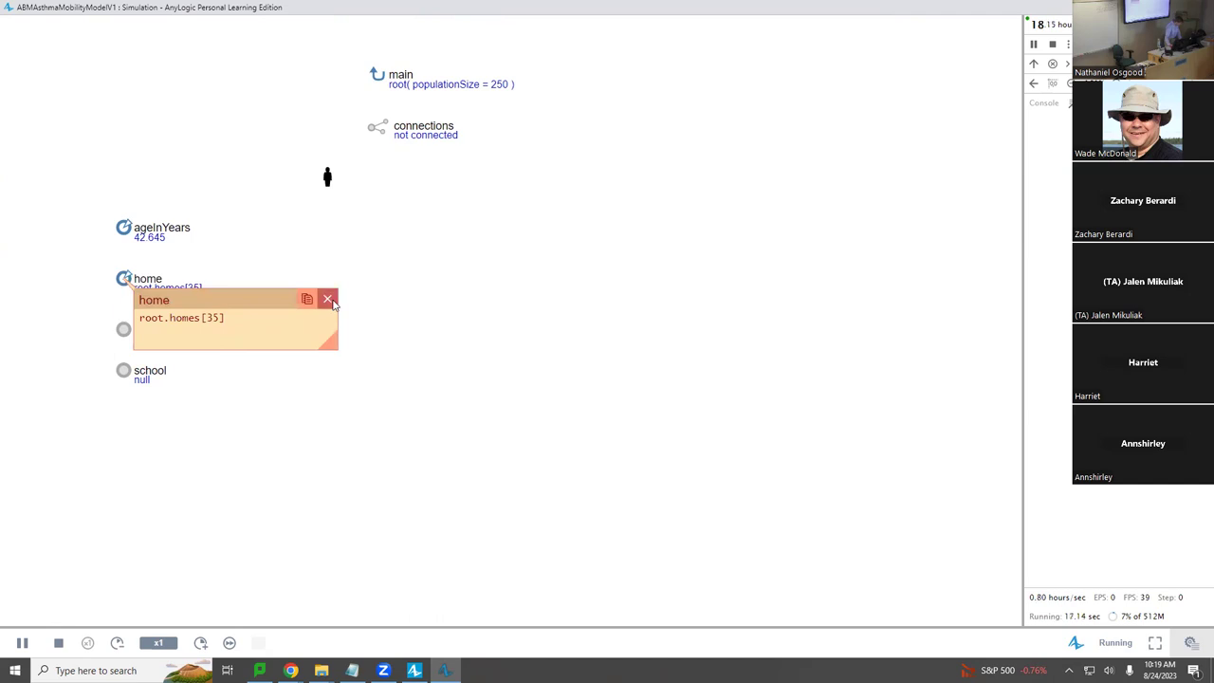
click(328, 300)
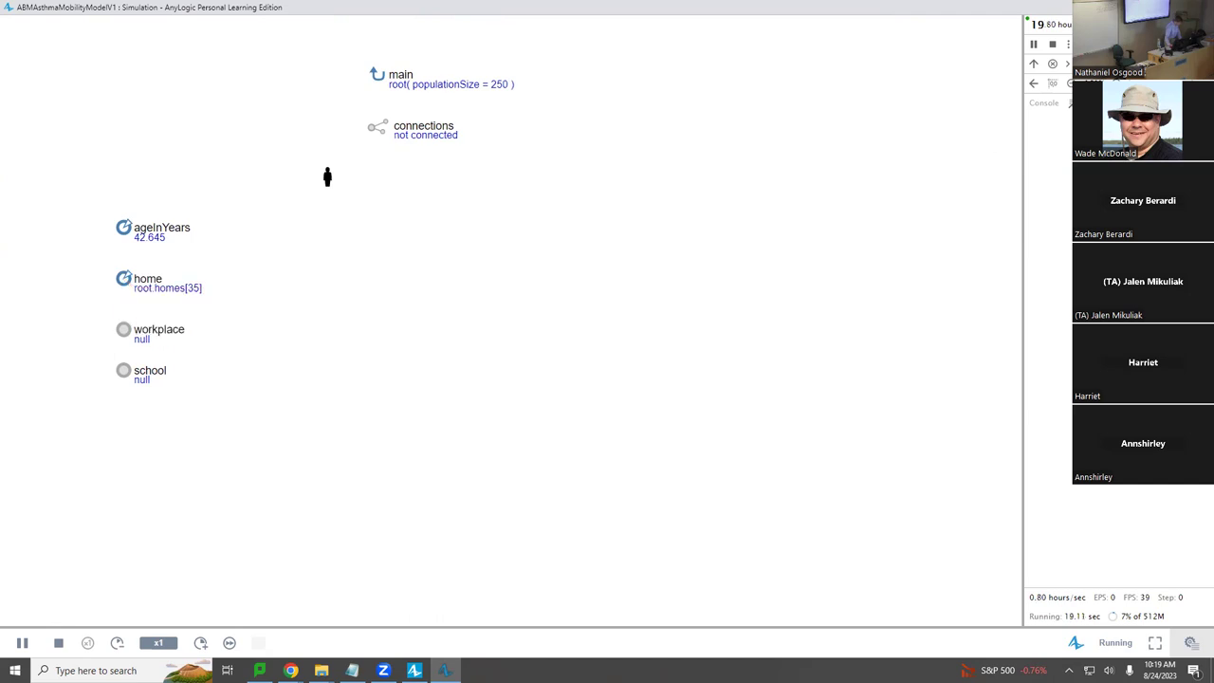
key(alt+F4)
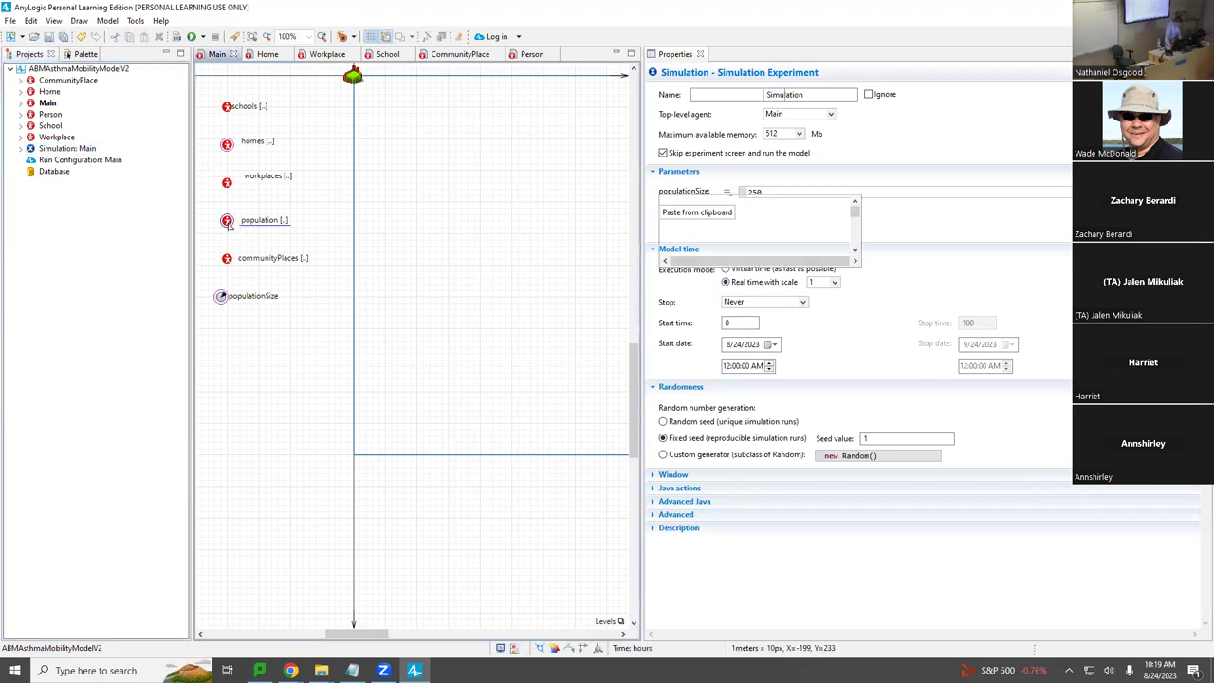
Step: Set the layout type in Main's space and network settings to User-defined
click(226, 221)
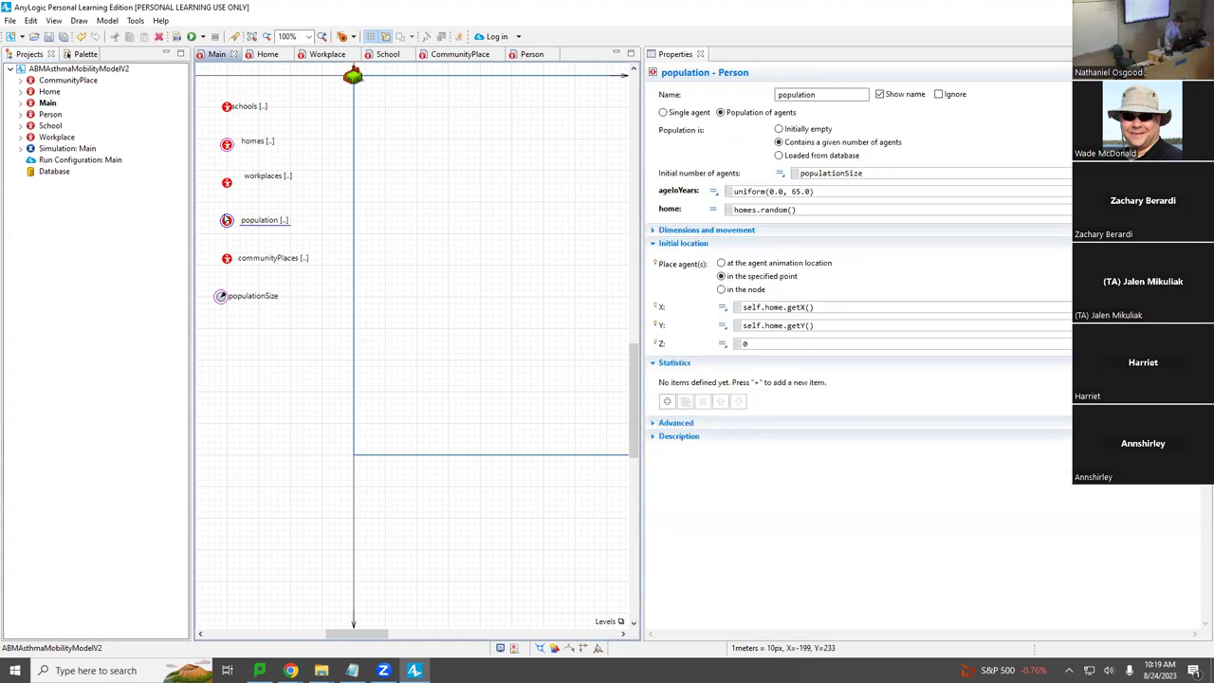
click(843, 306)
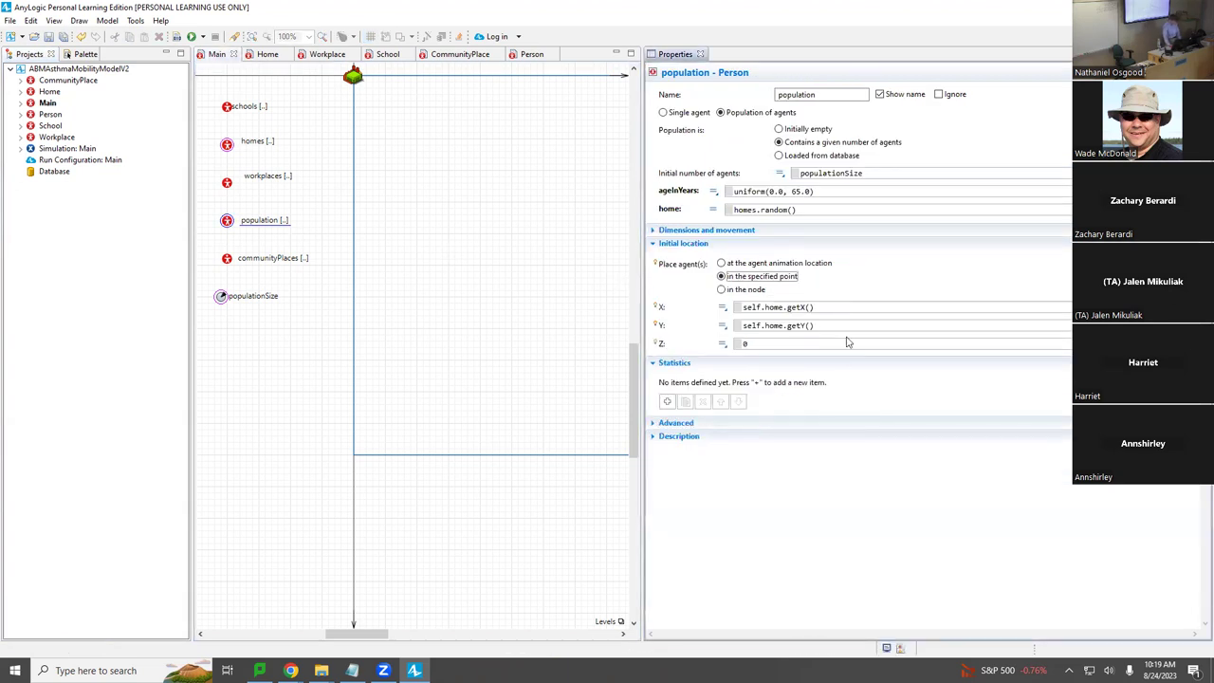
click(846, 307)
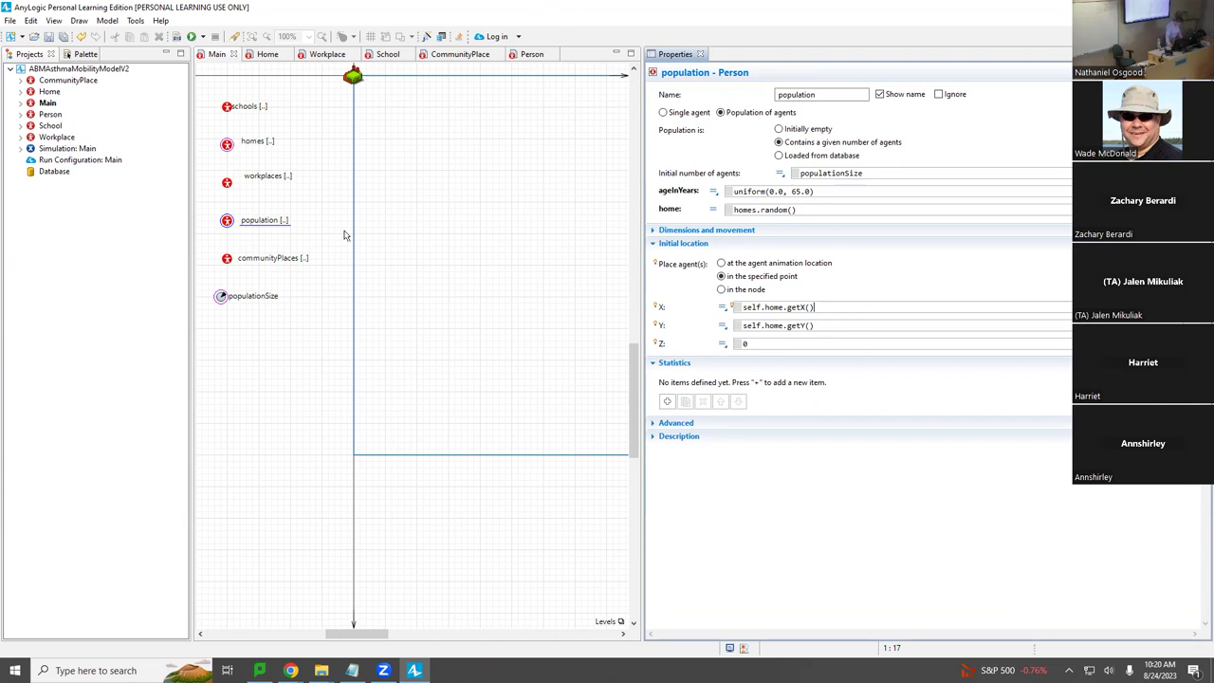
click(47, 102)
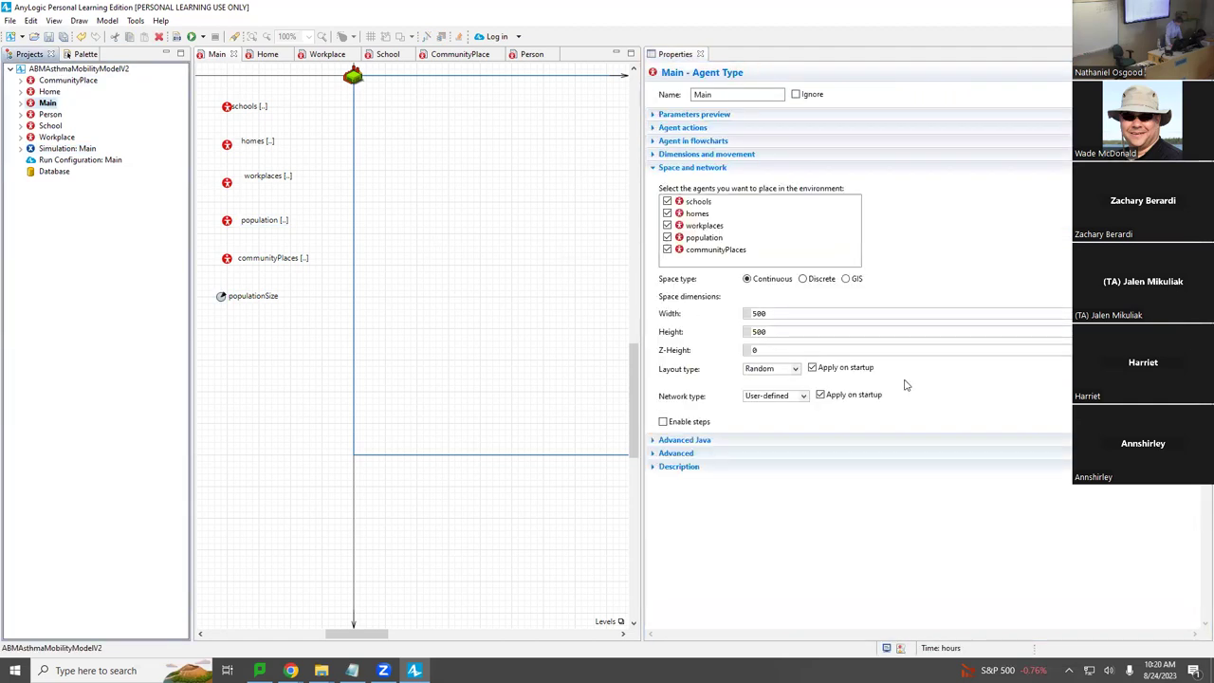
click(773, 368)
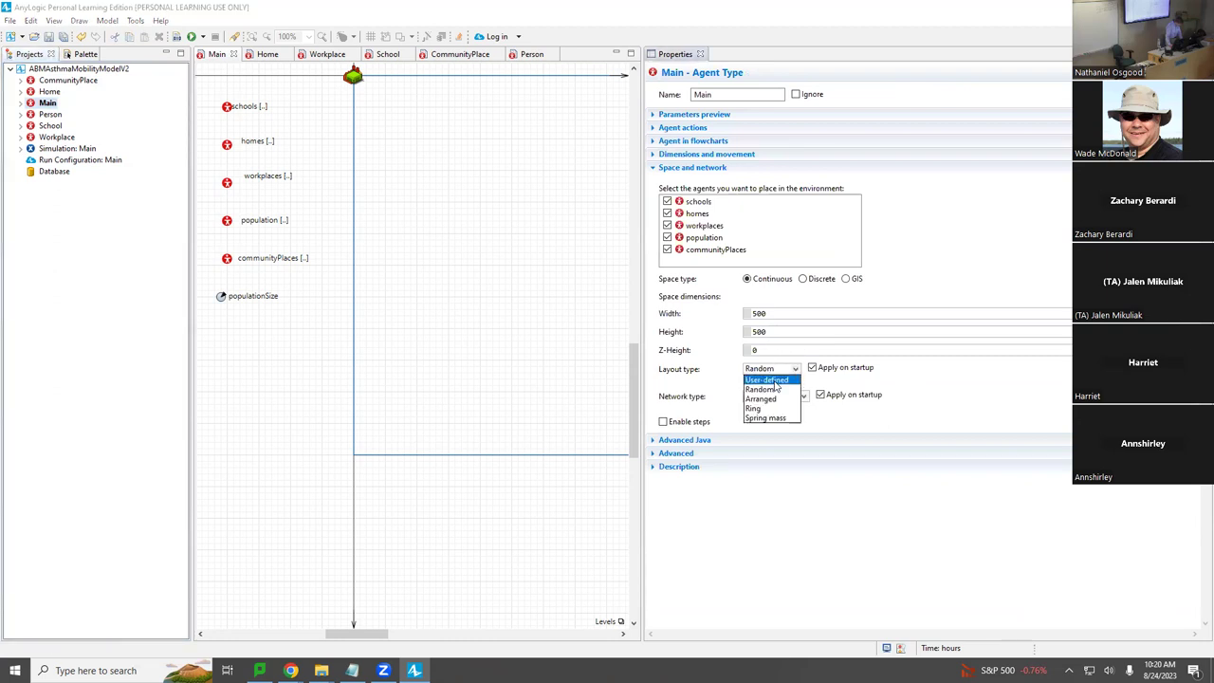
click(772, 380)
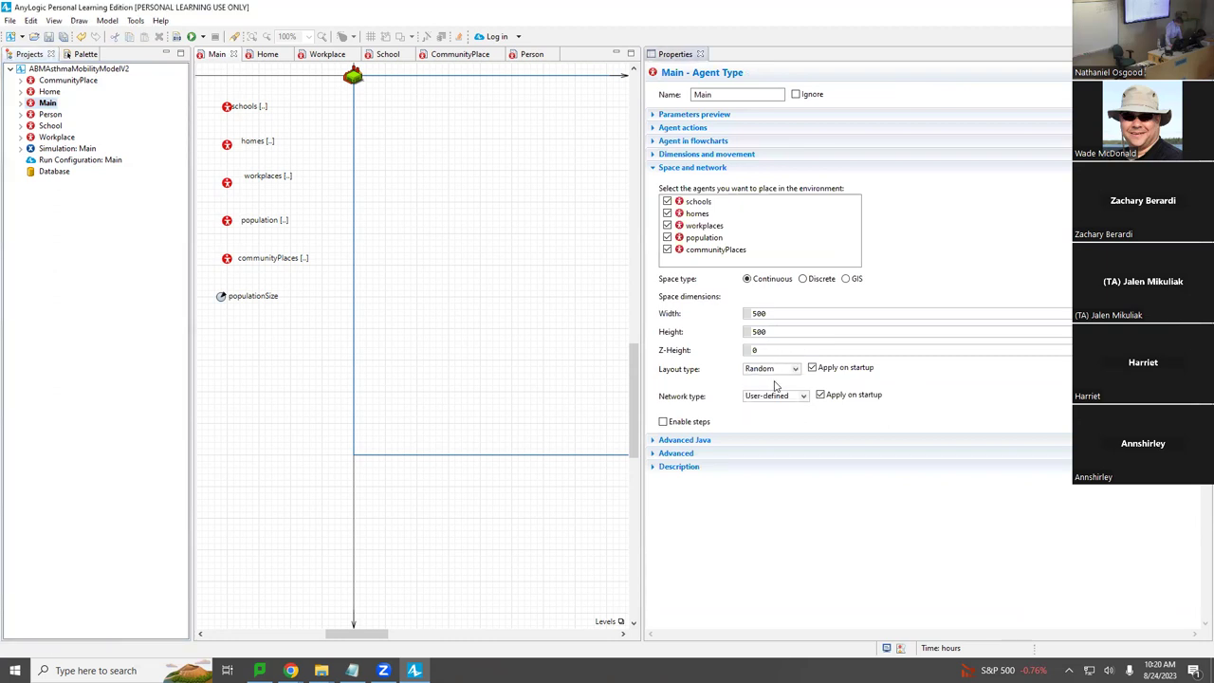
Step: Place the homes population's agents initially in the specified point, with X set to uniform(0.0, spaceWidth())
click(47, 102)
click(48, 92)
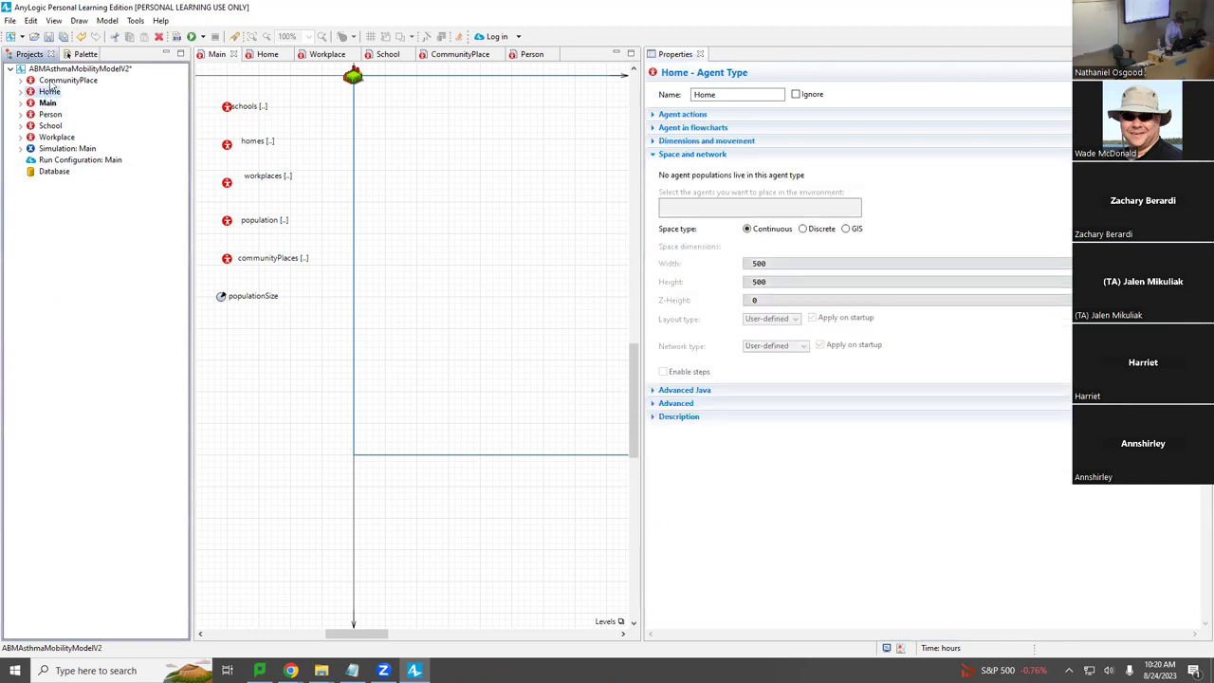
click(227, 144)
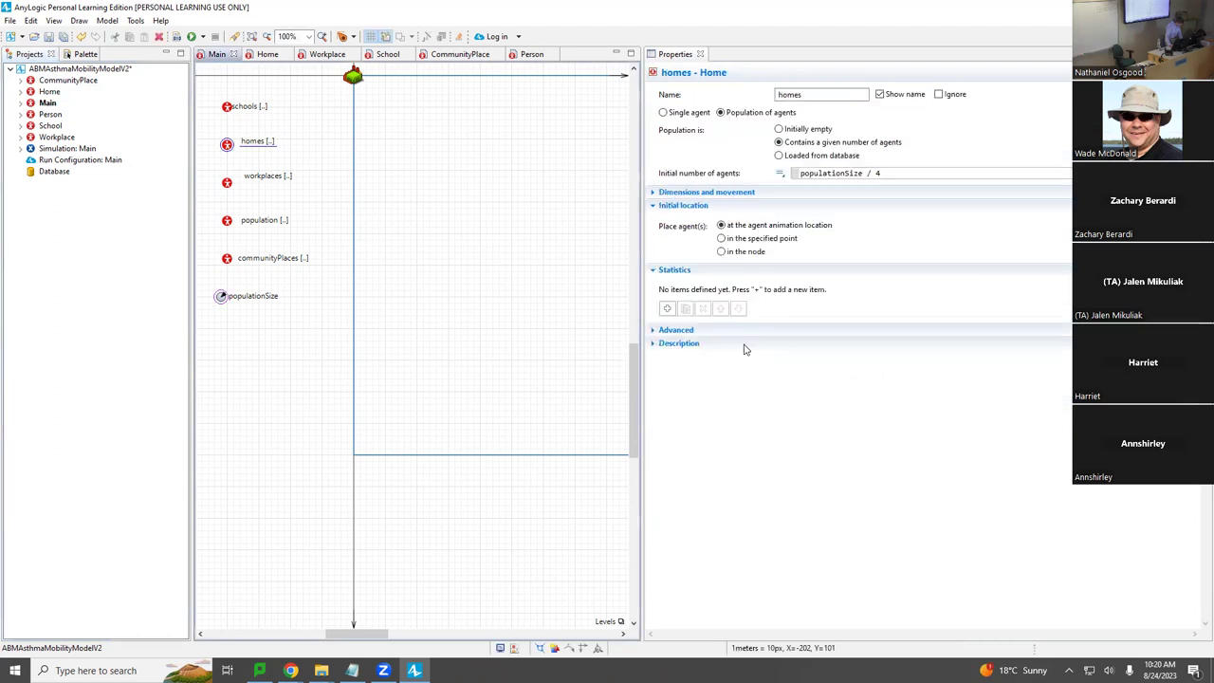
click(725, 239)
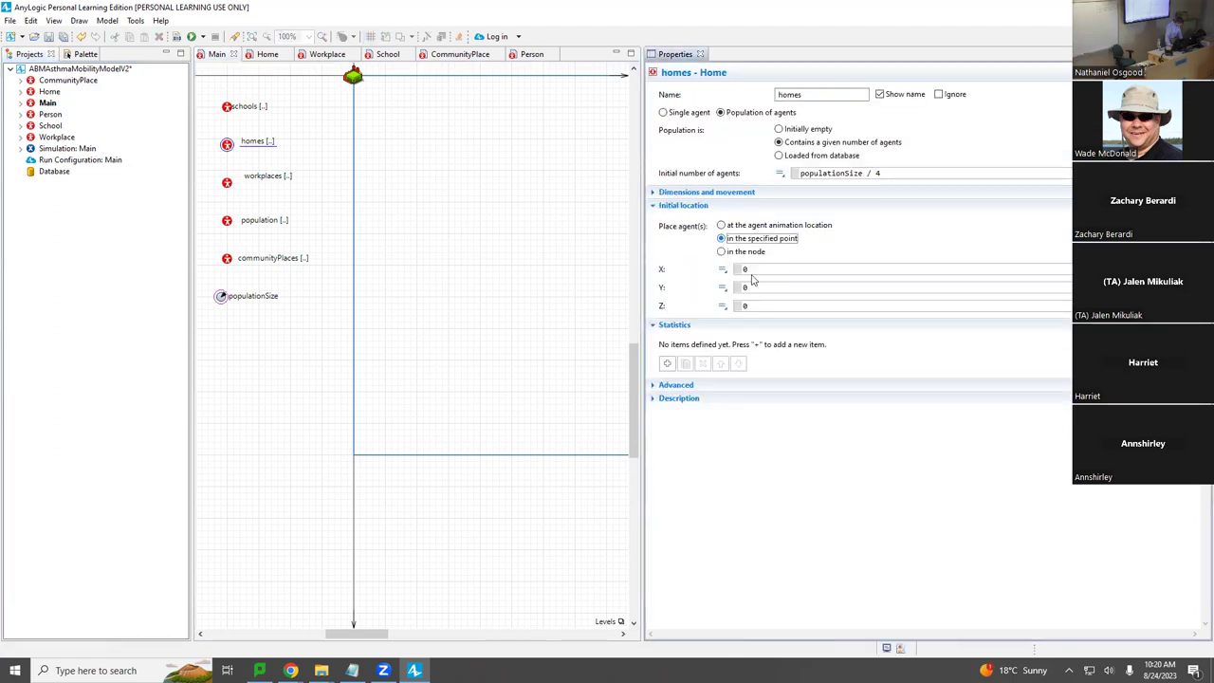
drag(767, 271, 731, 270)
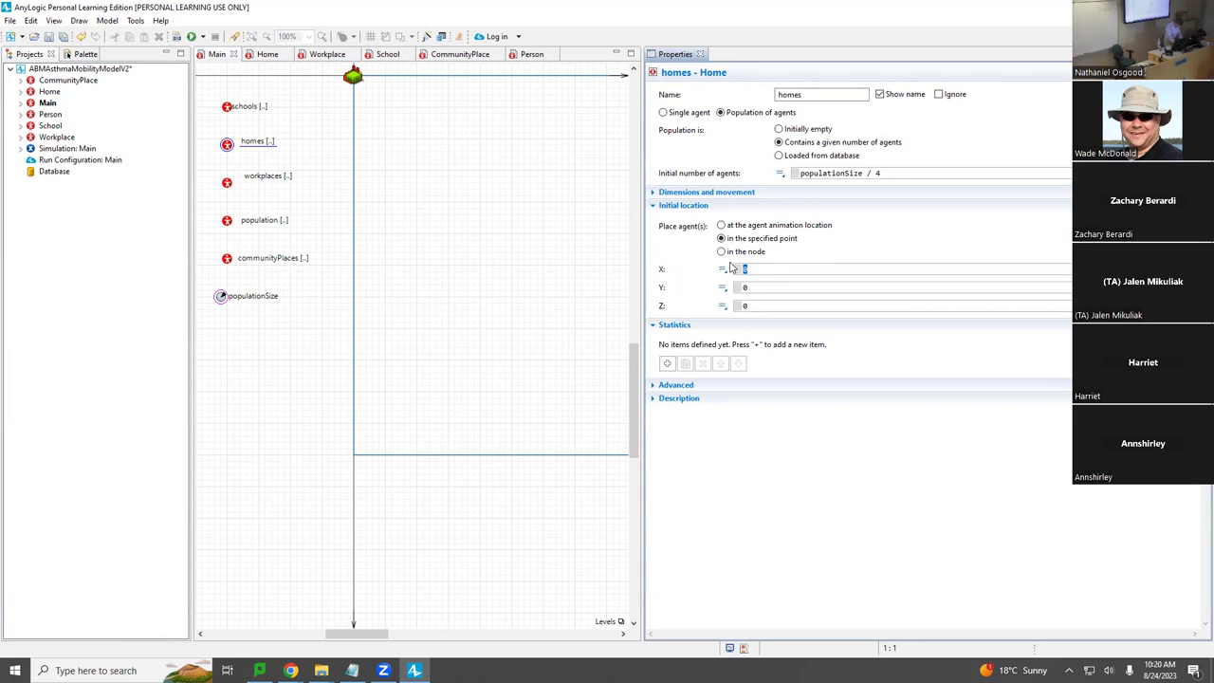
text(unfi)
text(iform(0.)
text(0, )
text(spaceWidth)
text(()
Step: Copy the homes population's X expression into its initial Y and change it to uniform(0.0, spaceHeight())
key(ctrl+shift+Left)
key(ctrl+shift+Left)
key(ctrl+shift+Left)
key(ctrl+shift+Left)
key(ctrl+c)
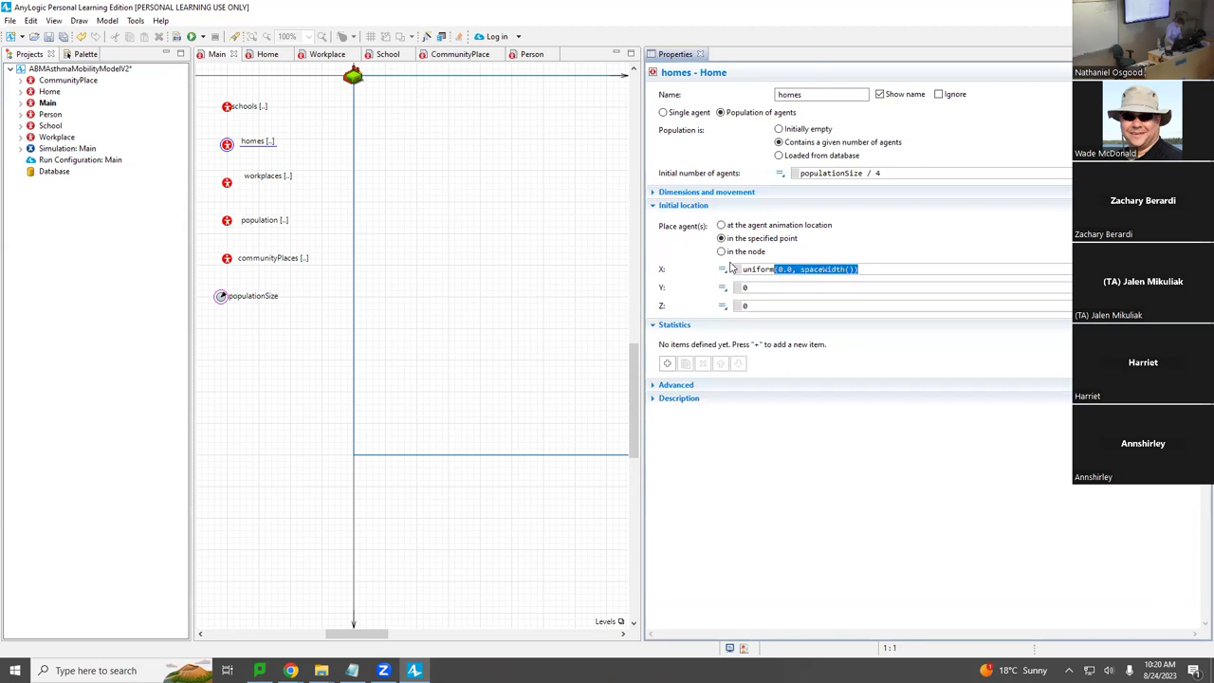
click(805, 286)
key(ctrl+a)
key(ctrl+v)
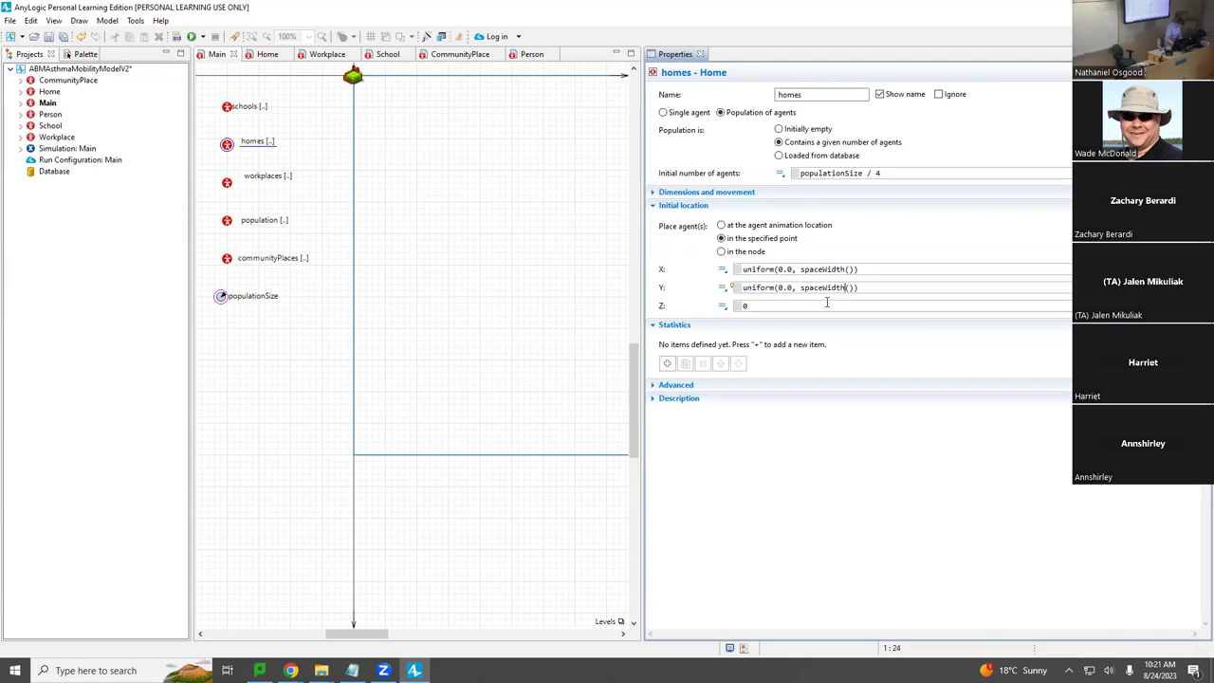
key(Left)
key(Left)
key(shift+Right)
key(shift+Right)
key(shift+Right)
text(Height)
Step: Run the Simulation experiment to check the placement of homes and people, and close the run
right_click(59, 149)
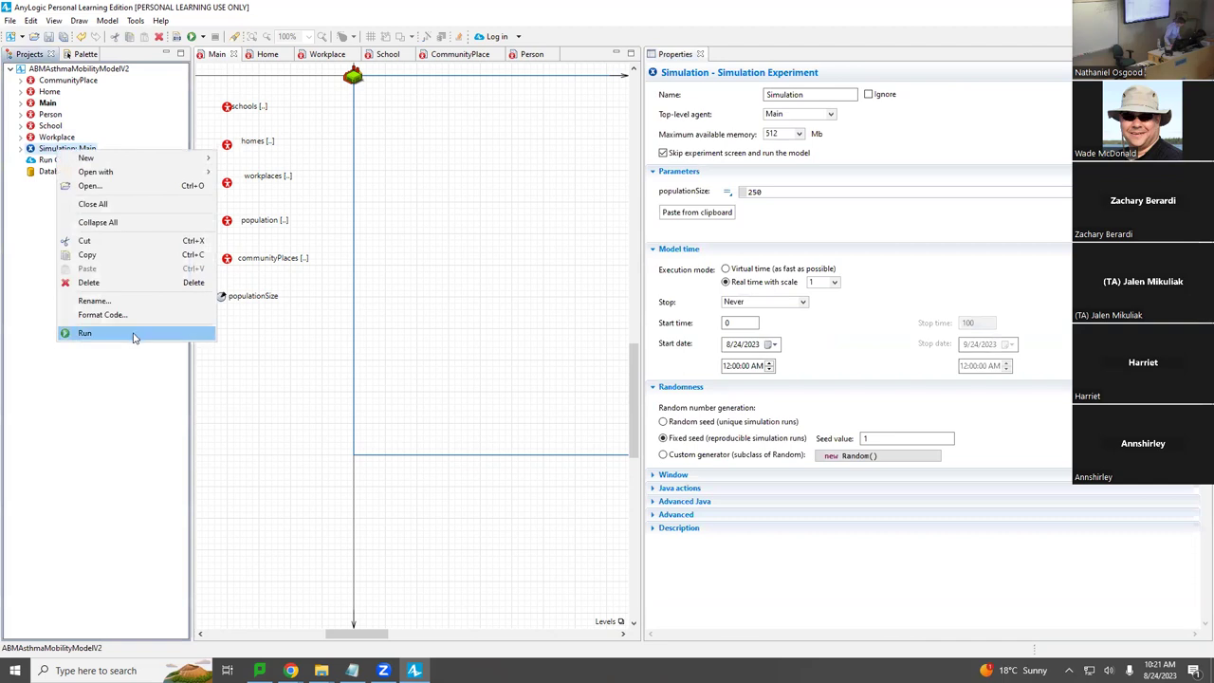
click(84, 333)
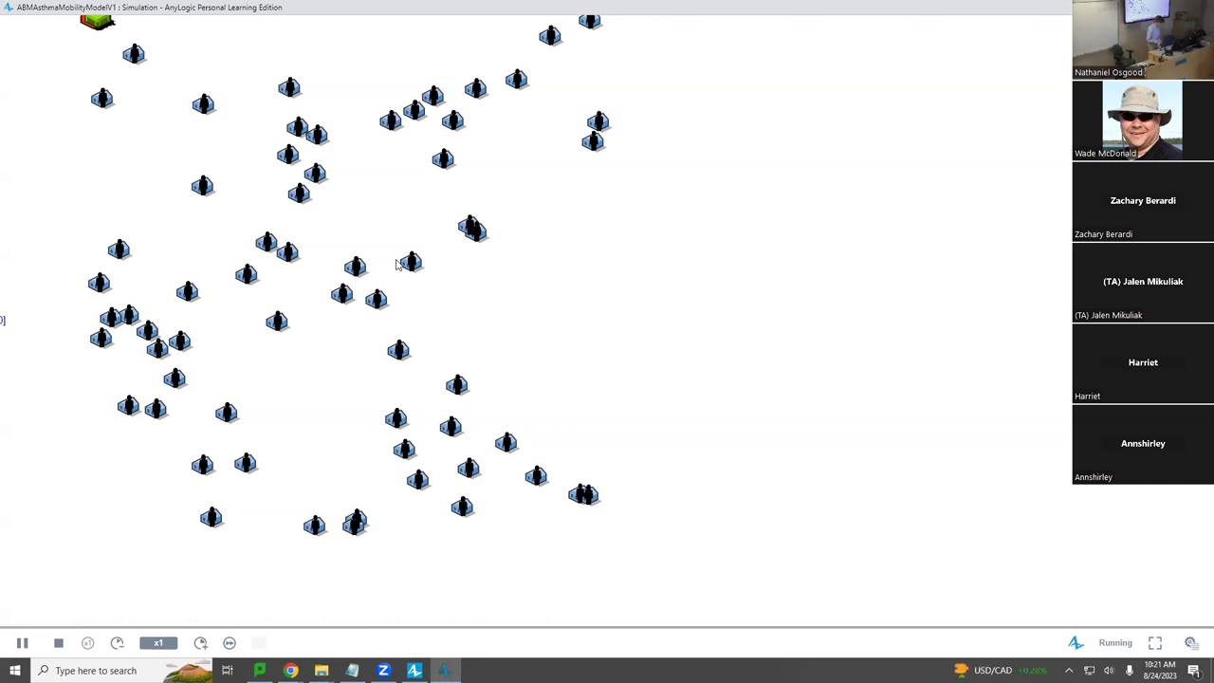
key(alt+F4)
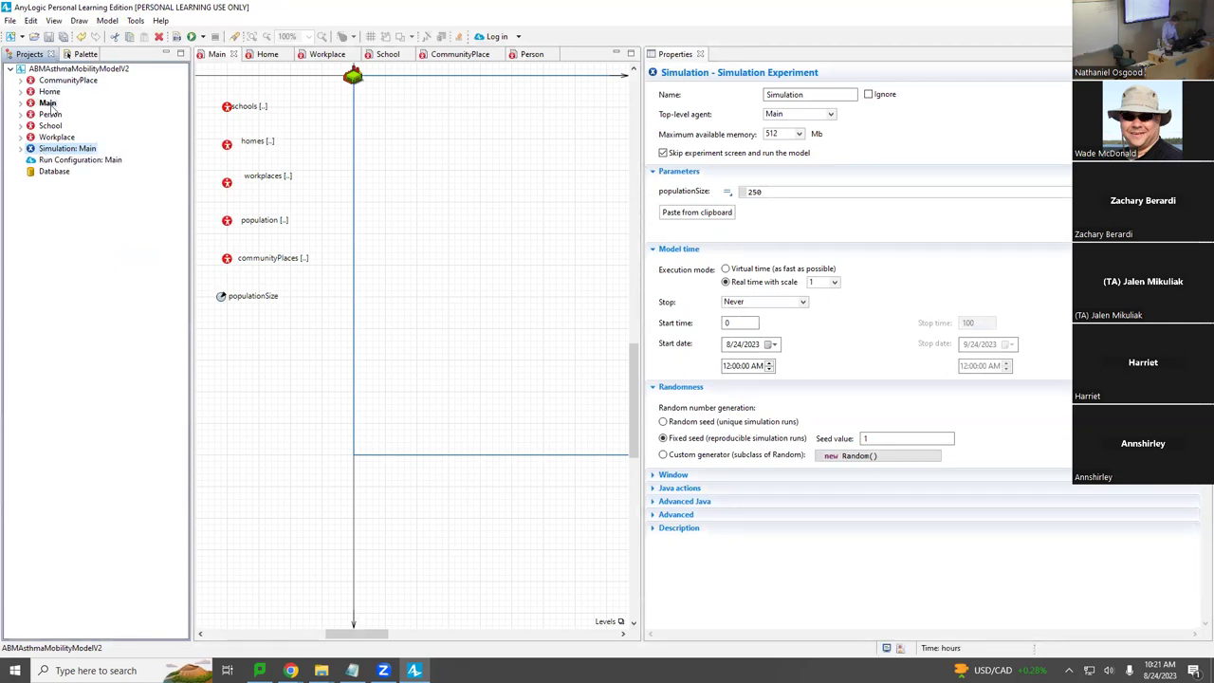
Step: Review Main's layout type and the homes population's initial X and Y expressions
click(47, 102)
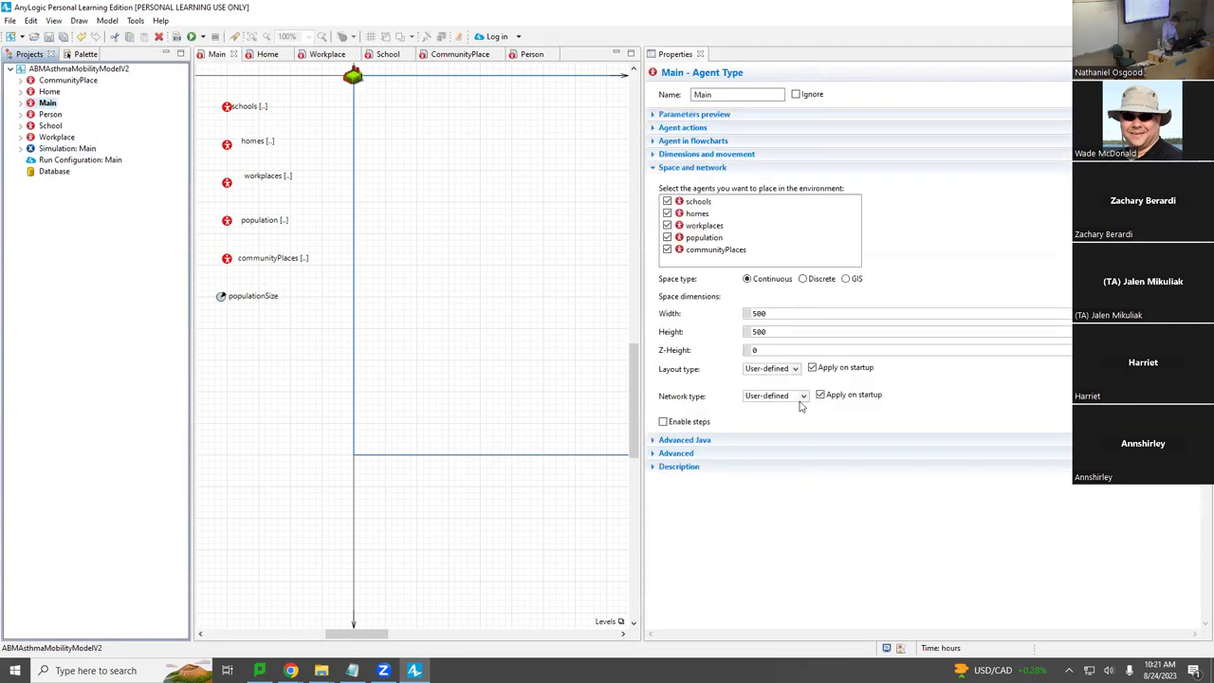
click(765, 369)
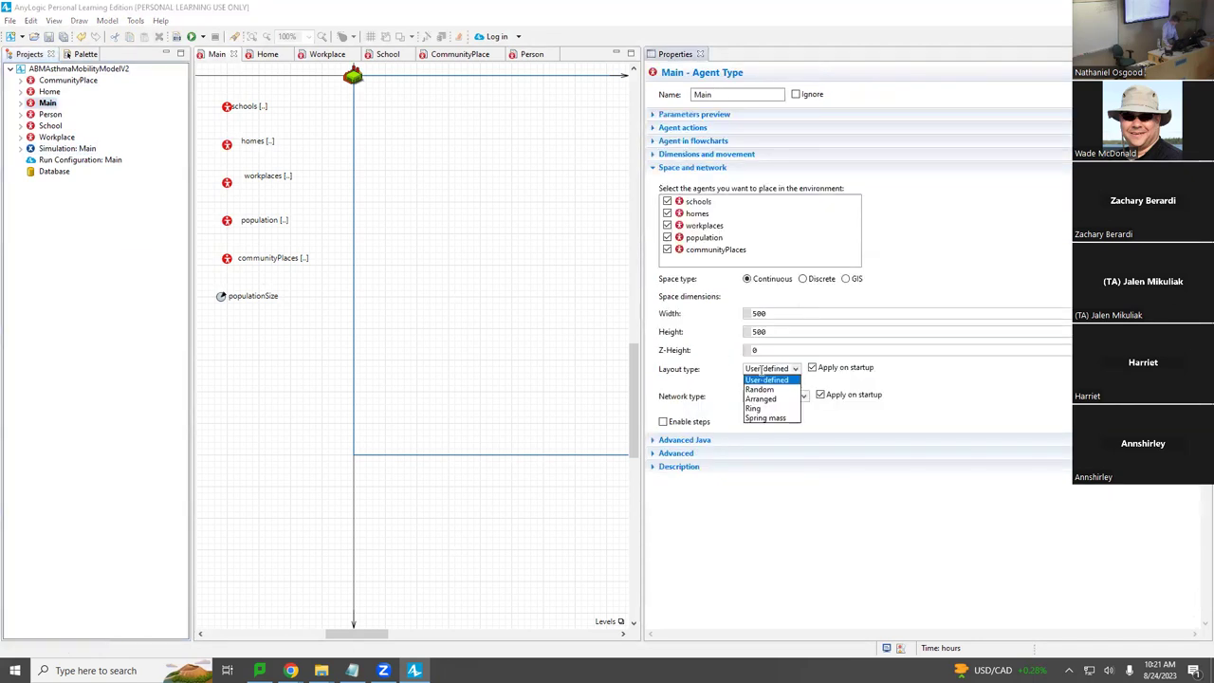
click(766, 380)
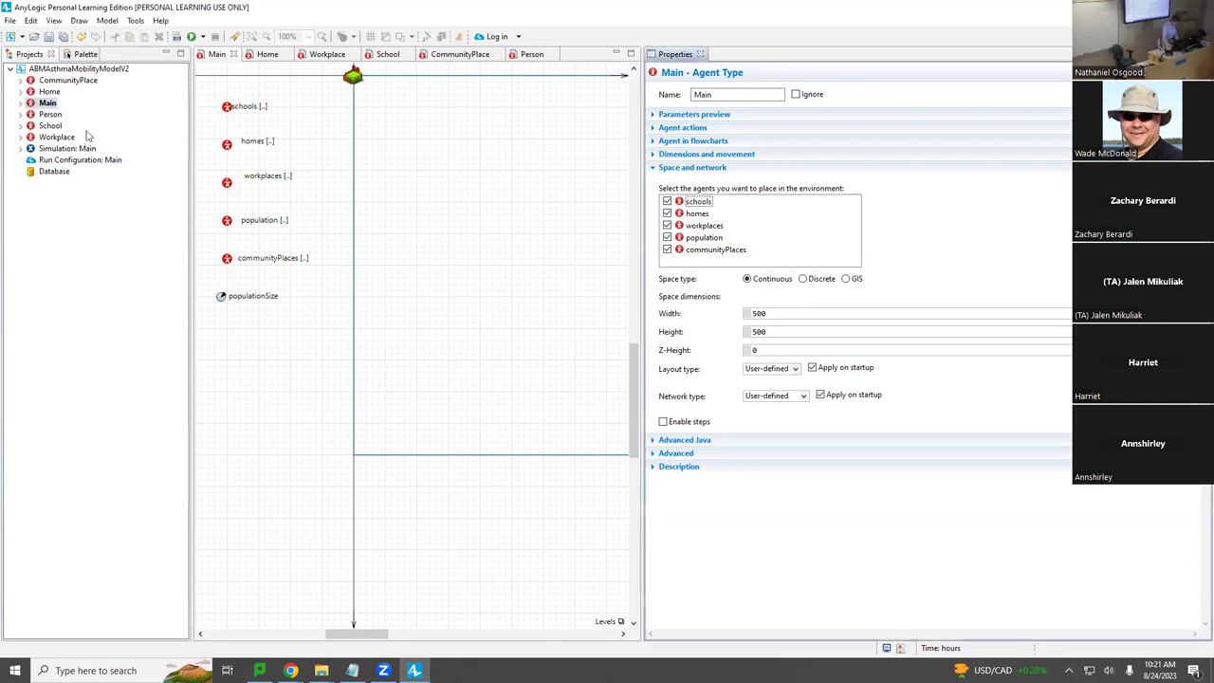
click(228, 146)
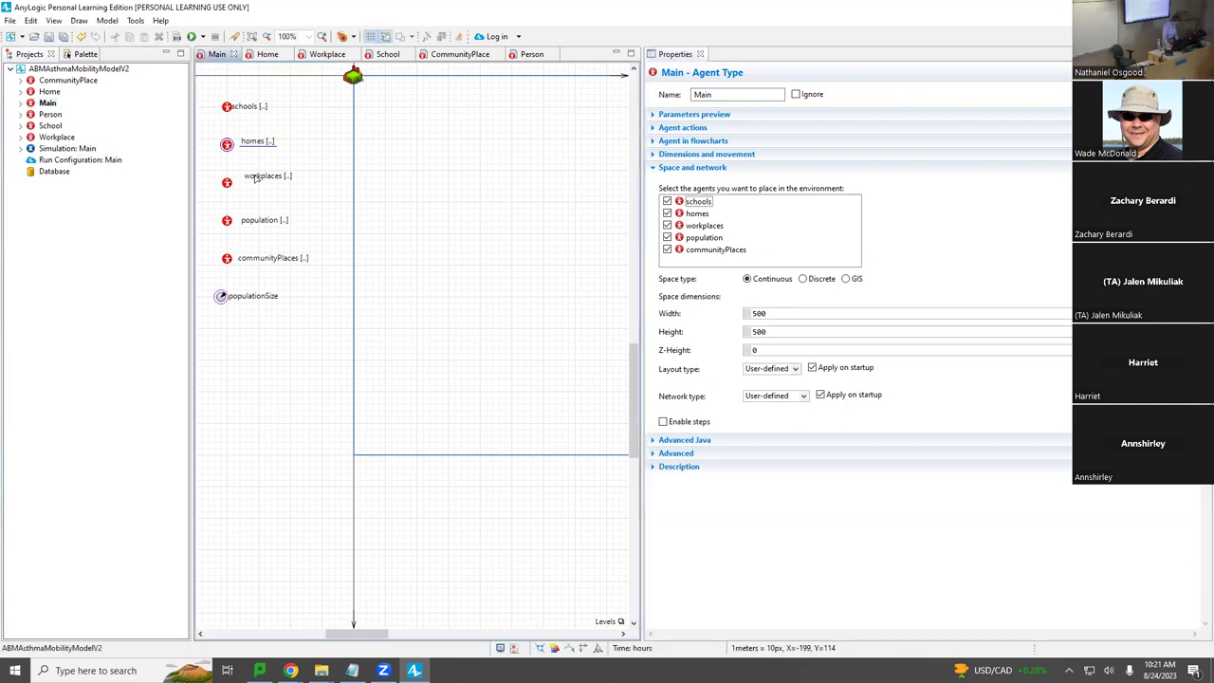
drag(871, 268, 643, 232)
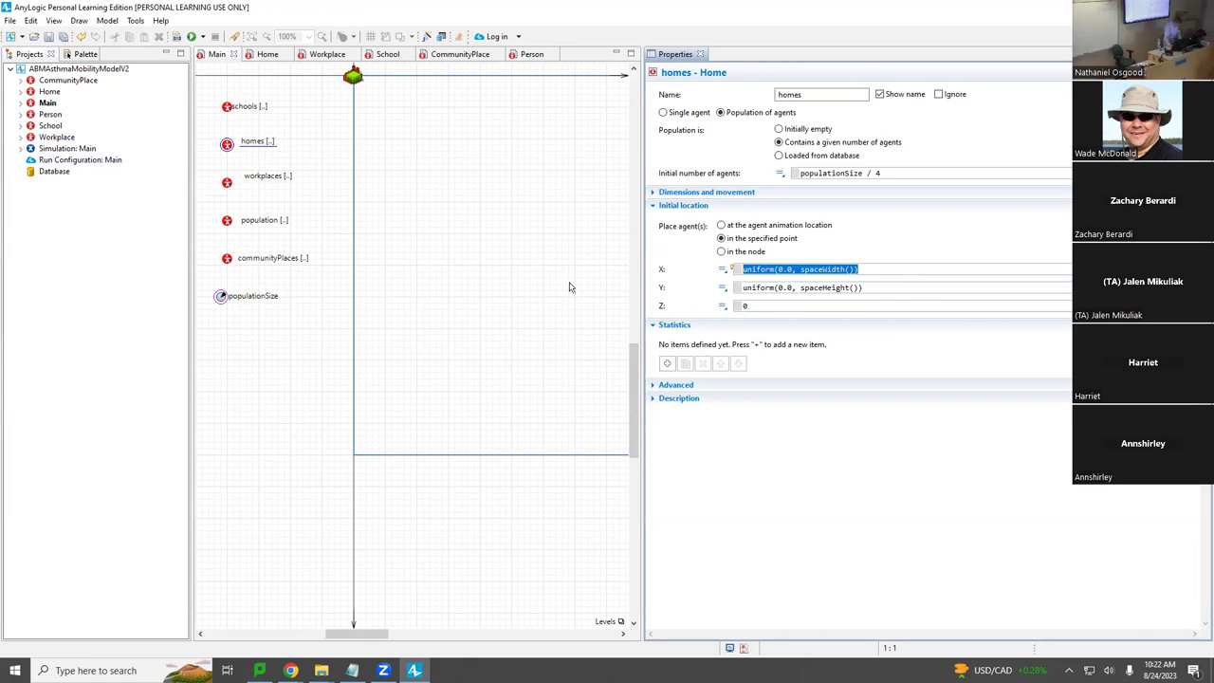
drag(912, 265, 666, 266)
drag(861, 268, 713, 262)
click(876, 267)
key(shift+Left)
key(shift+Left)
key(shift+Left)
key(shift+Left)
key(shift+Left)
key(shift+Left)
key(shift+Left)
key(shift+Left)
key(shift+Left)
key(shift+Left)
key(shift+Left)
key(shift+Left)
key(shift+Left)
key(shift+Left)
key(shift+Left)
key(shift+Left)
key(shift+Left)
key(shift+Left)
key(shift+Left)
key(shift+Left)
drag(871, 269, 743, 270)
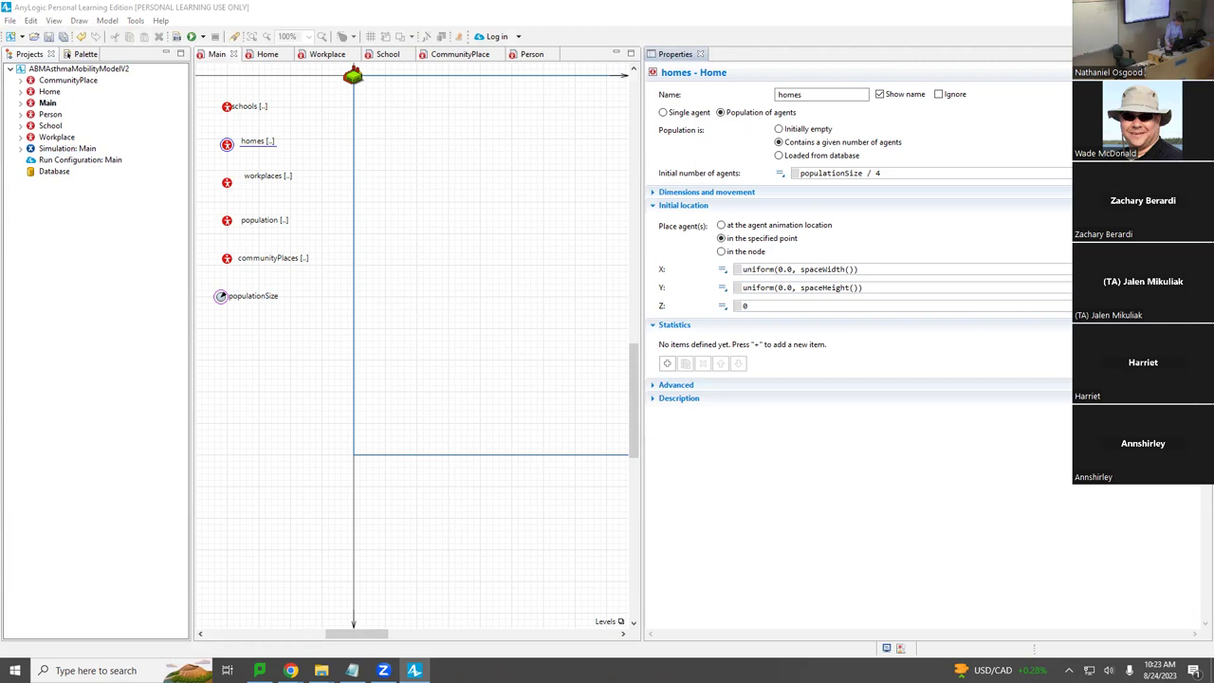
click(953, 287)
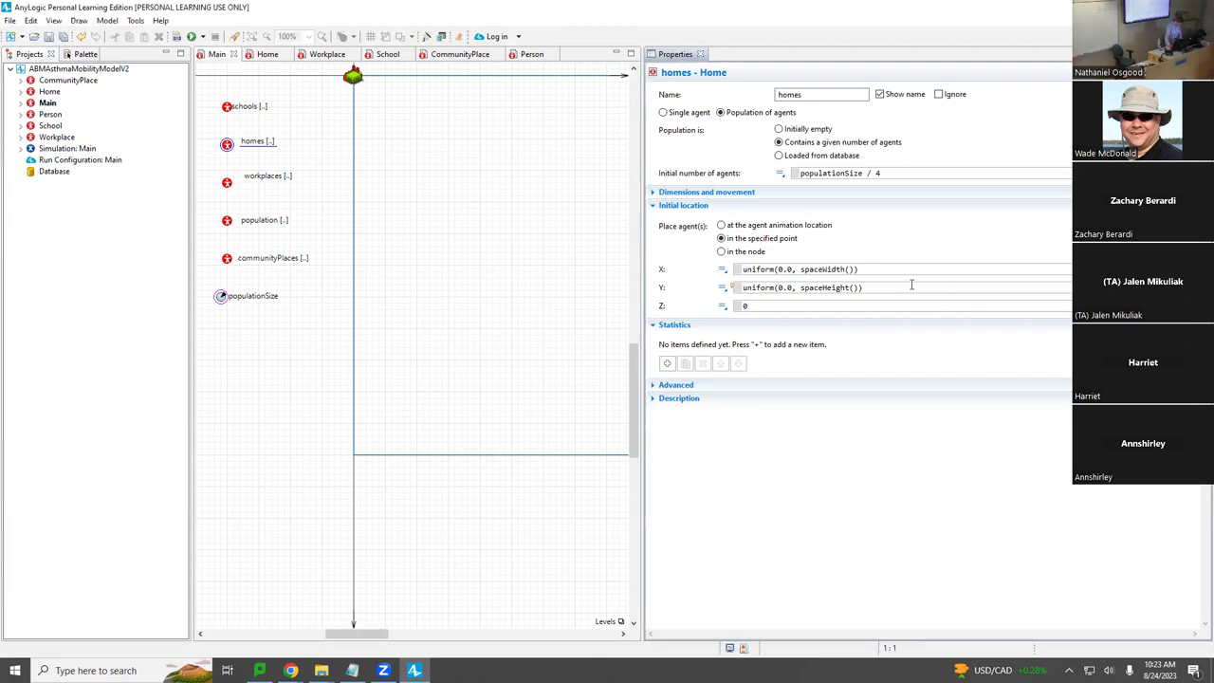
key(shift+Home)
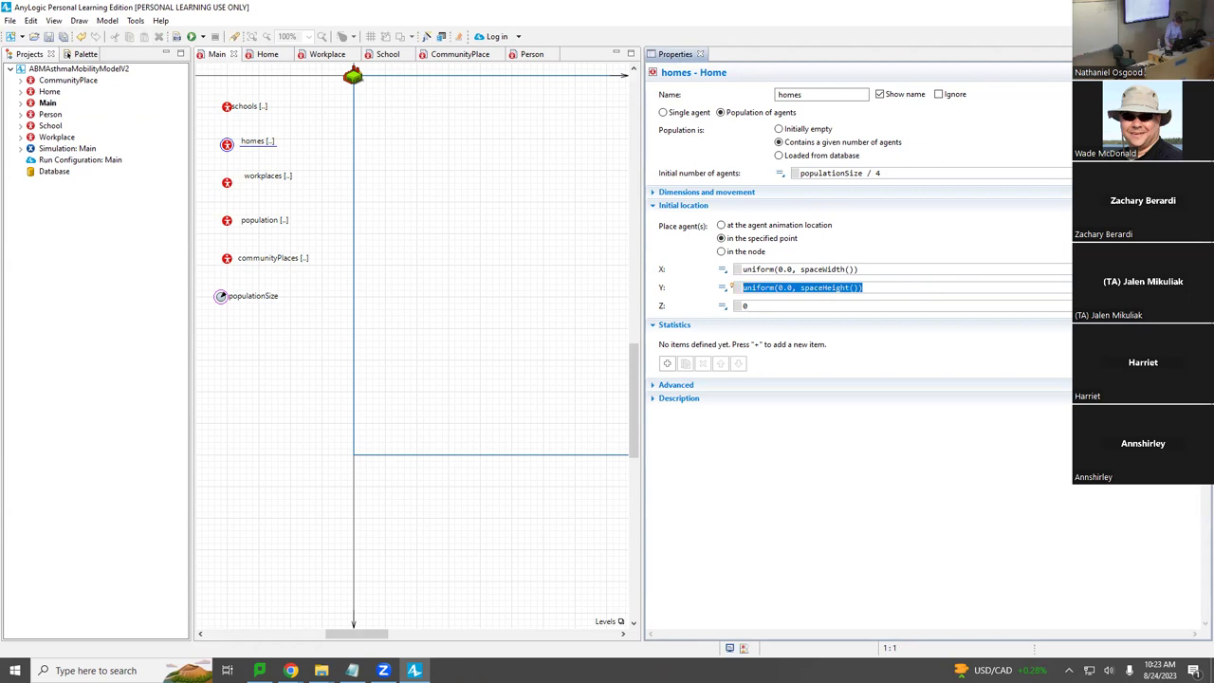
key(Escape)
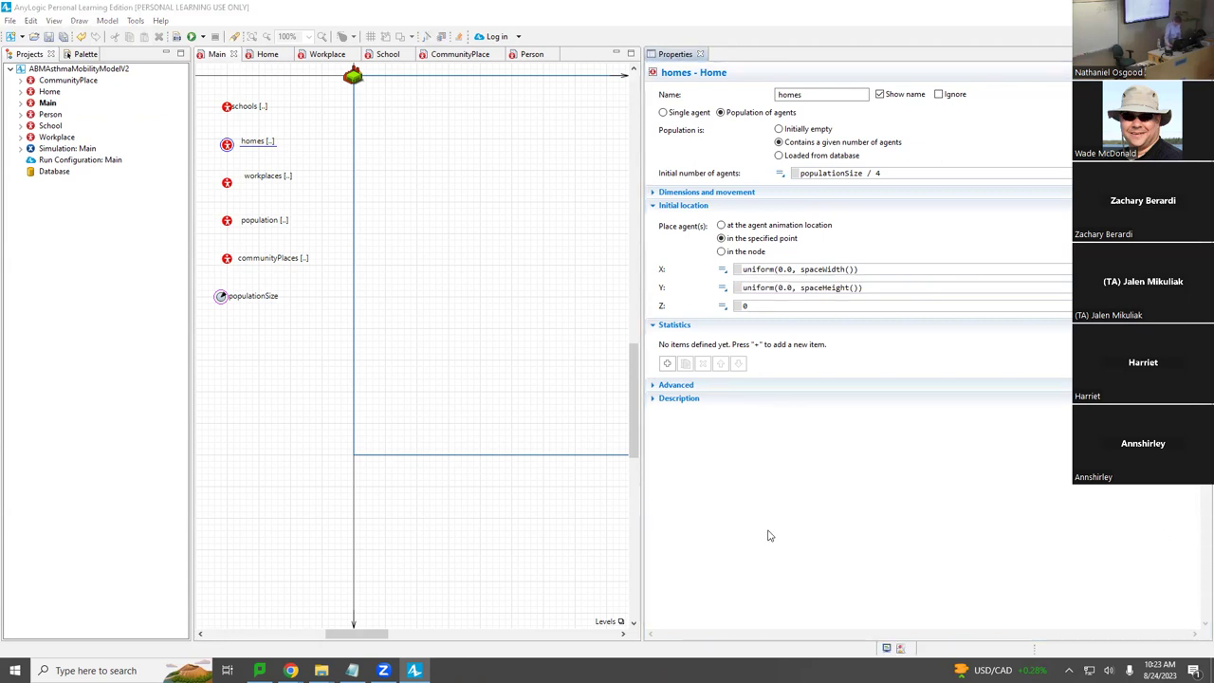
Step: Place the schools population's agents initially in the specified point, copying the homes population's X expression uniform(0.0, spaceWidth()) into its X
drag(865, 270, 745, 270)
key(ctrl+c)
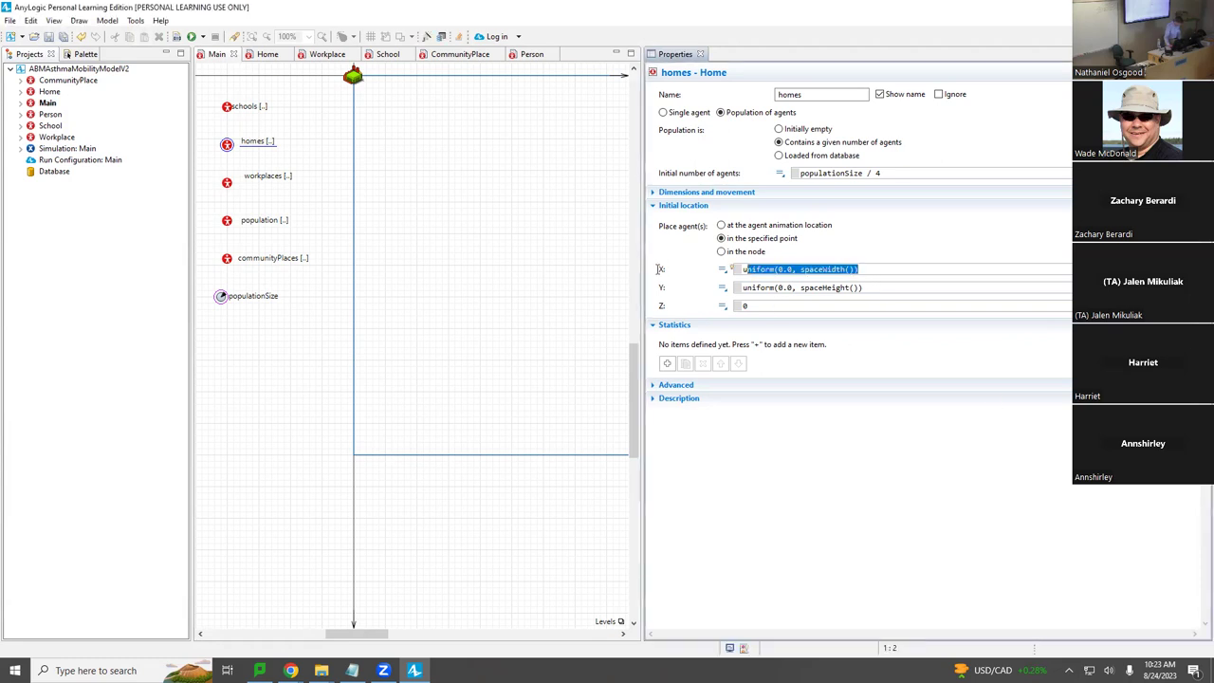
click(231, 105)
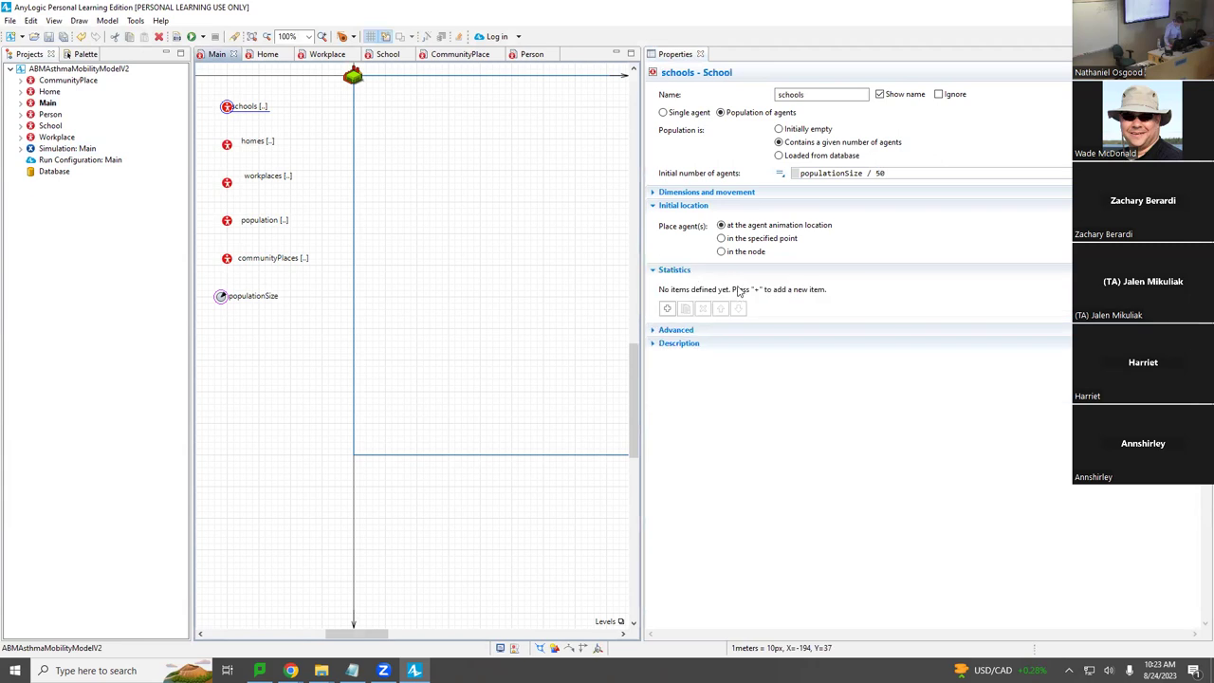
click(723, 238)
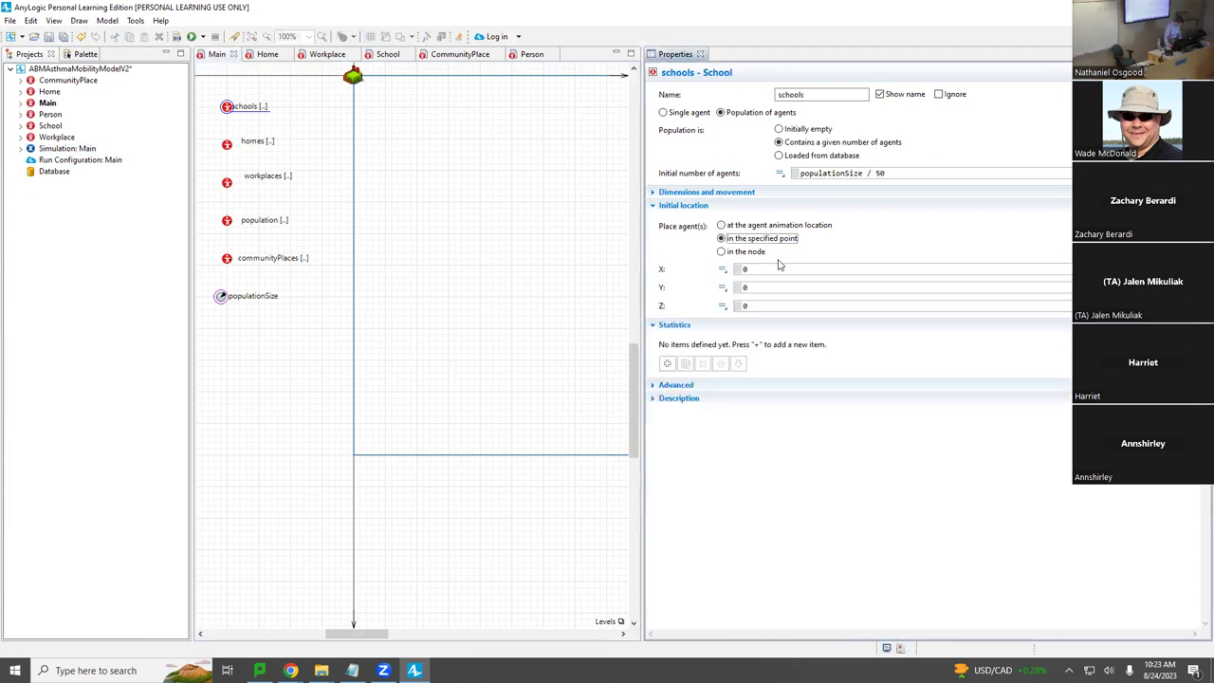
double_click(758, 269)
key(ctrl+v)
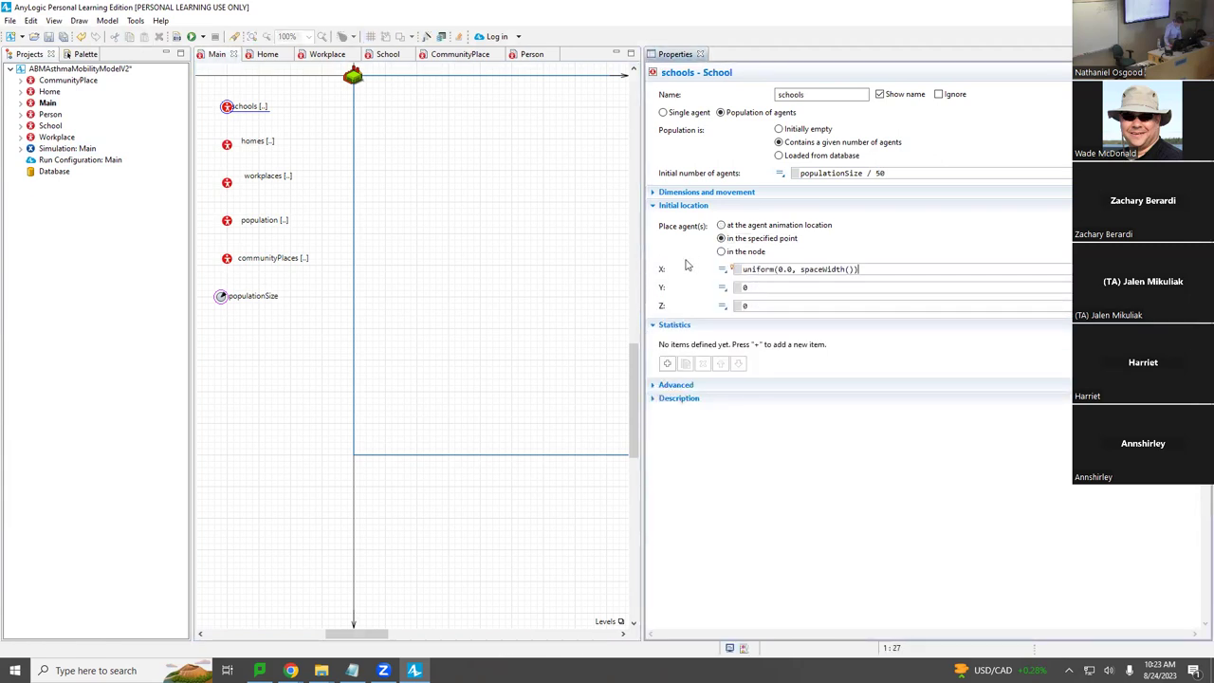
Step: Place the workplaces population's agents initially in the specified point, with X set to uniform(0.0, spaceWidth())
click(227, 186)
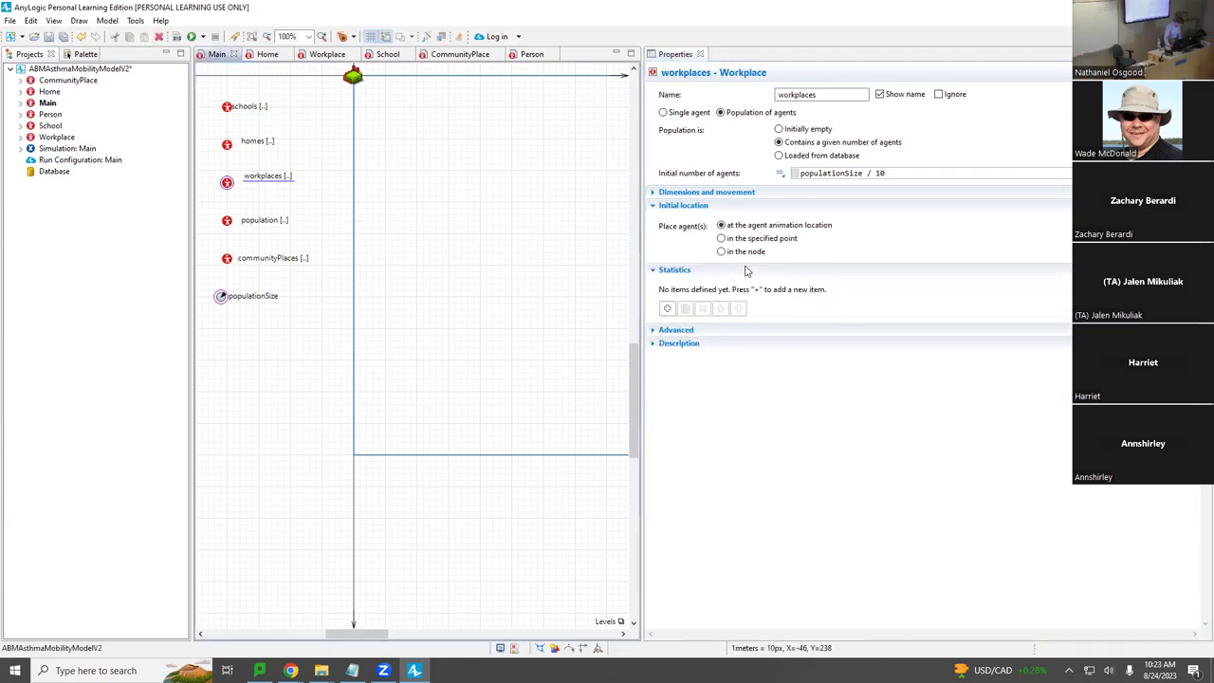
click(724, 242)
double_click(763, 273)
key(ctrl+v)
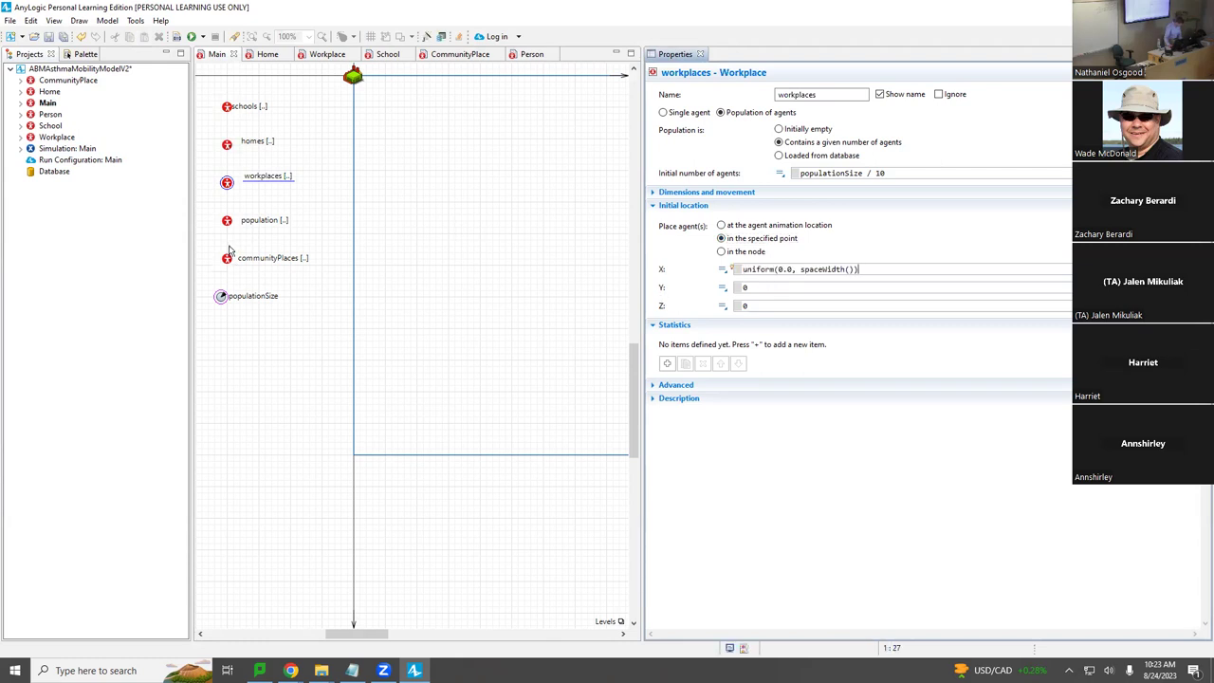
Step: Place the communityPlaces population's agents initially in the specified point, with X set to uniform(0.0, spaceWidth()), and save the model
click(350, 274)
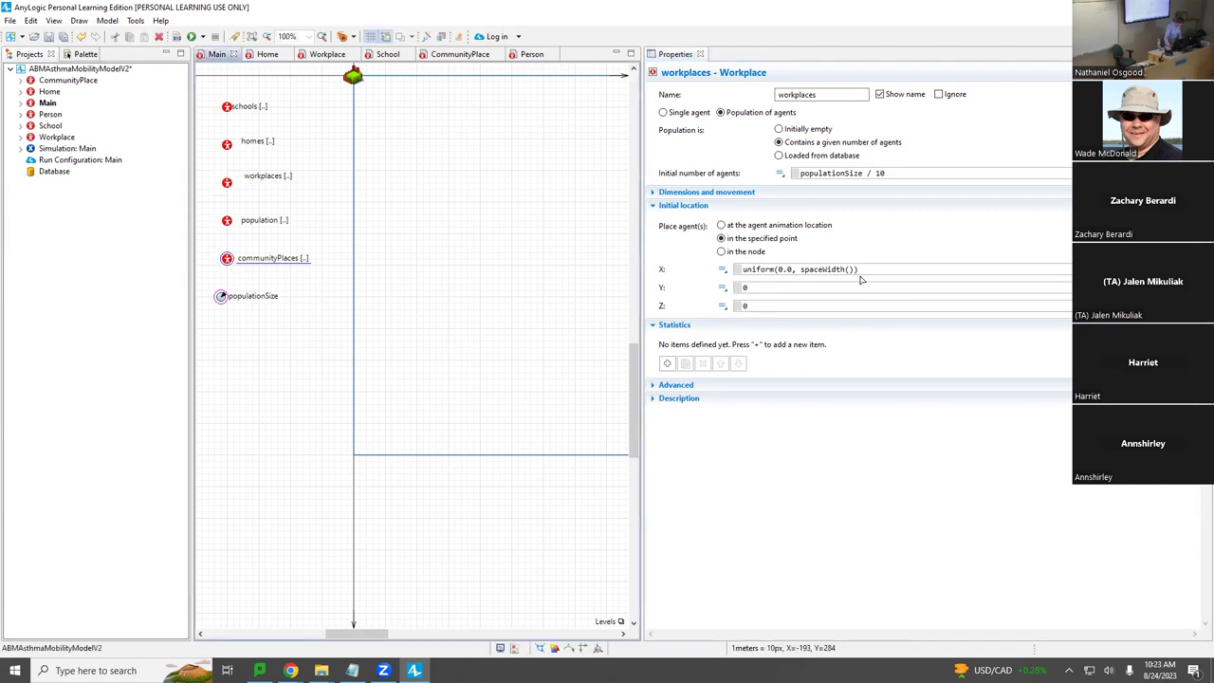
click(751, 240)
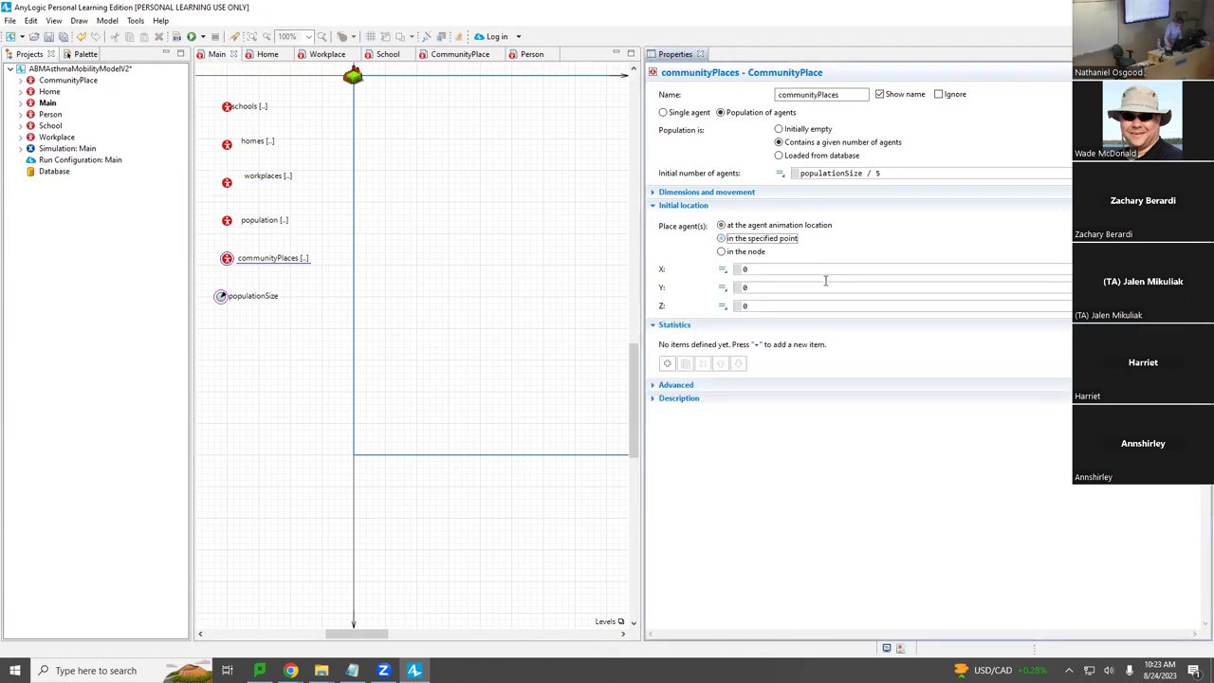
key(Tab)
key(ctrl+v)
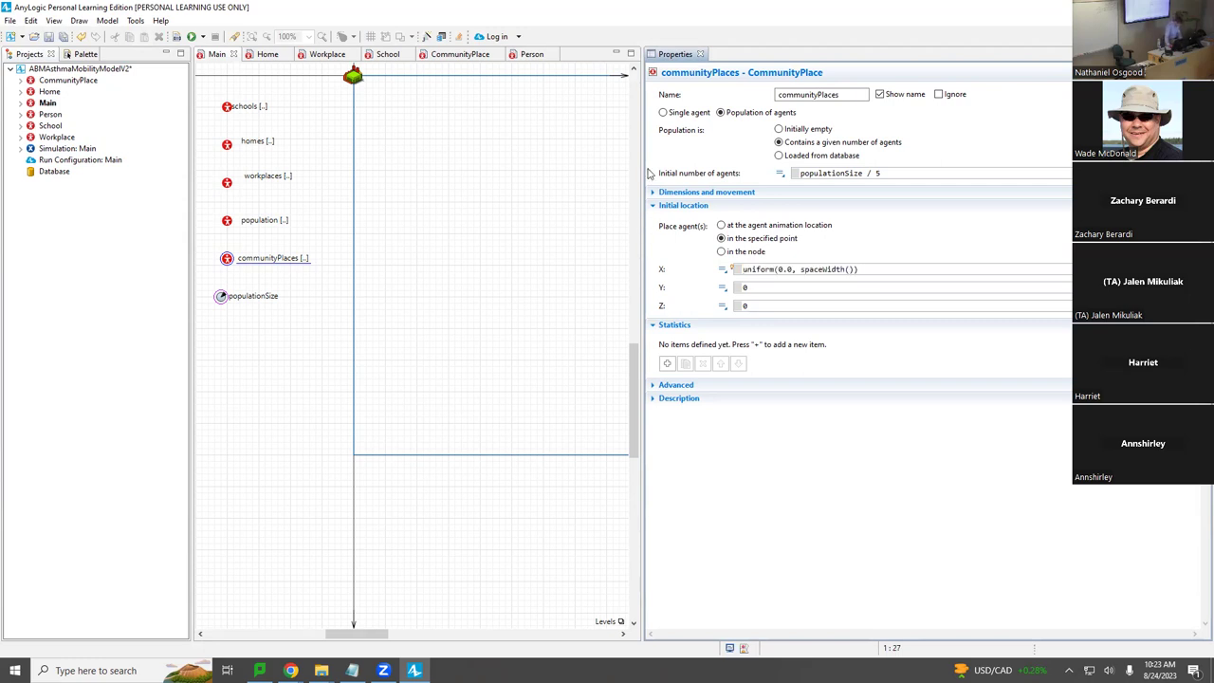
key(ctrl+s)
Step: Copy the homes population's initial Y expression uniform(0.0, spaceHeight()) into the schools population's initial Y
click(228, 144)
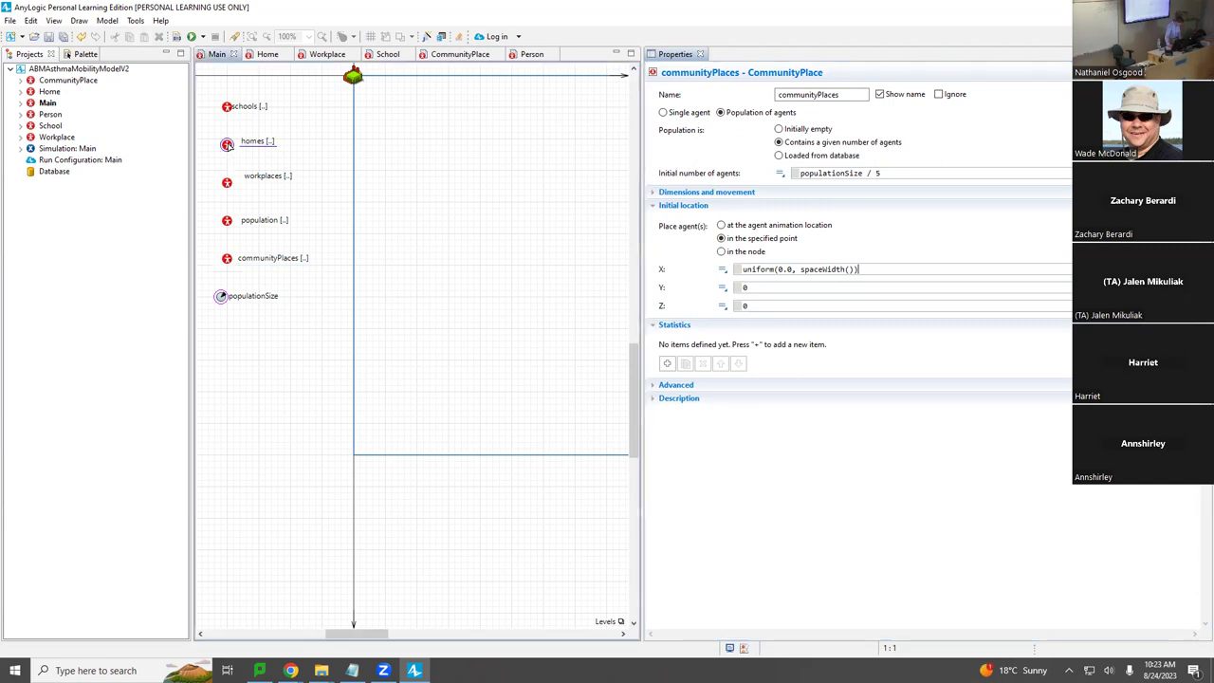
triple_click(870, 287)
key(ctrl+c)
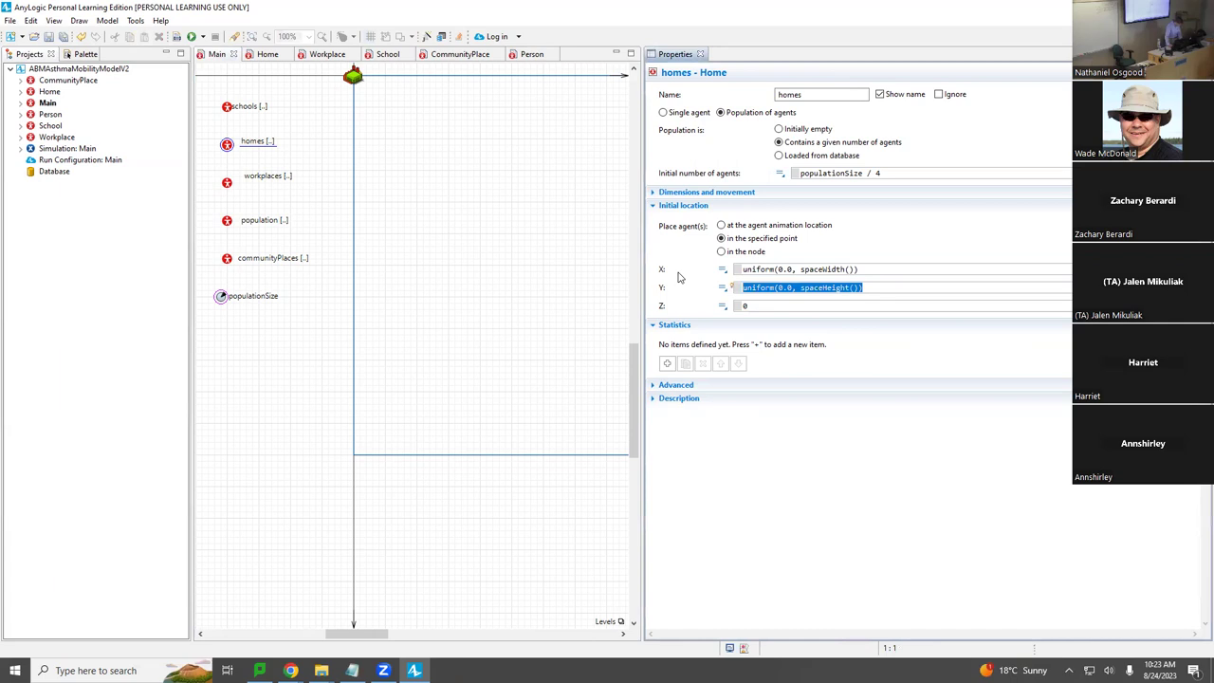
click(227, 107)
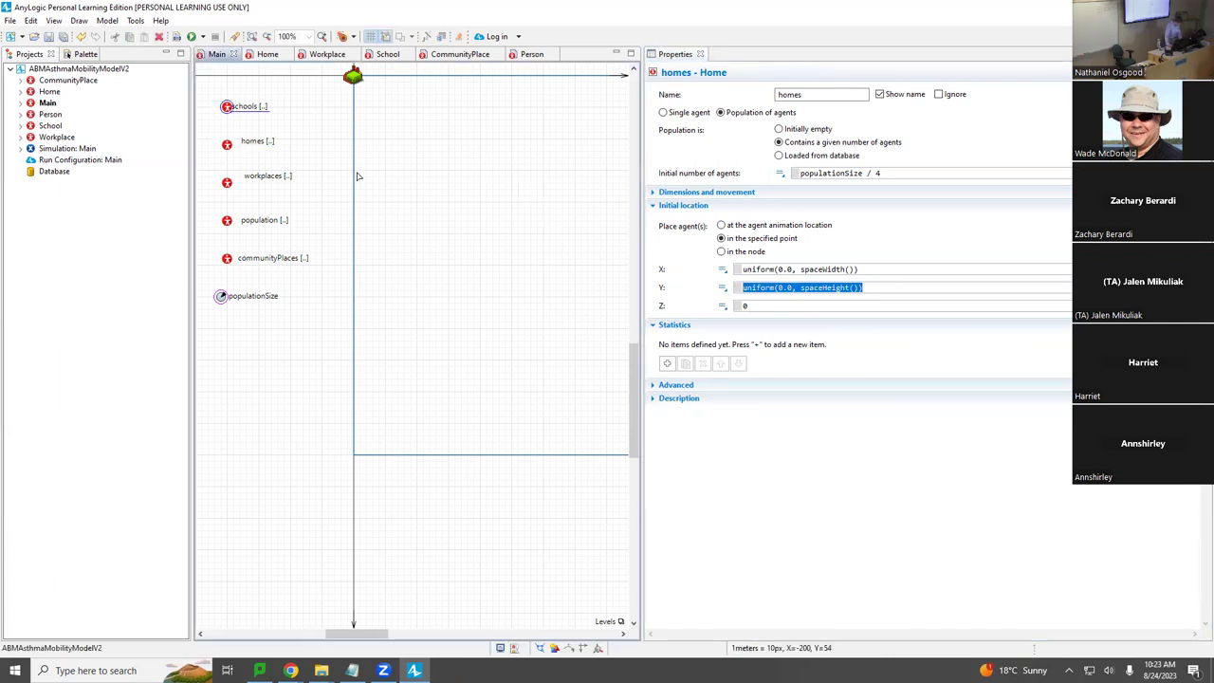
triple_click(809, 287)
key(ctrl+v)
click(721, 239)
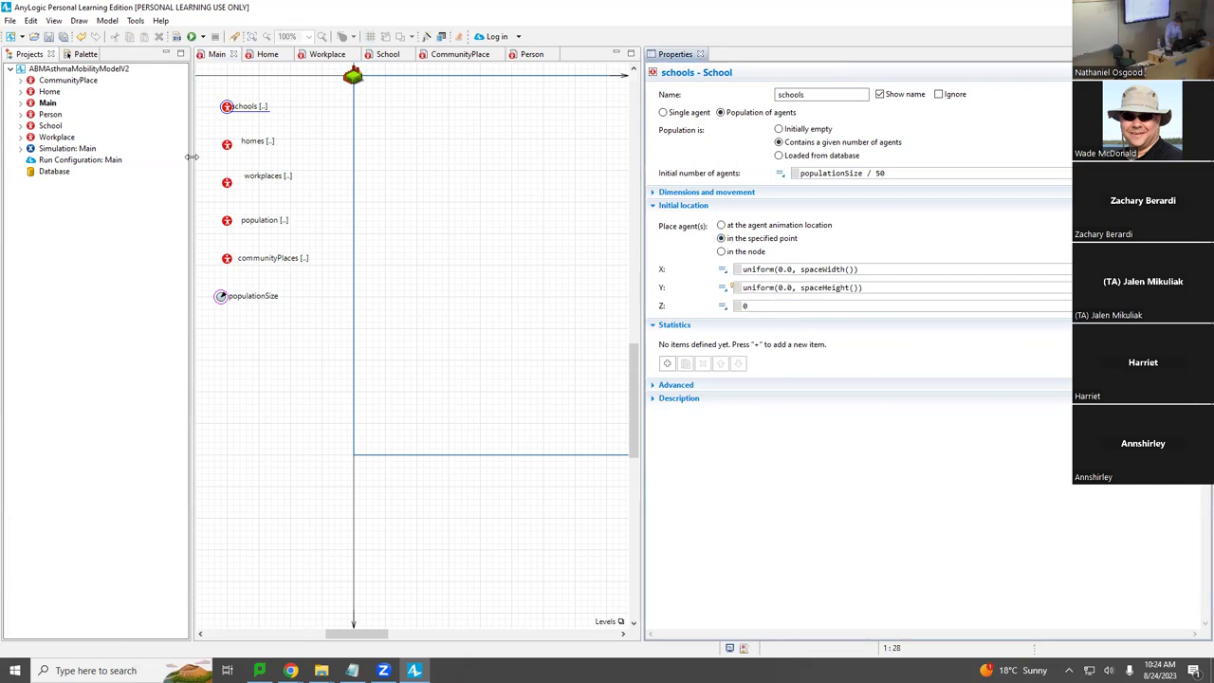
Step: Set the initial Y of the workplaces and communityPlaces populations to uniform(0.0, spaceHeight()) and save the model
click(227, 183)
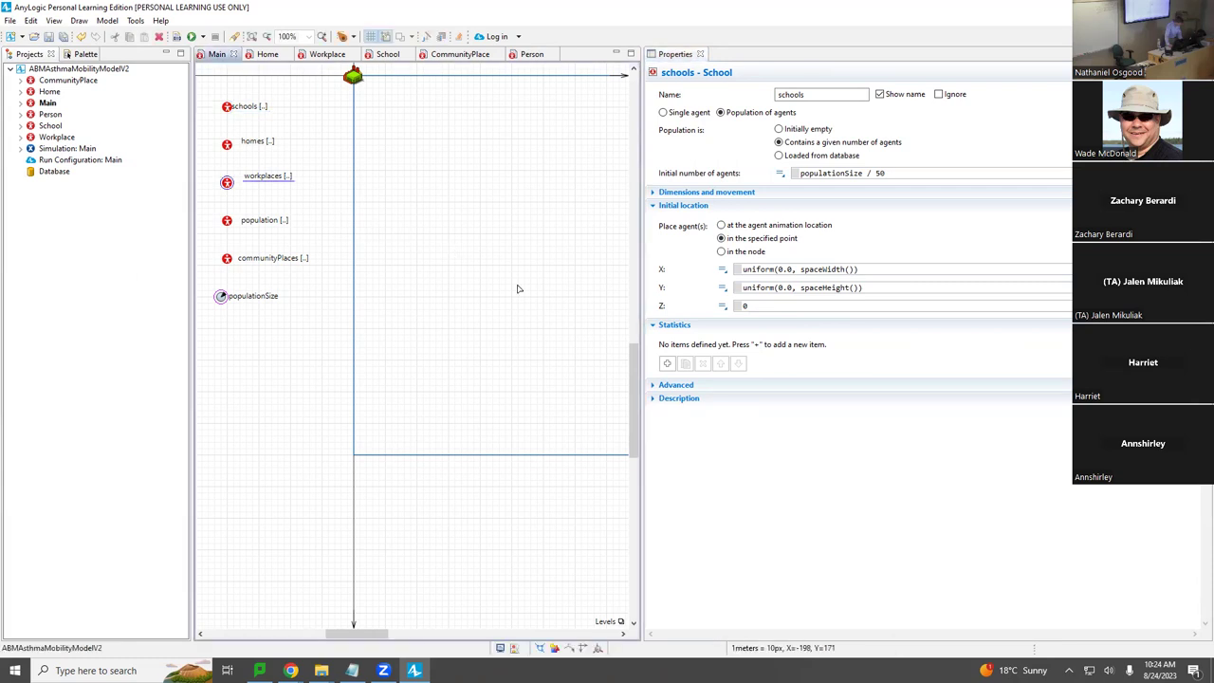
click(845, 291)
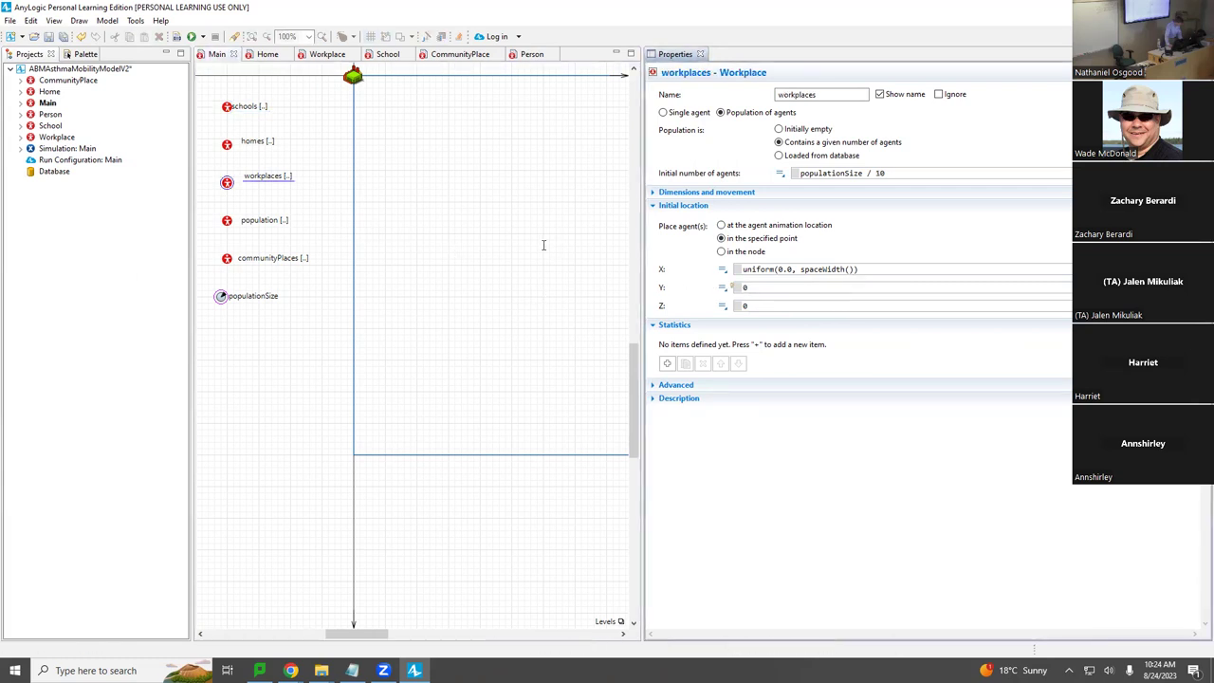
key(ctrl+v)
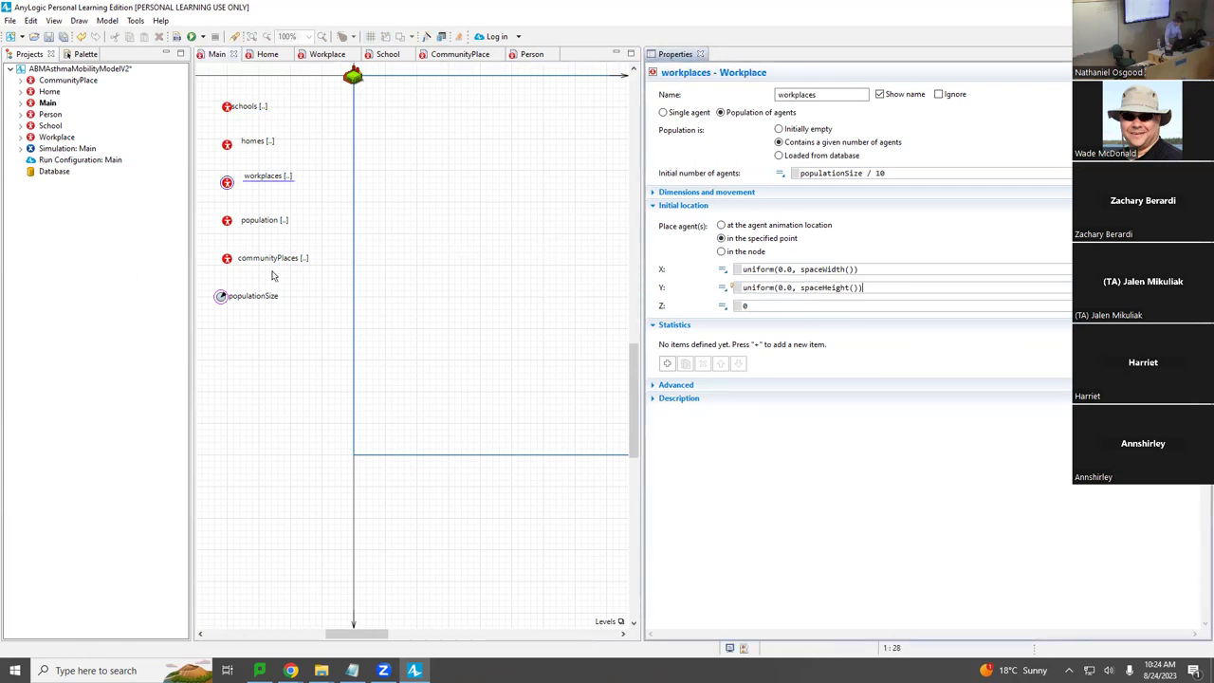
click(227, 258)
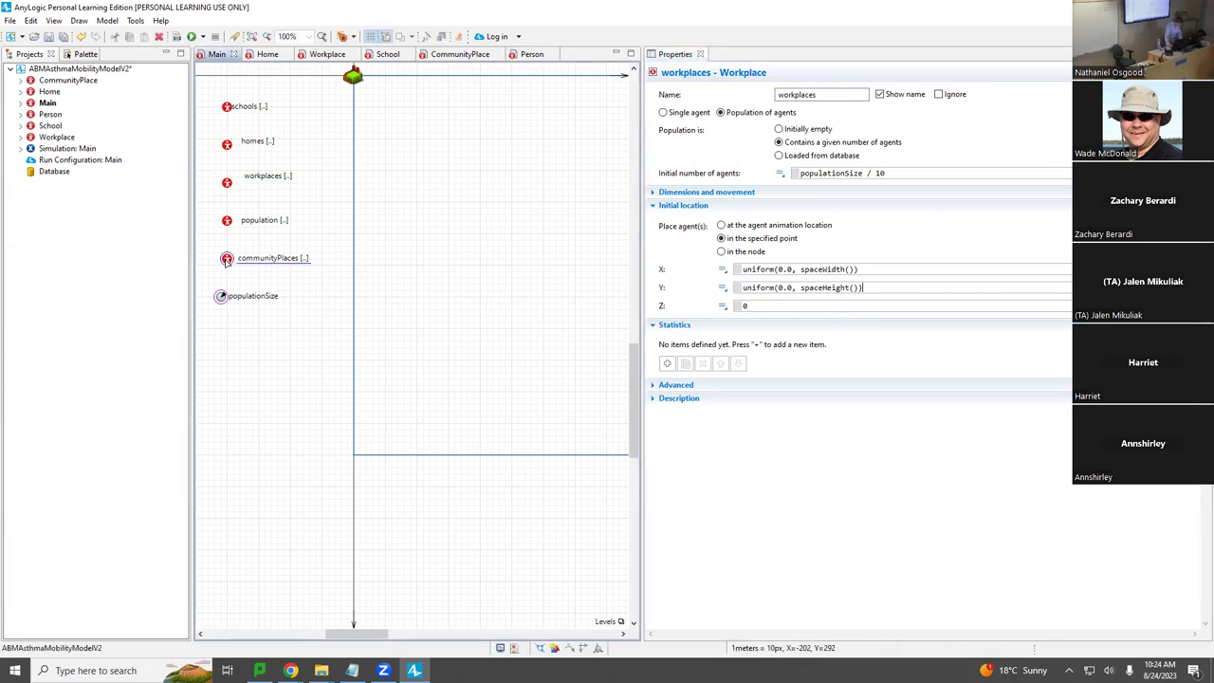
click(782, 286)
key(ctrl+v)
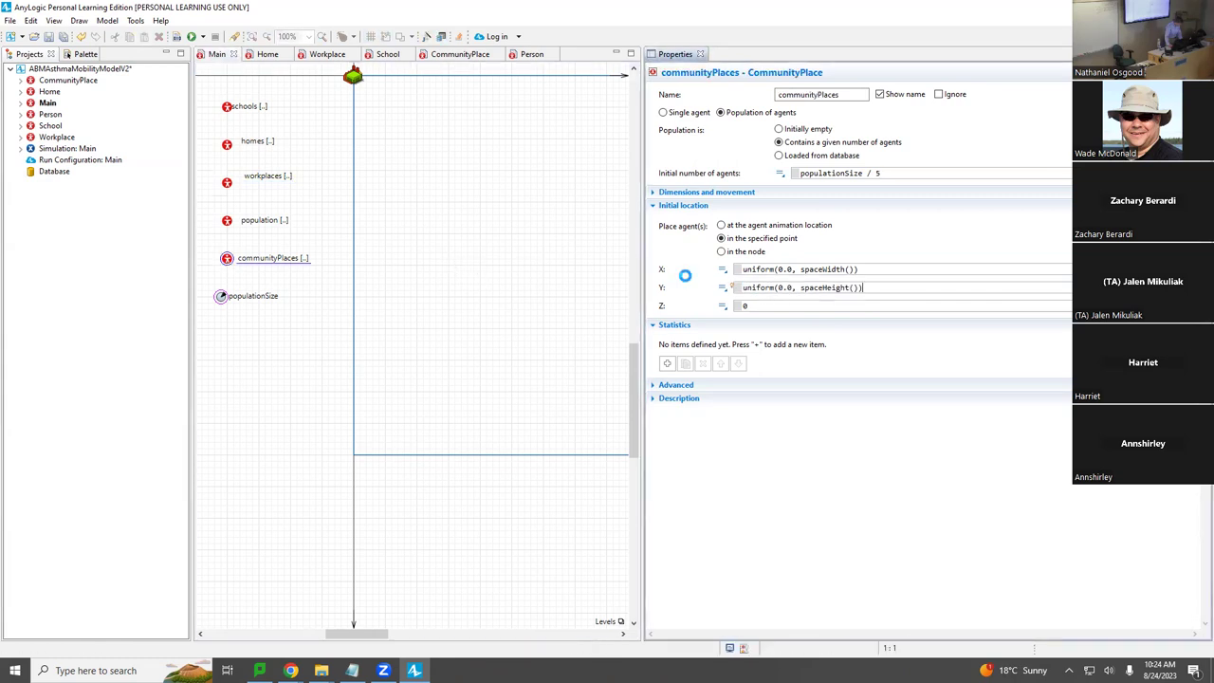
key(ctrl+s)
Step: Build the model to check it for errors, and save it
click(235, 111)
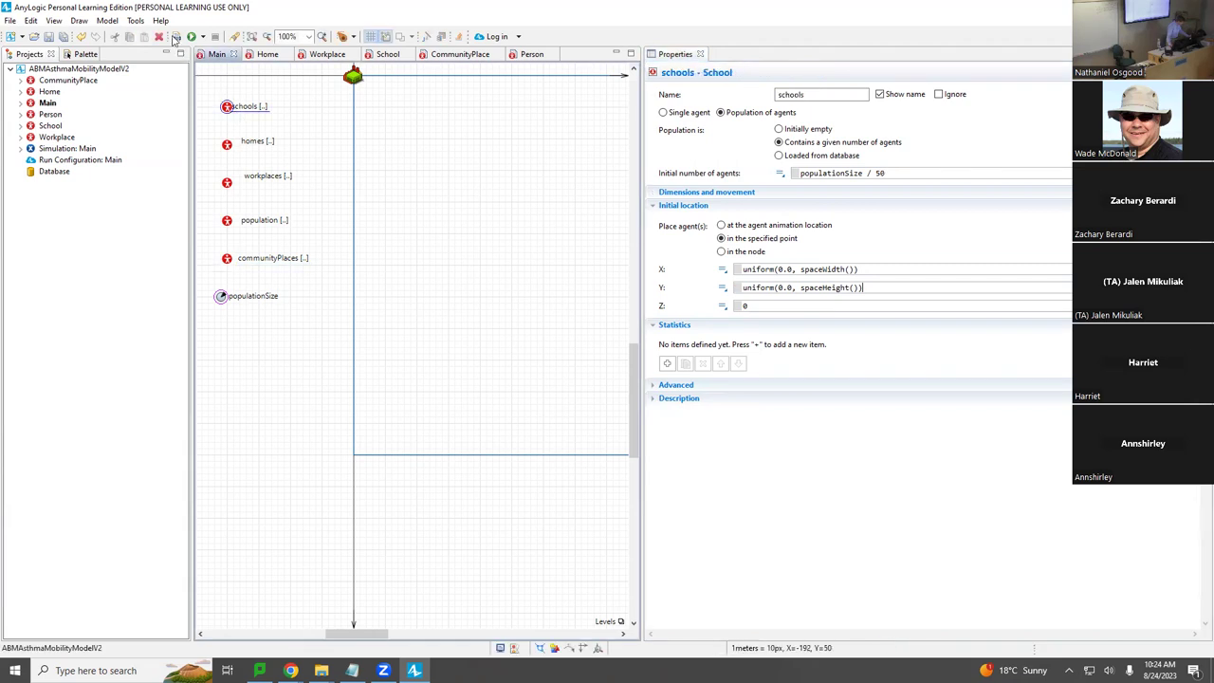
click(175, 37)
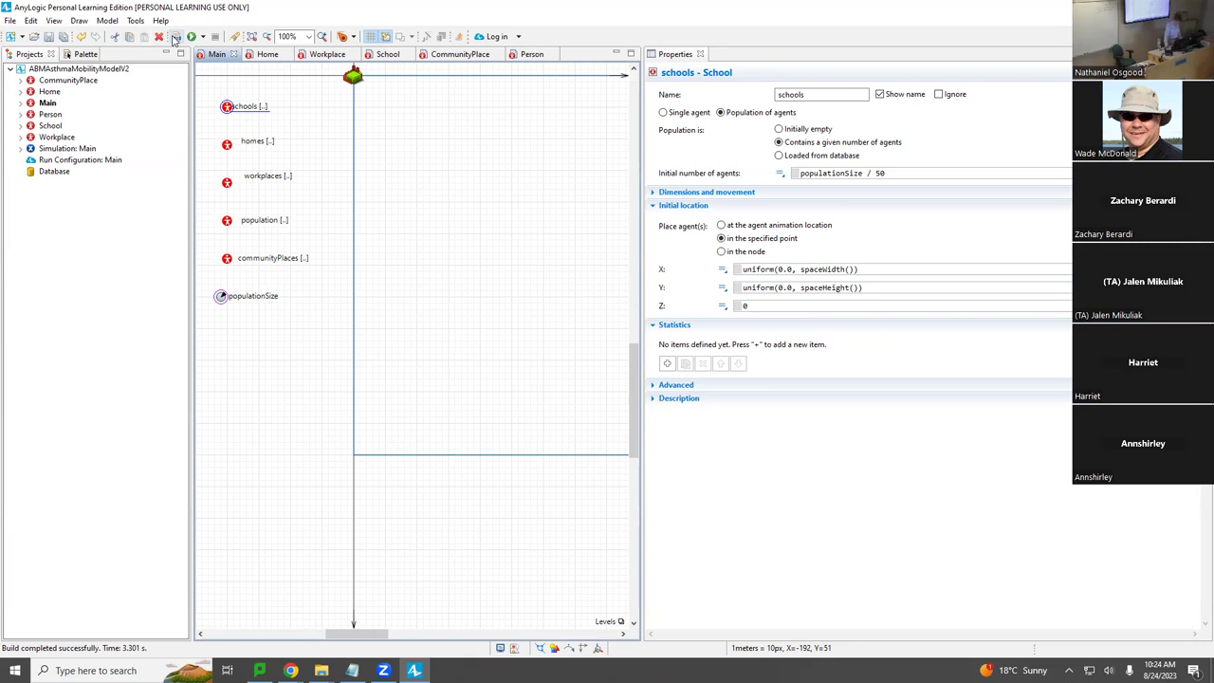
key(ctrl+s)
click(224, 102)
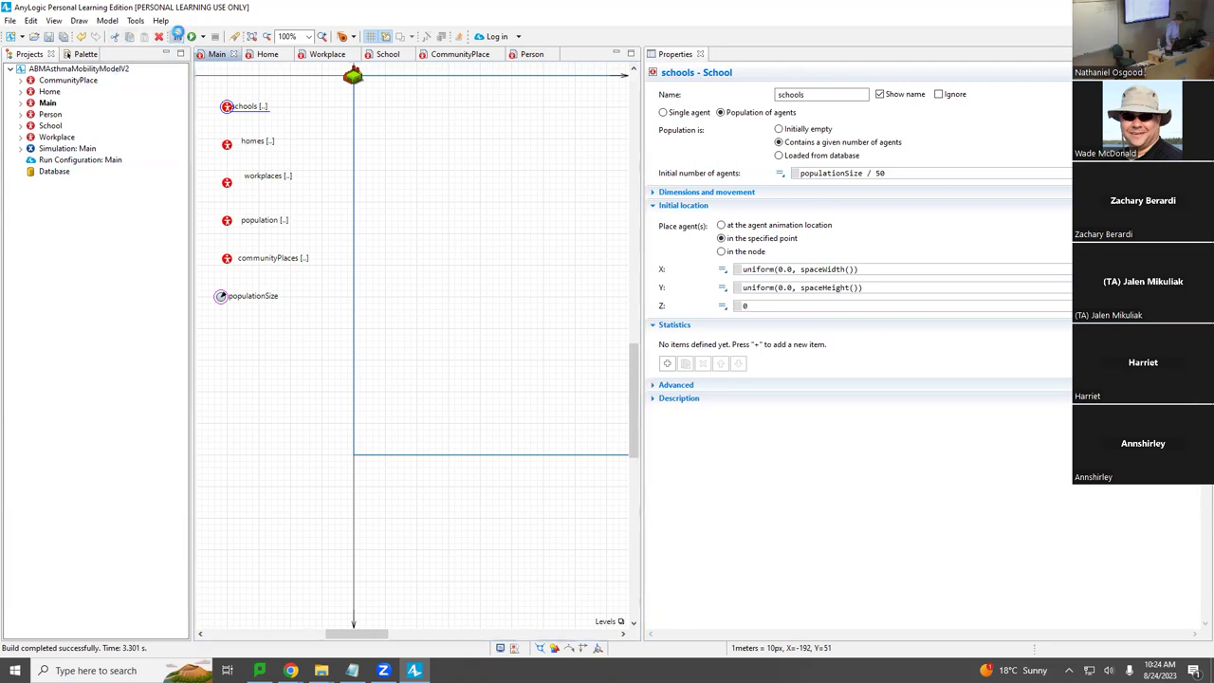
key(F7)
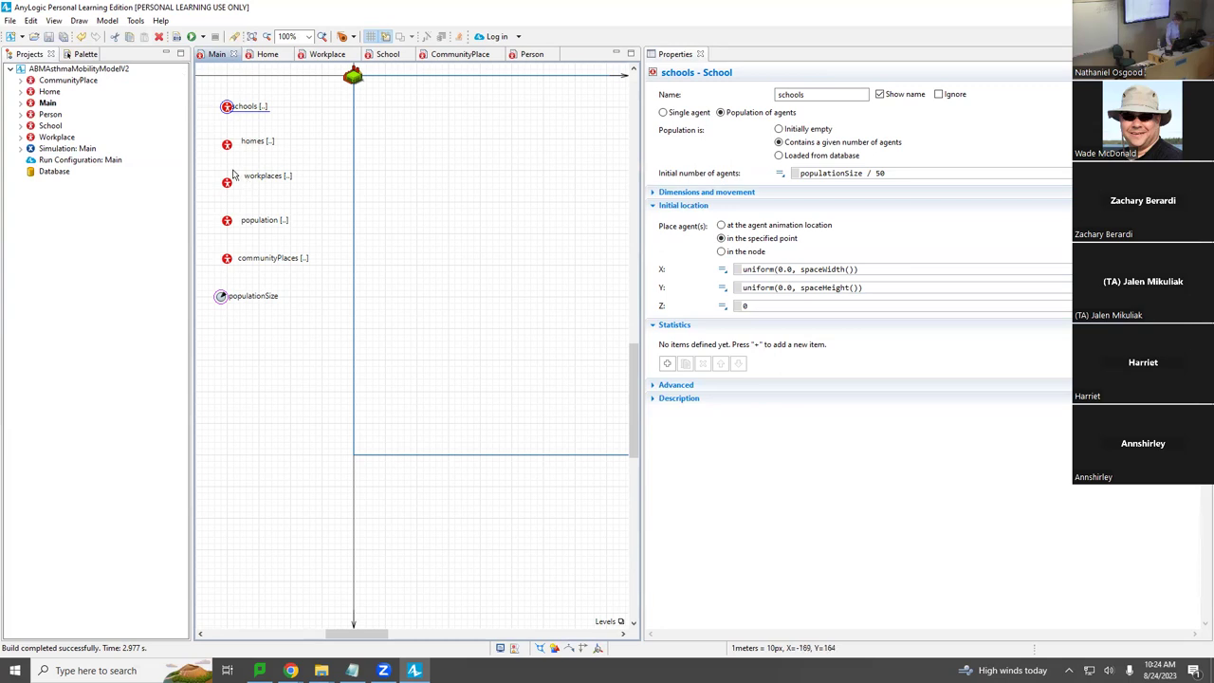
Step: Review the population's initial location expressions, run the Simulation experiment to check where all agents are placed, and close the run
click(228, 221)
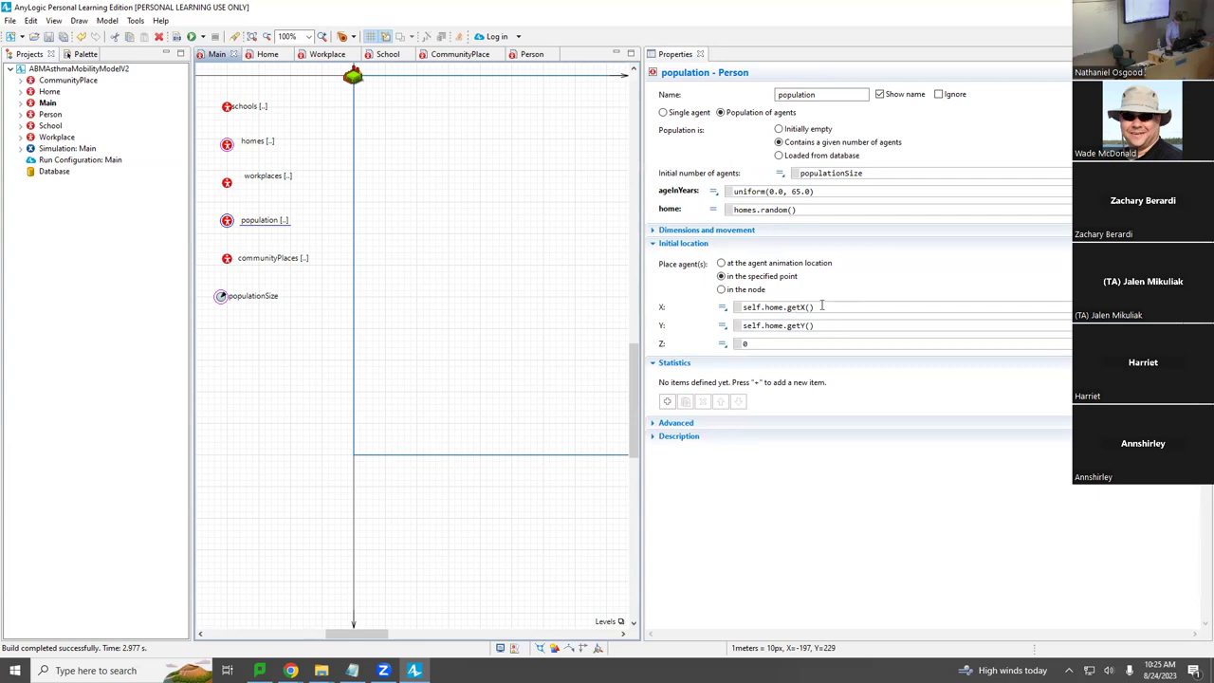
drag(818, 308, 738, 309)
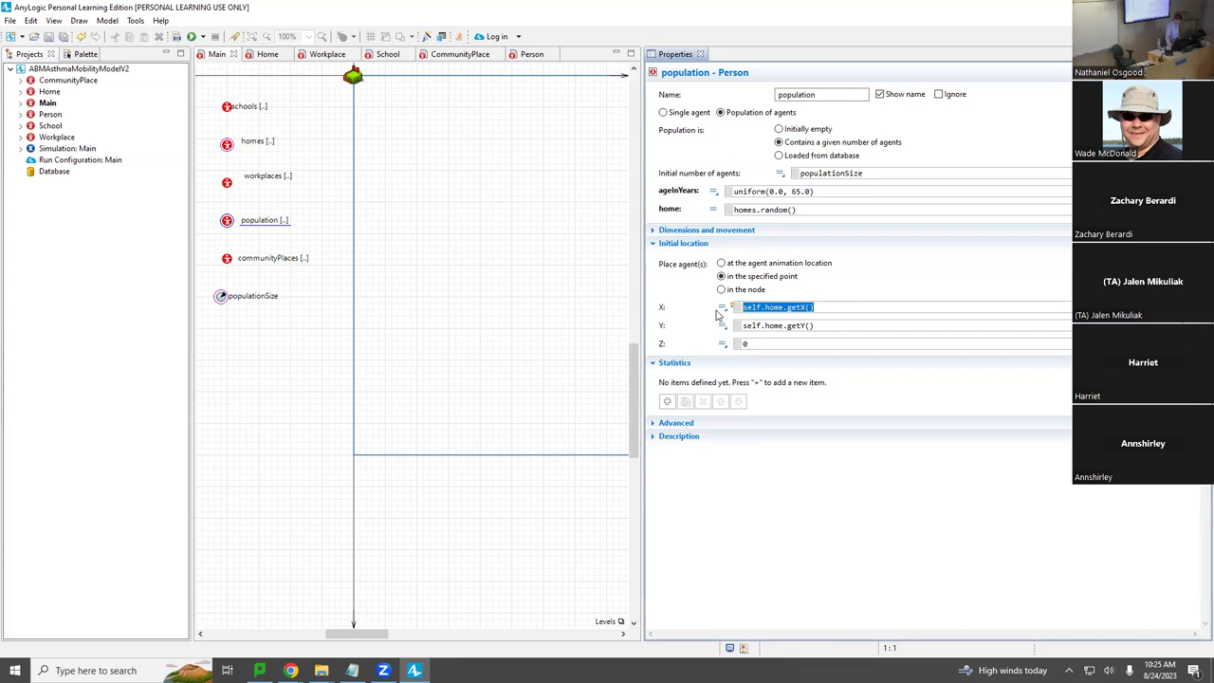
right_click(93, 147)
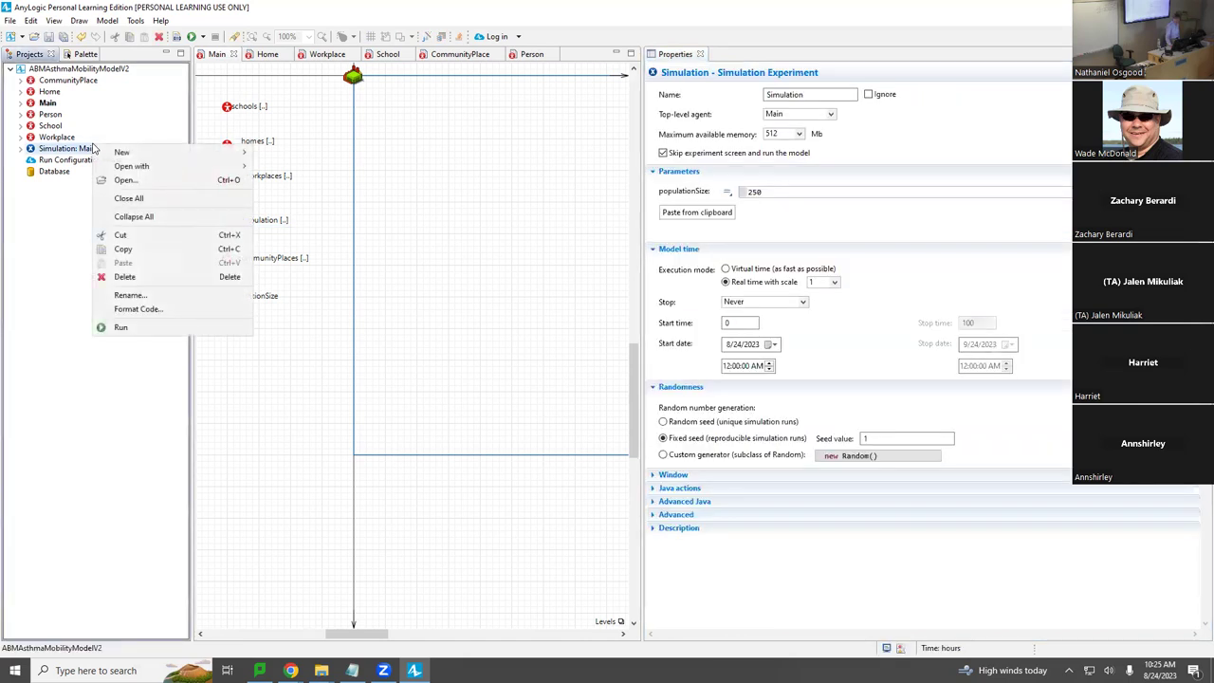
click(121, 328)
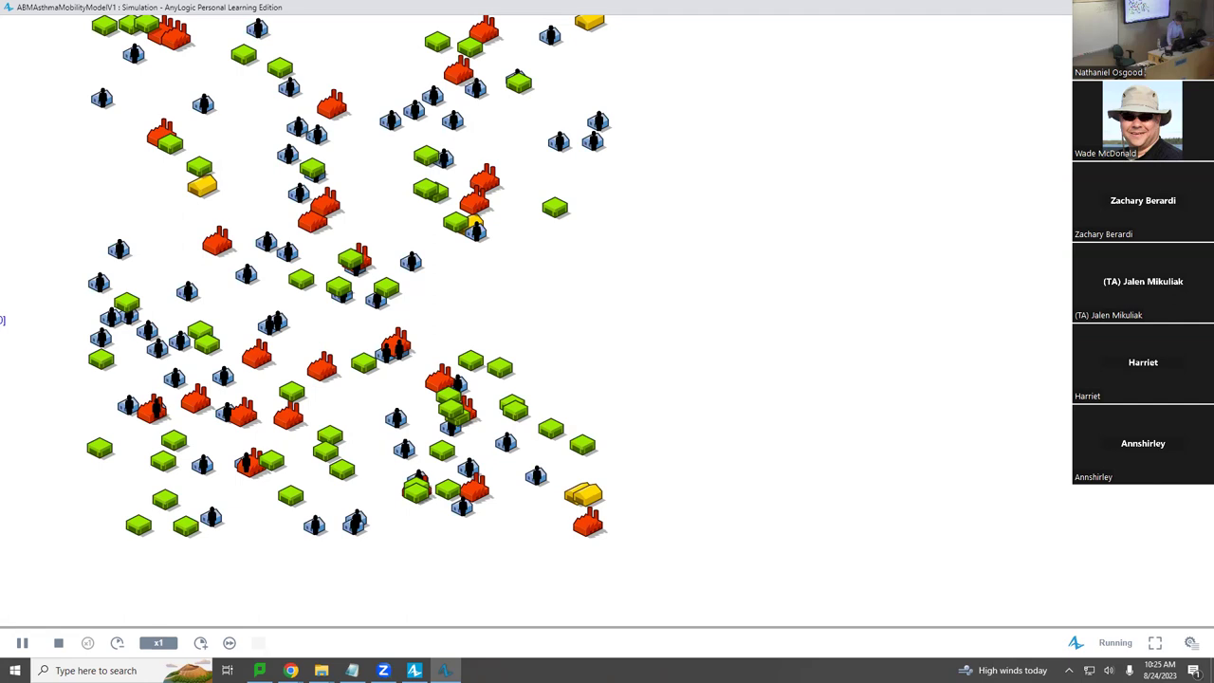
key(alt+F4)
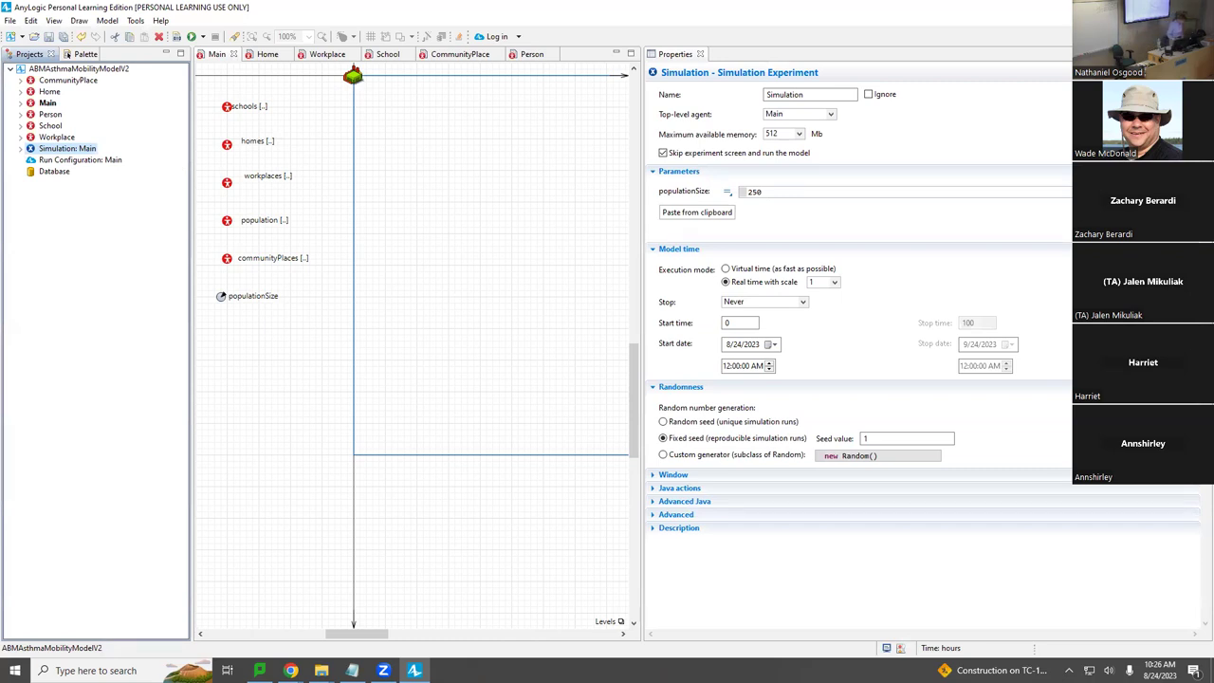
Step: Move the workplaces, homes and population labels in Main closer to their icons, undoing the accidental deletion of population
click(229, 183)
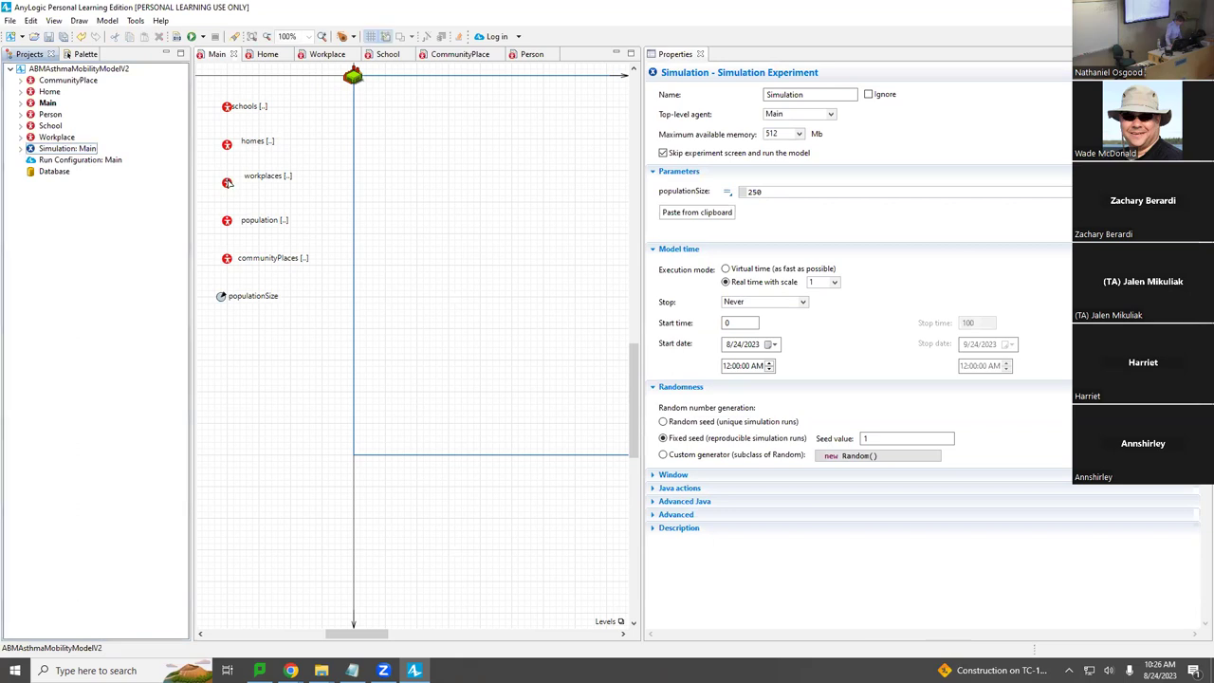
drag(254, 178, 248, 187)
click(254, 142)
drag(254, 150, 253, 160)
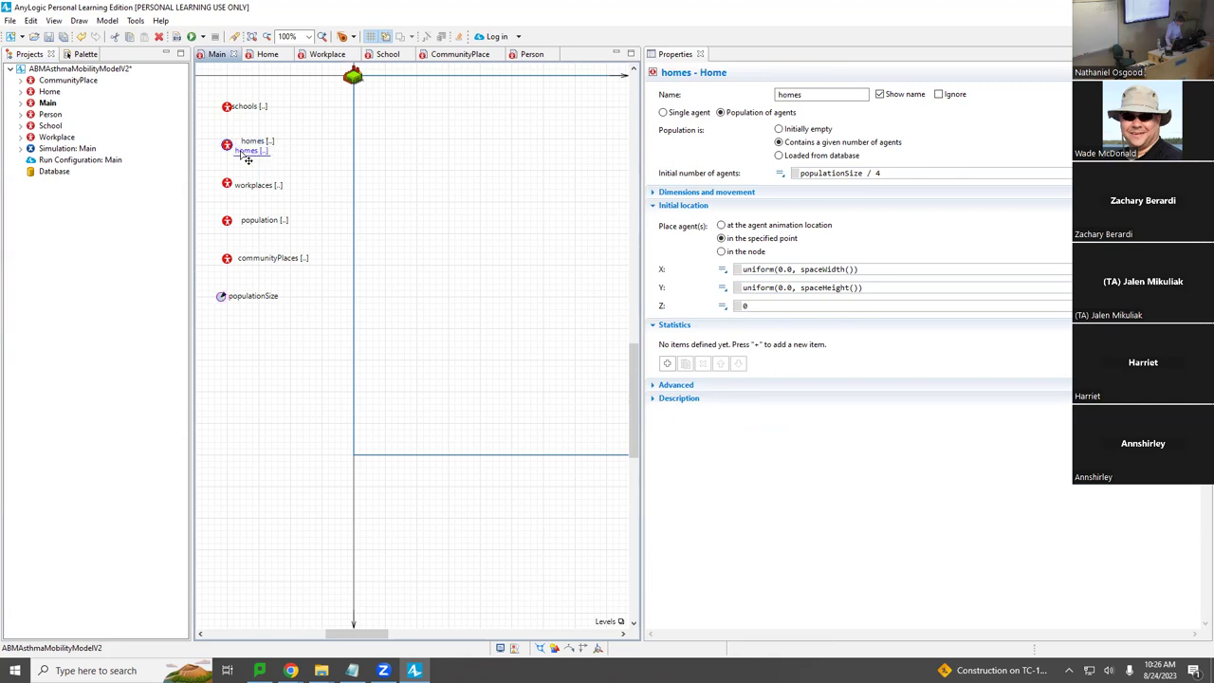
click(234, 221)
drag(258, 235, 263, 230)
key(Delete)
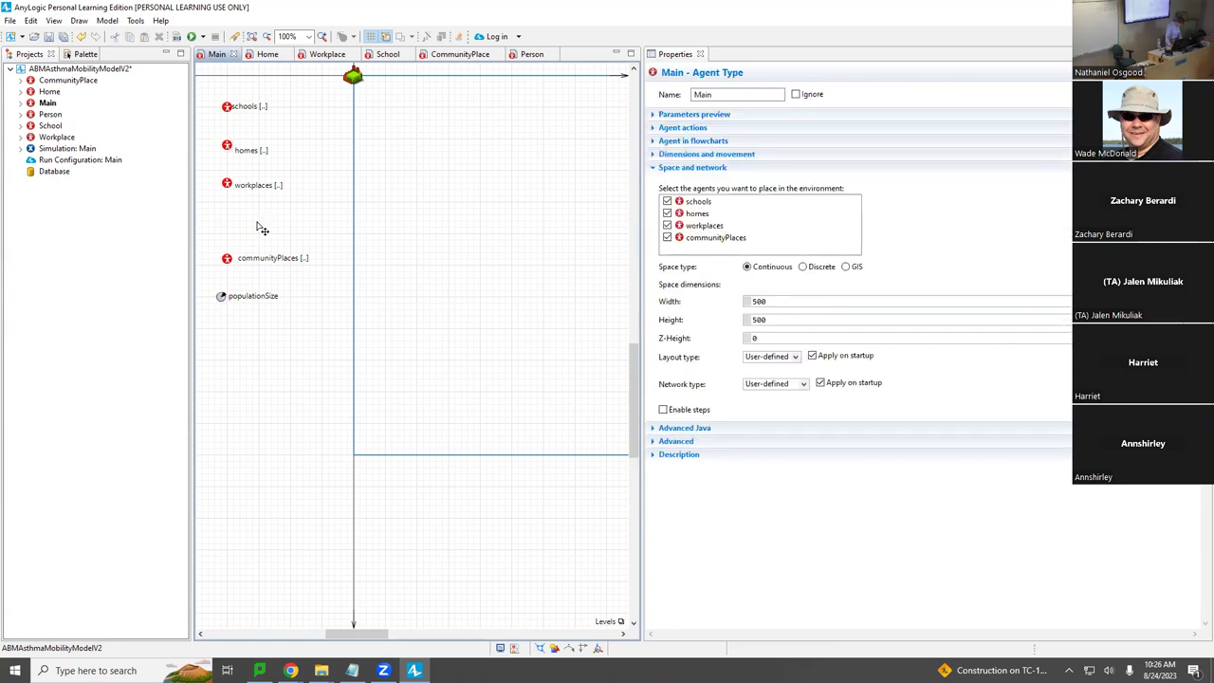
key(ctrl+z)
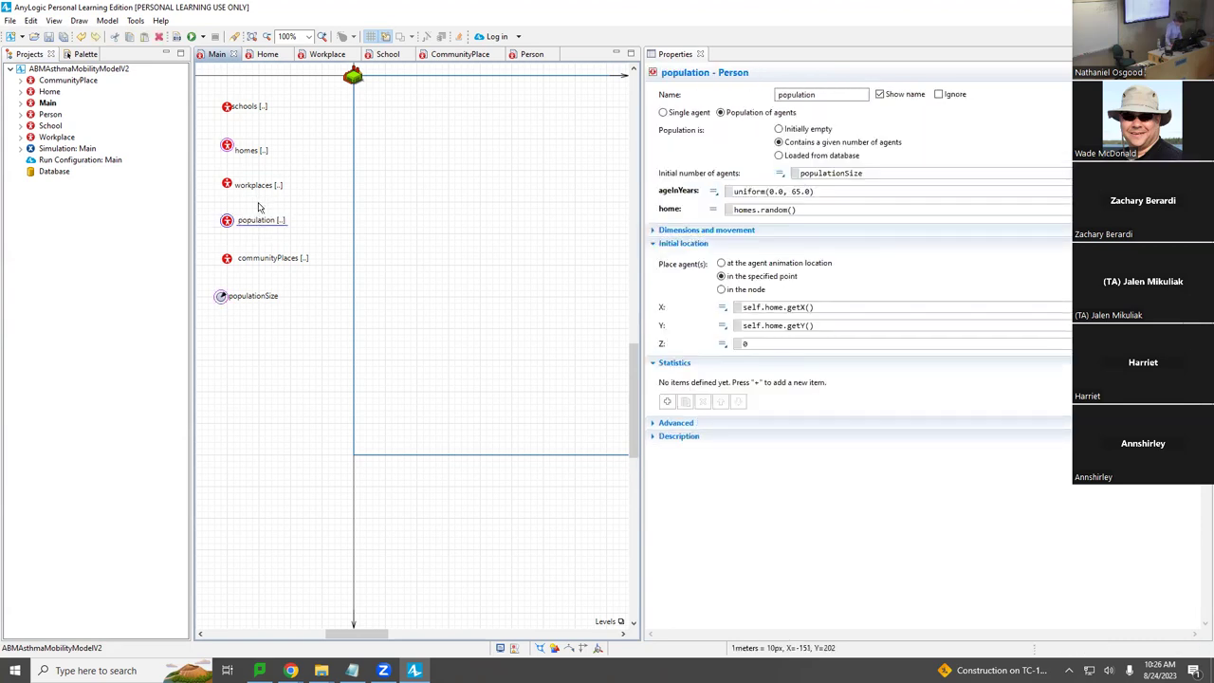
Step: Switch to Google Drive in Chrome and upload ABMAsthmaMobilityModelV2.alp from the ABMAsthmaMobilityModelV2 folder to Models Built in Class
key(alt+Tab)
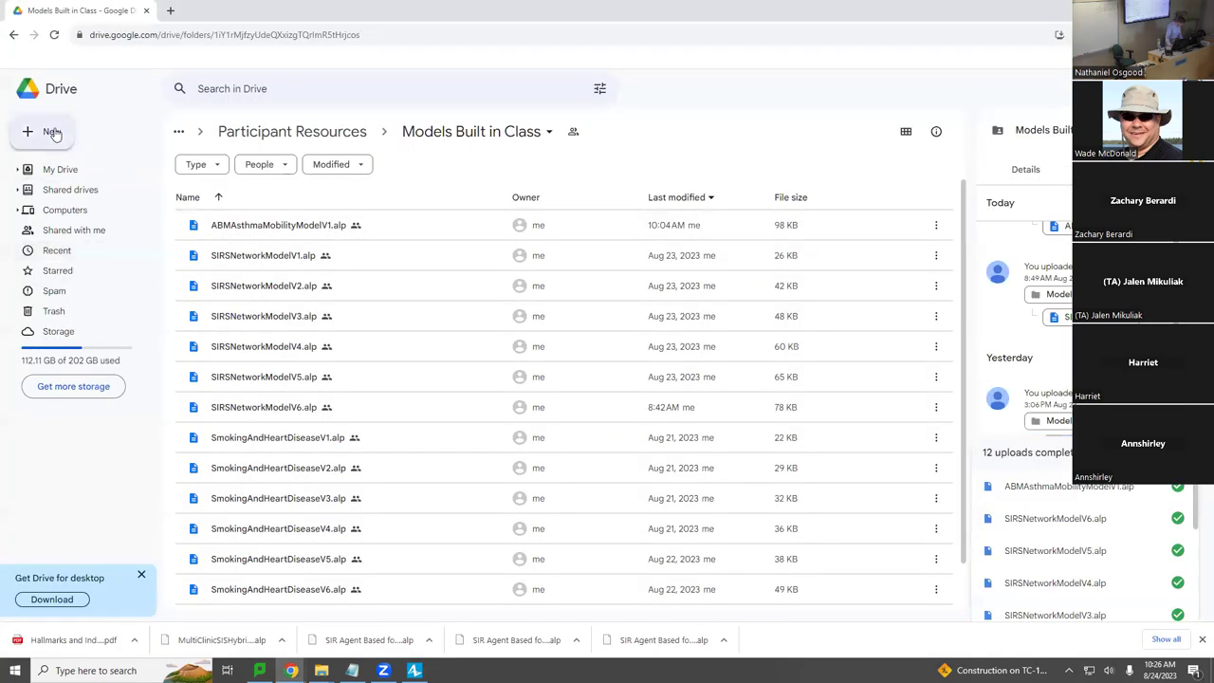
click(48, 131)
click(57, 157)
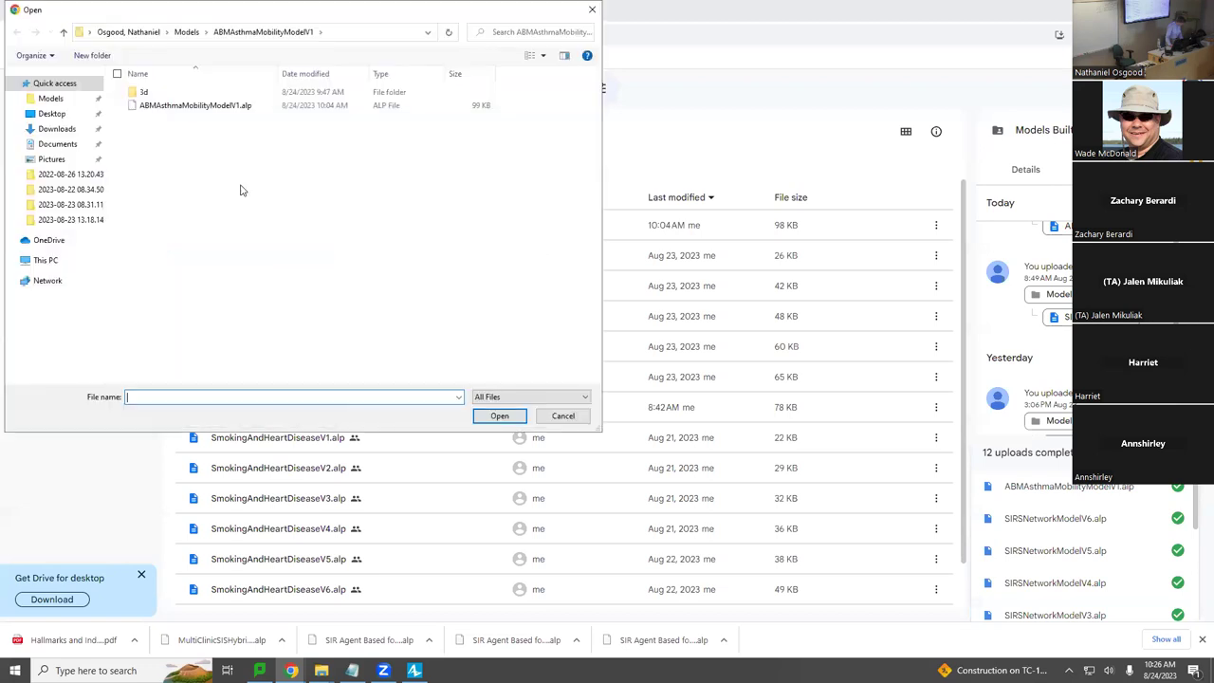
click(187, 33)
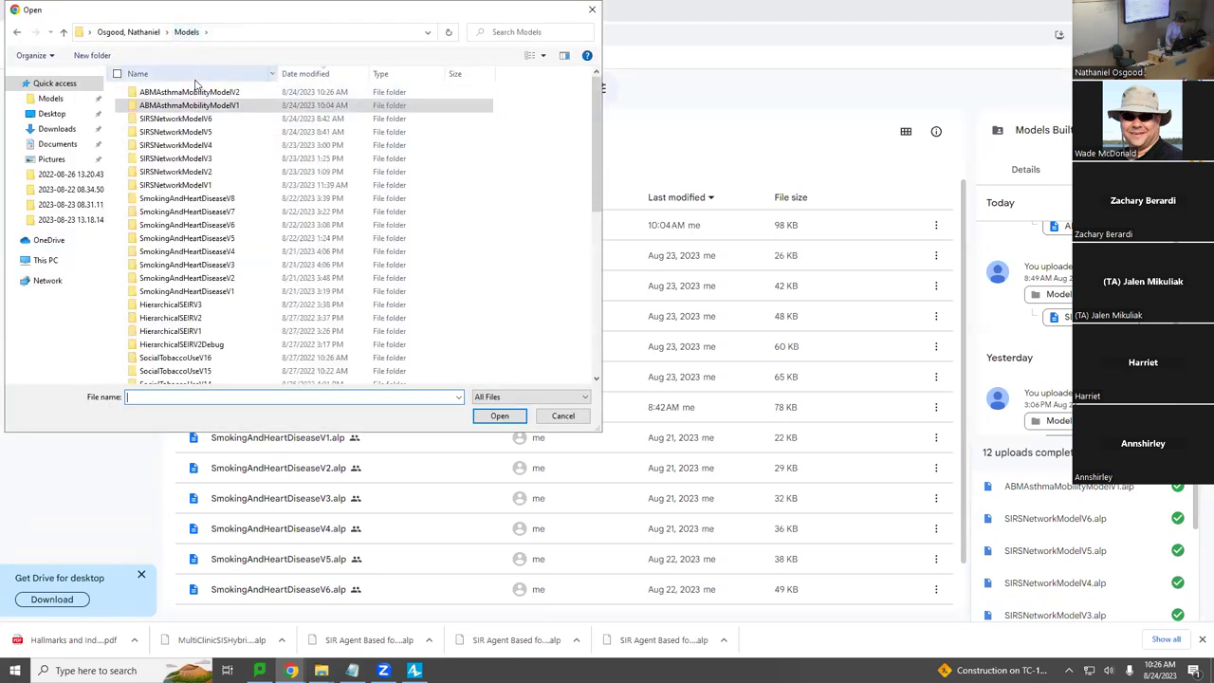
double_click(195, 100)
double_click(196, 93)
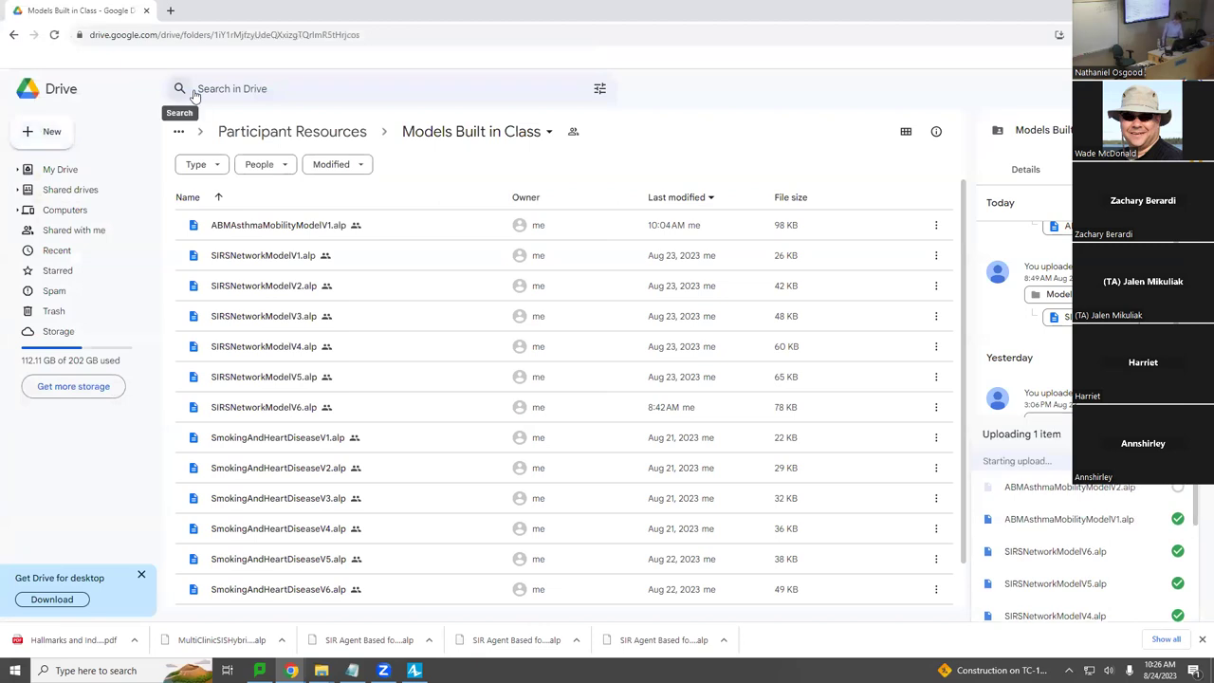
Step: Switch back to AnyLogic, open the Person agent type, and place a statechart entry point named asthmaStatechart in empty canvas space
key(alt+Tab)
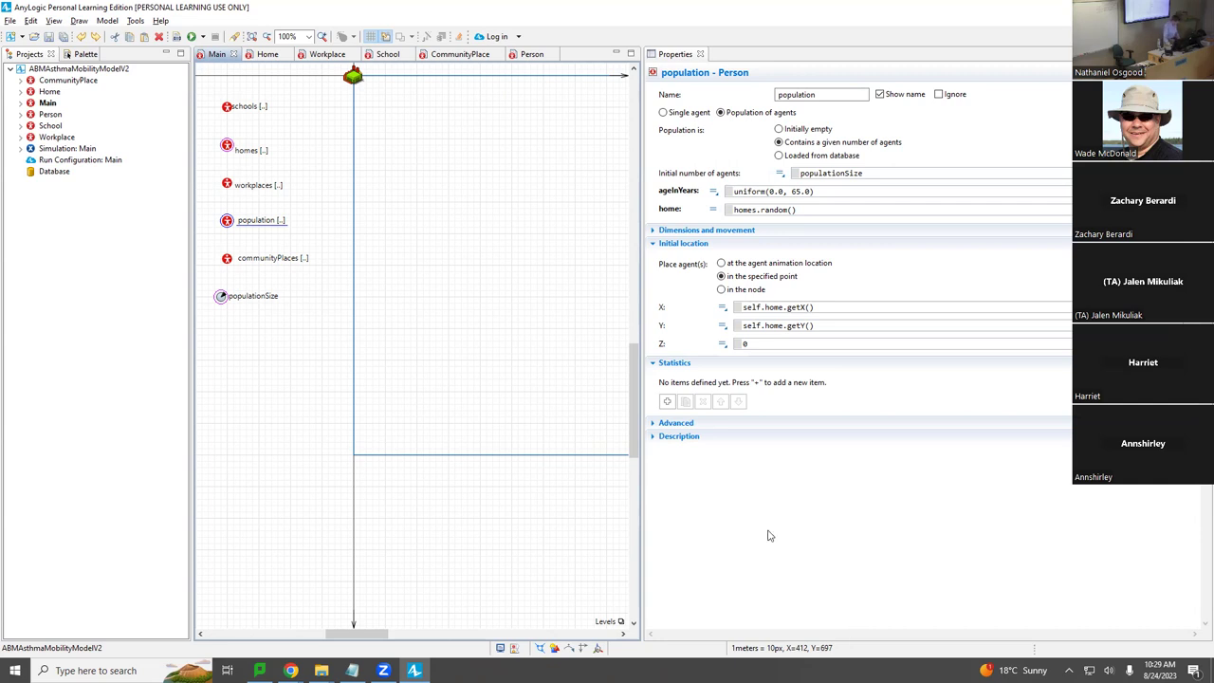
click(525, 54)
click(415, 545)
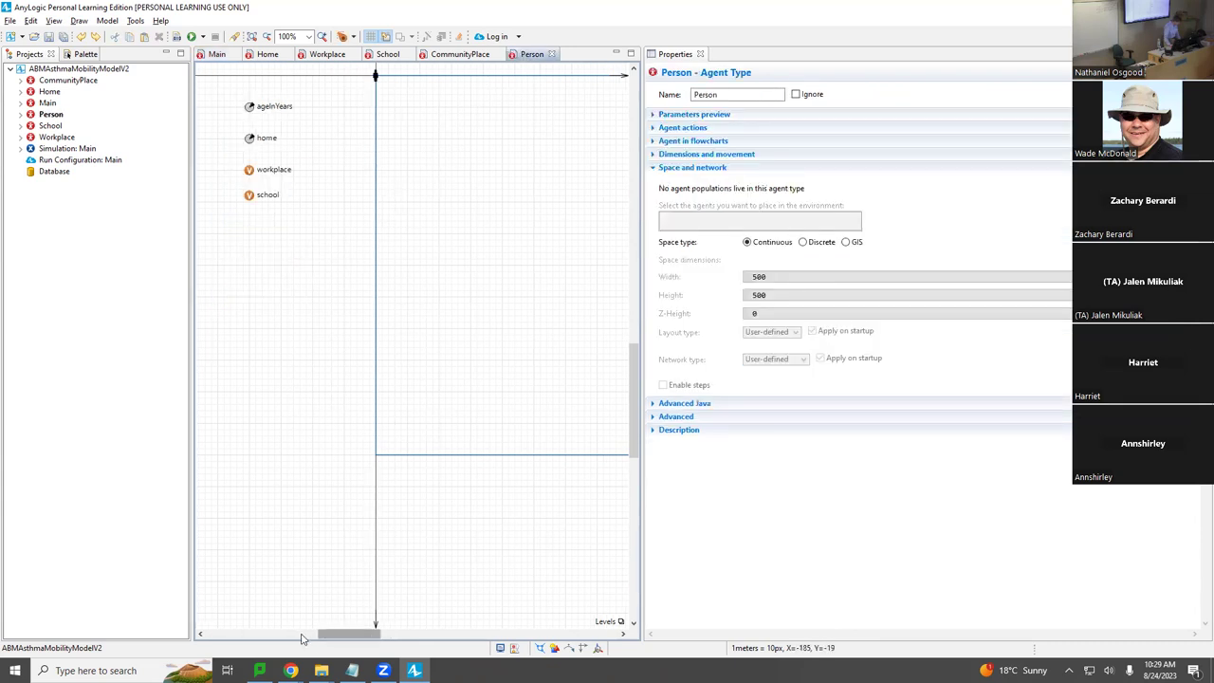
drag(346, 639, 386, 638)
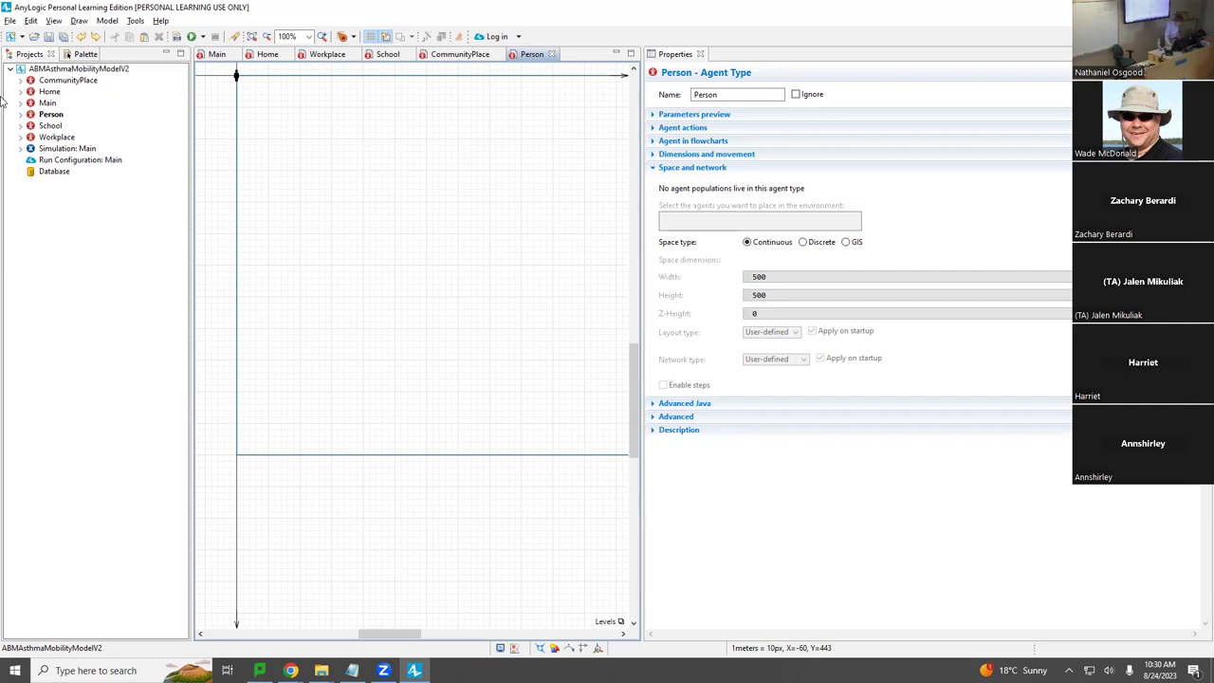
click(81, 55)
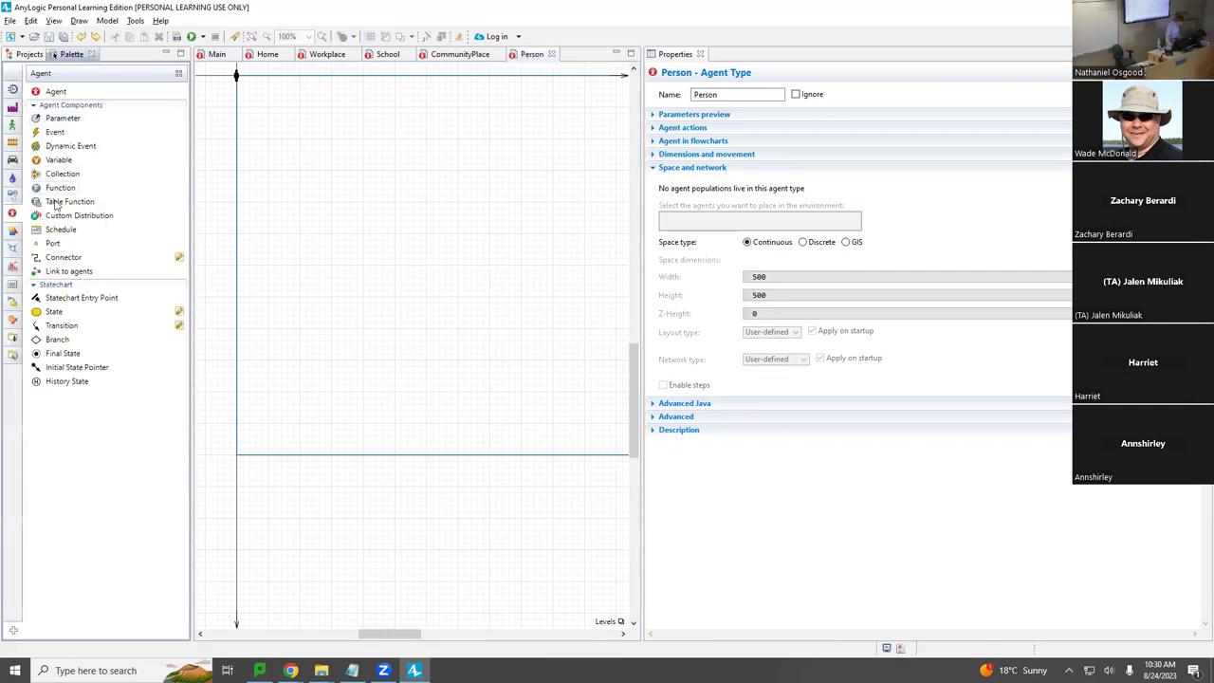
drag(41, 302, 555, 111)
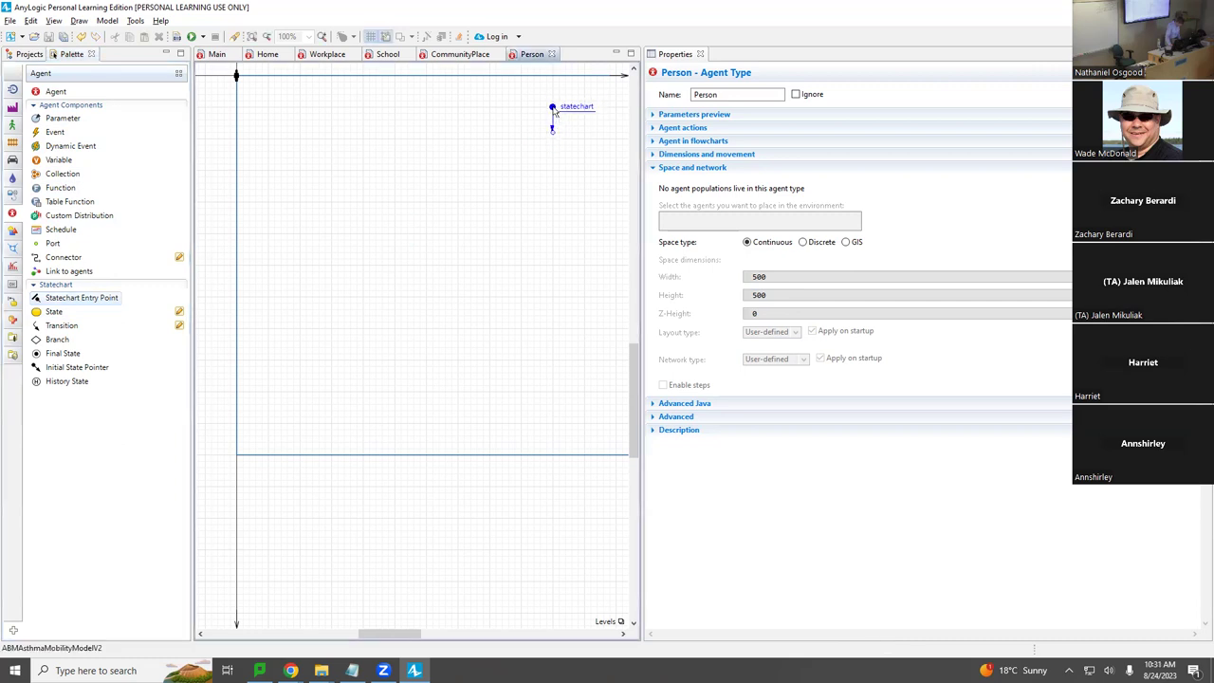
double_click(555, 111)
text(asthmaM)
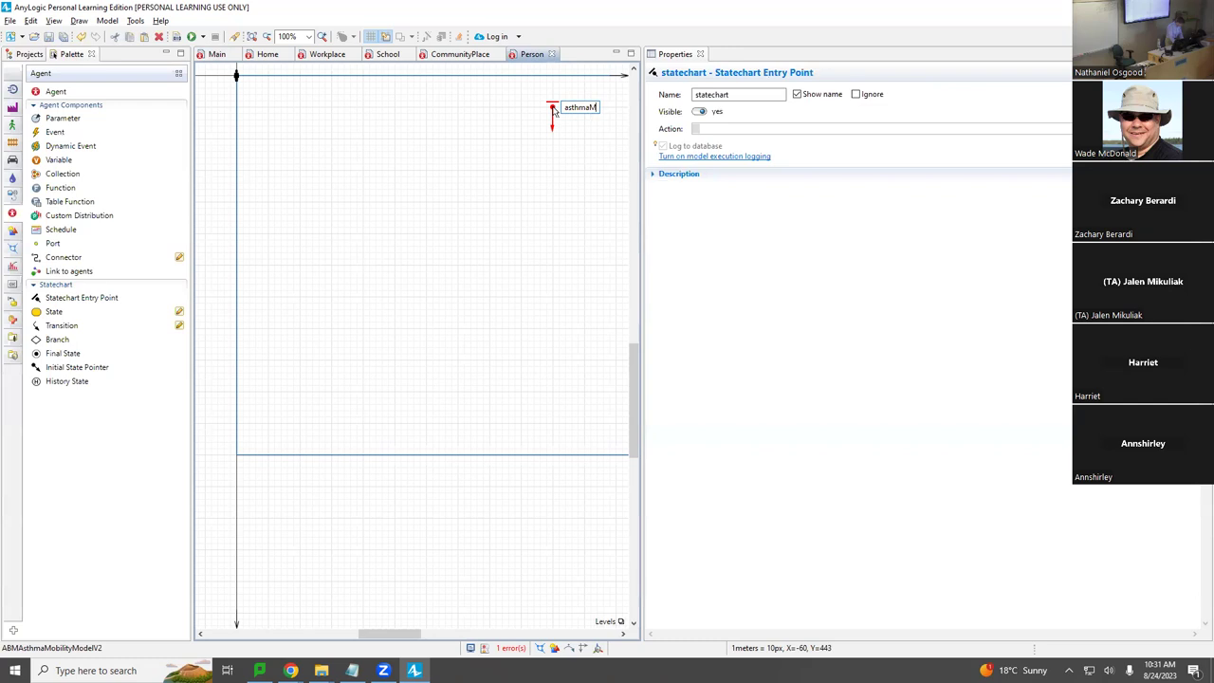
key(BackSpace)
text(Statechart)
key(Return)
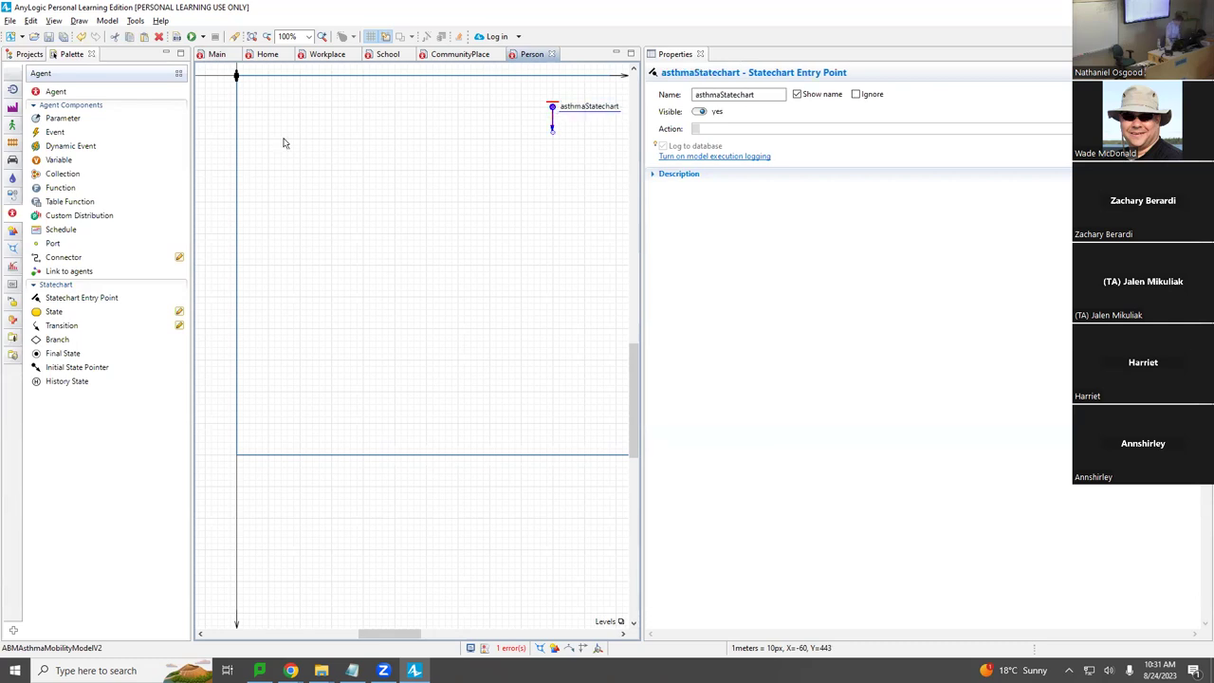
Step: Add a state named NormalBreathing directly under the asthmaStatechart entry point and fit its label inside the state
drag(43, 315, 522, 134)
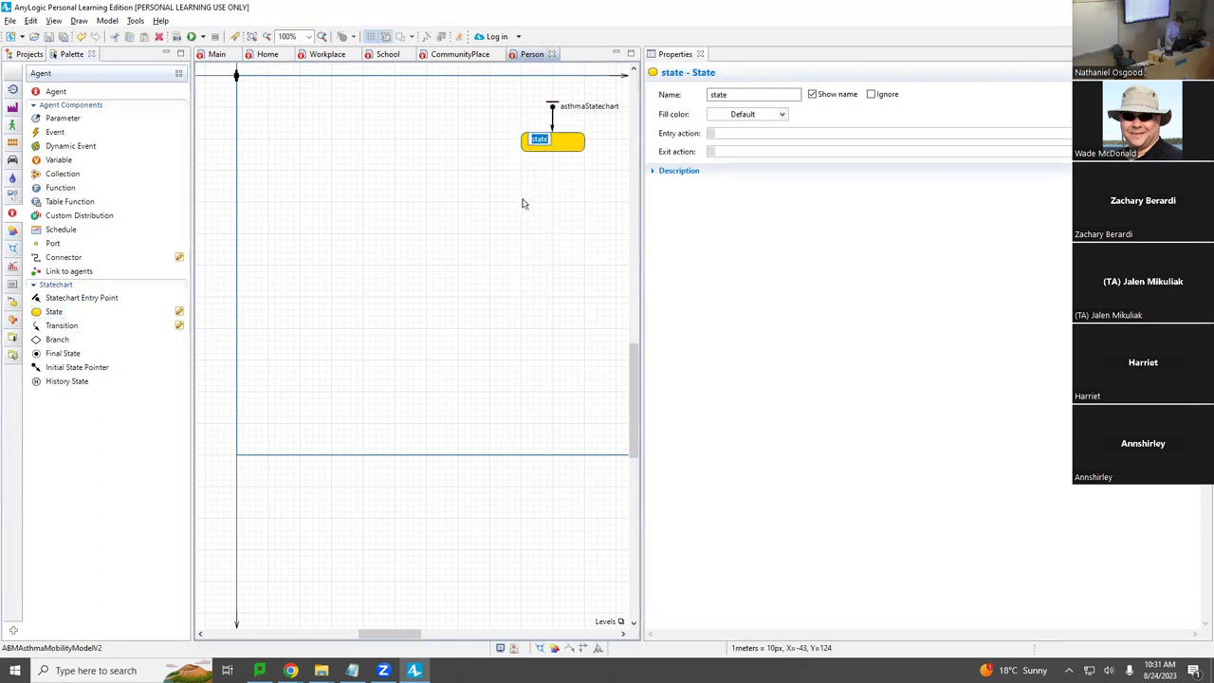
text(Normal)
key(BackSpace)
key(BackSpace)
text(alBreathing)
key(Return)
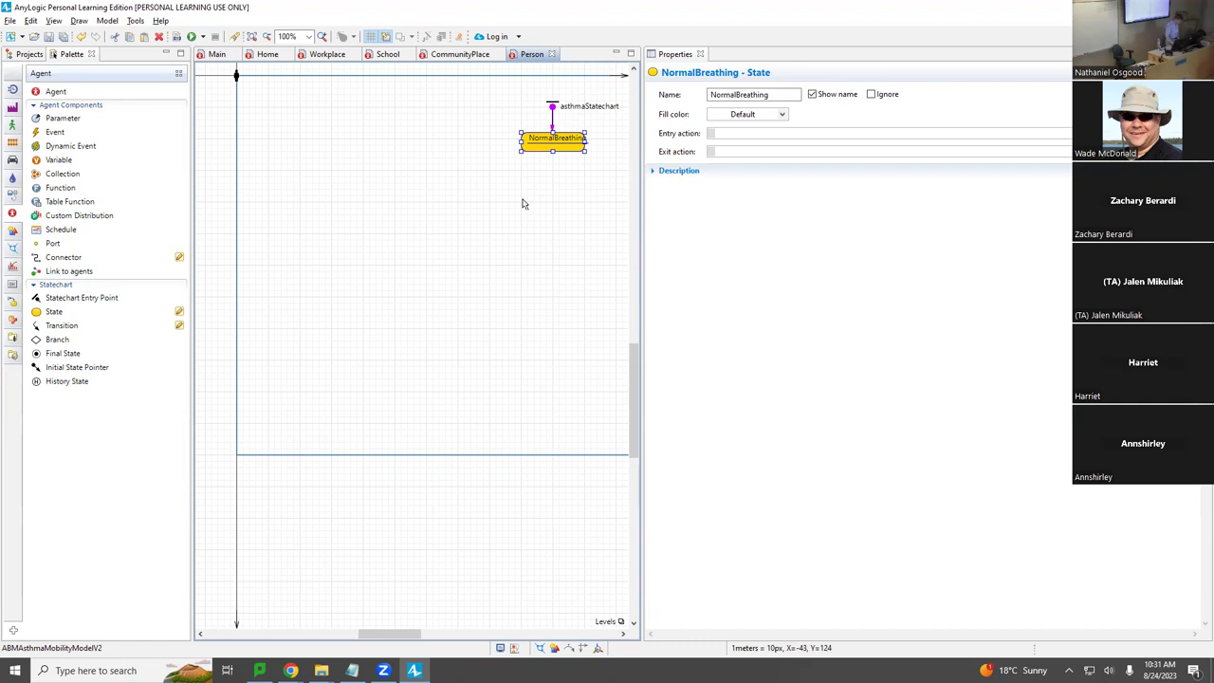
double_click(553, 146)
key(Escape)
Step: Add a second state below NormalBreathing and name it CoughingOrWheezing
drag(43, 316, 522, 203)
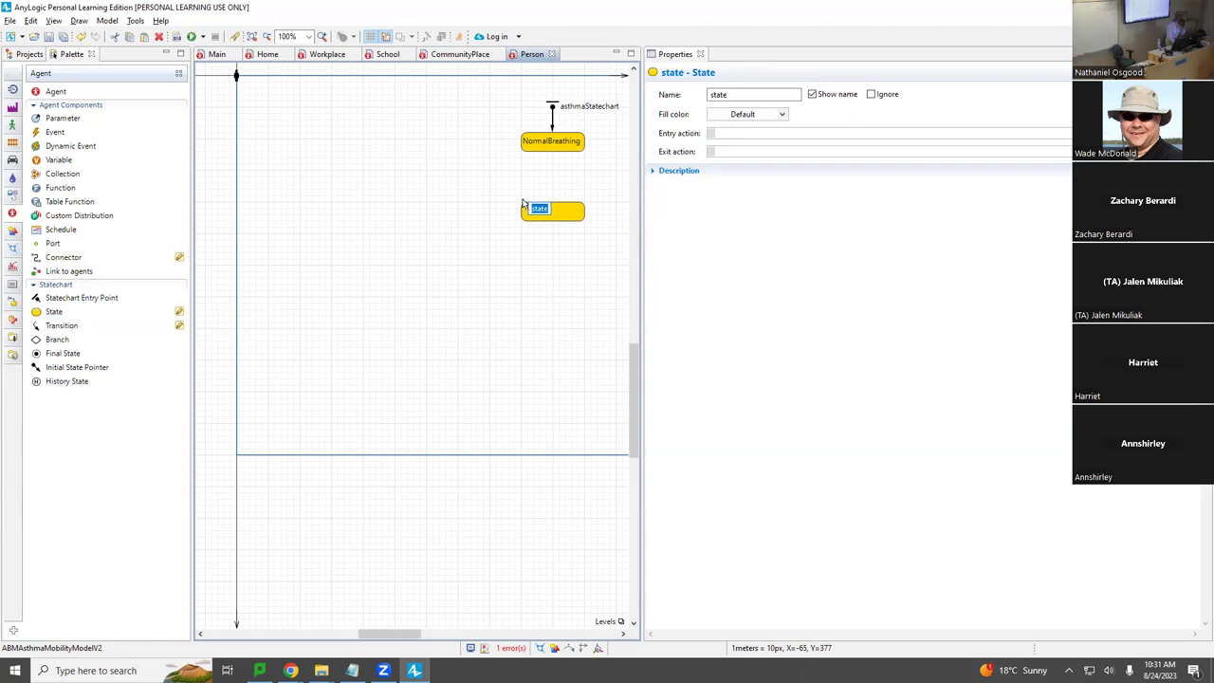
text(d)
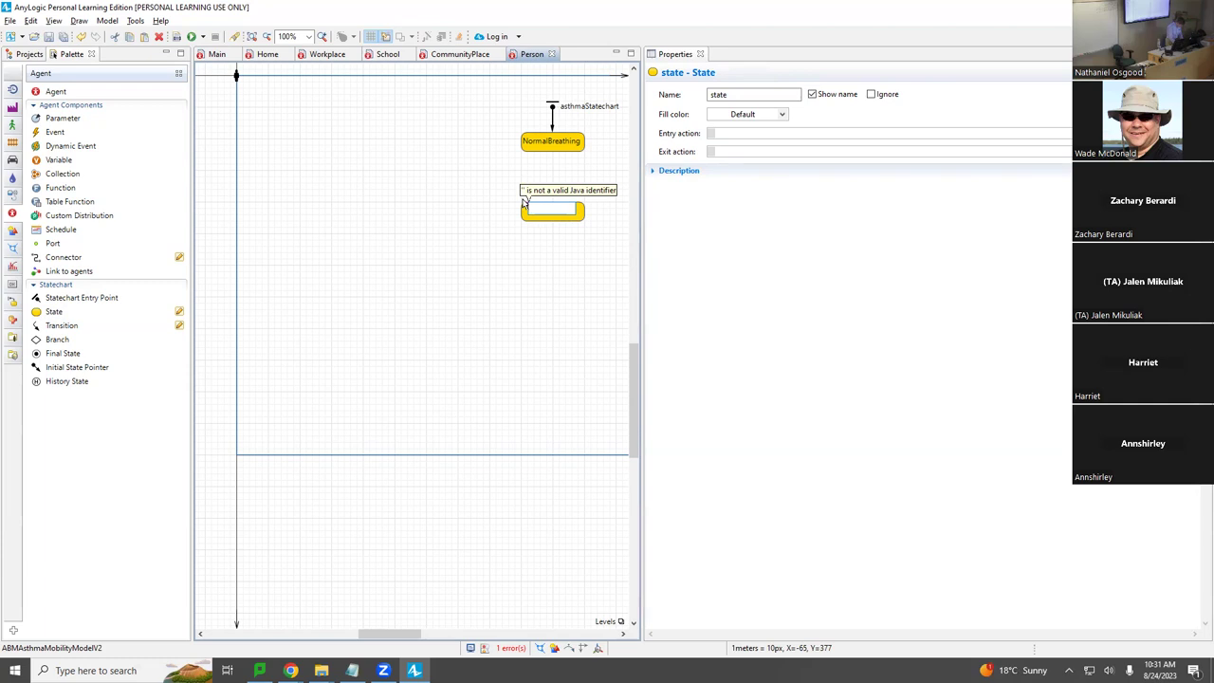
text(Bout)
key(Return)
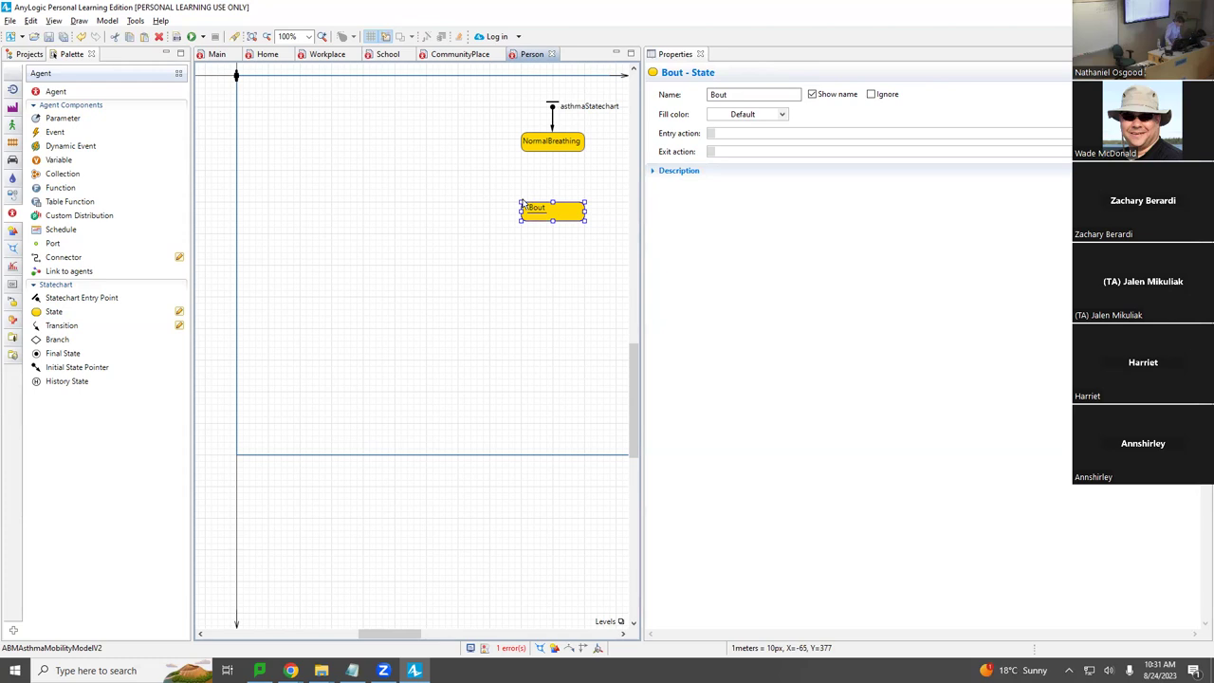
drag(803, 96, 657, 87)
text(Coughing)
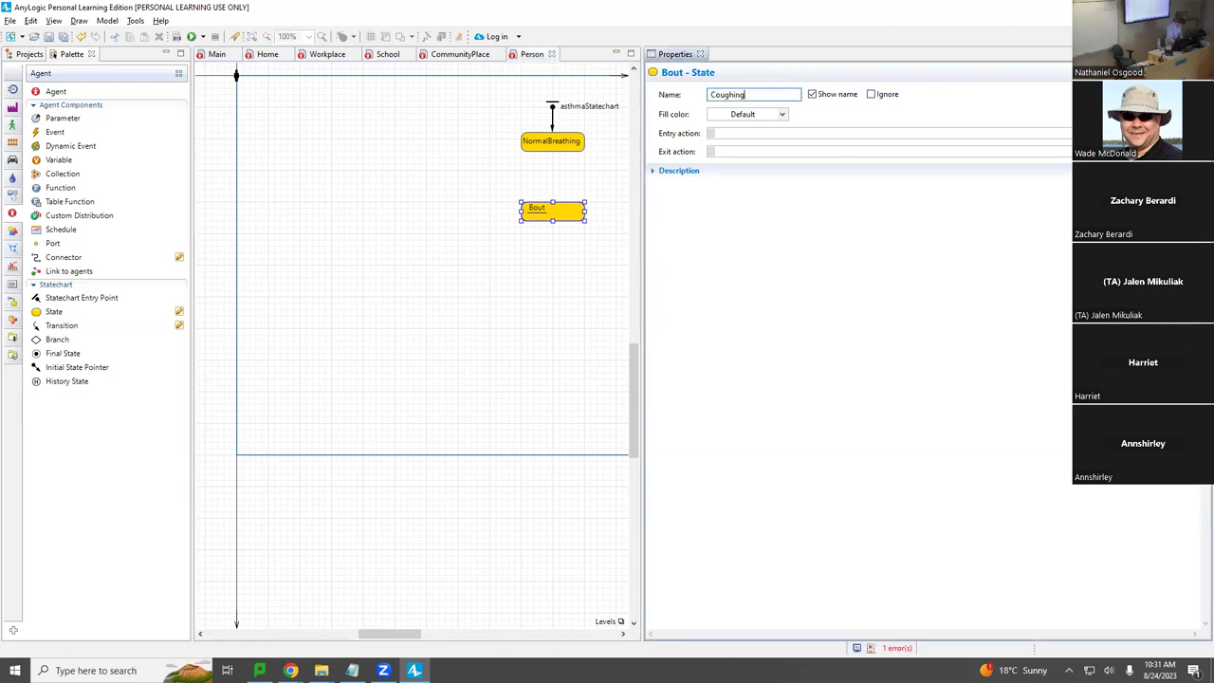
text(OrWheezing)
key(Return)
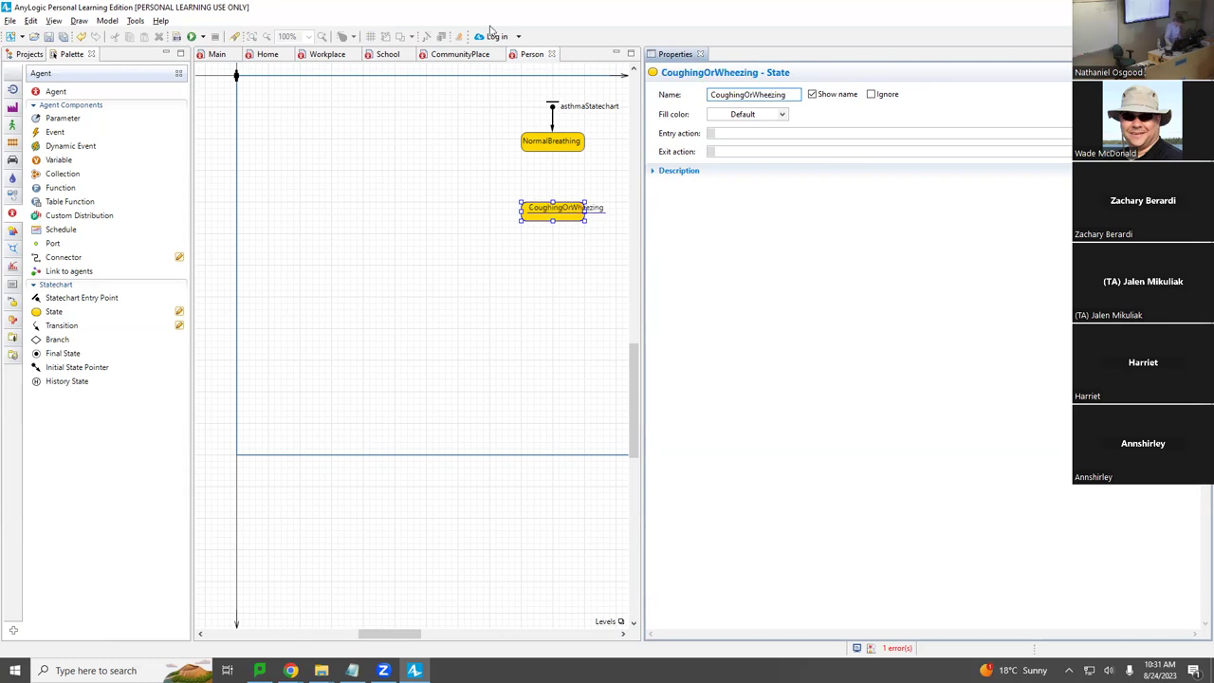
Step: Draw a transition from the NormalBreathing state down to the CoughingOrWheezing state
click(80, 325)
click(533, 152)
double_click(533, 180)
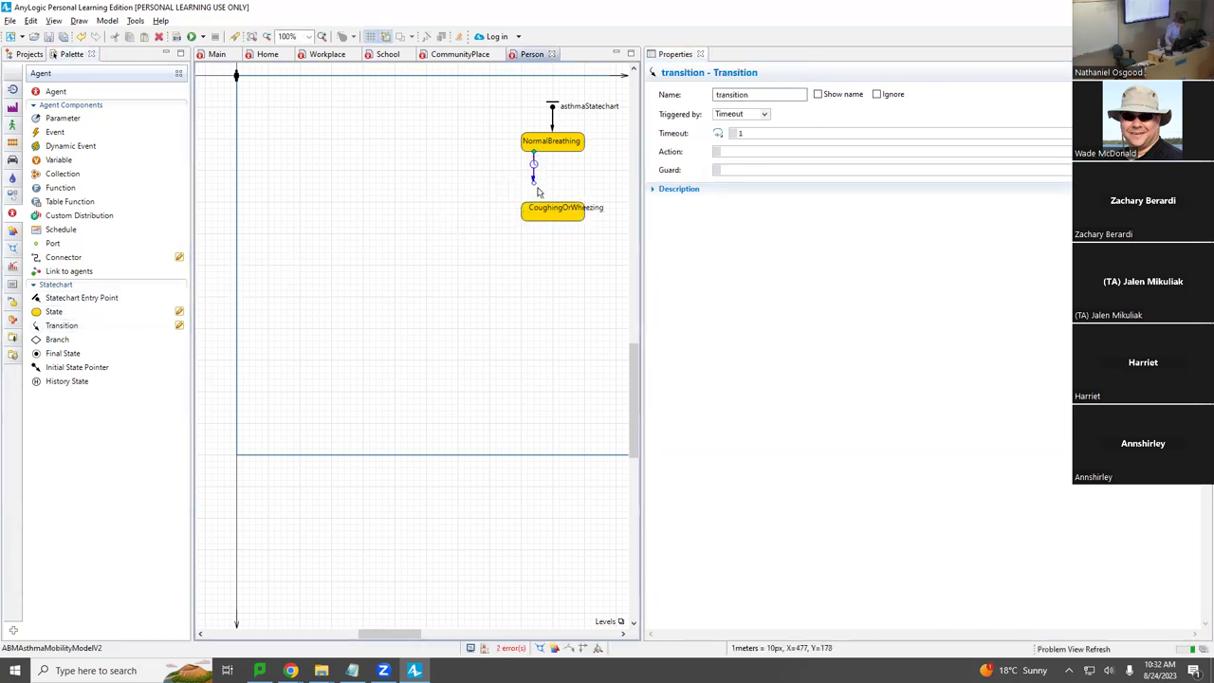
drag(534, 180, 534, 205)
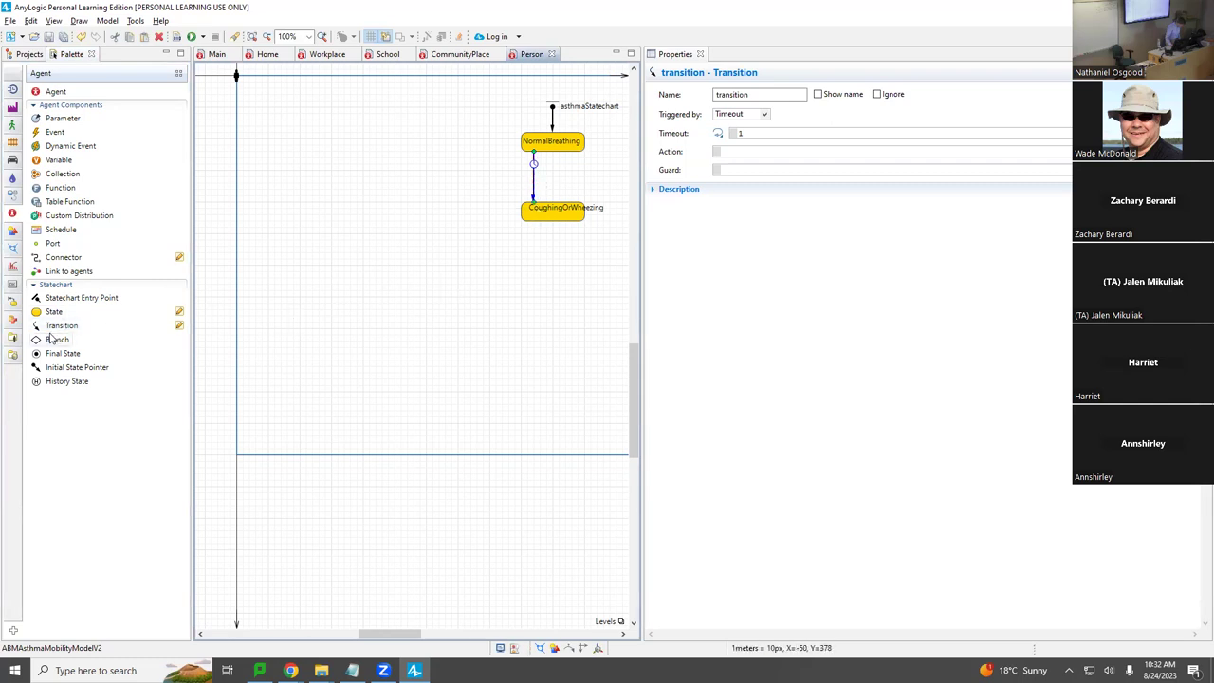
Step: Add a second transition running from the CoughingOrWheezing state back up to the NormalBreathing state
double_click(60, 326)
click(572, 228)
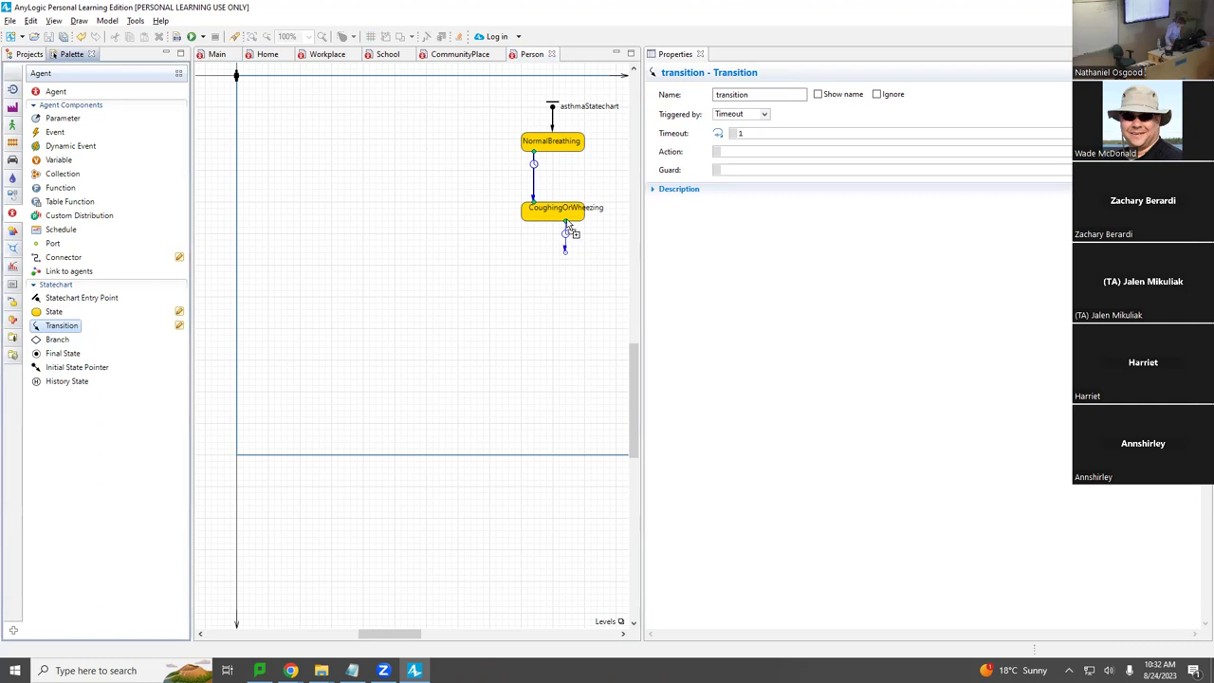
double_click(566, 248)
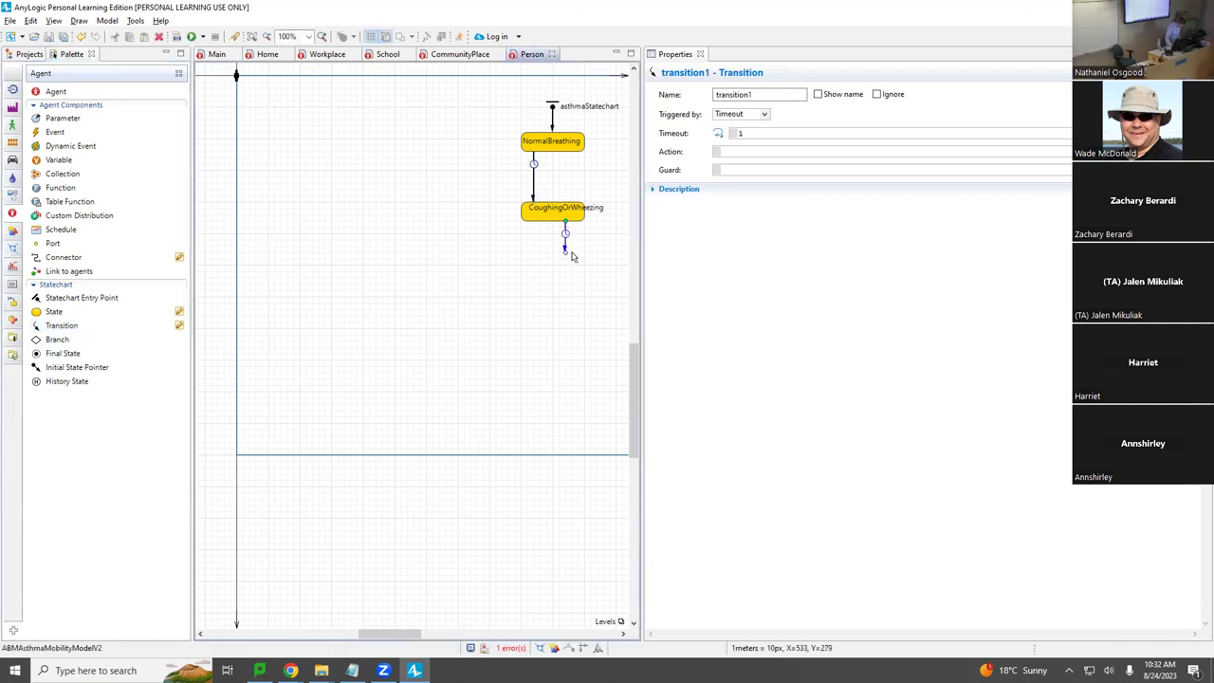
click(567, 220)
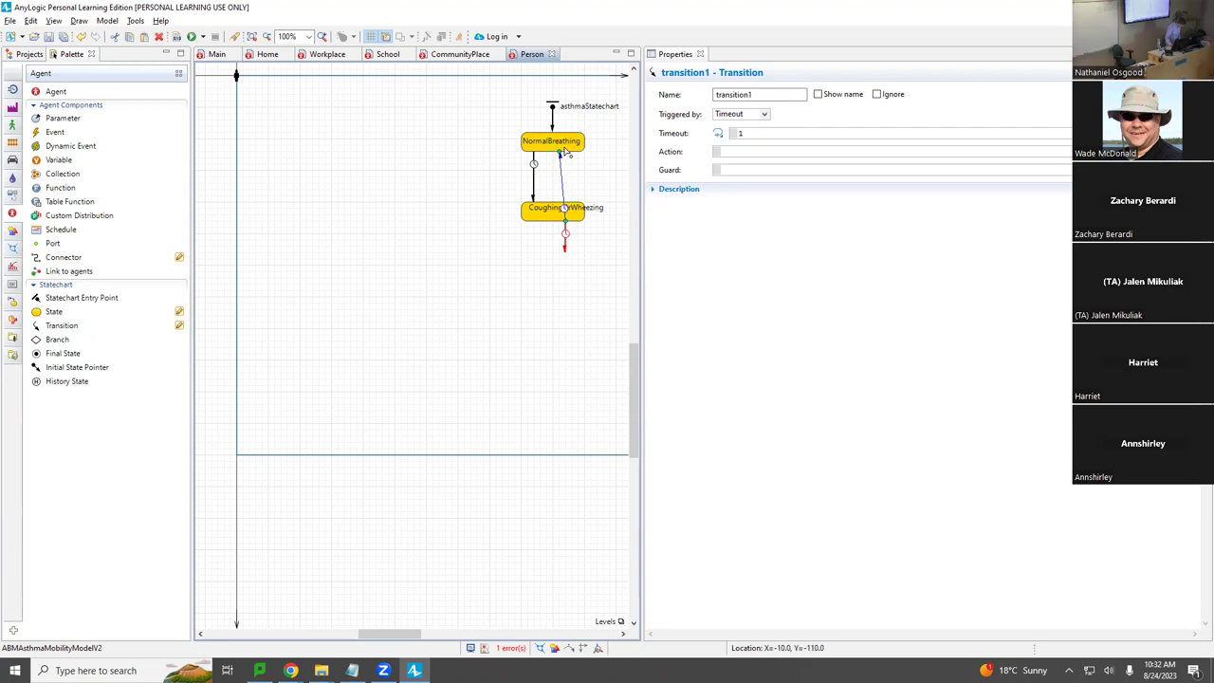
click(566, 152)
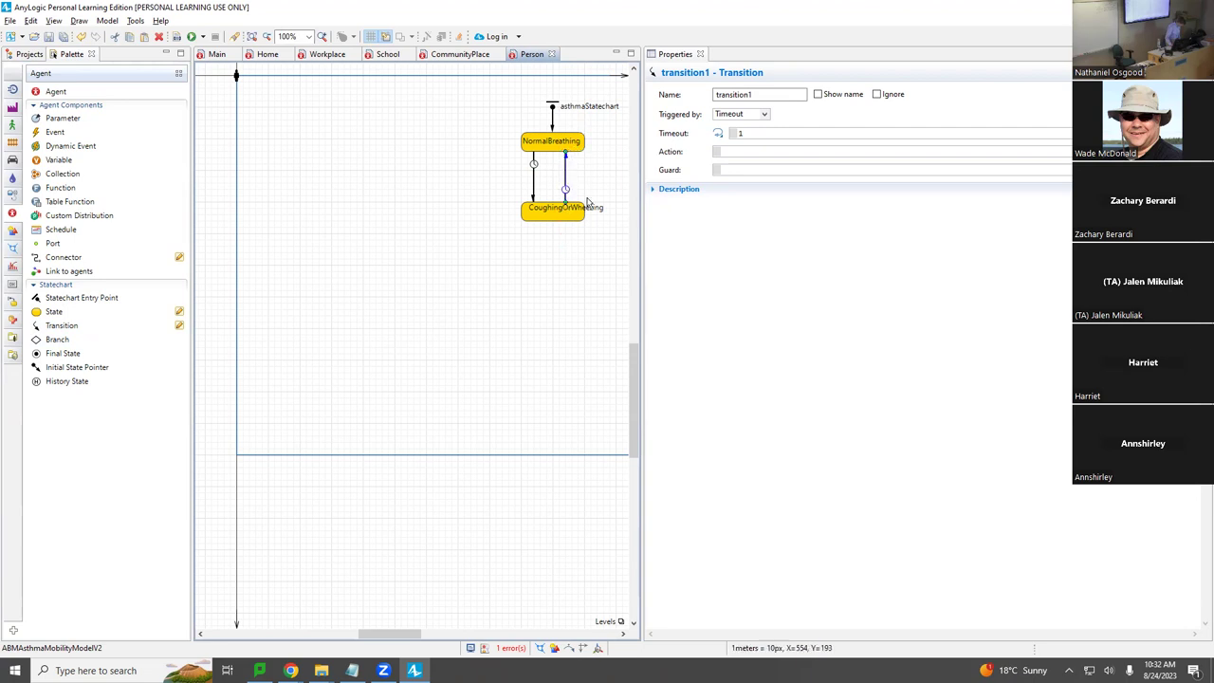
Step: Rename the transition from NormalBreathing to CoughingOrWheezing as triggeredBout
click(534, 177)
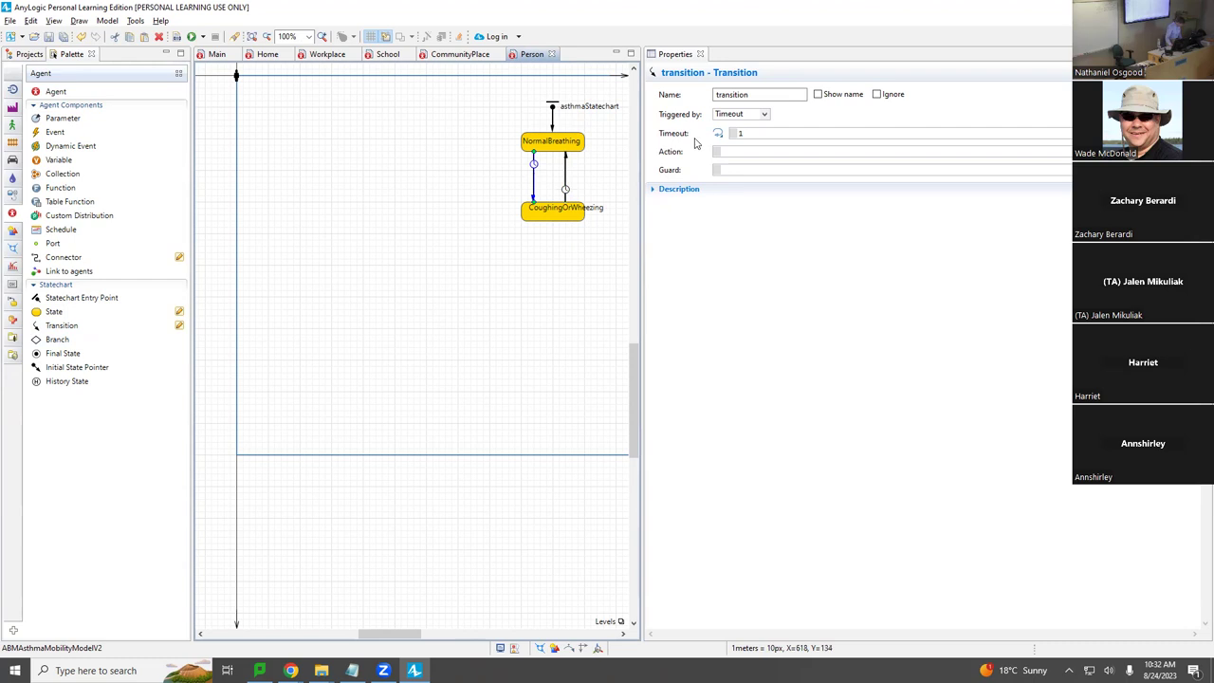
click(764, 96)
double_click(765, 96)
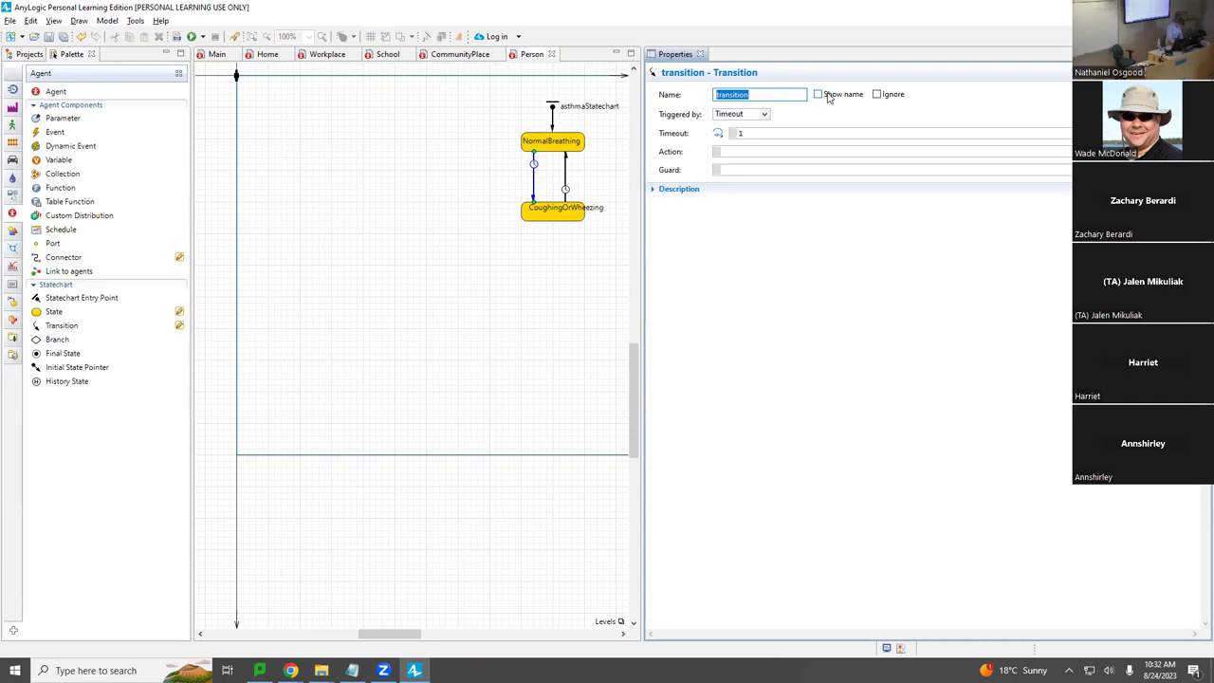
text(triggeredBout)
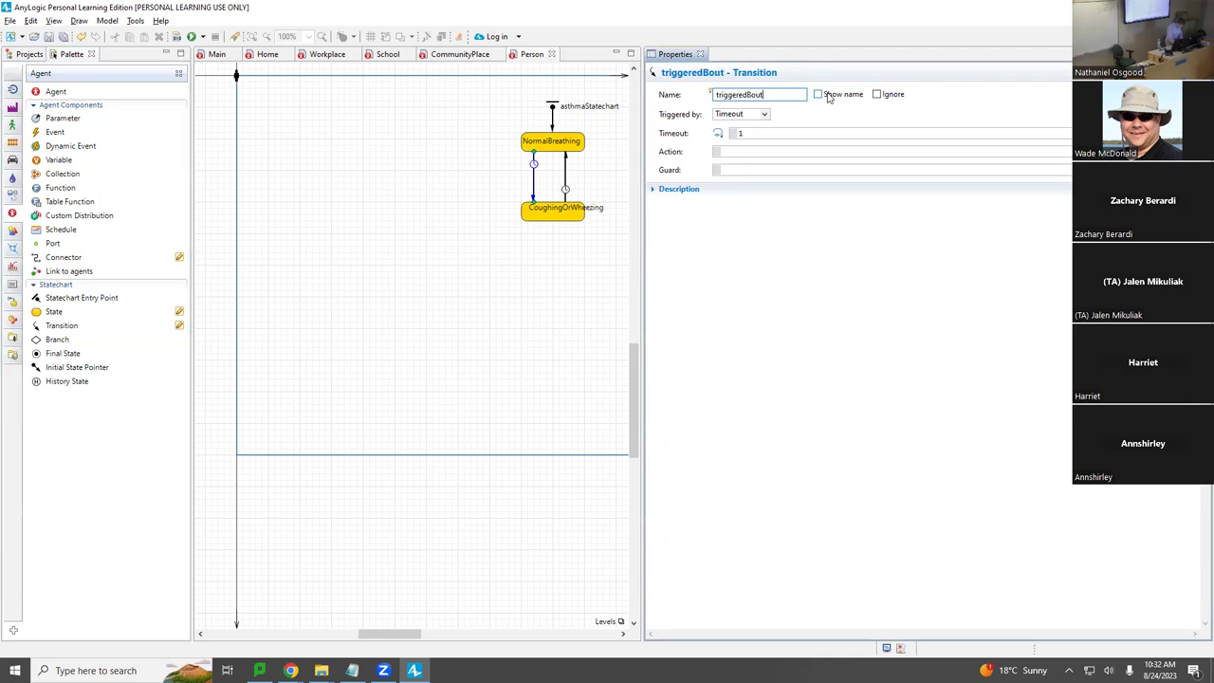
Step: Rename the transition back to NormalBreathing as recoveryFromBout, and show its name label to the right of its arrow
click(565, 175)
drag(759, 95, 700, 91)
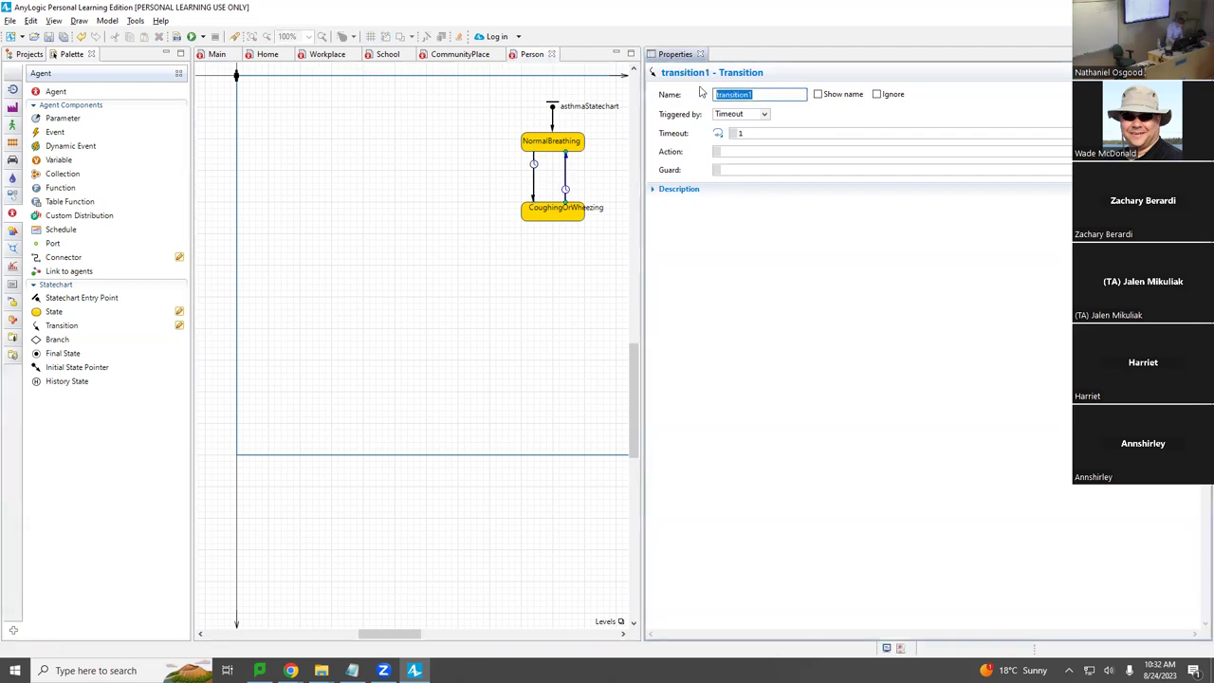
text(recoveryFromBout)
click(817, 94)
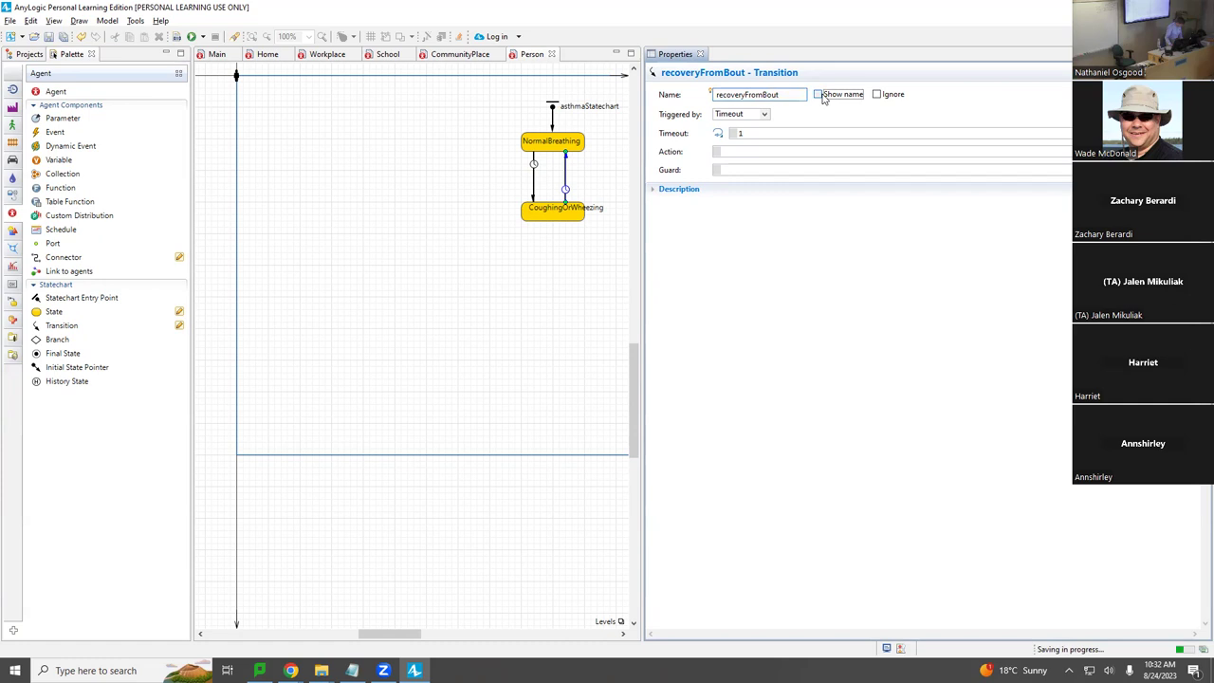
drag(590, 207, 588, 185)
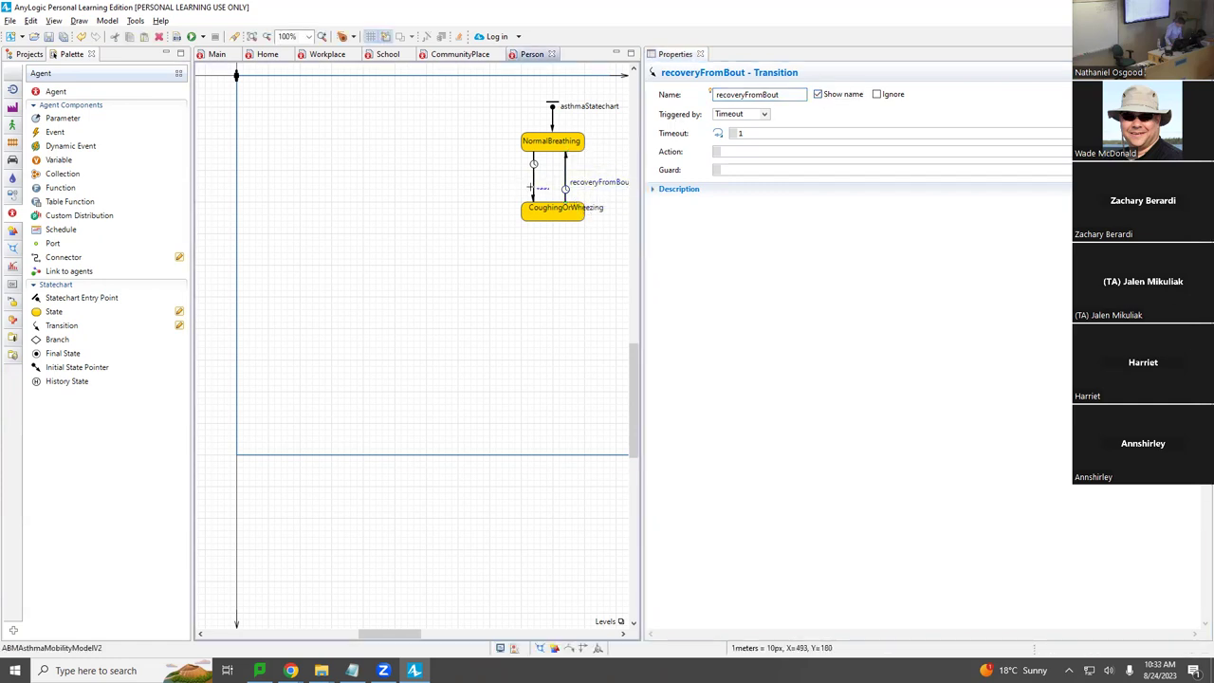
Step: Show the triggeredBout transition's name and place the label to the left of its arrow
click(532, 190)
click(533, 190)
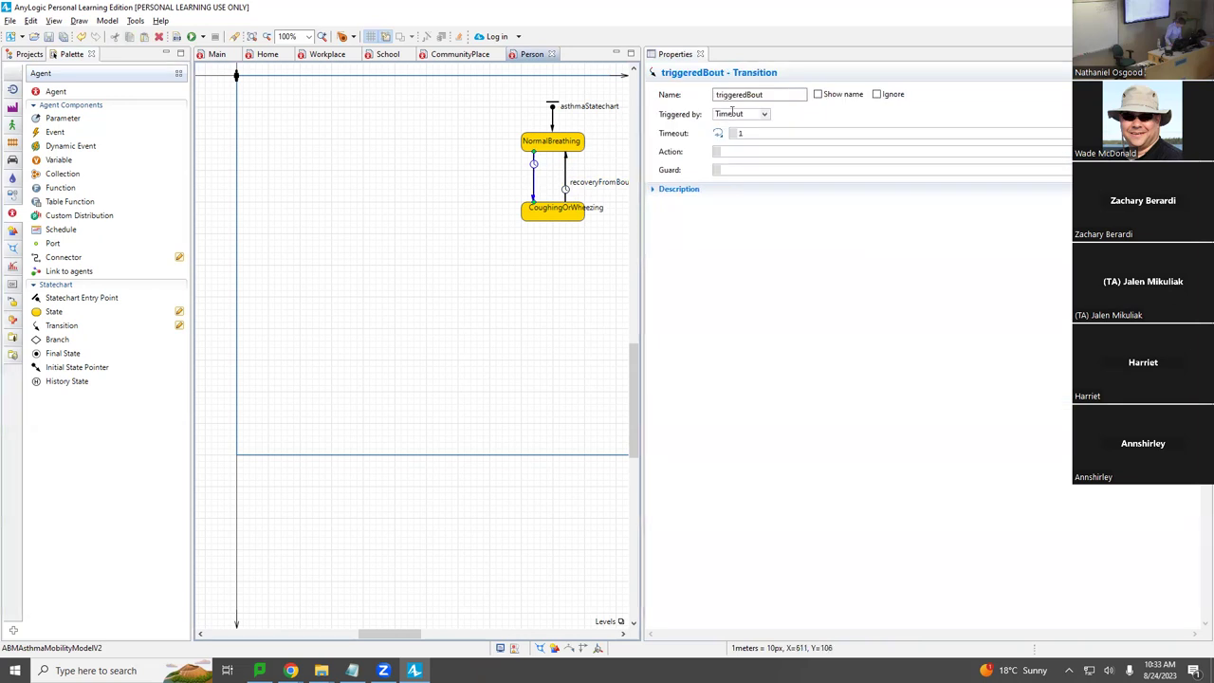
click(844, 95)
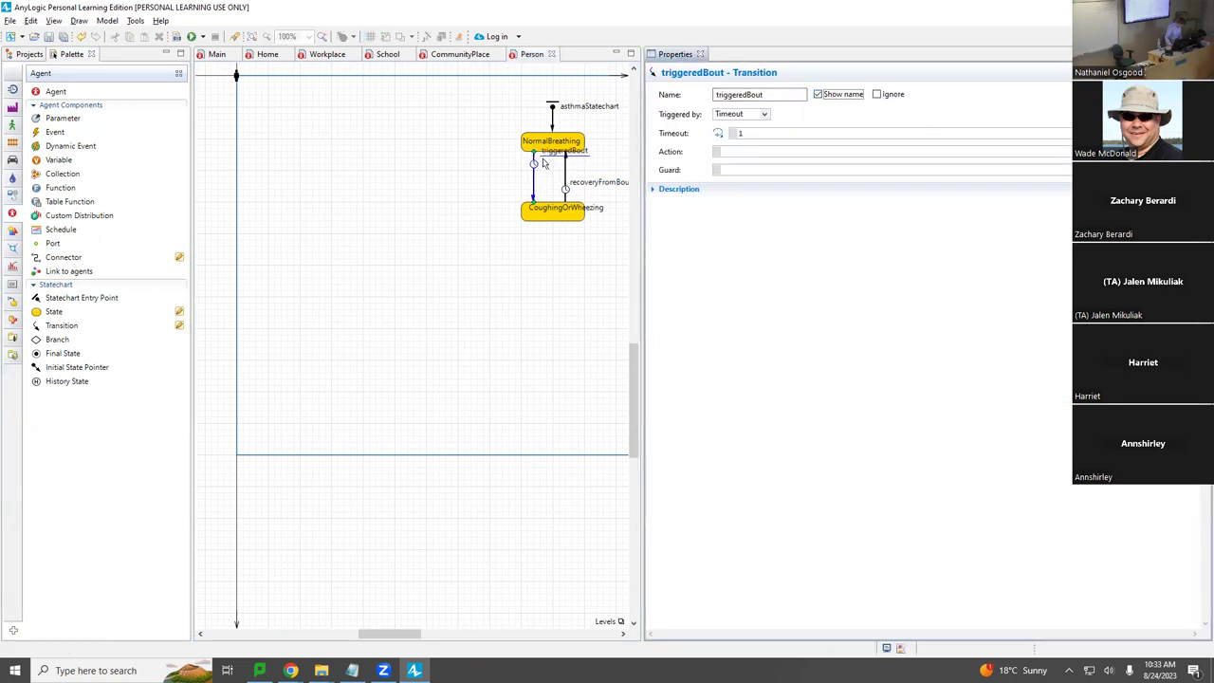
drag(528, 187, 480, 203)
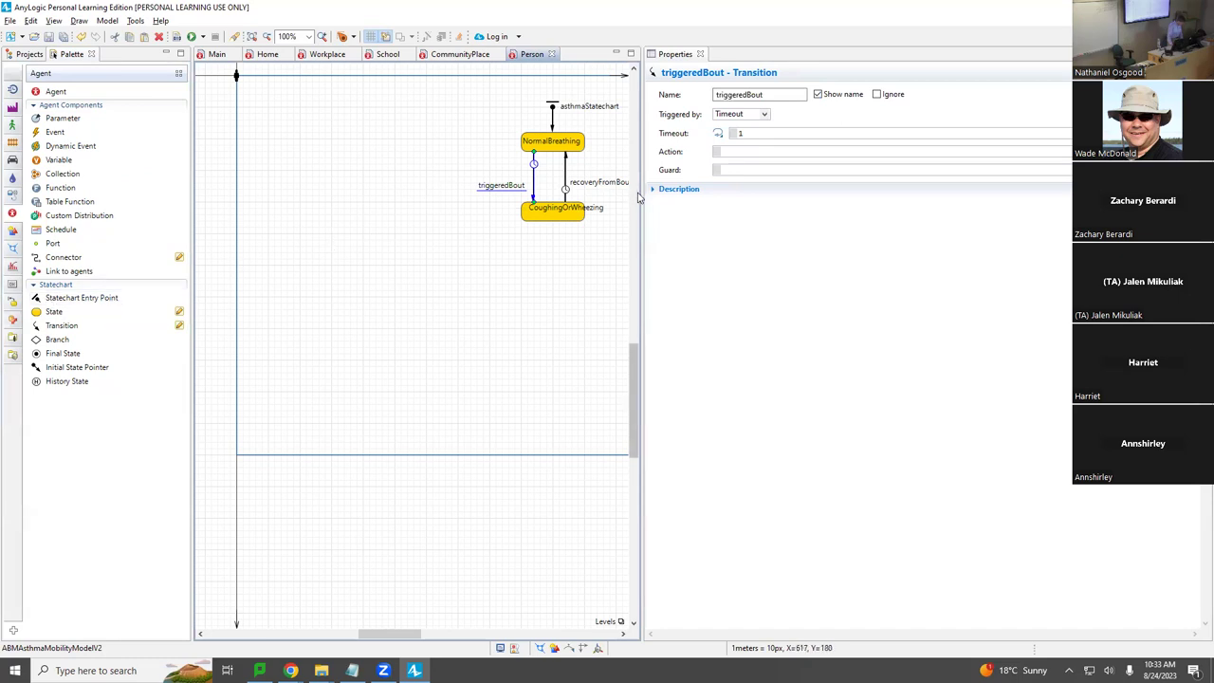
Step: Change the trigger type of the triggeredBout transition to Rate
drag(643, 189, 740, 189)
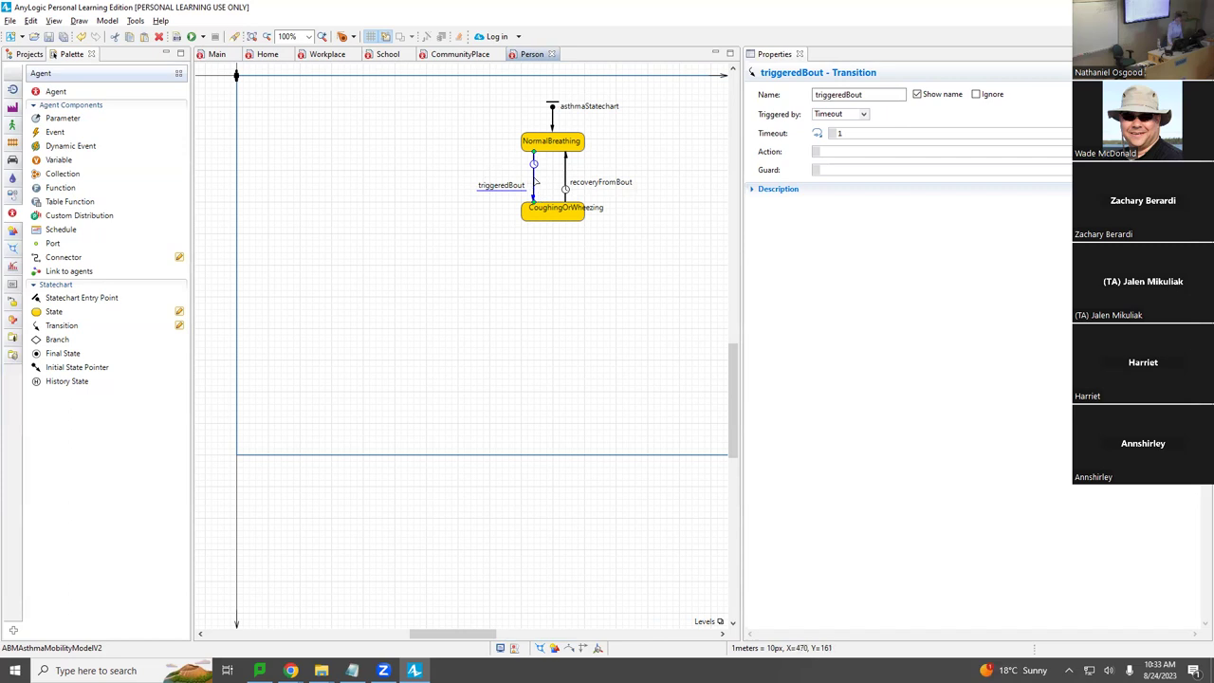
click(308, 36)
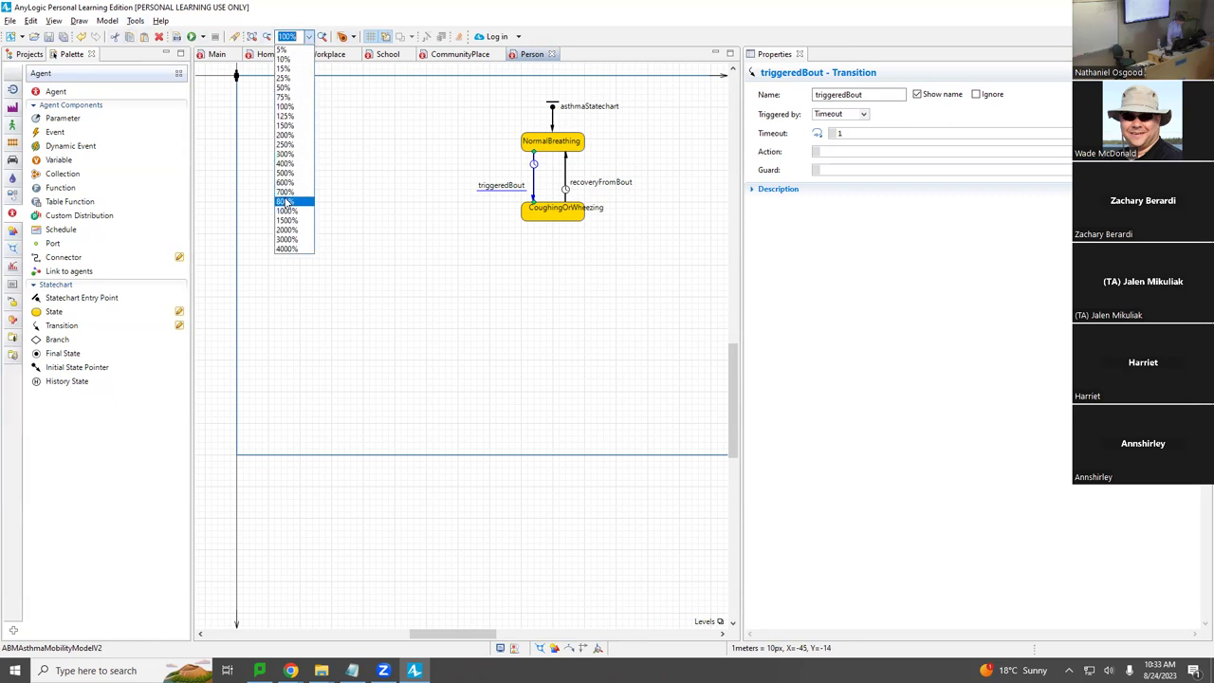
click(282, 136)
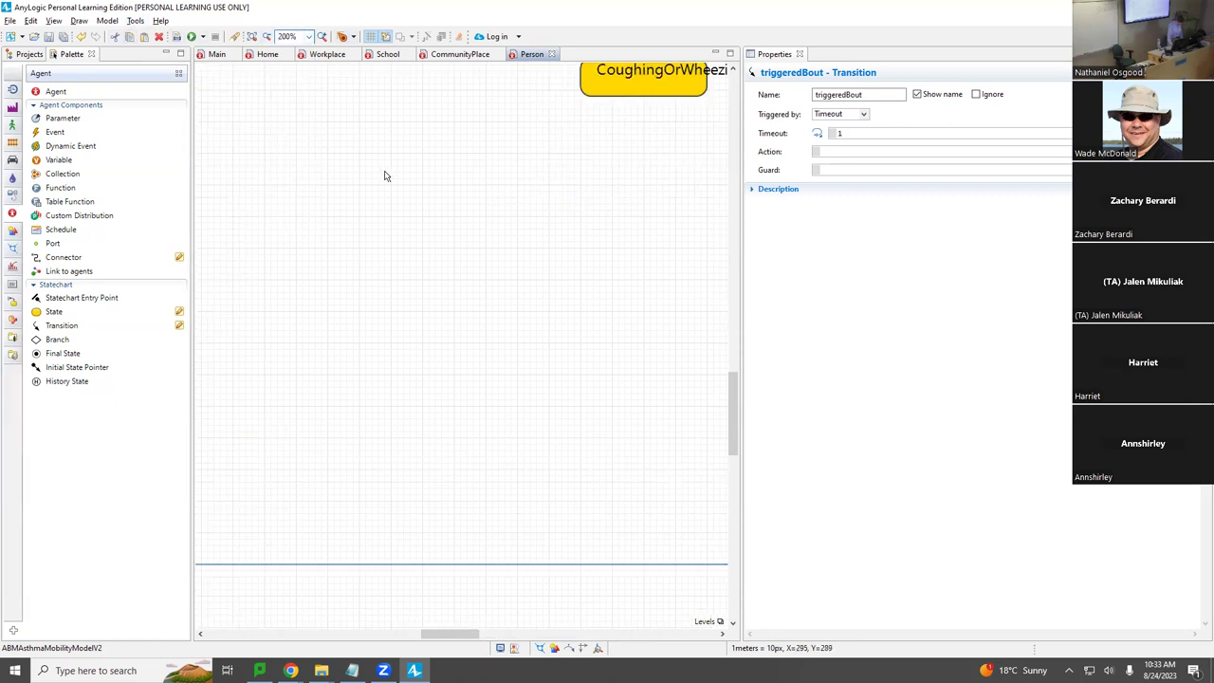
scroll(385, 176, up, 3)
click(452, 627)
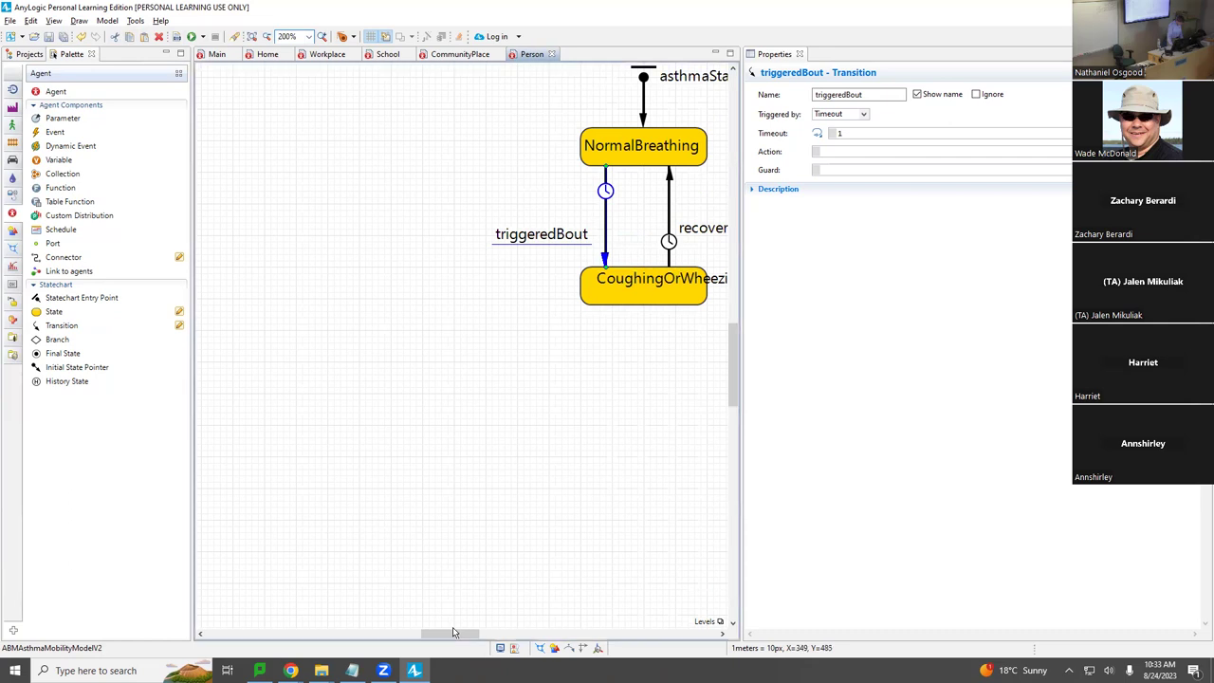
drag(459, 627, 481, 636)
scroll(482, 634, up, 2)
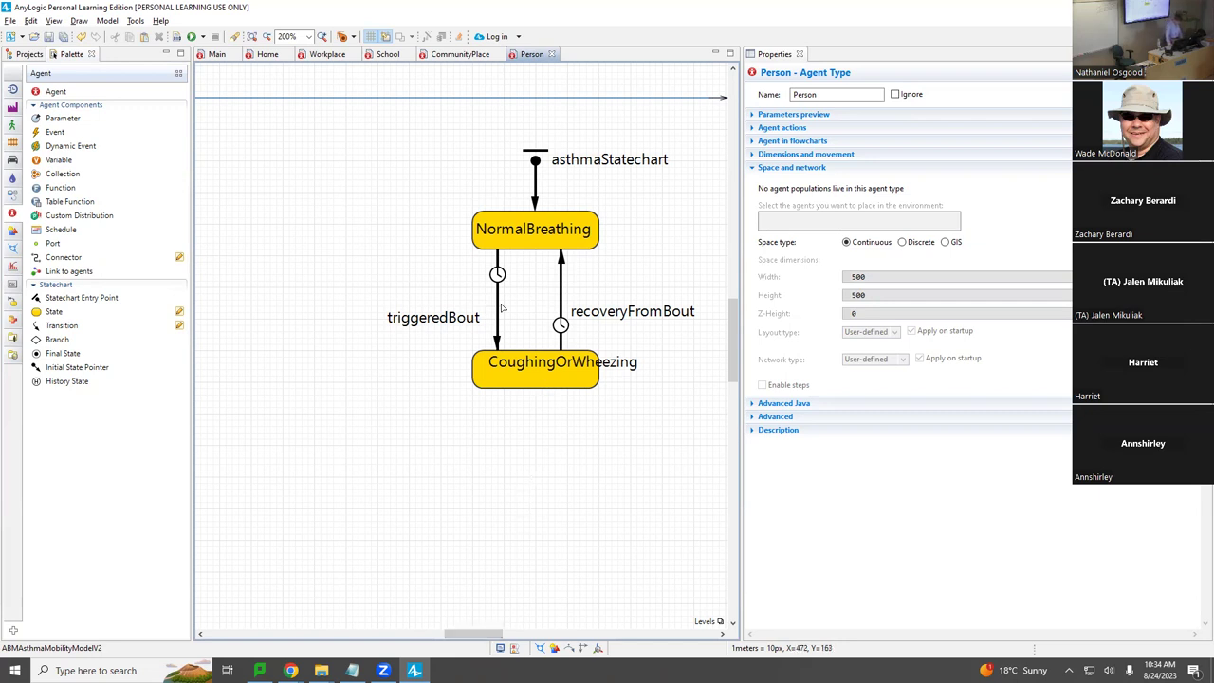
click(498, 308)
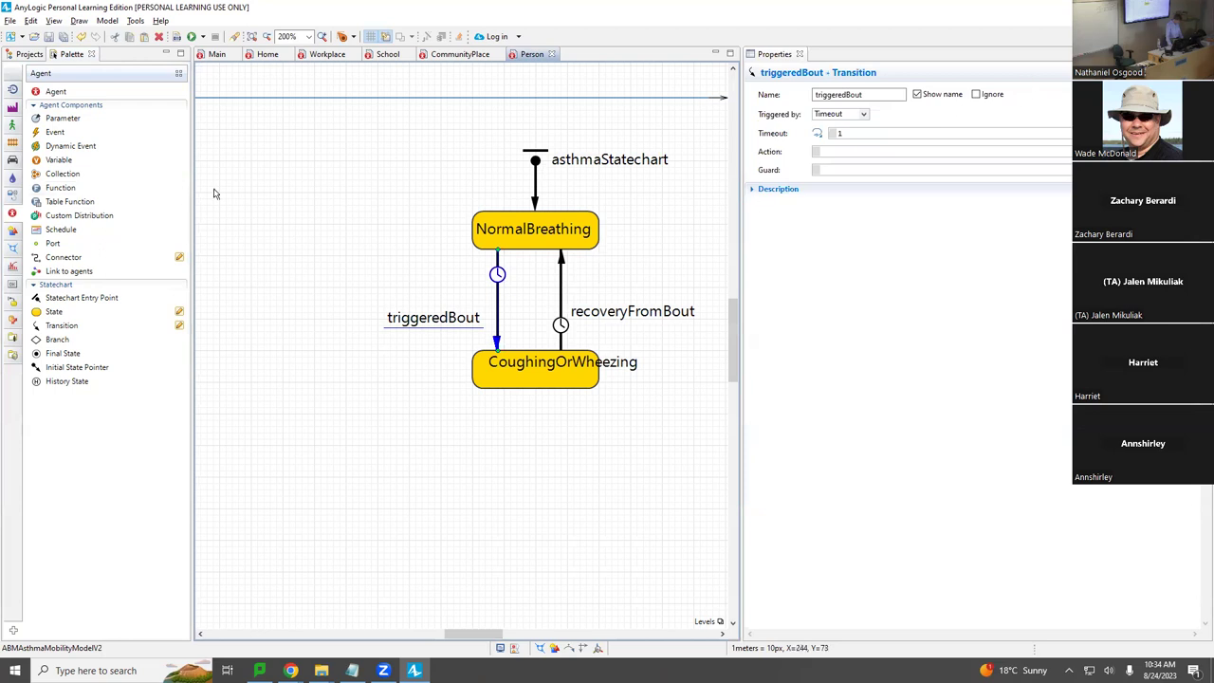
click(562, 301)
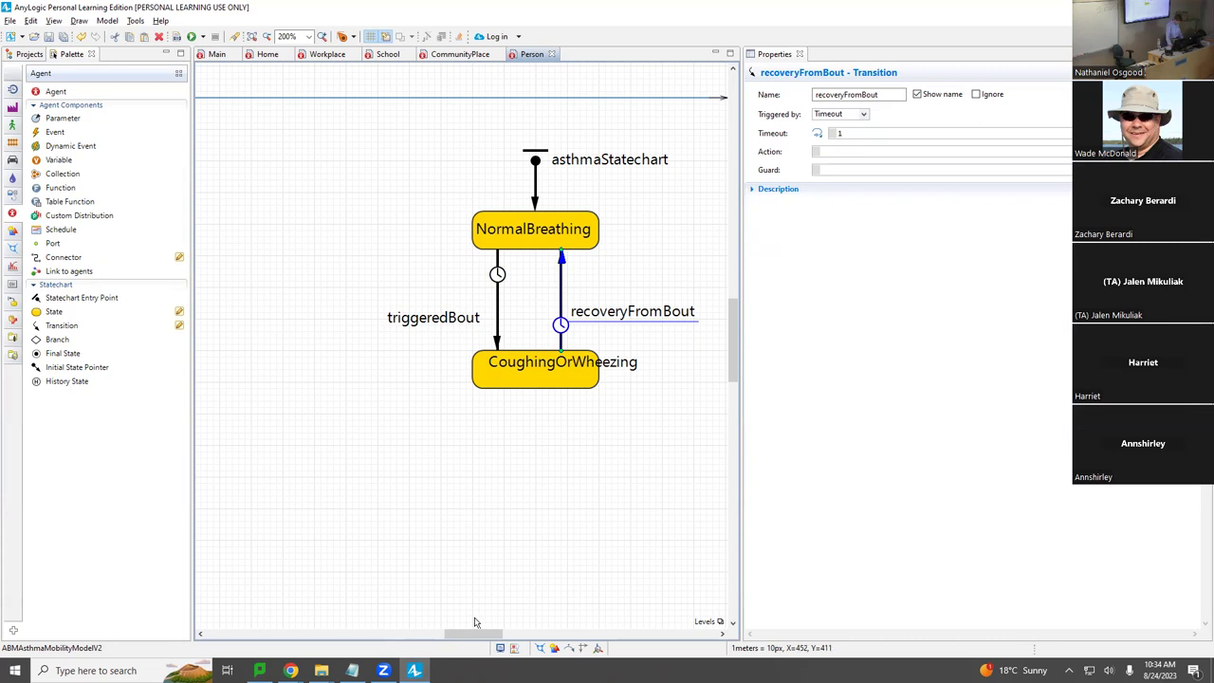
click(498, 300)
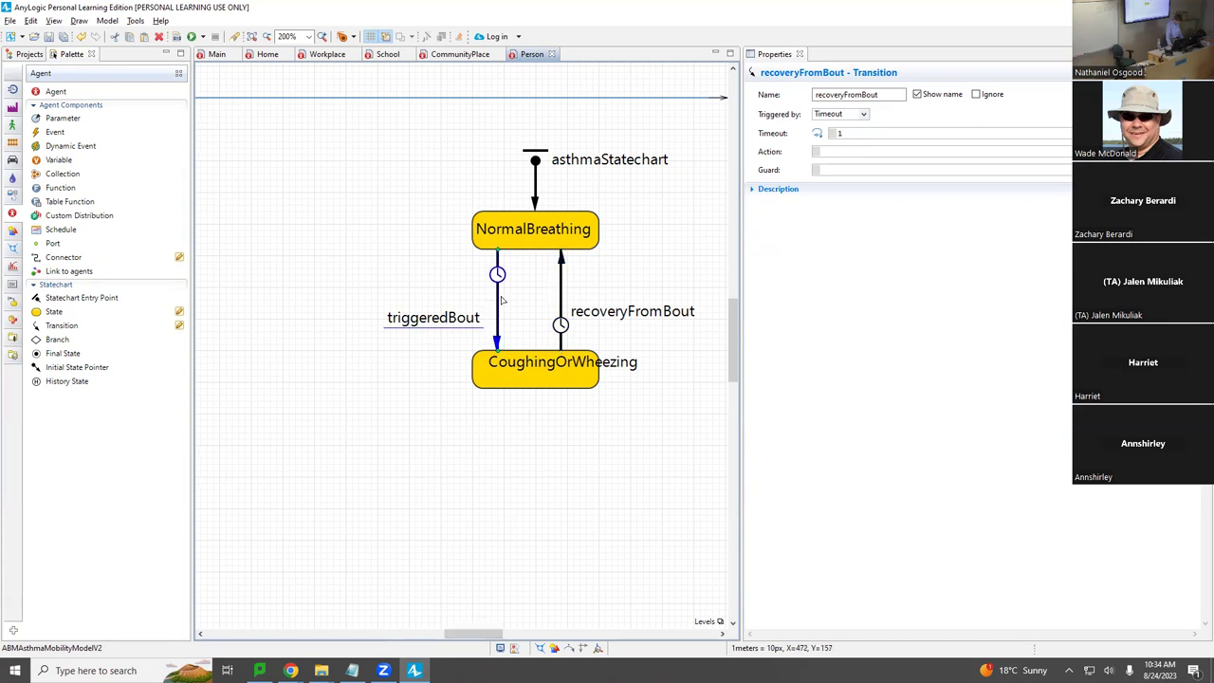
click(827, 114)
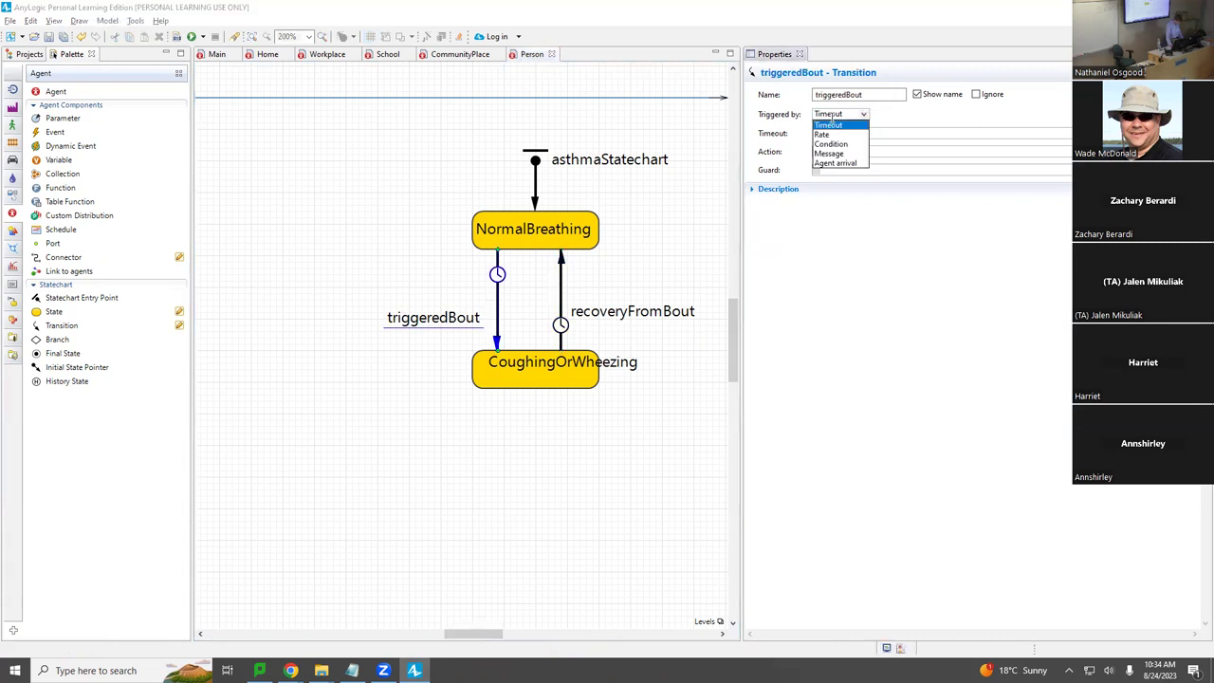
click(832, 134)
Step: Change the trigger type of the recoveryFromBout transition to Rate
click(561, 286)
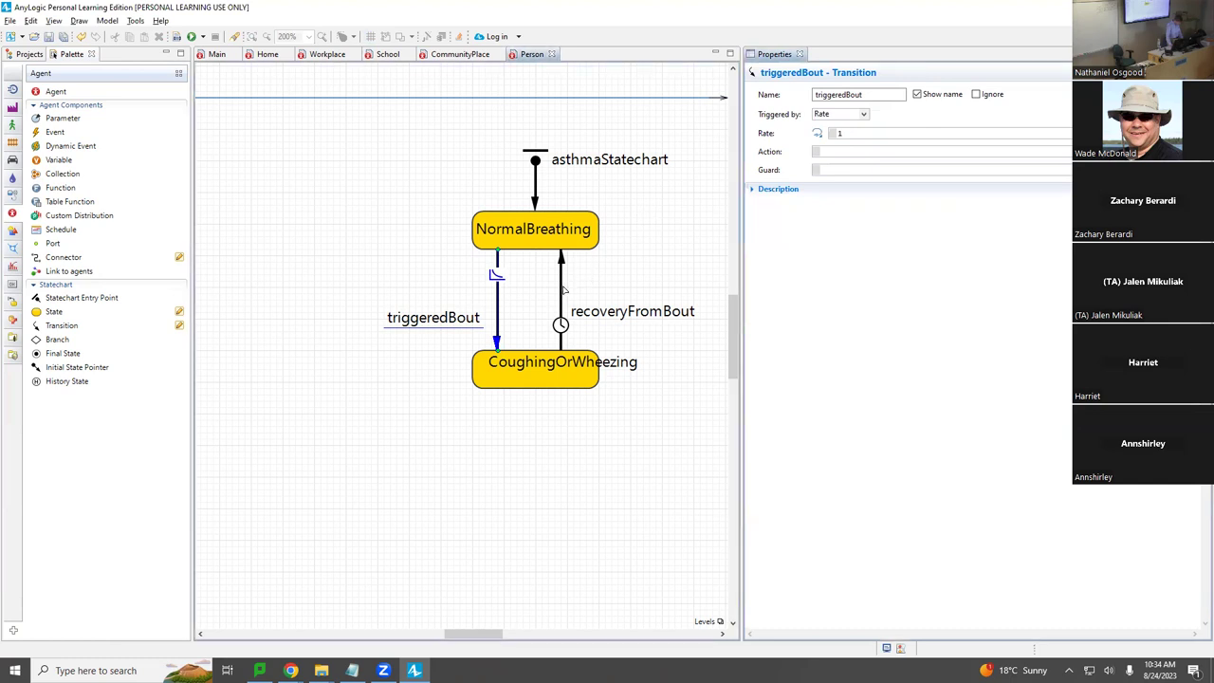
click(858, 113)
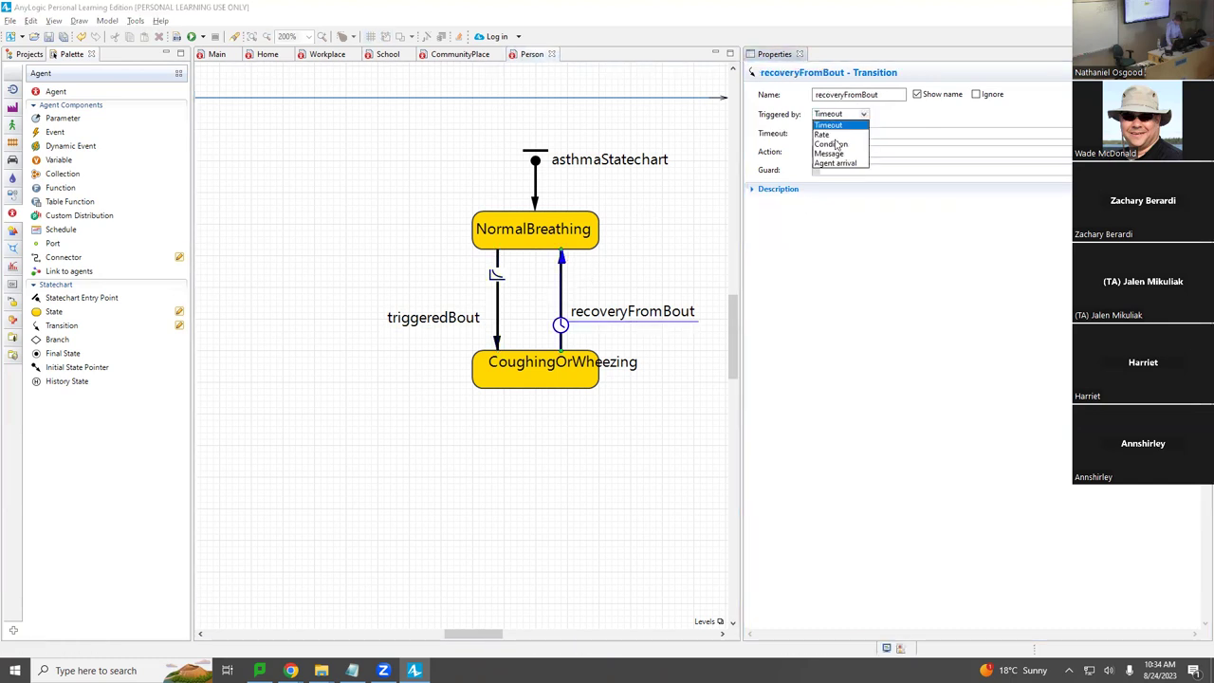
click(832, 135)
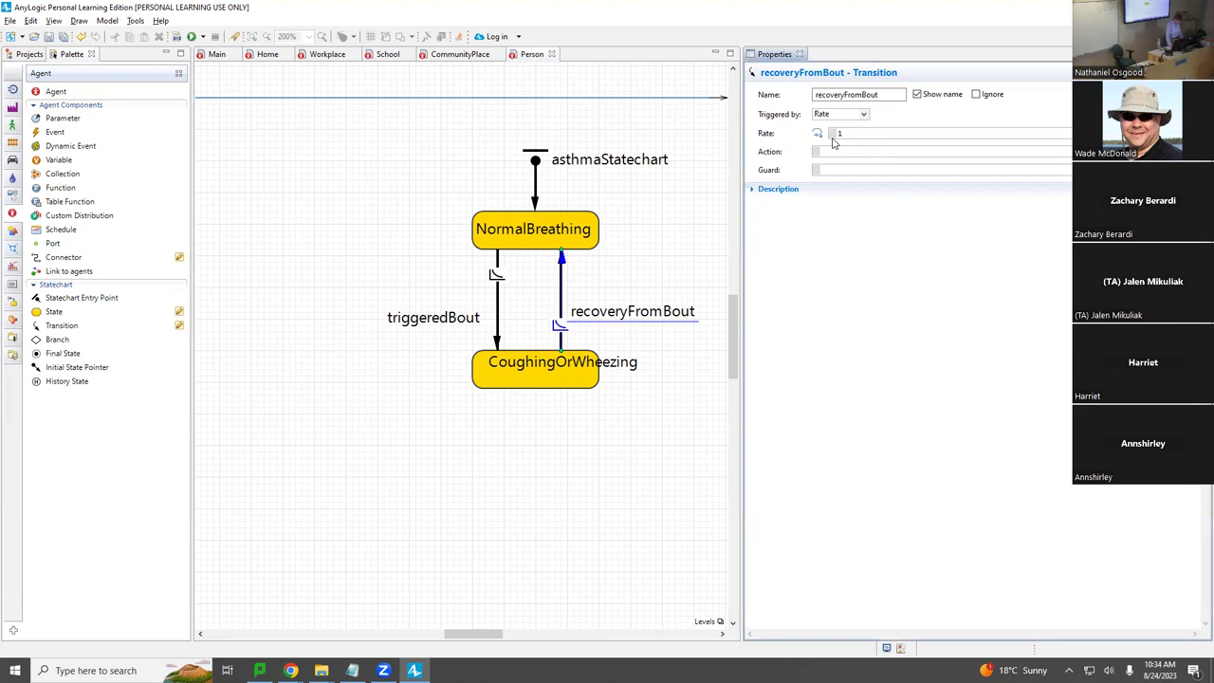
Step: Place a new statechart entry point in the empty area near the Person figure and name it mobilityStatechart
mouse_move(497, 636)
mouse_down()
mouse_move(450, 634)
mouse_move(506, 617)
mouse_up()
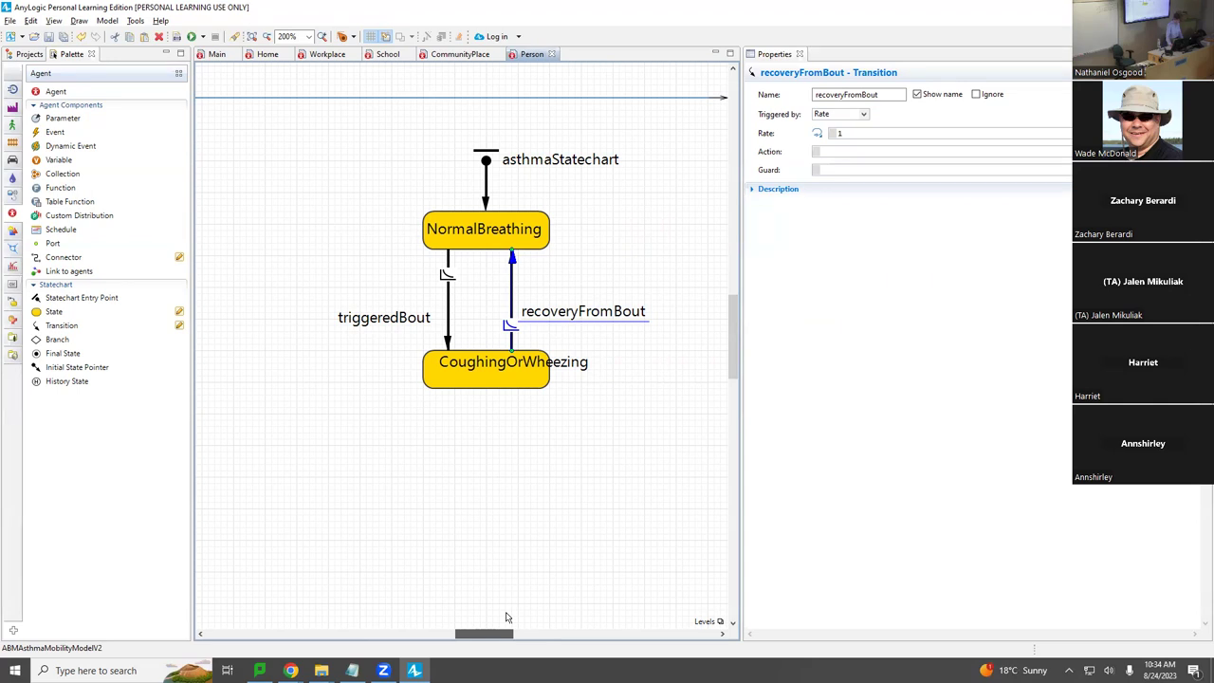
drag(507, 617, 440, 626)
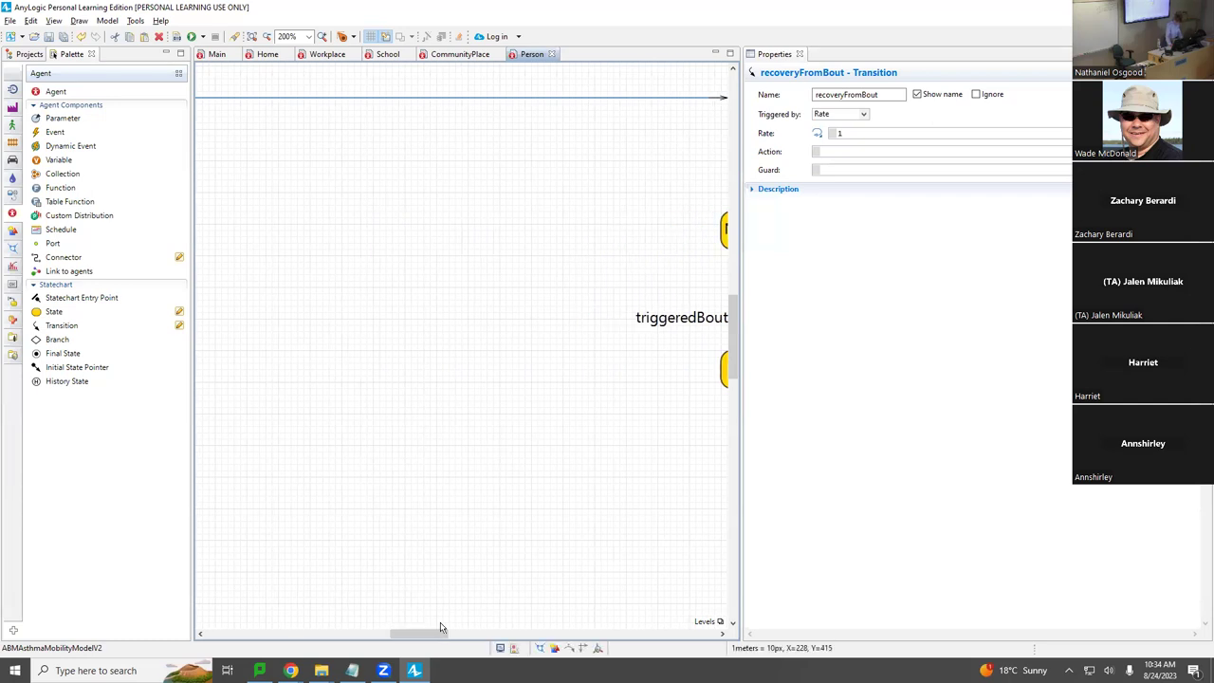
drag(431, 633, 409, 646)
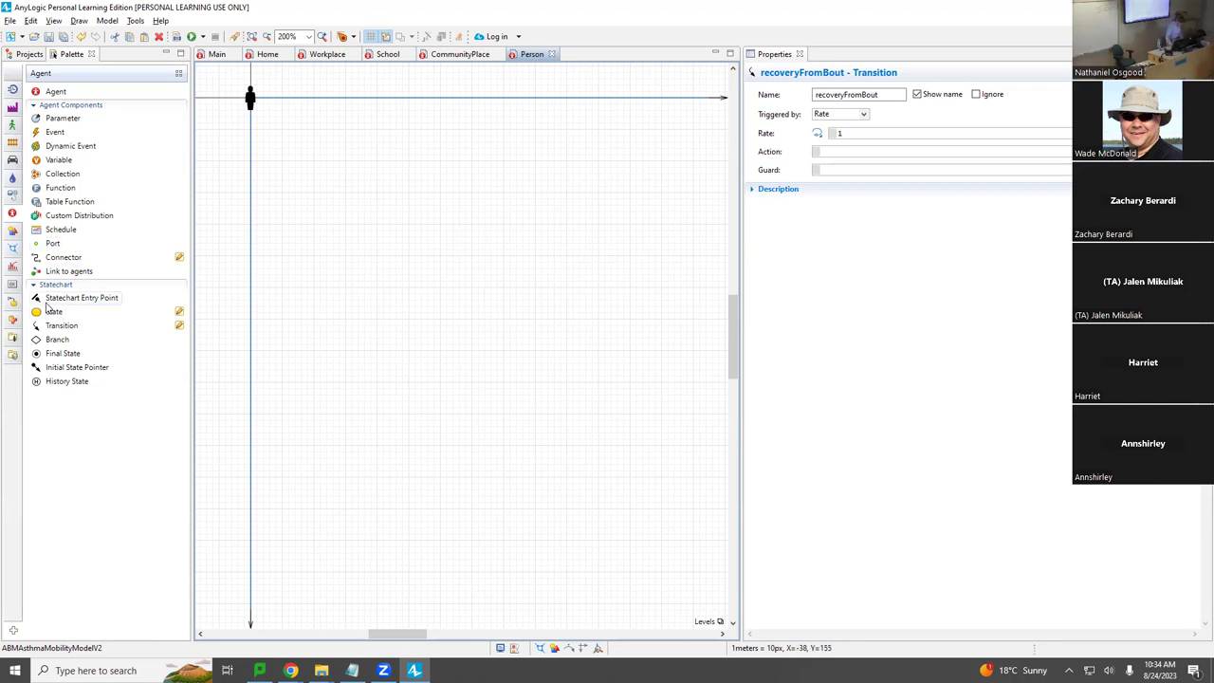
click(80, 298)
click(339, 135)
drag(346, 141, 380, 163)
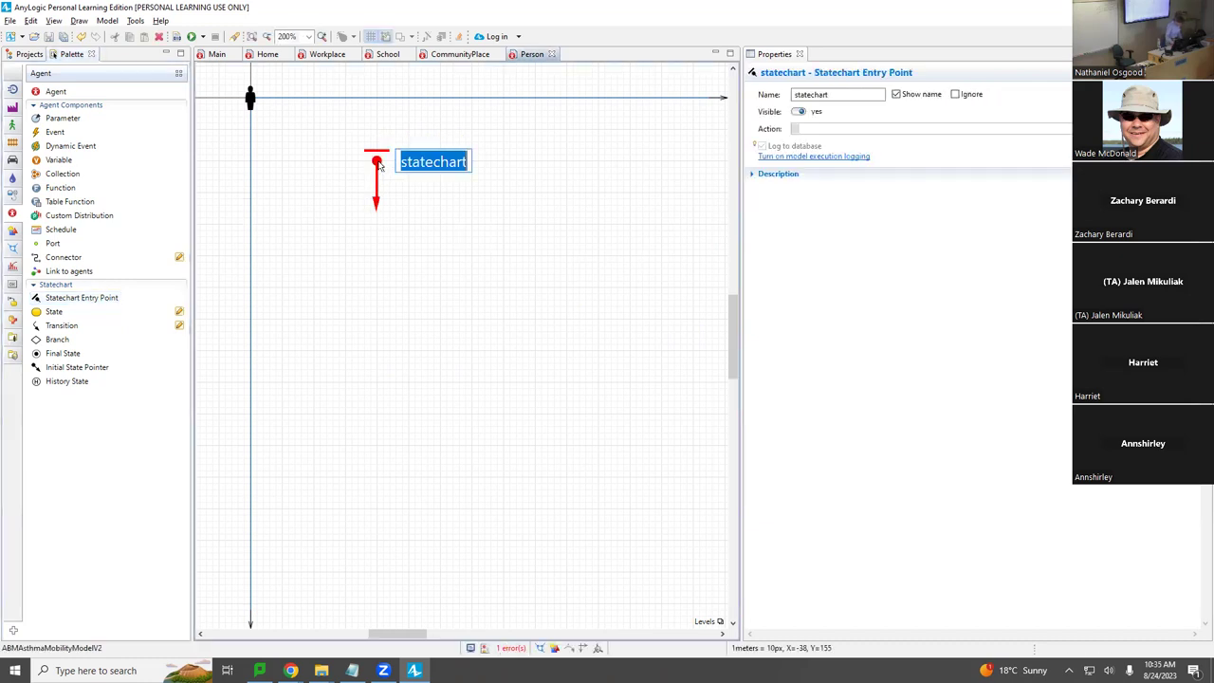
text(mobility)
text(Statechart)
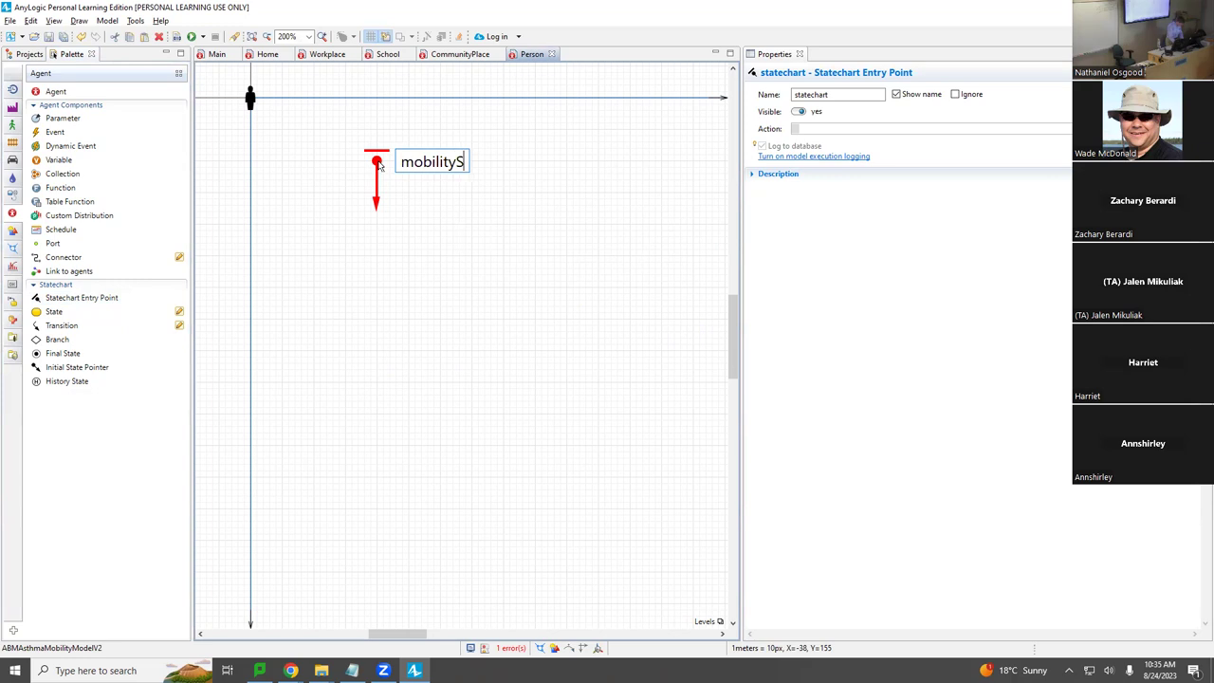
key(Return)
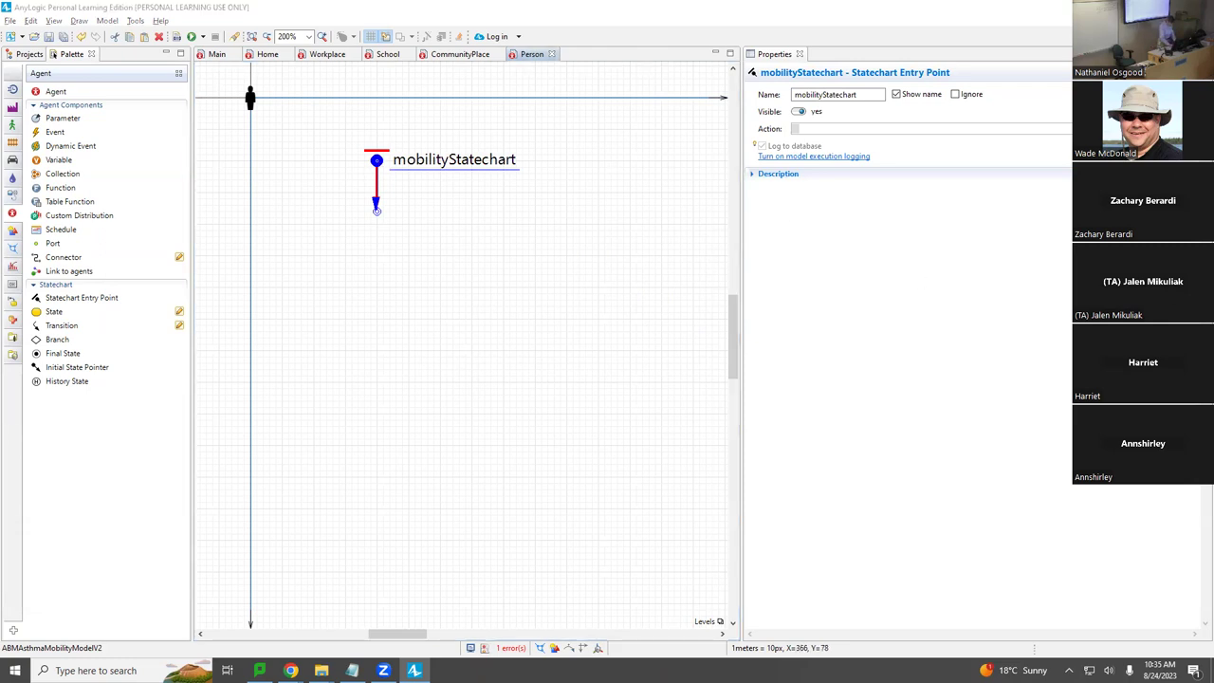
Step: Add a state named AtHome directly below mobilityStatechart so that the entry arrow connects to its upper edge
key(alt+Tab)
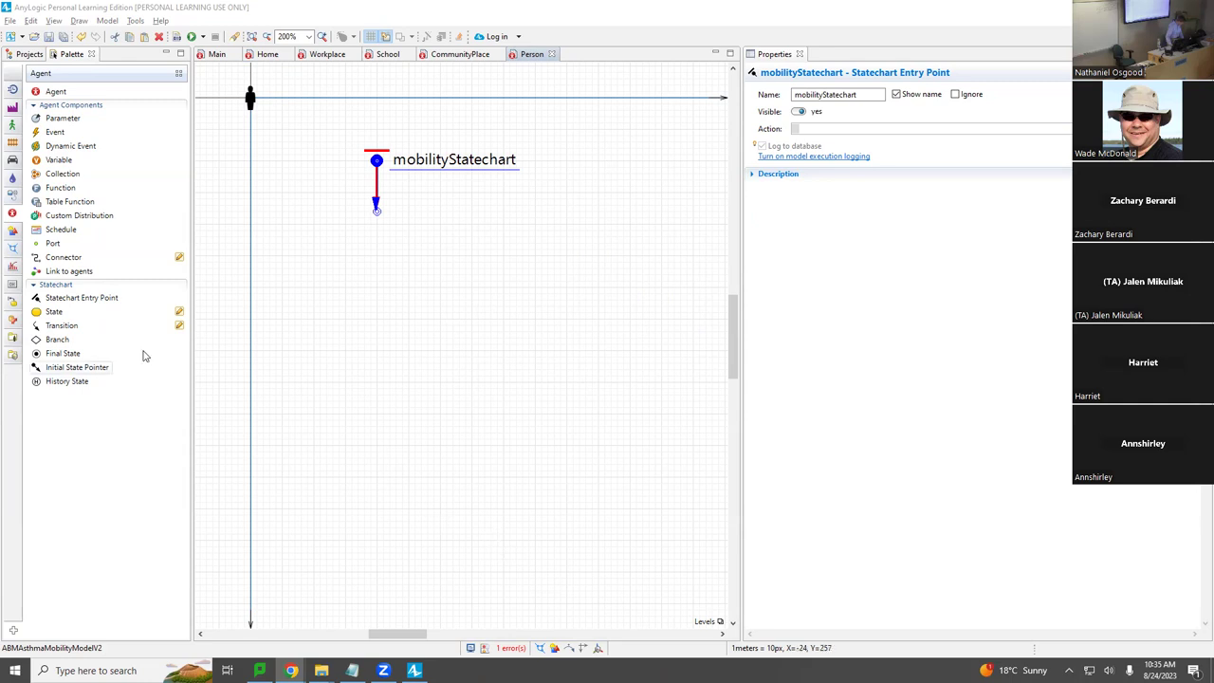
drag(81, 319, 321, 214)
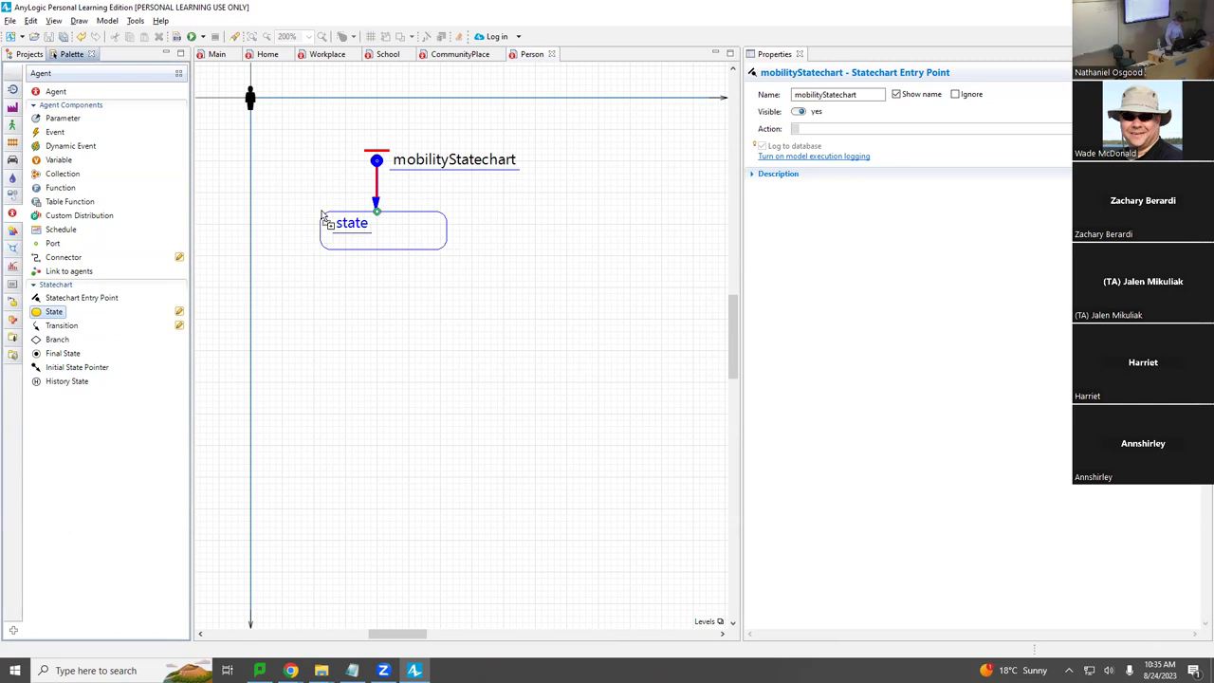
drag(322, 214, 323, 215)
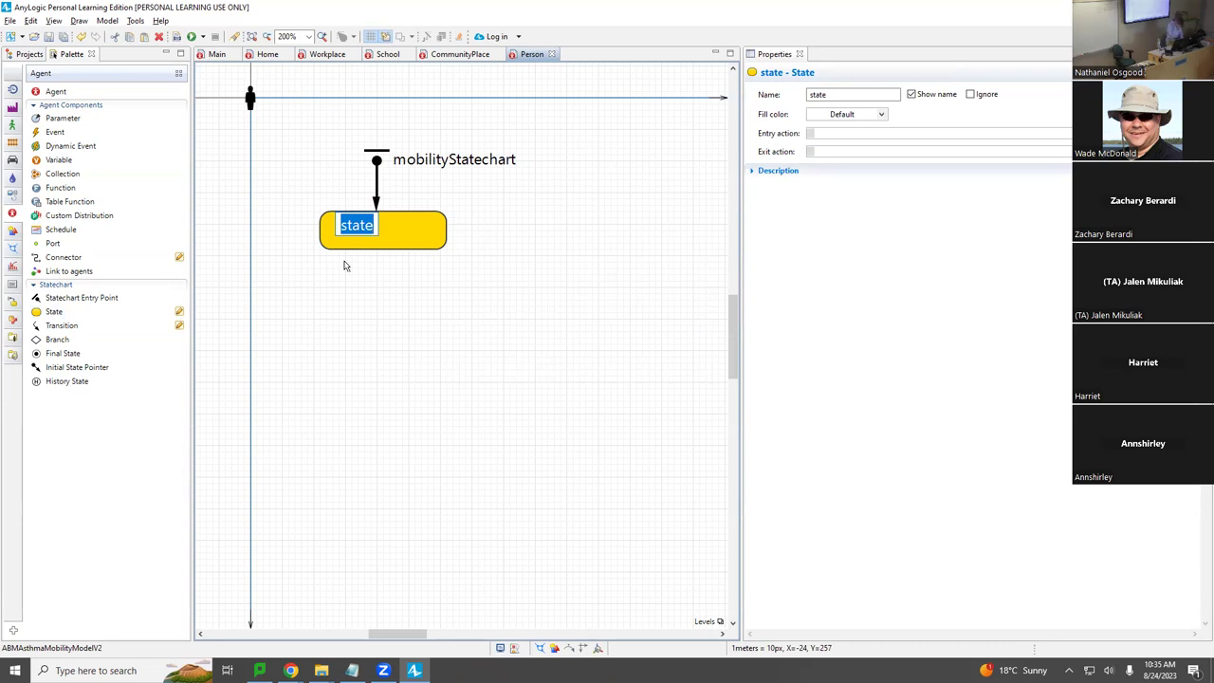
text(AtHome)
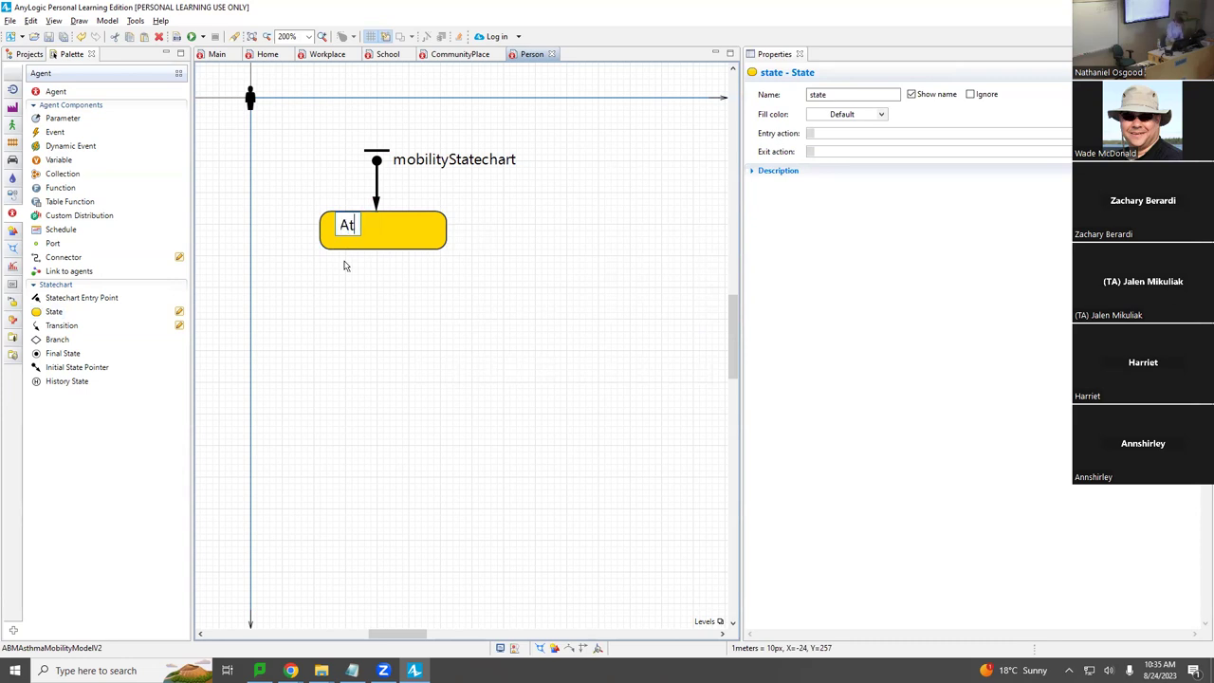
Step: Finish naming the state under the mobilityStatechart entry point AtHome and deselect it
key(Return)
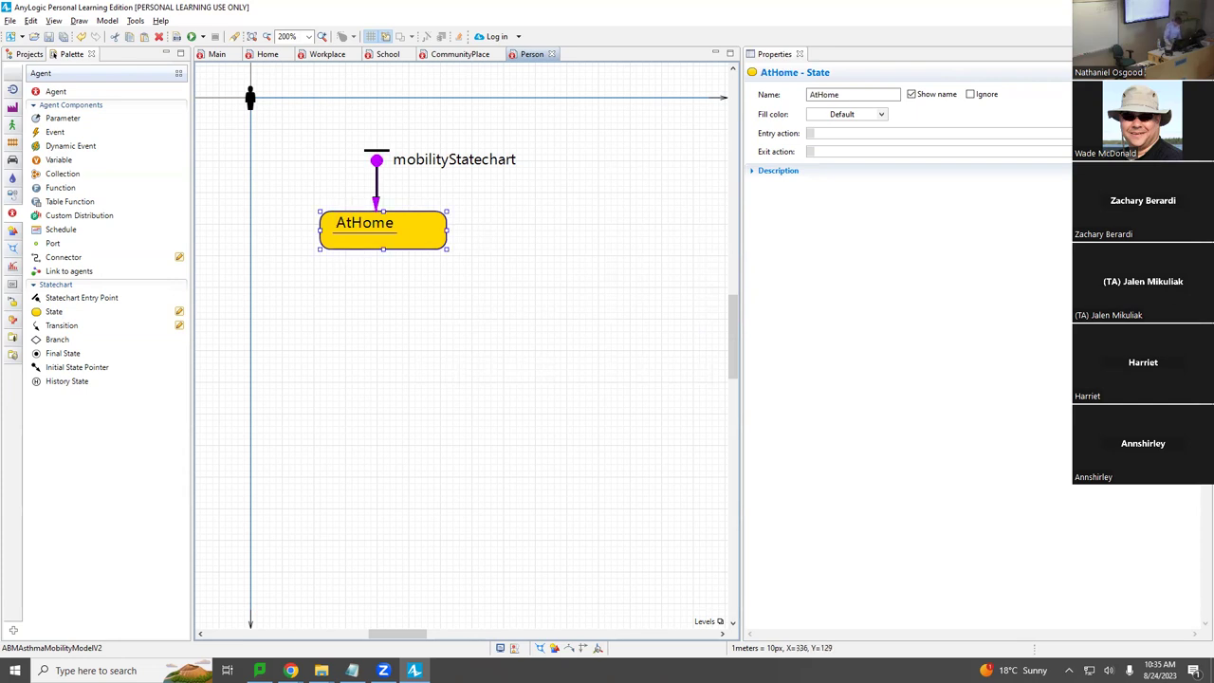
click(291, 671)
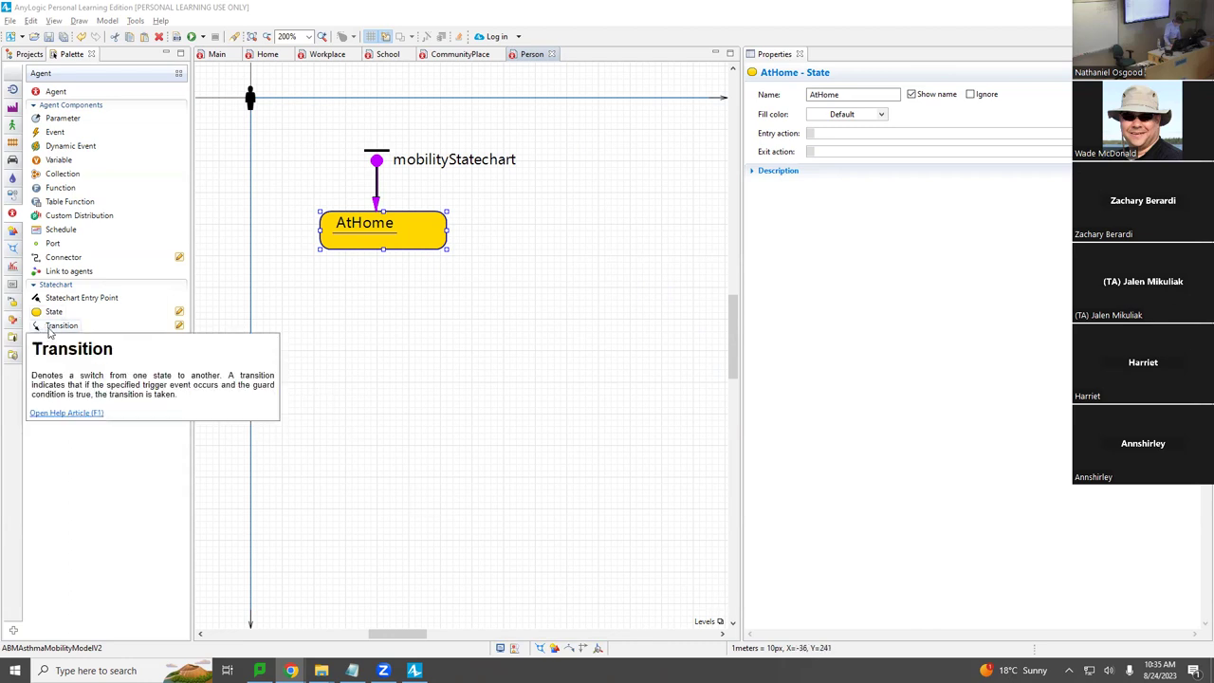
click(265, 311)
Step: Add a state named InTransitToWork below AtHome, offset to its right
drag(42, 316, 440, 316)
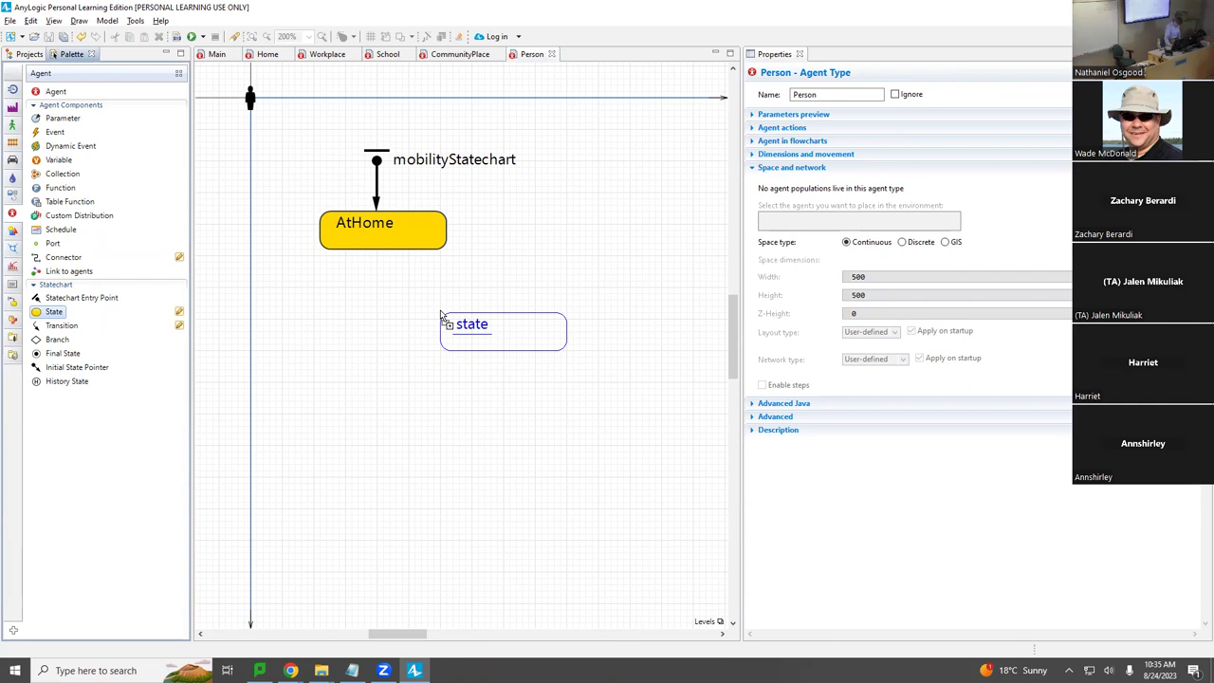
drag(440, 316, 440, 315)
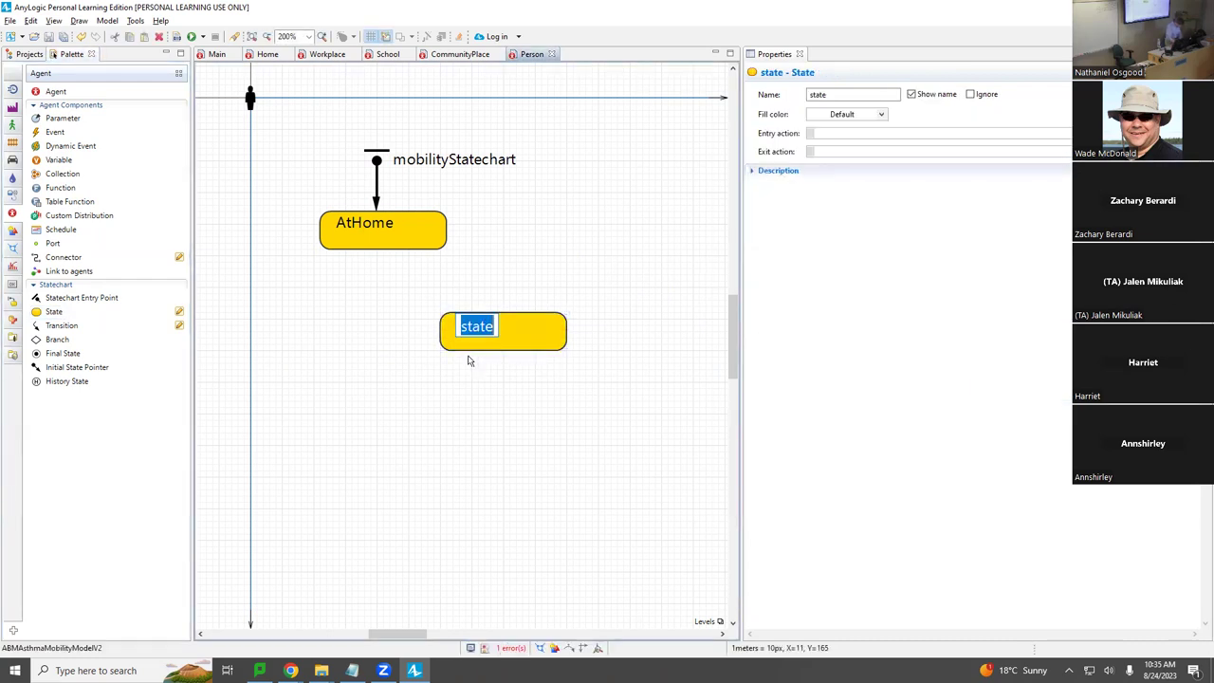
text(InTransitToWork)
key(Return)
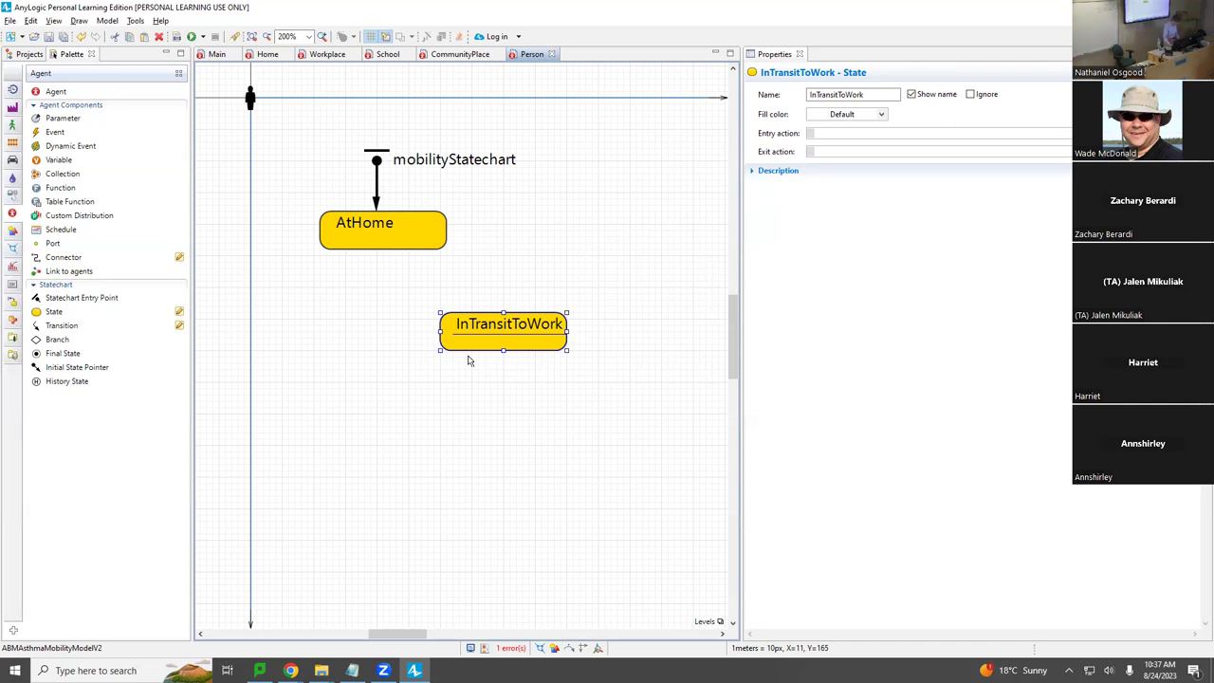
Step: Add a state named AtWork below InTransitToWork, leaving room for a transition between them
drag(54, 312, 436, 446)
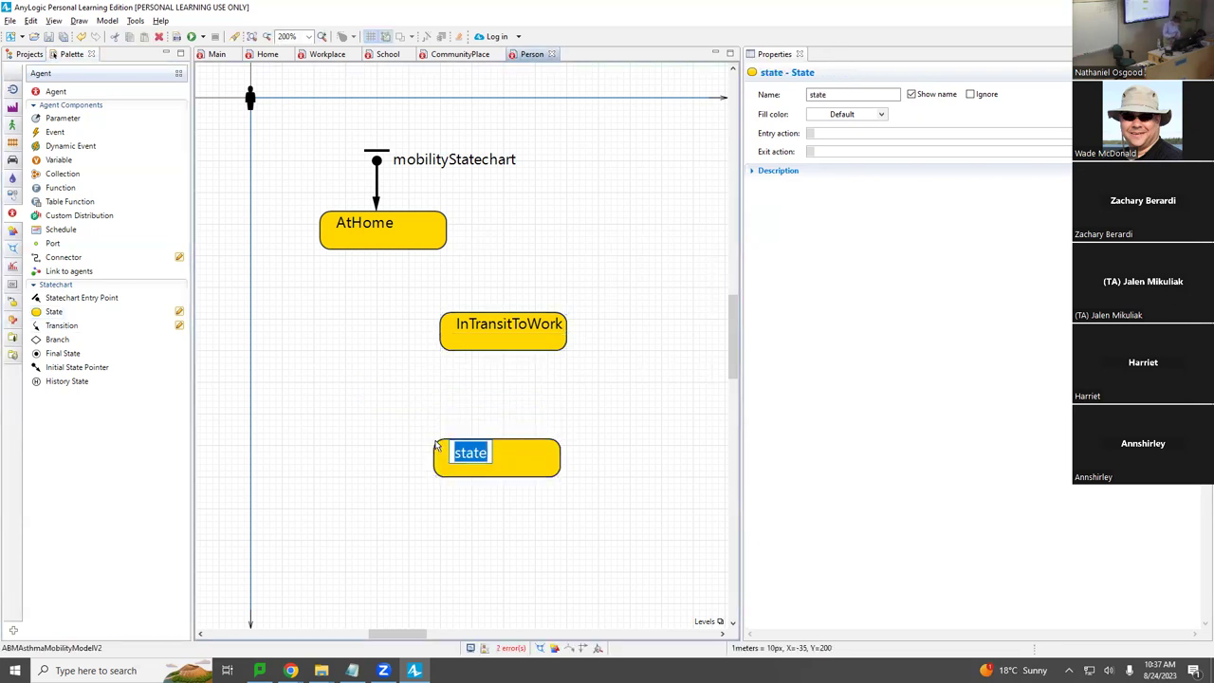
text(AtWork)
key(Return)
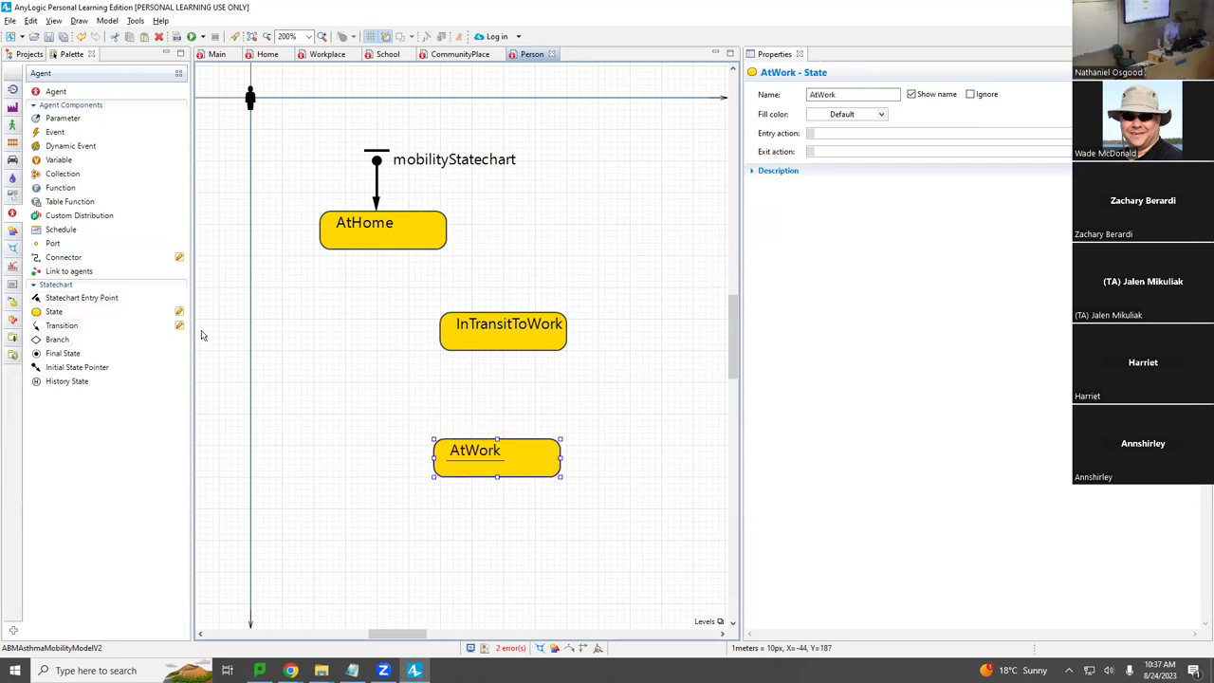
Step: Duplicate the InTransitToWork and AtWork states together and place the copies to the left of the originals
click(482, 332)
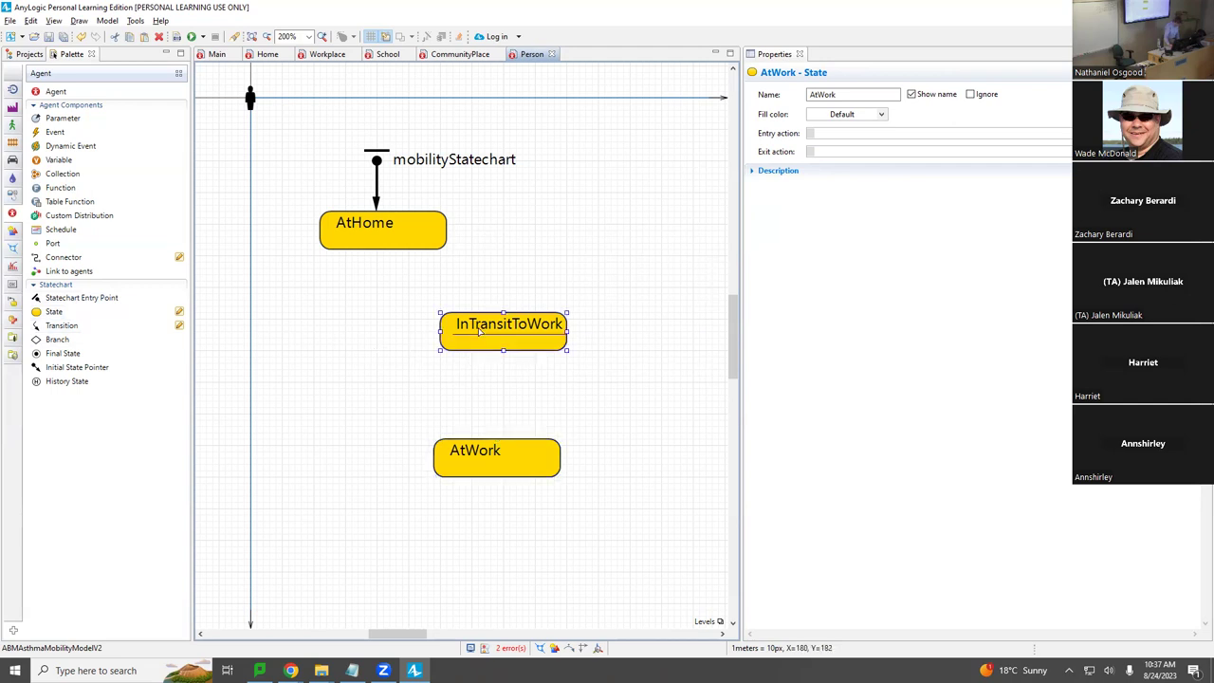
ctrl+click(505, 462)
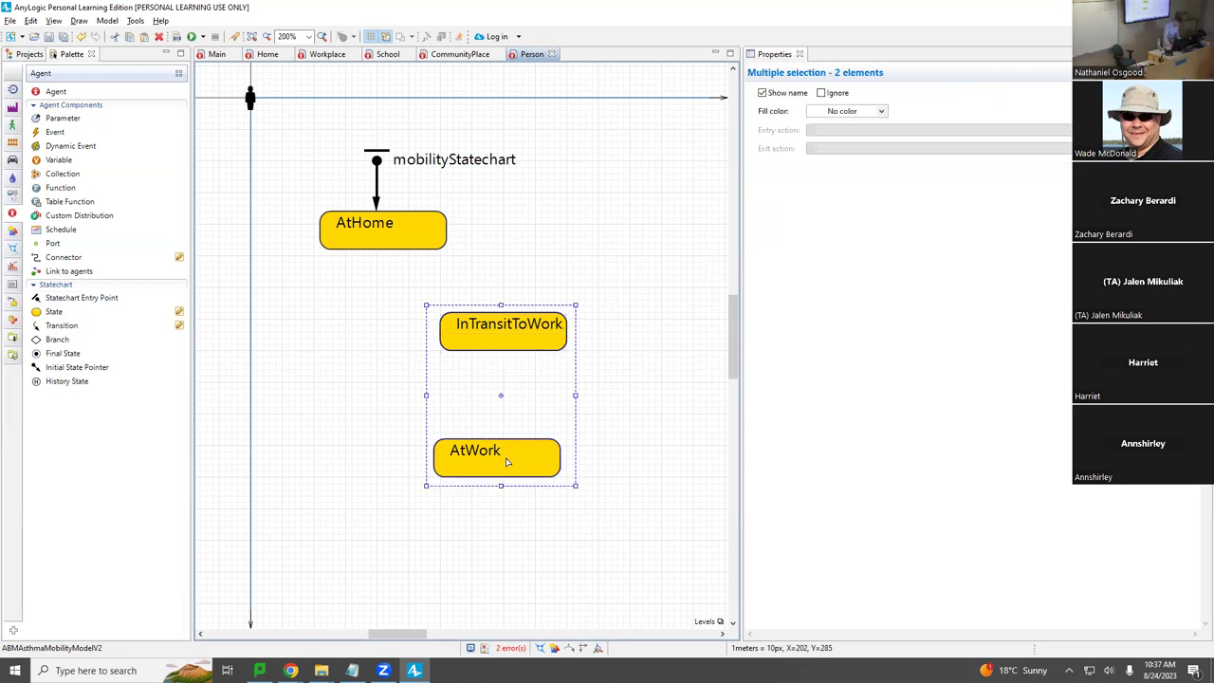
drag(399, 282, 607, 508)
drag(528, 464, 317, 467)
Step: Rename the copied InTransitToWork1 state to InTransitToSchool
click(300, 341)
click(871, 95)
key(BackSpace)
key(BackSpace)
key(BackSpace)
key(BackSpace)
key(BackSpace)
text(School)
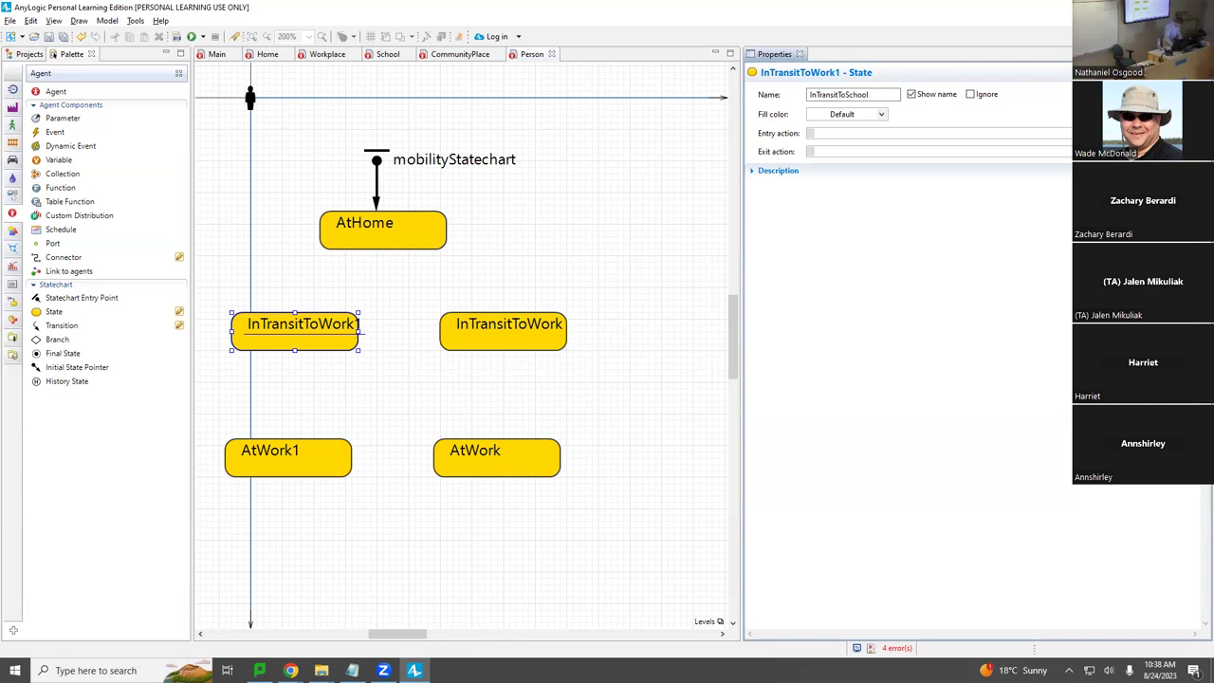
key(Return)
Step: Rename the copied AtWork1 state to AtSchool
click(265, 450)
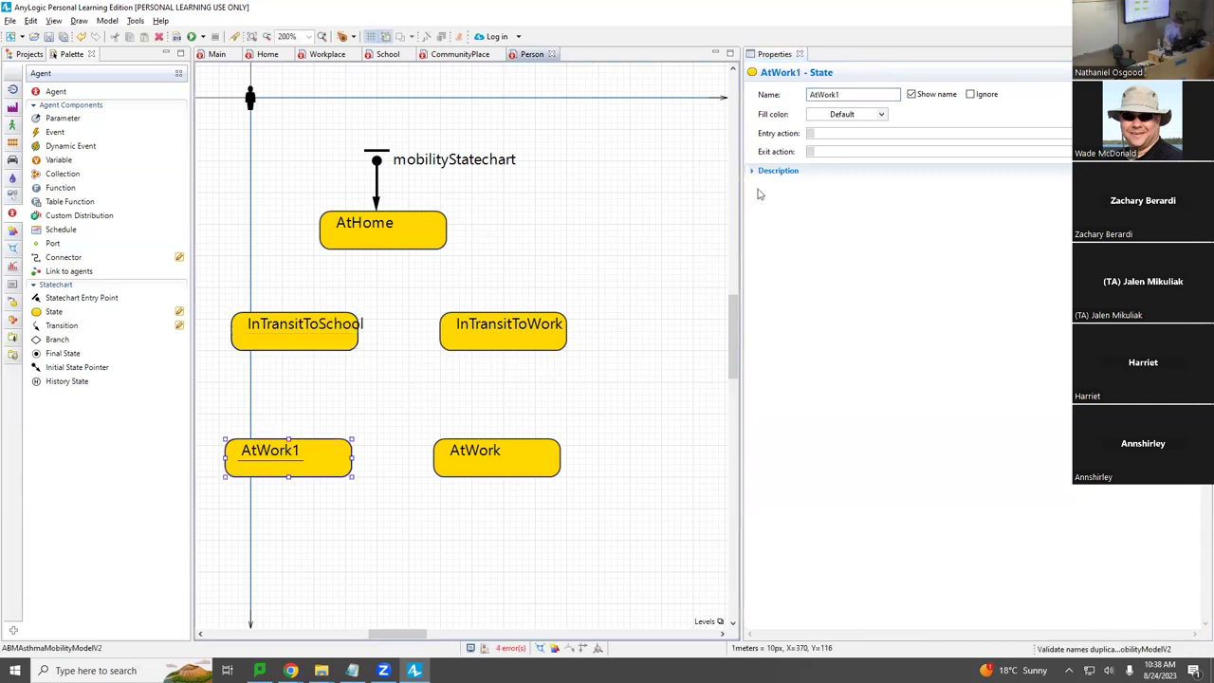
click(840, 94)
key(BackSpace)
key(BackSpace)
key(BackSpace)
key(BackSpace)
key(BackSpace)
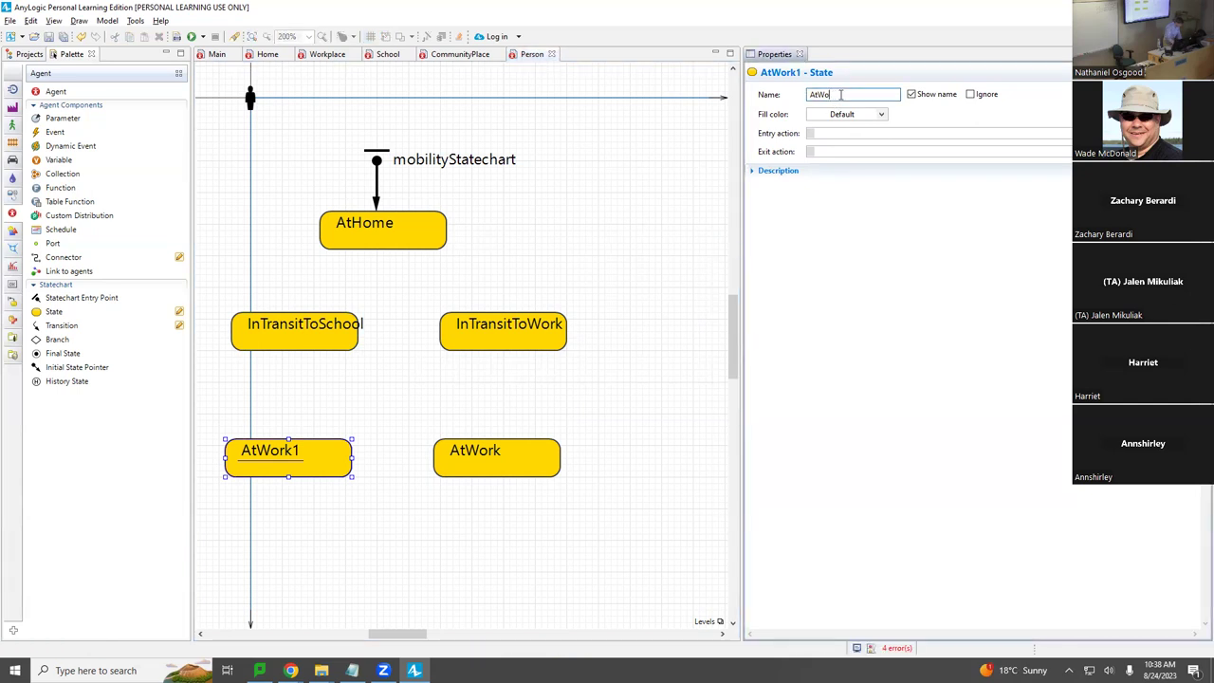
text(School)
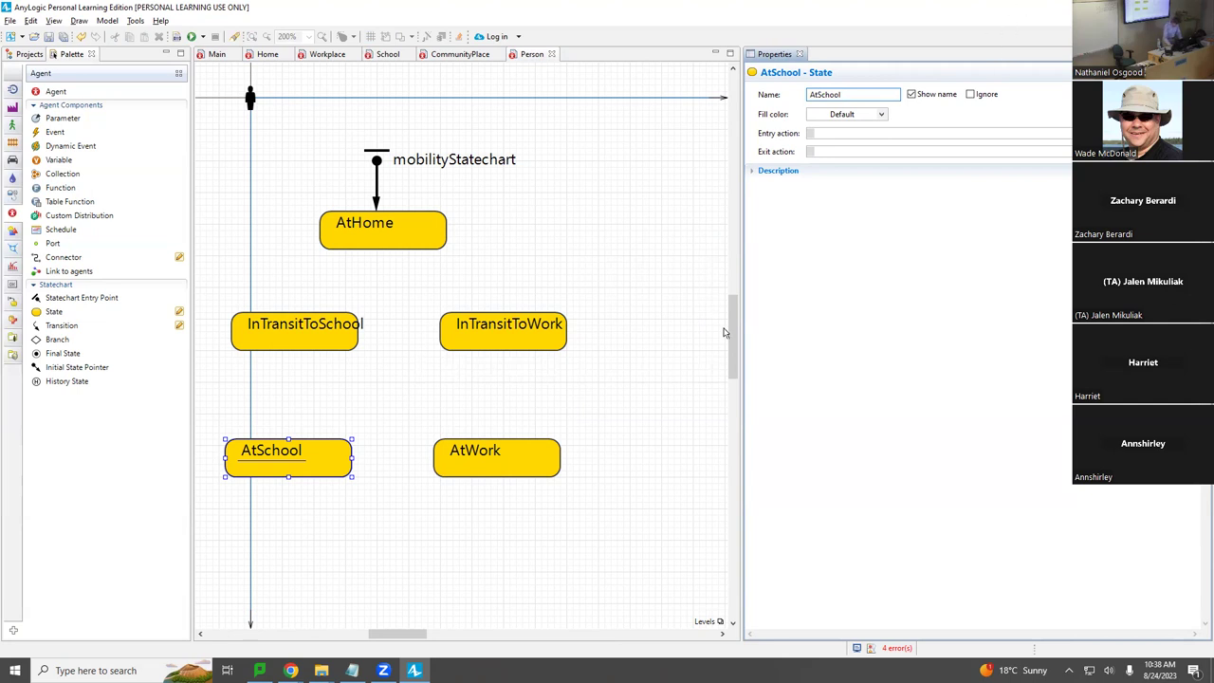
Step: Add a state named InTransitToCommunityPlaces centred below the AtSchool and AtWork states
drag(732, 372, 731, 378)
scroll(735, 414, down, 1)
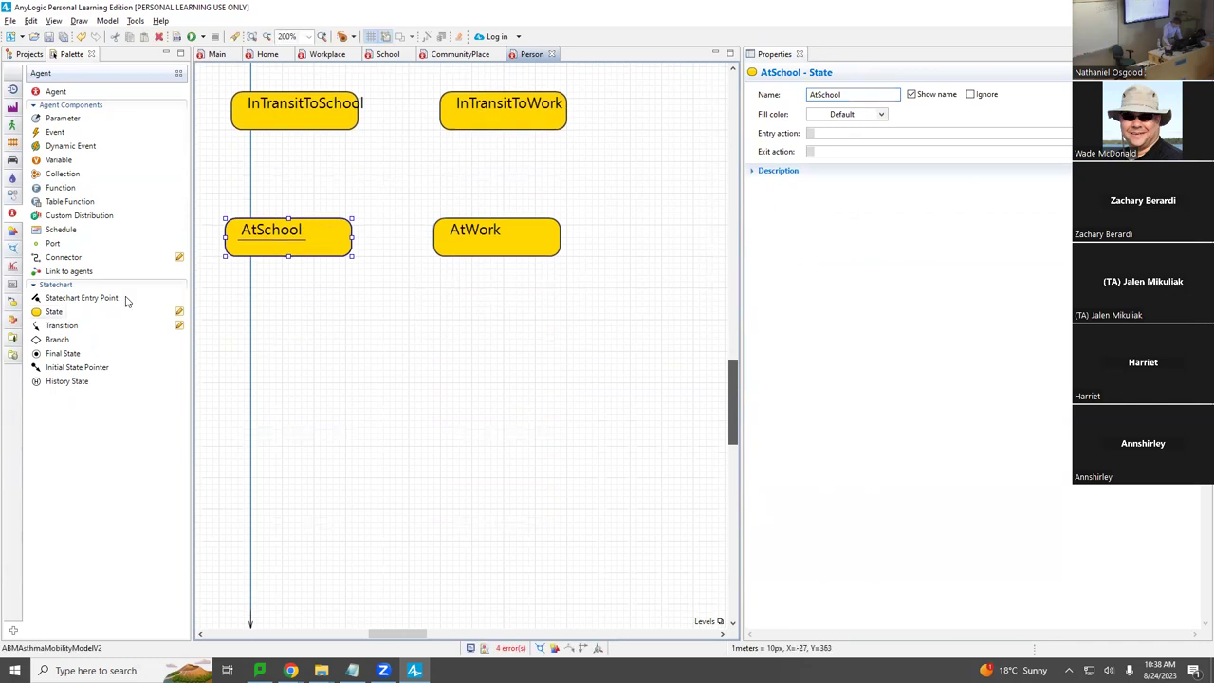
click(54, 311)
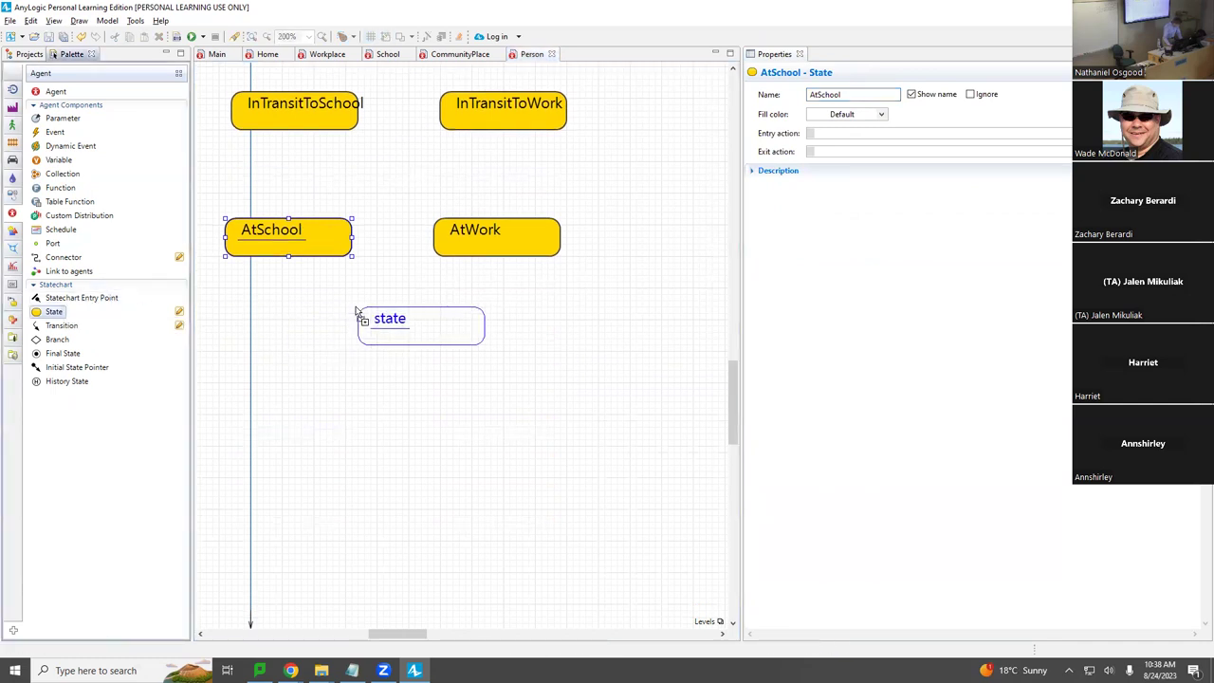
click(325, 313)
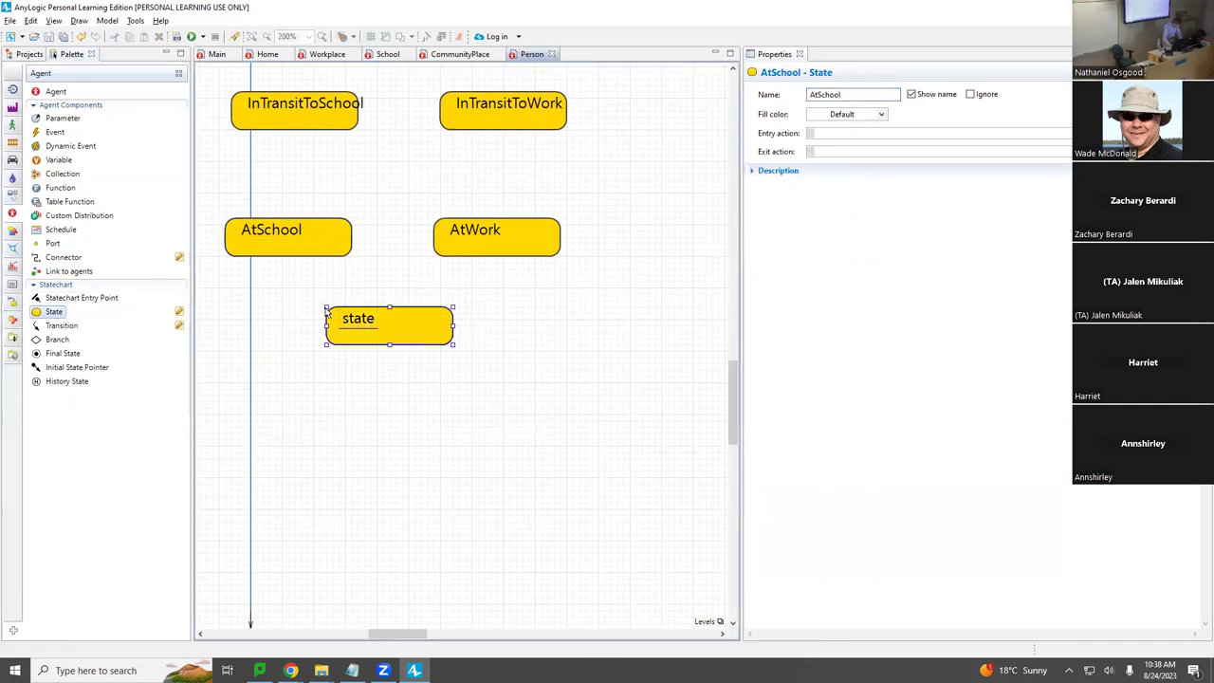
text(InTrans)
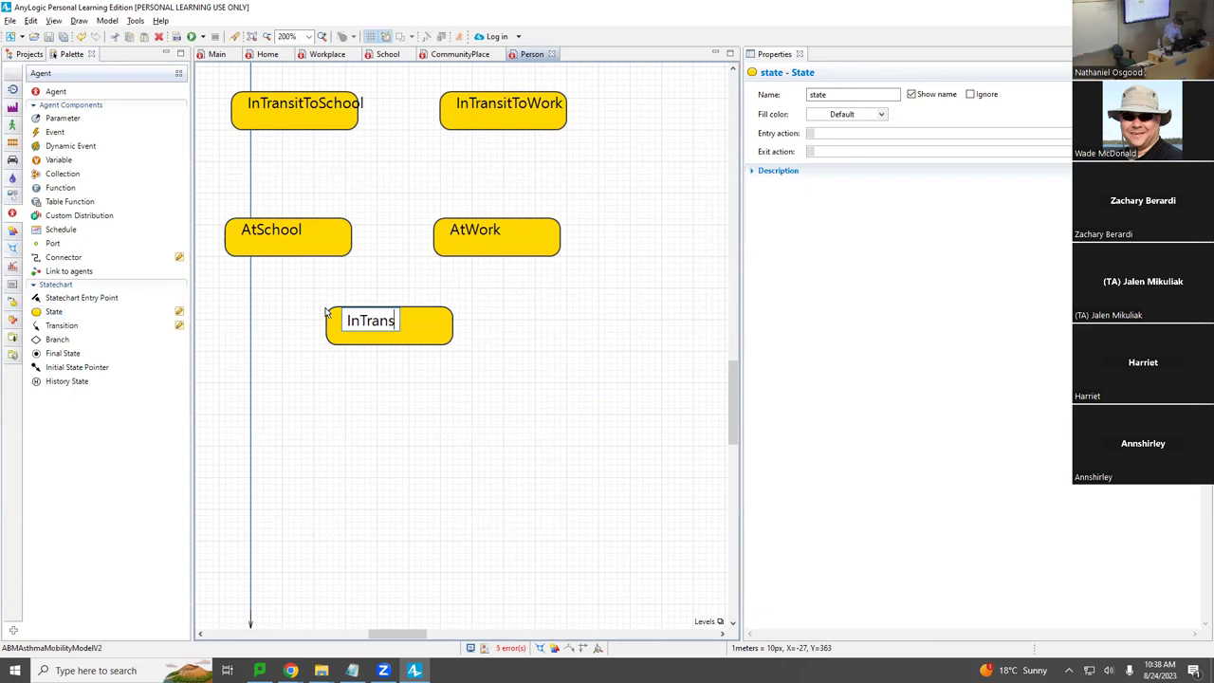
text(itToComm)
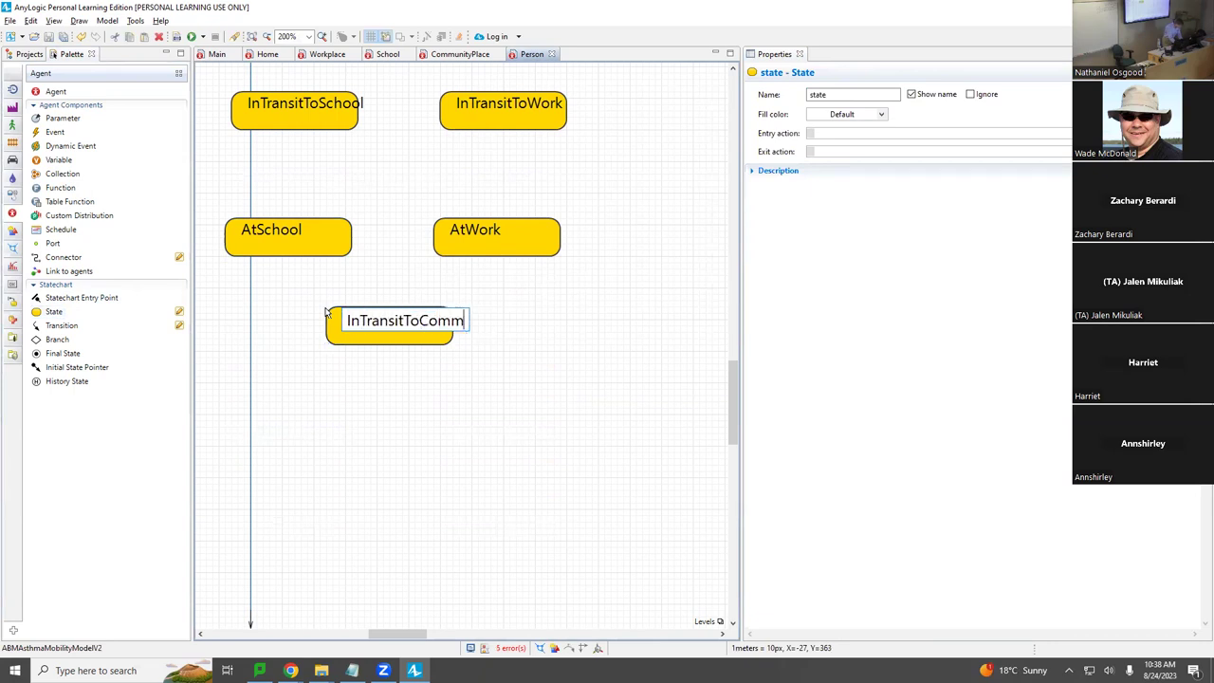
text(unityPlace)
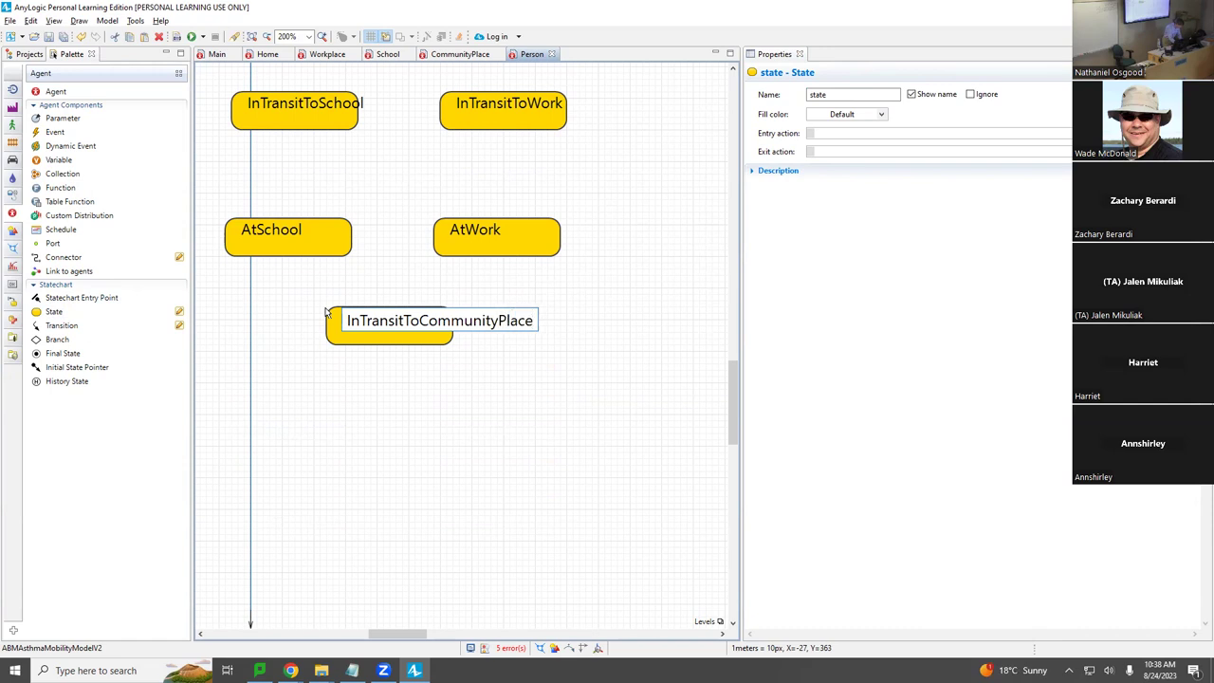
text(s)
key(Return)
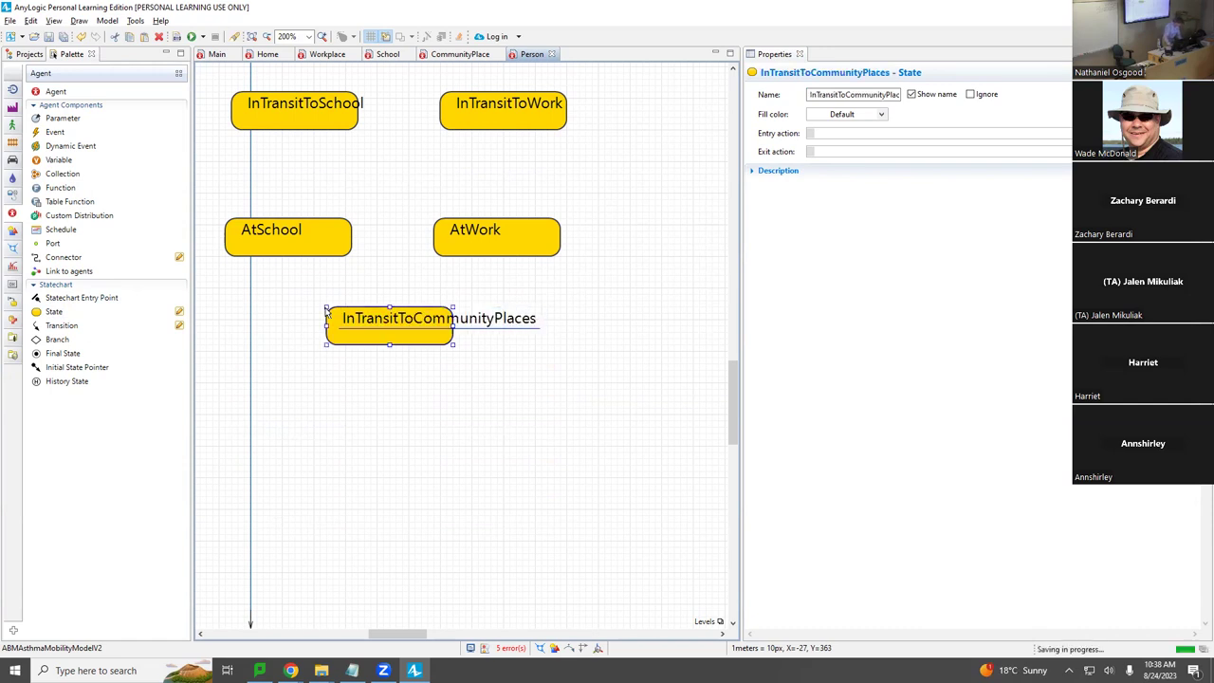
Step: Add a state named InCommunity directly below InTransitToCommunityPlaces
drag(42, 311, 319, 437)
text(I)
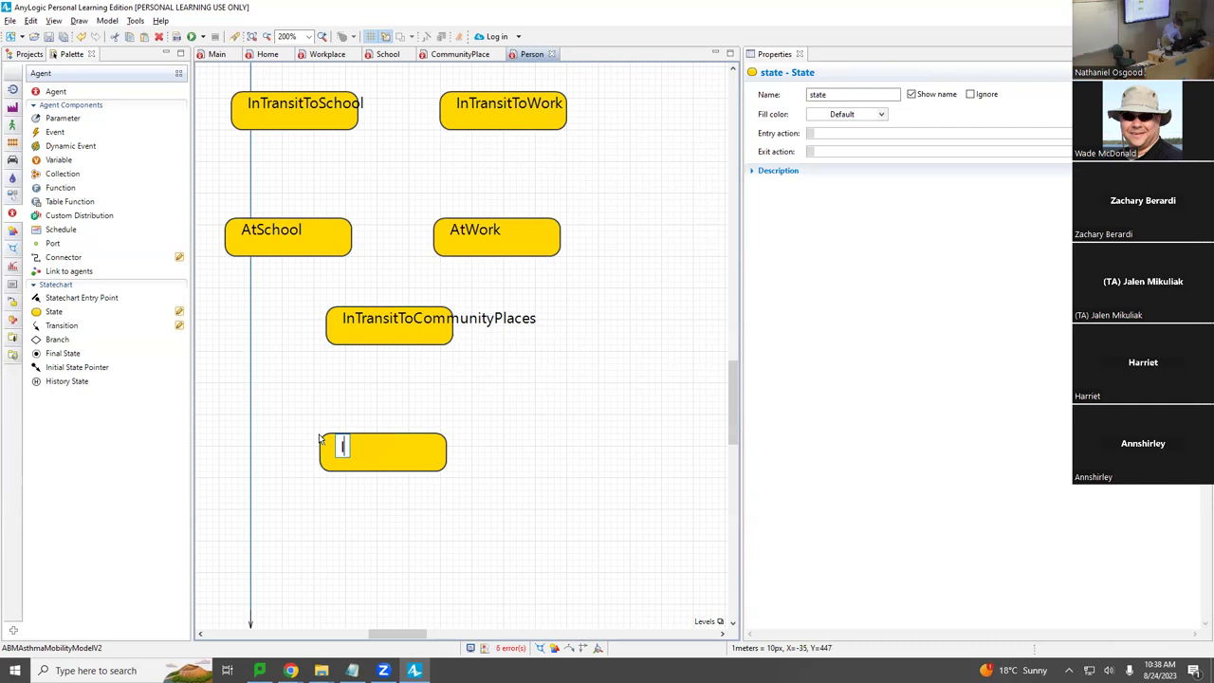
text(nCommunity)
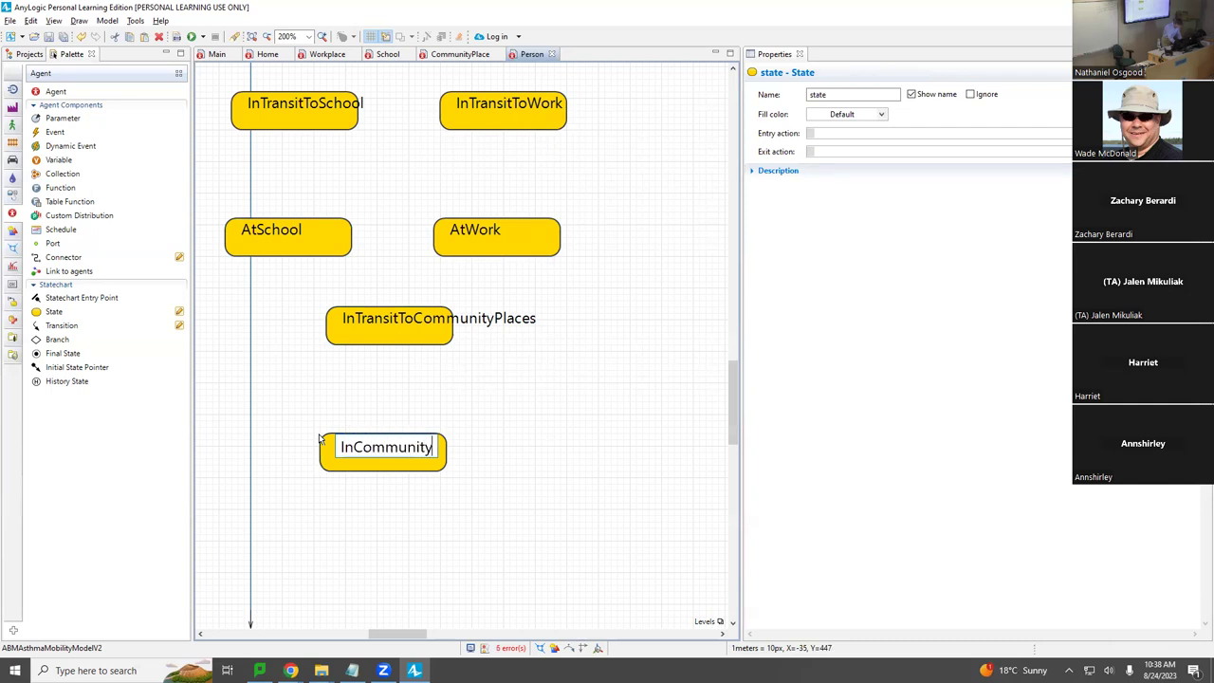
key(Return)
Step: Add a transition leaving the lower edge of AtHome and pointing straight down
mouse_move(391, 635)
mouse_down()
mouse_move(360, 641)
mouse_move(373, 637)
mouse_up()
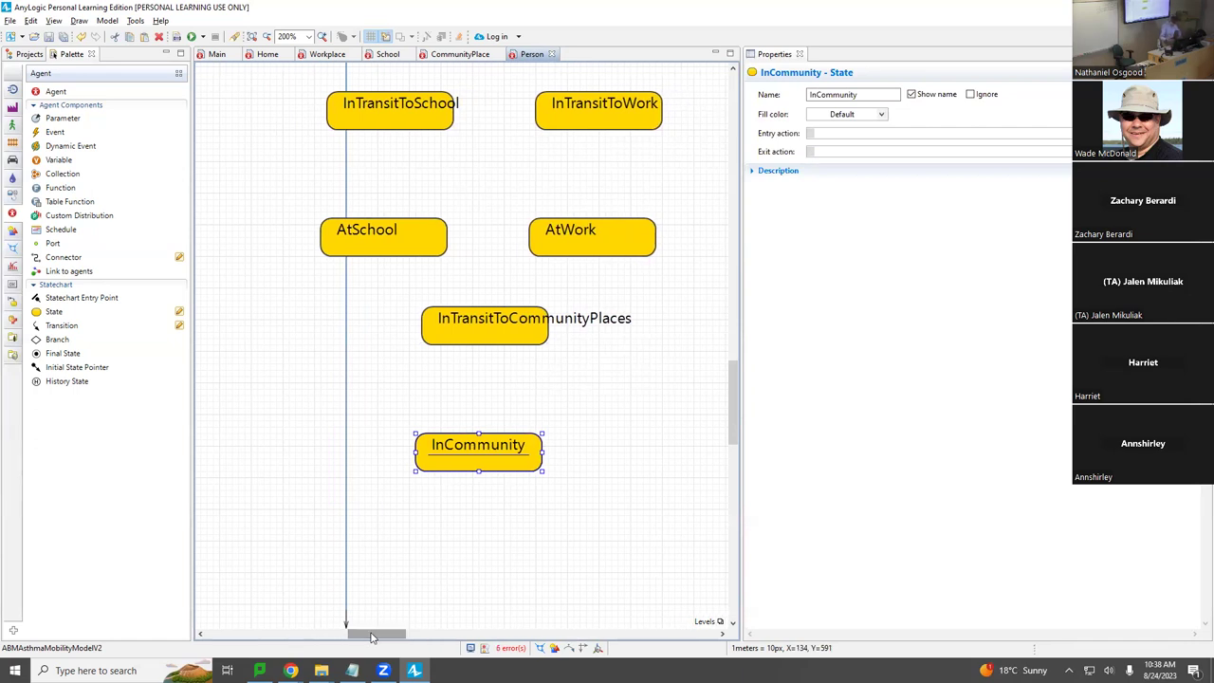
scroll(351, 469, up, 3)
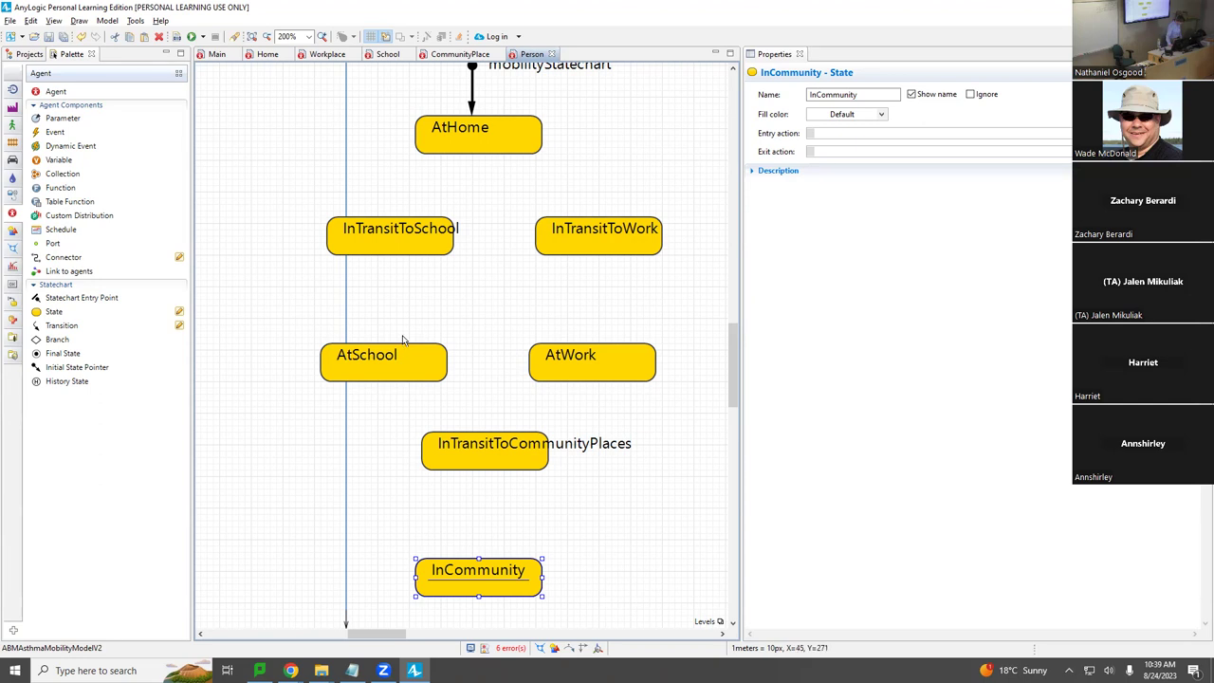
drag(57, 325, 480, 161)
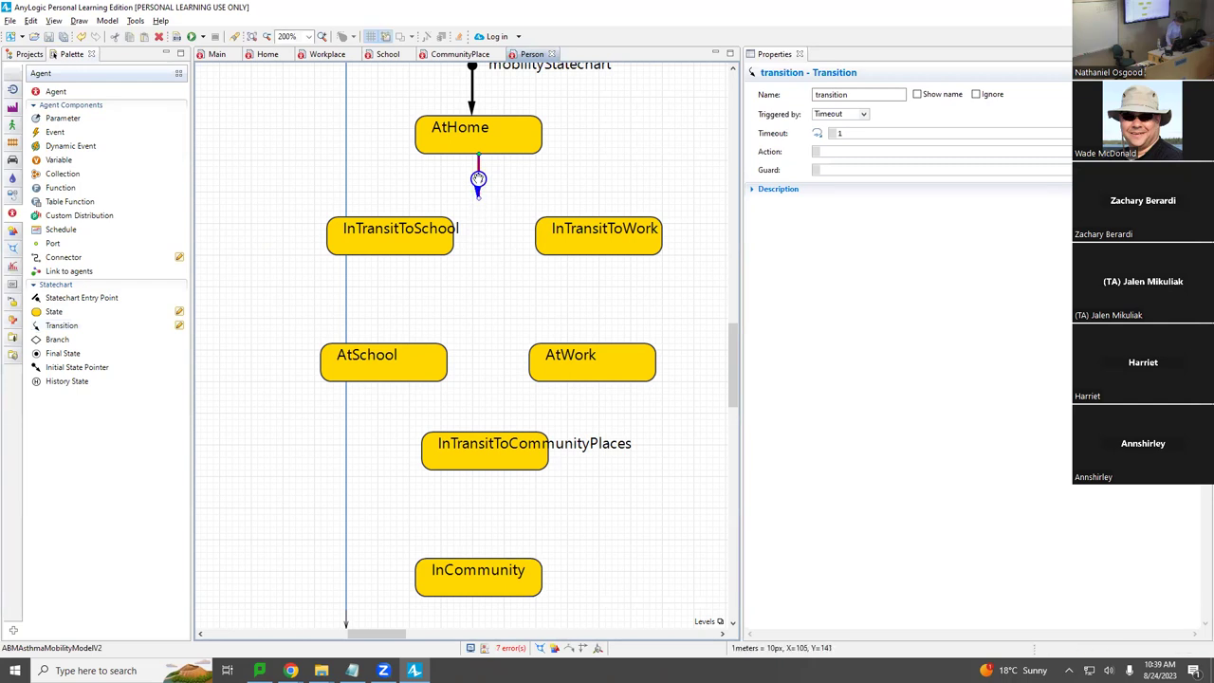
Step: Move the mobilityStatechart entry point, AtHome and its outgoing transition up together until the entry point lies on the horizontal axis
drag(666, 210, 584, 201)
drag(429, 180, 339, 15)
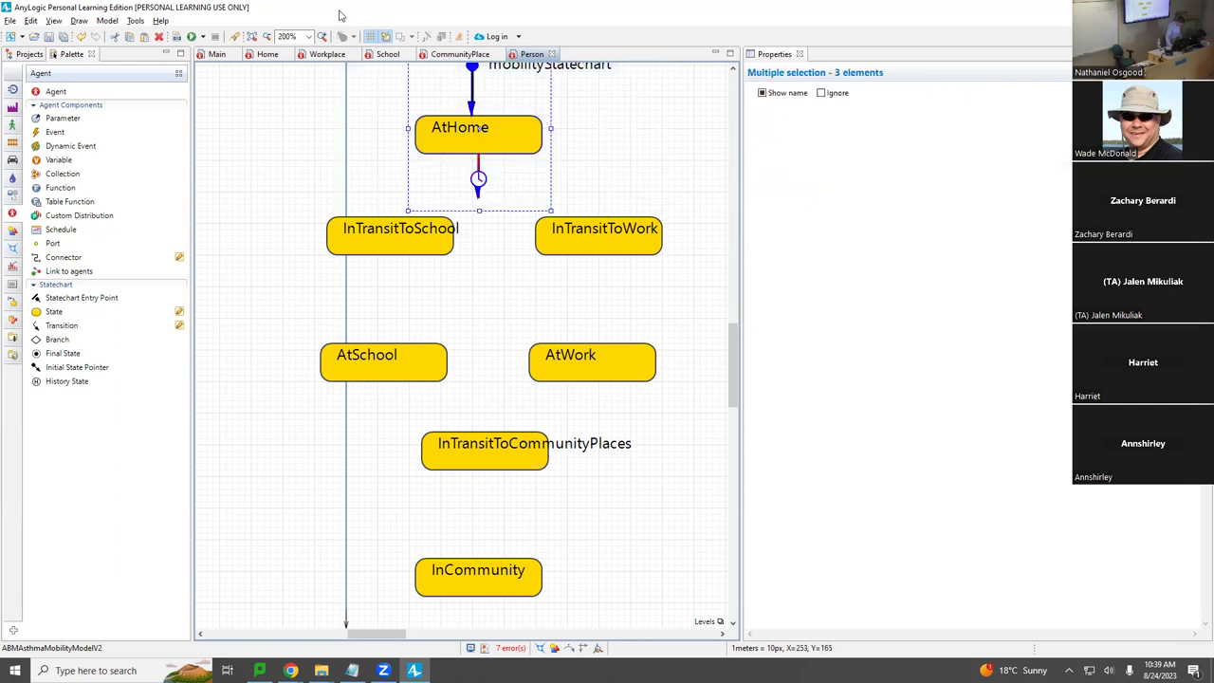
key(Up)
key(Up)
key(Up)
key(Up)
key(Up)
key(Up)
key(Up)
key(Up)
key(Up)
key(Up)
key(Up)
key(Up)
key(Up)
key(Up)
key(Up)
key(Up)
key(Up)
key(Up)
key(Up)
key(Up)
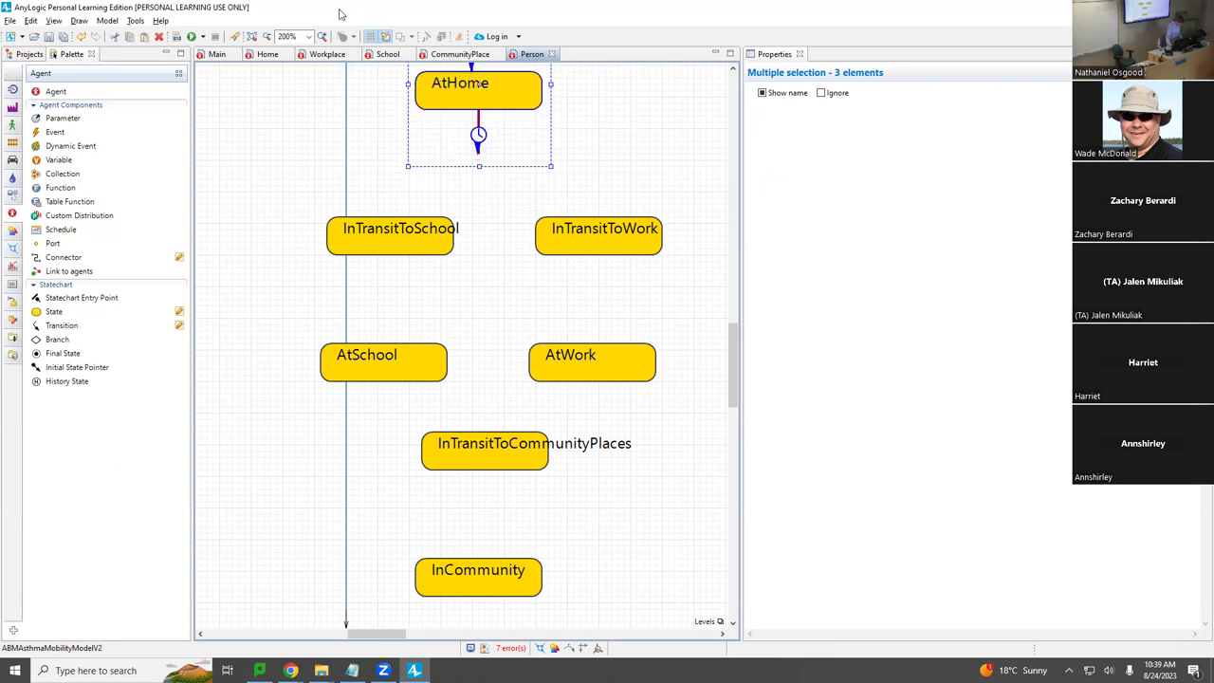
scroll(569, 132, up, 3)
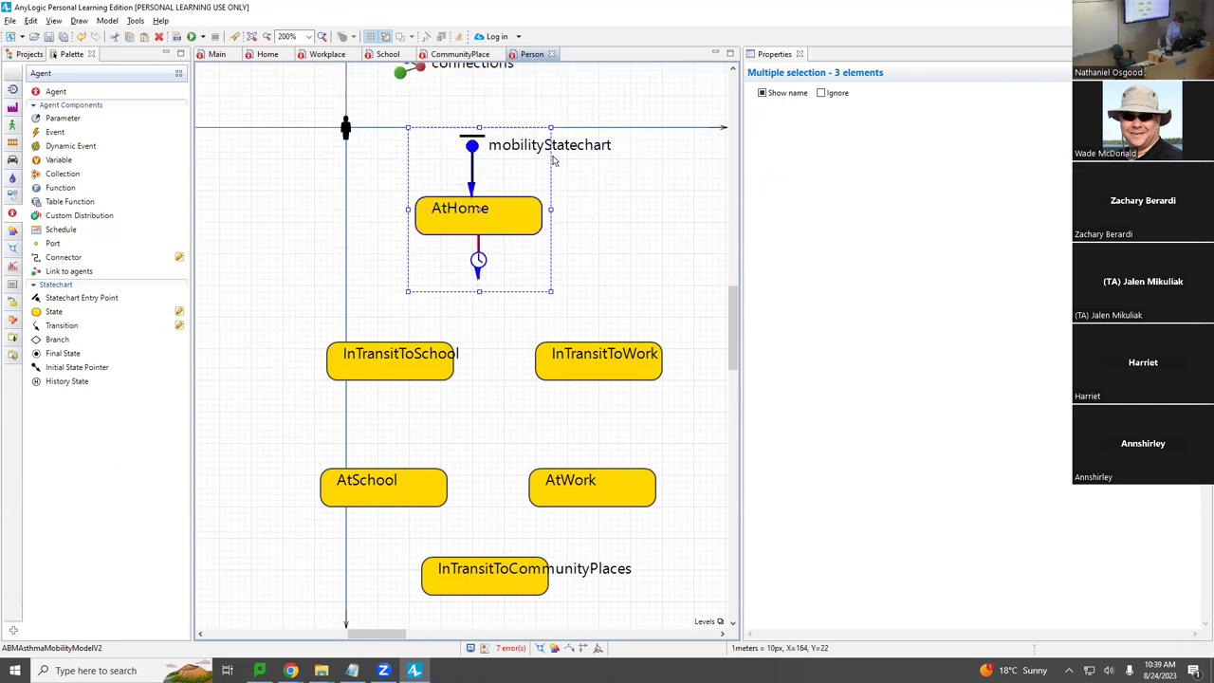
key(Up)
key(Up)
key(Up)
key(Up)
key(Up)
key(Up)
key(Up)
key(Up)
key(Up)
key(Up)
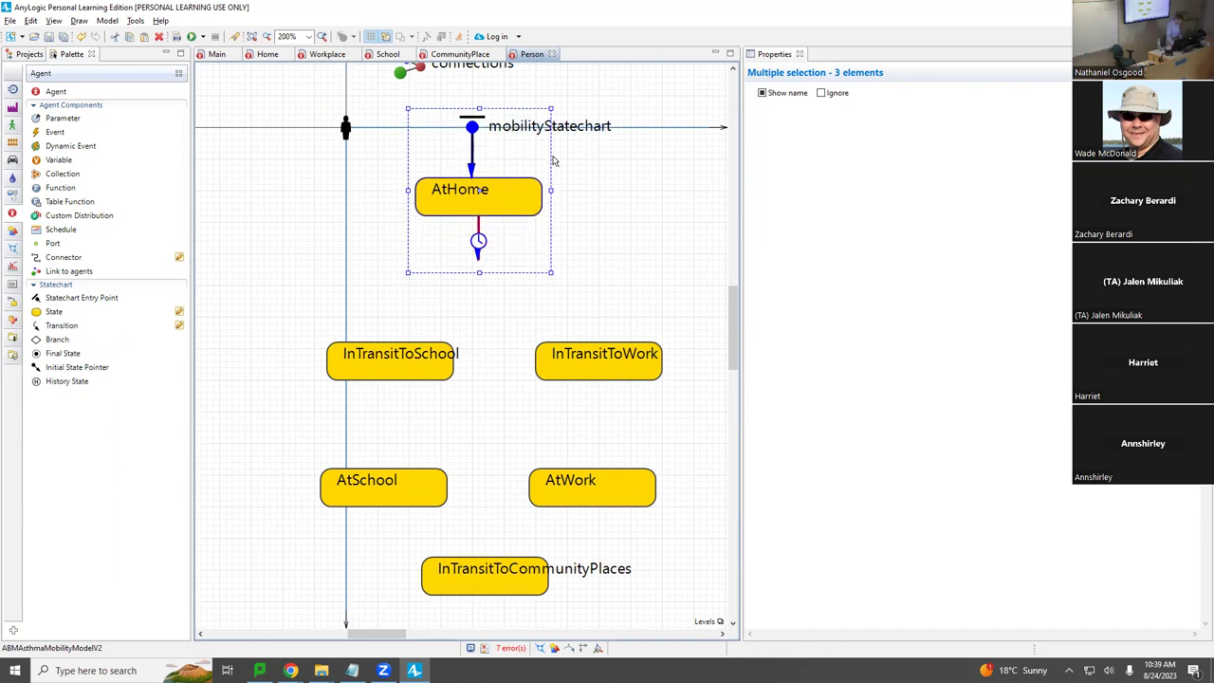
Step: Place a branch at the end of the transition coming out of AtHome
click(598, 253)
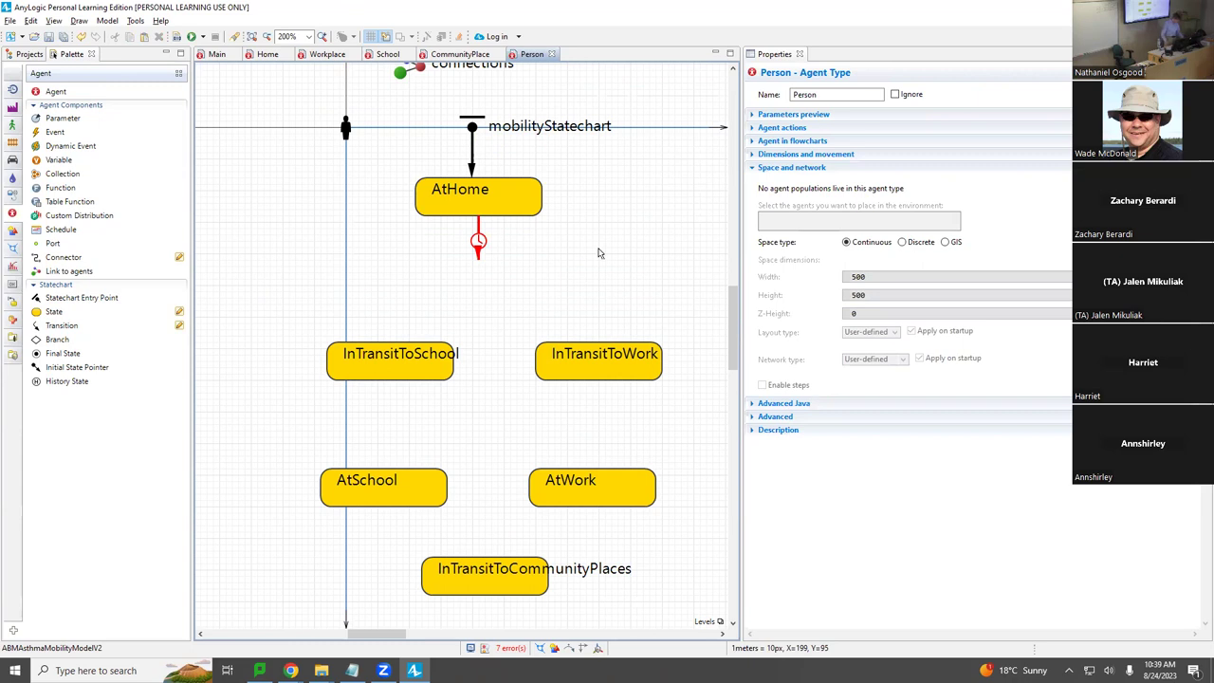
click(477, 242)
drag(40, 347, 479, 271)
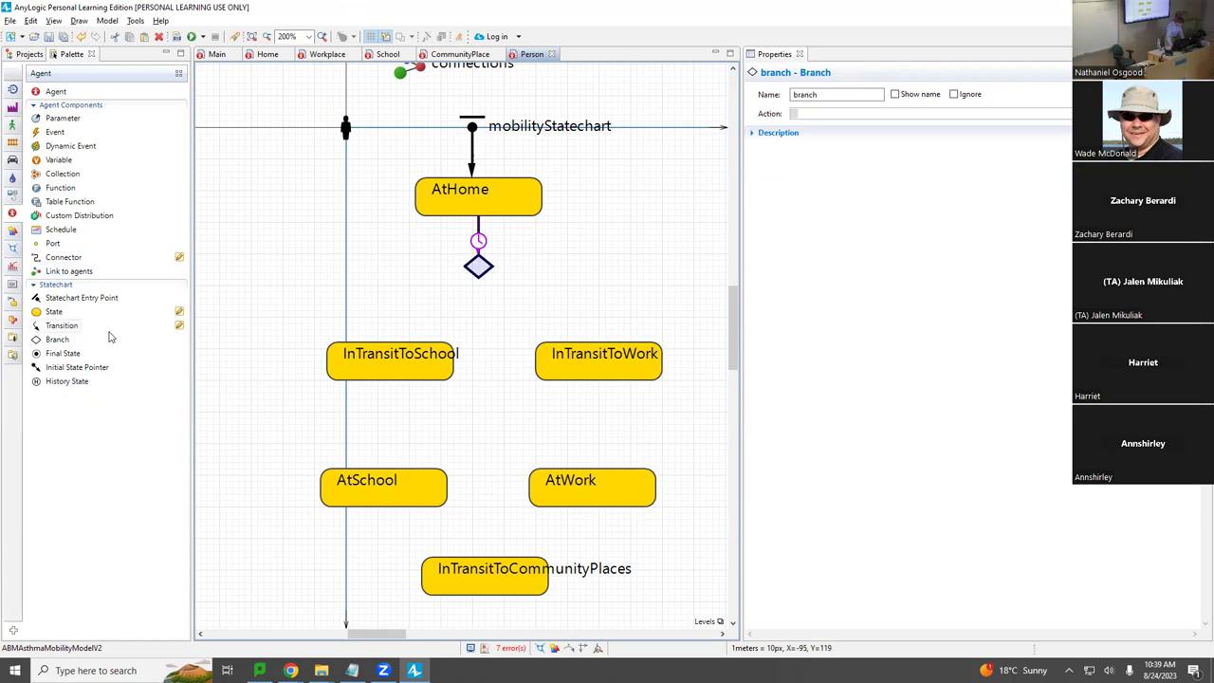
Step: Add a transition from the right corner of the branch to the upper edge of InTransitToWork
double_click(52, 326)
click(592, 343)
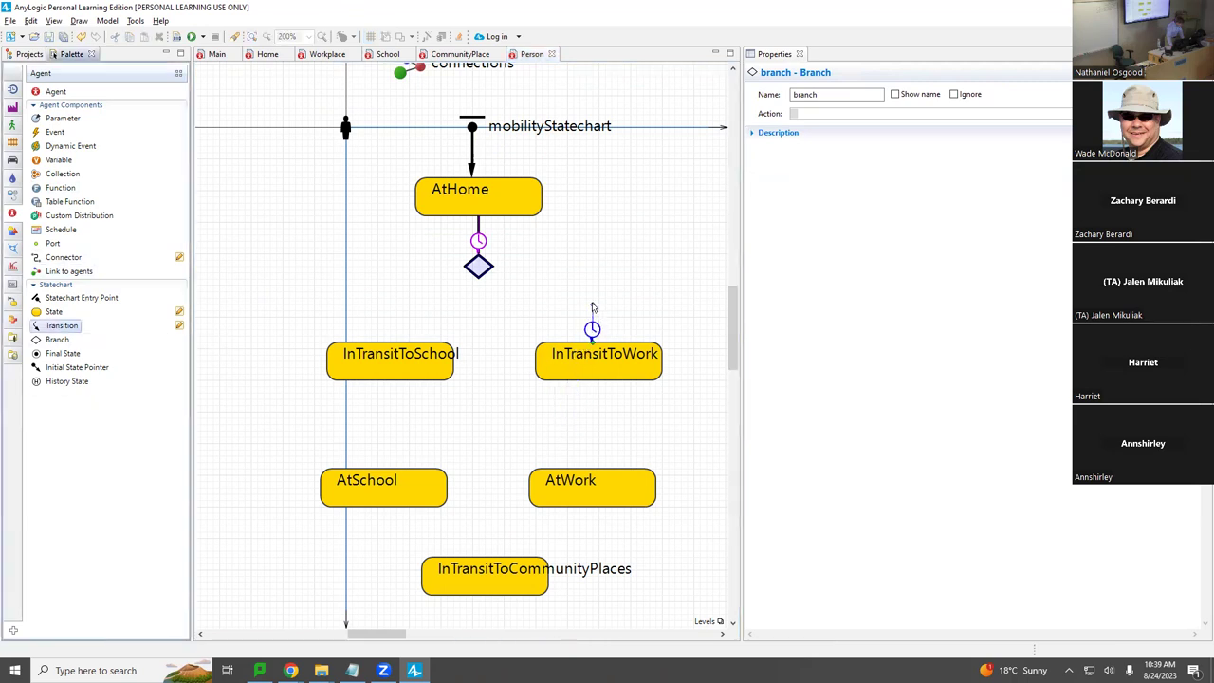
double_click(592, 307)
drag(592, 309, 480, 266)
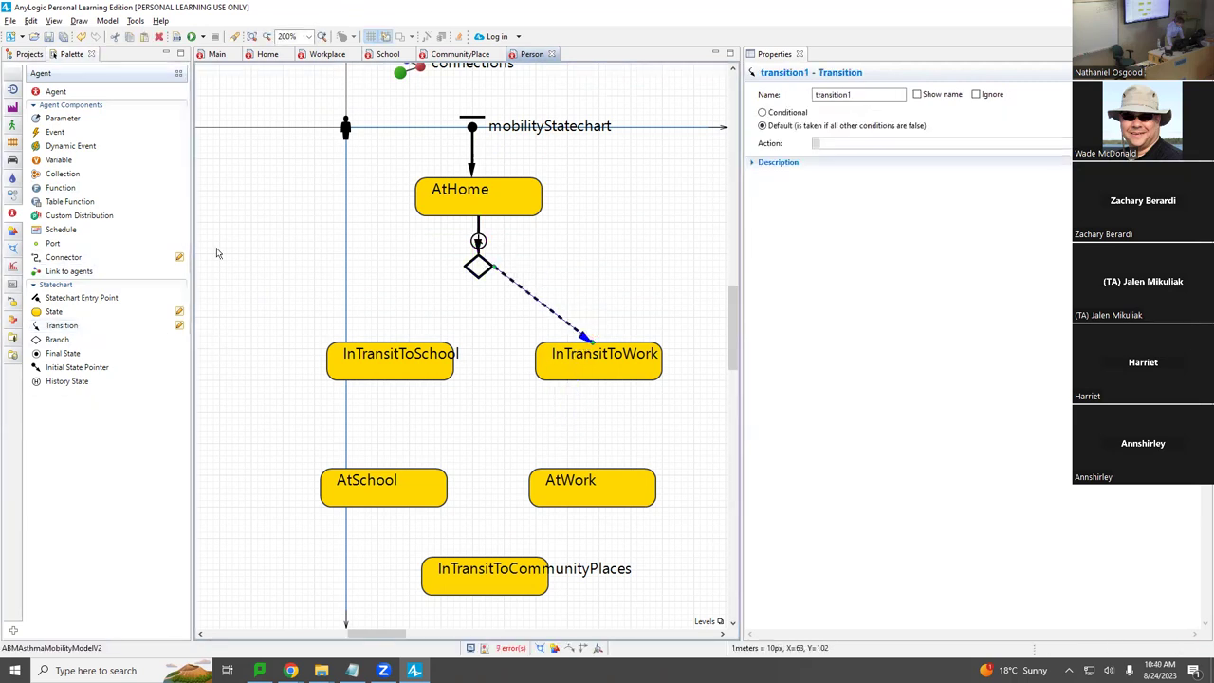
Step: Add a transition from the left corner of the branch to InTransitToSchool and make it Conditional
drag(52, 325, 471, 268)
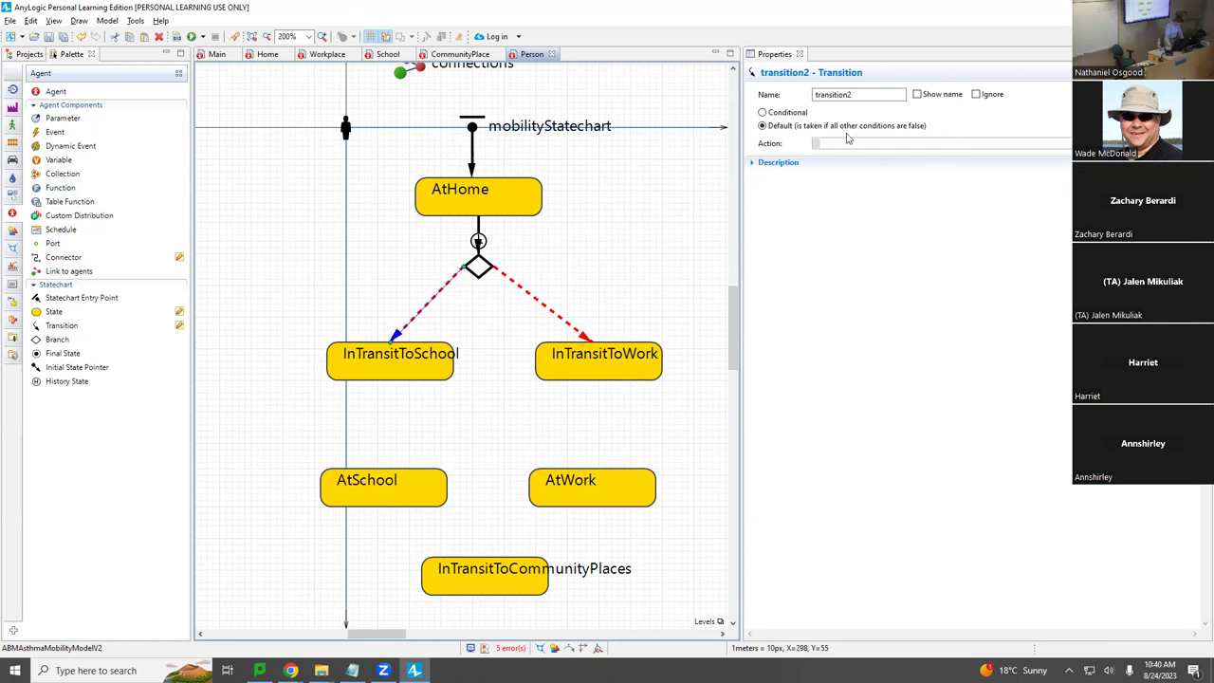
click(787, 112)
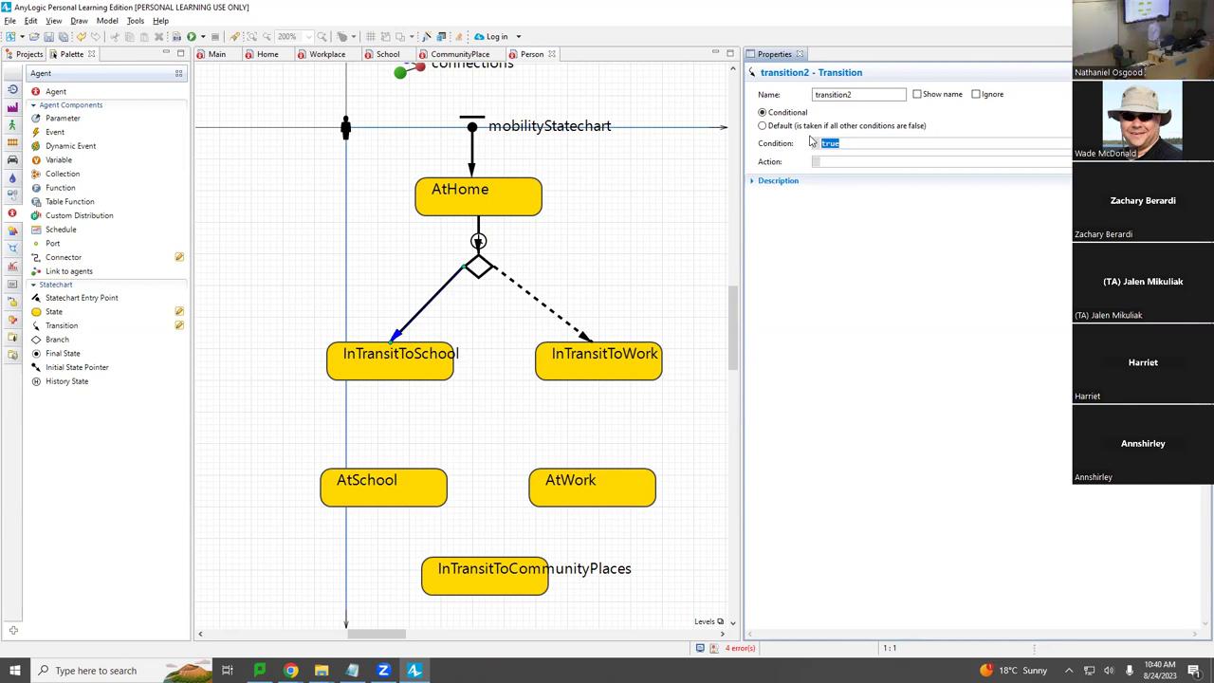
Step: Set the condition of the transition from the branch to InTransitToSchool to ageInYears < 19.0
text(if)
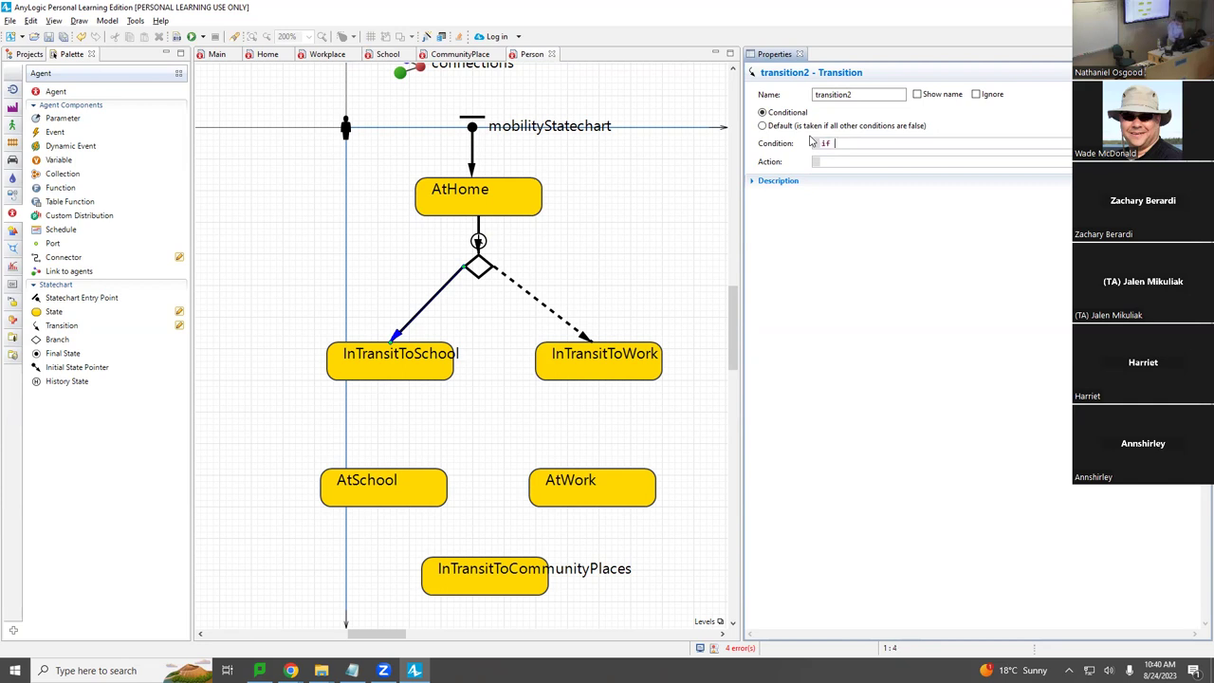
key(BackSpace)
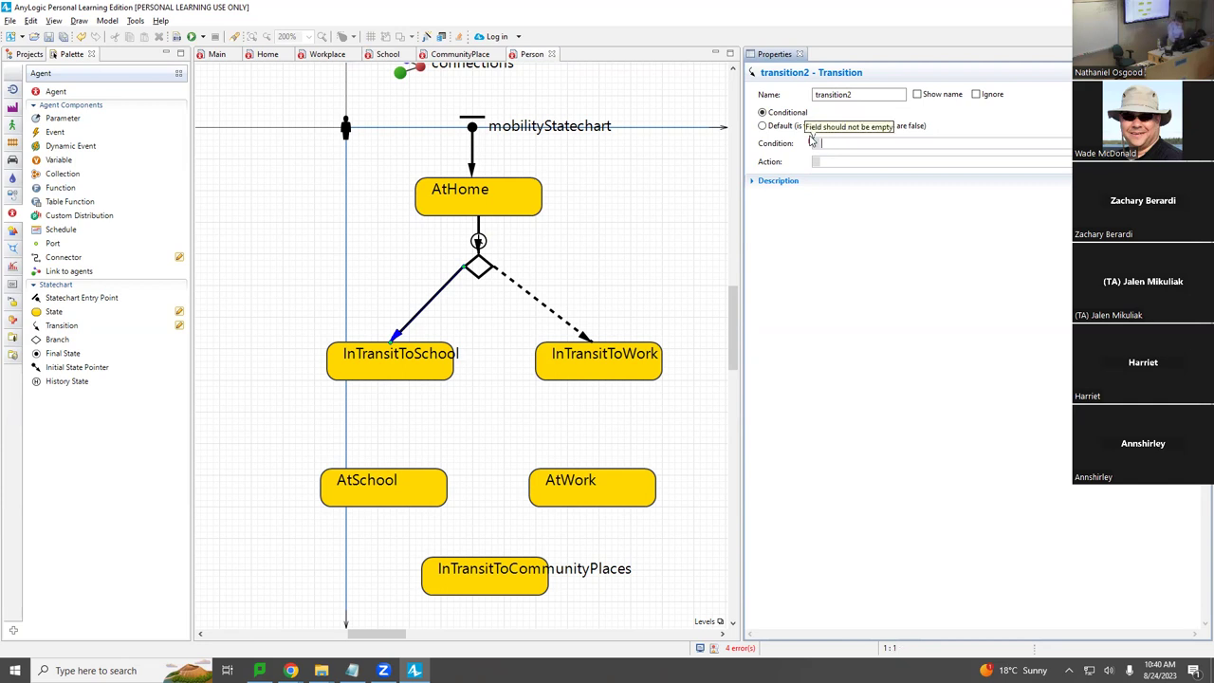
text(ageIn)
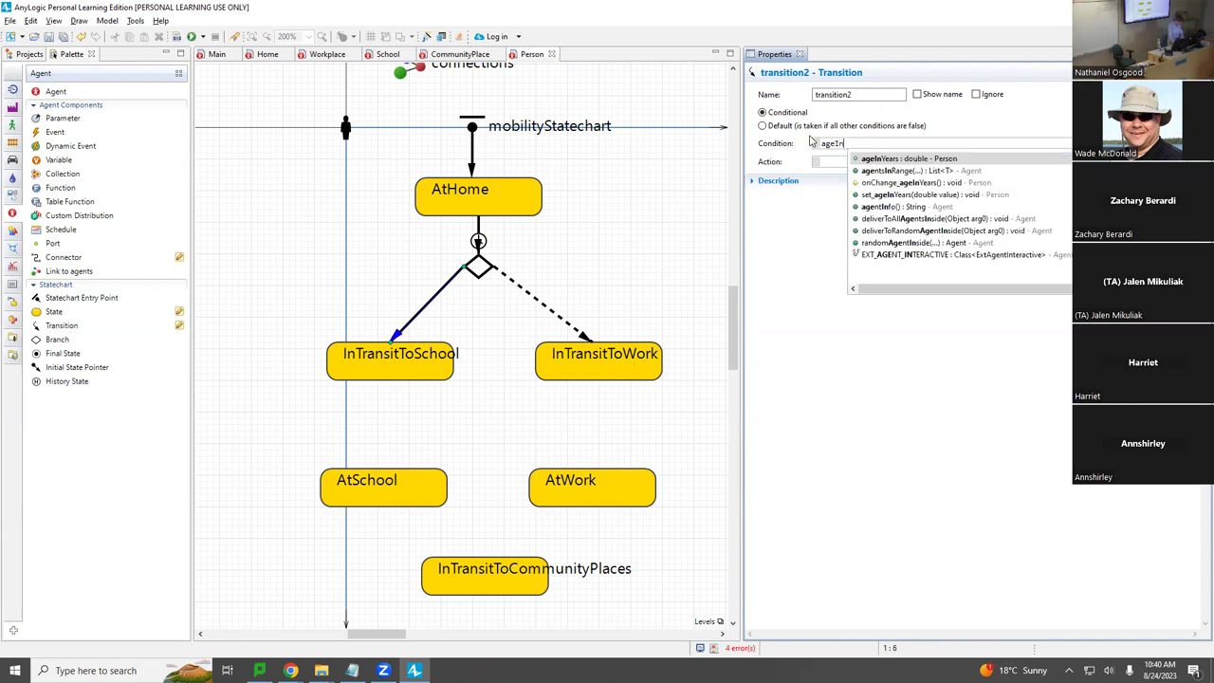
key(Return)
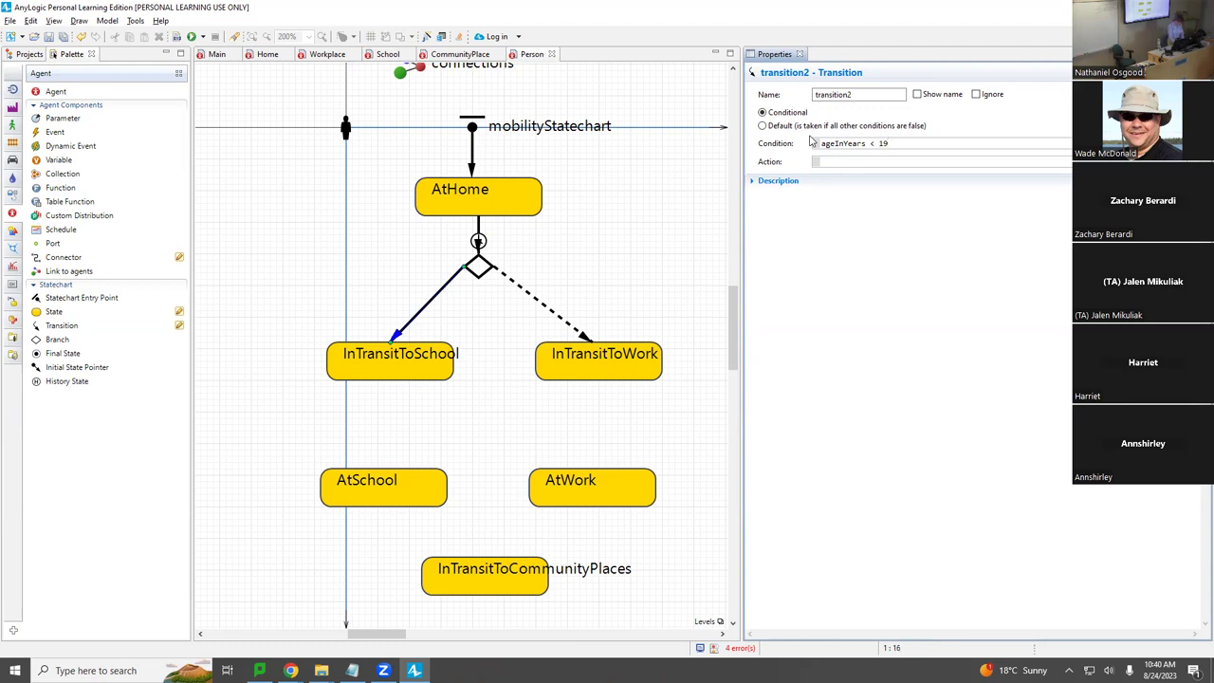
text(< 19.0)
Step: Name the transition to InTransitToSchool headingToSchool, show that name beside its line, and save the model
click(939, 95)
key(shift+Tab)
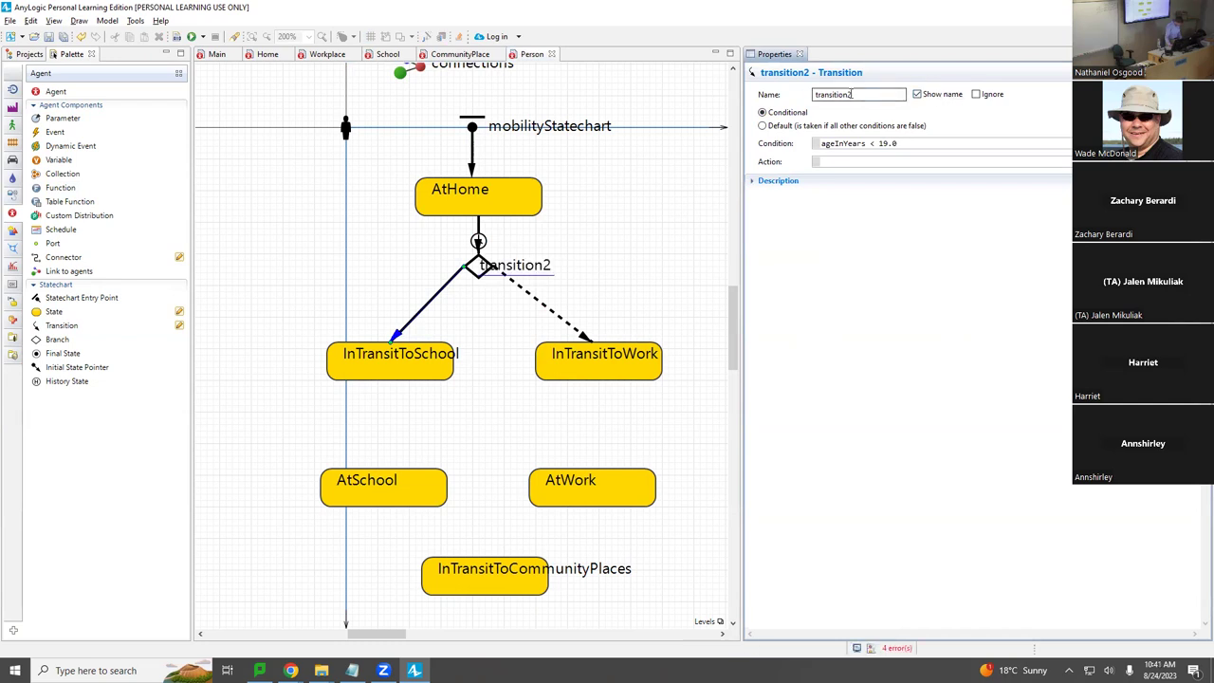
text(head)
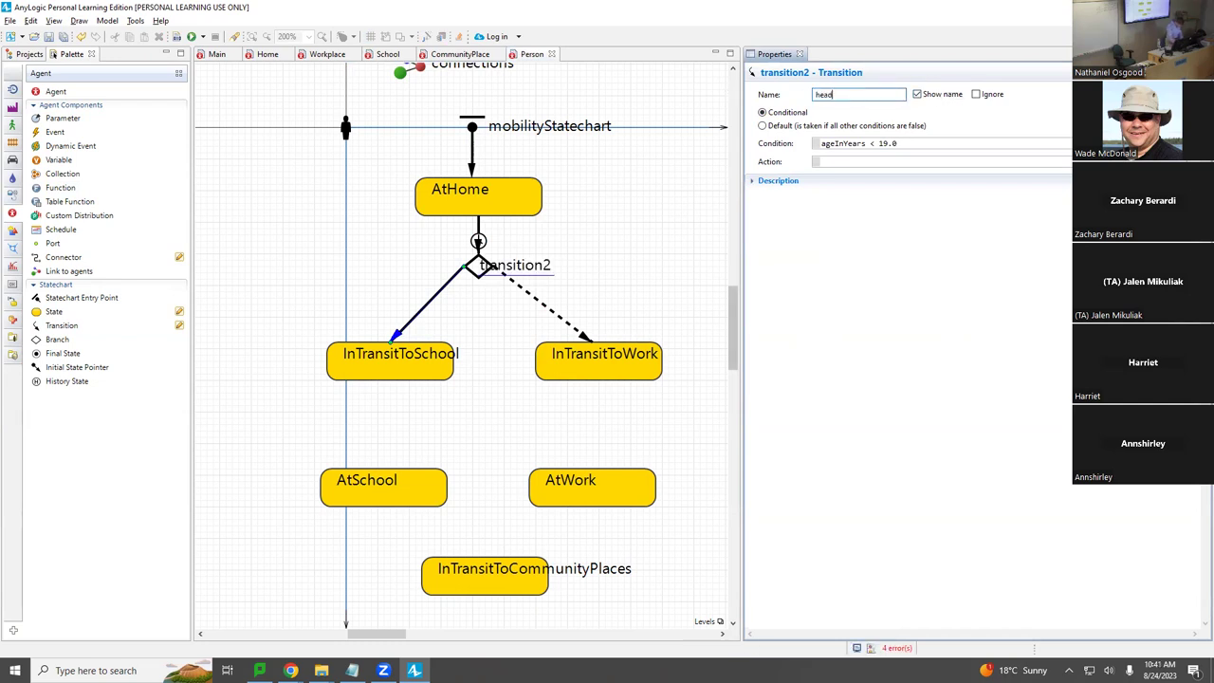
text(ingToSchol)
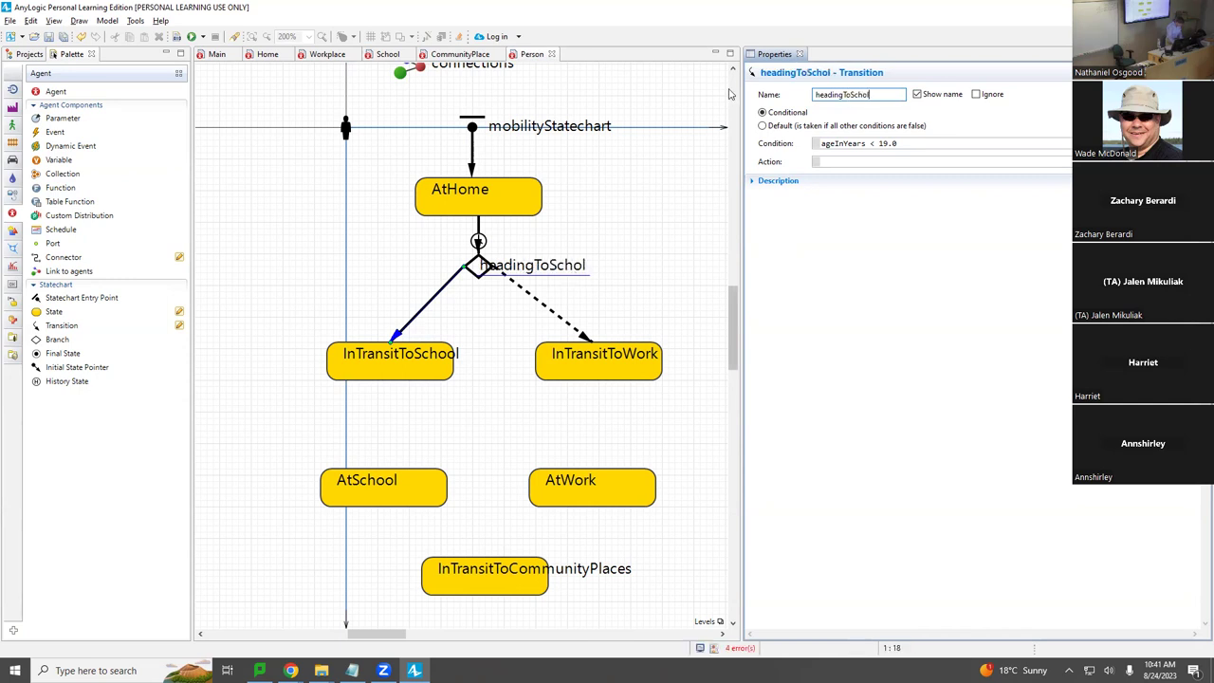
drag(567, 268, 404, 306)
click(870, 95)
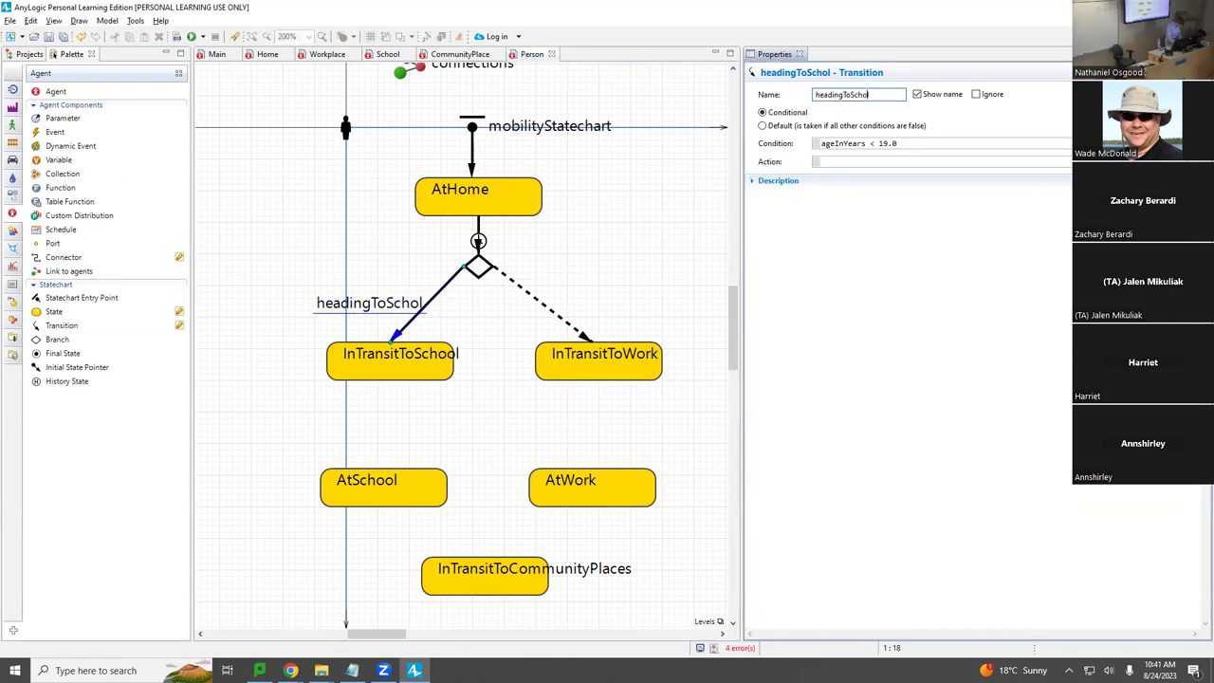
text(o)
key(ctrl+s)
Step: Name the default transition from the branch to InTransitToWork headingToWork and show the name beside its line
click(510, 278)
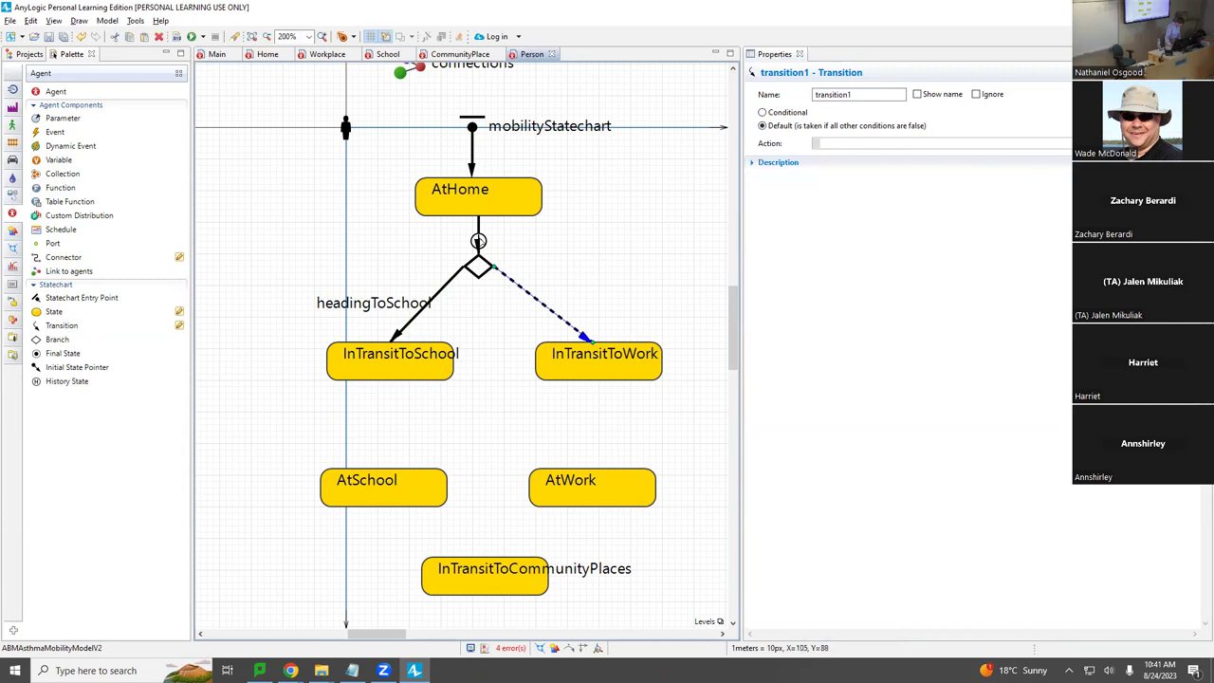
double_click(839, 94)
text(he)
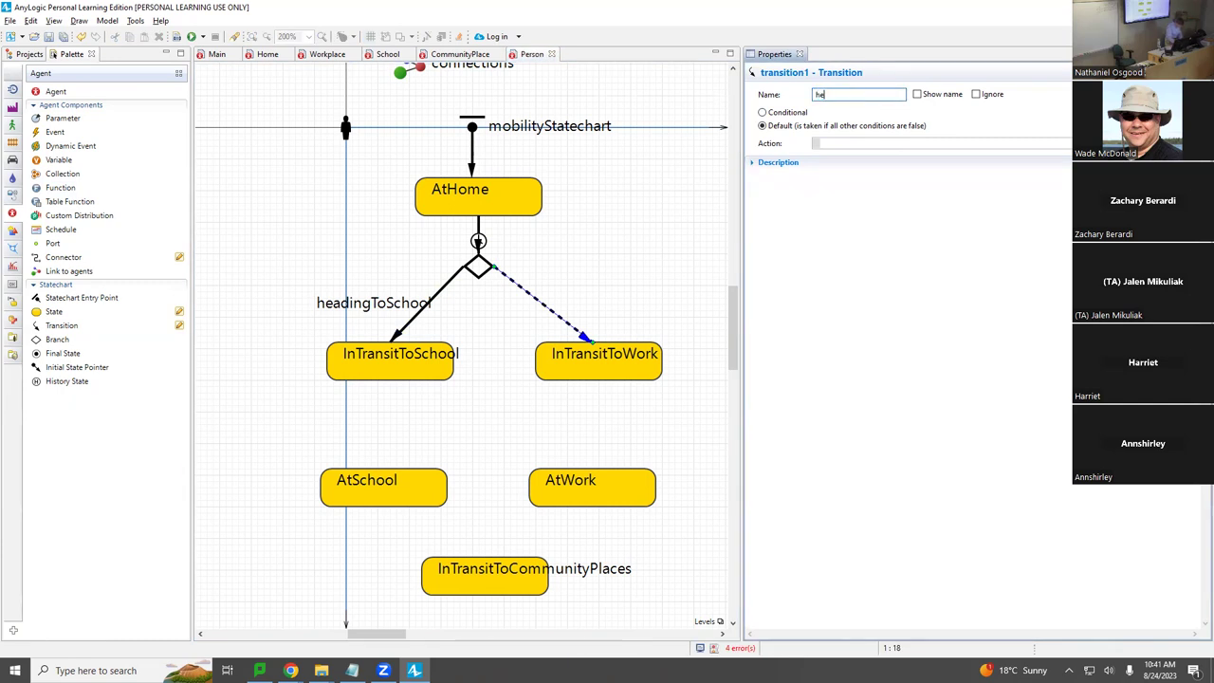
text(adingToWork)
click(949, 95)
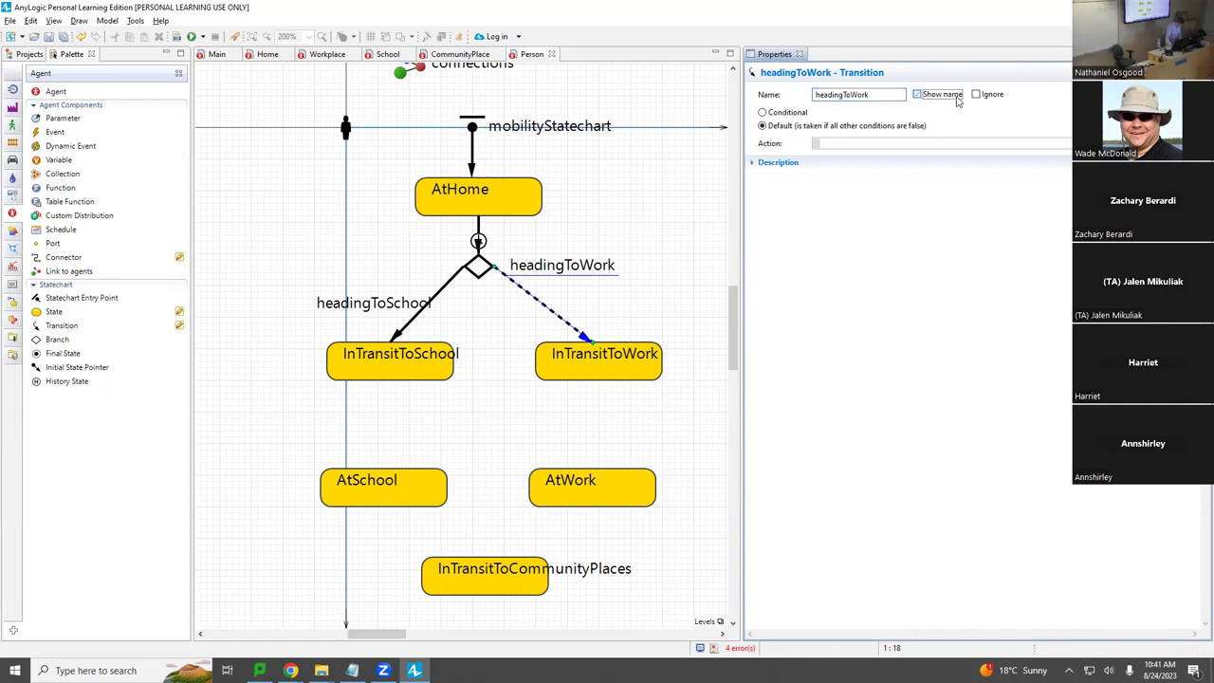
drag(539, 266, 576, 301)
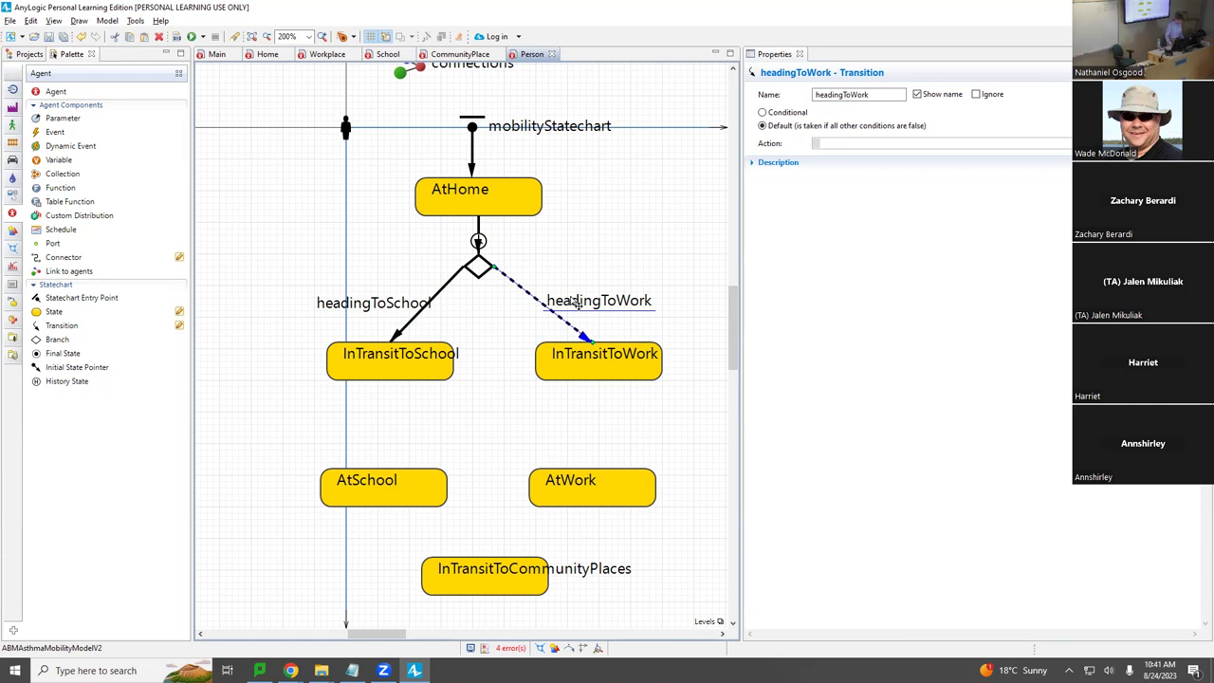
Step: Move the branch slightly down to lengthen the transition coming out of AtHome
click(485, 241)
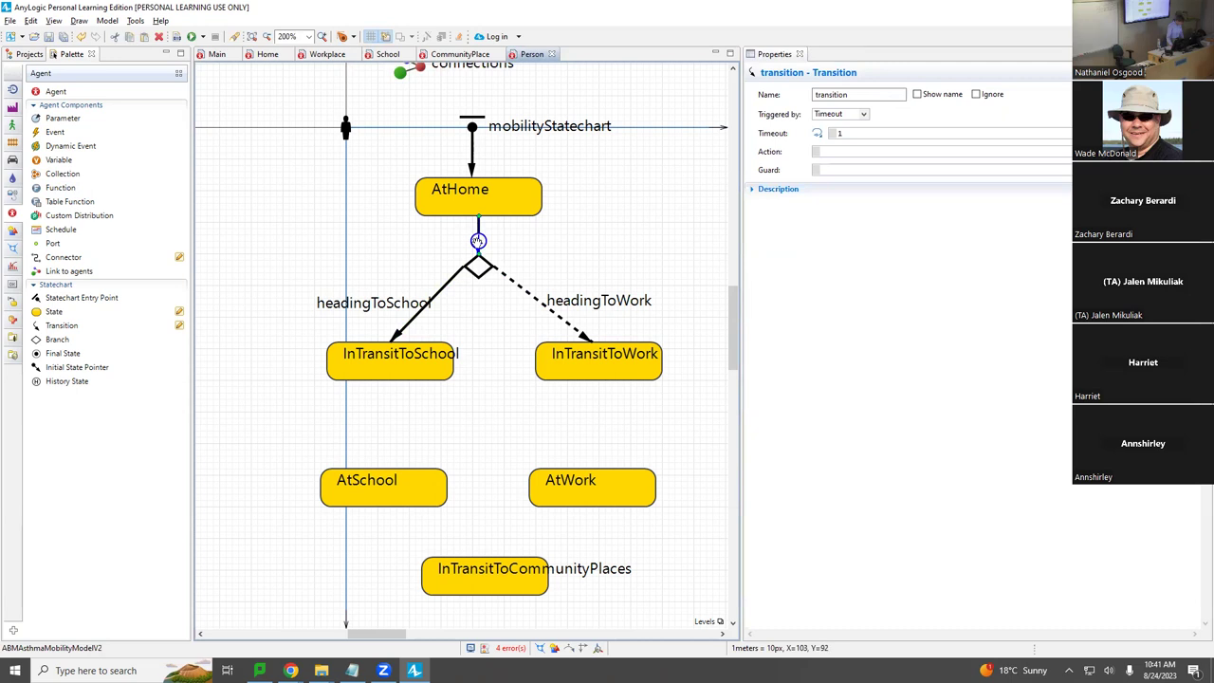
click(483, 275)
drag(484, 291, 486, 303)
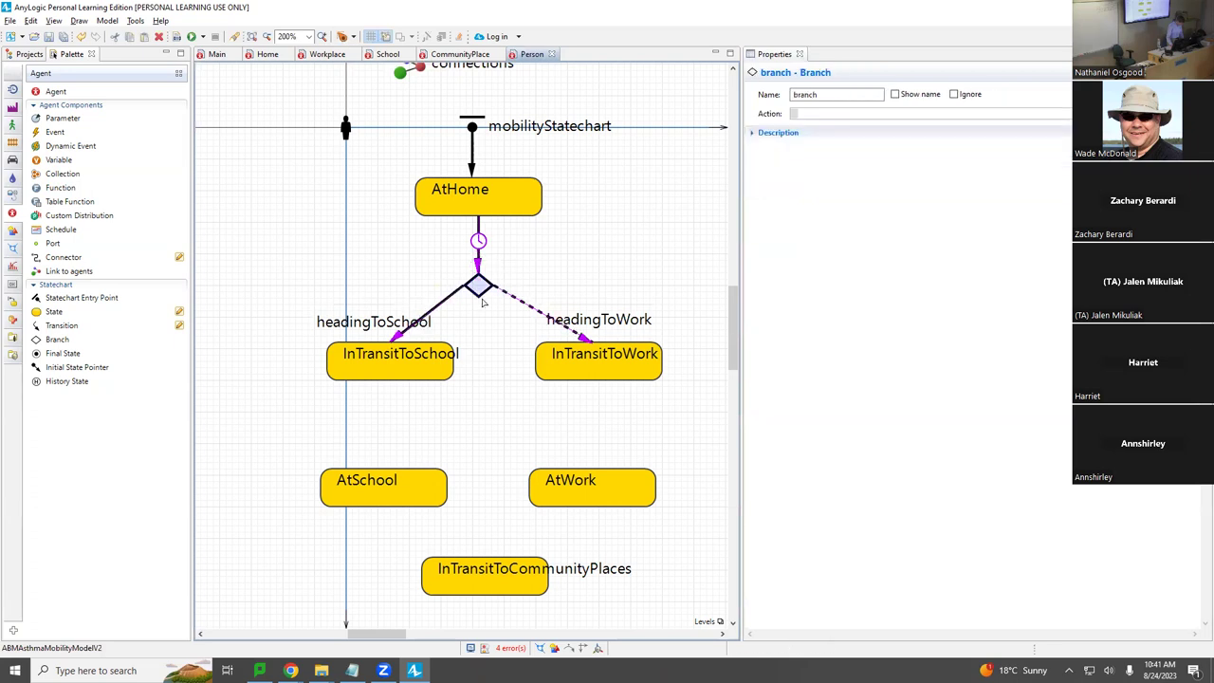
Step: Name the transition out of AtHome startingCommute with its name shown beside the clock symbol, and set its timeout to 15
click(479, 248)
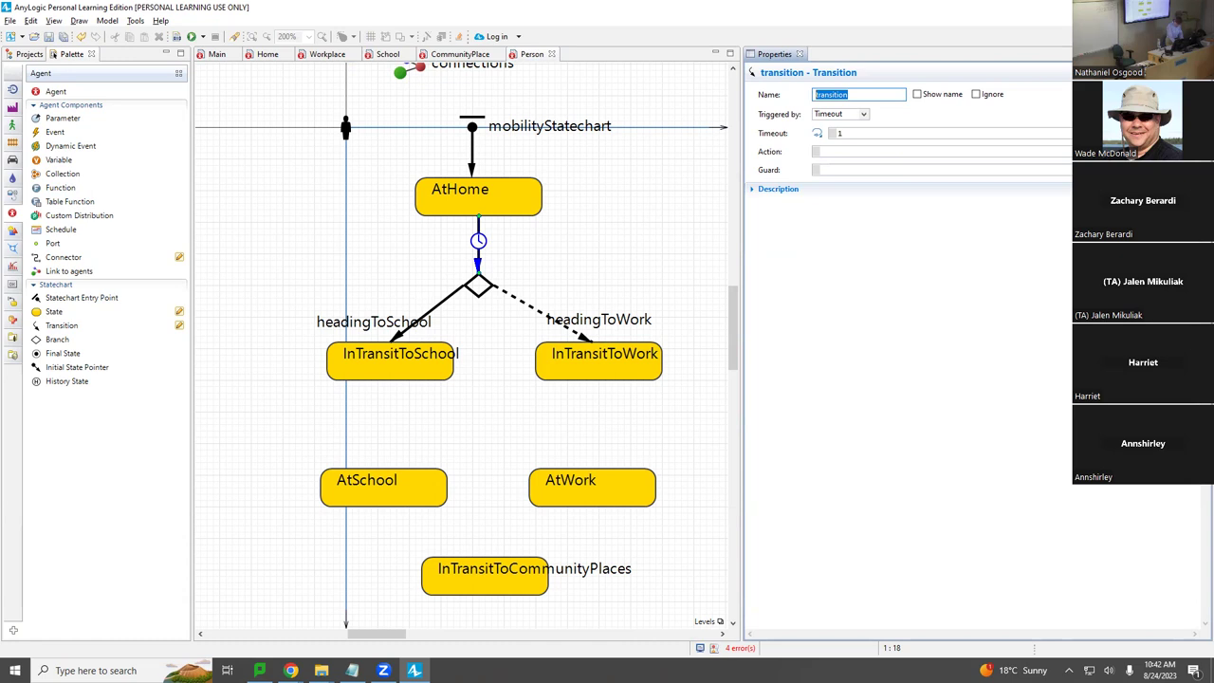
text(startng)
text(ingCom)
click(917, 94)
click(877, 134)
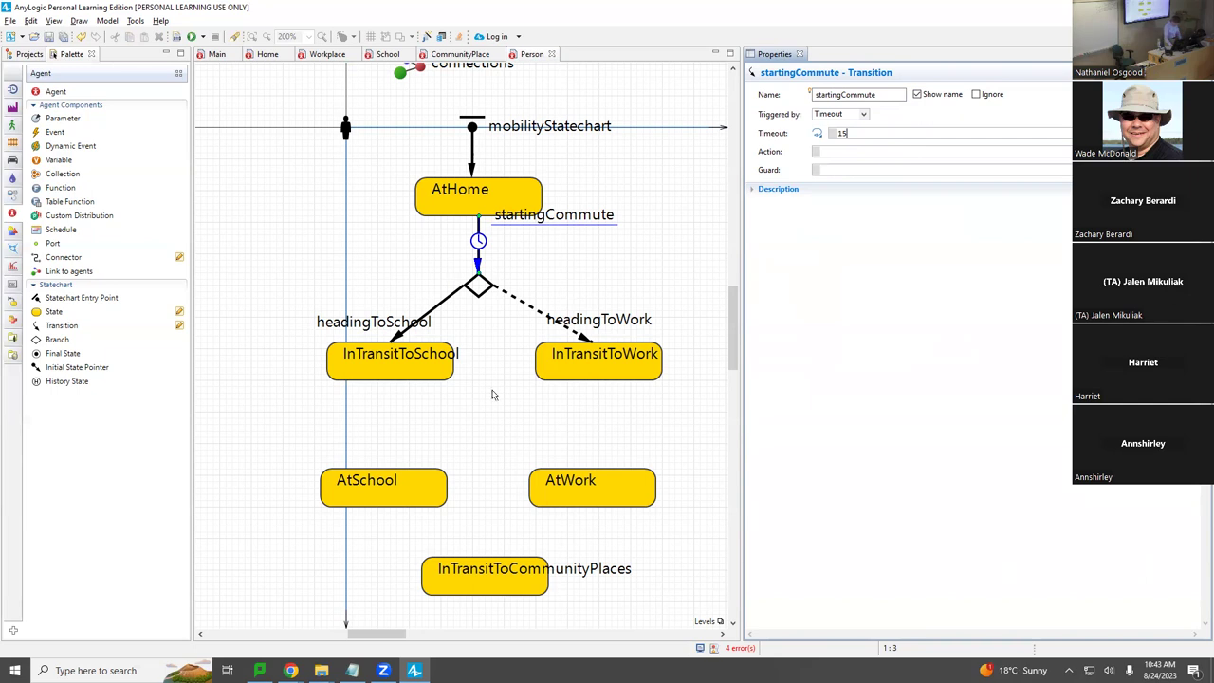
drag(548, 239, 542, 261)
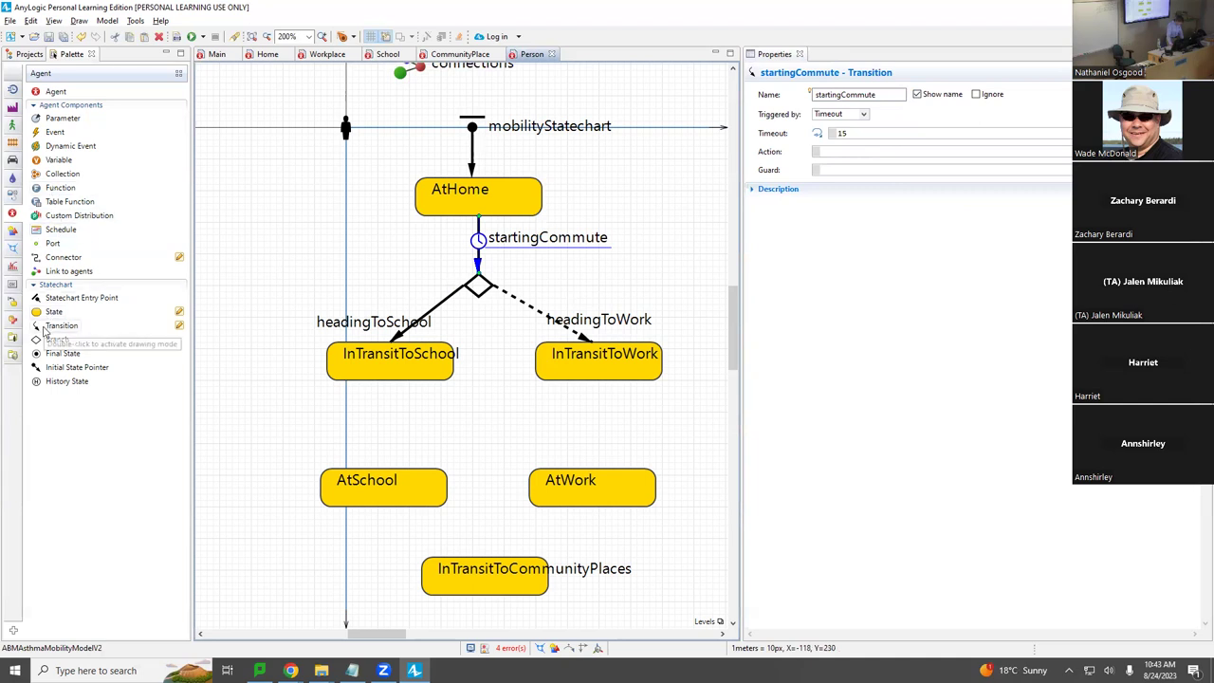
Step: Add a transition from InTransitToSchool down to AtSchool, named arrivingAtSchool with the name shown beside it
drag(43, 331, 382, 383)
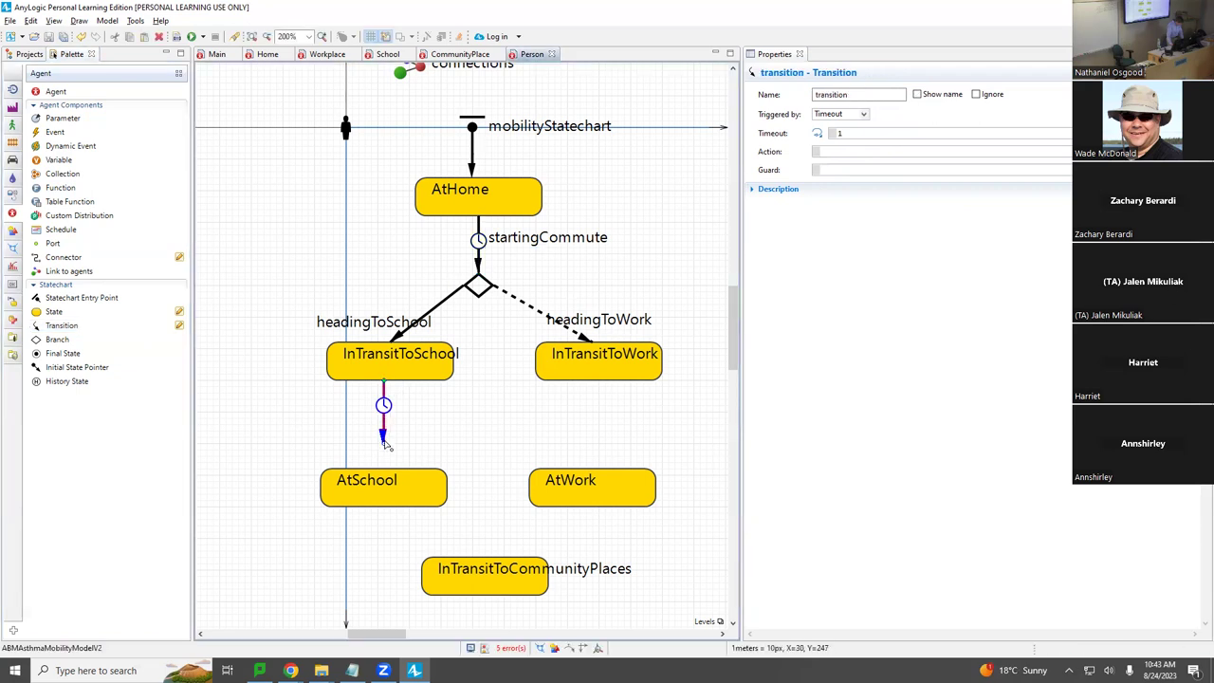
drag(384, 442, 384, 467)
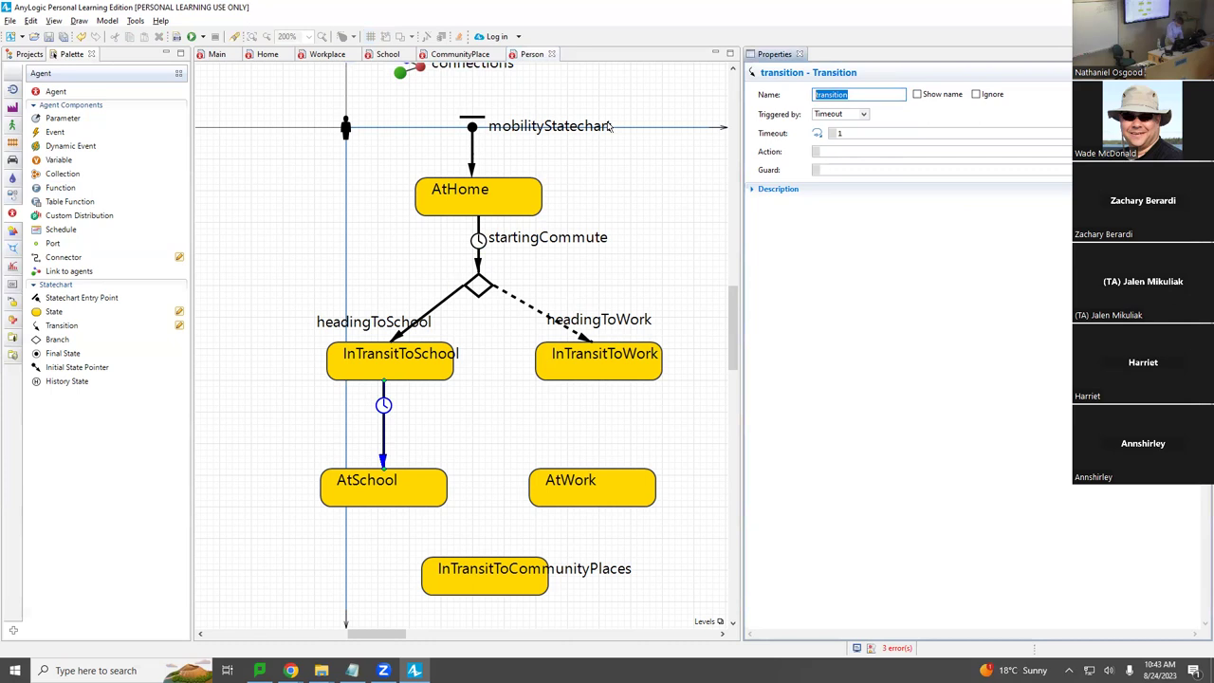
text(arrivingAtSchool)
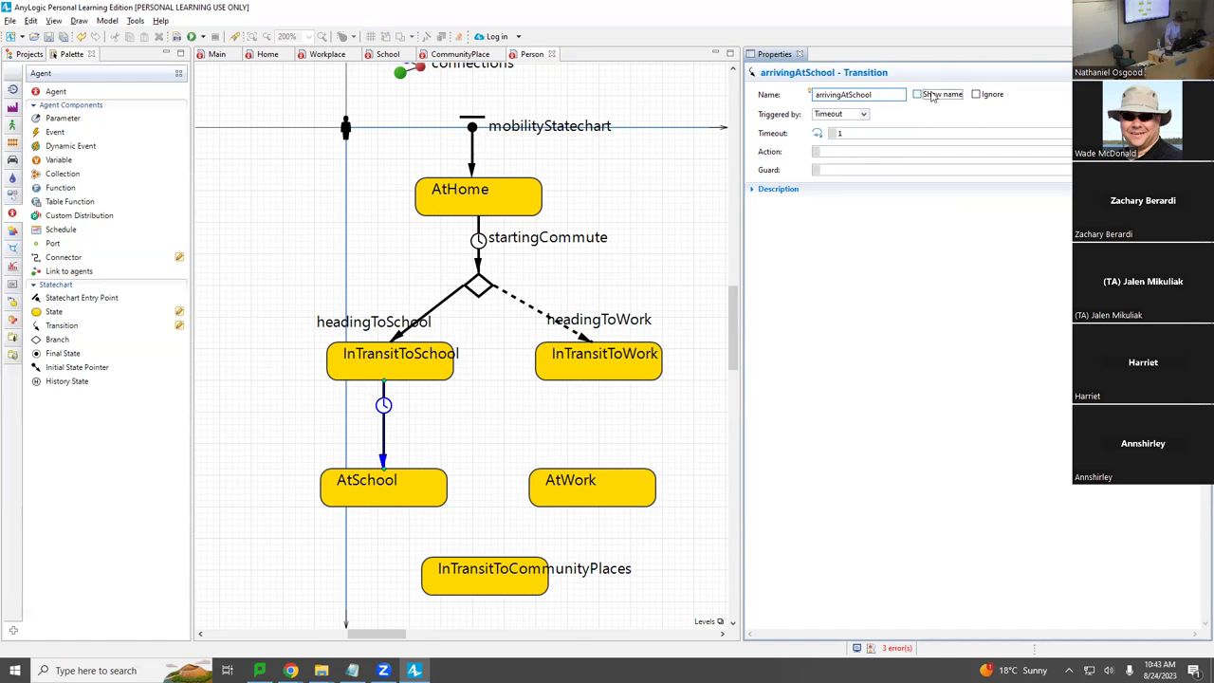
click(931, 94)
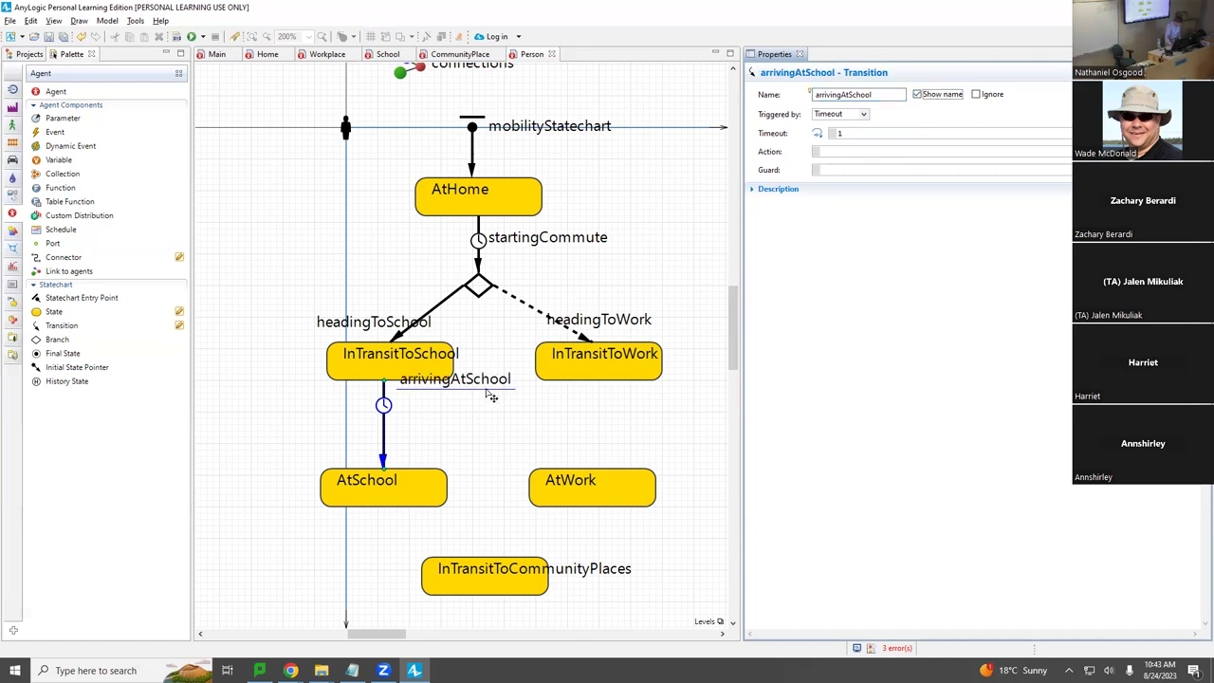
drag(492, 397, 478, 426)
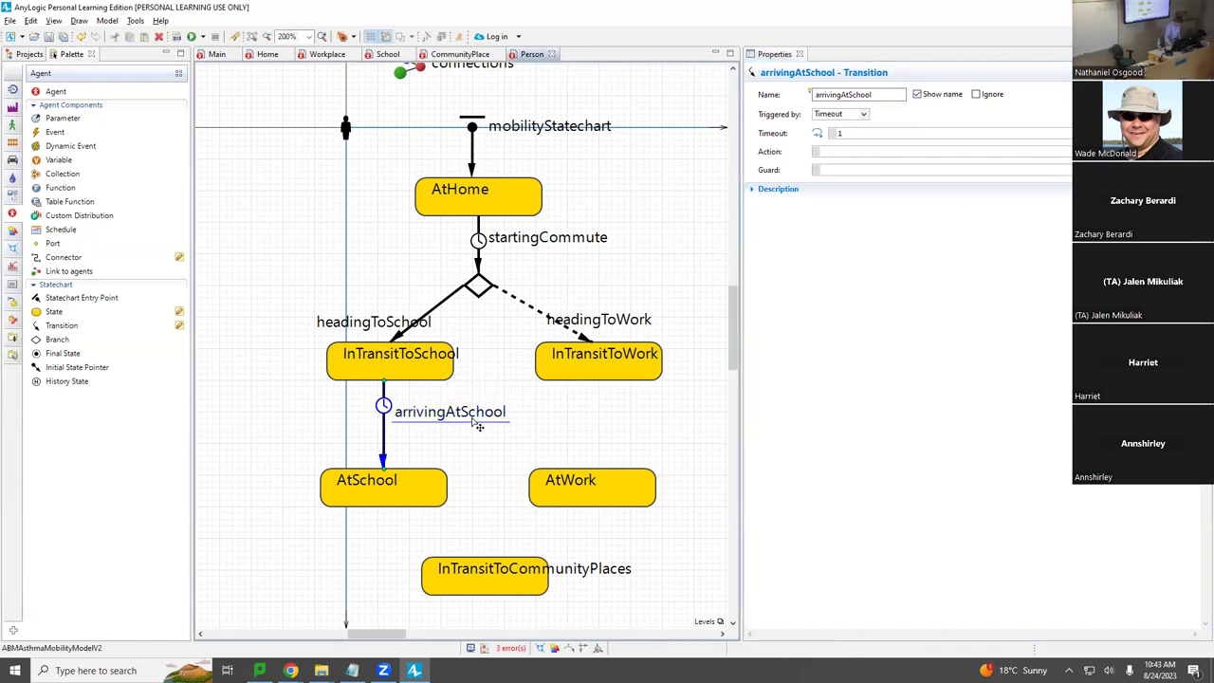
Step: Change the trigger of arrivingAtSchool to Agent arrival
double_click(840, 133)
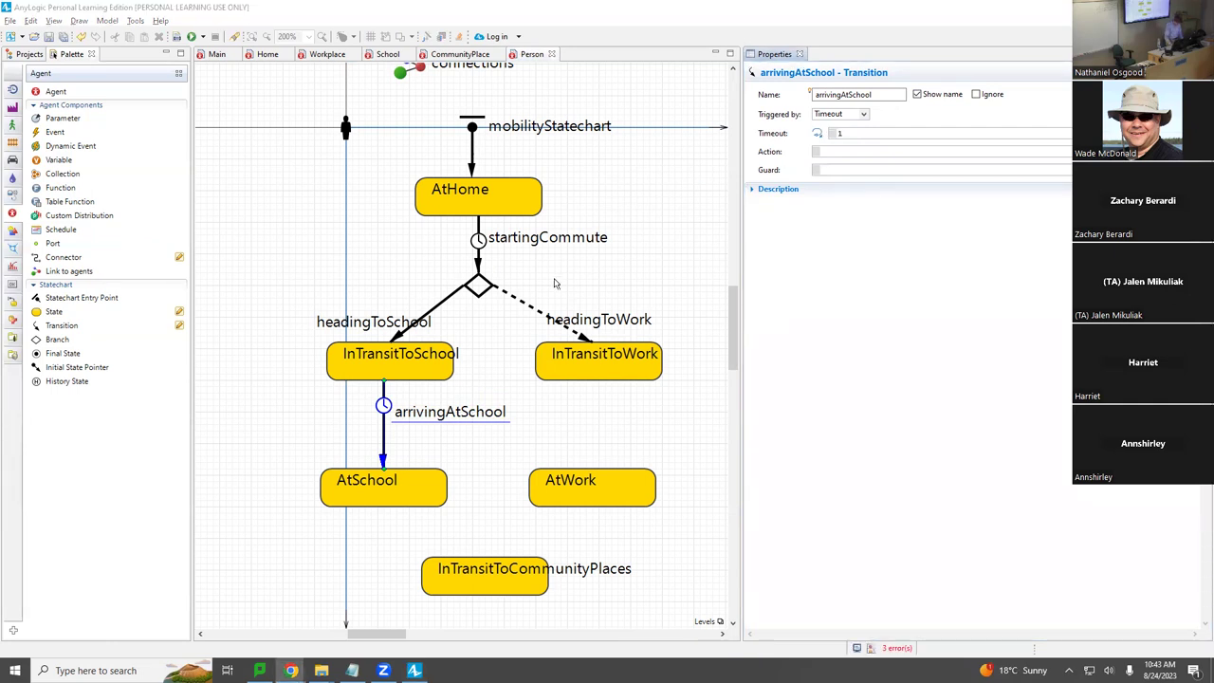
click(864, 115)
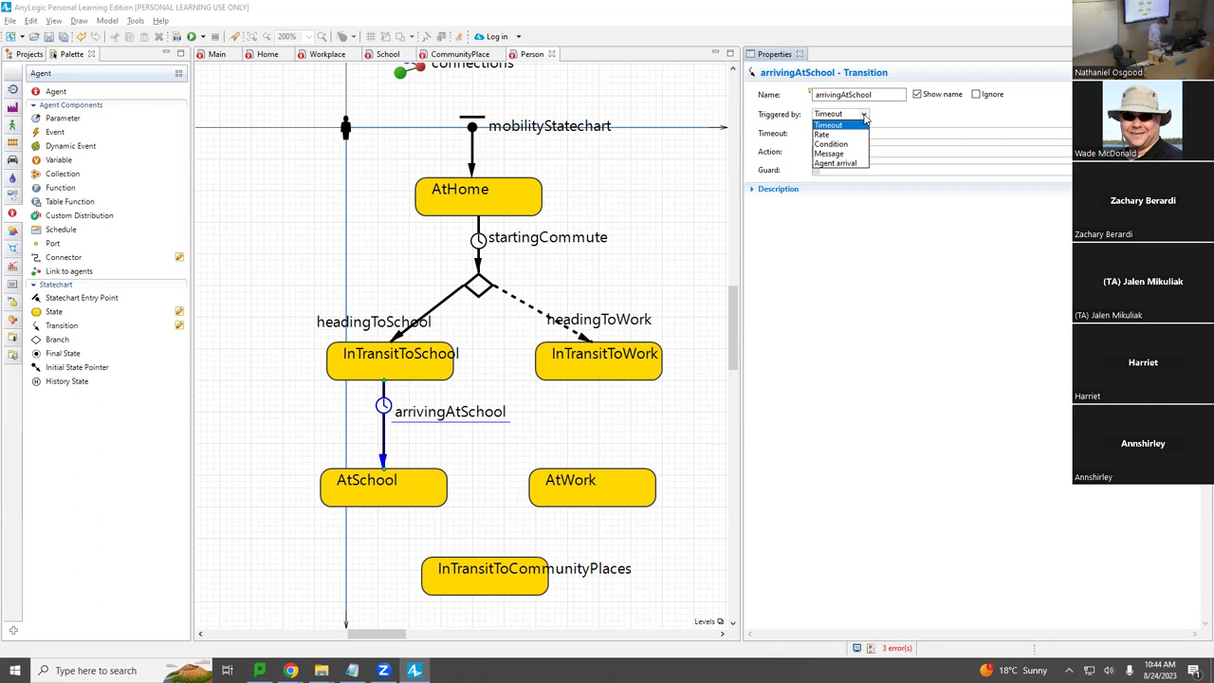
click(837, 163)
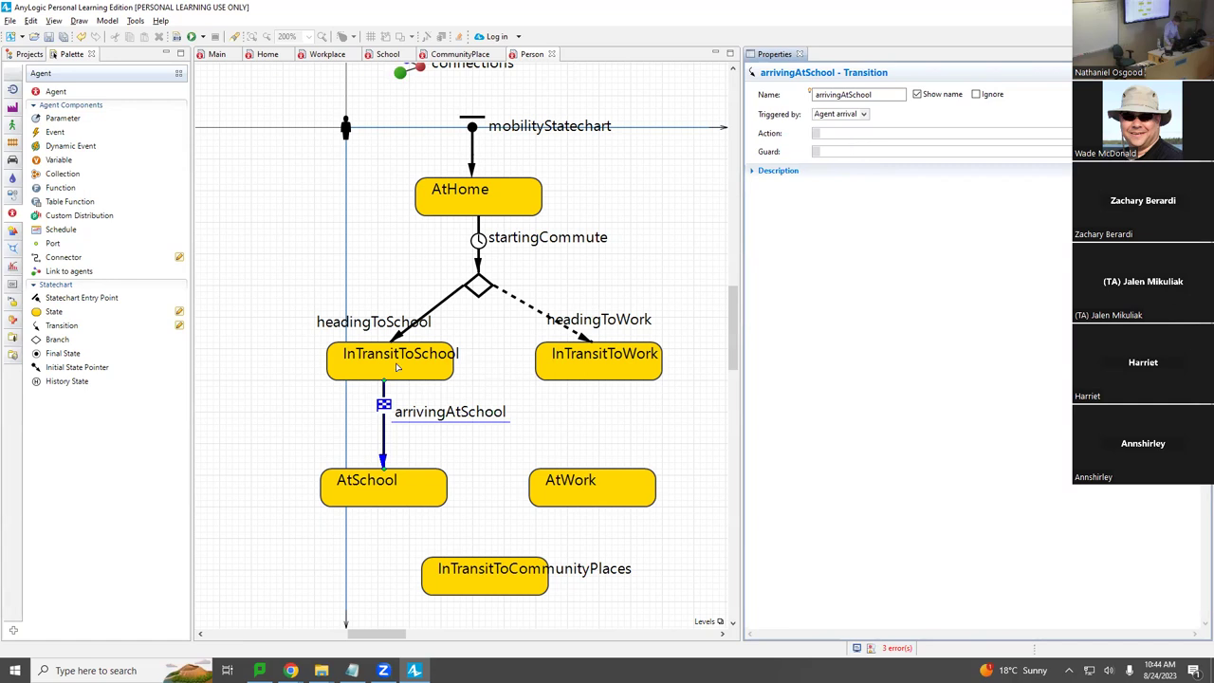
click(391, 490)
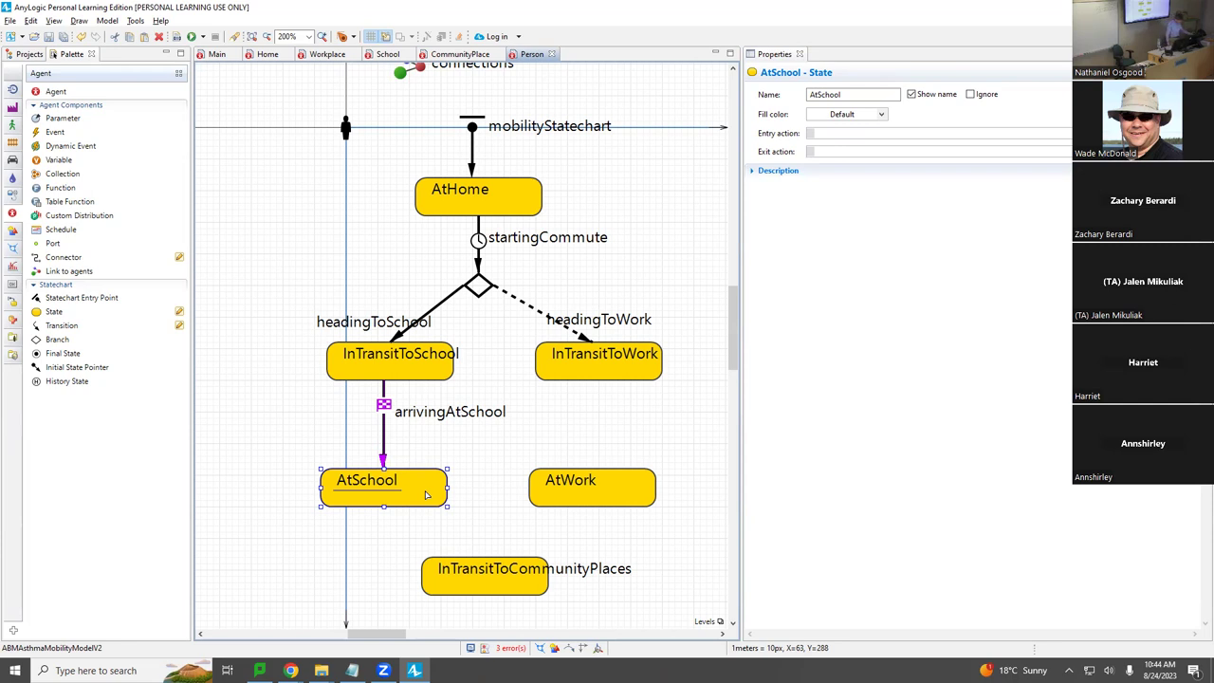
Step: Copy the arrivingAtSchool transition and place the duplicate between InTransitToWork and AtWork
click(379, 422)
click(382, 424)
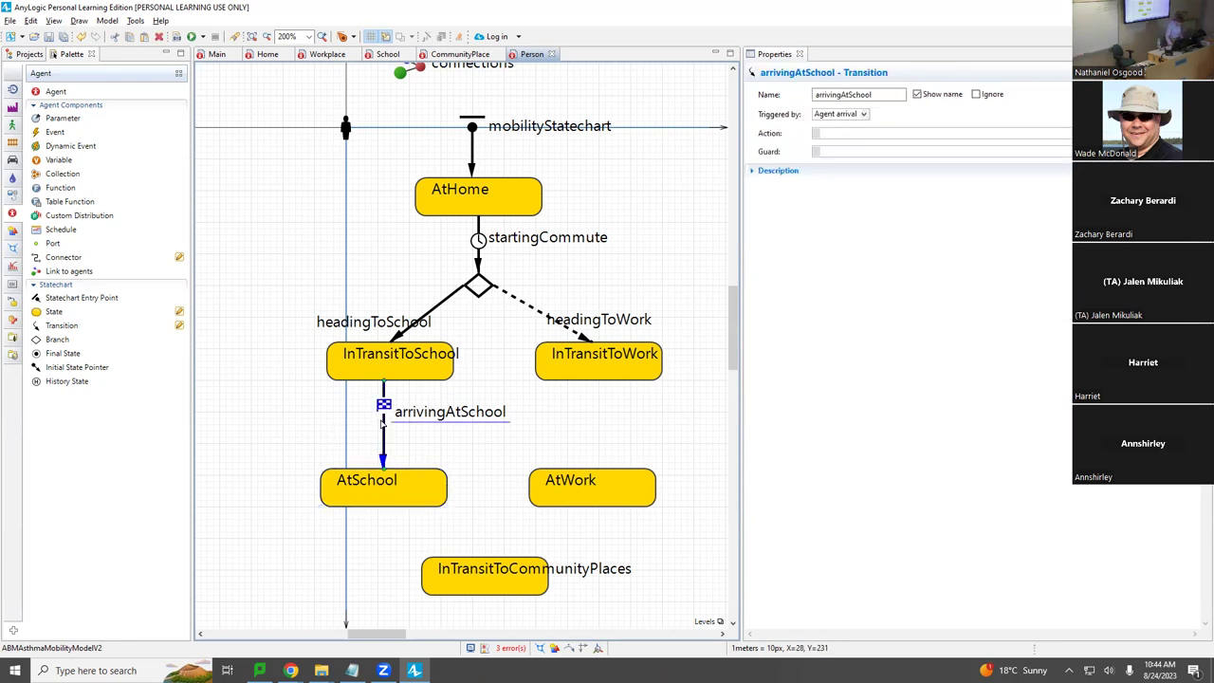
key(ctrl+c)
key(ctrl+v)
drag(461, 370, 593, 380)
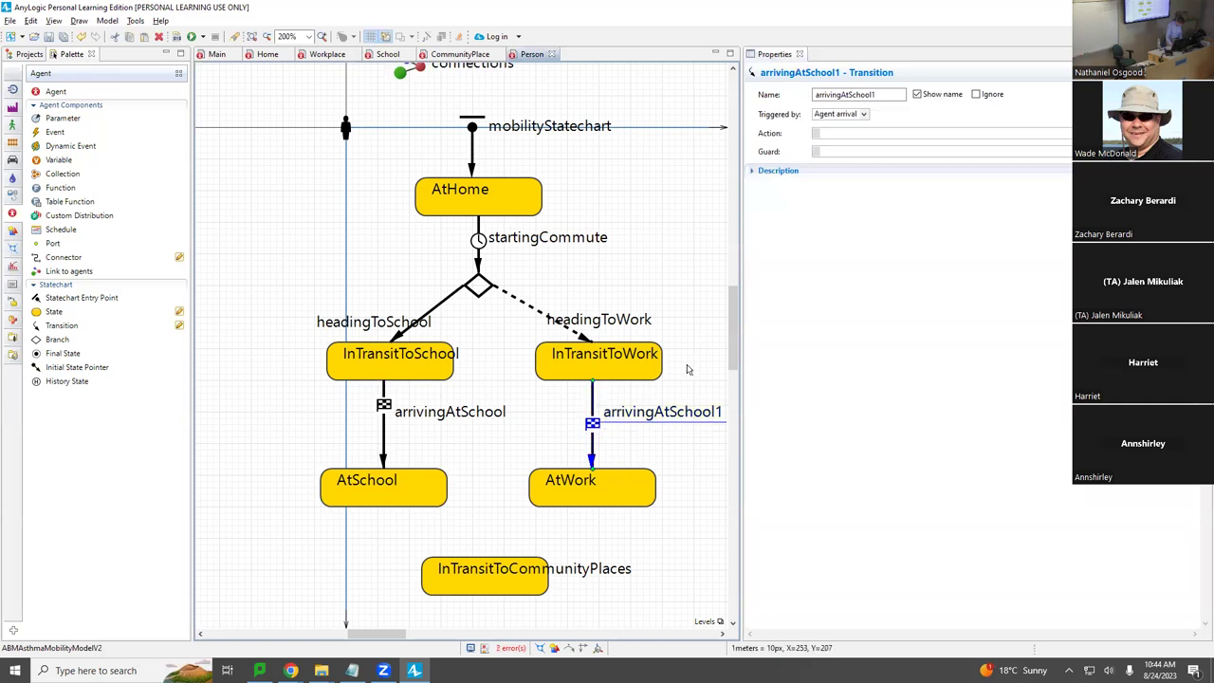
Step: Rename the copied transition between InTransitToWork and AtWork as arrivingAtWork
click(883, 96)
key(BackSpace)
key(BackSpace)
key(BackSpace)
key(BackSpace)
key(BackSpace)
key(BackSpace)
key(BackSpace)
text(Work)
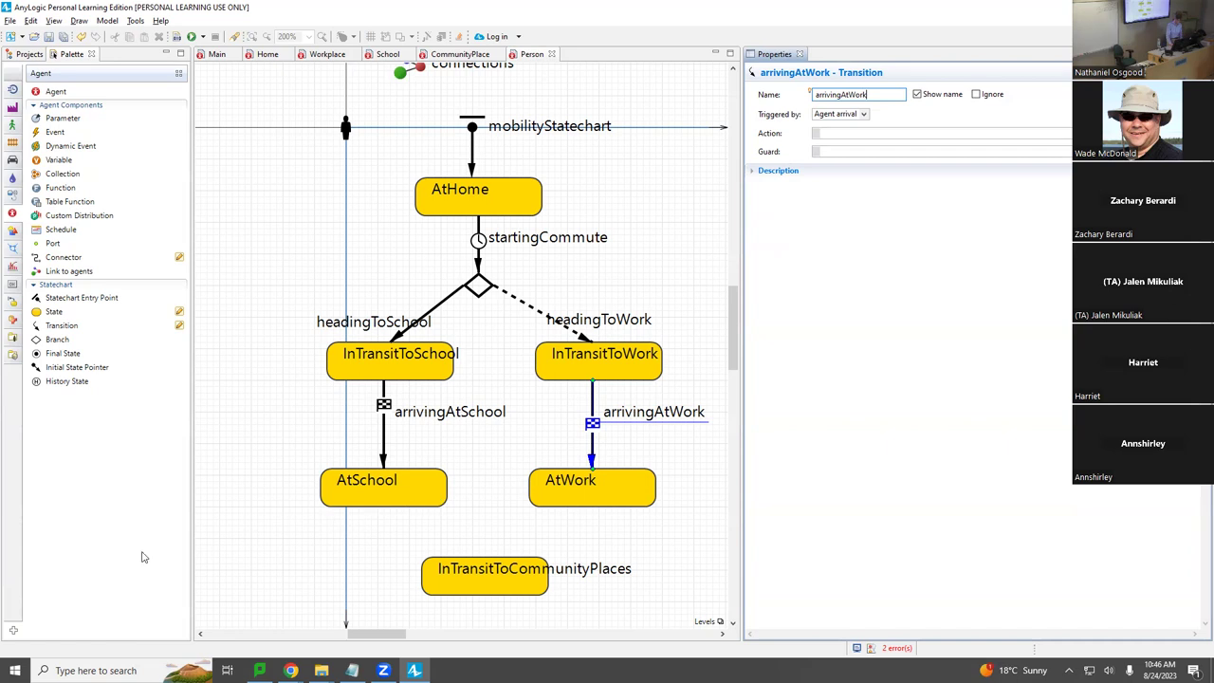
Step: Add a transition from the lower edge of AtSchool to the upper edge of InTransitToCommunityPlaces
click(39, 326)
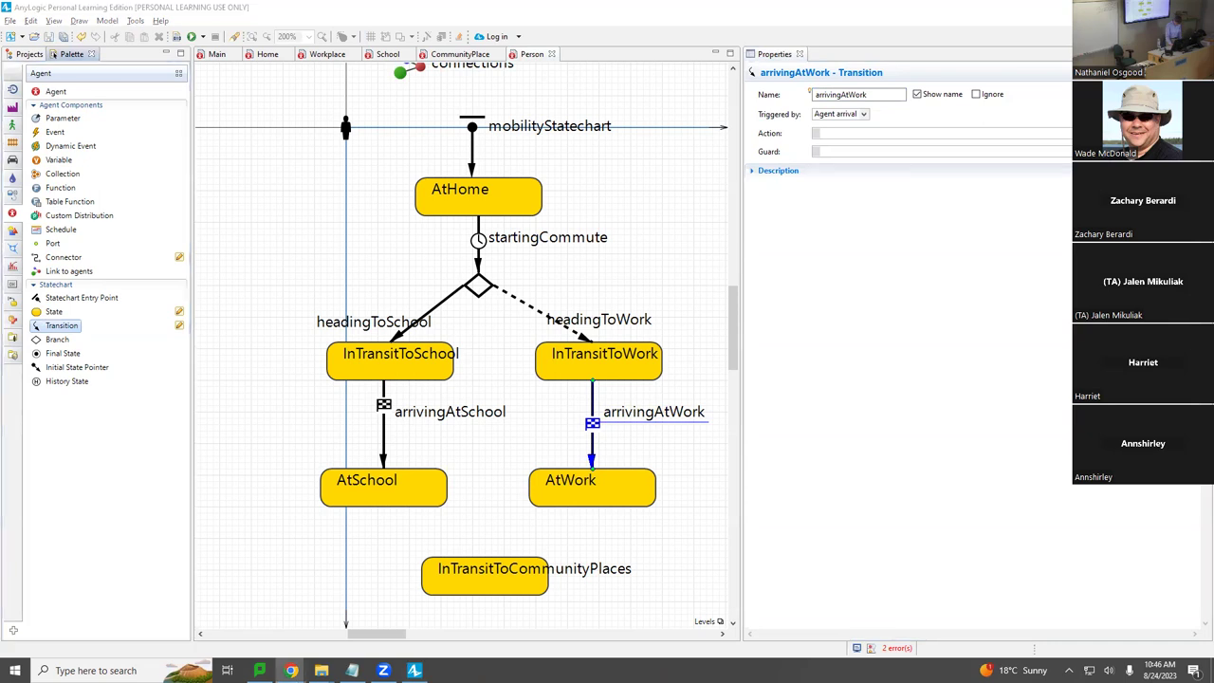
drag(193, 390, 496, 521)
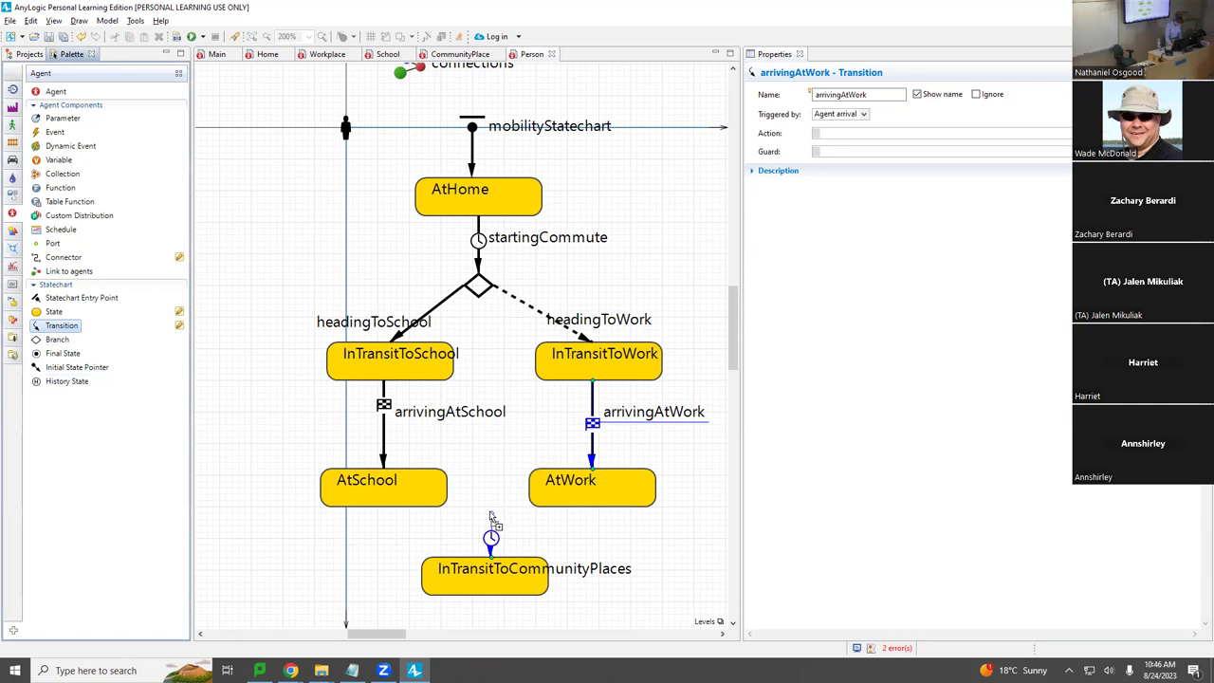
click(484, 521)
drag(484, 518, 392, 509)
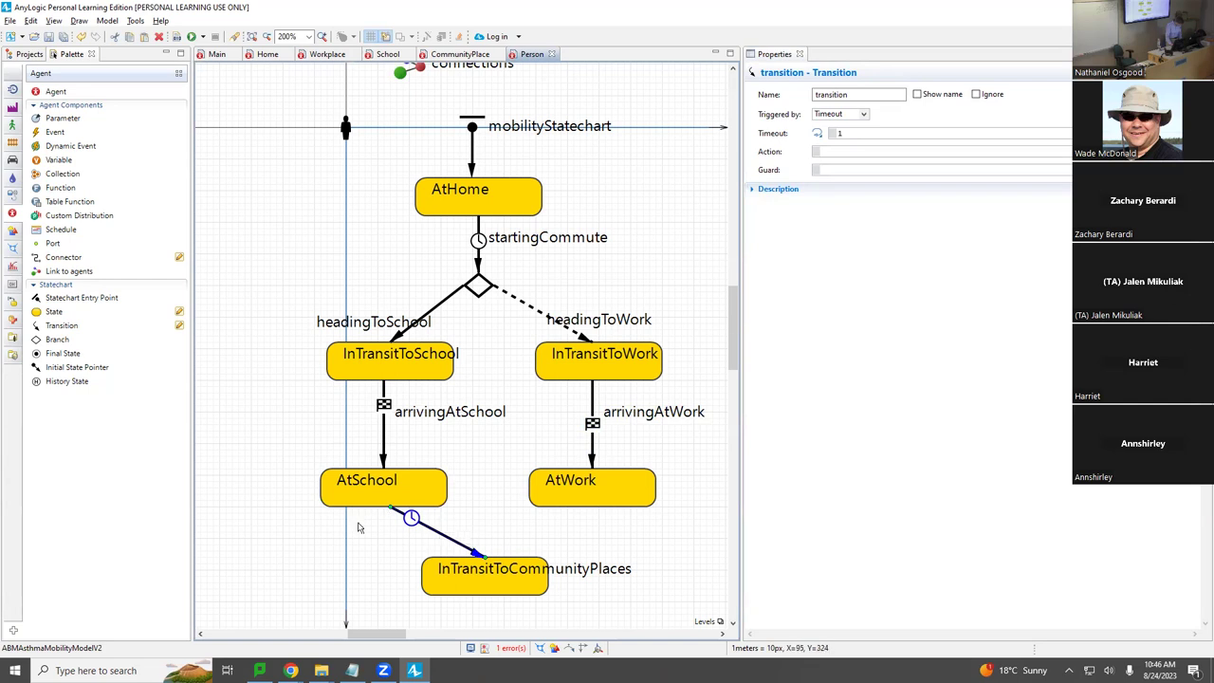
Step: Add a transition from the lower edge of AtWork to the upper edge of InTransitToCommunityPlaces
drag(59, 325, 484, 504)
click(487, 554)
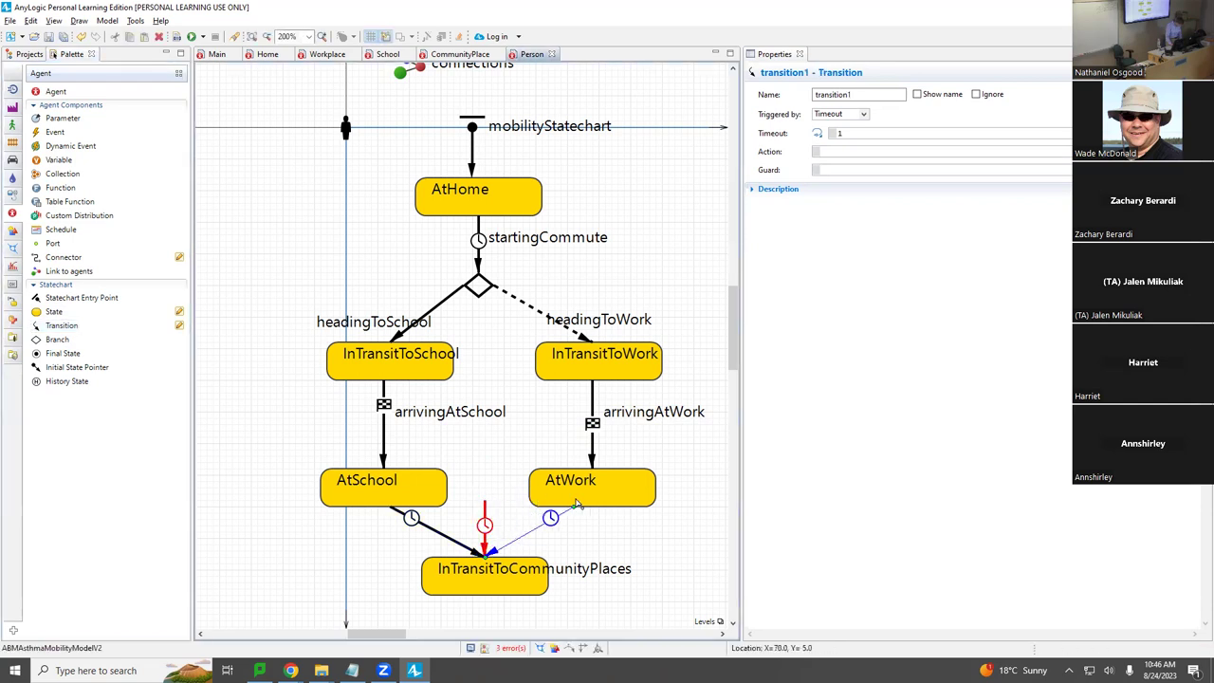
click(574, 504)
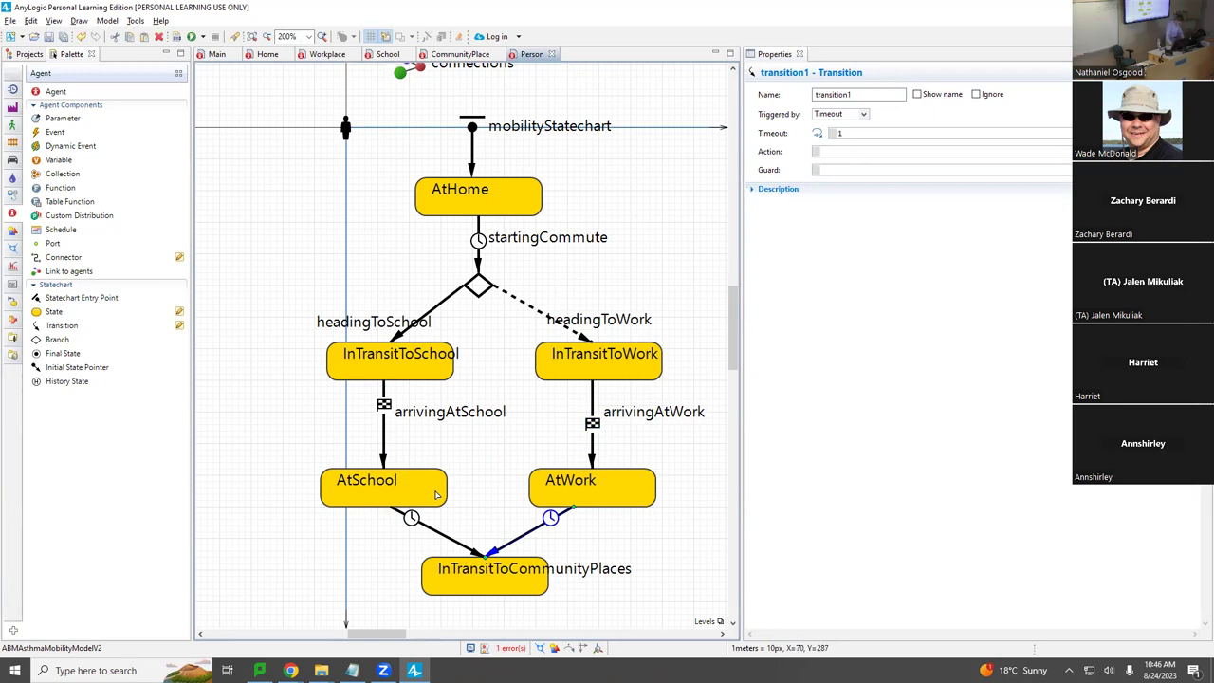
scroll(461, 488, down, 2)
scroll(464, 486, down, 1)
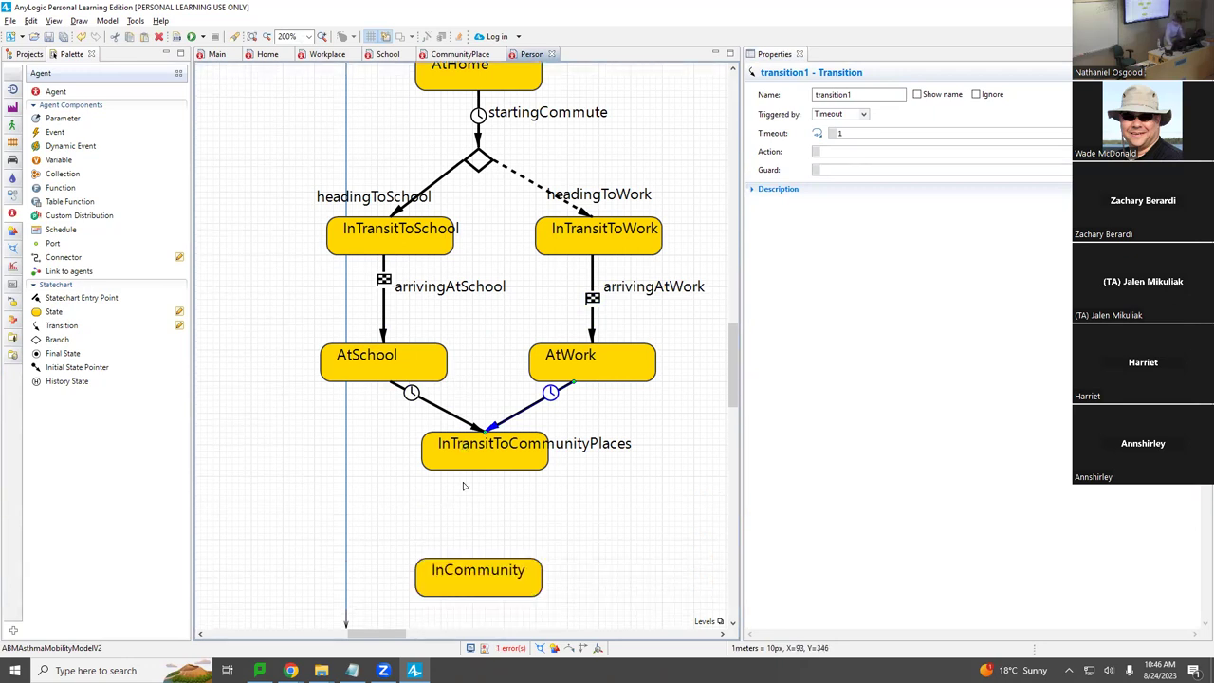
Step: Add a transition from InTransitToCommunityPlaces to InCommunity and have it triggered by agent arrival
mouse_move(54, 328)
mouse_down()
mouse_move(480, 512)
mouse_move(479, 471)
mouse_up()
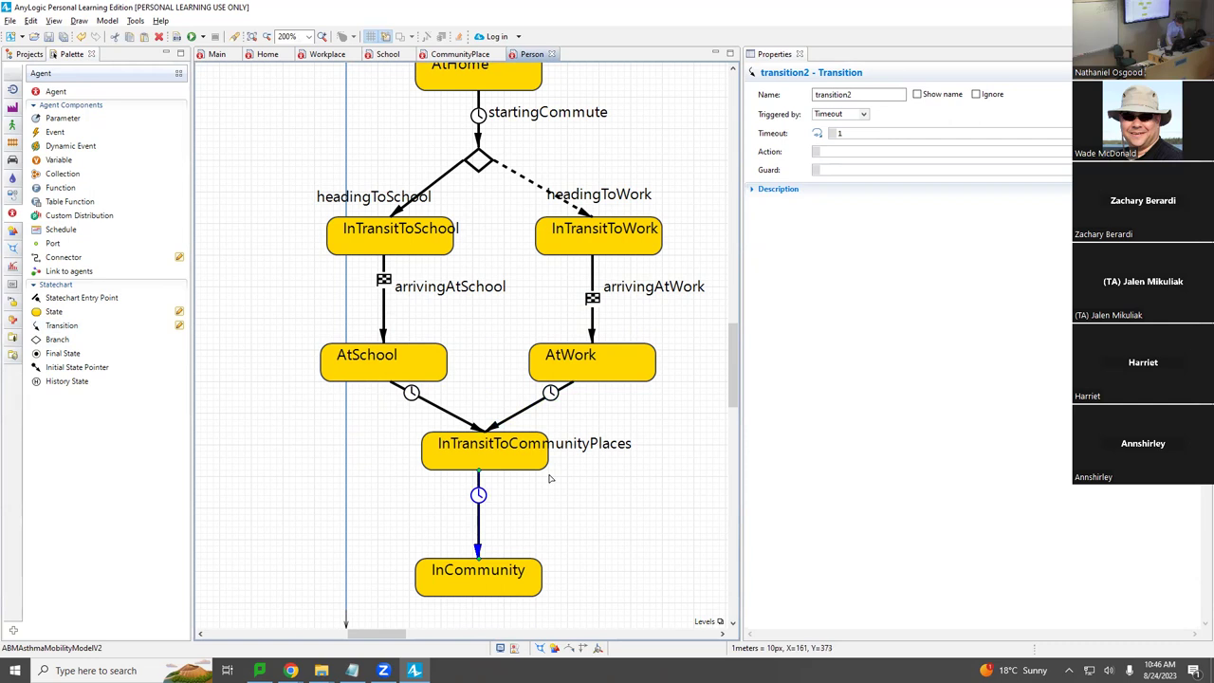
click(865, 115)
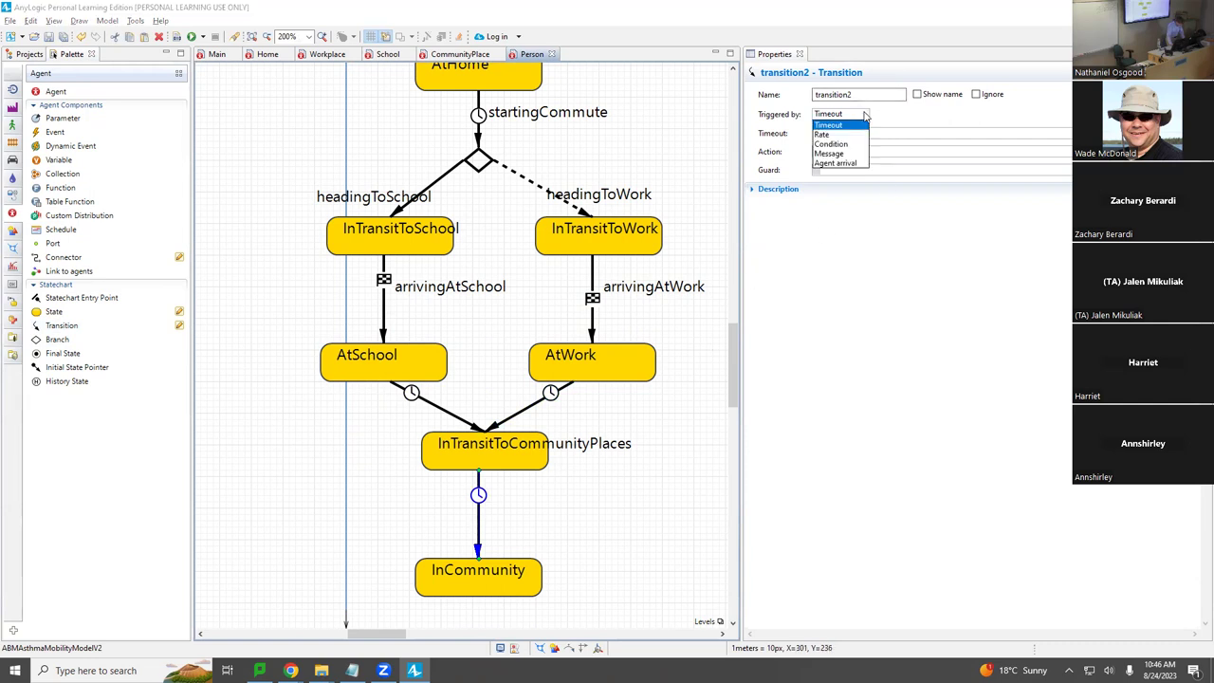
click(835, 163)
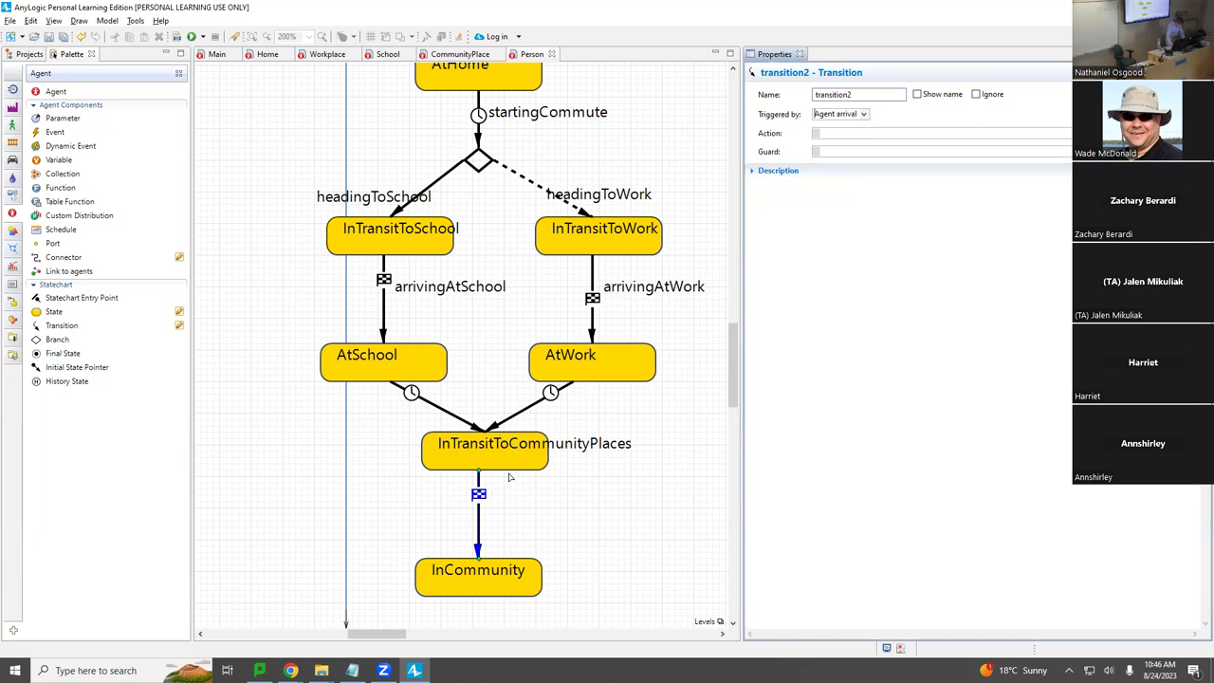
Step: Name the transition leaving AtSchool finishingSchool, show its name on the diagram, and set its timeout to 8
click(515, 414)
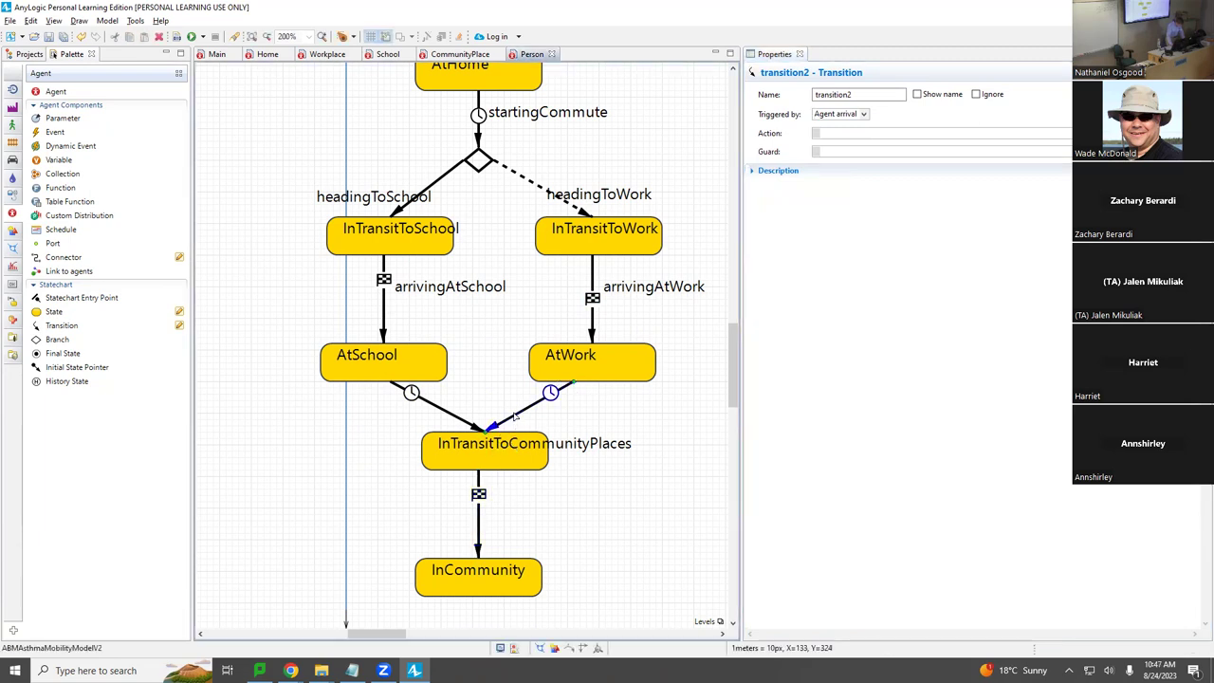
click(454, 424)
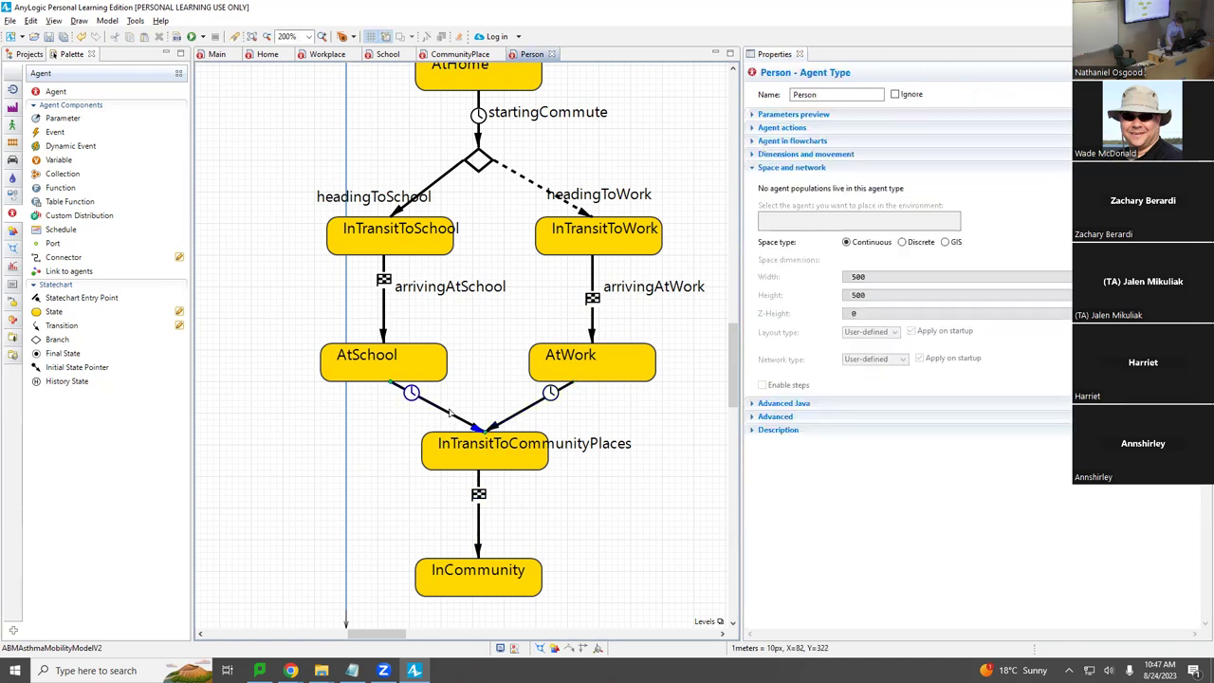
click(451, 415)
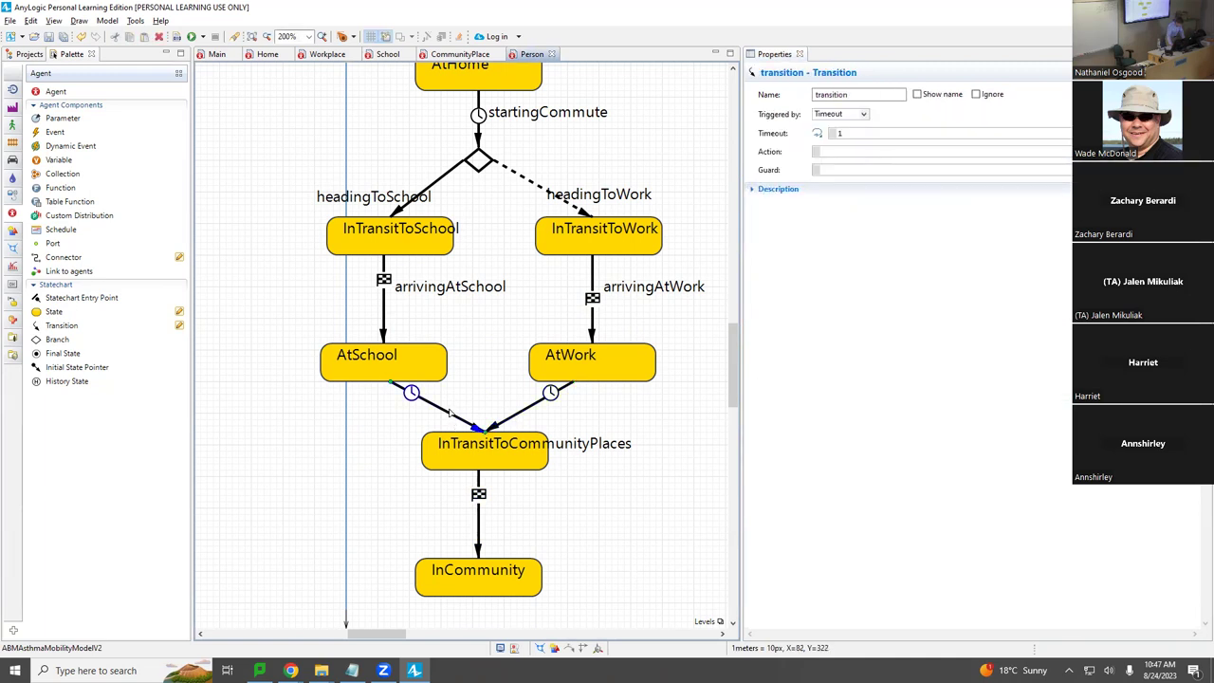
double_click(856, 96)
text(finishingSchoolo)
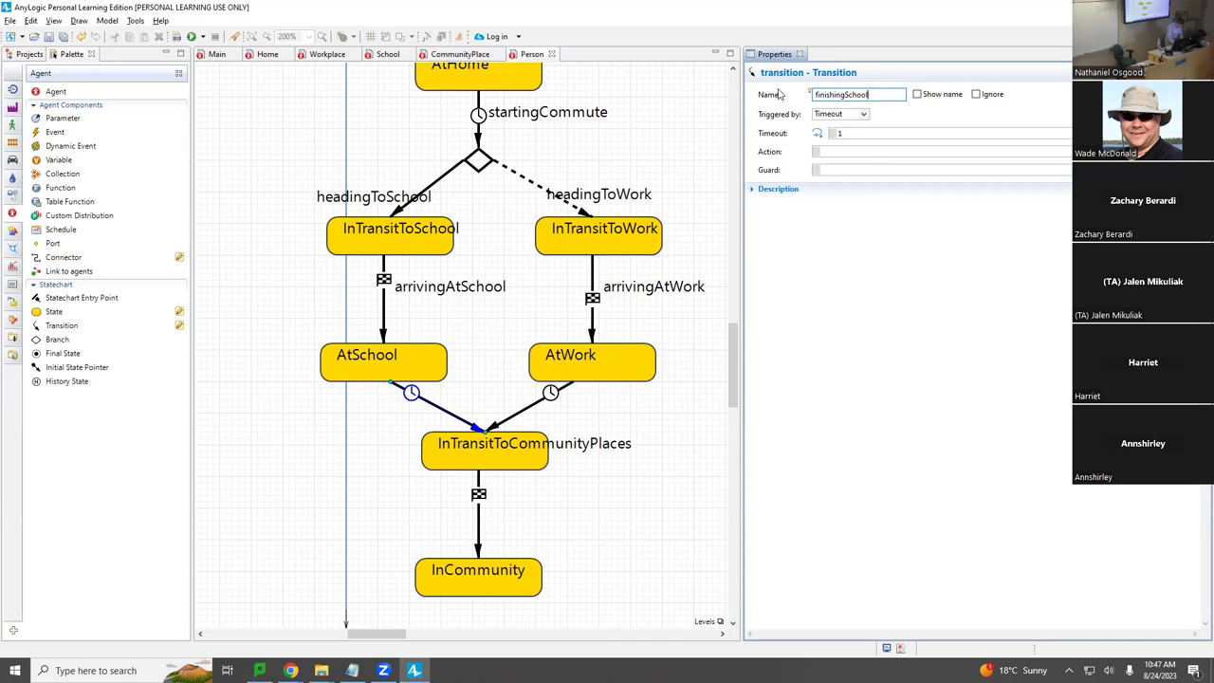
click(916, 95)
click(875, 131)
double_click(833, 133)
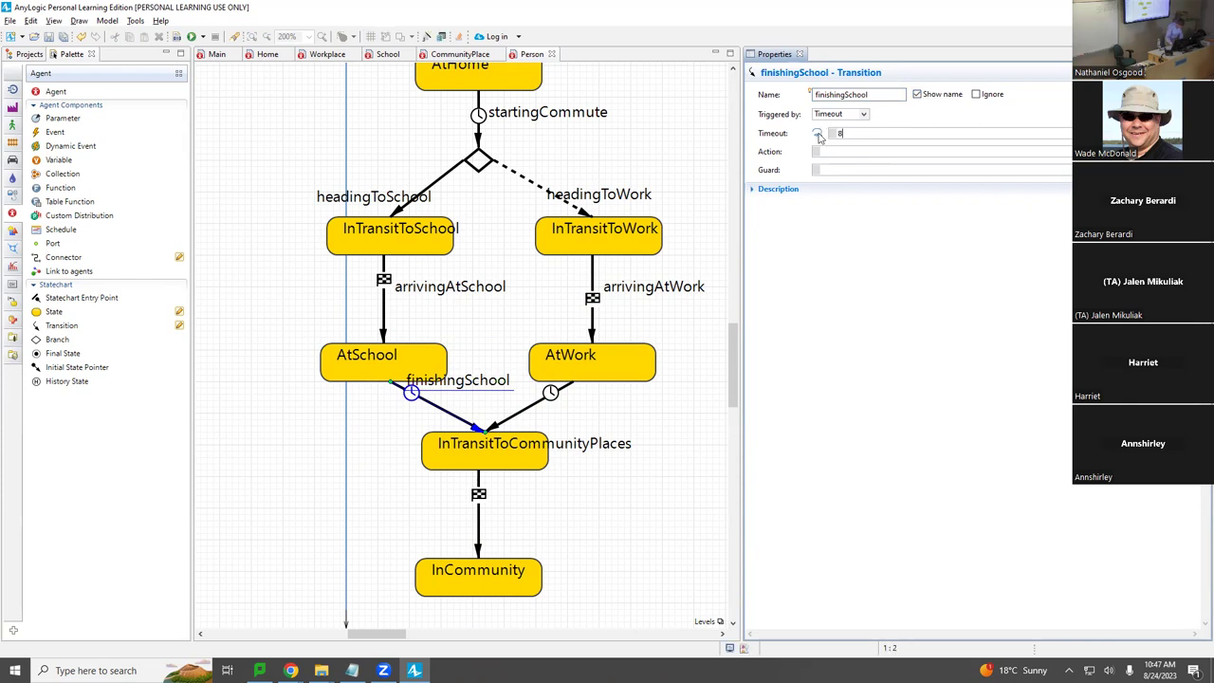
click(818, 133)
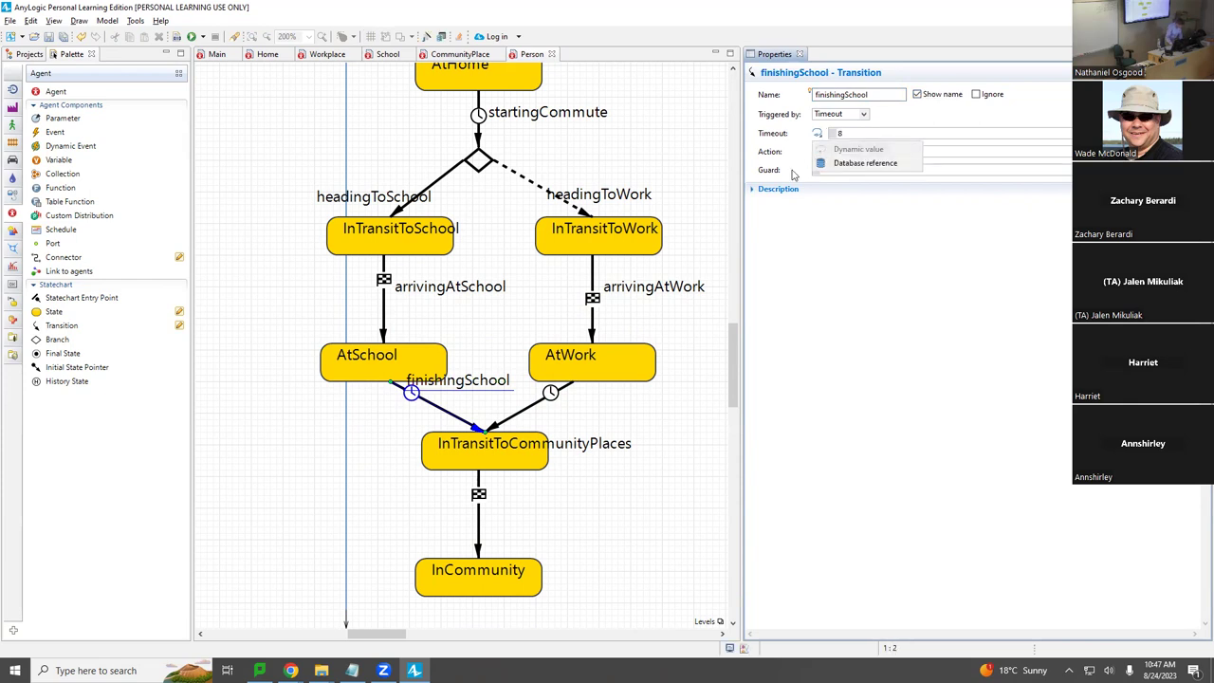
key(Escape)
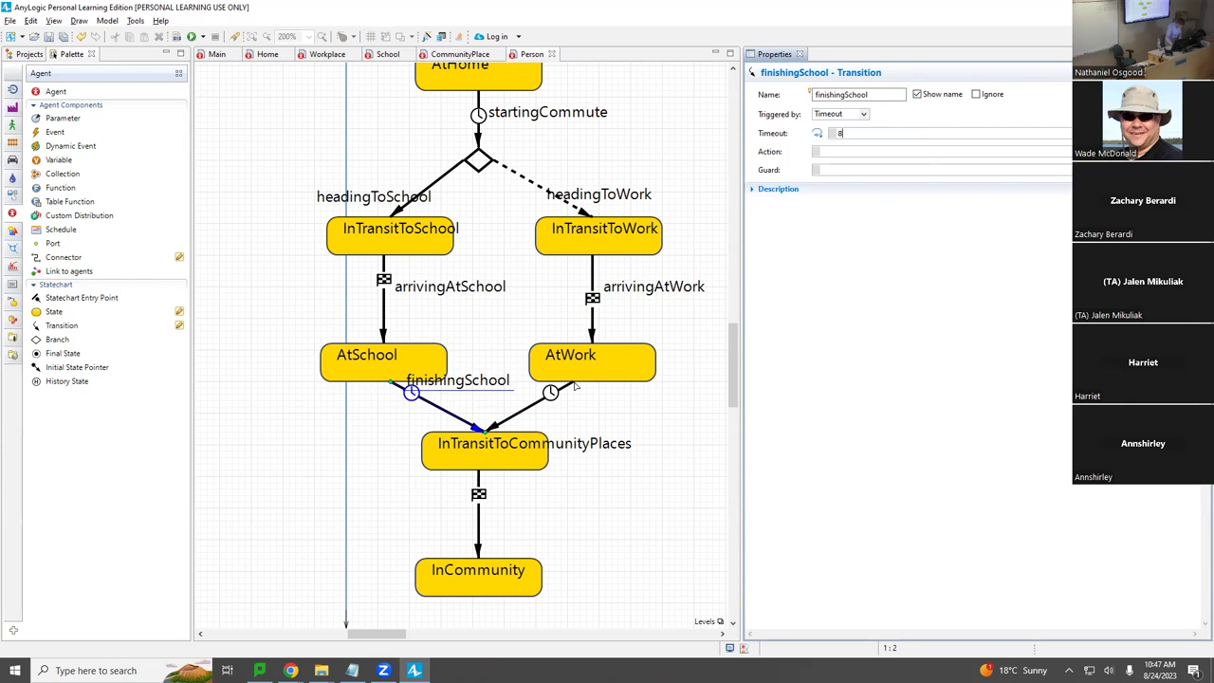
Step: Set the timeout of the transition leaving AtWork to 8, name it finishingWork, and show its name
click(570, 389)
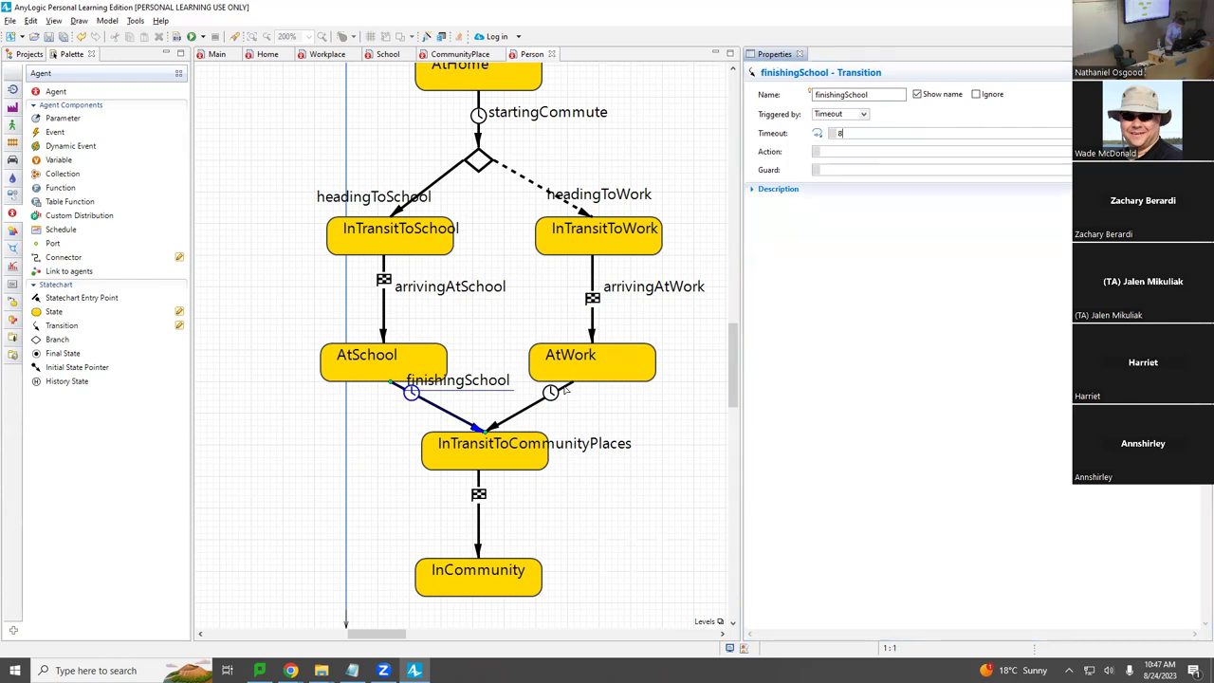
click(846, 114)
click(889, 129)
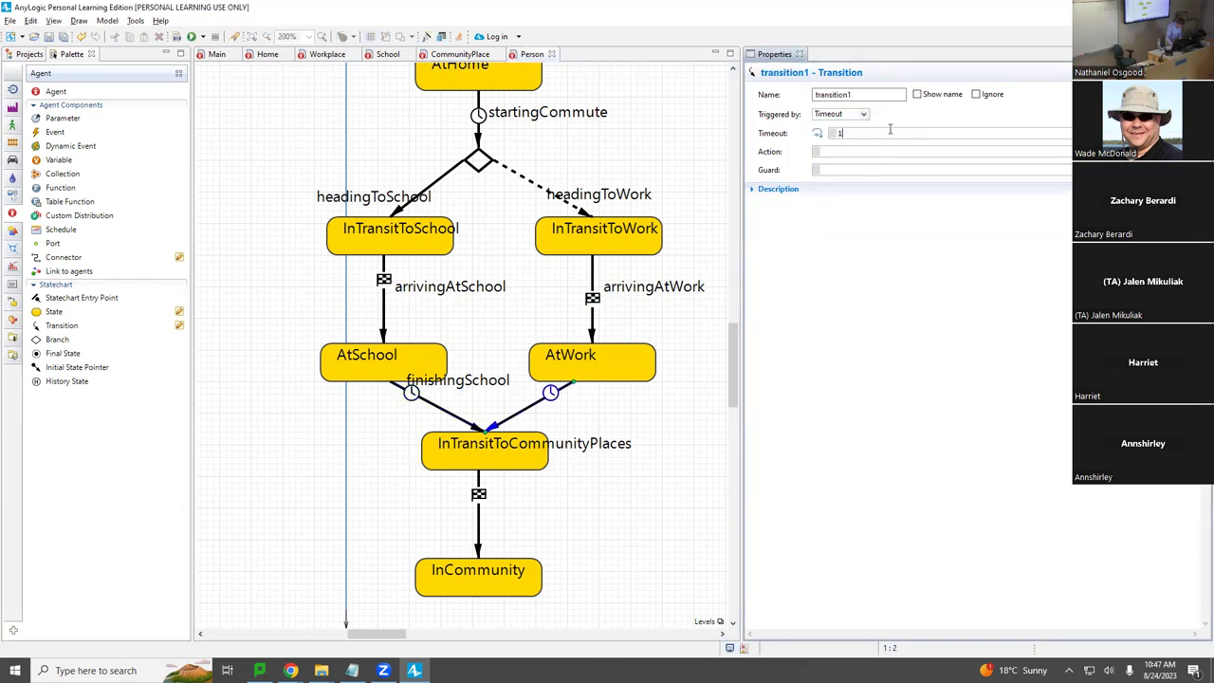
key(BackSpace)
text(8)
double_click(855, 94)
text(finishingWork)
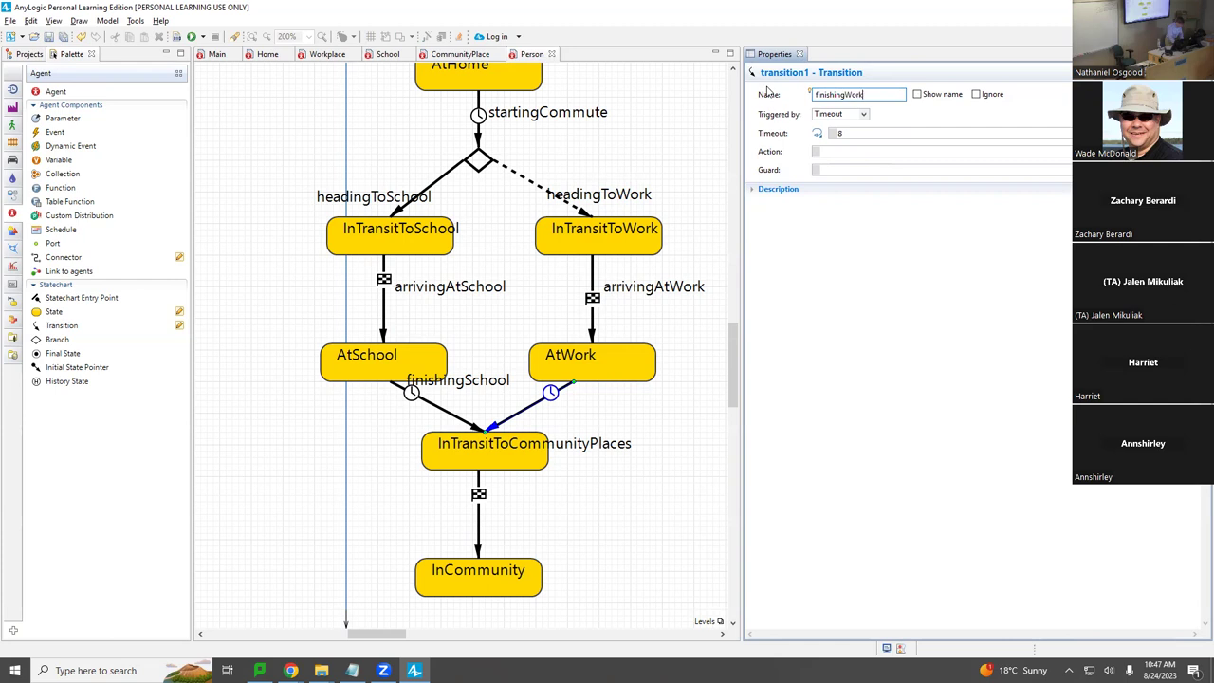
click(920, 94)
Step: Move the finishingWork and finishingSchool labels to the outer sides of their transitions, clear of the state boxes
drag(620, 389, 596, 410)
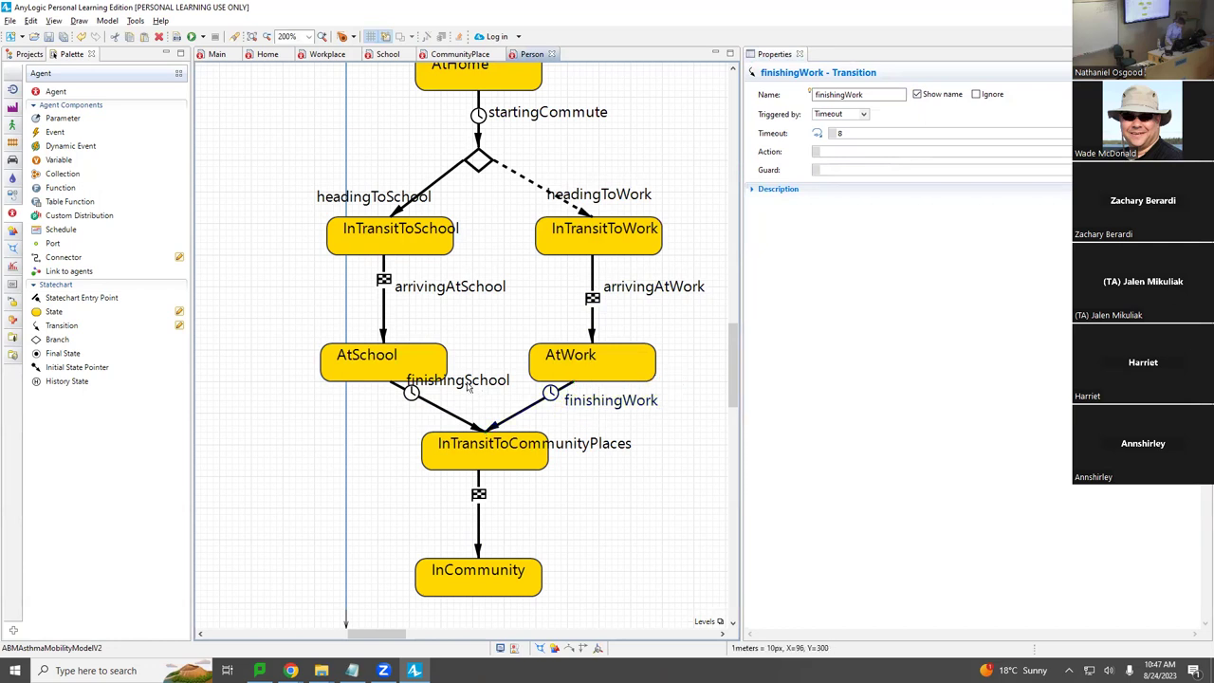
click(430, 412)
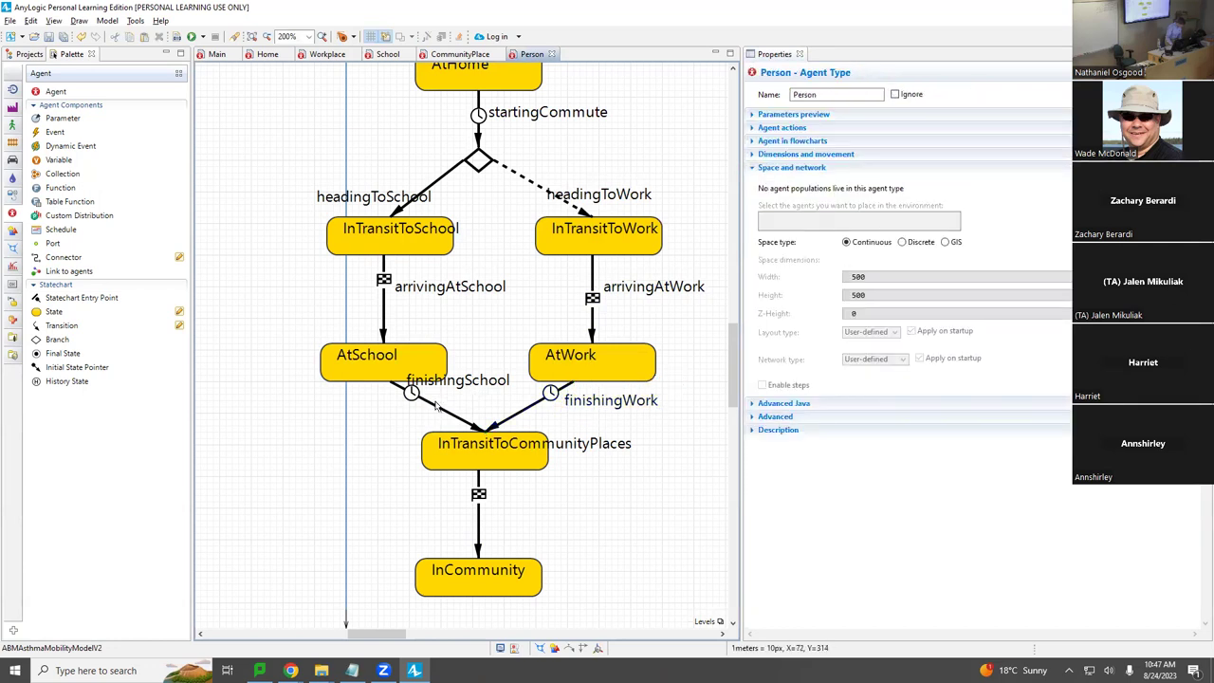
drag(444, 392, 365, 422)
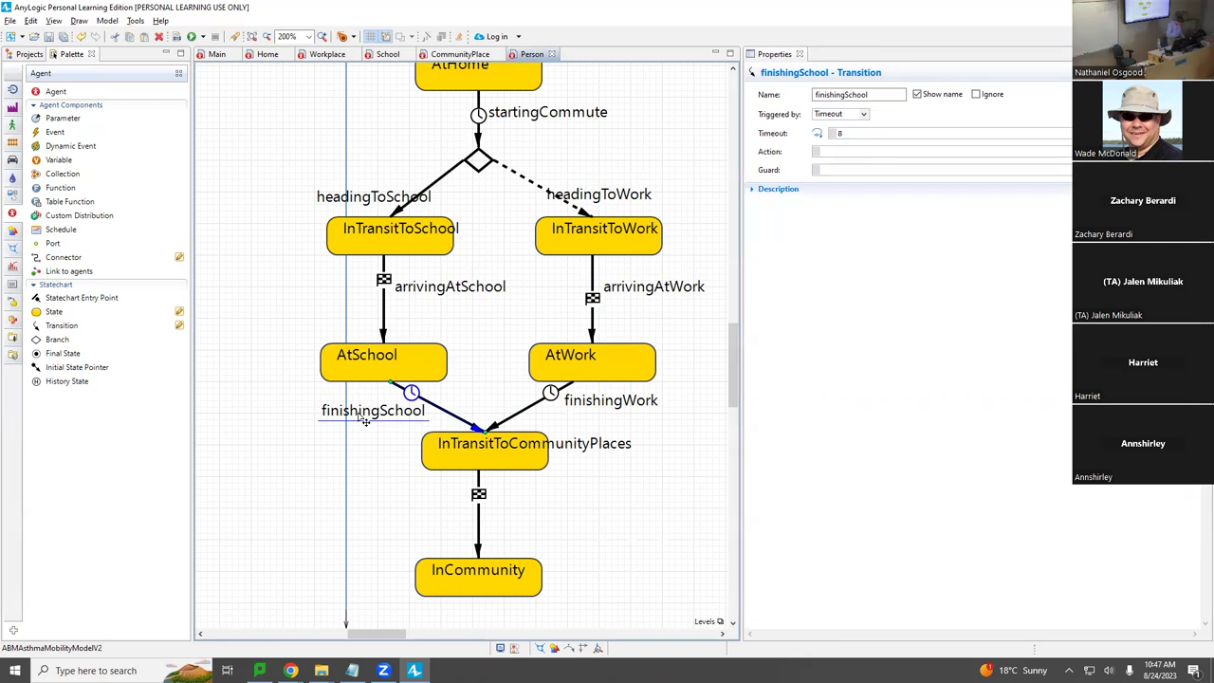
scroll(455, 593, down, 1)
scroll(461, 582, up, 1)
drag(62, 325, 373, 76)
scroll(478, 584, down, 2)
scroll(360, 163, up, 2)
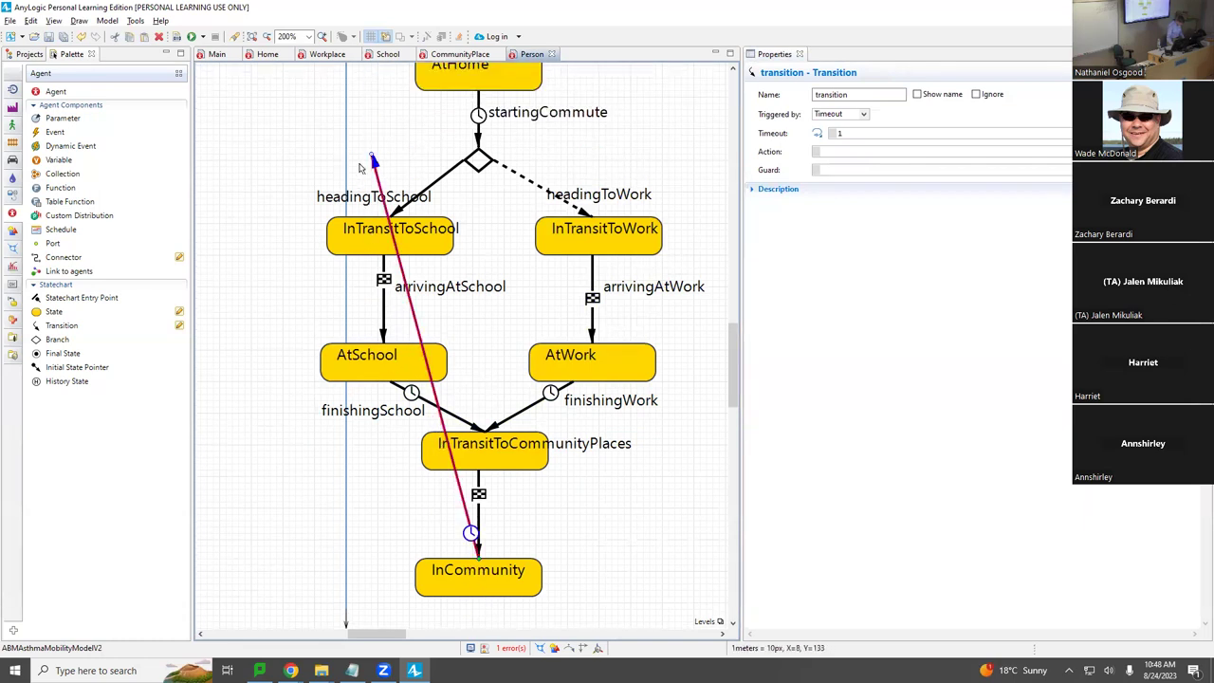
drag(370, 158, 442, 95)
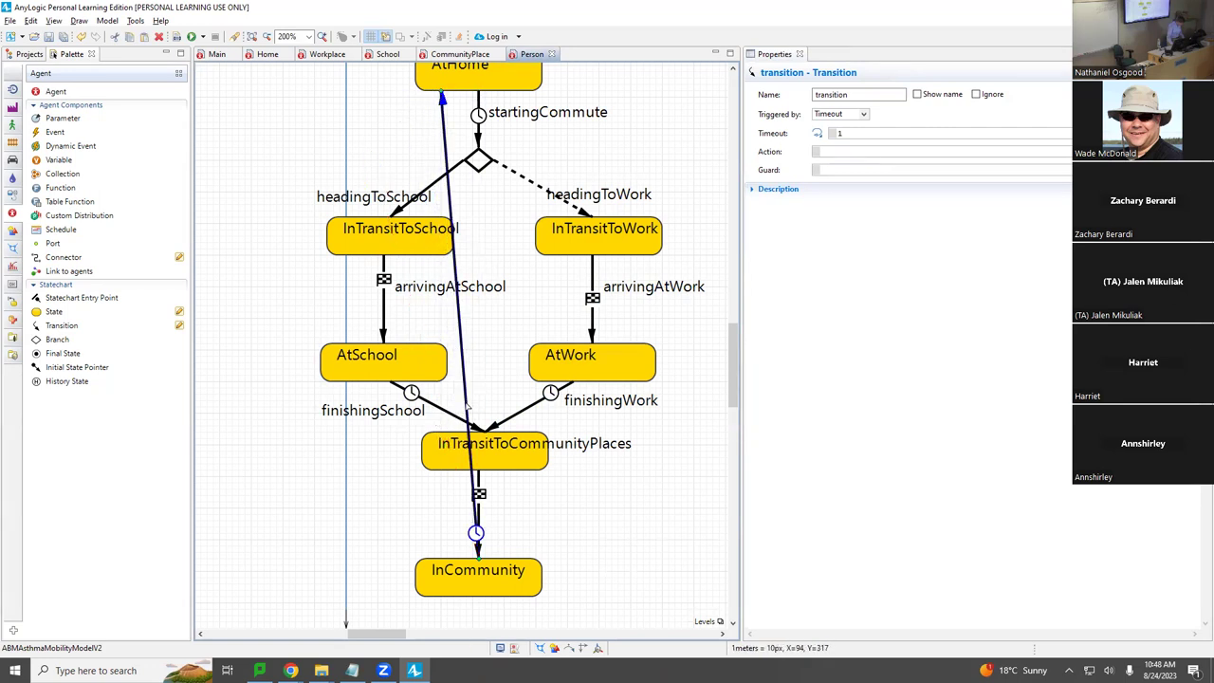
drag(466, 406, 236, 457)
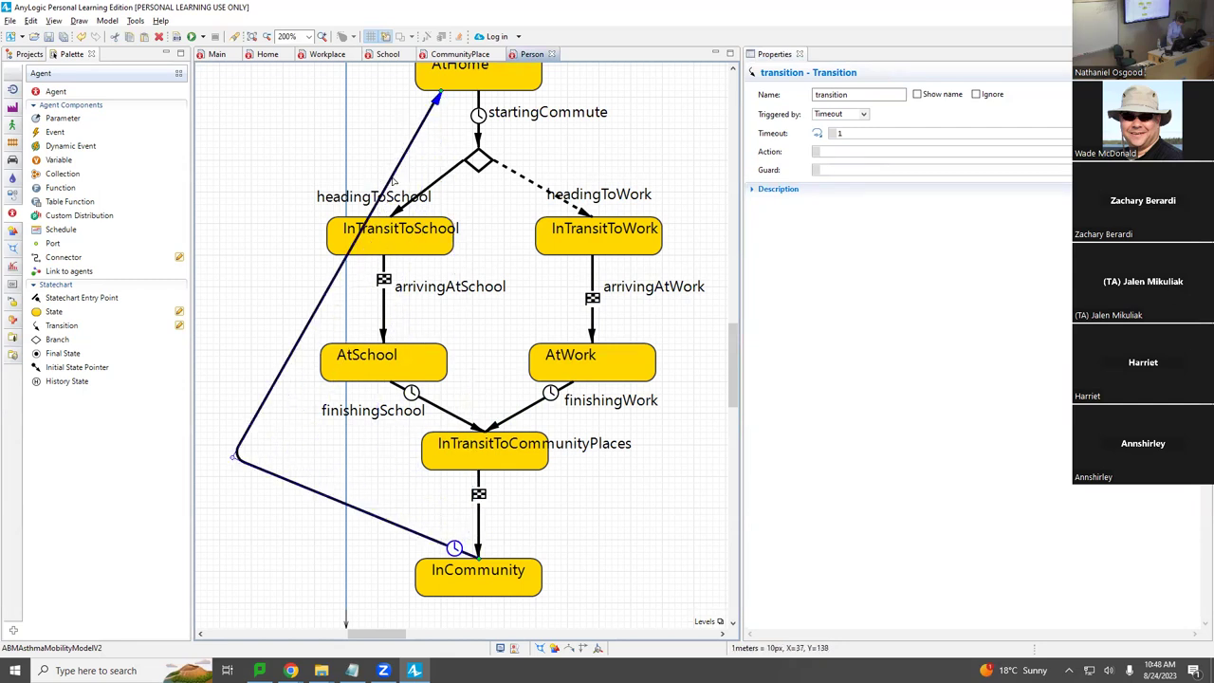
drag(392, 180, 233, 196)
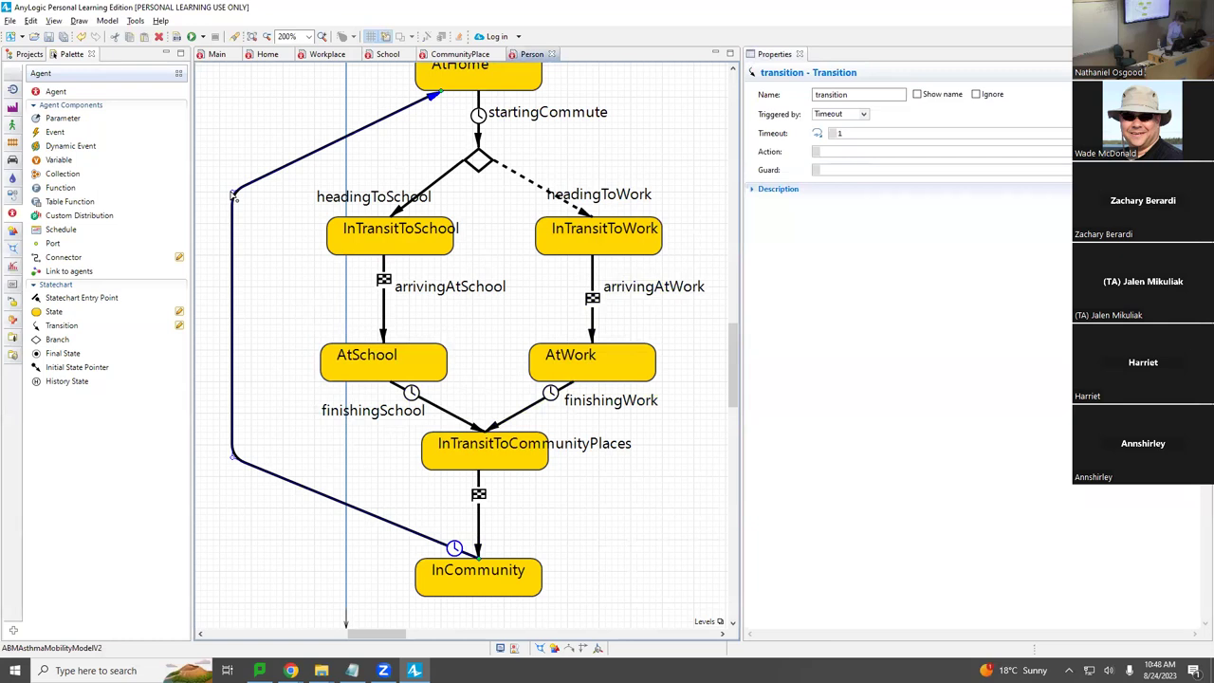
drag(233, 194, 230, 375)
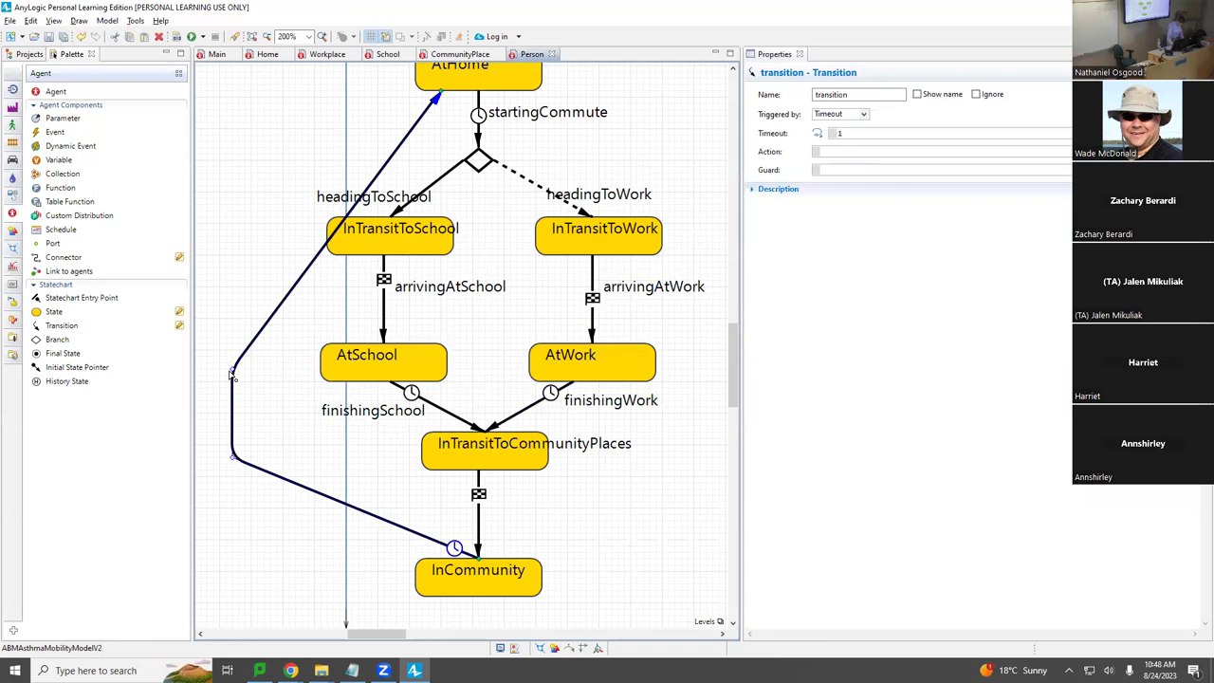
click(229, 377)
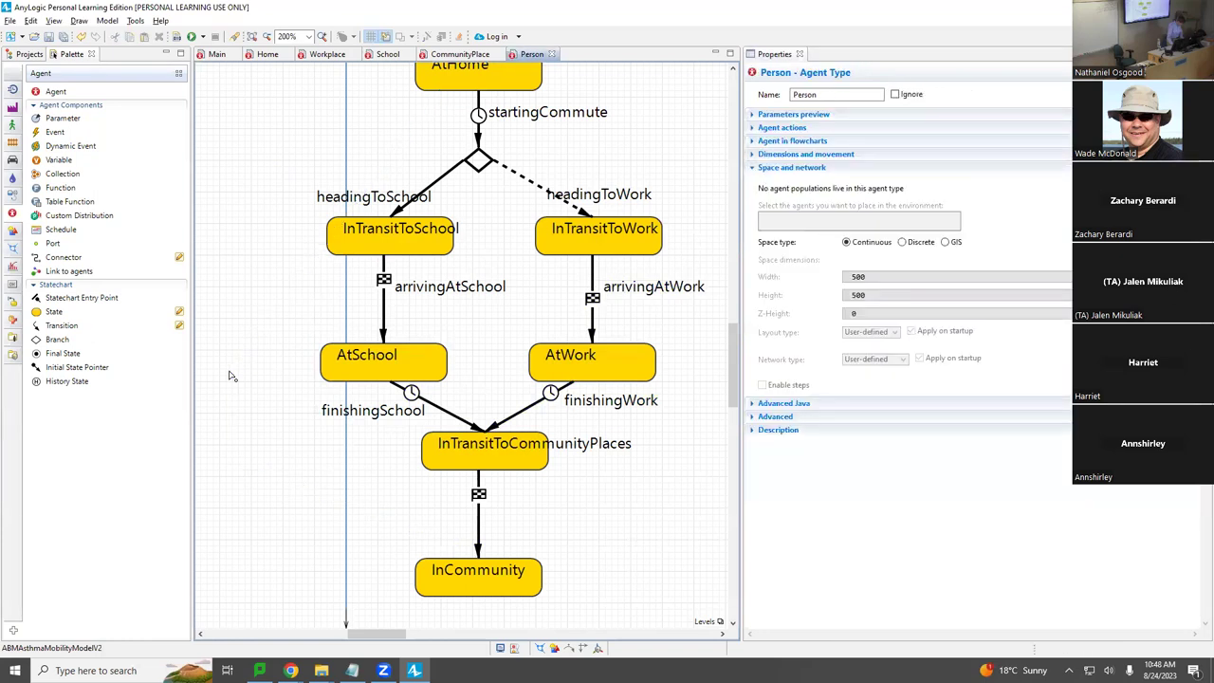
Step: Add a state named InTransitToHome and place it beside the arrivingAtSchool transition, on the side away from the work branch
drag(54, 312, 200, 307)
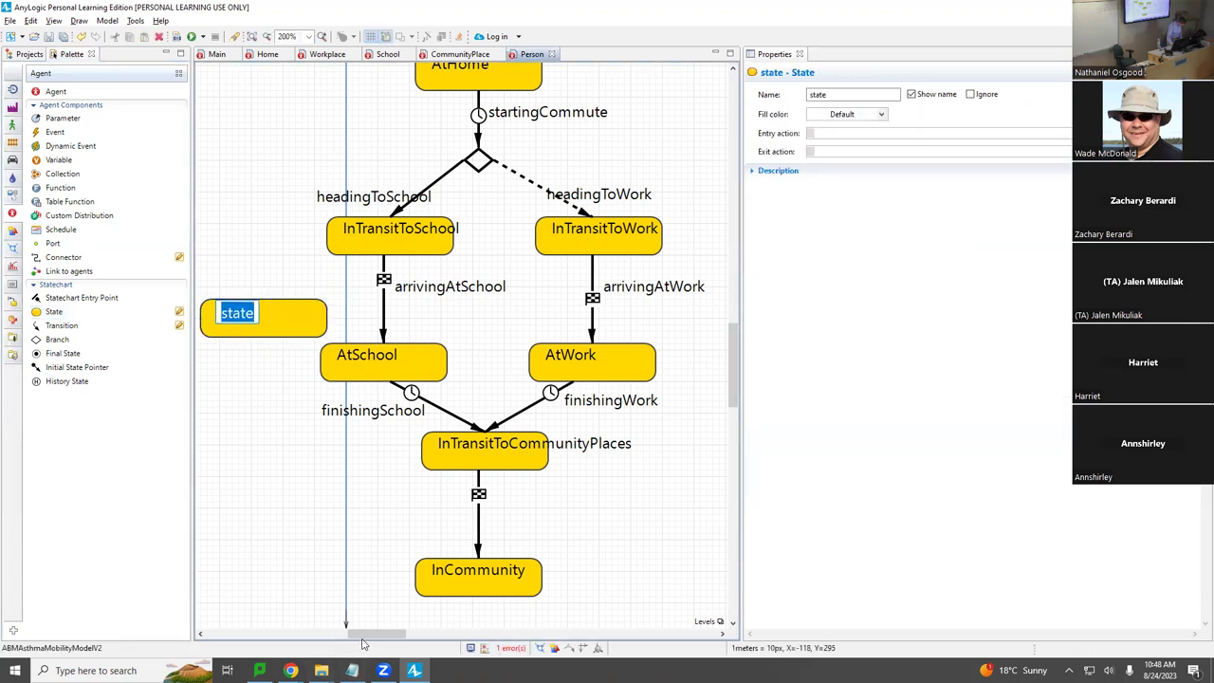
drag(350, 637, 321, 637)
text(InTransitToHome)
key(Return)
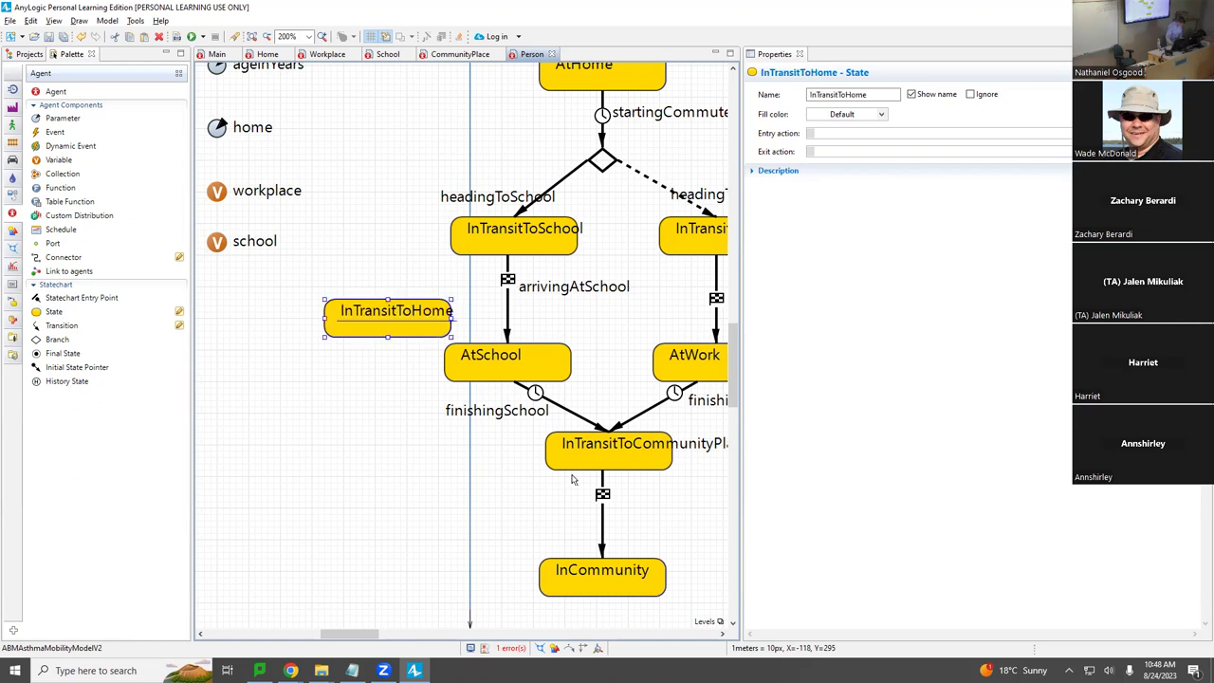
drag(414, 331, 329, 402)
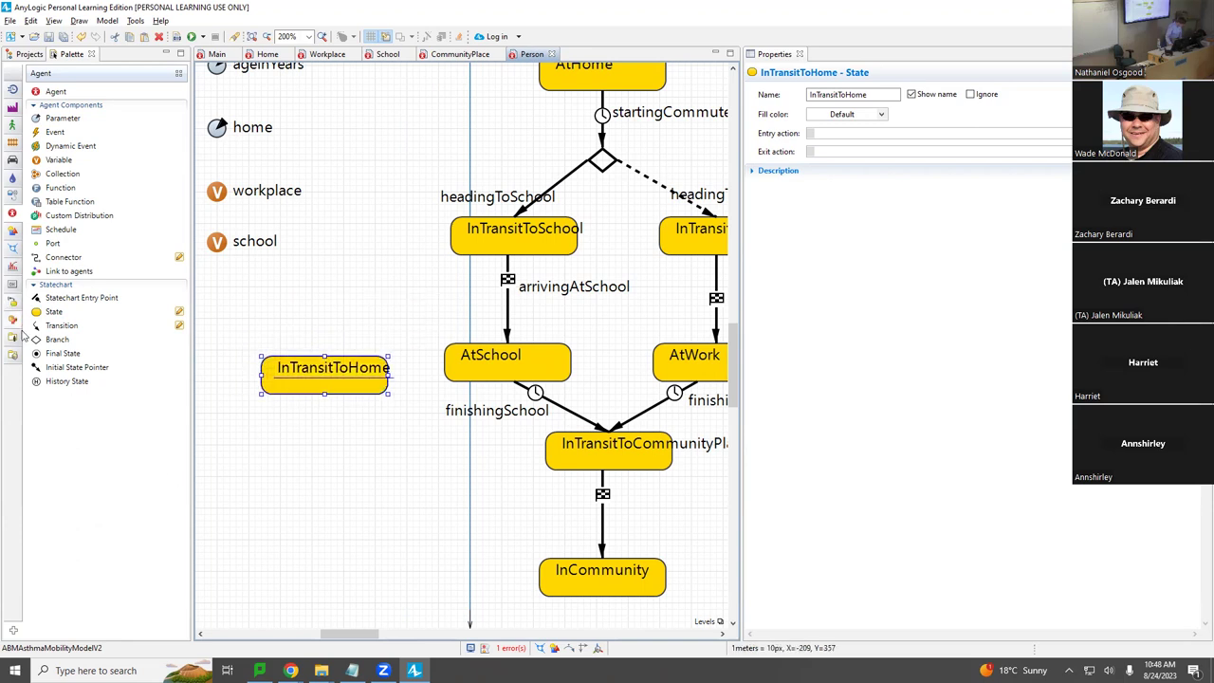
drag(309, 384, 329, 315)
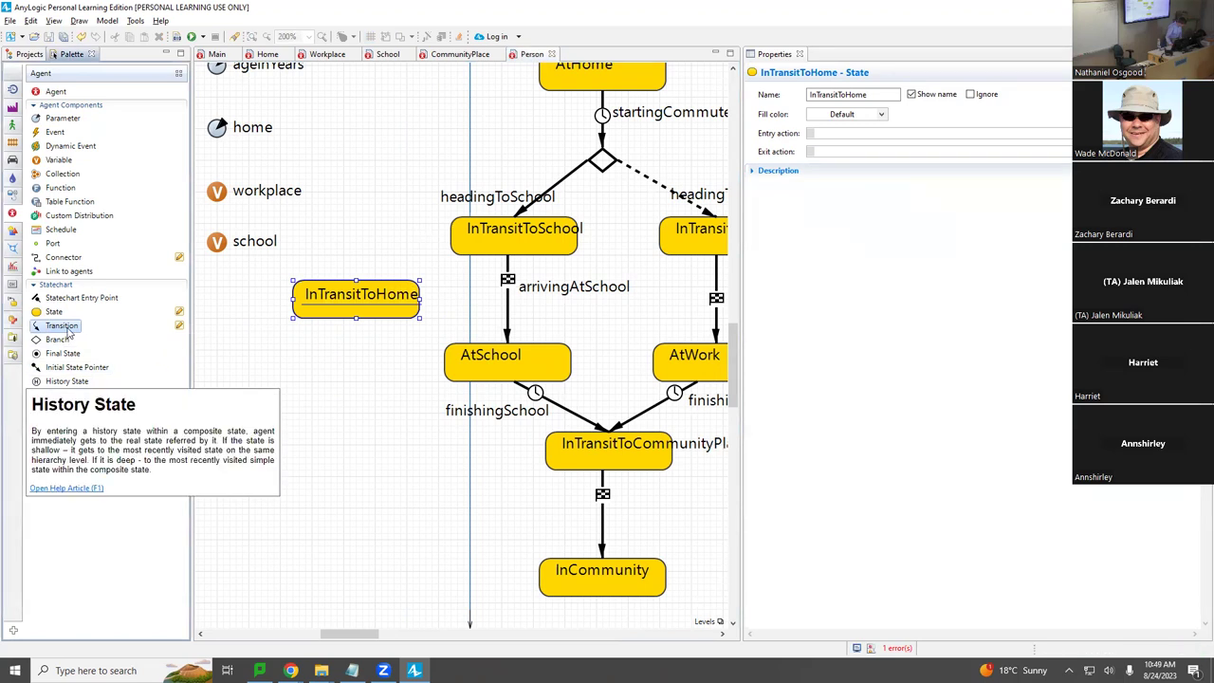
Step: Add a transition from InCommunity to the lower edge of InTransitToHome, bent once around the outside of the statechart
click(66, 328)
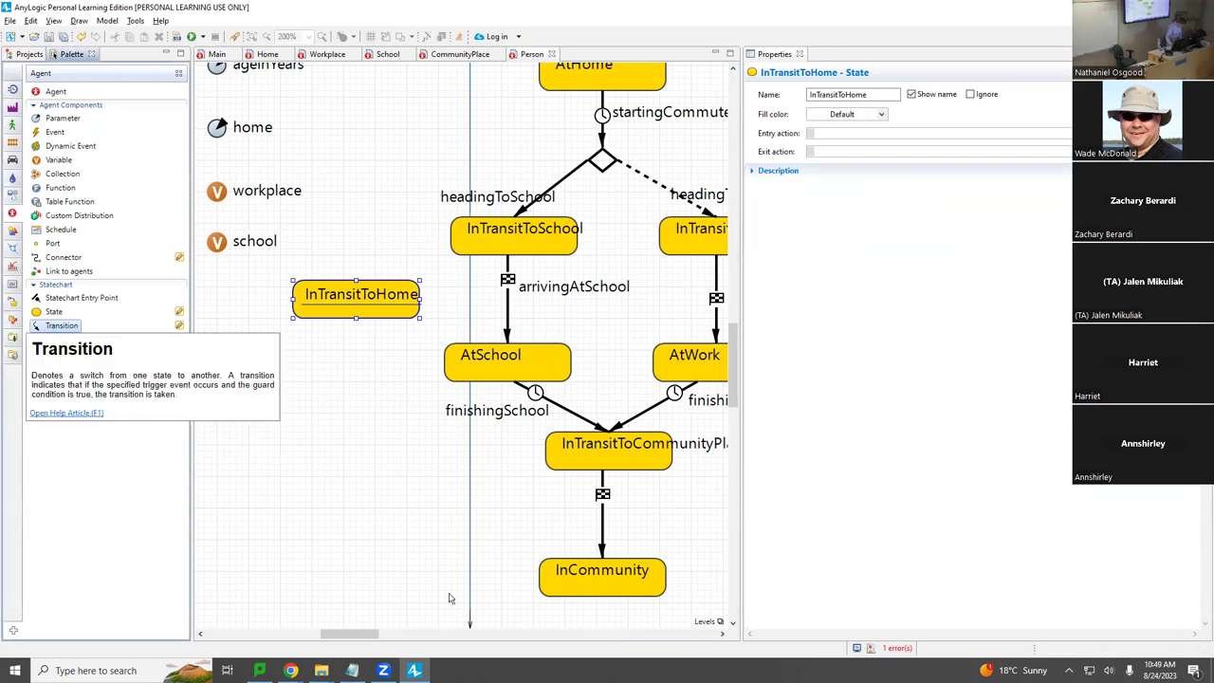
double_click(551, 585)
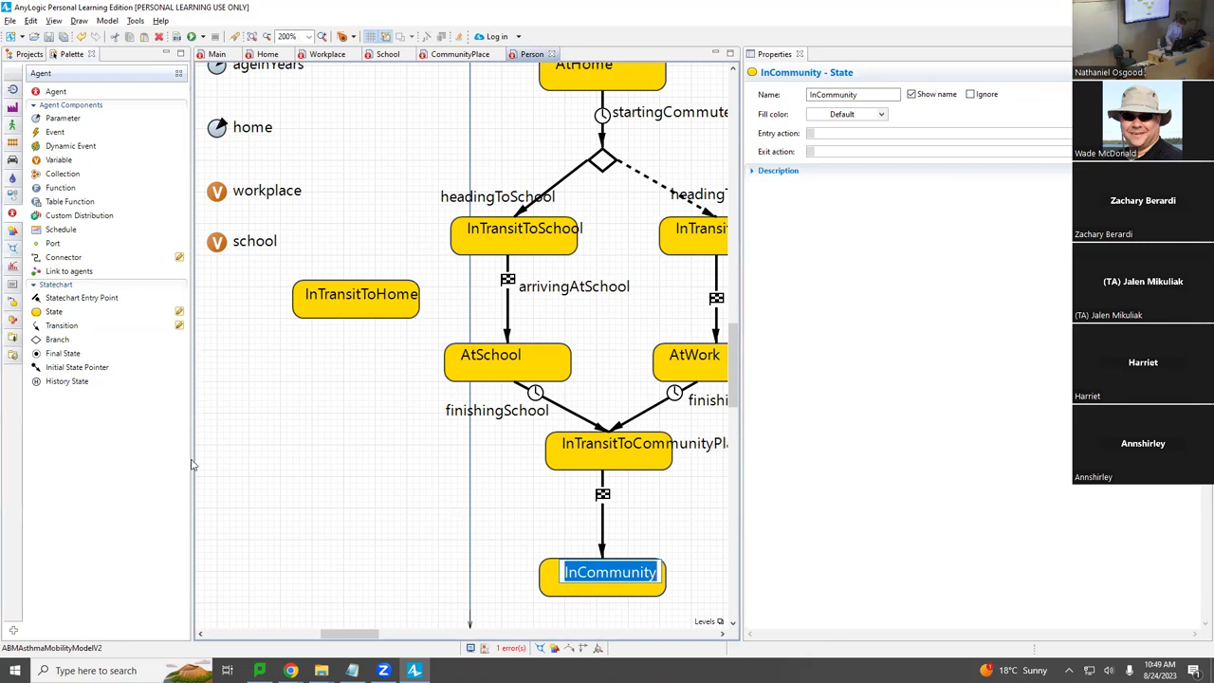
drag(92, 327, 549, 575)
click(549, 576)
scroll(545, 577, down, 2)
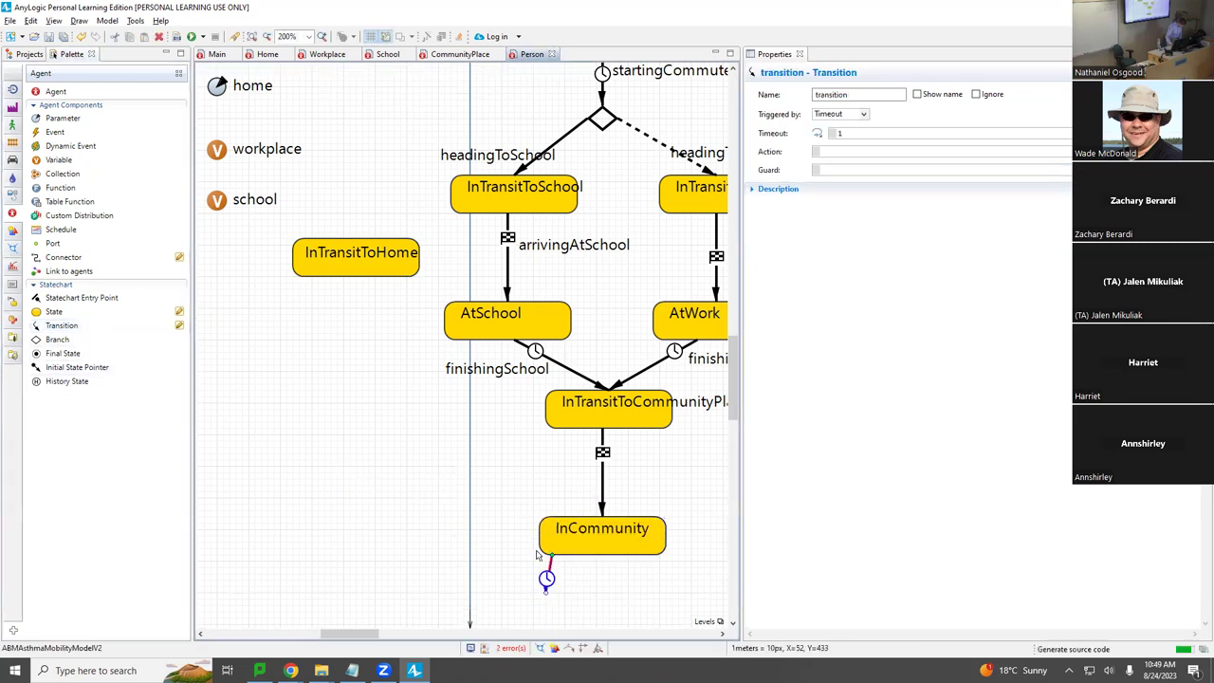
drag(548, 554, 347, 238)
drag(454, 364, 342, 396)
Step: Add a transition from the upper edge of InTransitToHome to the lower edge of AtHome, bent once around the school branch
scroll(313, 323, up, 4)
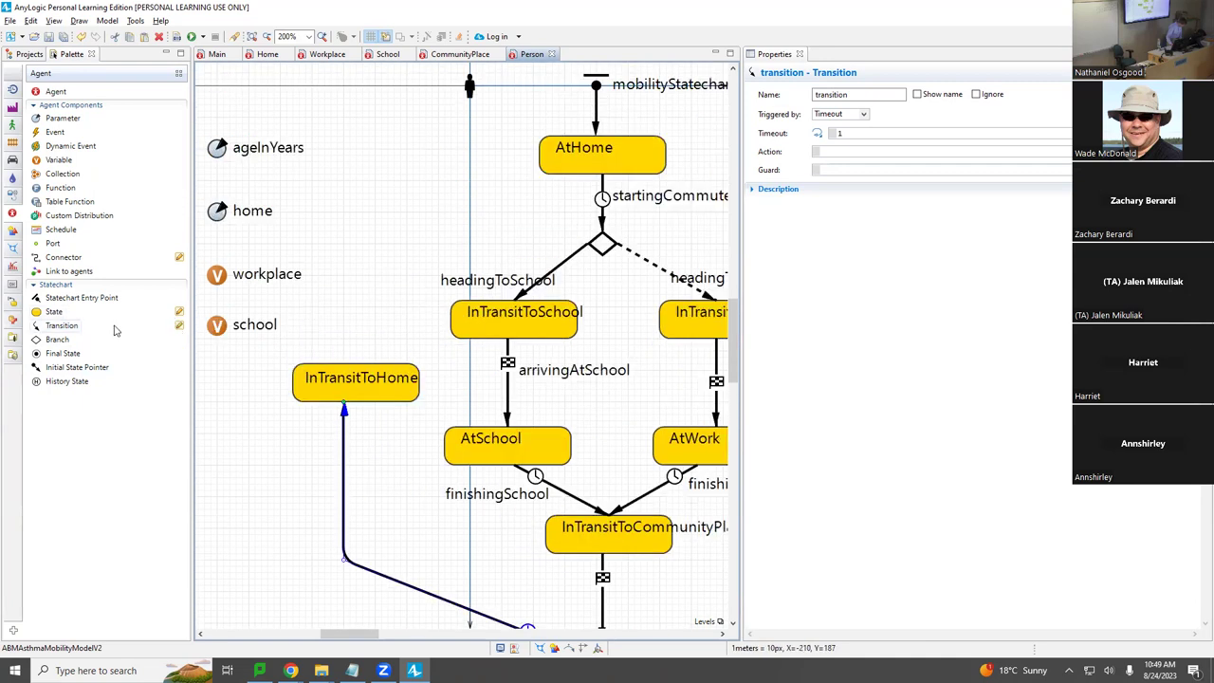
drag(59, 325, 380, 246)
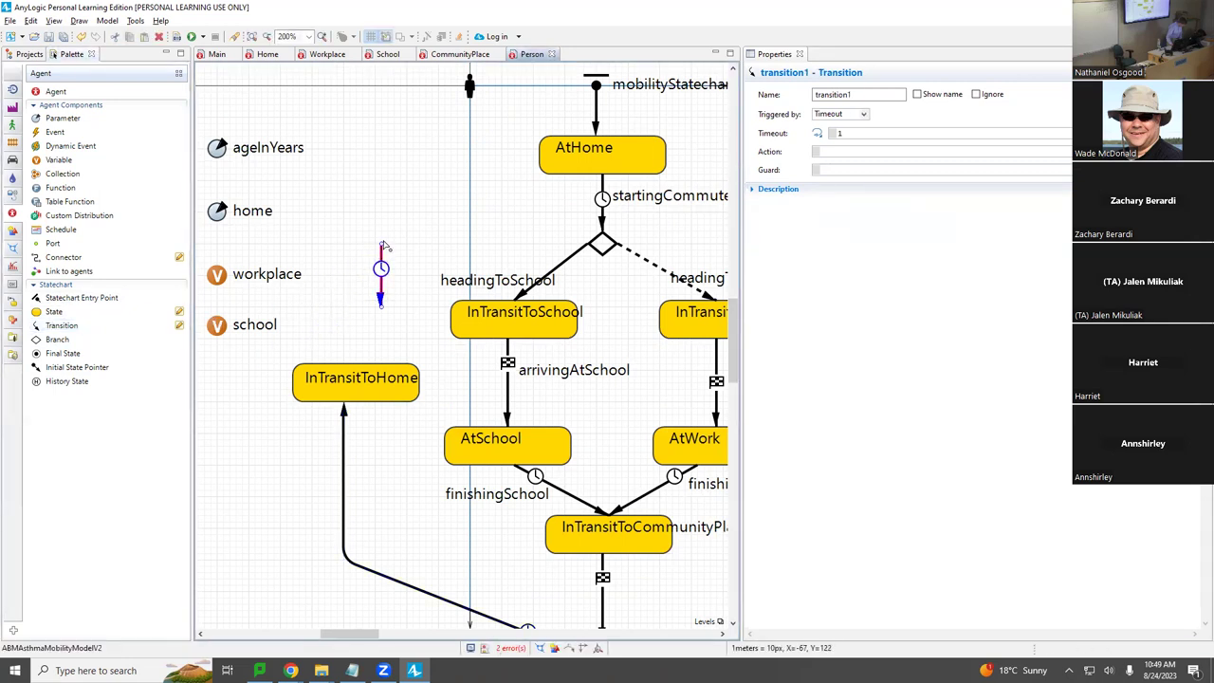
drag(380, 299, 353, 365)
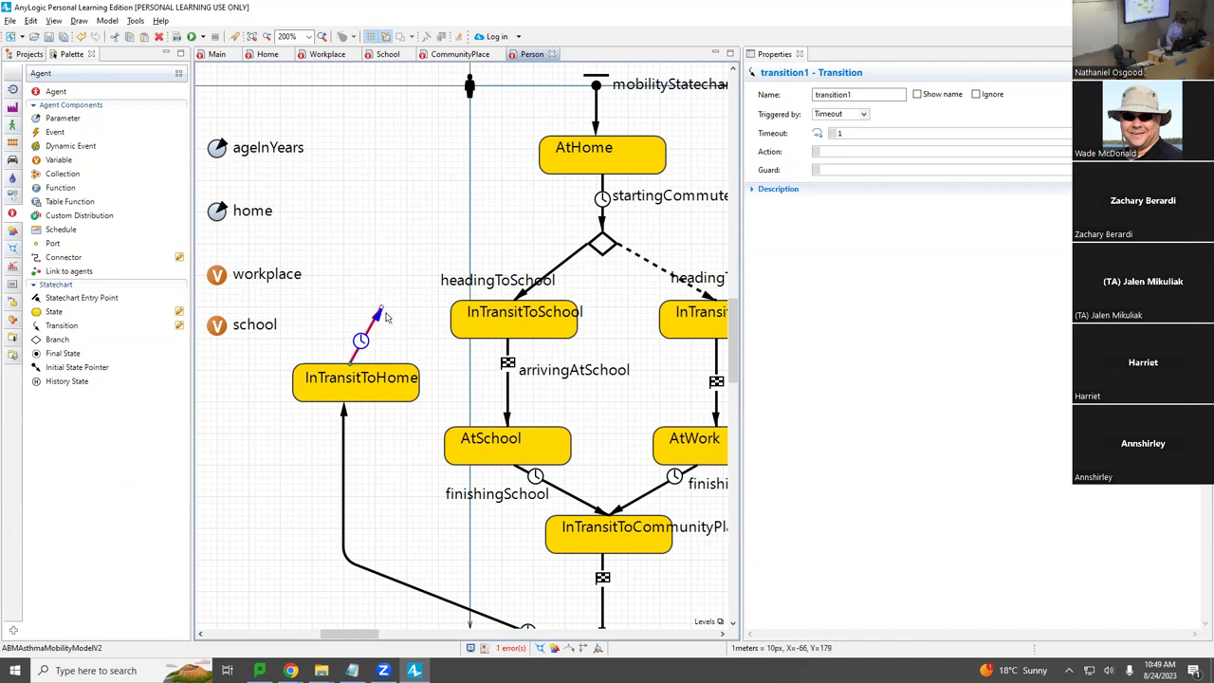
drag(382, 310, 550, 171)
drag(453, 272, 351, 217)
Step: Have the transition from InTransitToHome to AtHome triggered by agent arrival and name it arrivingAtHome
click(839, 114)
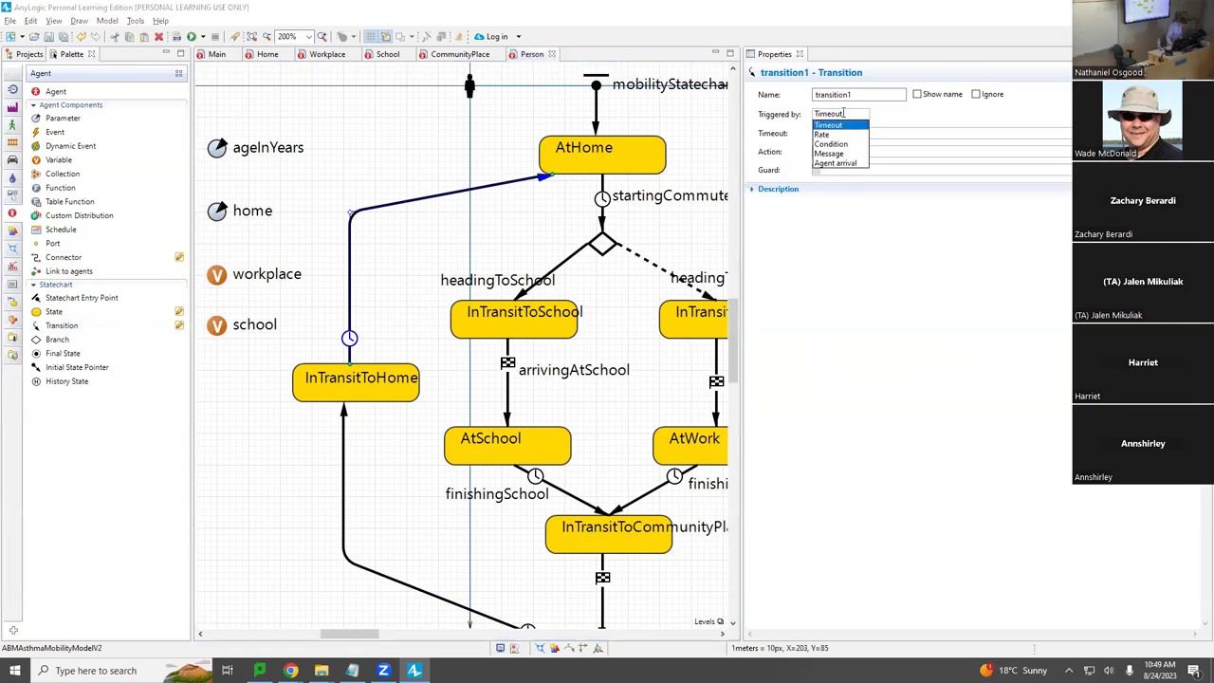
click(836, 163)
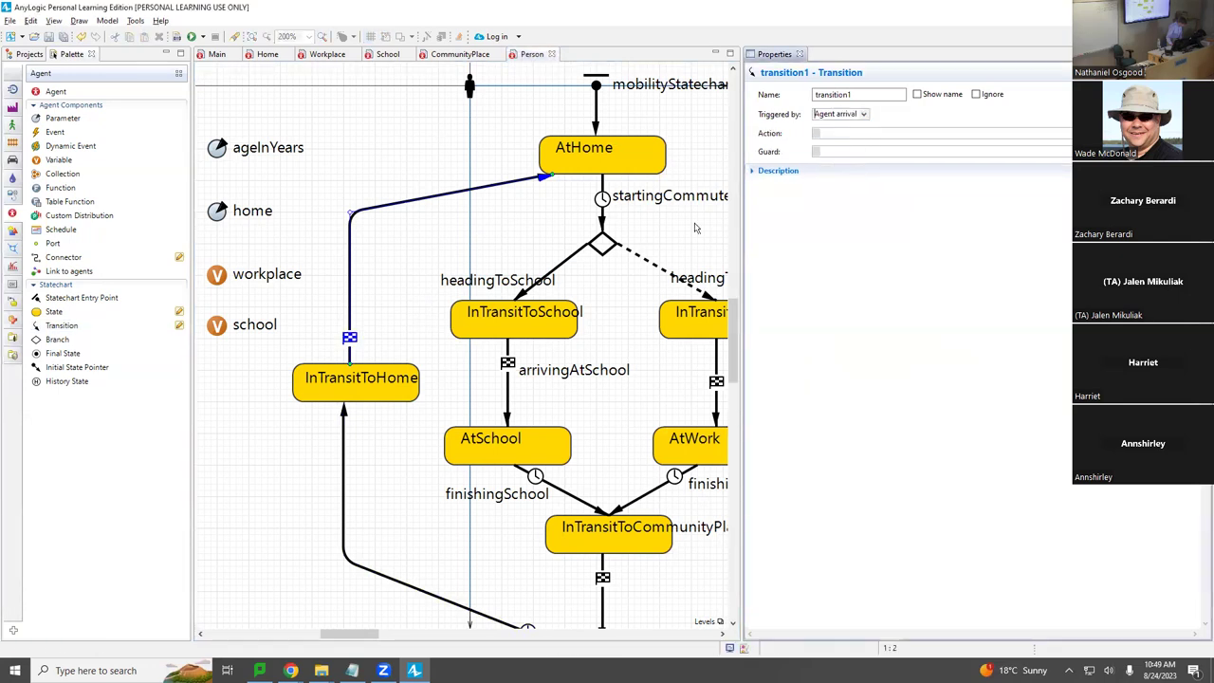
click(858, 95)
text(arrivingAtHome)
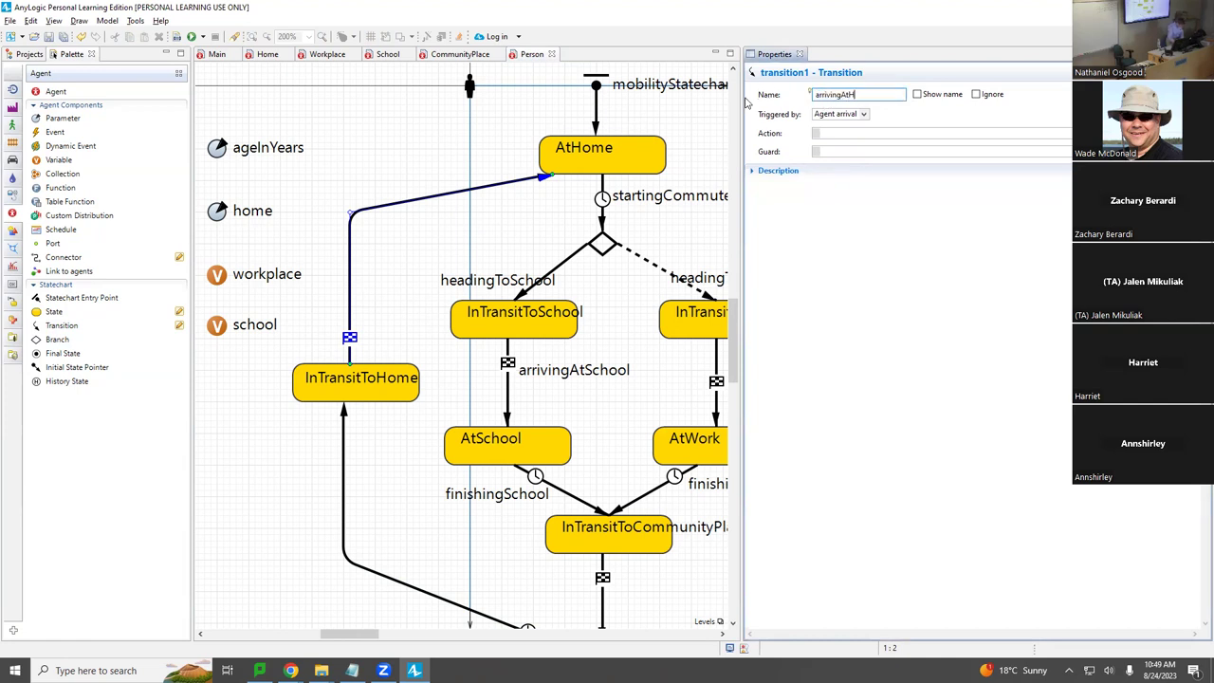
Step: Show the arrivingAtHome transition's name and move its label near the transition's upper bend
click(930, 95)
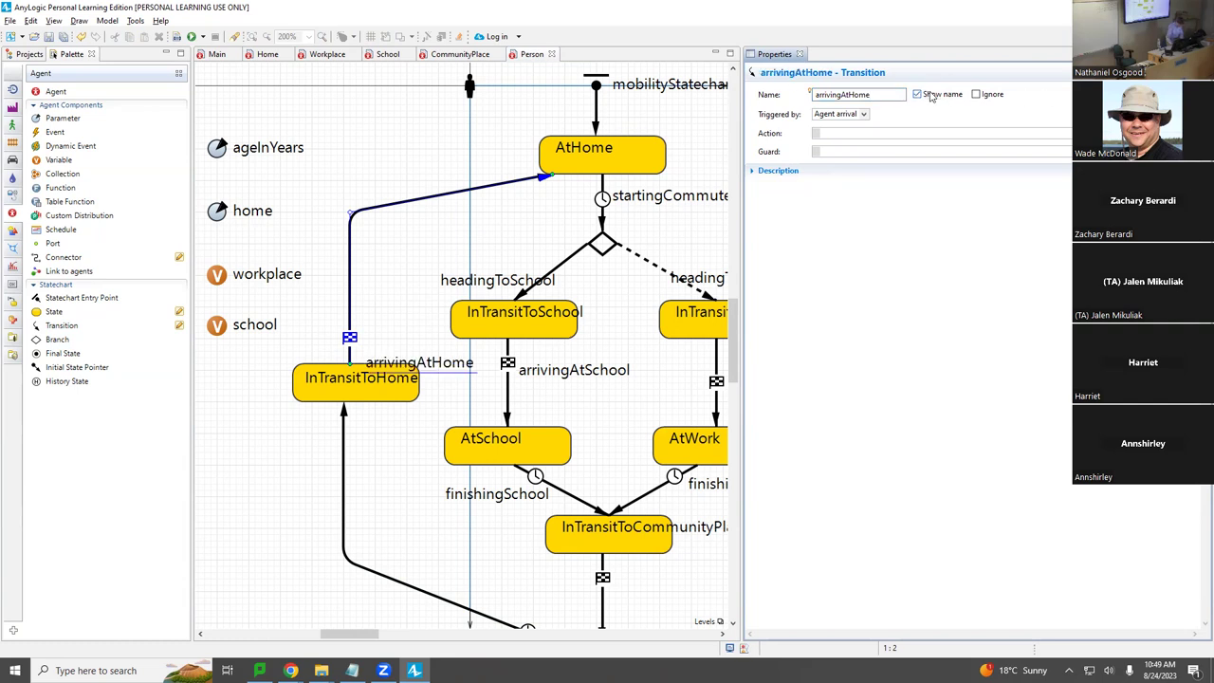
drag(432, 367, 439, 217)
Step: Name the transition from InCommunity to InTransitToHome headingHome, show its name and place the label just above the line
scroll(423, 338, down, 3)
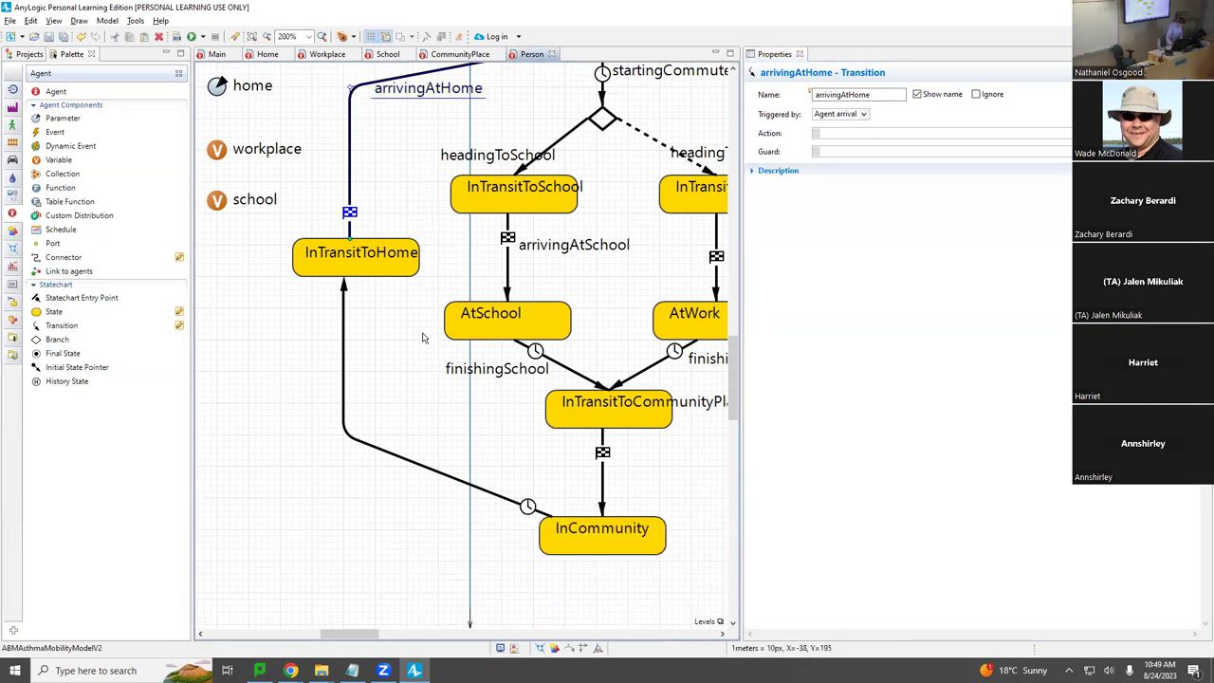
click(413, 462)
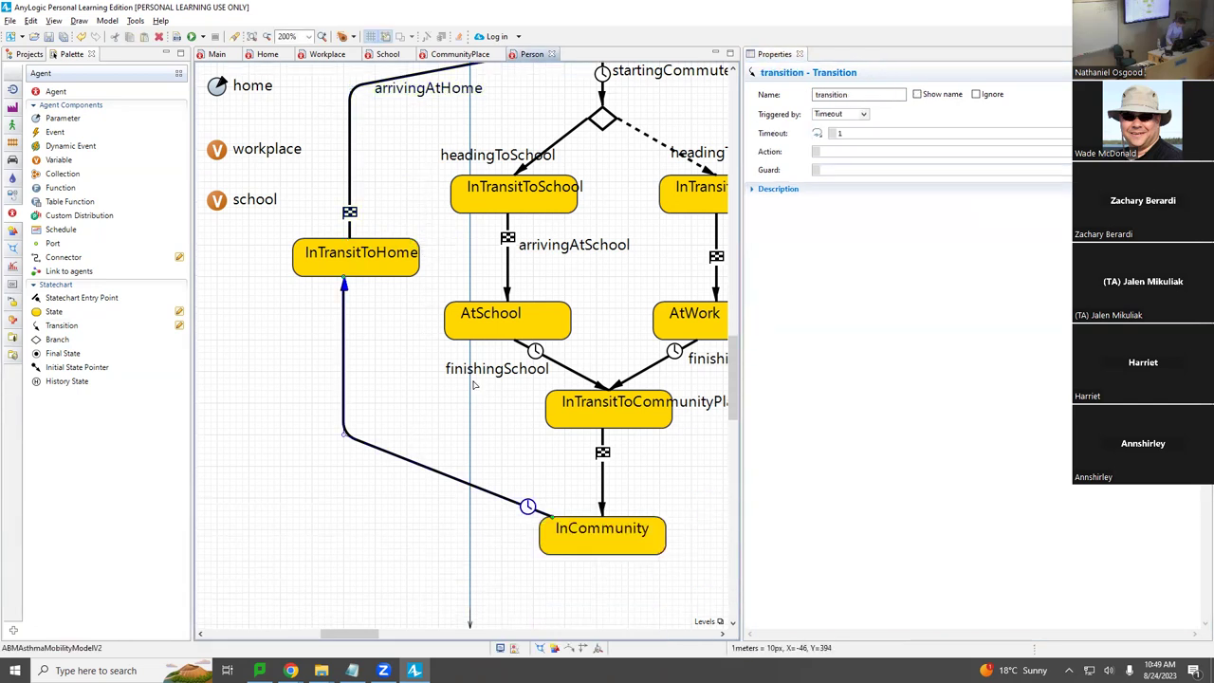
double_click(850, 94)
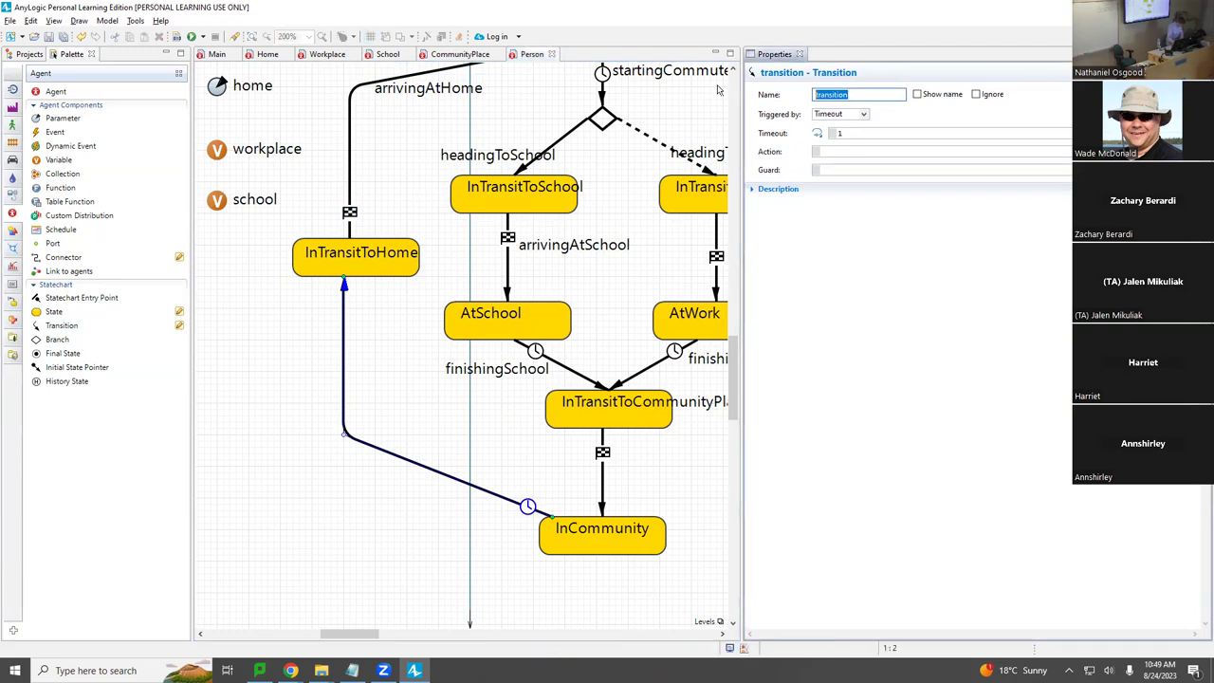
text(headingHome)
click(944, 94)
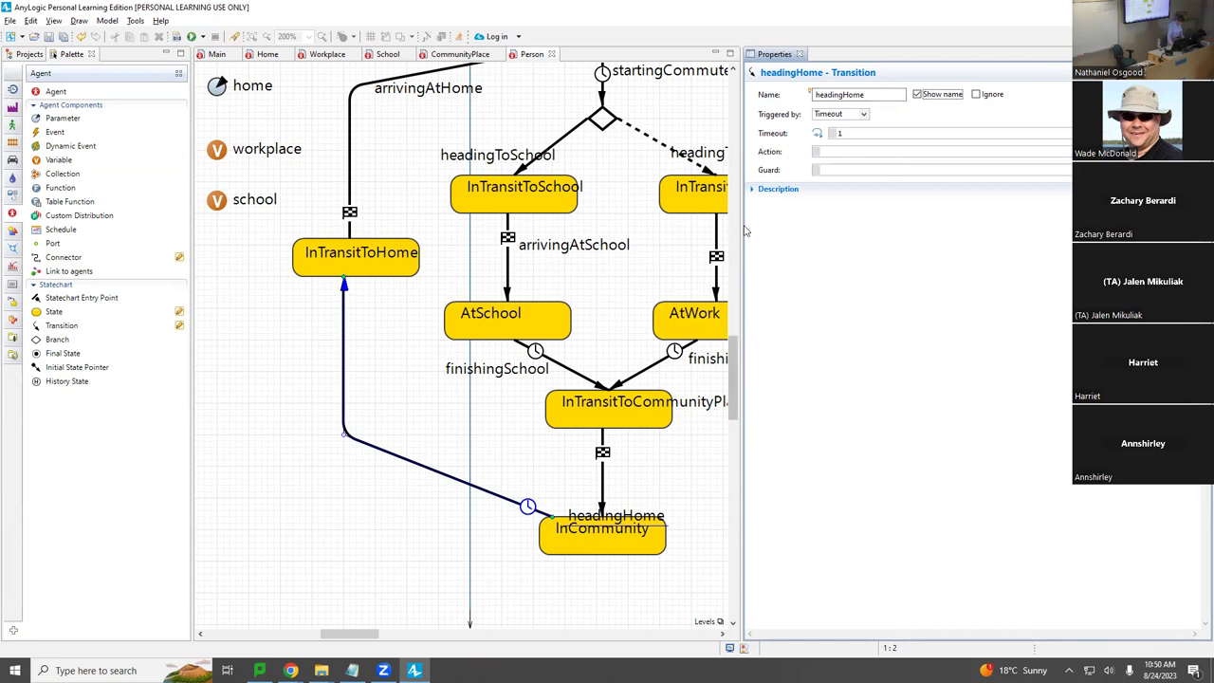
drag(745, 229, 889, 239)
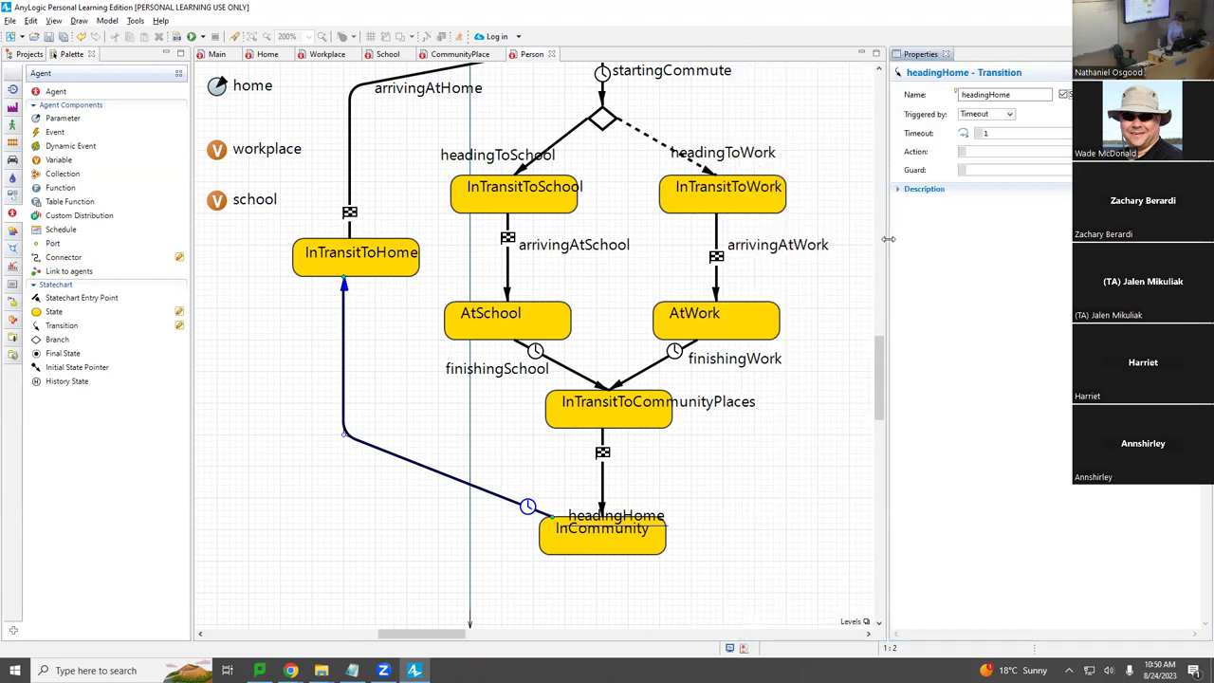
drag(620, 519, 517, 464)
scroll(555, 426, up, 1)
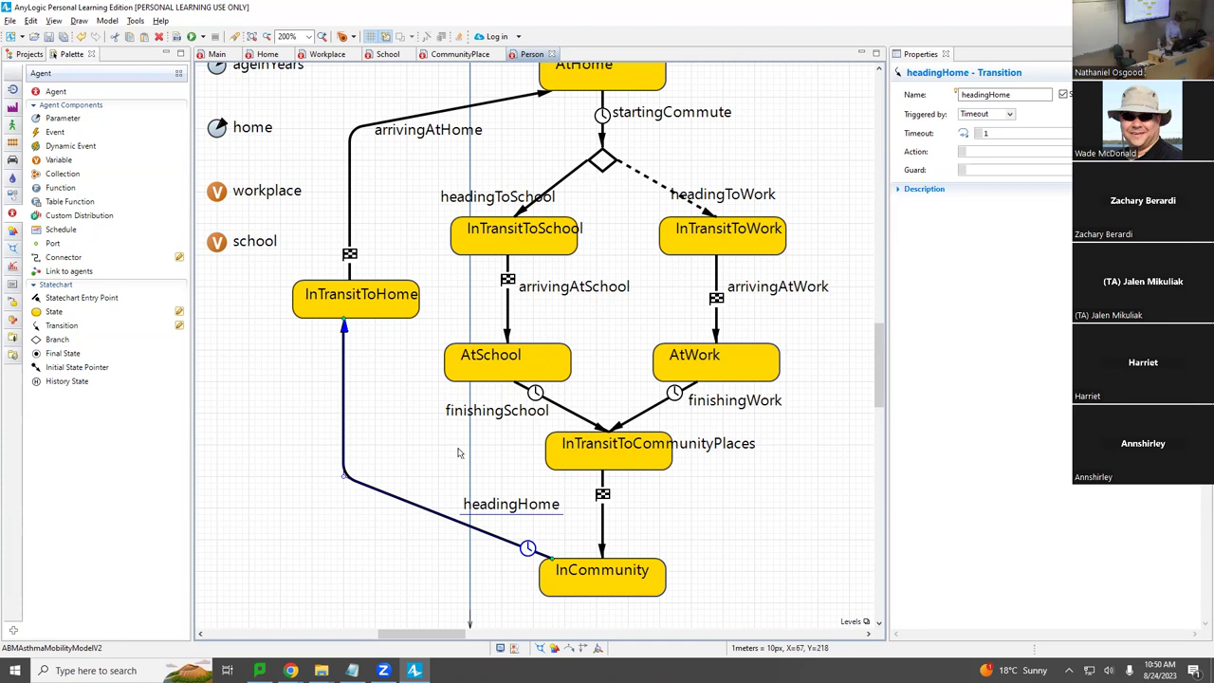
Step: Review the headingToWork transition's action and the workplace variable's settings
drag(429, 634, 458, 642)
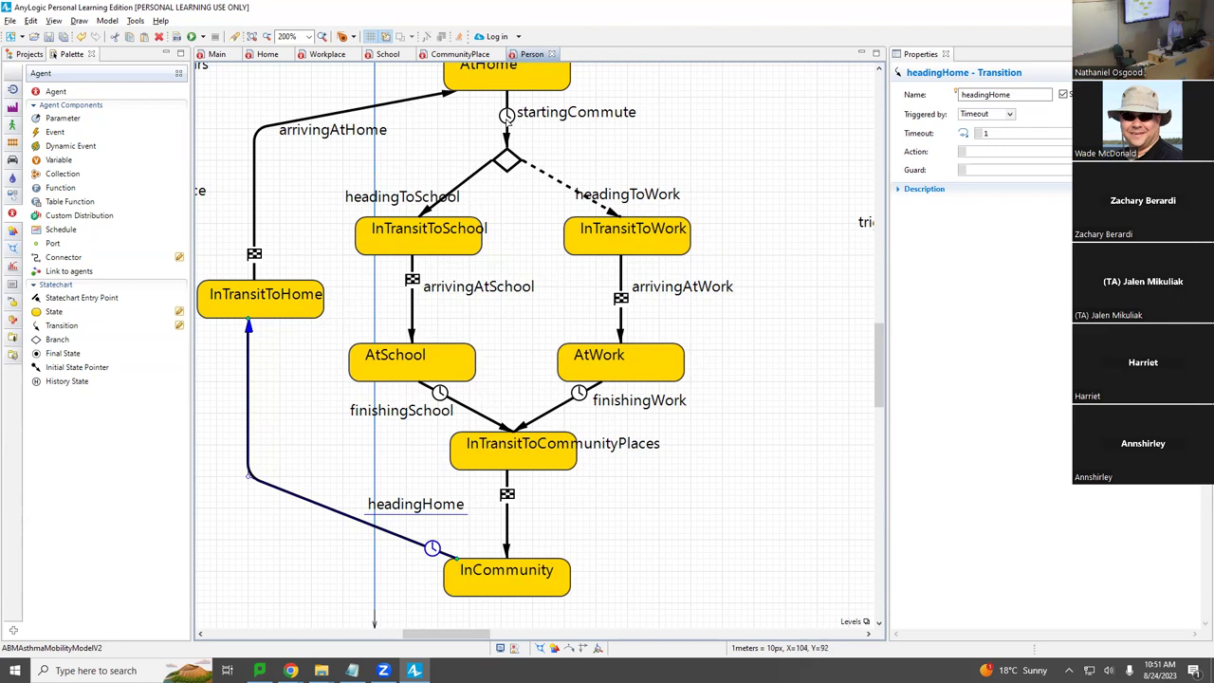
click(559, 182)
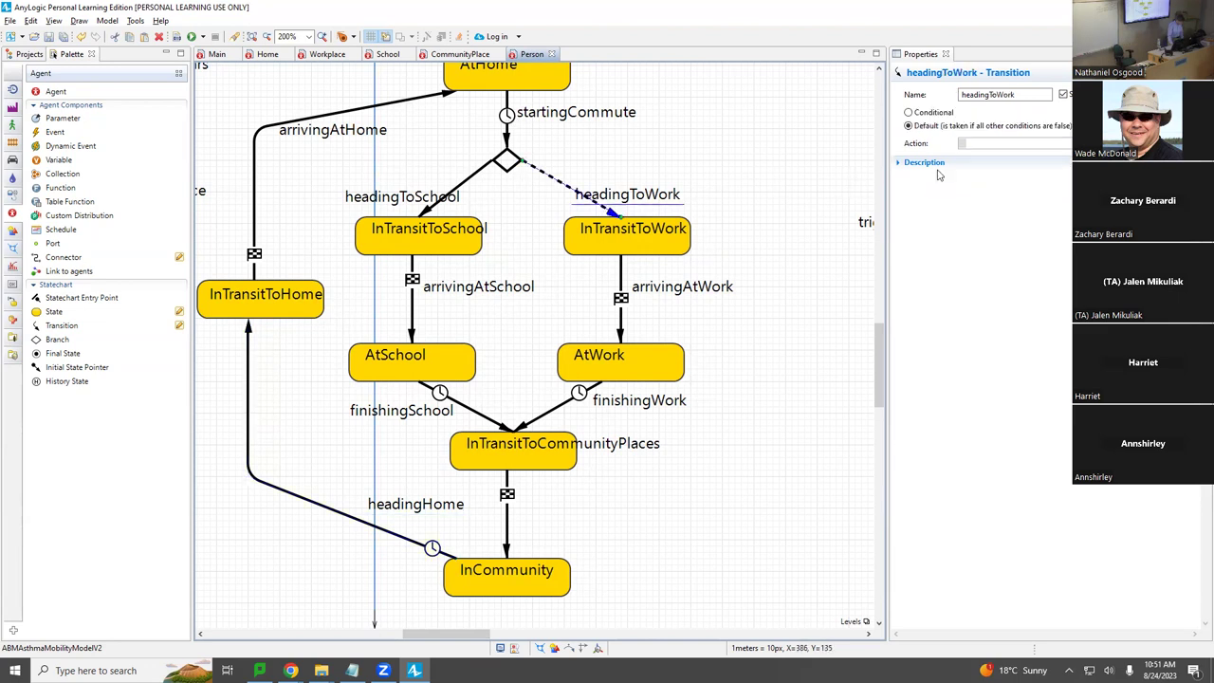
click(1030, 143)
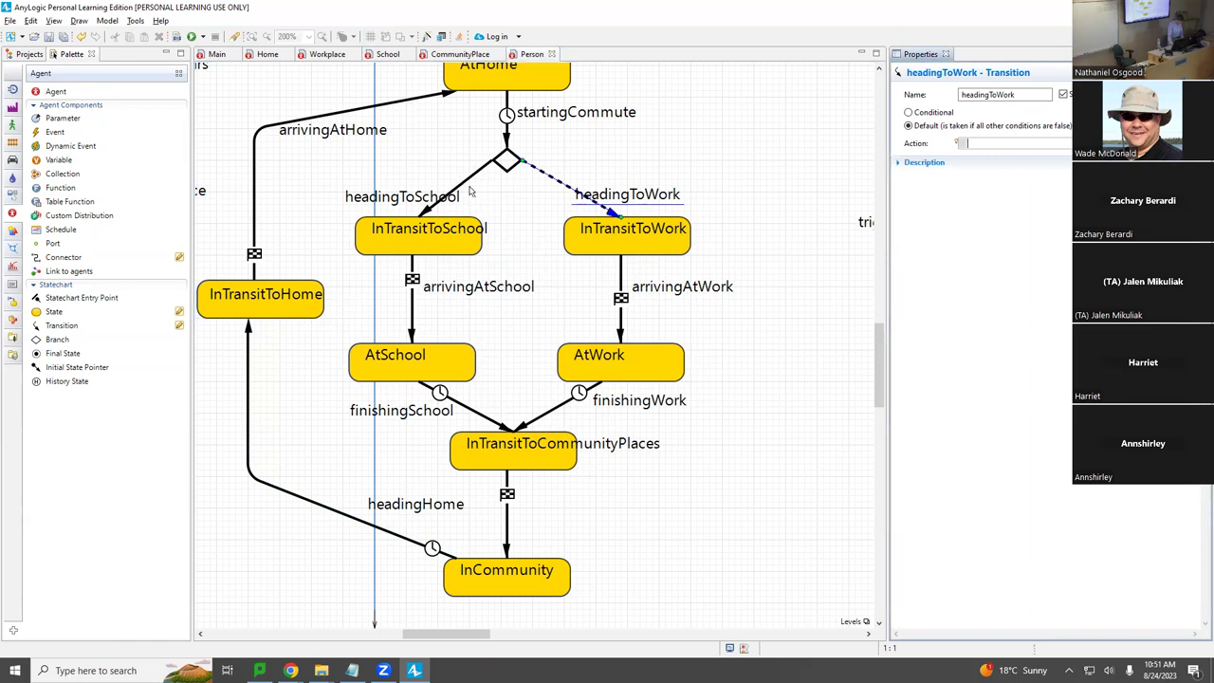
scroll(470, 192, up, 3)
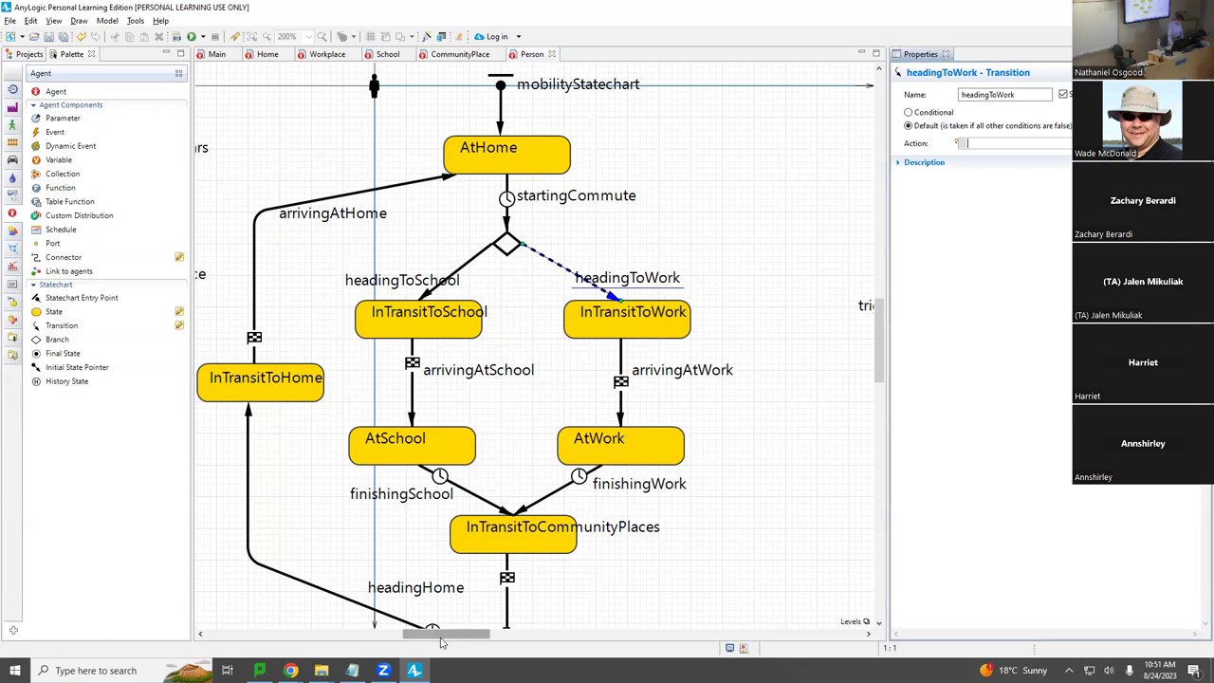
drag(440, 636, 405, 635)
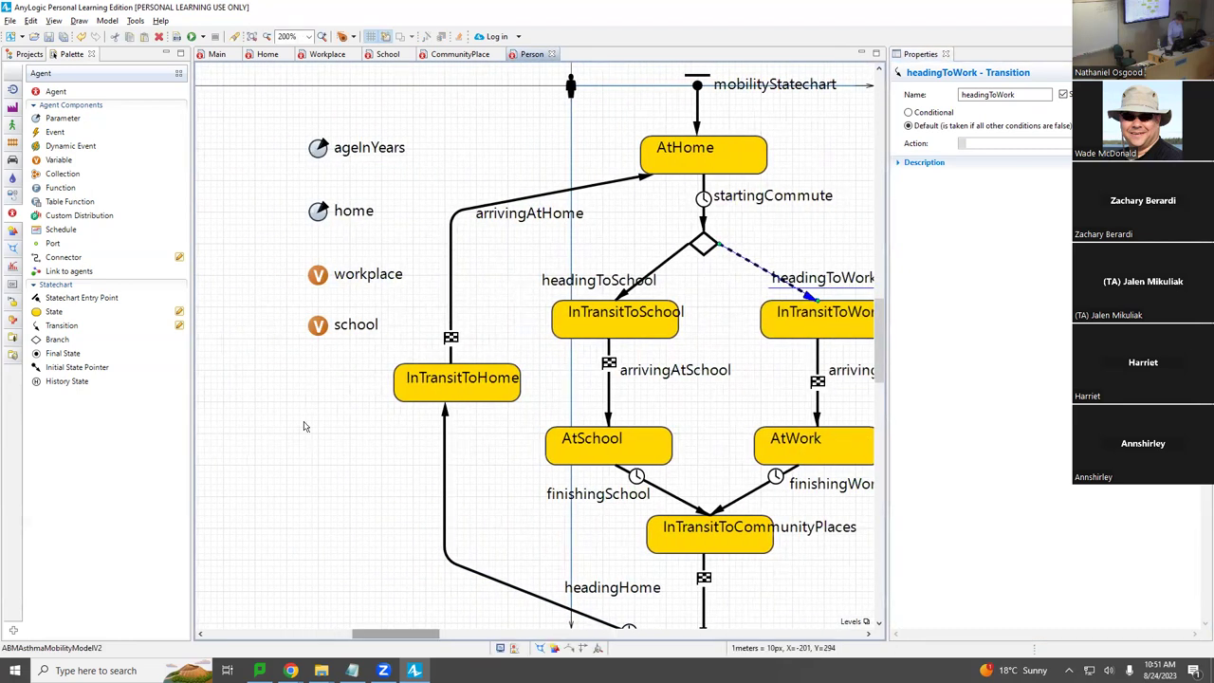
click(331, 273)
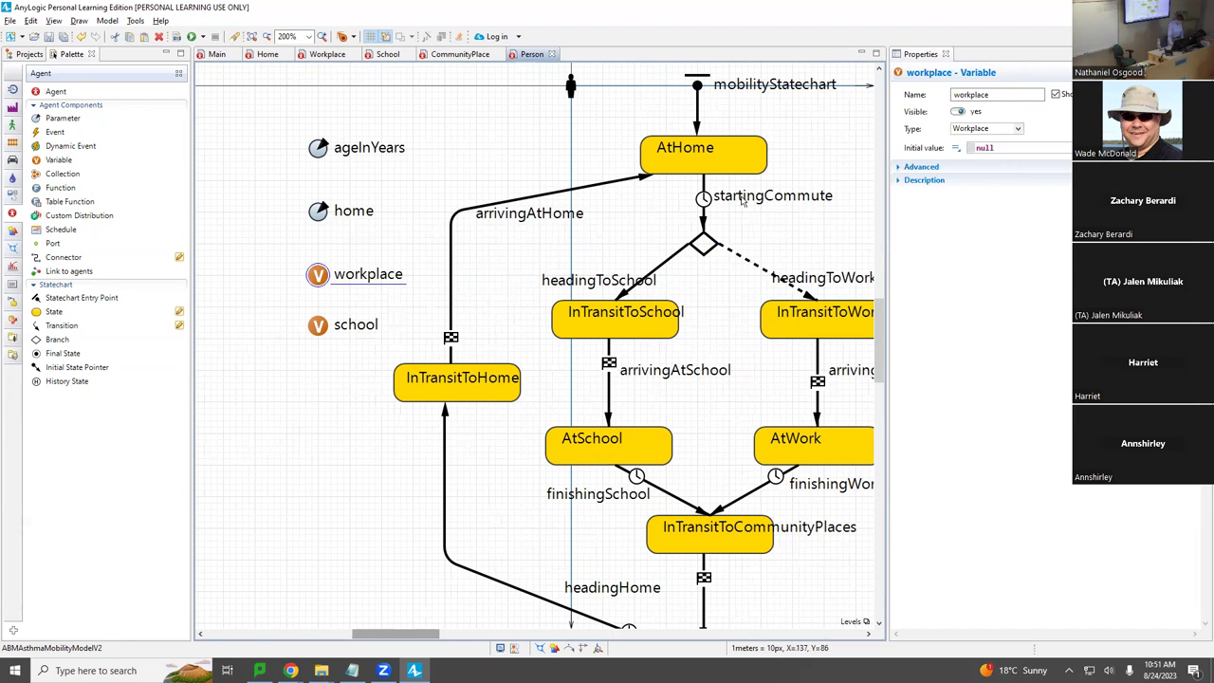
Step: Start the mobilityStatechart entry point's action with the assignment workplace = main
scroll(697, 168, up, 1)
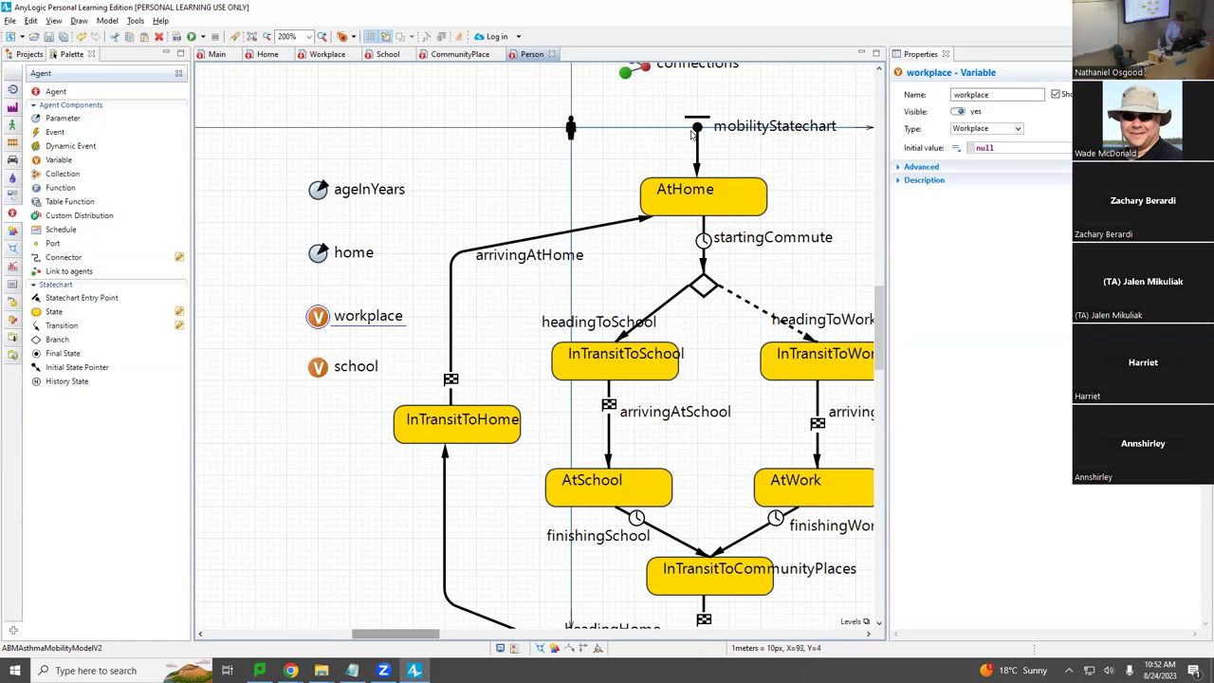
click(699, 131)
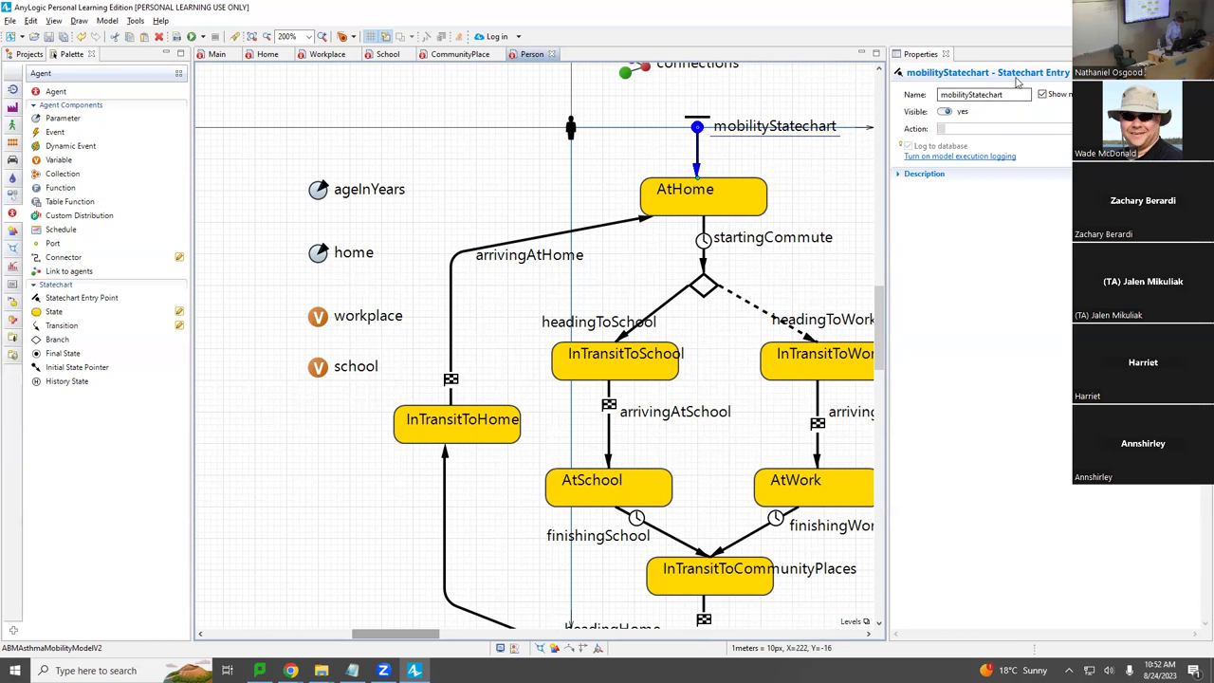
click(994, 129)
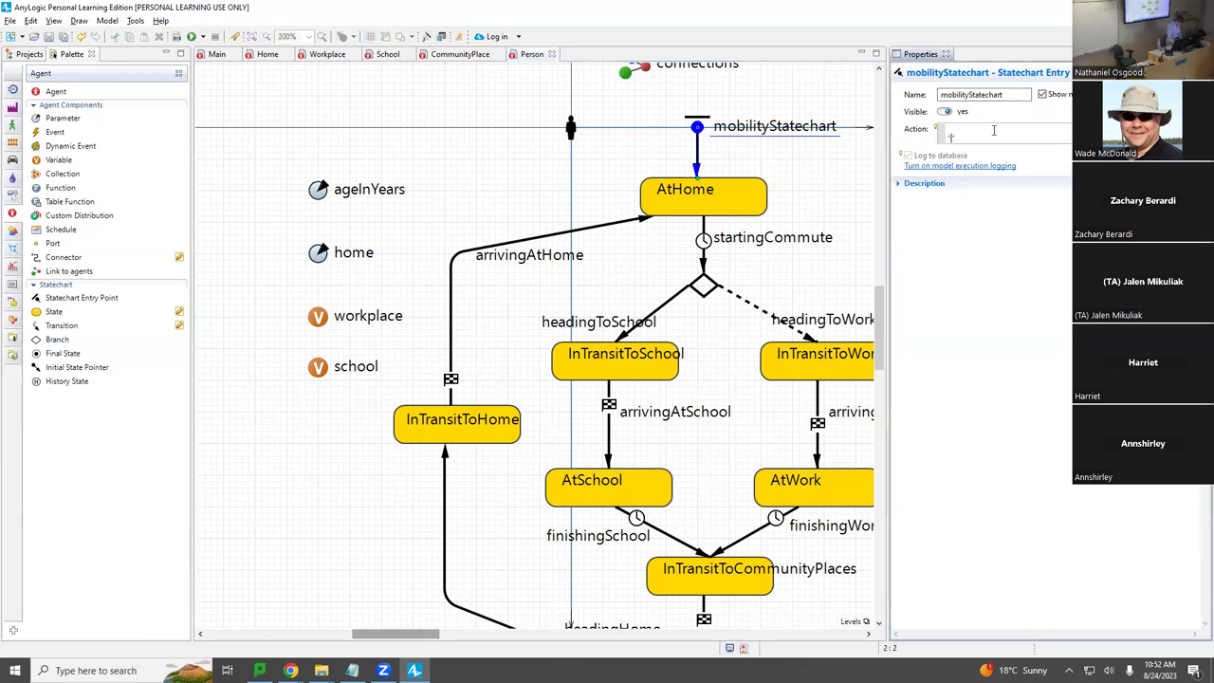
key(BackSpace)
key(BackSpace)
text(d)
key(BackSpace)
text(workplace.)
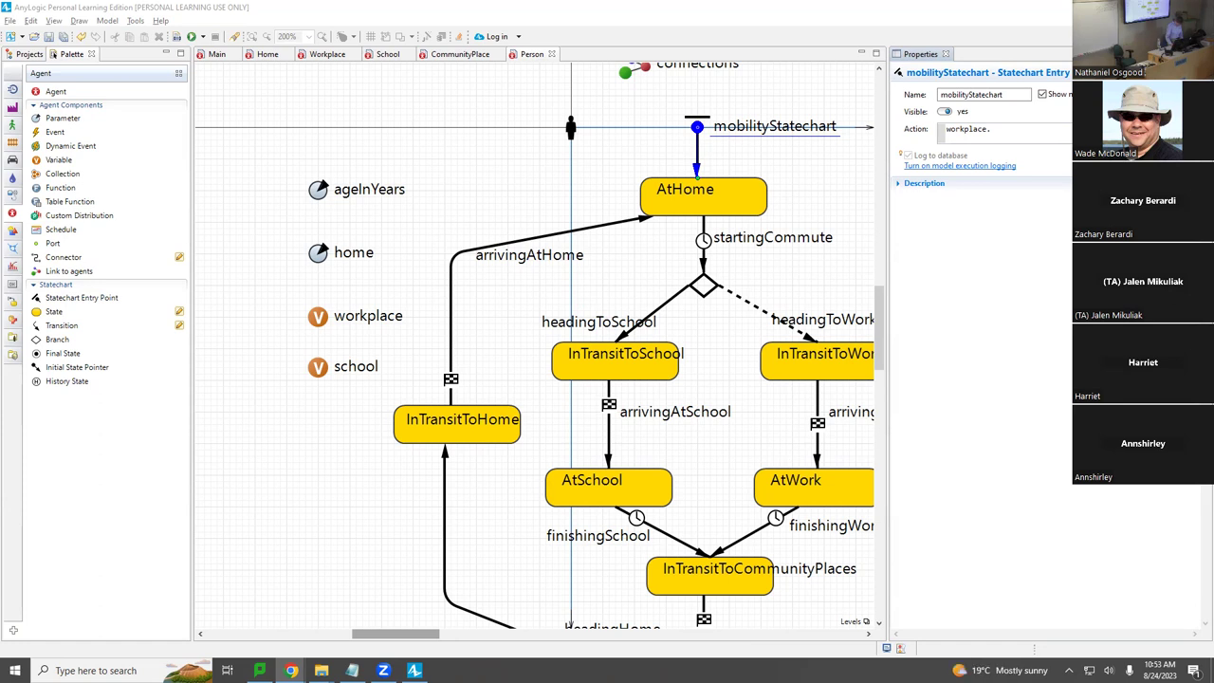
click(998, 137)
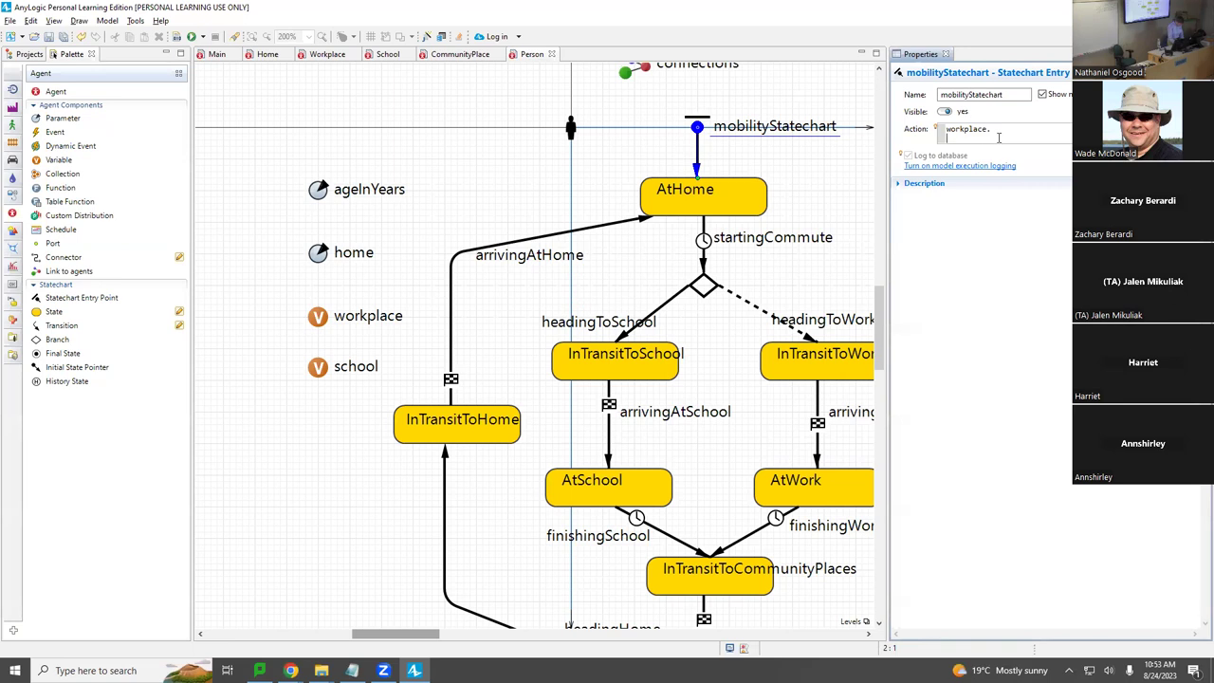
key(BackSpace)
key(BackSpace)
text(= main)
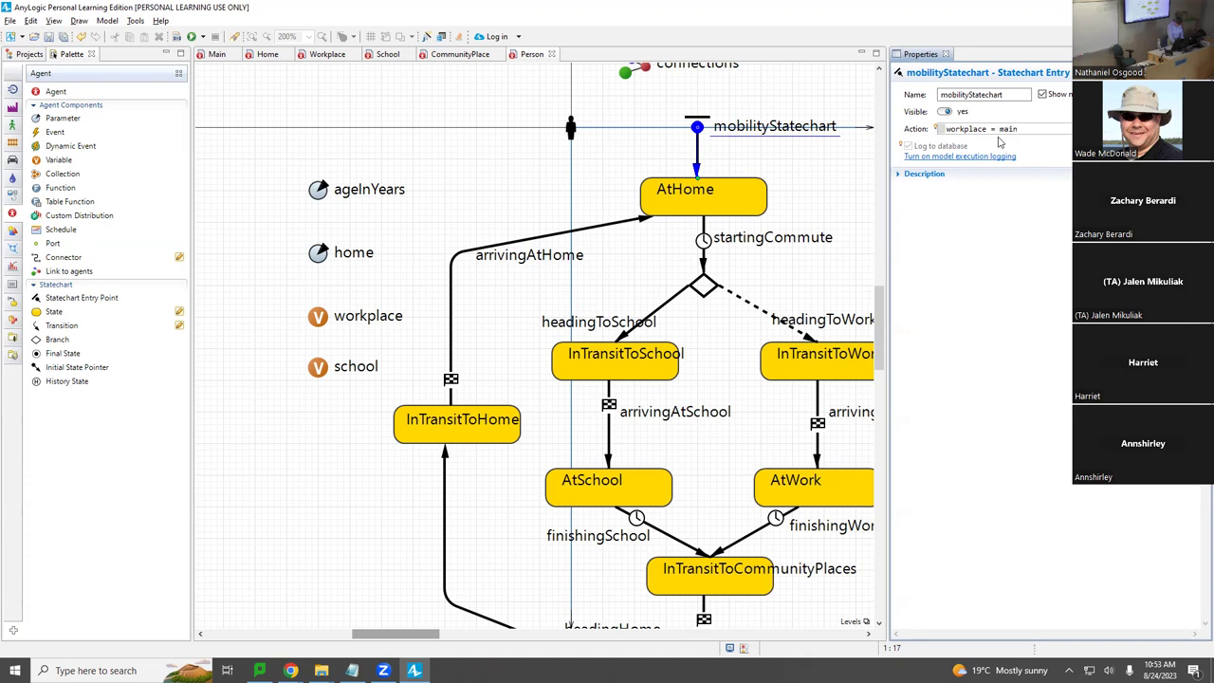
Step: Try assigning workplace with the getNearestAgent function in the entry action, and clear the expression after the equals sign
key(BackSpace)
key(BackSpace)
key(BackSpace)
key(BackSpace)
text(getNearestAg)
key(ctrl+space)
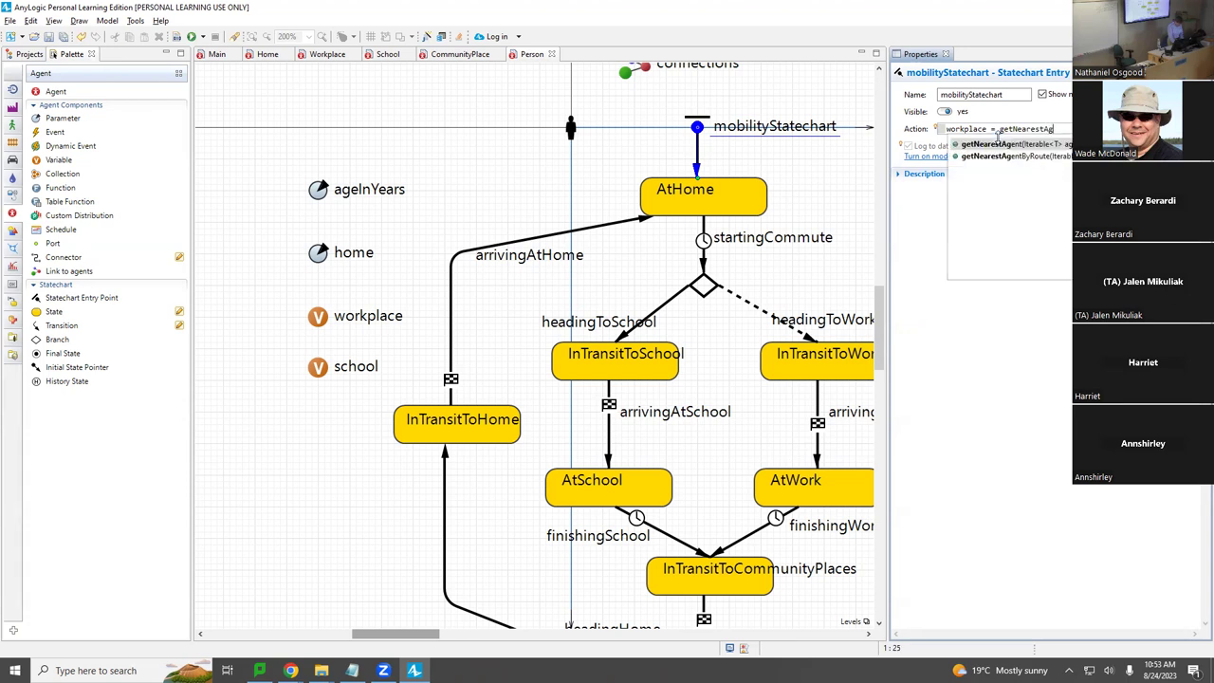
key(Return)
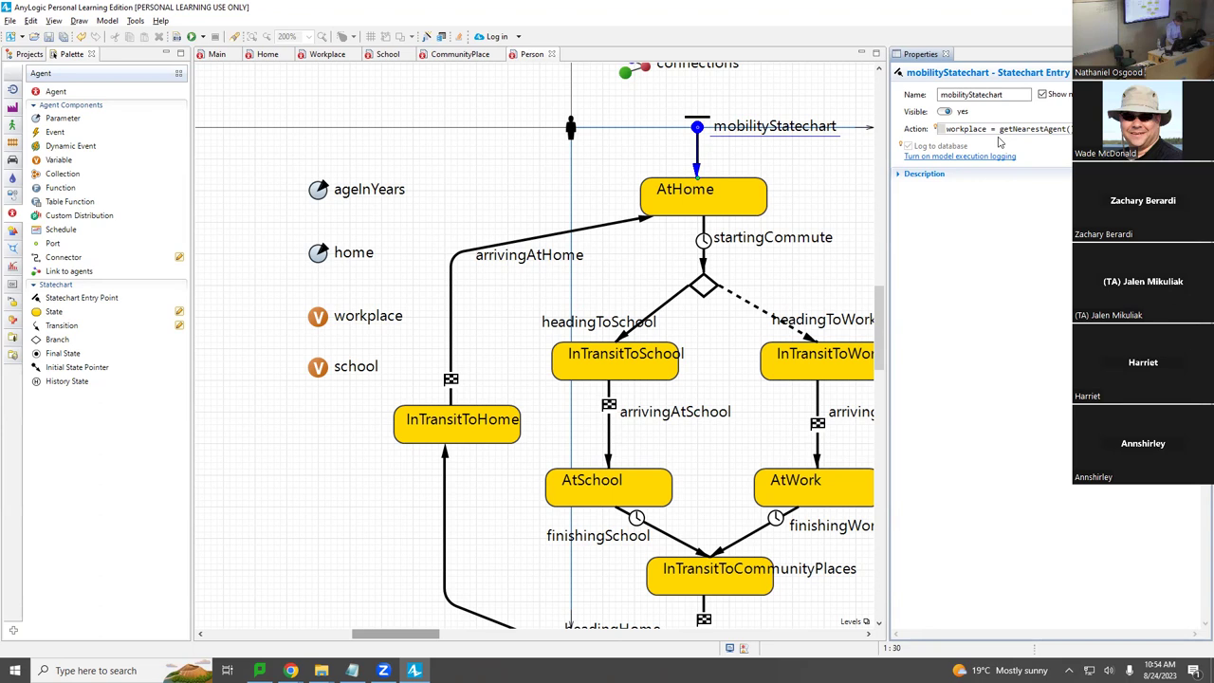
key(shift+End)
key(BackSpace)
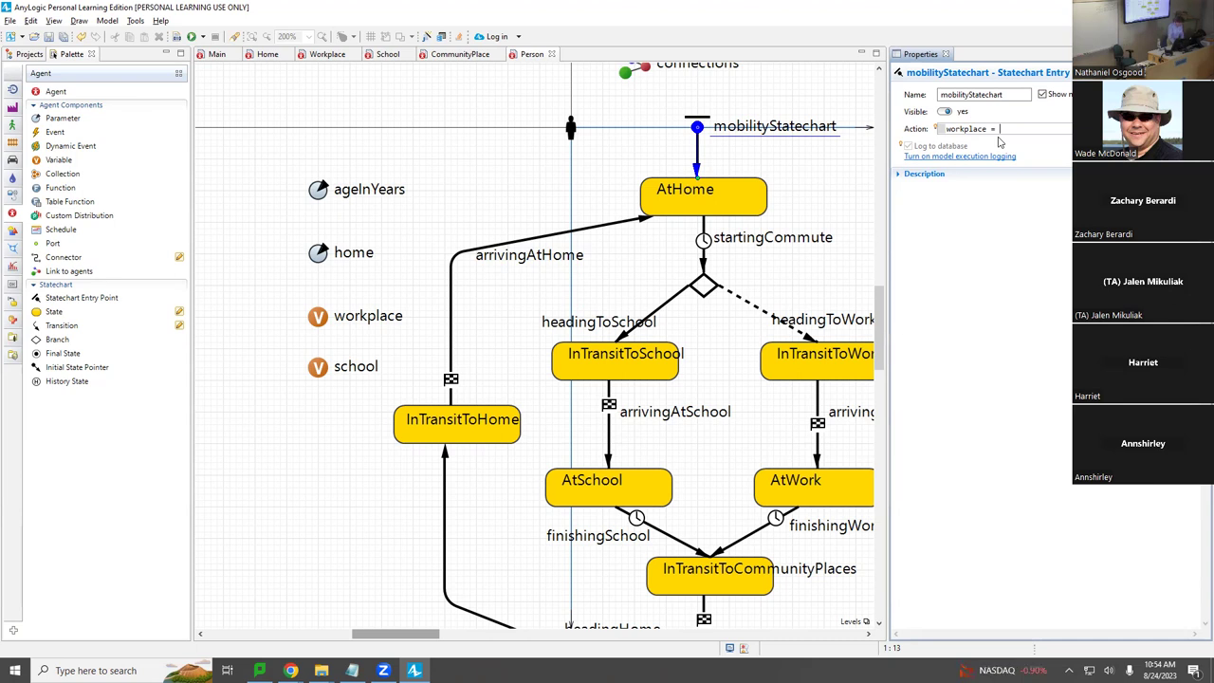
Step: Complete the workplace assignment with a call on the main.workplaces population
text(main.workpl)
key(ctrl+space)
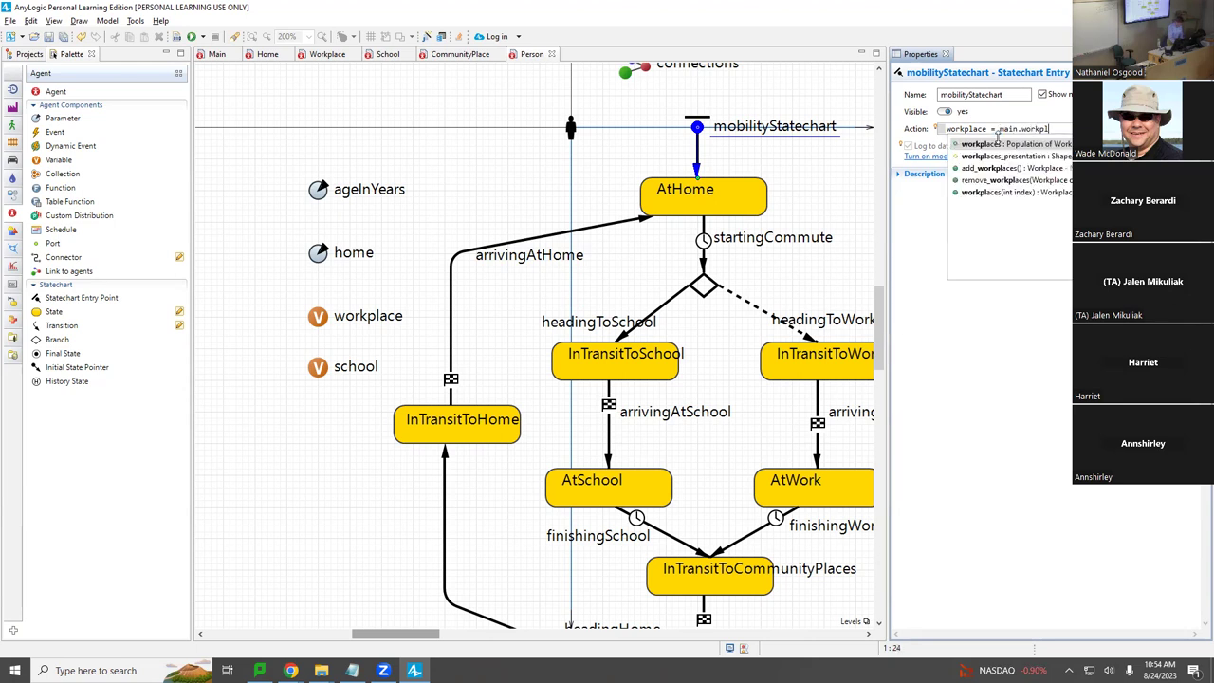
double_click(997, 142)
text(.)
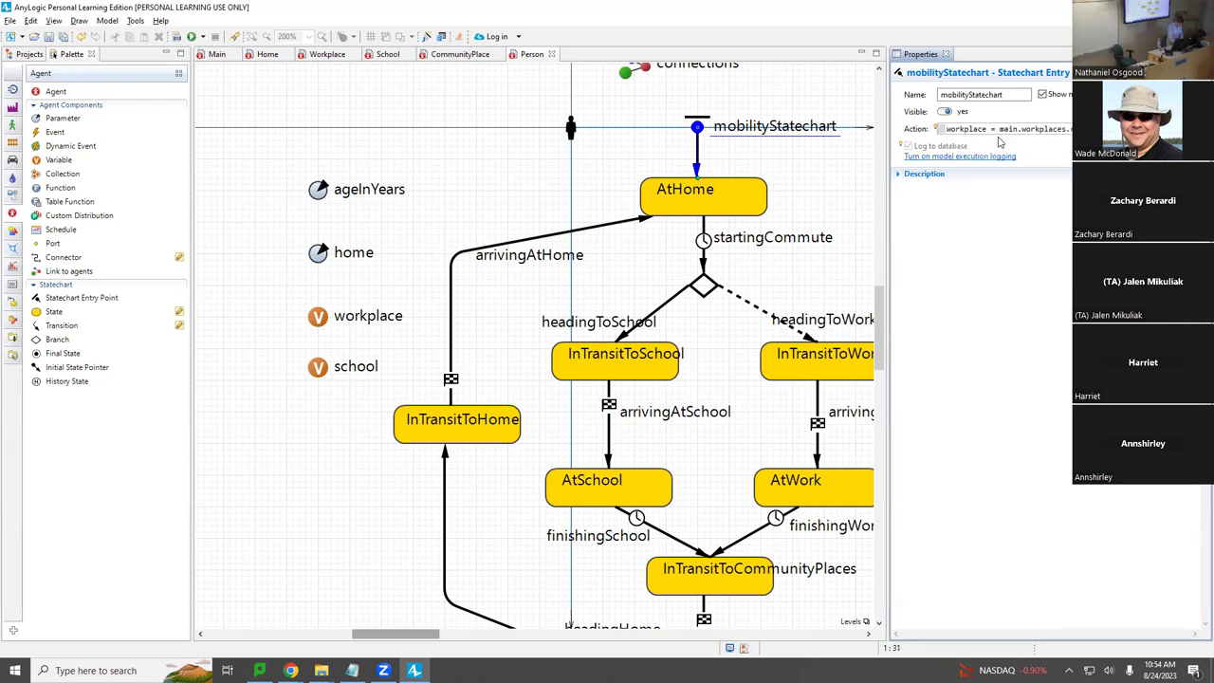
text())
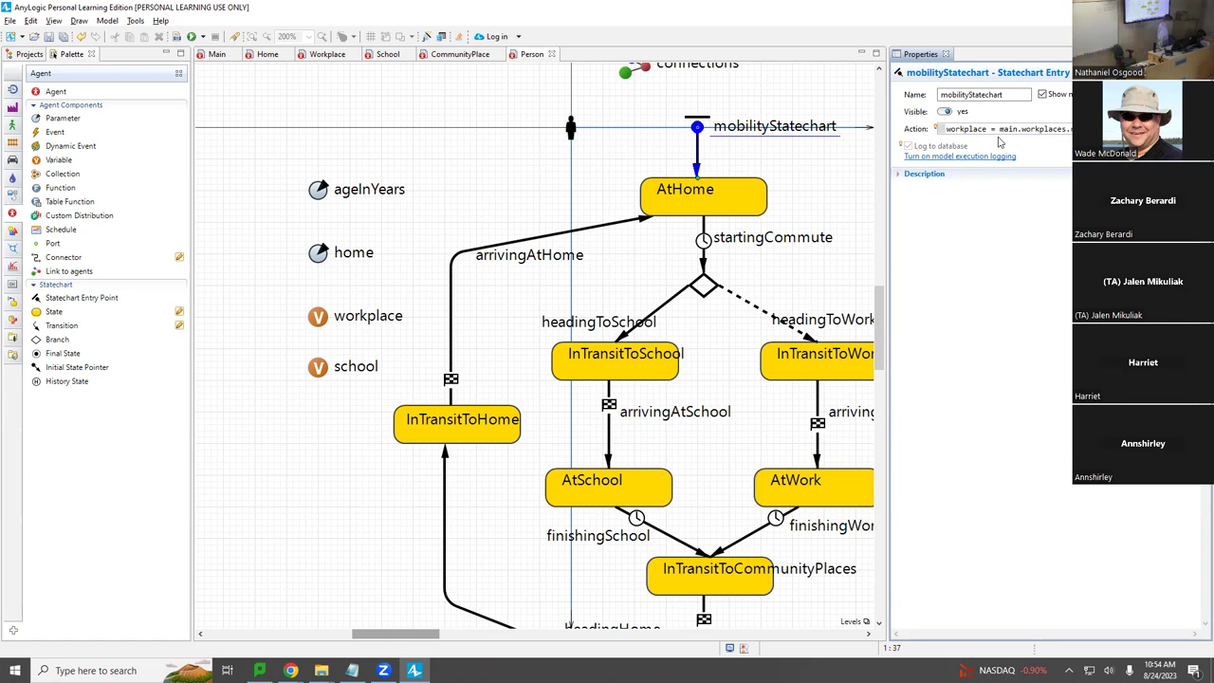
Step: Add a second line to the entry action that assigns school using getNearestAgent
click(998, 137)
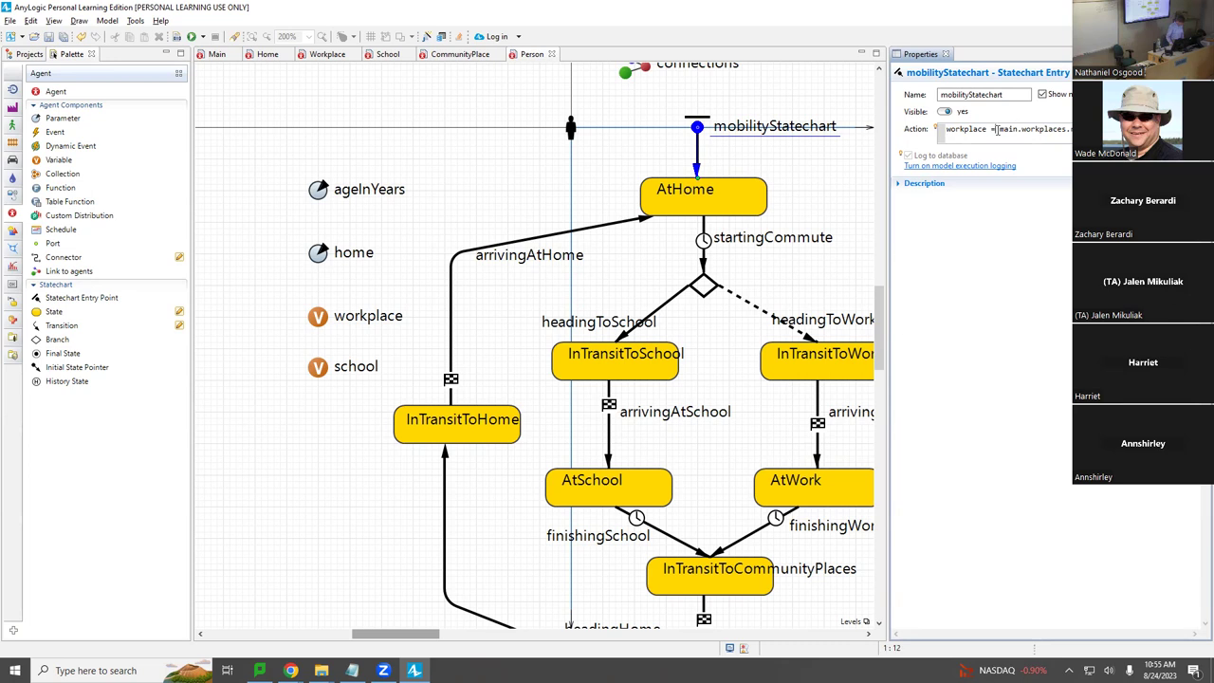
drag(996, 130, 1077, 130)
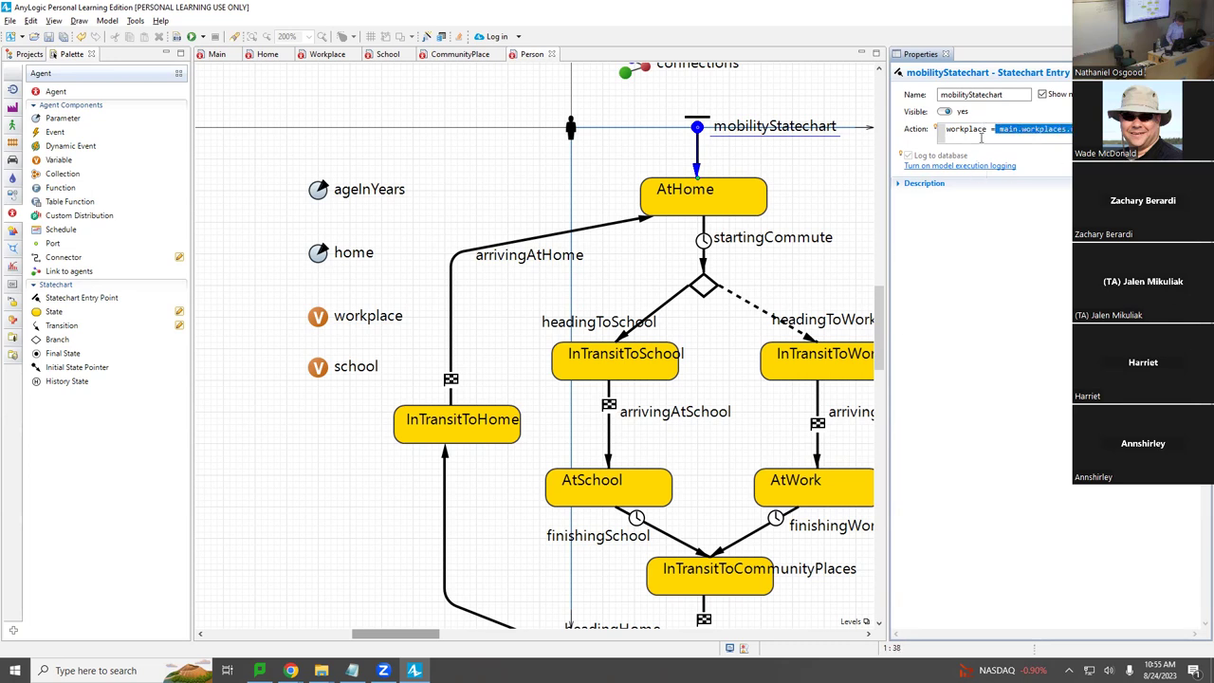
click(981, 138)
text(school = )
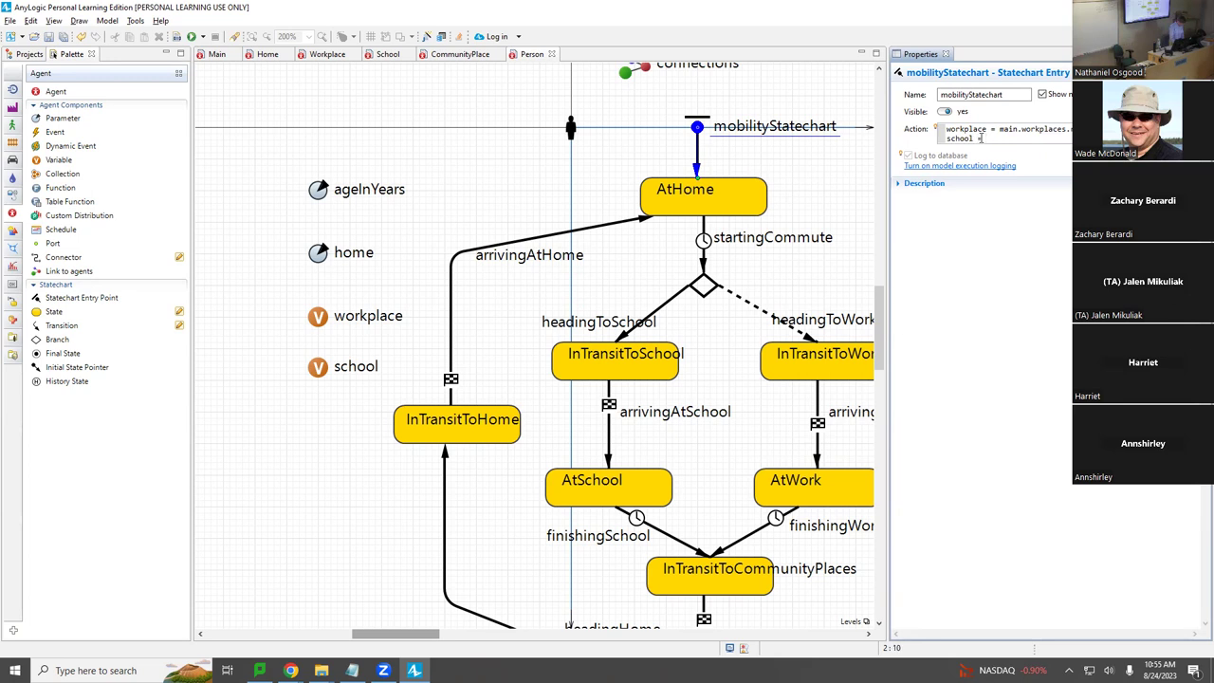
text(getNear)
key(ctrl+space)
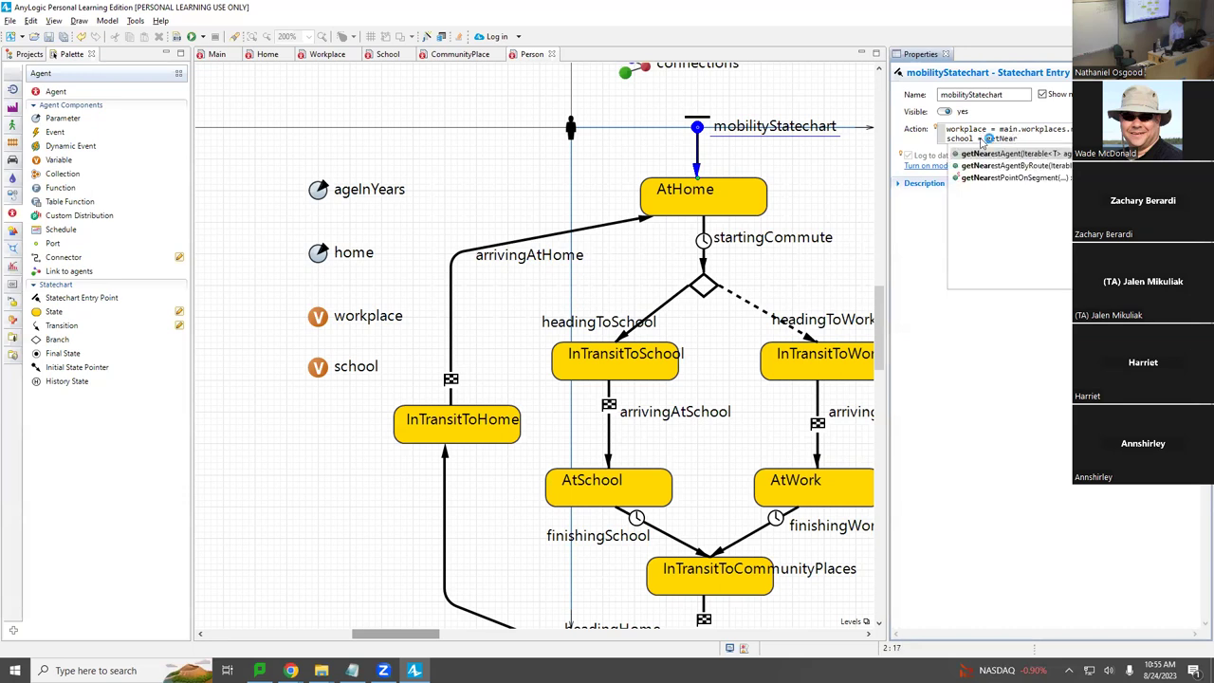
key(Return)
key(ctrl+shift+Right)
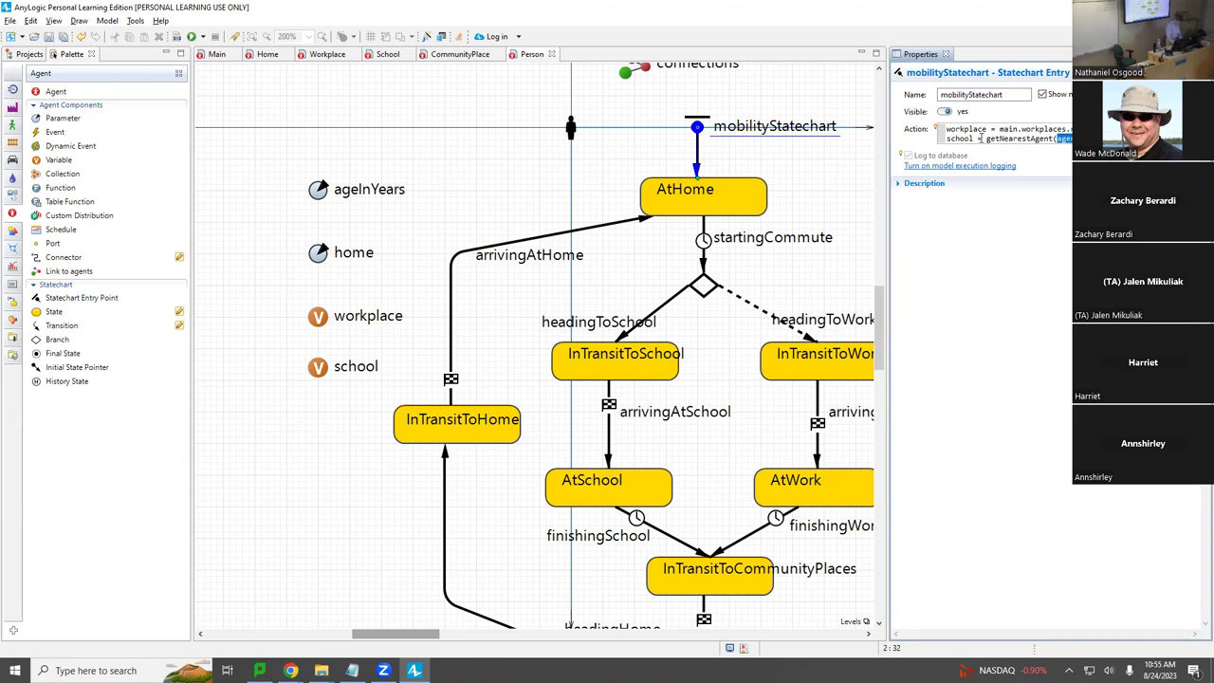
Step: Look up the getNearestAgentByRoute documentation from the school assignment, and restore the getNearestAgent call
click(980, 138)
key(shift+End)
key(ctrl+c)
key(BackSpace)
text(getNear)
key(ctrl+space)
key(Down)
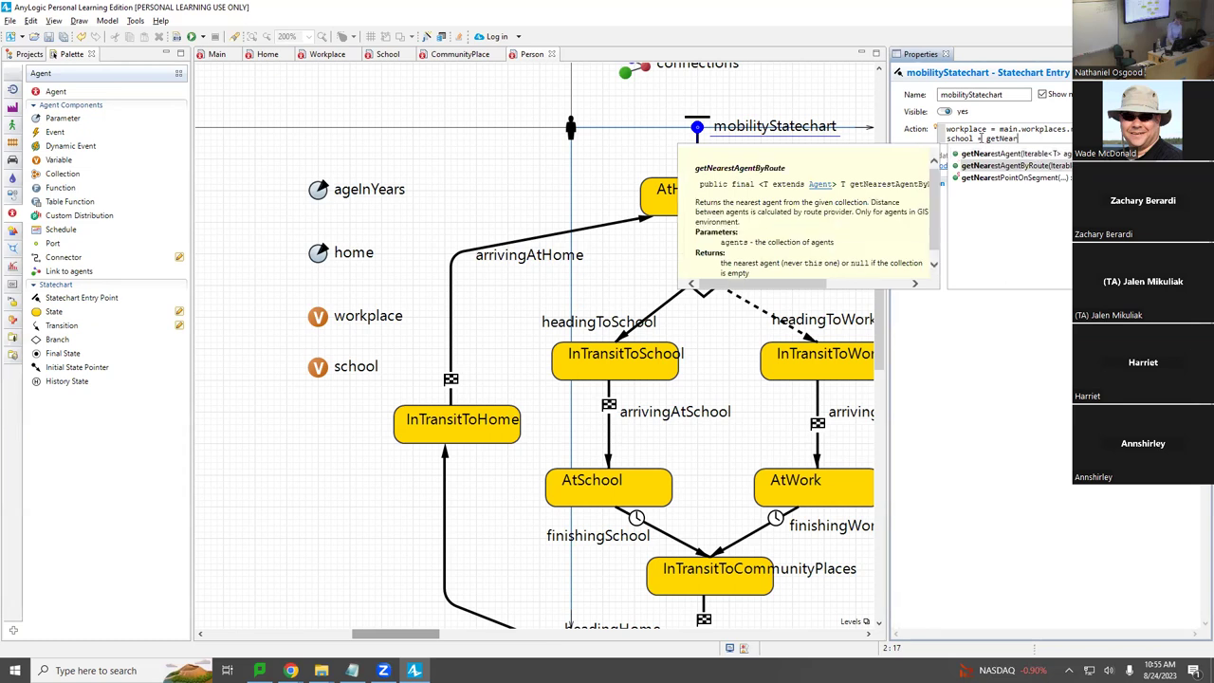
double_click(982, 139)
key(ctrl+space)
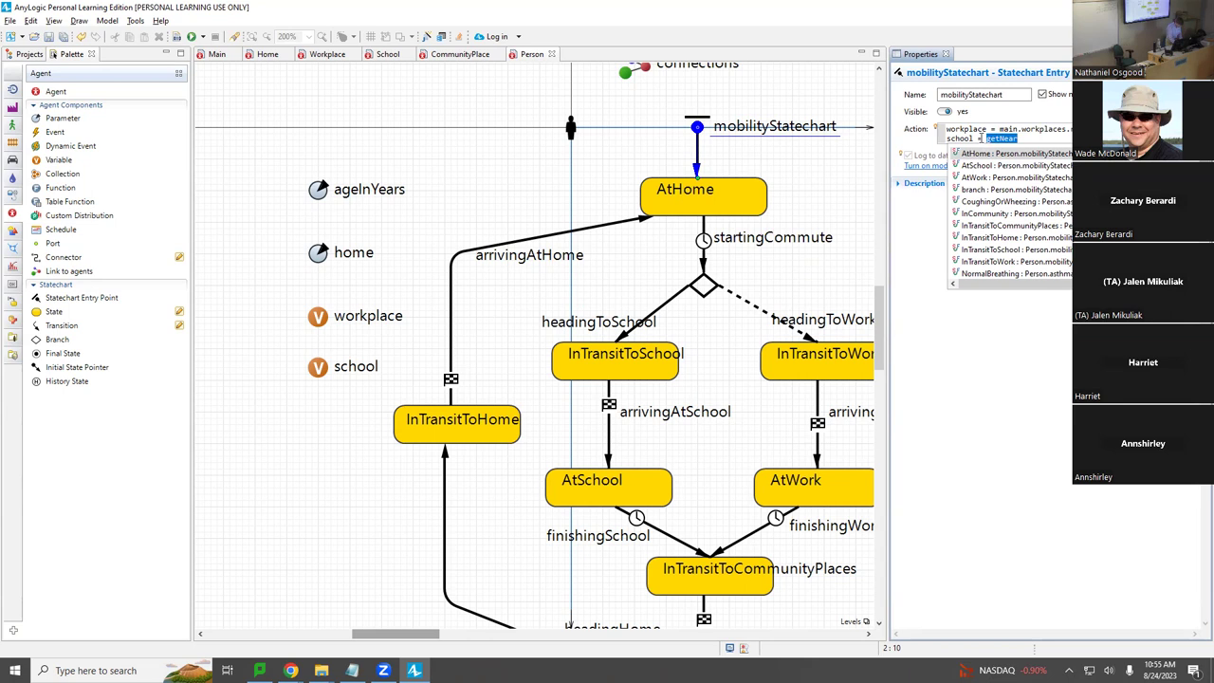
key(ctrl+v)
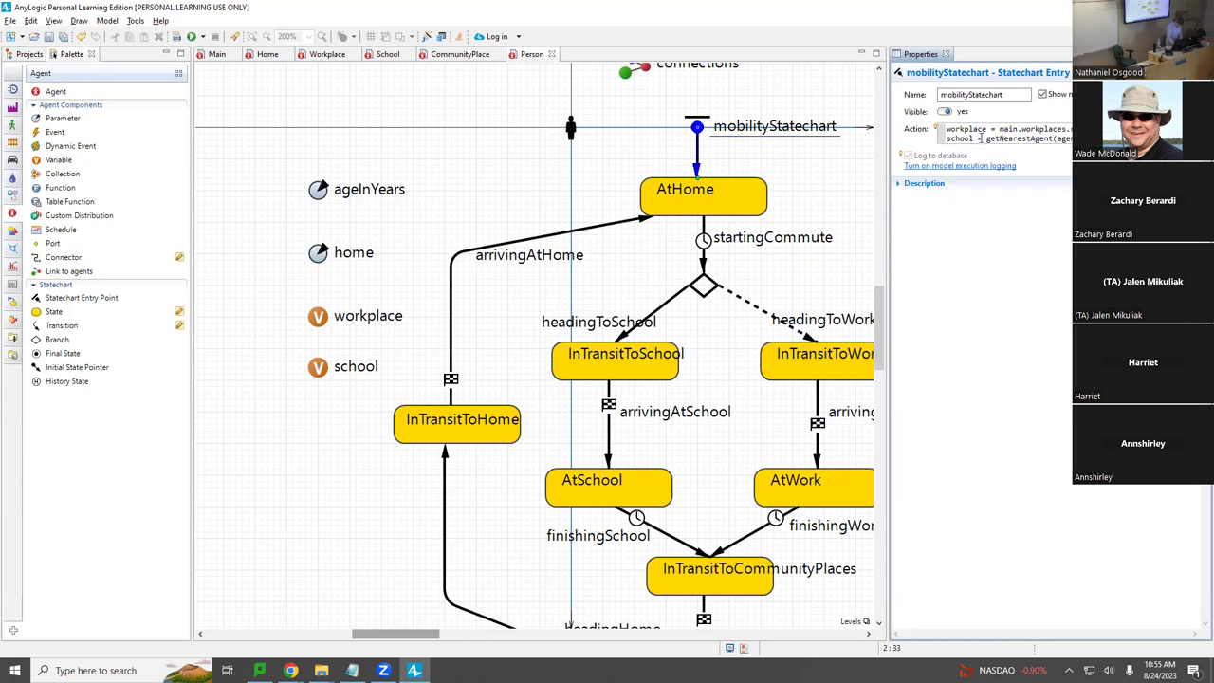
Step: Replace the placeholder argument of getNearestAgent in the school assignment with a collection from main, and build the model
key(ctrl+shift+Right)
key(Delete)
text(main)
key(BackSpace)
key(BackSpace)
key(BackSpace)
text(ai)
click(177, 36)
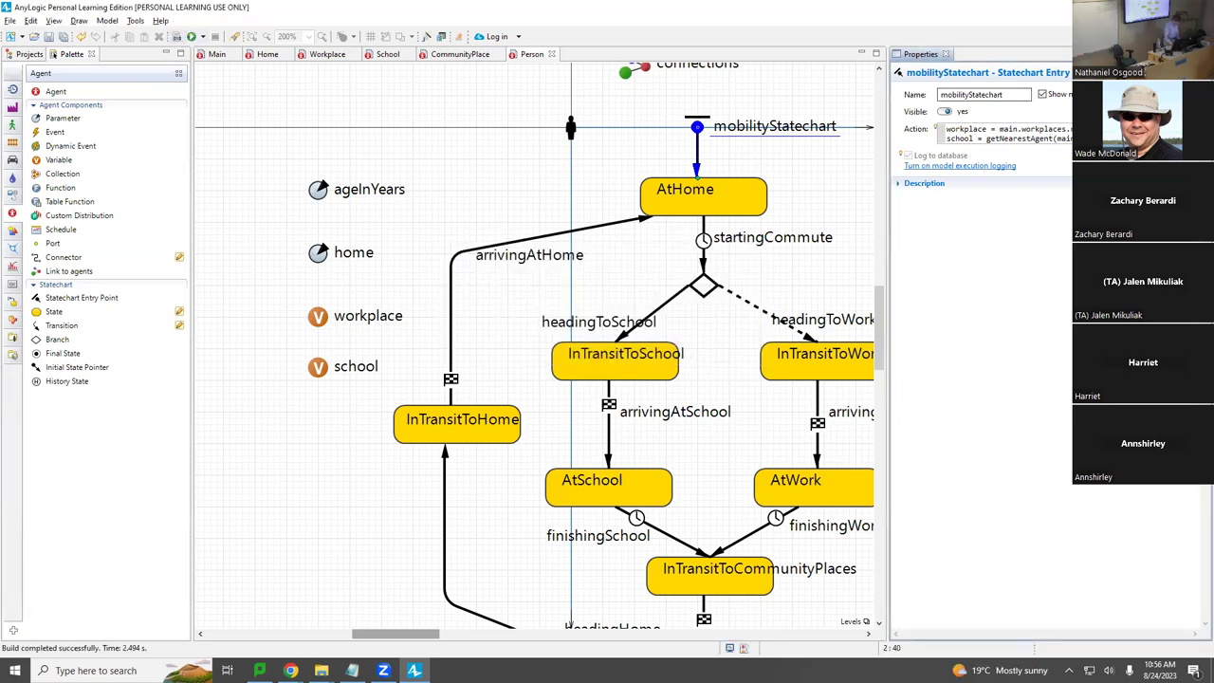
Step: Review the school and workplace assignment lines in the mobilityStatechart entry action and save the model
drag(1072, 138, 939, 144)
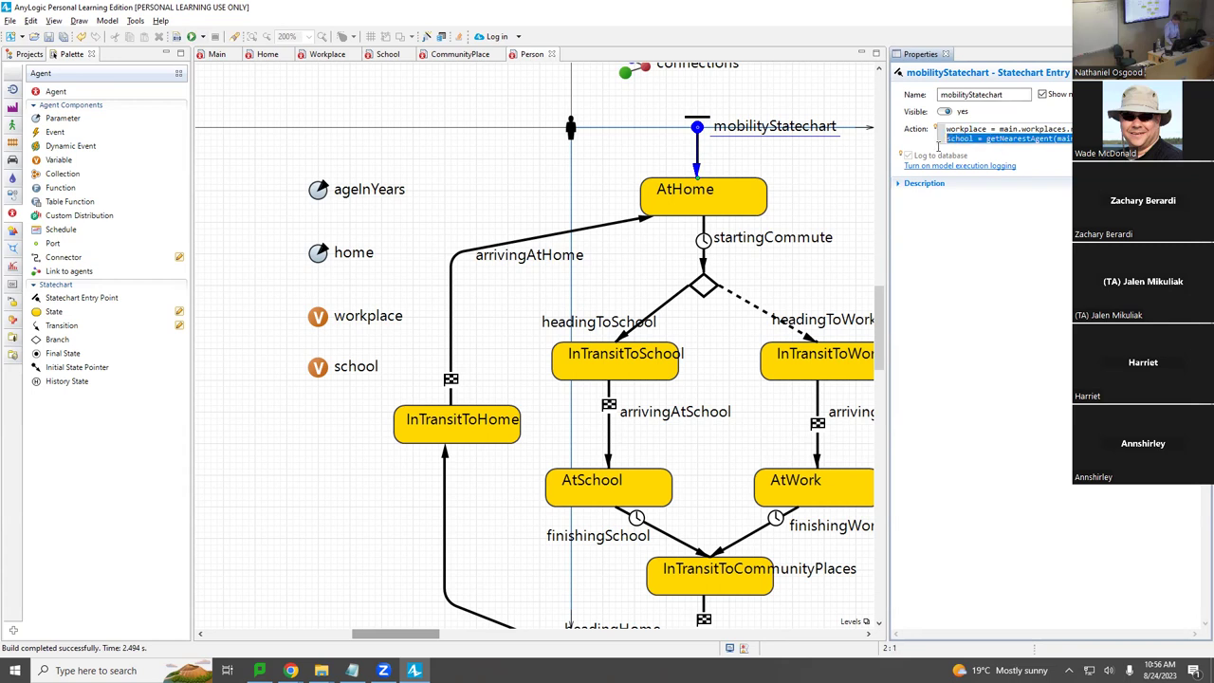
drag(1072, 129, 947, 131)
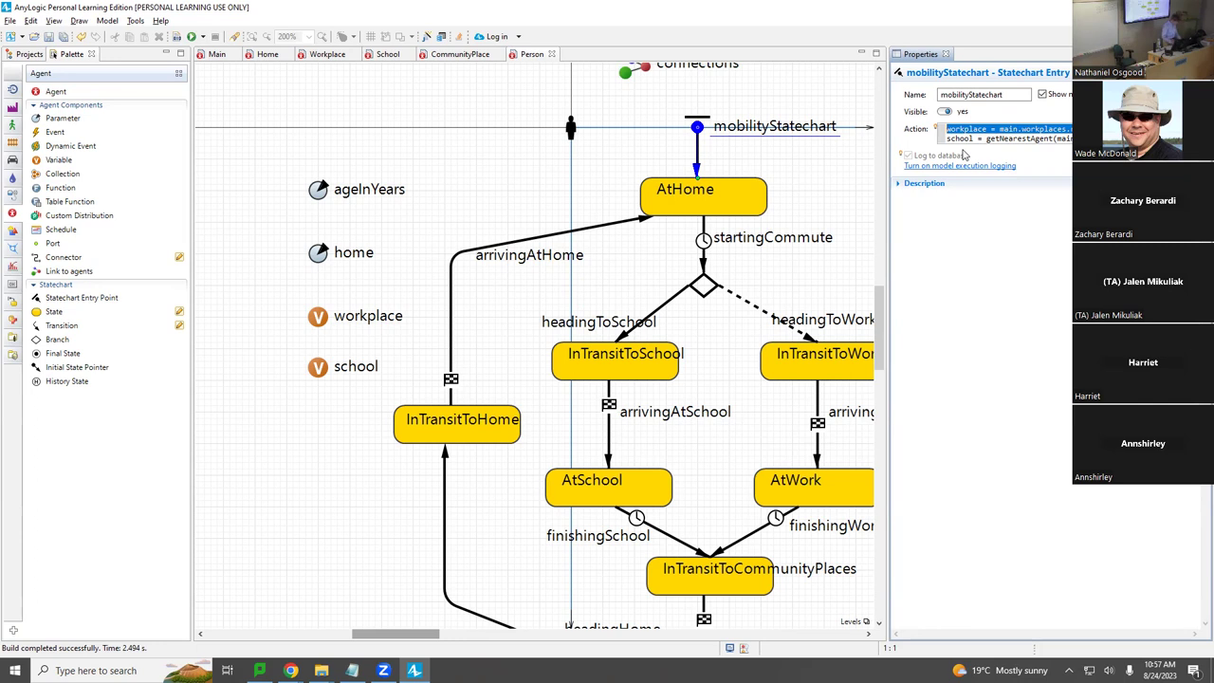
key(ctrl+s)
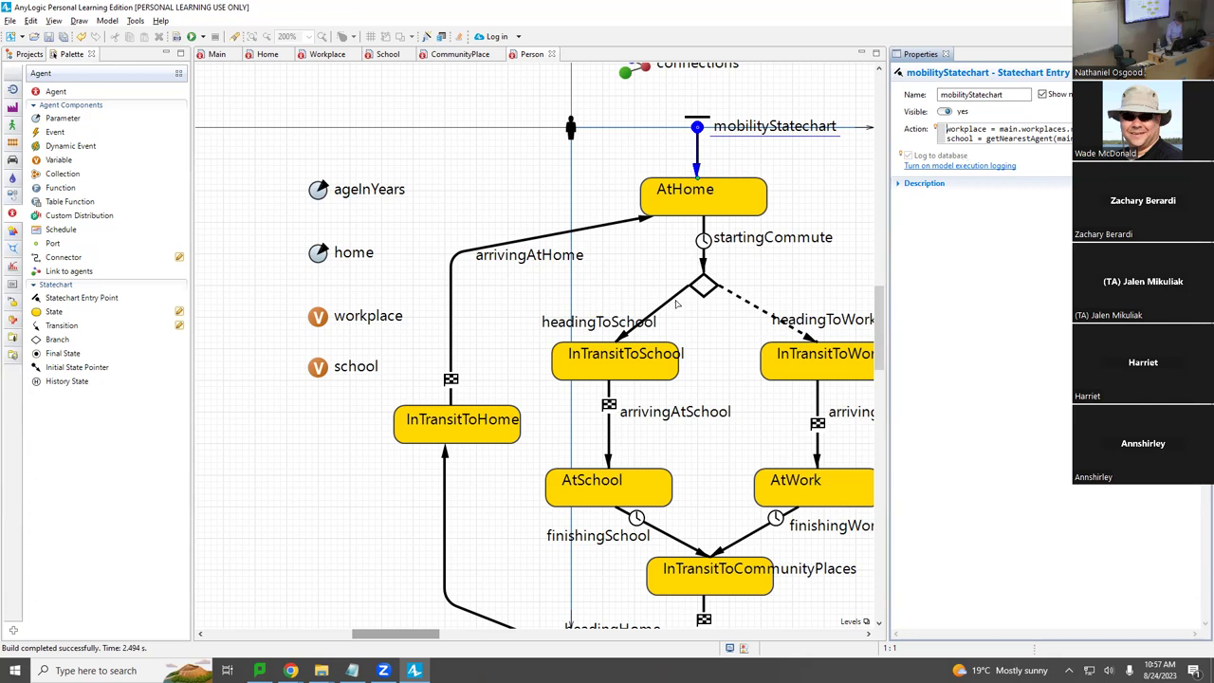
Step: Set the action of the headingToSchool transition to moveTo(school);
click(673, 302)
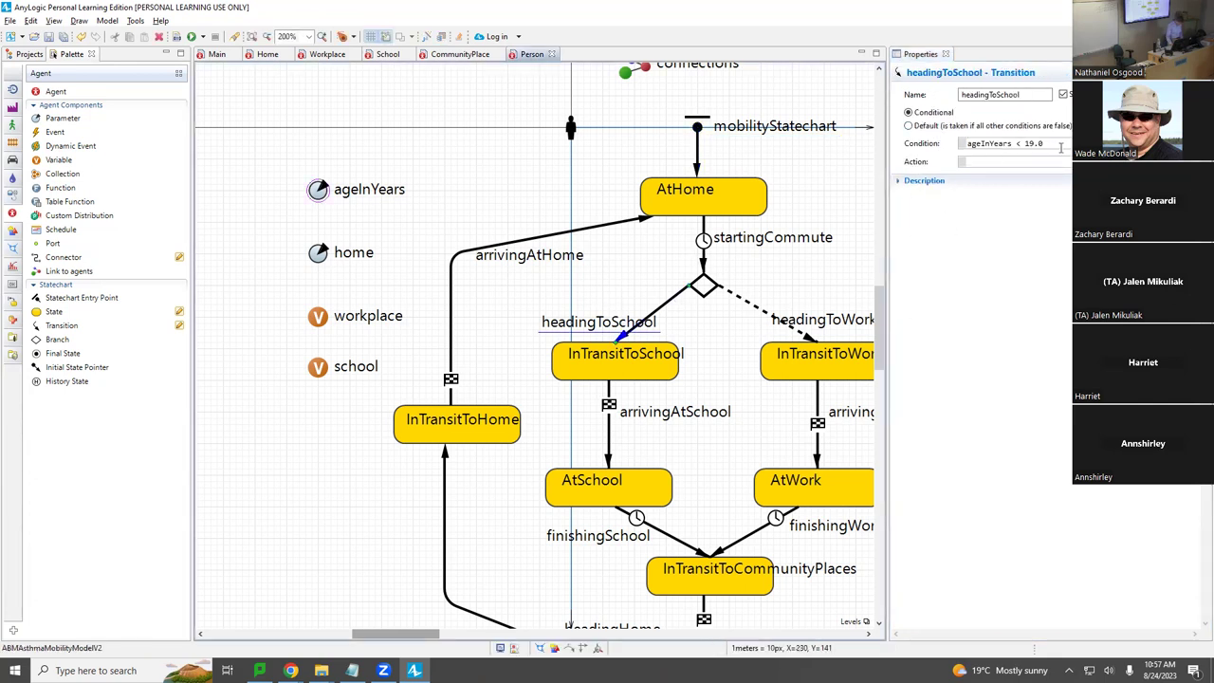
click(1062, 163)
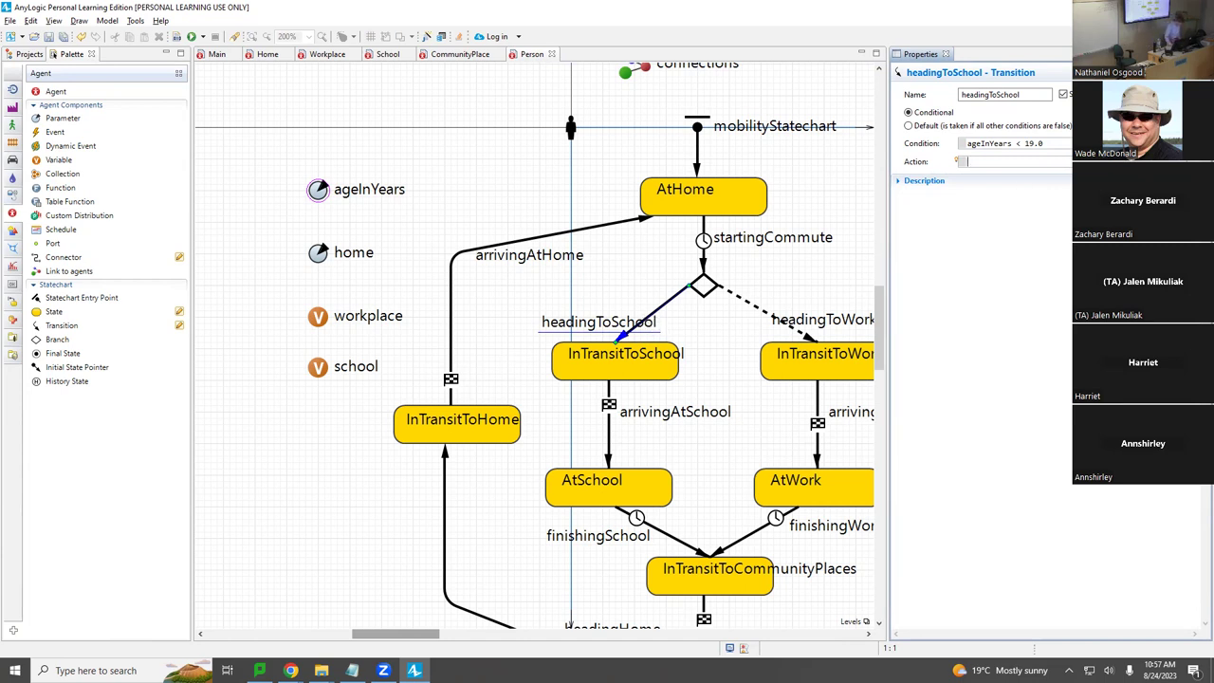
click(643, 355)
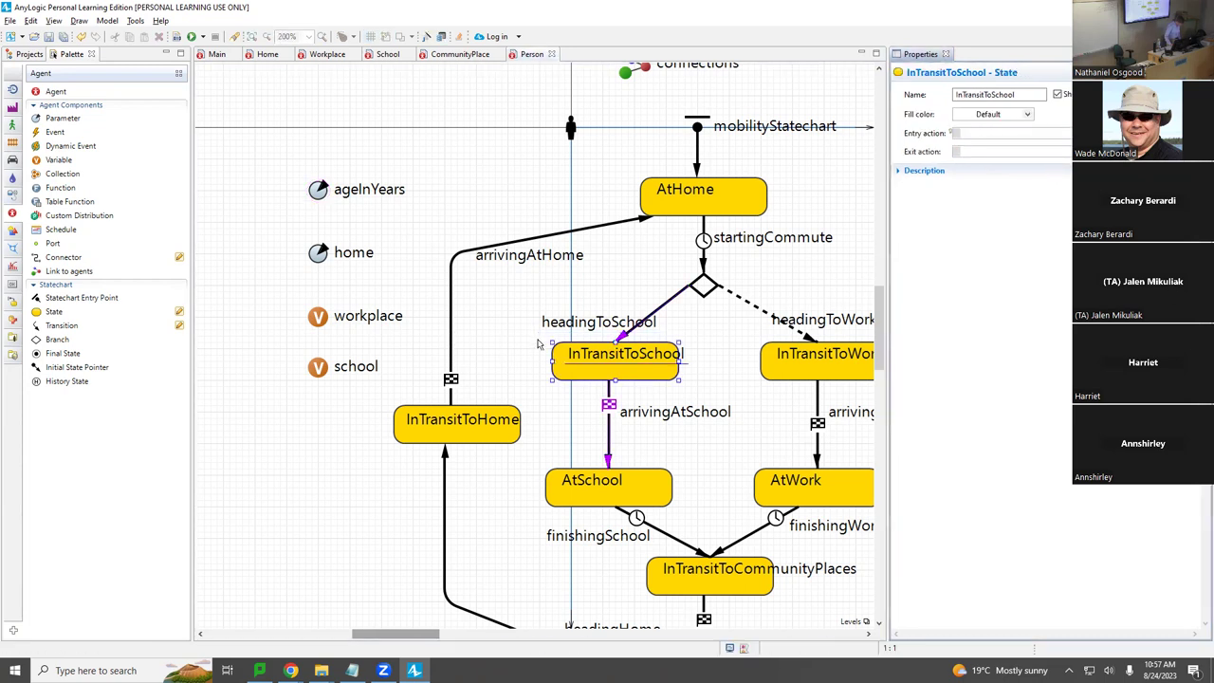
click(673, 302)
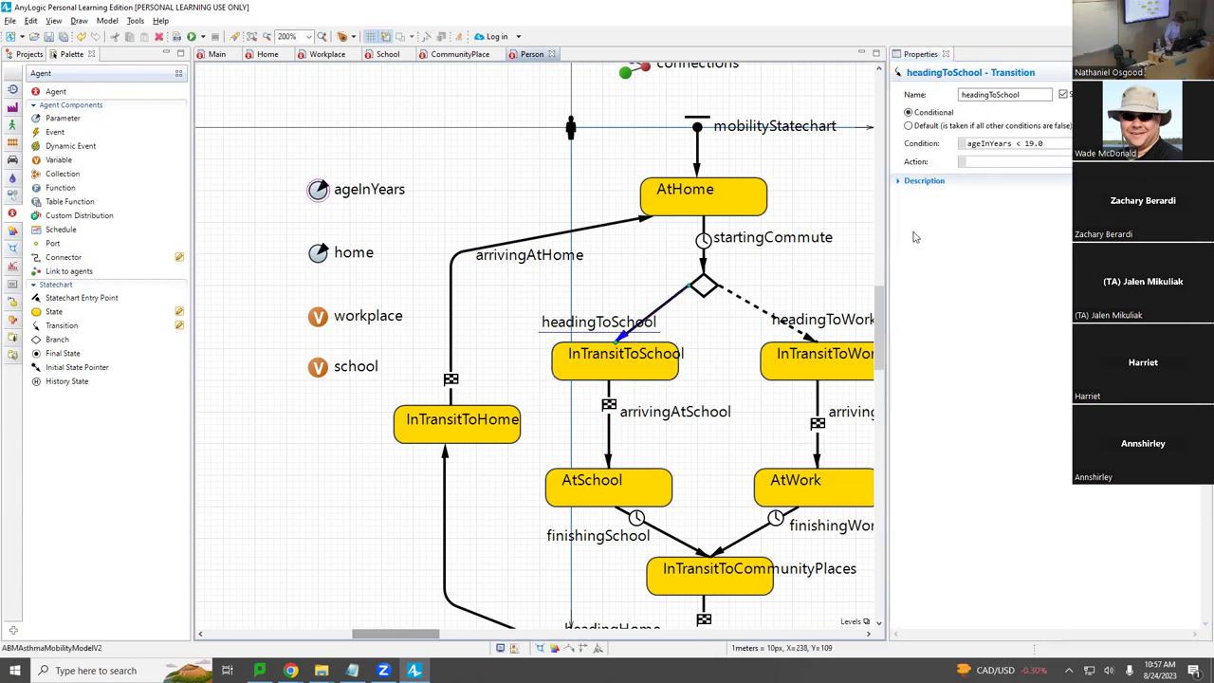
click(990, 161)
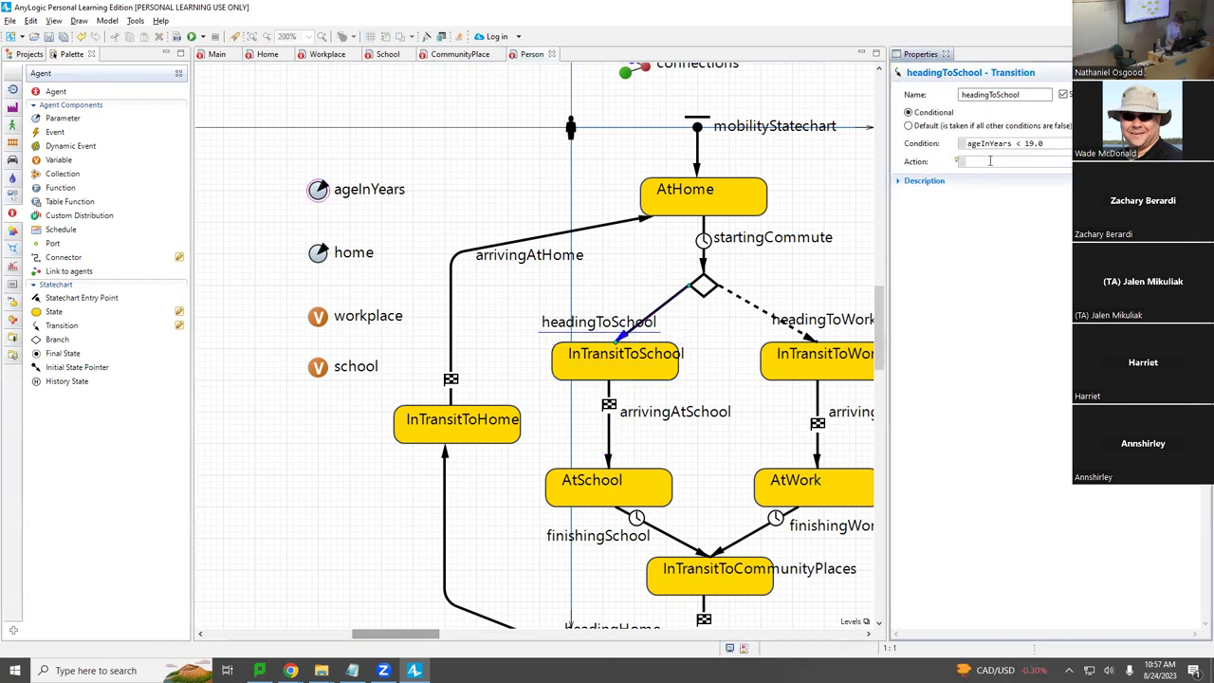
text(moveTo(sch)
key(ctrl+space)
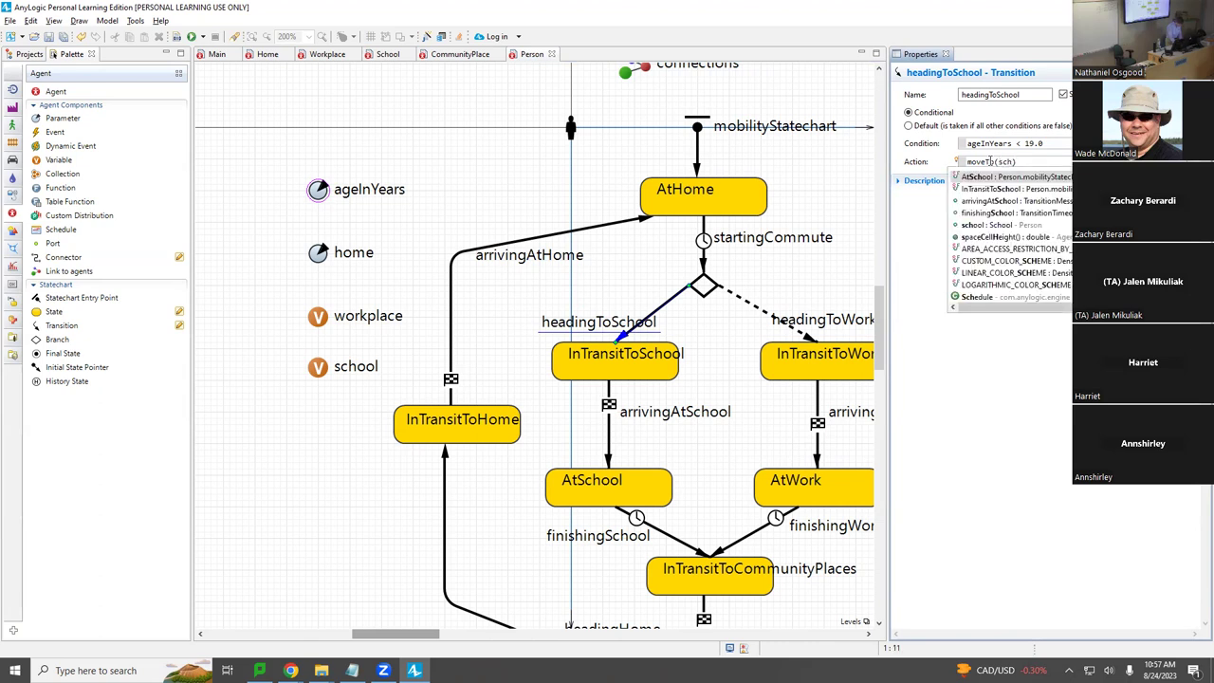
key(Down)
key(Down)
key(Down)
key(Down)
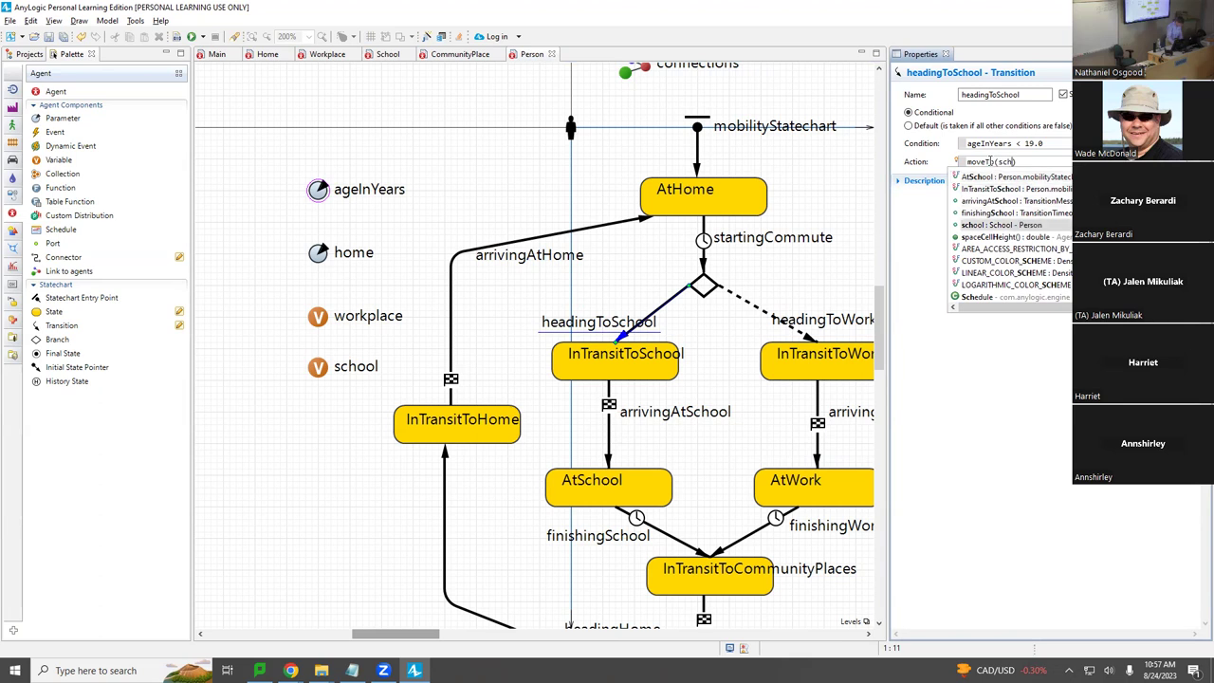
key(Return)
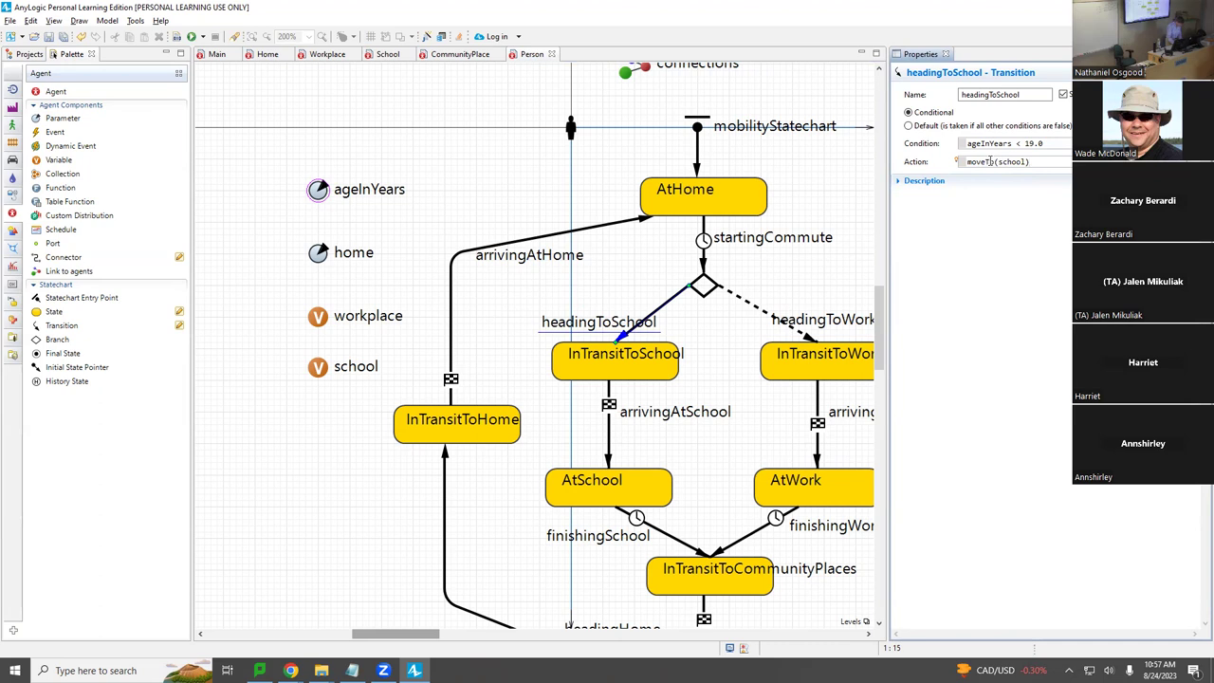
text(;)
Step: Set the action of the headingToWork transition to moveTo(workplace);, save the model, and recheck both commute transitions
click(757, 313)
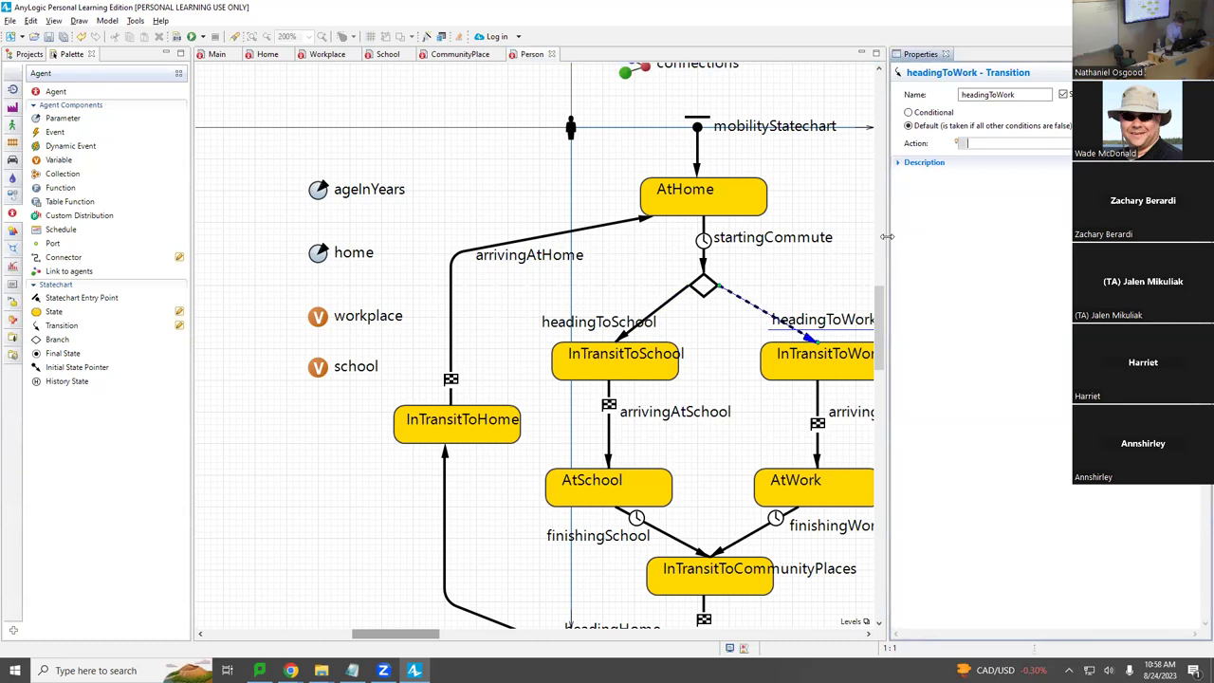
text(moveTo(workplace);)
key(ctrl+s)
click(655, 315)
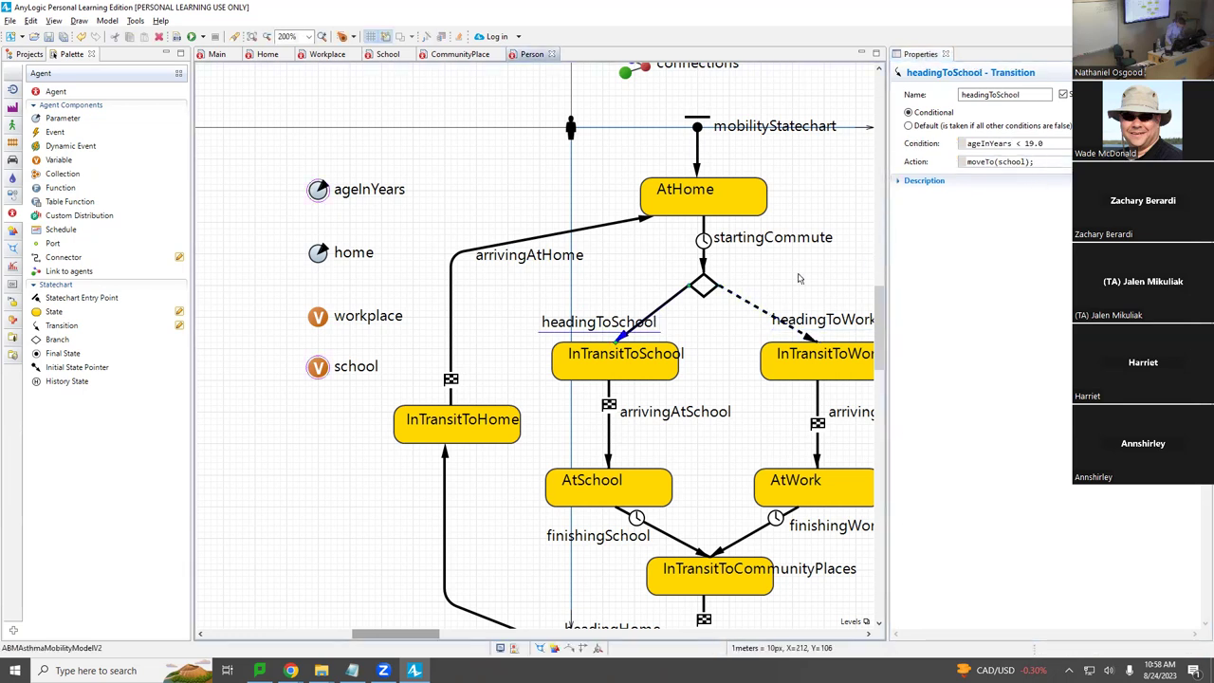
click(763, 314)
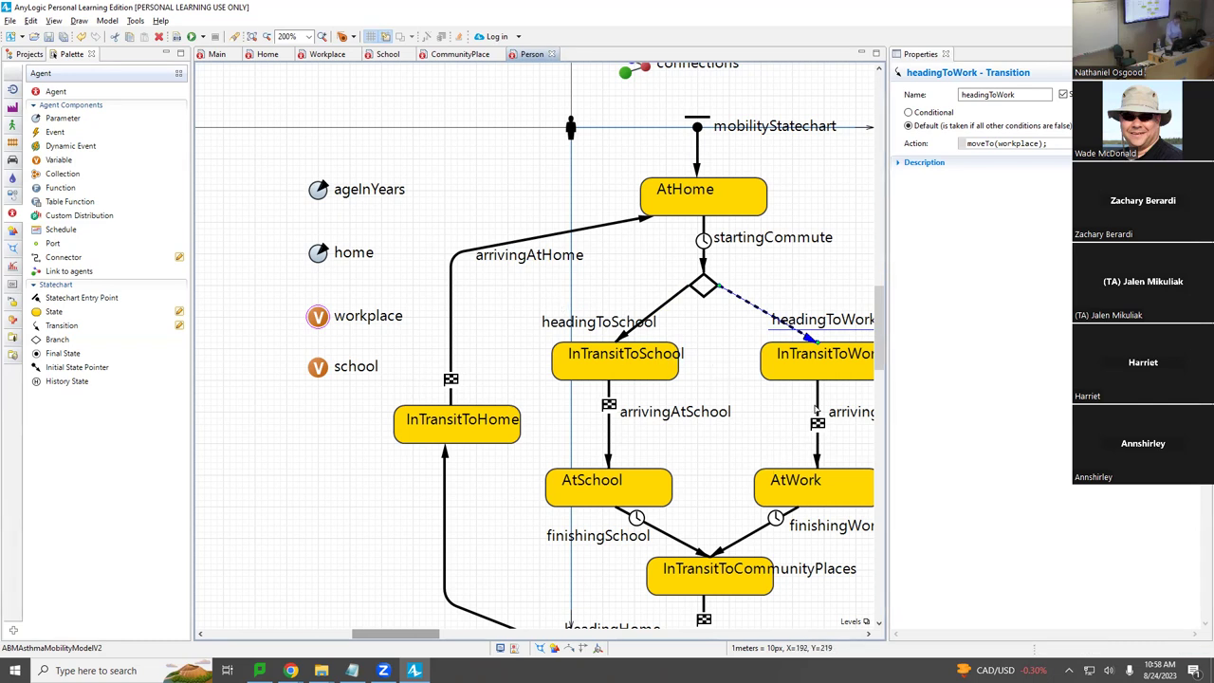
Step: Start the entry action of the InTransitToCommunityPlaces state with an empty moveTo() call
scroll(816, 408, down, 3)
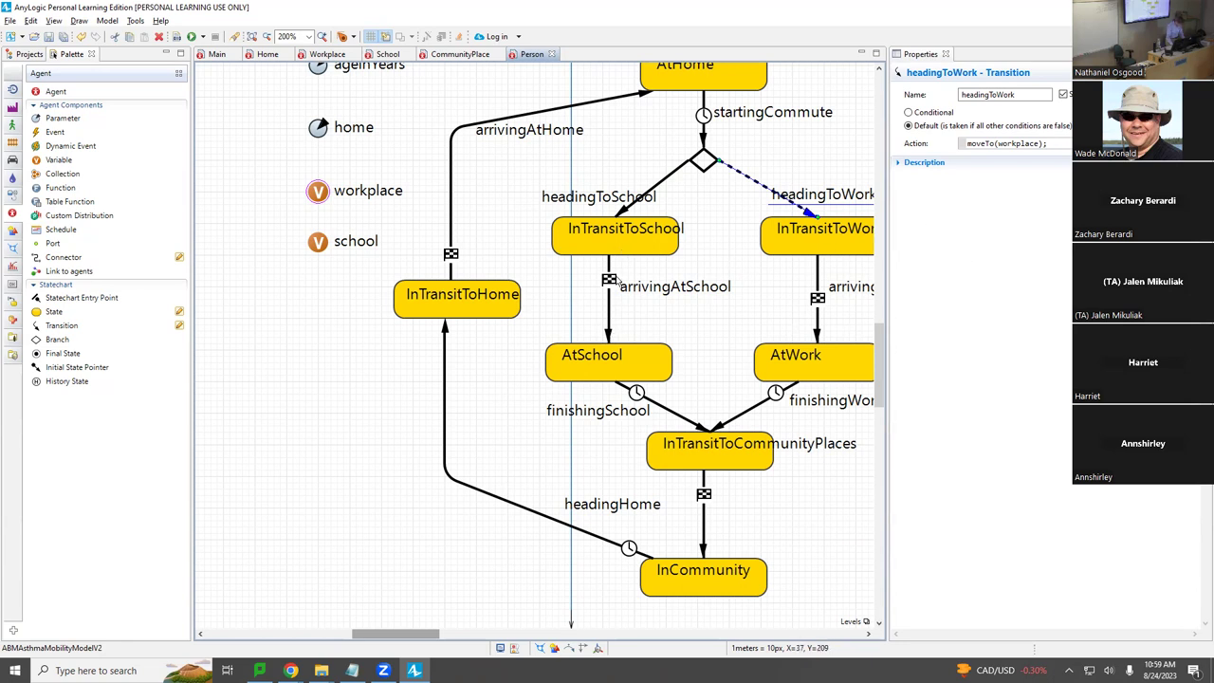
click(661, 409)
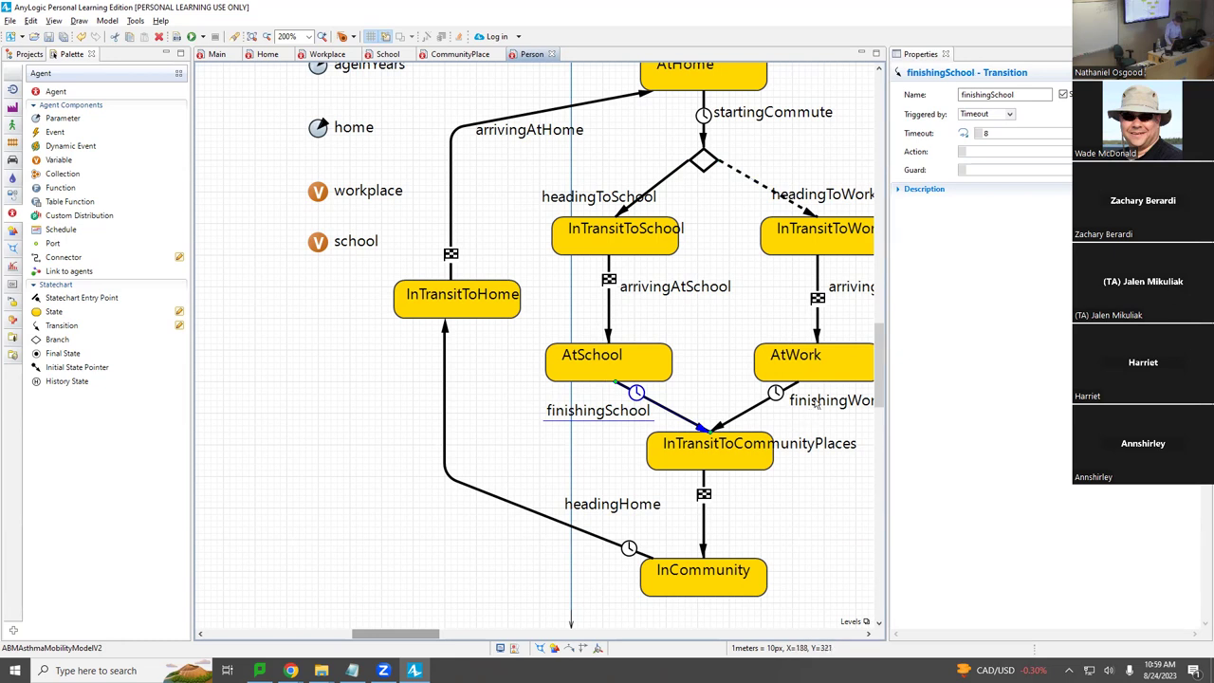
click(727, 453)
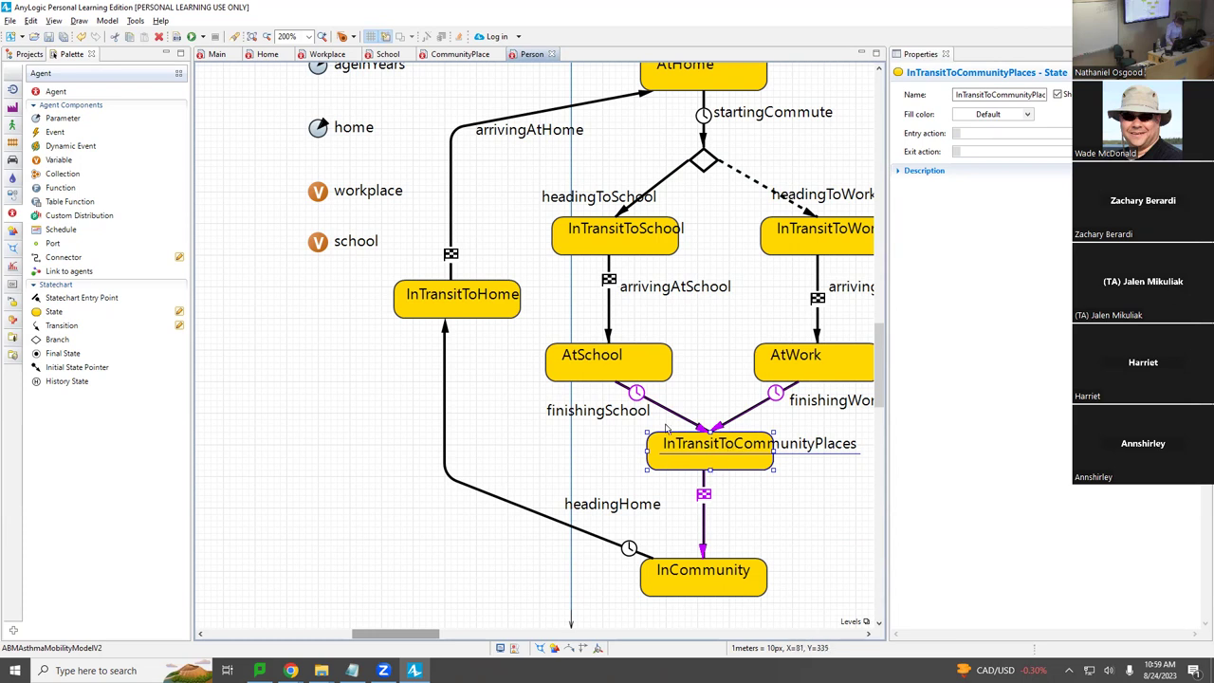
click(984, 132)
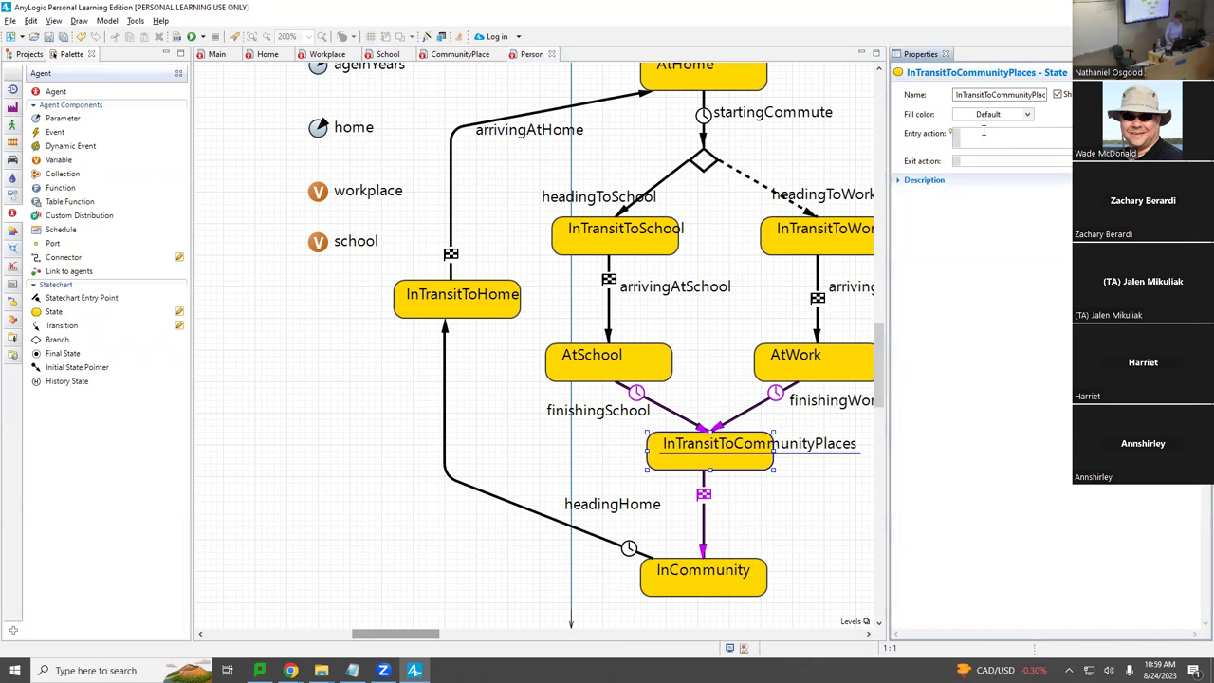
click(759, 453)
click(986, 139)
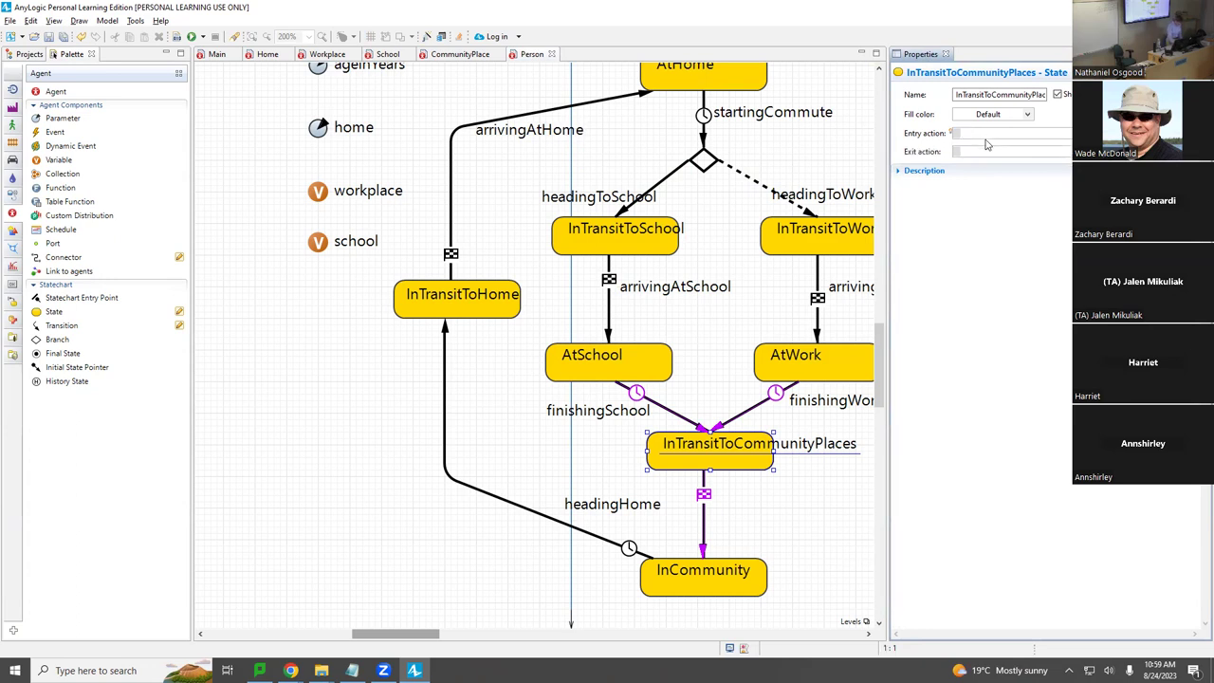
text(\)
key(BackSpace)
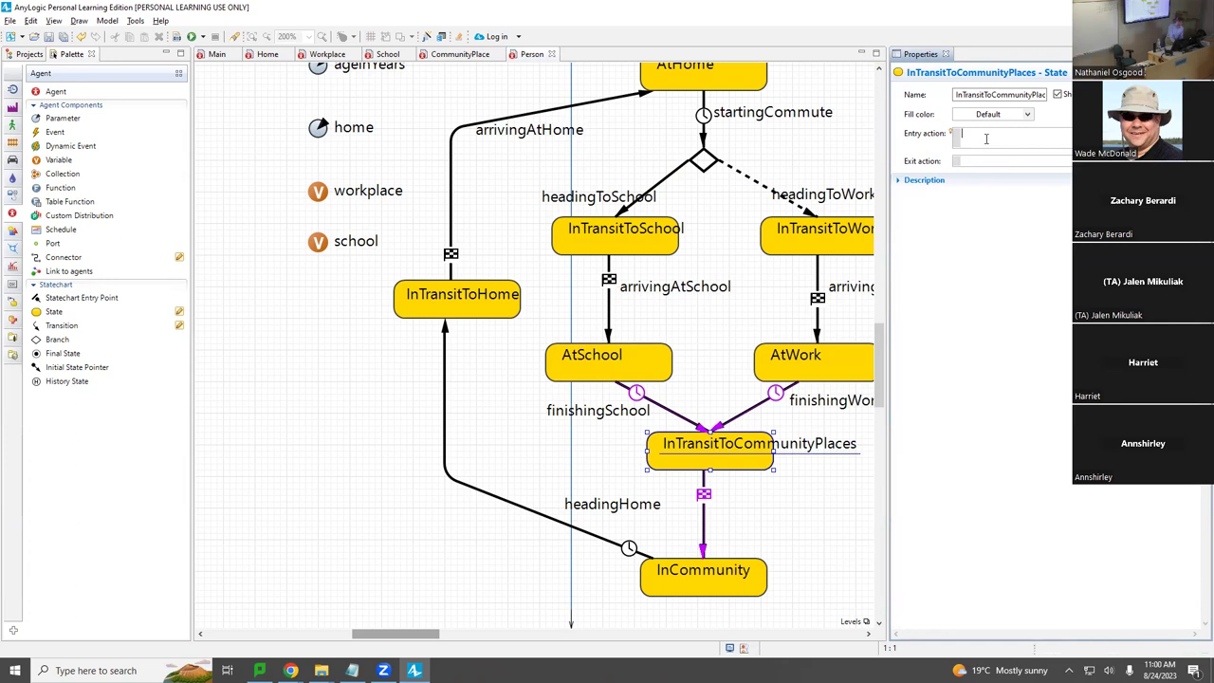
text(moveTo())
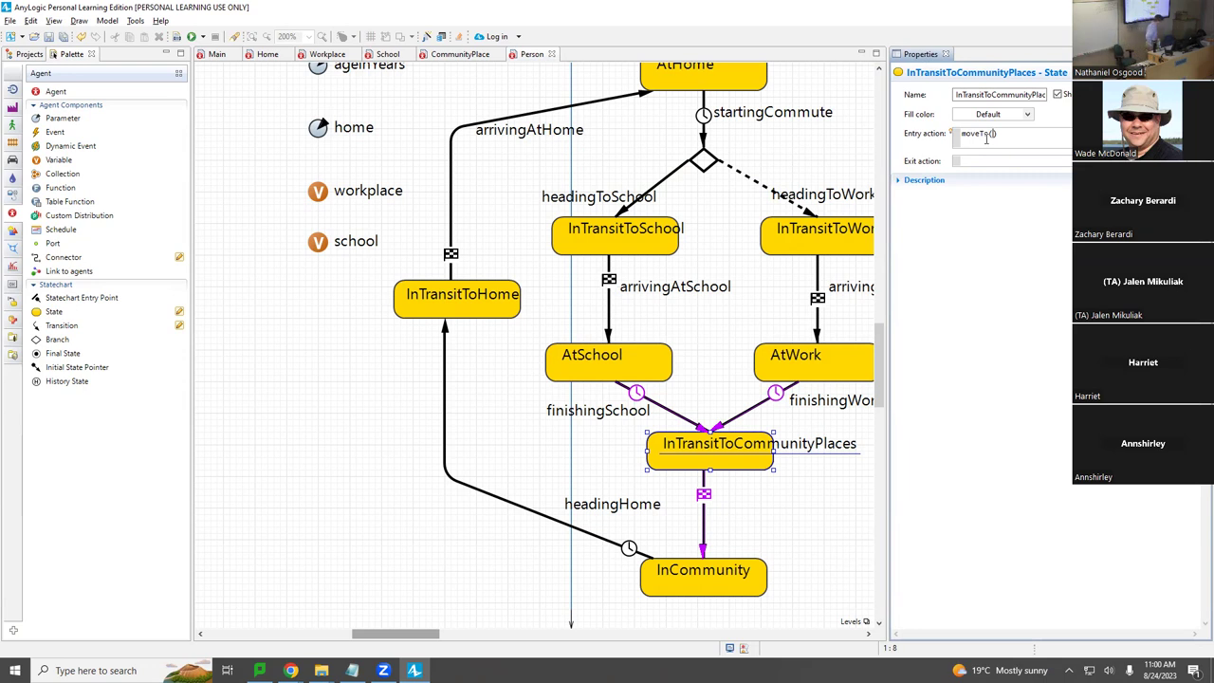
Step: Complete the moveTo argument with a random member of the main.communityPlaces population and end the statement with a semicolon
text(main.)
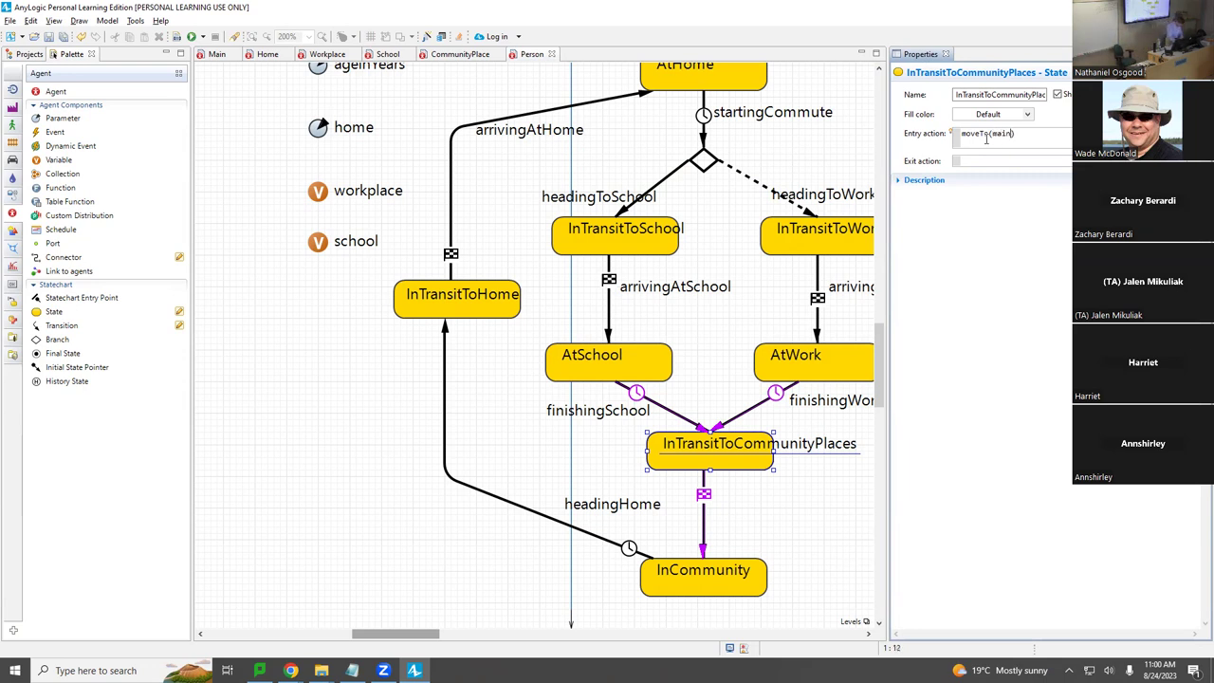
text(comm)
key(ctrl+space)
key(Return)
text(ran;)
key(End)
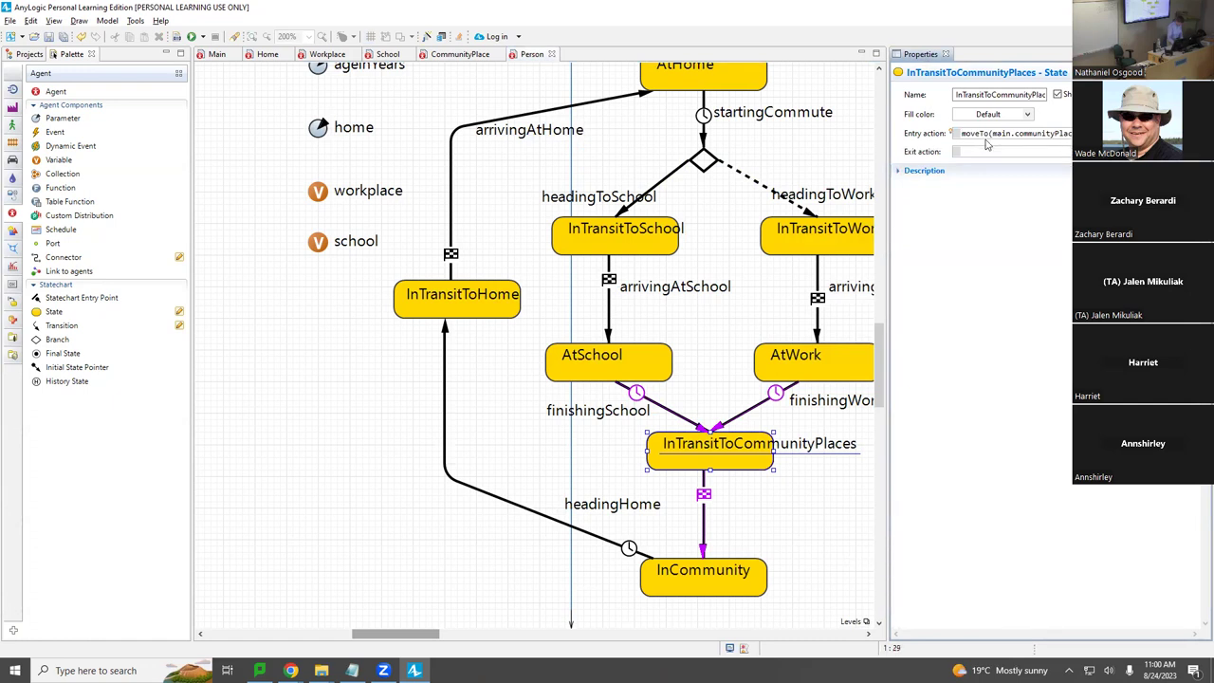
Step: Try altering the separator between main and communityPlaces in the moveTo argument, and restore the dot
key(ctrl+shift+Right)
key(ctrl+shift+Right)
key(Right)
key(BackSpace)
text(,)
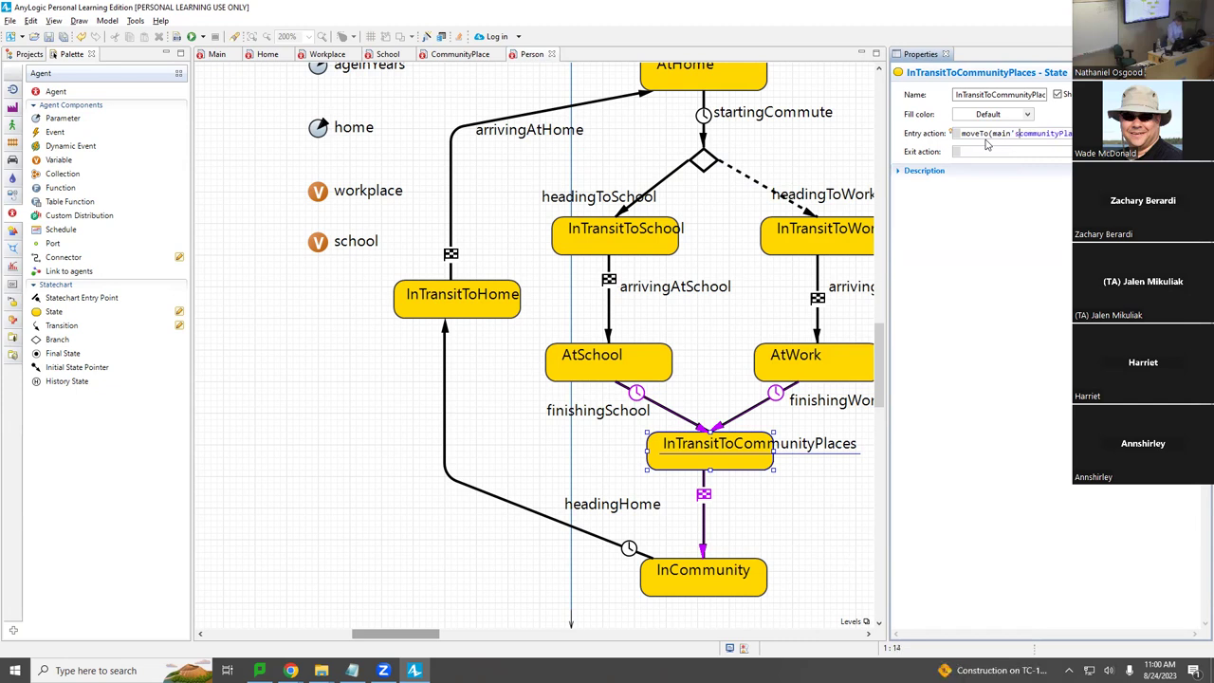
text( s)
key(shift+Left)
key(shift+Left)
key(shift+Left)
key(BackSpace)
key(Delete)
text(.)
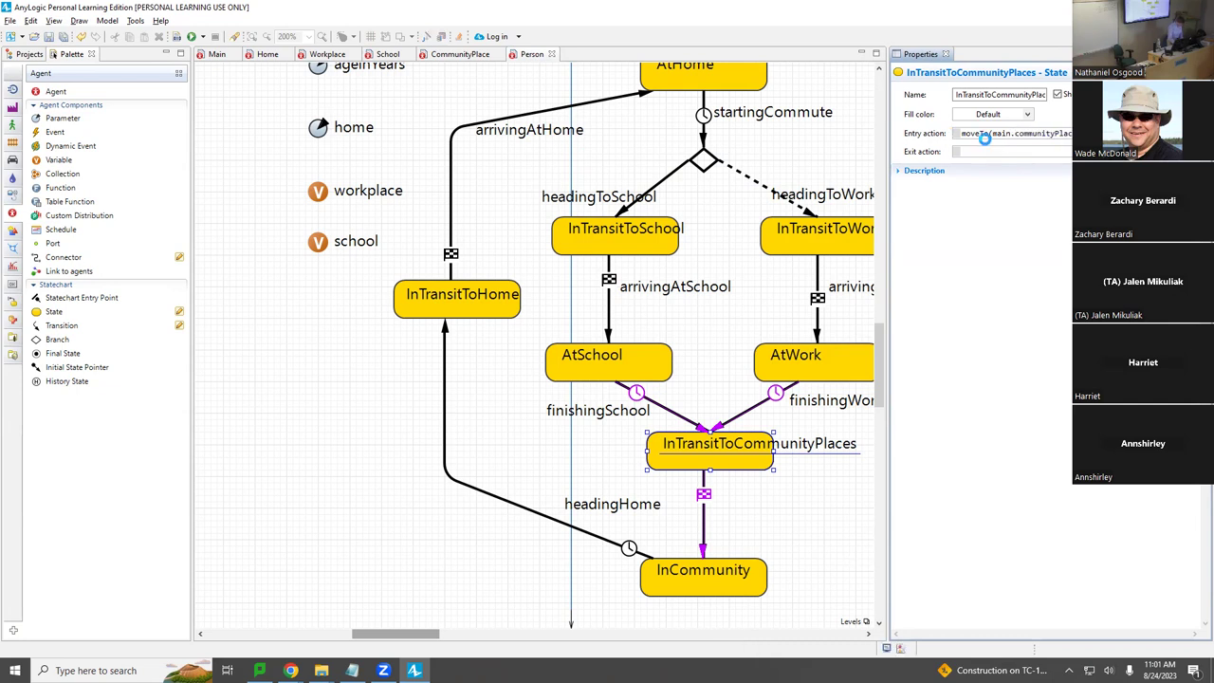
Step: Examine the parts of the moveTo expression in the InTransitToCommunityPlaces entry action
key(ctrl+shift+Right)
key(Right)
key(ctrl+shift+Left)
key(ctrl+shift+Left)
key(ctrl+shift+Left)
key(Right)
key(ctrl+Right)
key(ctrl+Right)
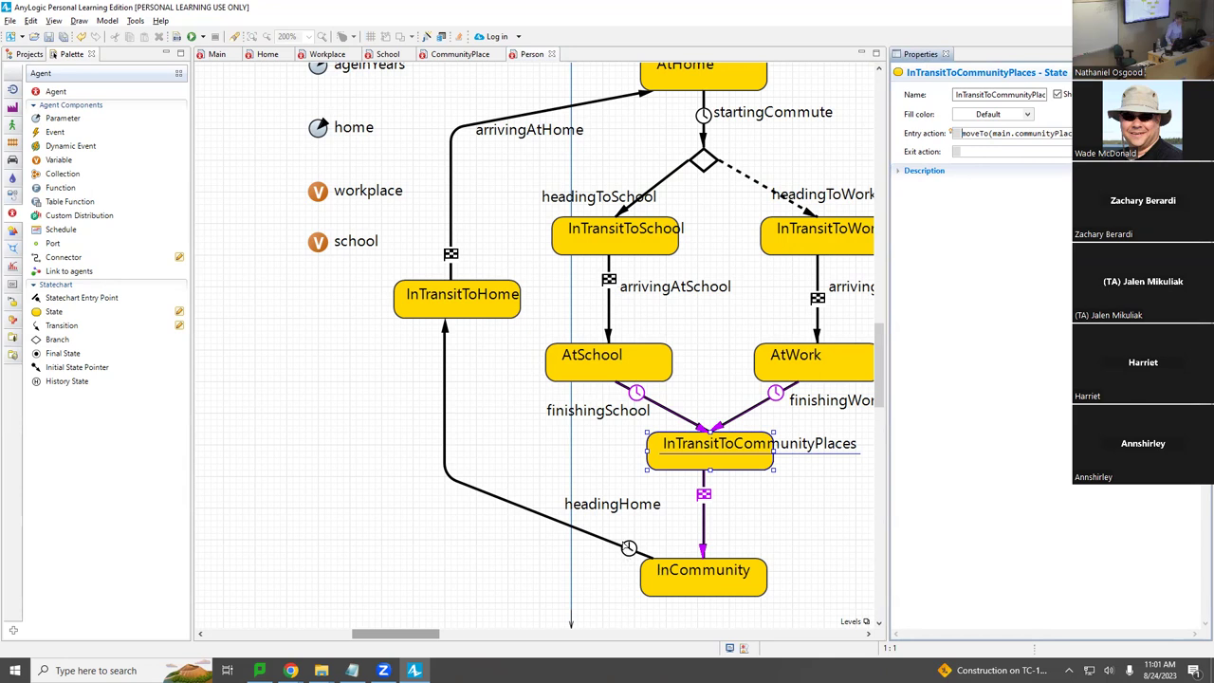
Step: Set the entry action of the InTransitToHome state to moveTo(home); and build the model
click(628, 549)
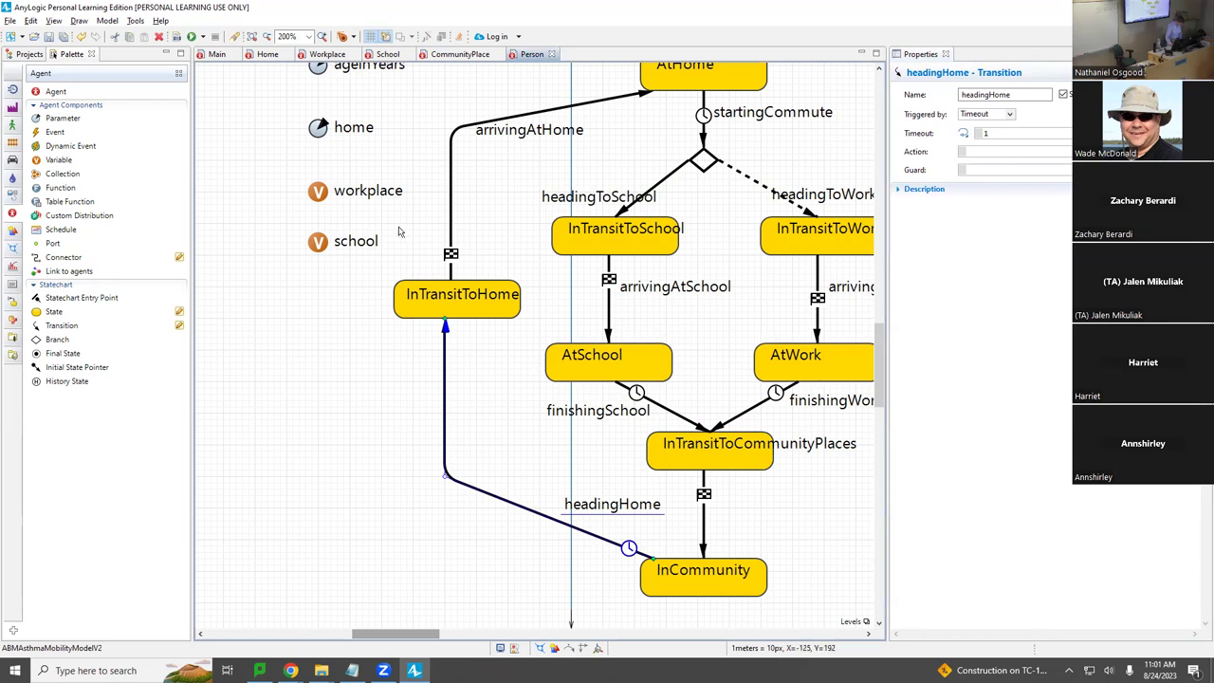
click(484, 301)
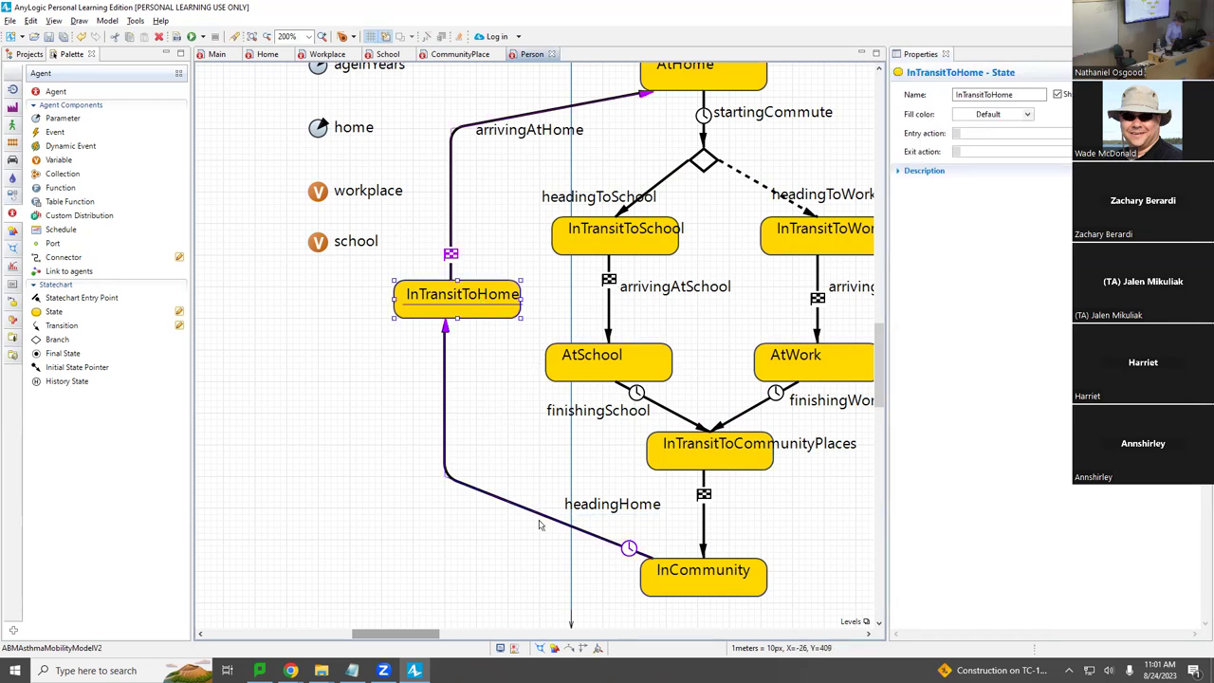
click(1000, 134)
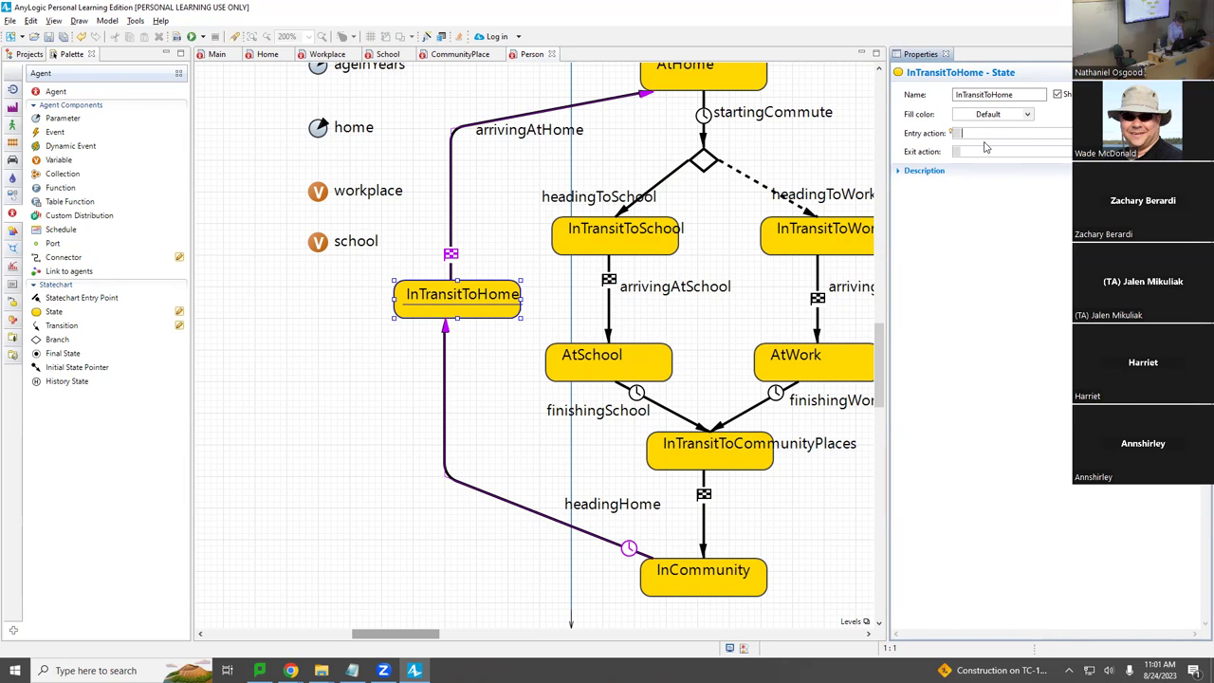
text(moveTo()
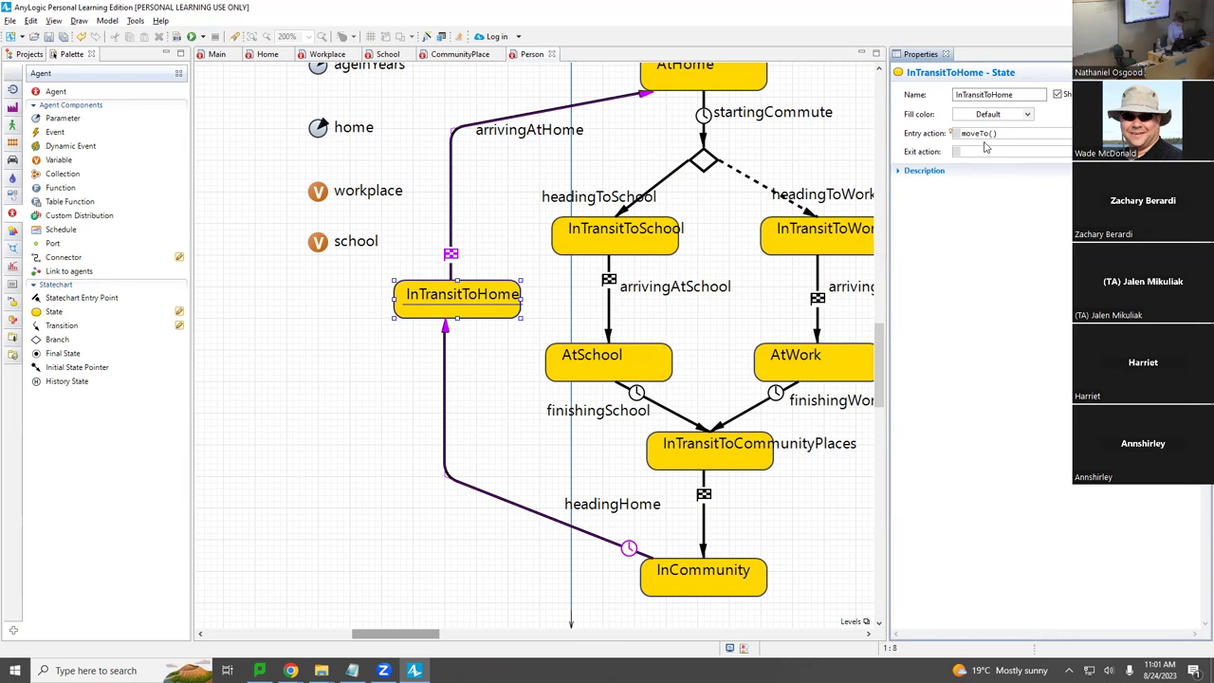
text(home);;)
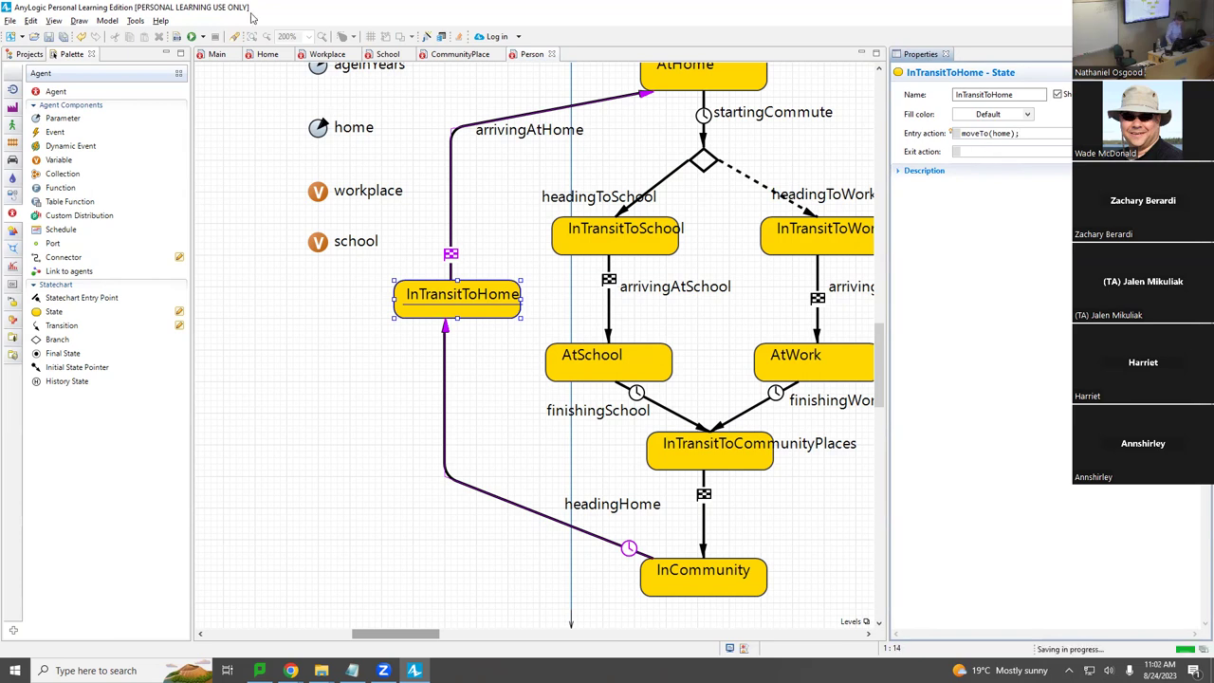
click(175, 36)
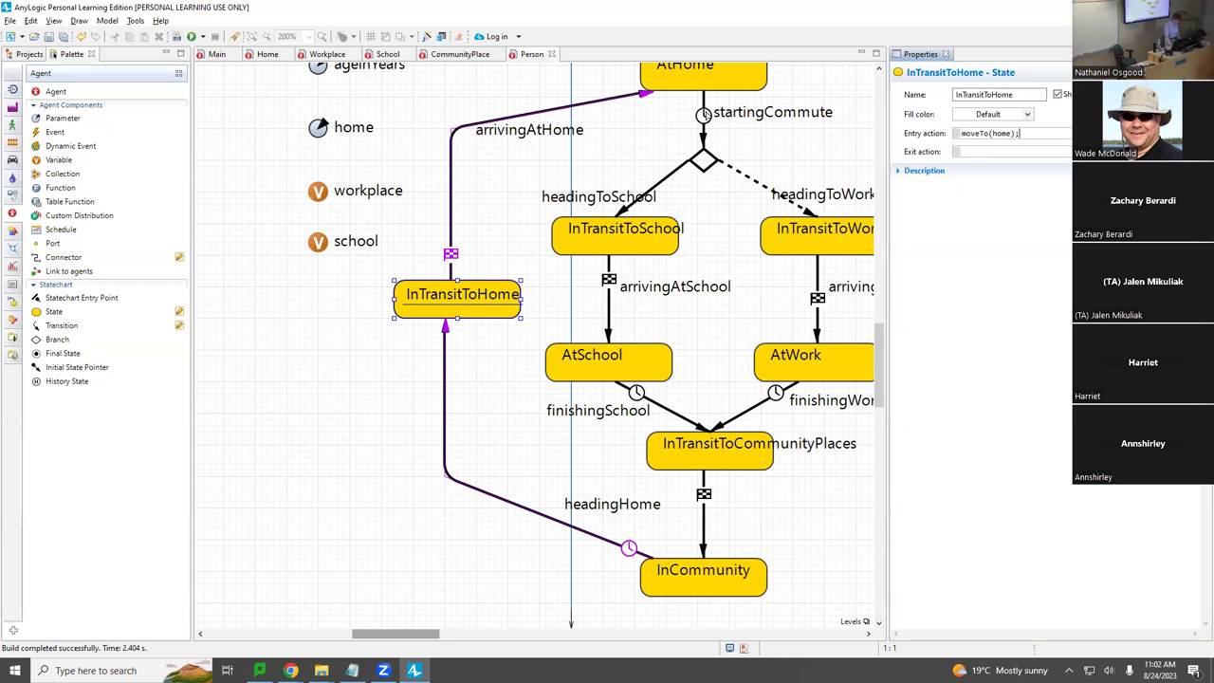
Step: Review the startingCommute transition and the action of the headingToSchool transition
click(703, 115)
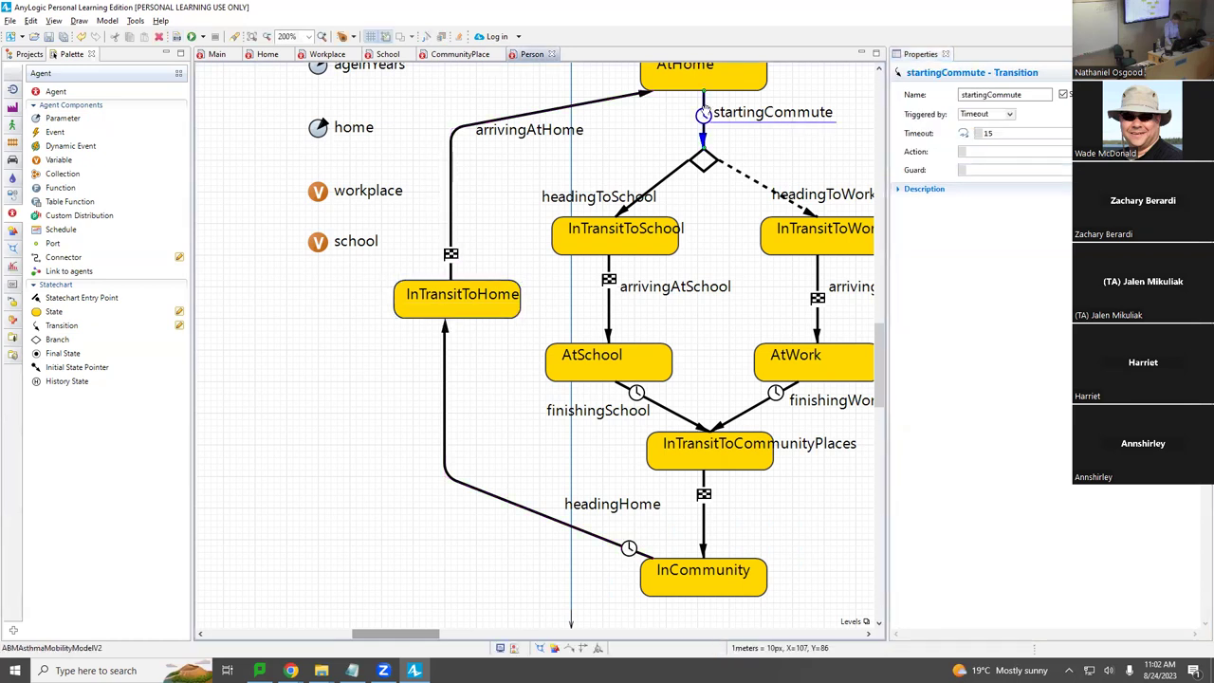
click(683, 166)
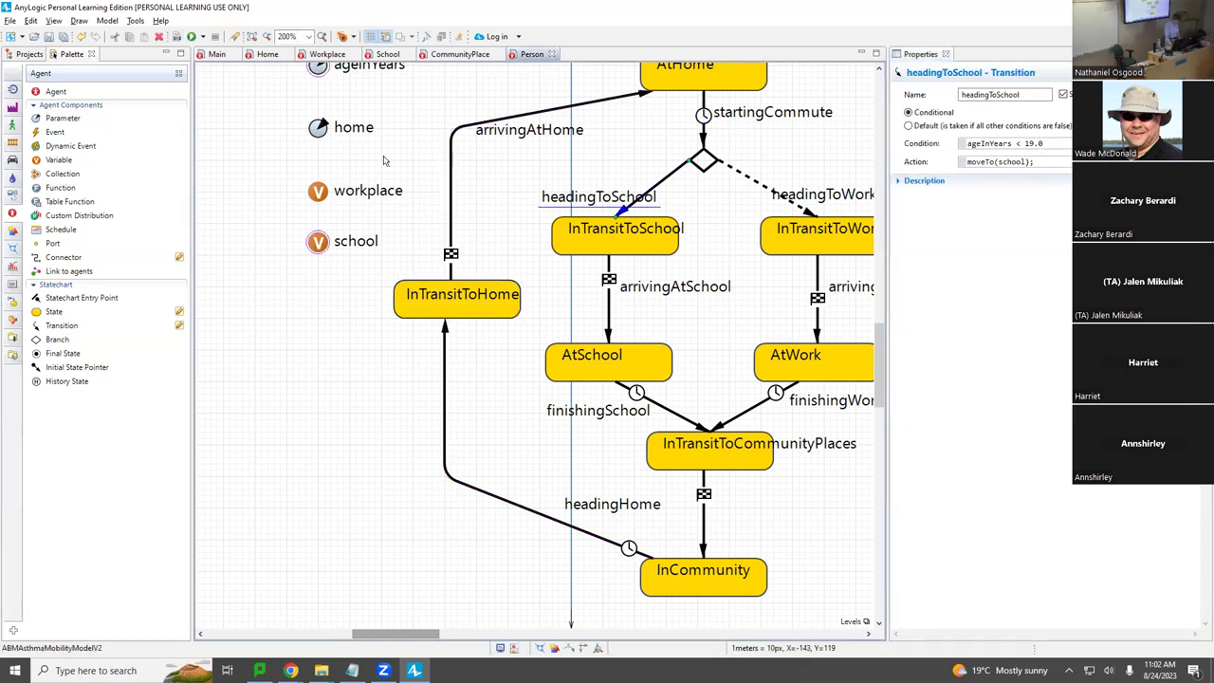
drag(1049, 161, 922, 165)
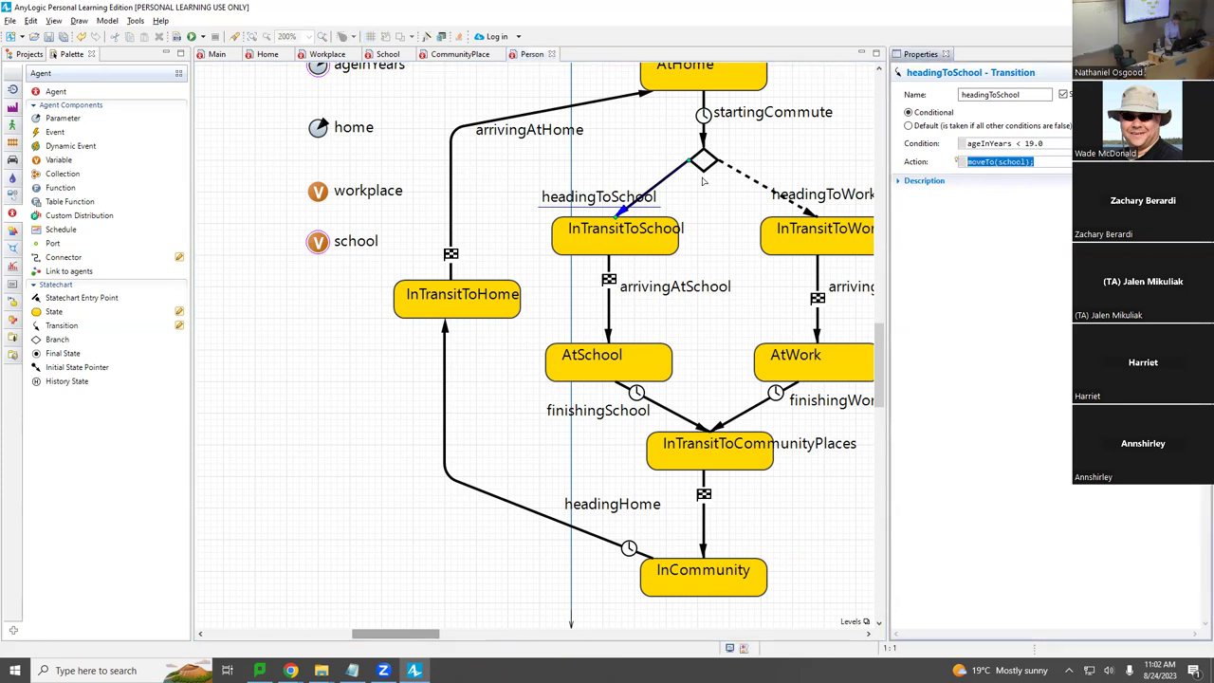
Step: Review the headingToWork action, the InTransitToCommunityPlaces entry action, the headingHome timeout and the InTransitToHome entry action
click(742, 172)
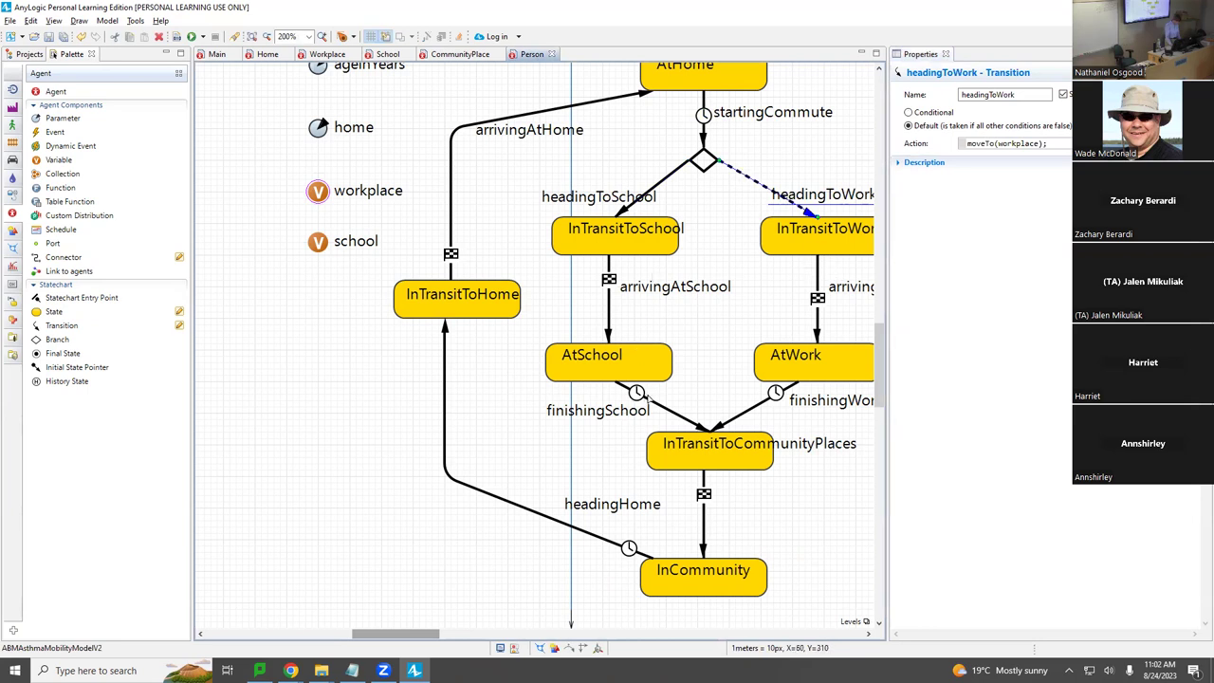
click(686, 443)
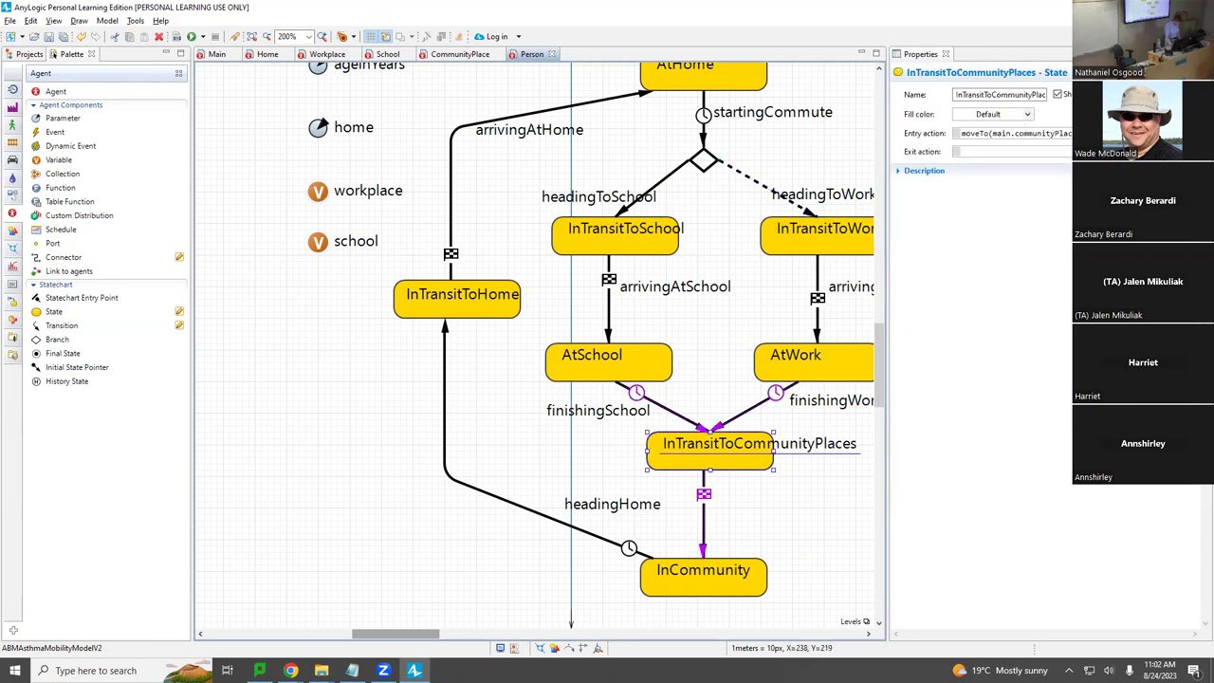
click(545, 517)
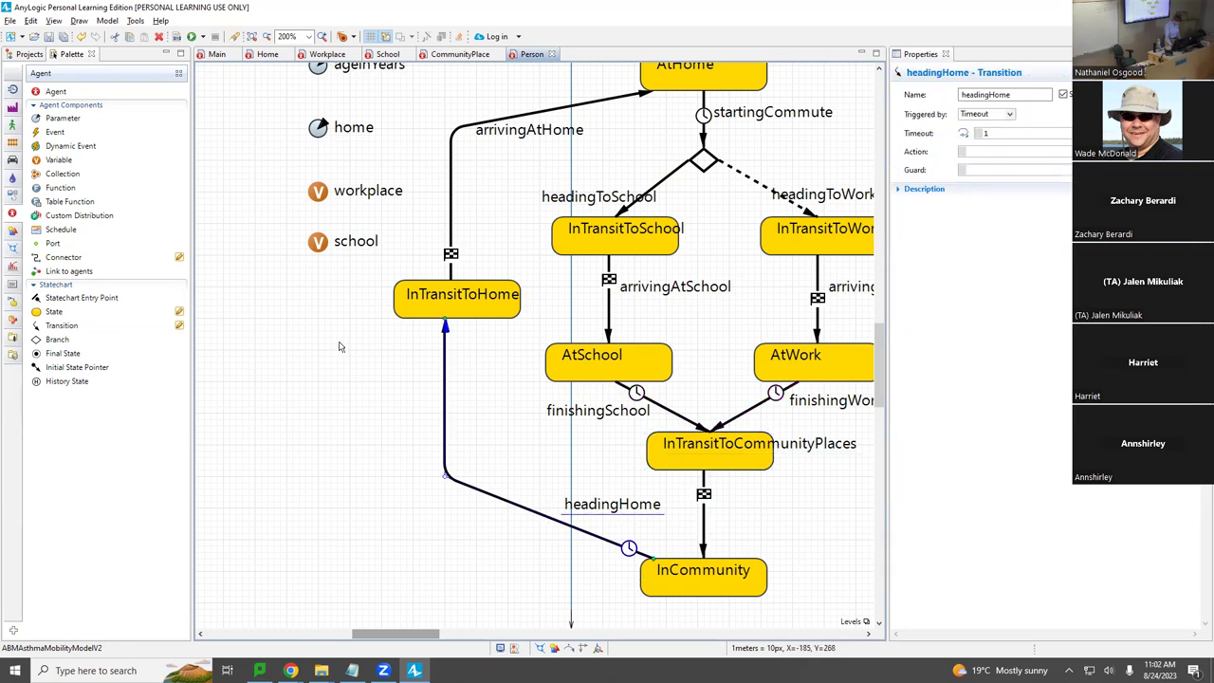
click(428, 314)
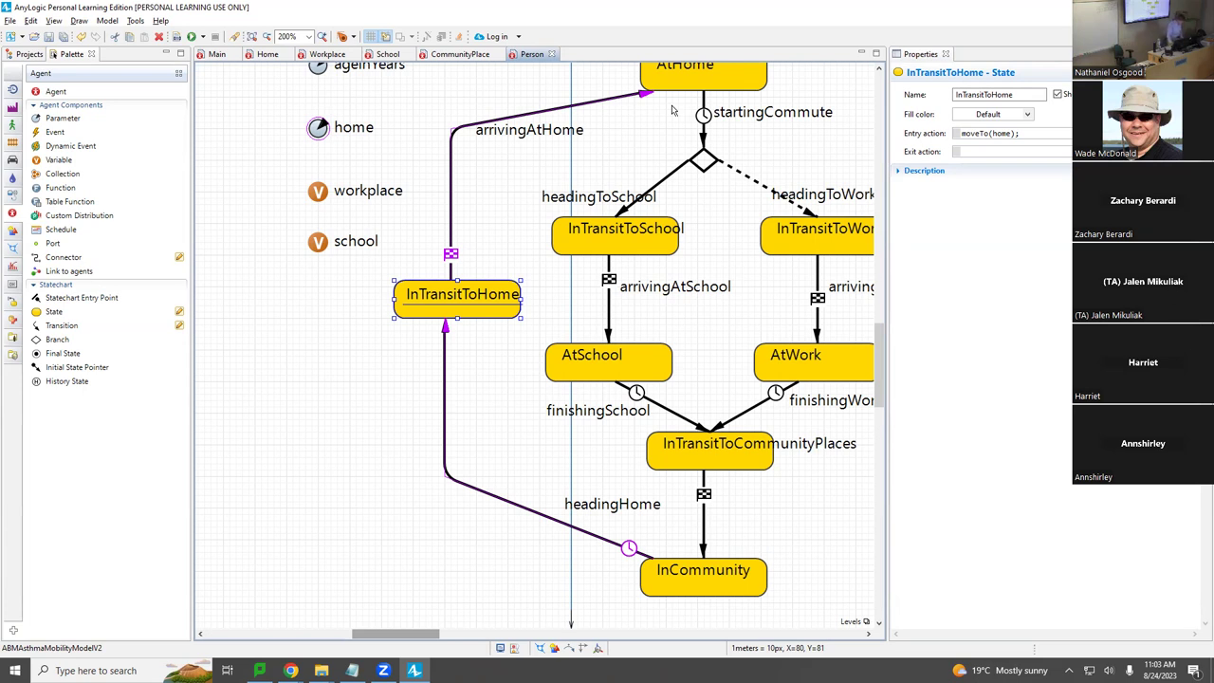
Step: Check the Person agent type's properties and the model time units of ABMAsthmaMobilityModelV2
click(30, 54)
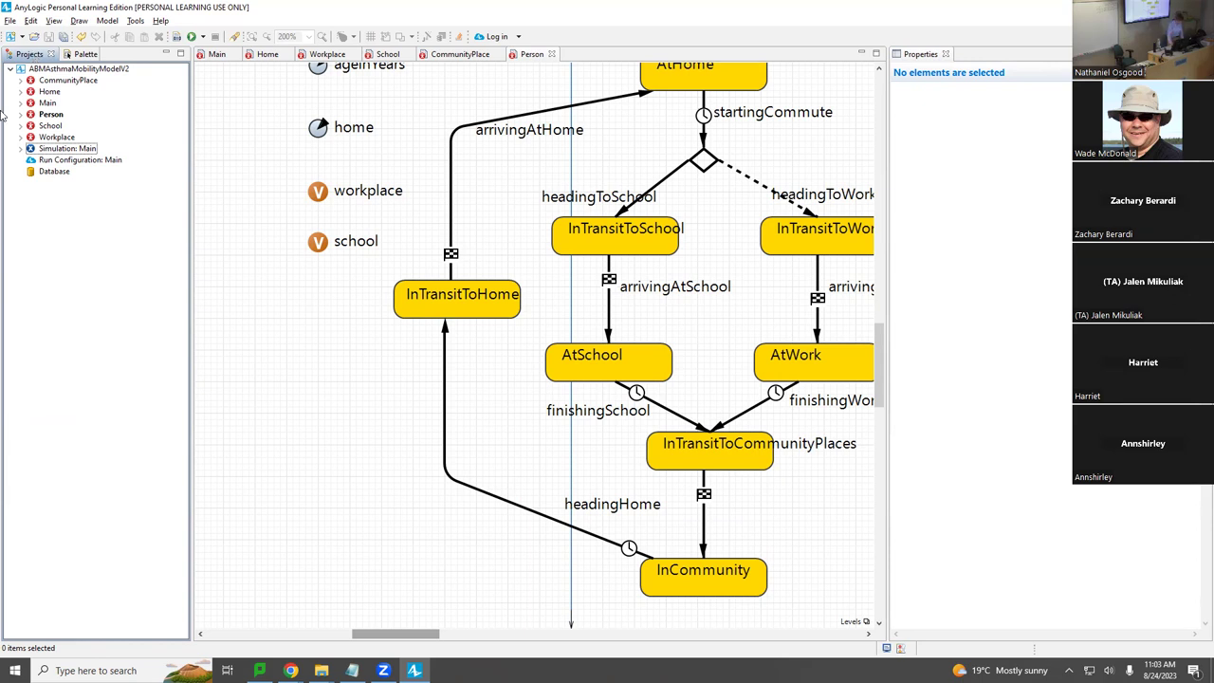
click(51, 114)
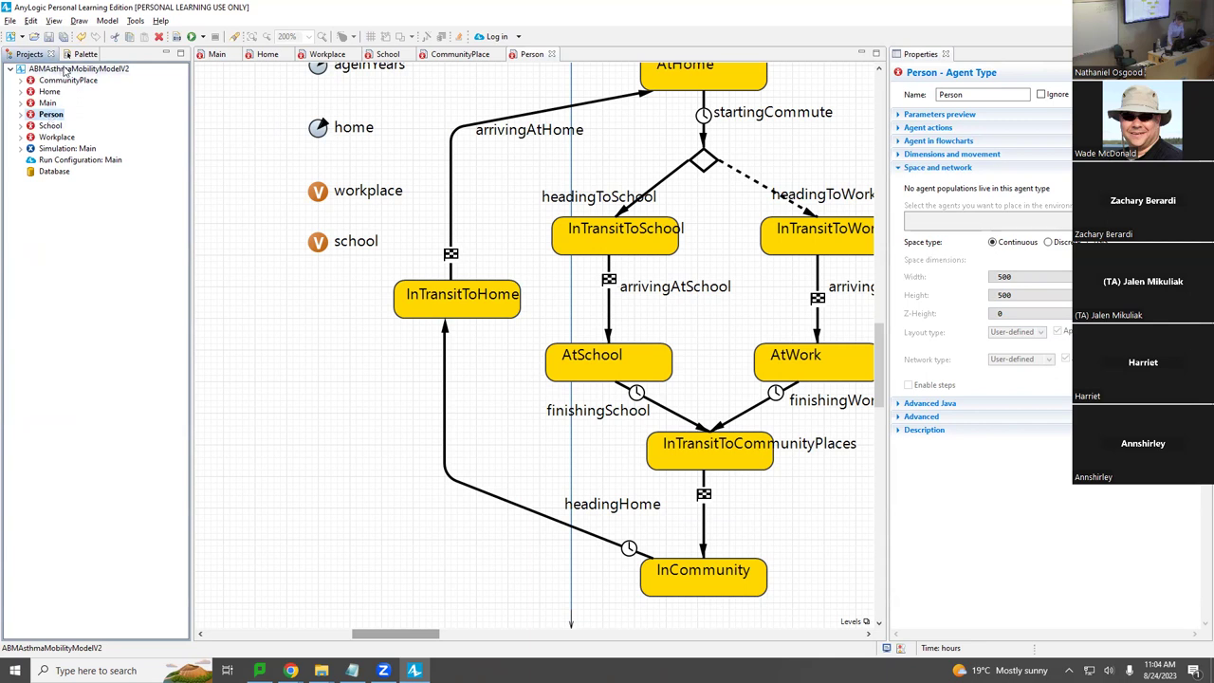
click(65, 69)
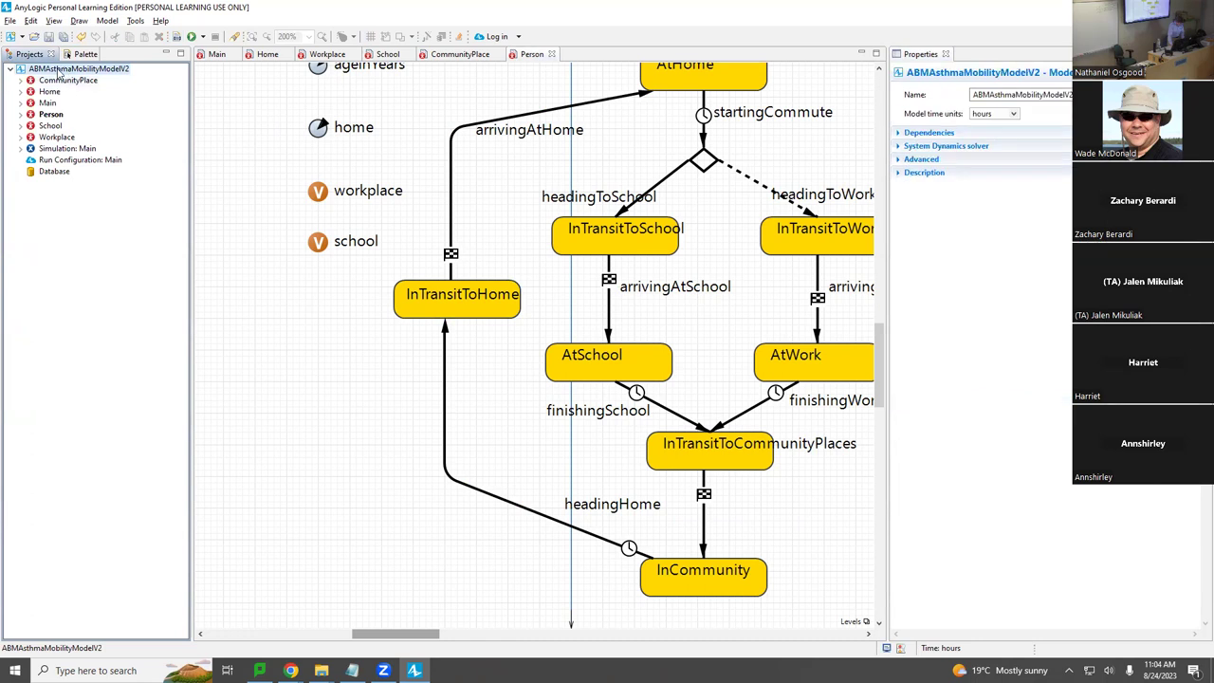
Step: Set the initial speed of the population agents in Main to 0.5, save and build the model
click(212, 55)
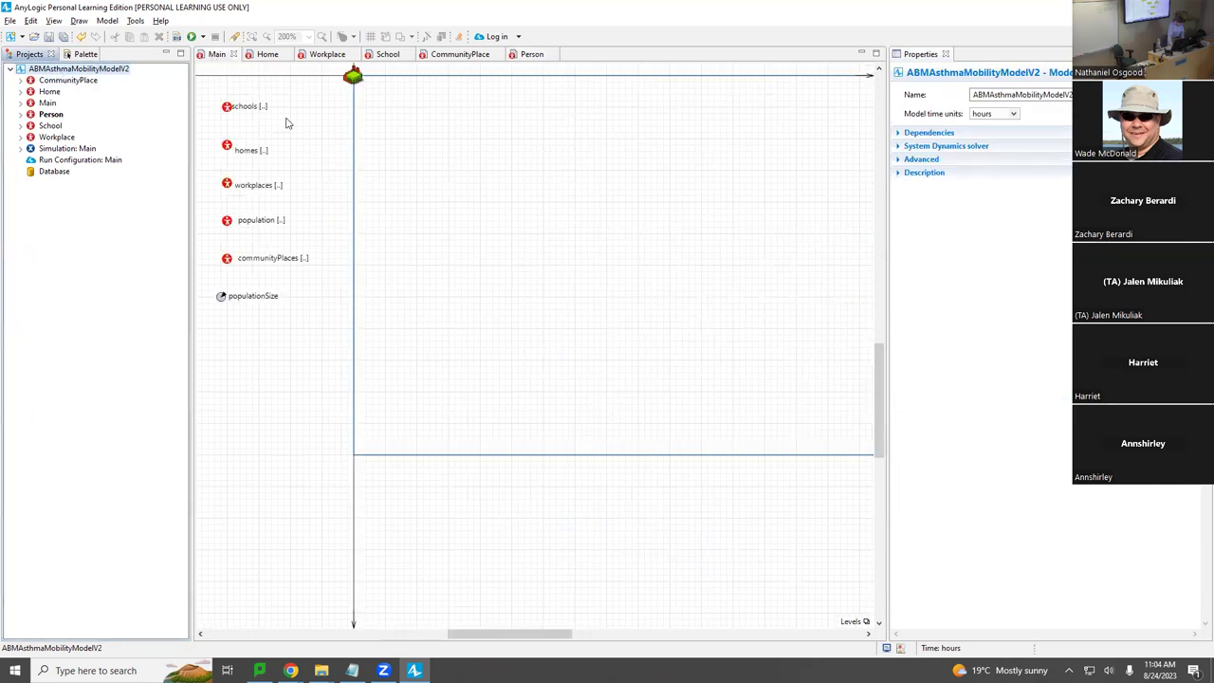
click(231, 158)
click(228, 222)
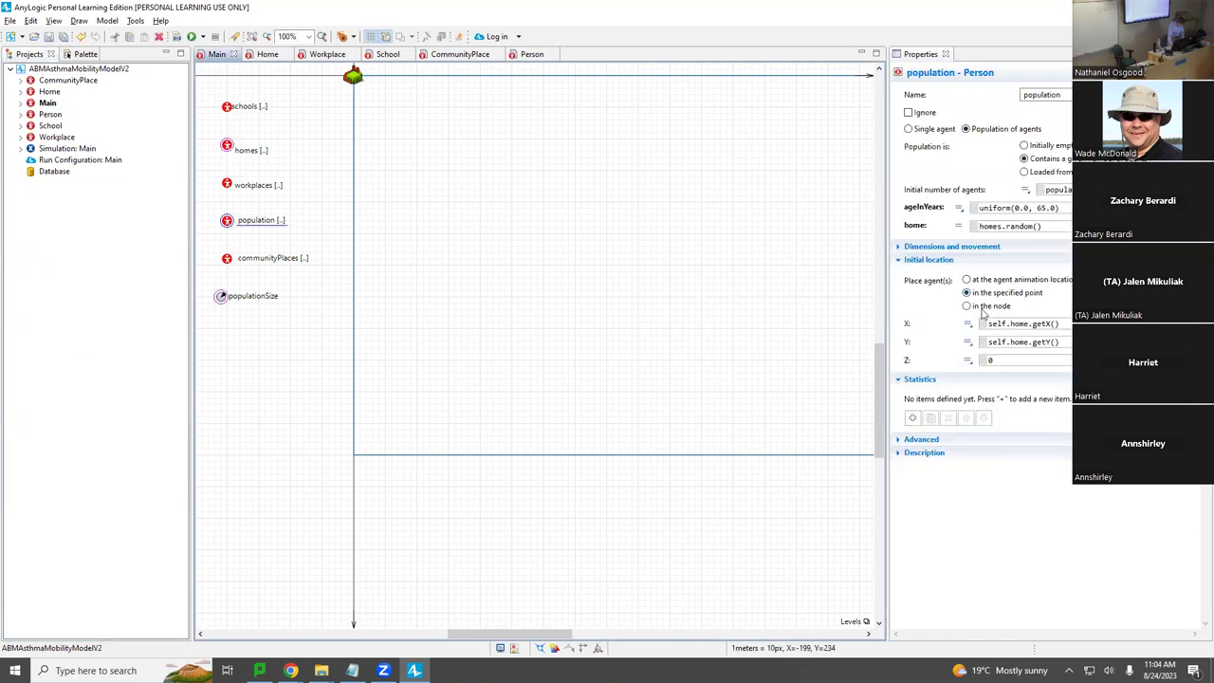
click(900, 249)
double_click(983, 268)
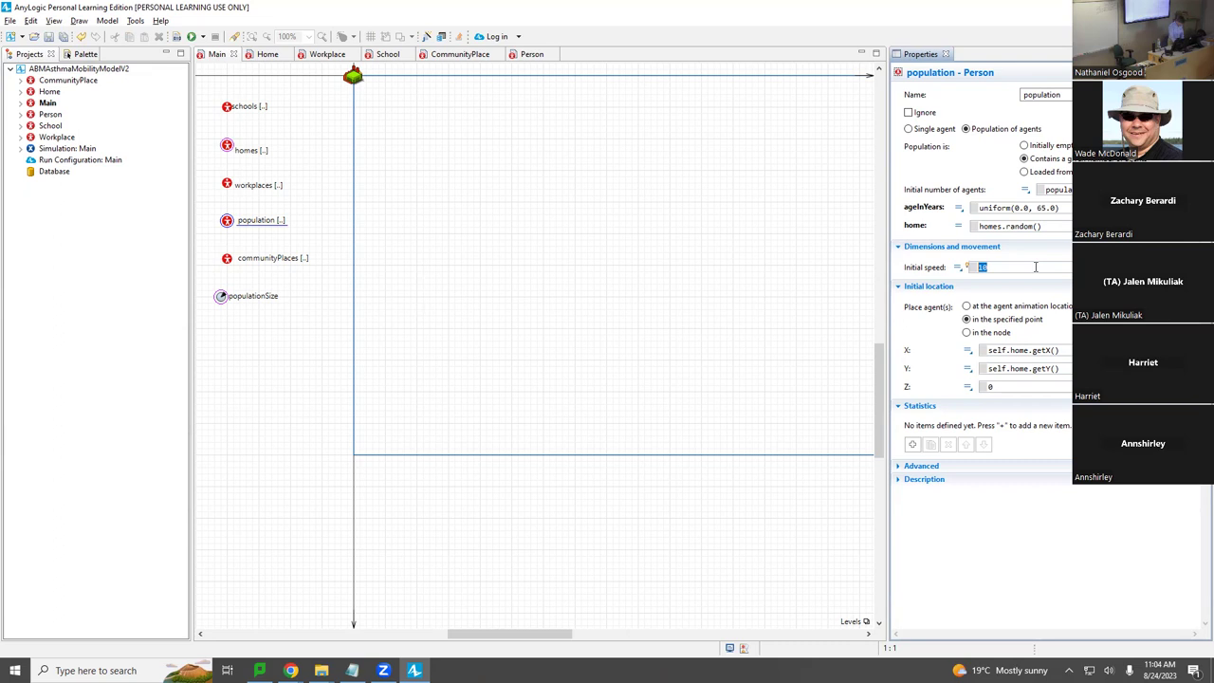
text(0)
key(ctrl+s)
key(ctrl+s)
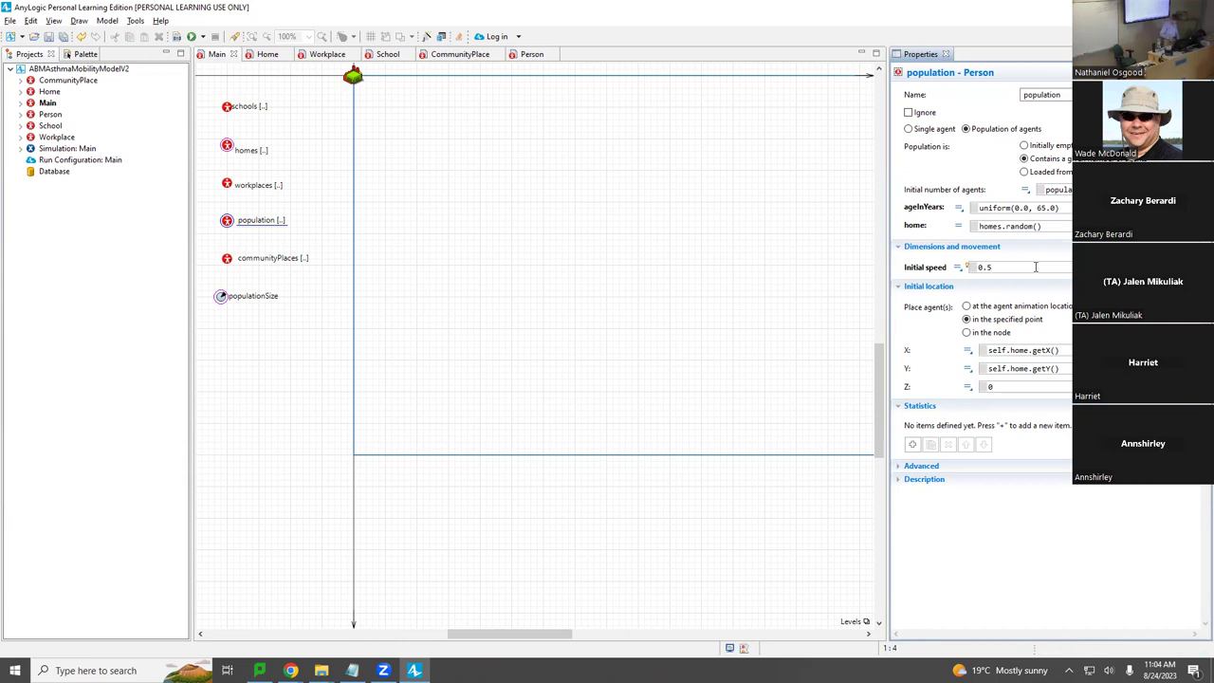
click(176, 37)
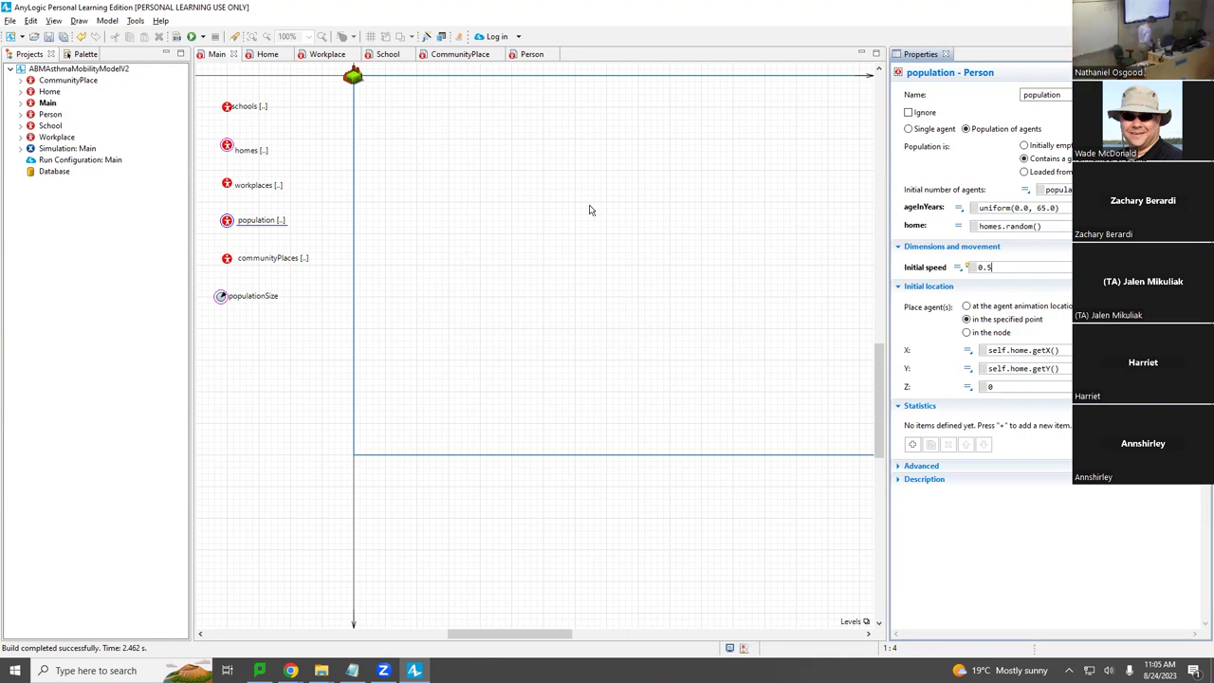
key(alt+Tab)
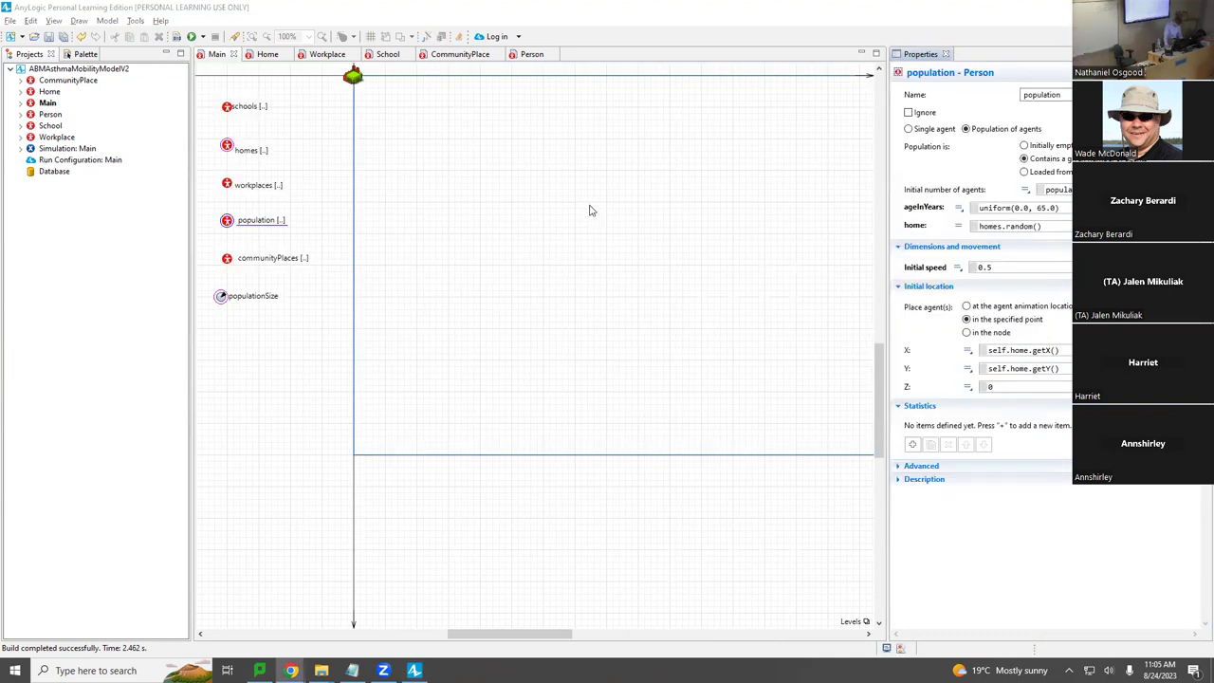
key(alt+Tab)
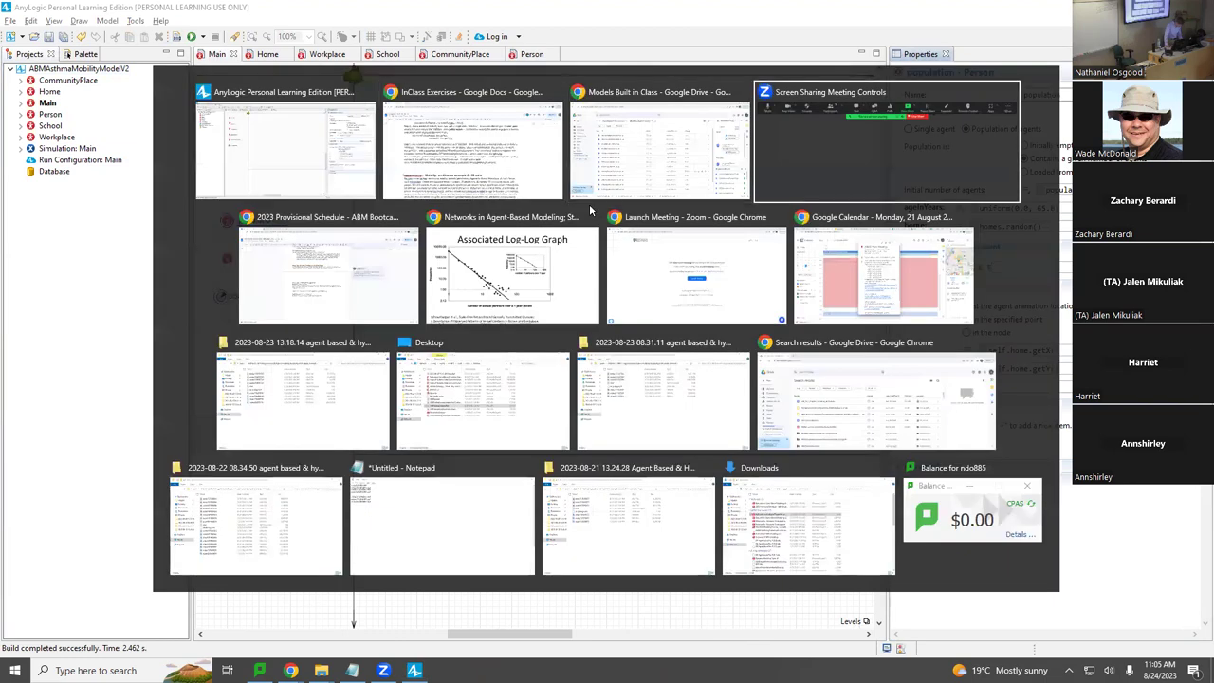
key(Escape)
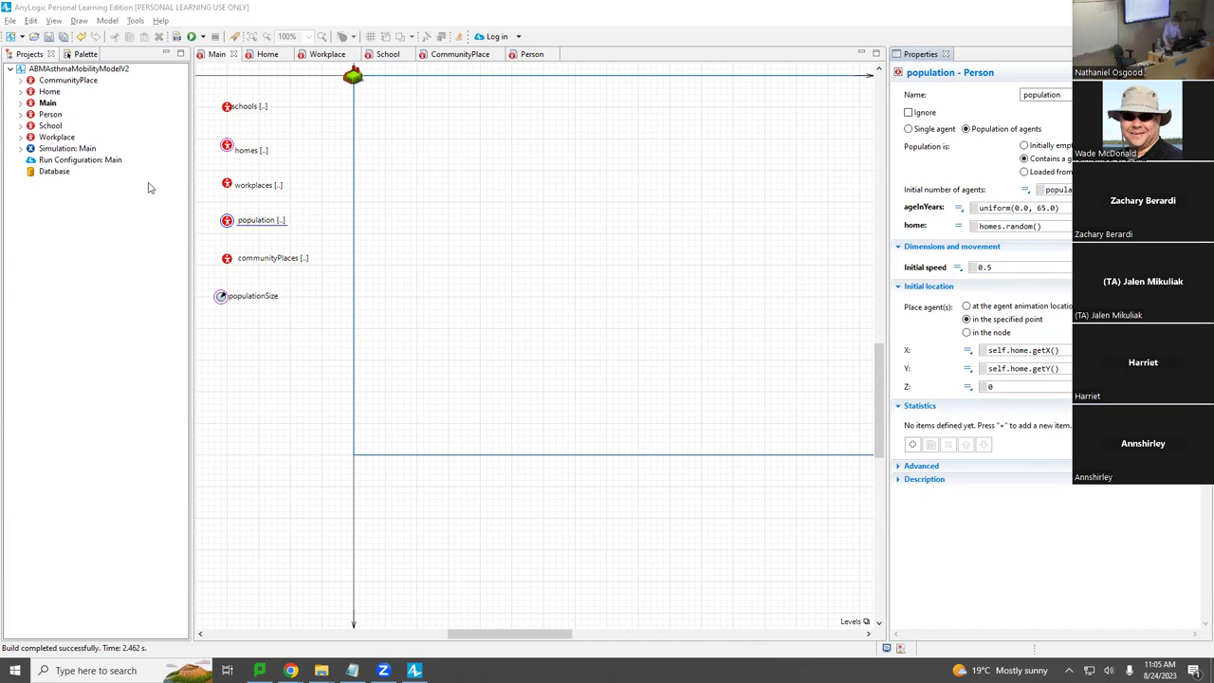
Step: Review the model time units and the timeouts of Person's startingCommute, finishingWork, finishingSchool and headingHome transitions
click(90, 69)
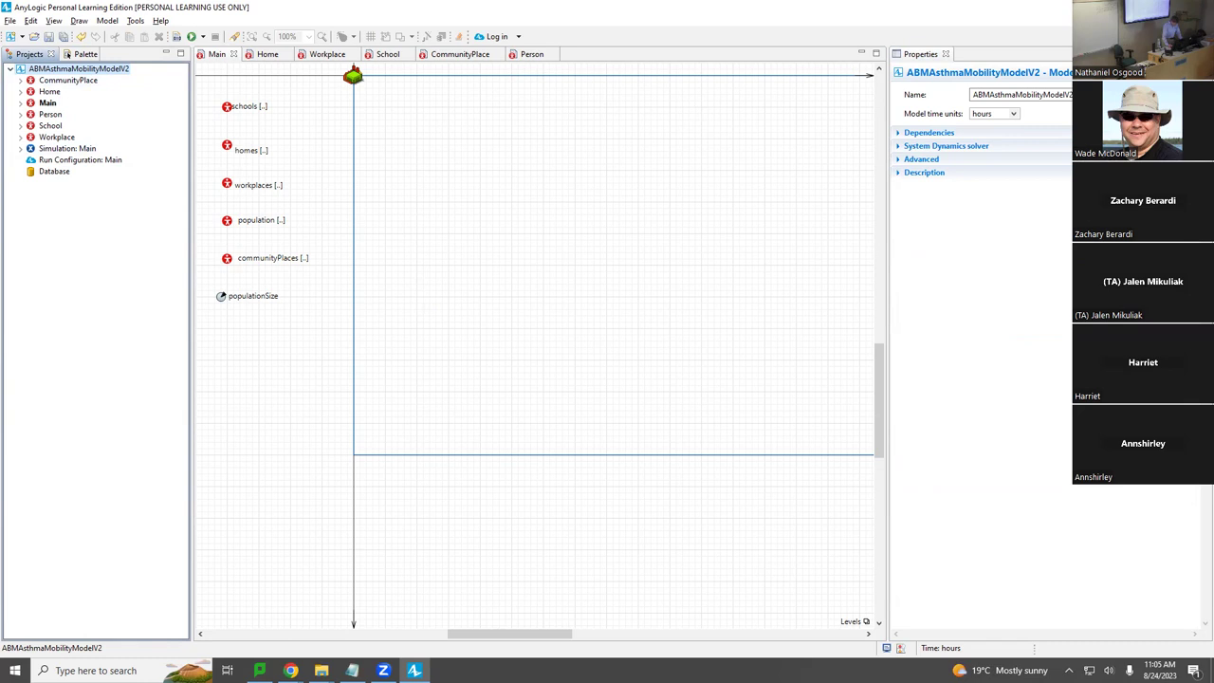
double_click(52, 115)
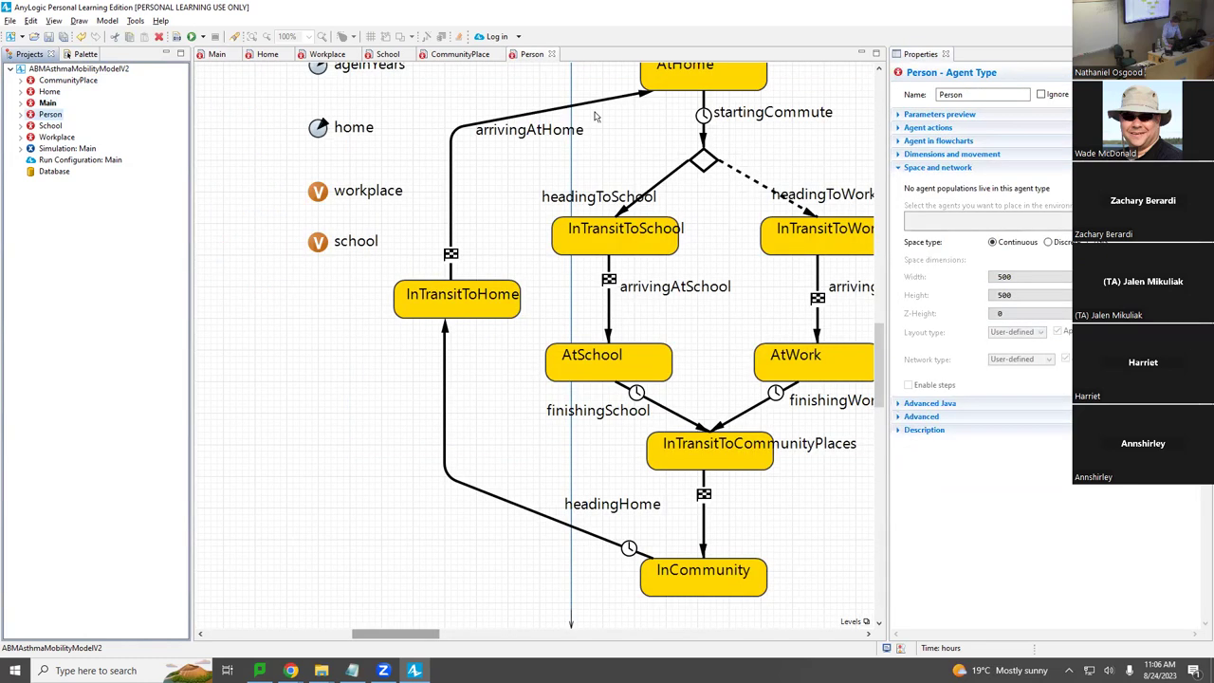
click(787, 393)
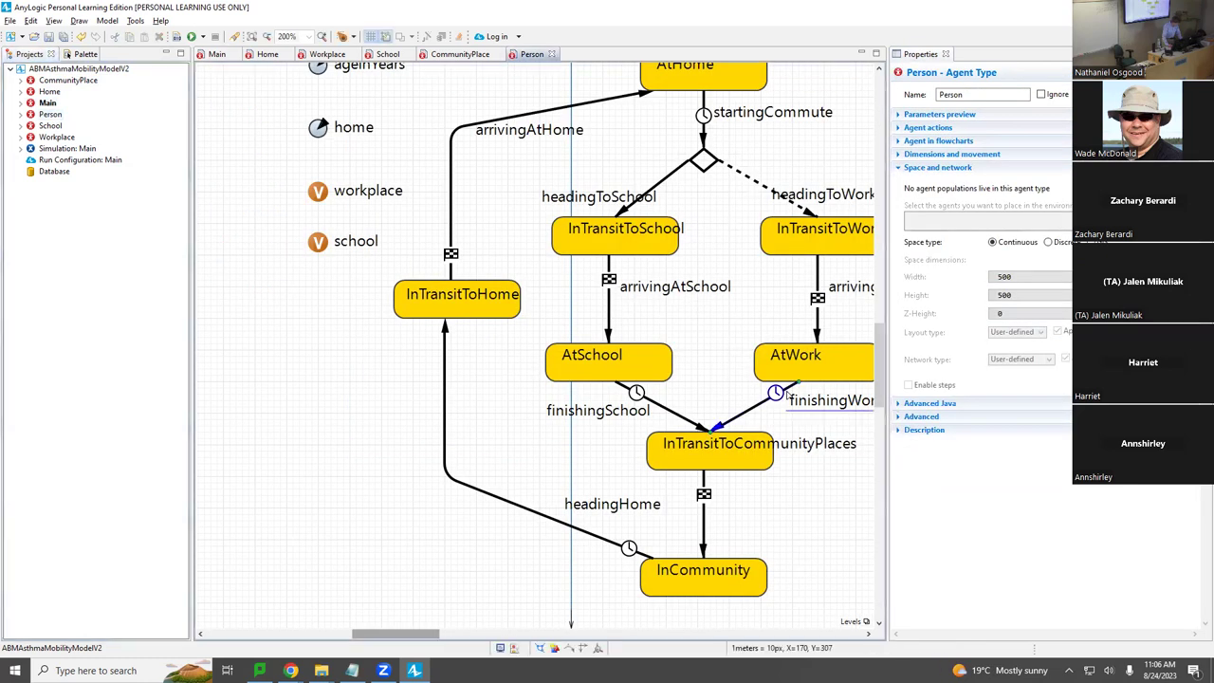
click(703, 115)
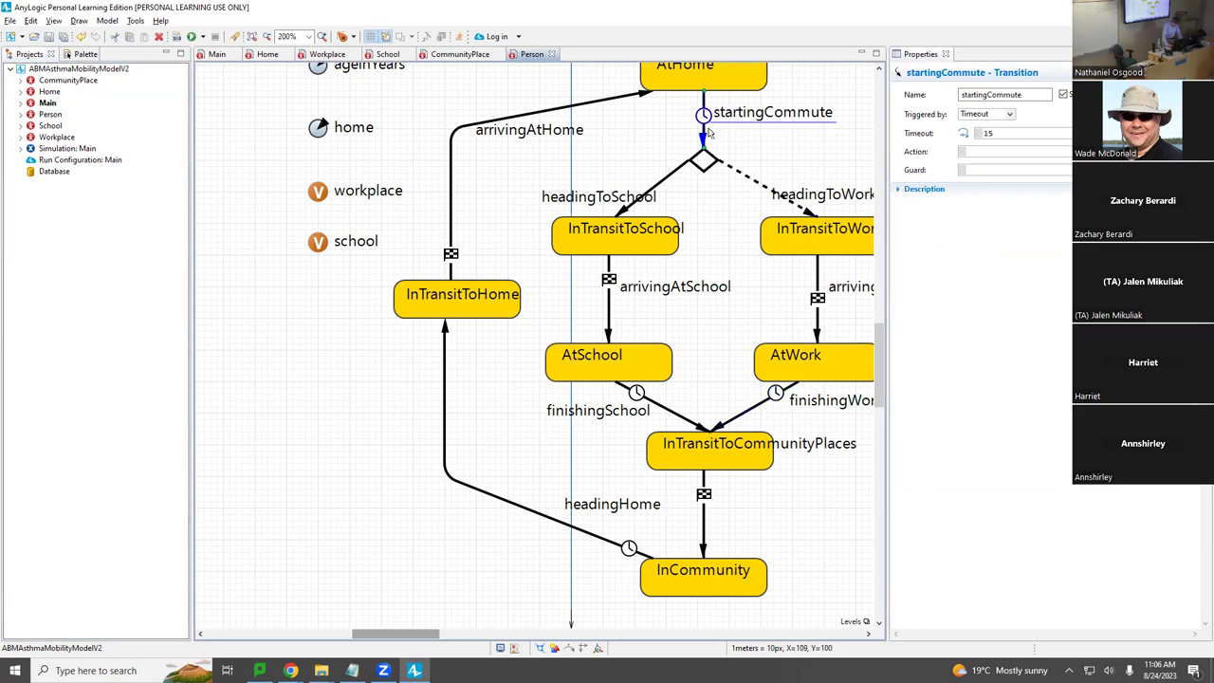
click(791, 386)
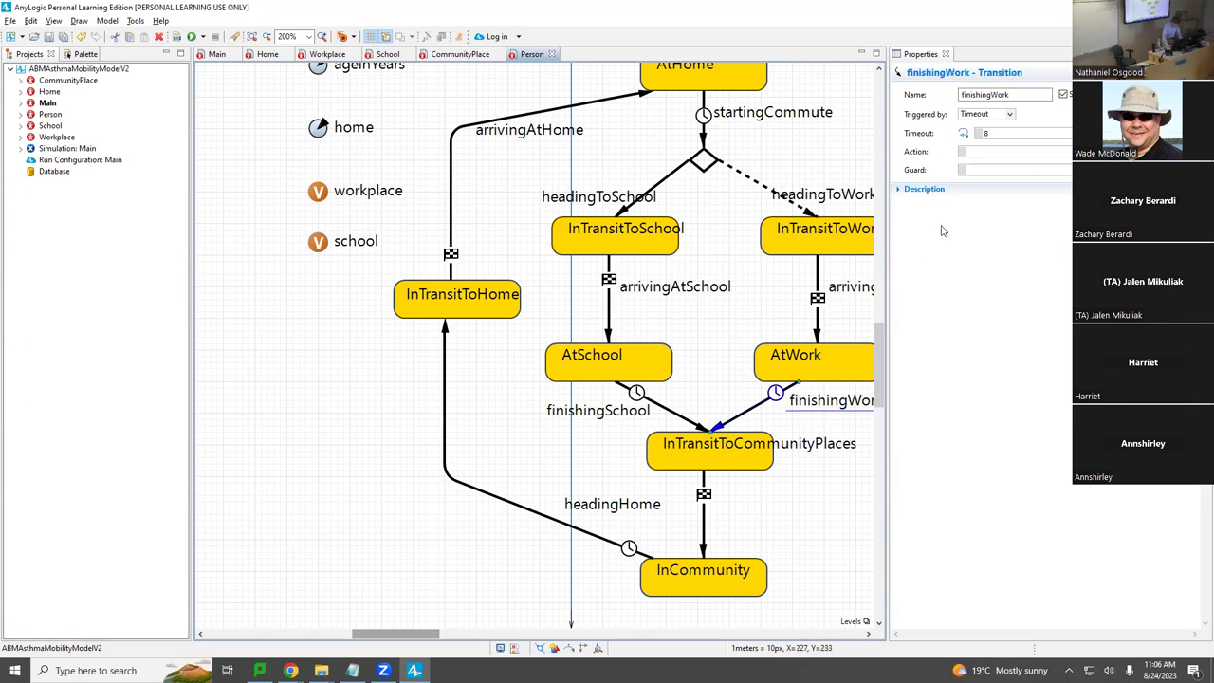
click(641, 402)
click(645, 402)
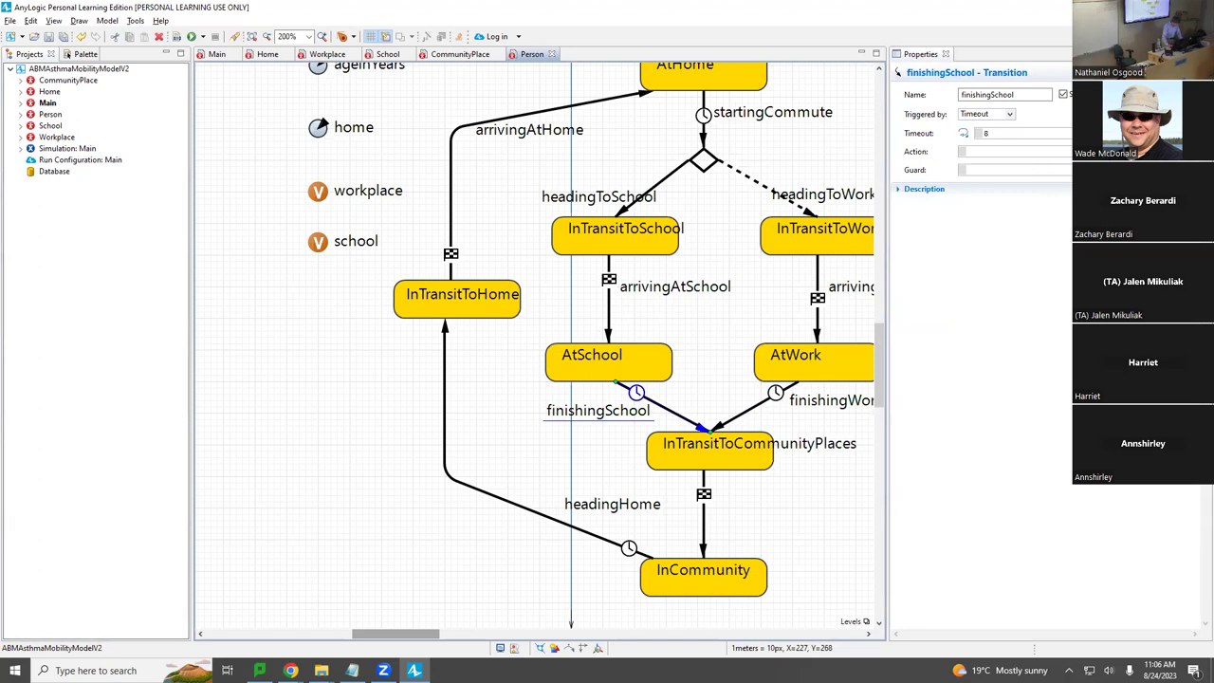
click(560, 524)
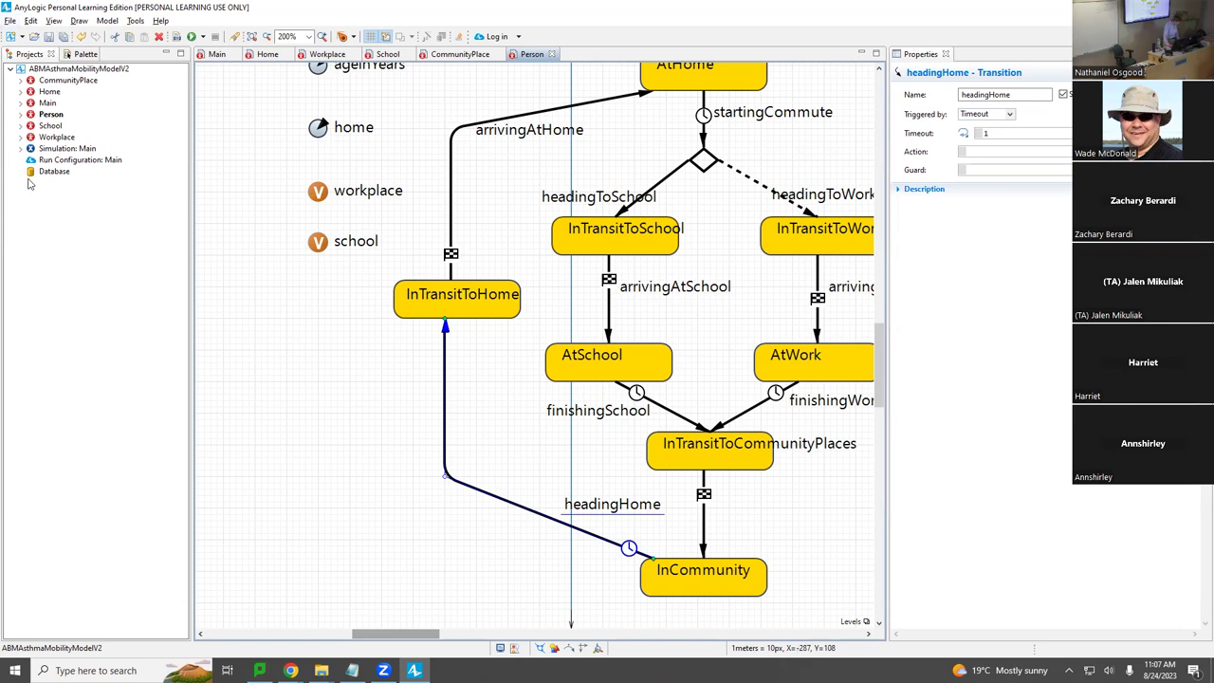
click(571, 406)
click(785, 393)
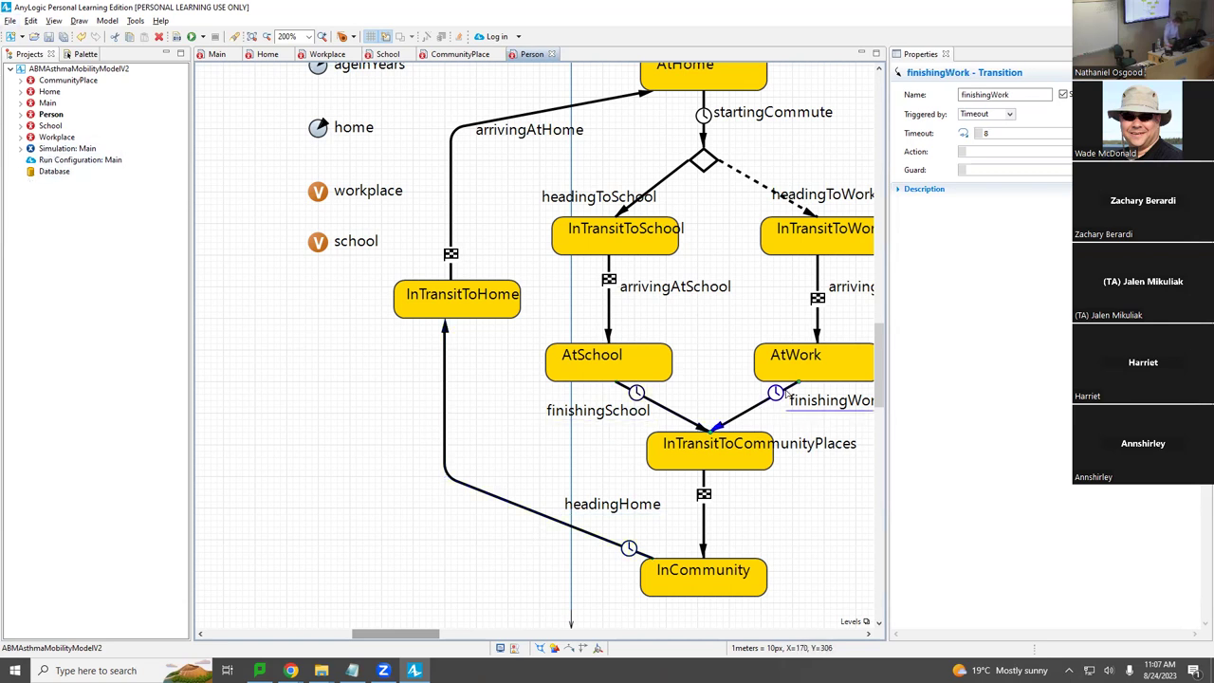
Step: Examine the rates of the triggeredBout and recoveryFromBout transitions in Person's asthma statechart
scroll(653, 266, up, 3)
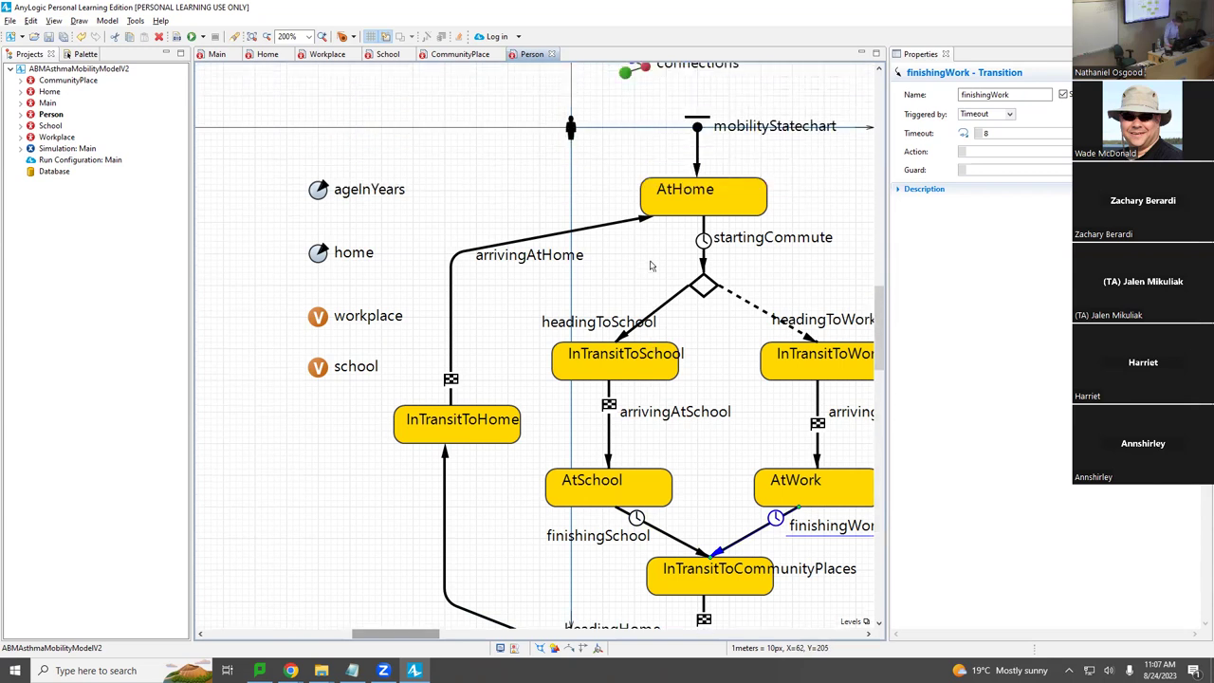
scroll(569, 251, down, 4)
scroll(562, 253, up, 6)
scroll(576, 614, down, 4)
scroll(575, 613, right, 3)
scroll(576, 614, right, 5)
click(471, 419)
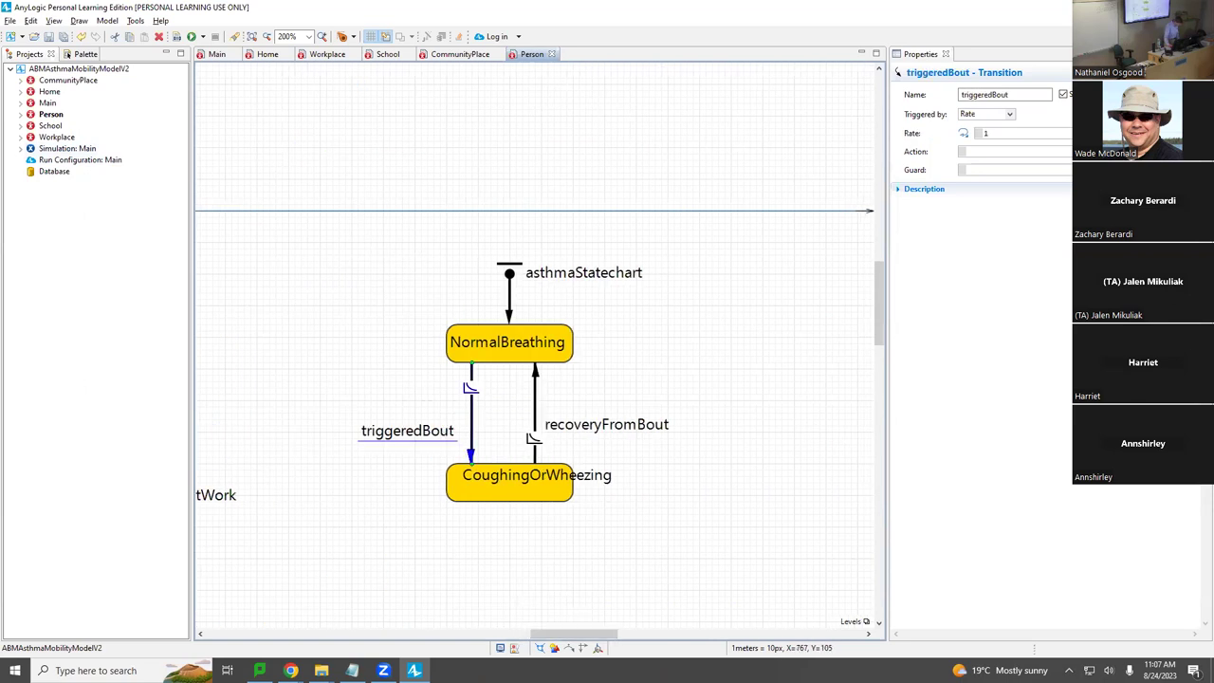
click(535, 376)
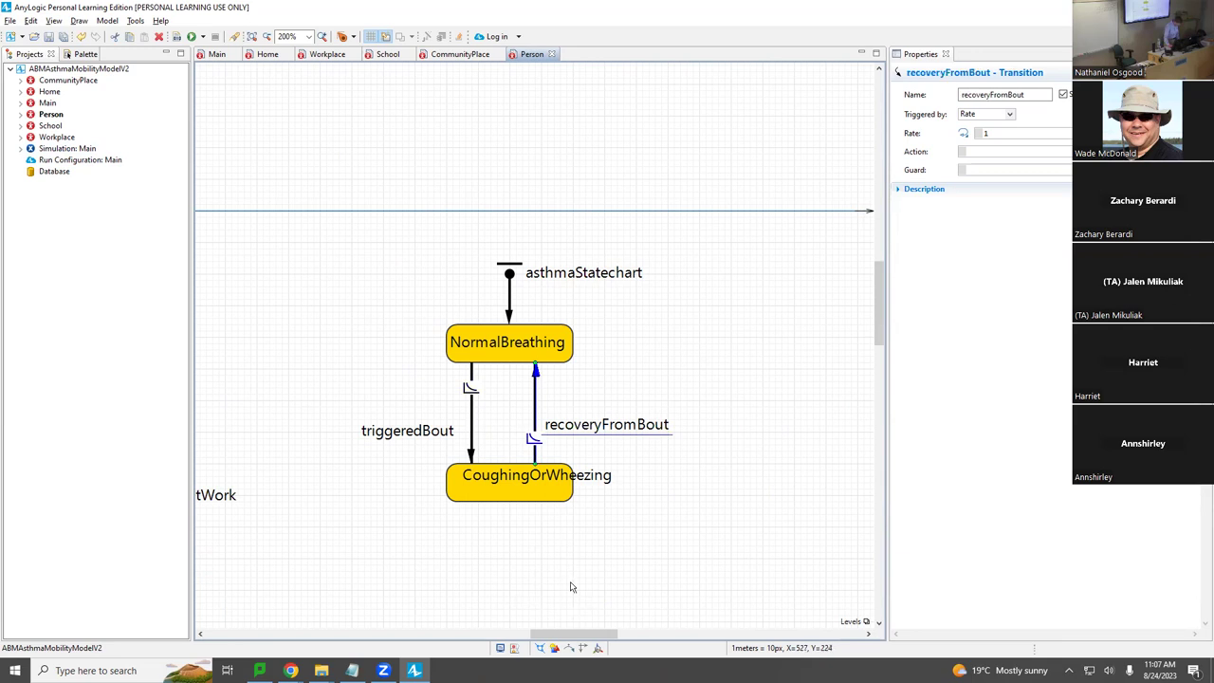
Step: Return to Person's mobility statechart and run the Simulation: Main experiment
drag(548, 636, 413, 633)
scroll(429, 593, down, 3)
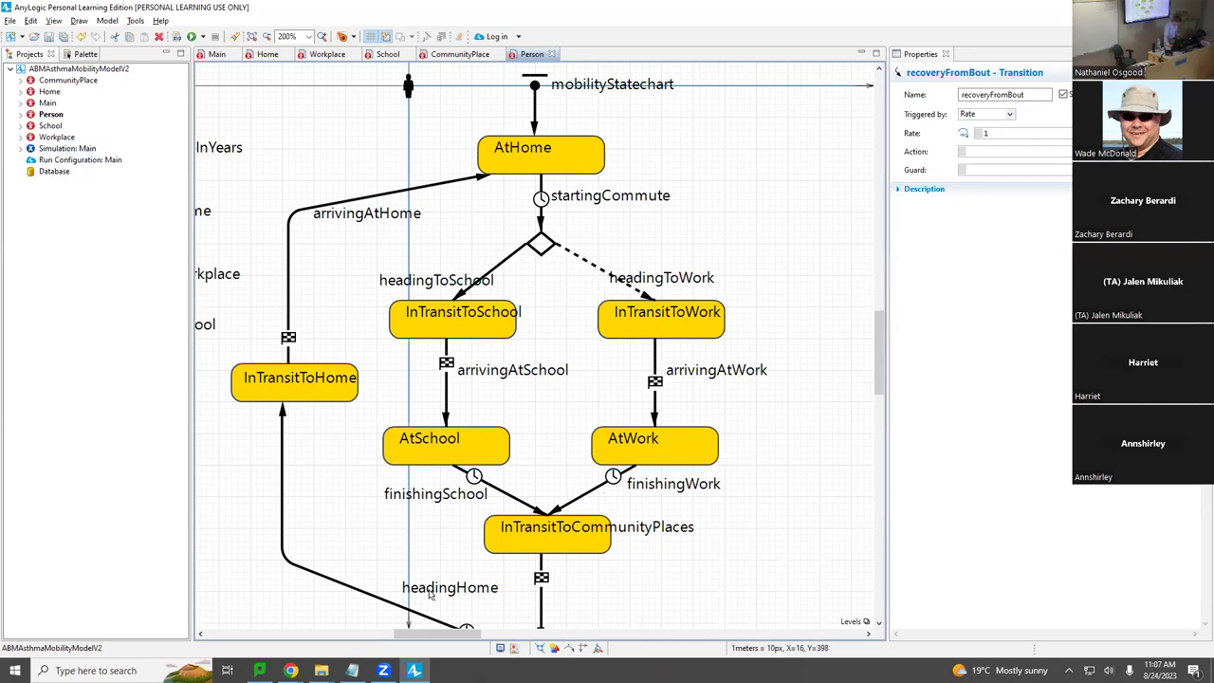
scroll(430, 593, down, 1)
scroll(428, 594, down, 1)
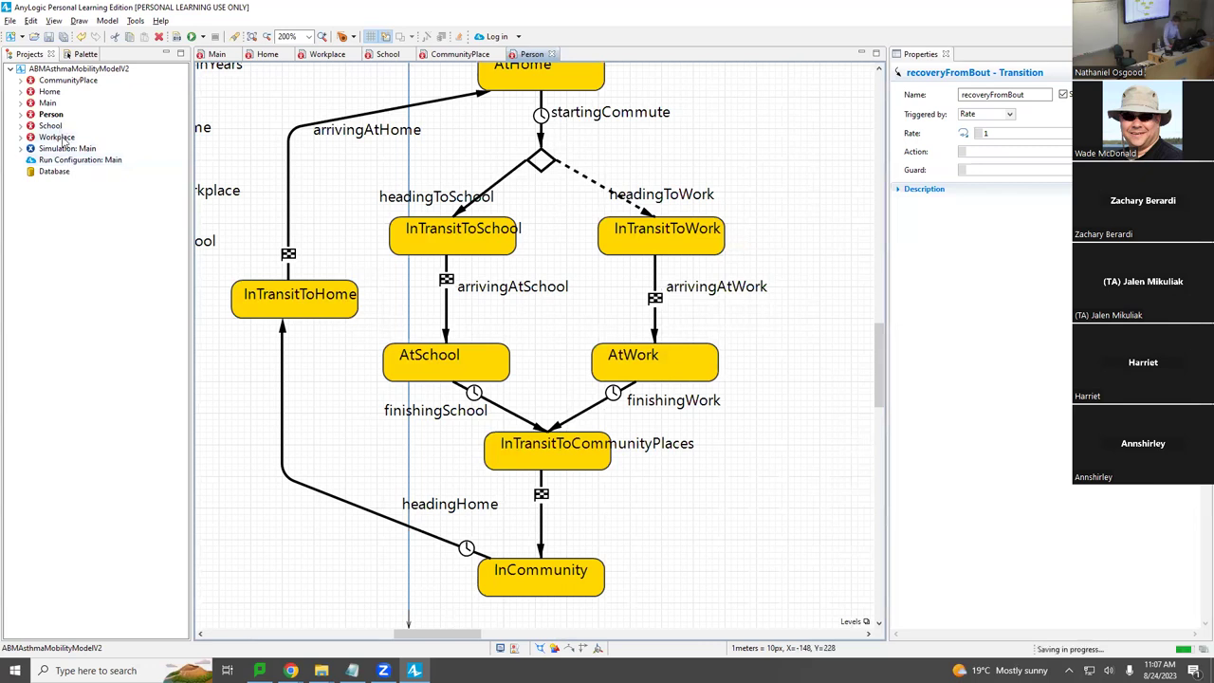
right_click(68, 149)
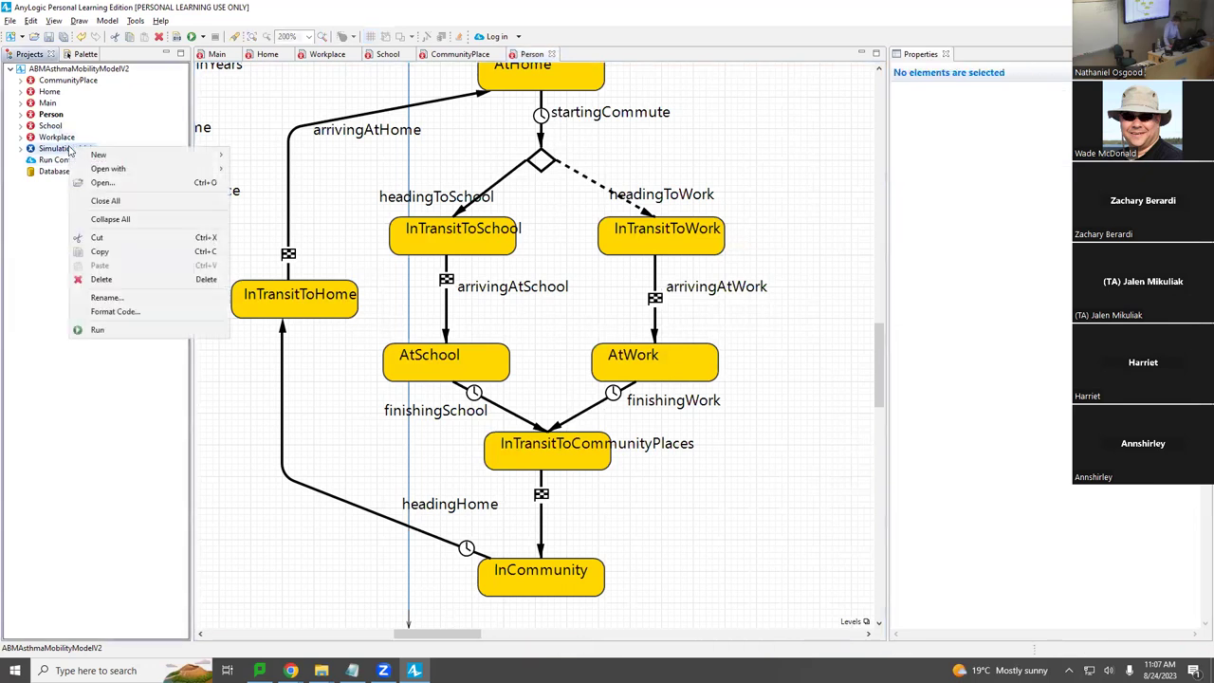
click(128, 332)
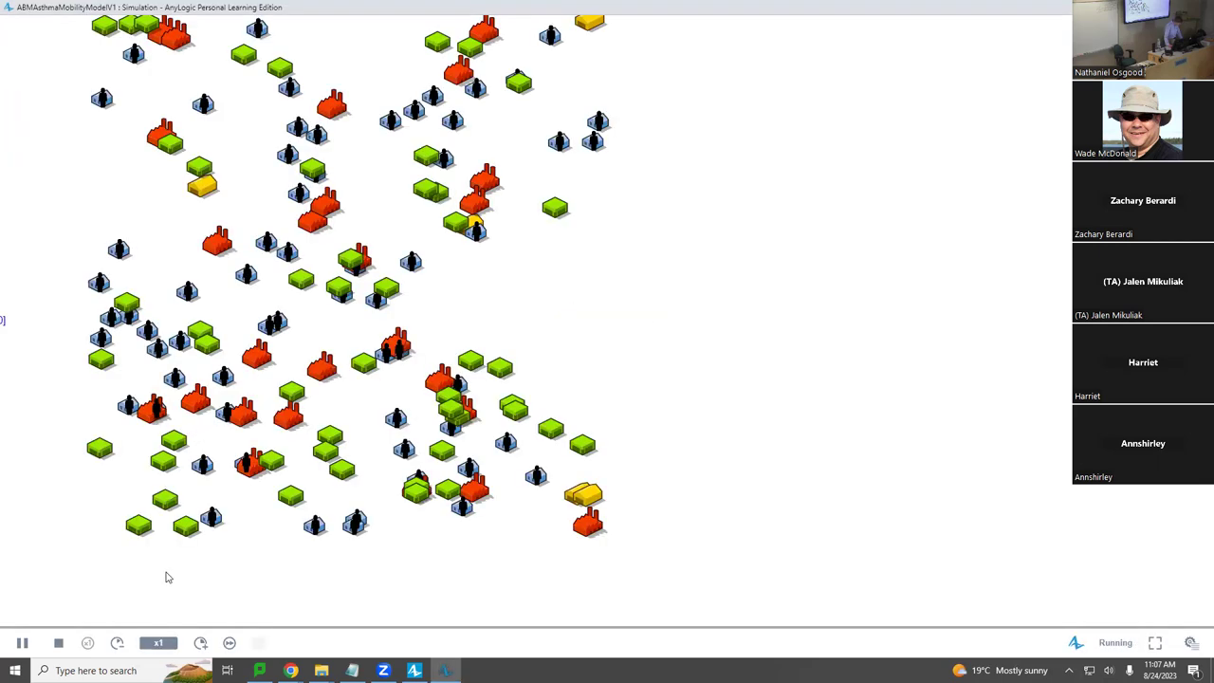
Step: Observe the agents' movement with the developer panel shown, slow the execution to x1/10, and close the simulation
click(1191, 642)
drag(450, 265, 645, 281)
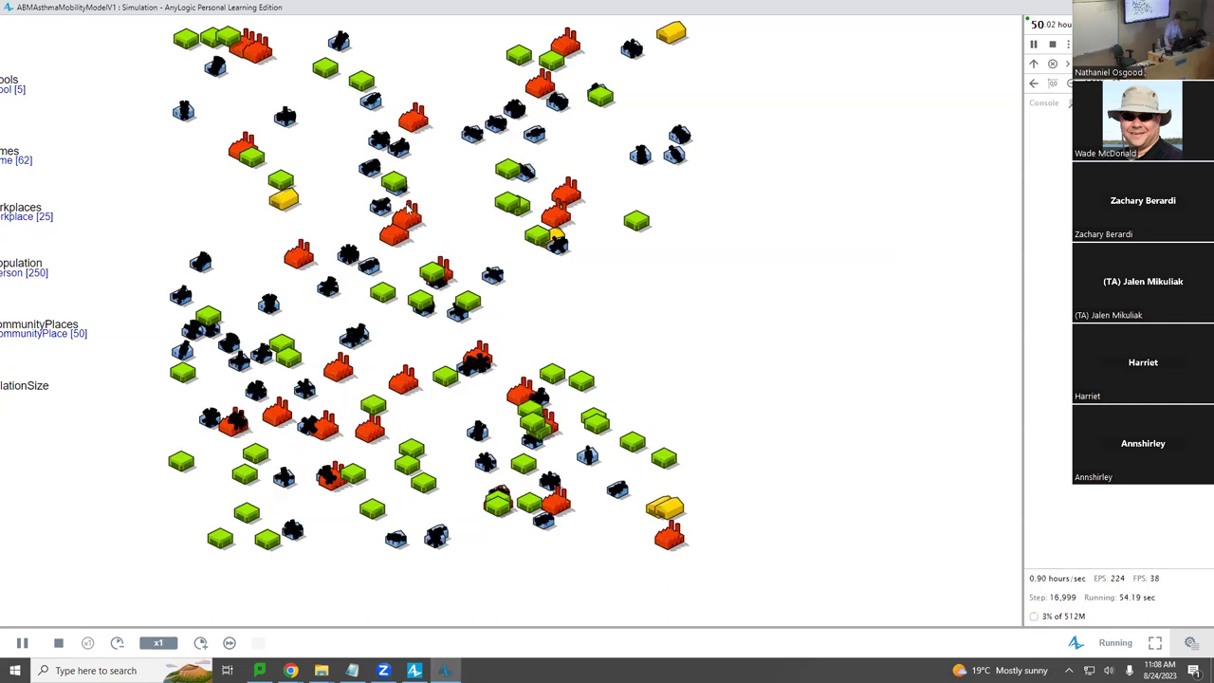
click(118, 643)
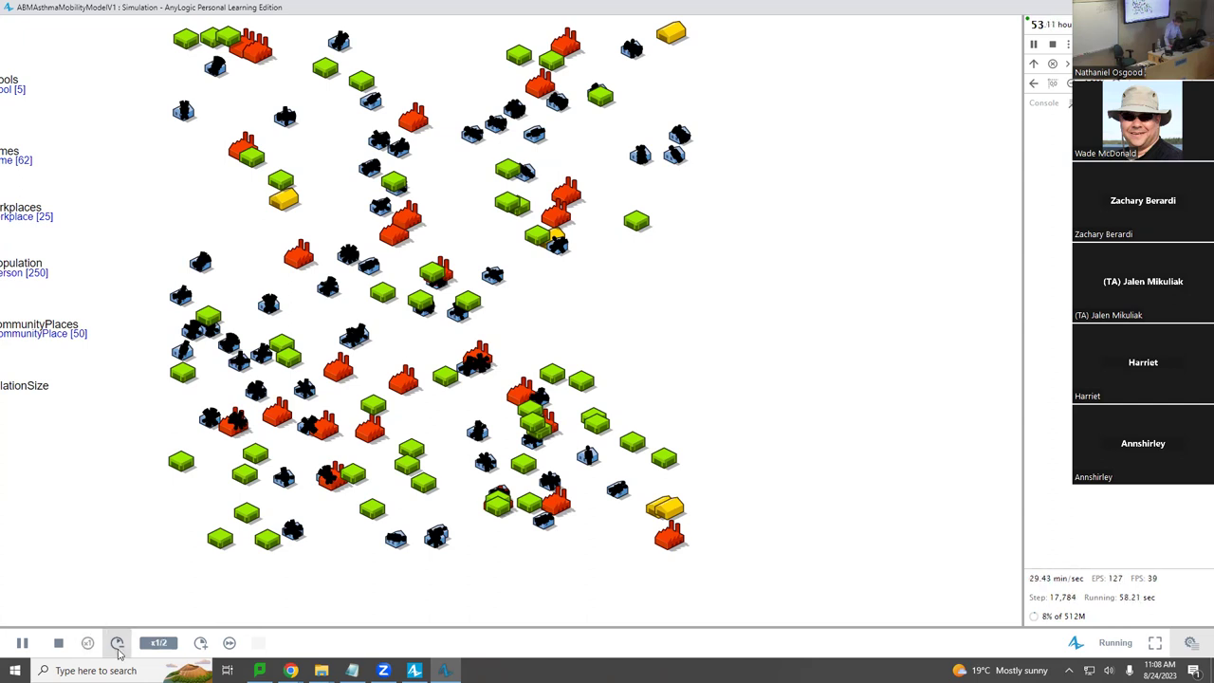
click(118, 643)
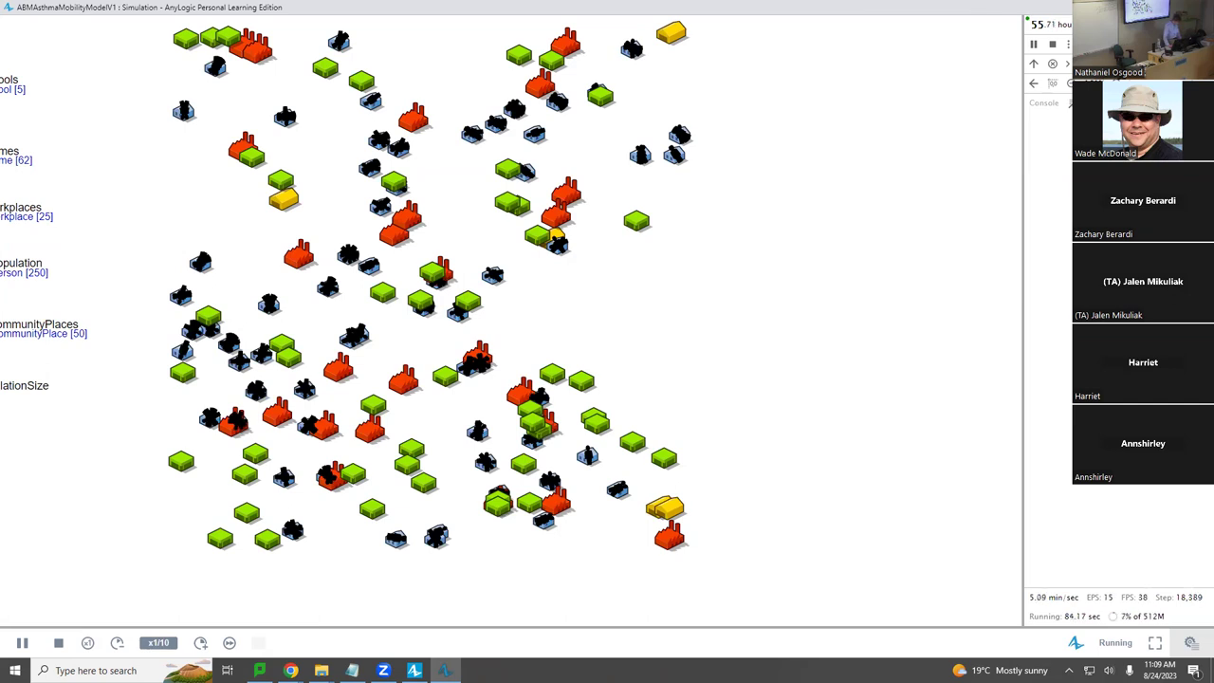
key(alt+F4)
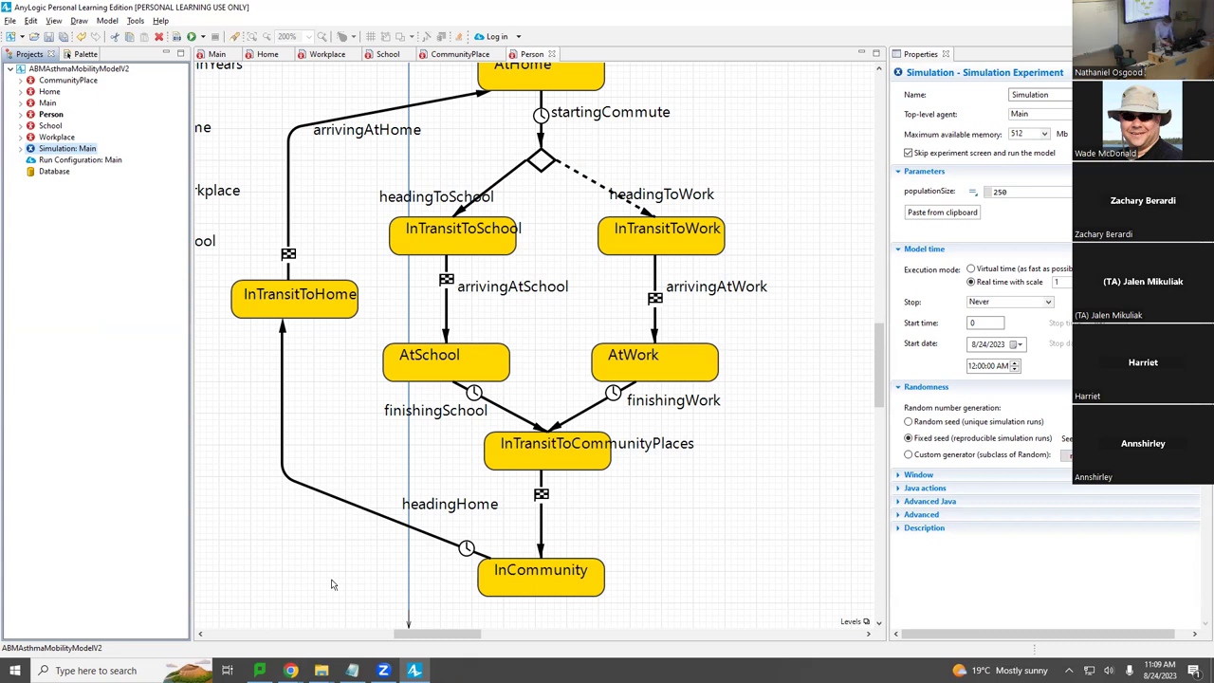
click(425, 634)
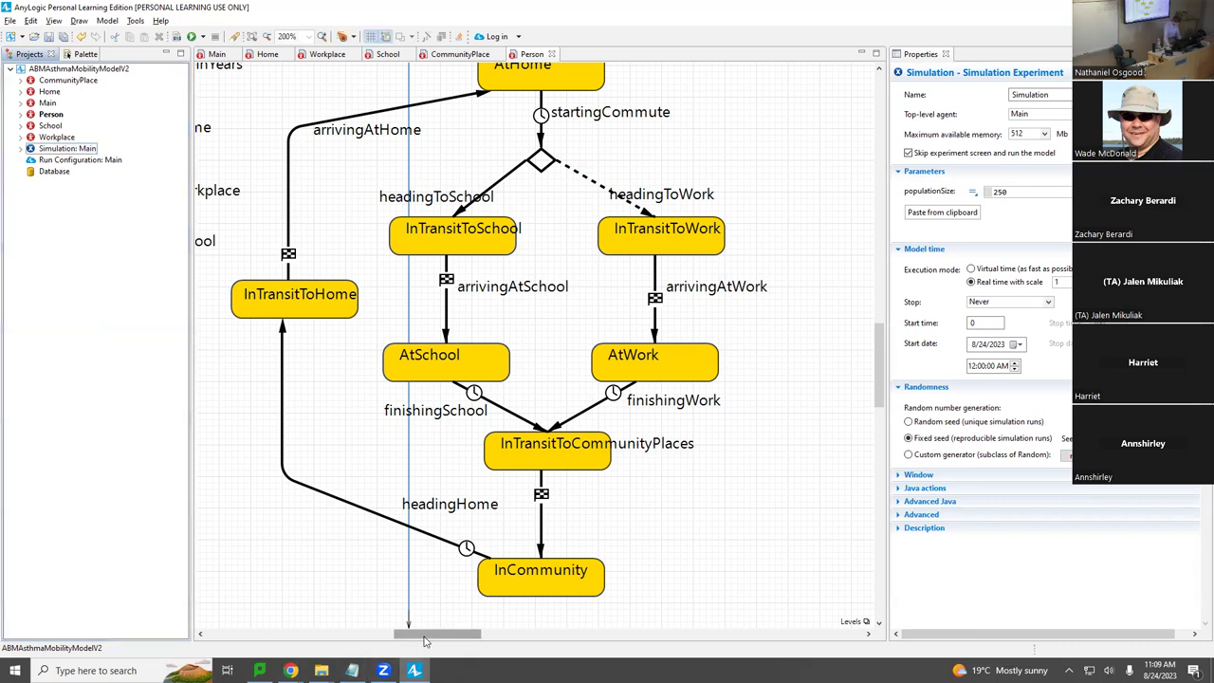
Step: Save the asthma mobility model under the new name ABMAsthmaMobilityModelV3
click(504, 633)
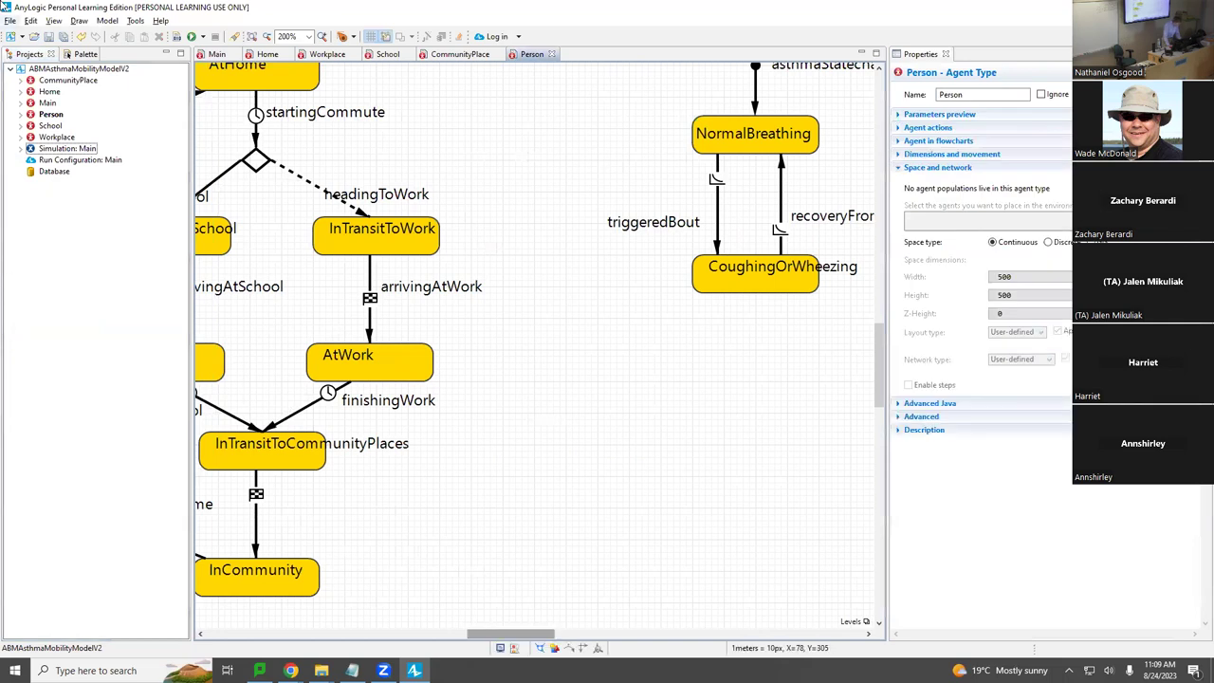
click(10, 20)
click(74, 99)
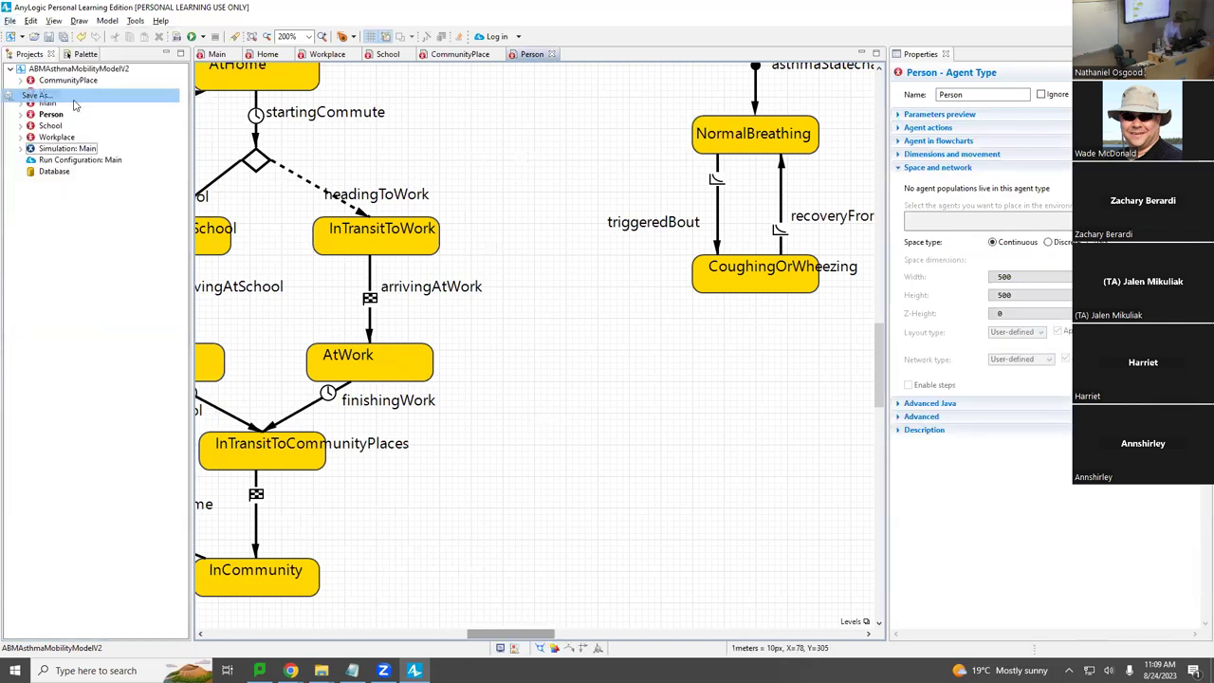
key(Return)
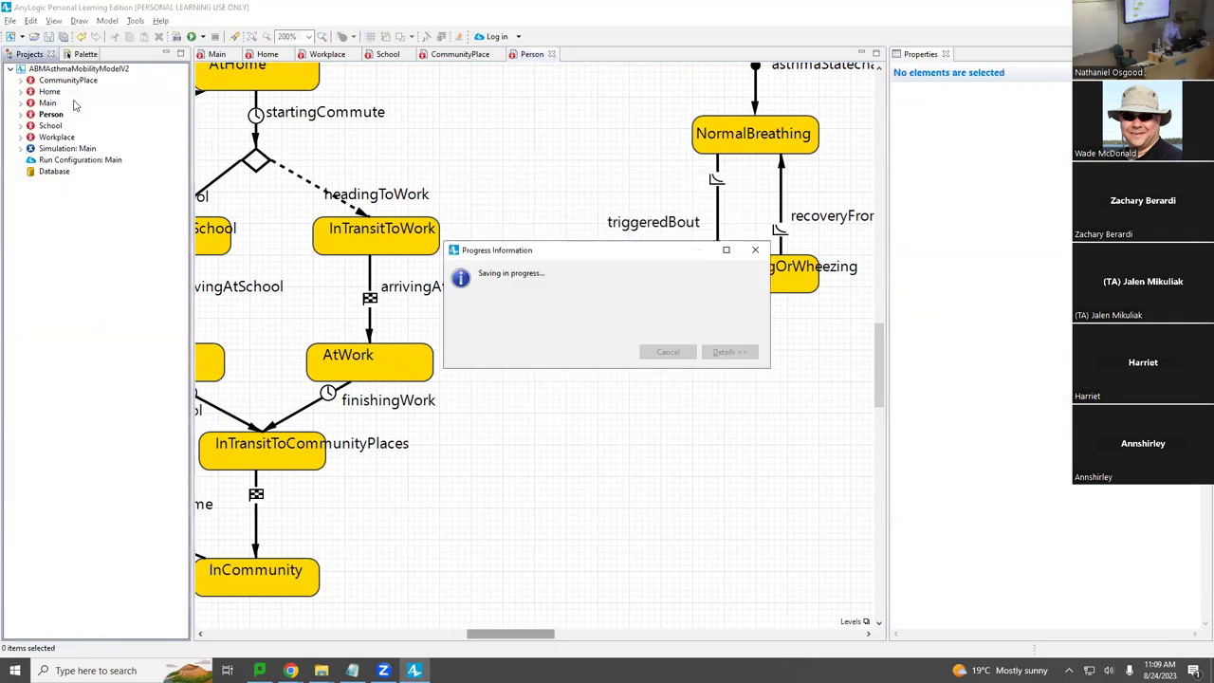
Step: Switch to the Models Built in Class folder in Google Drive and upload ABMAsthmaMobilityModelV3.alp from its Models subfolder
key(alt+Tab)
key(alt+Tab)
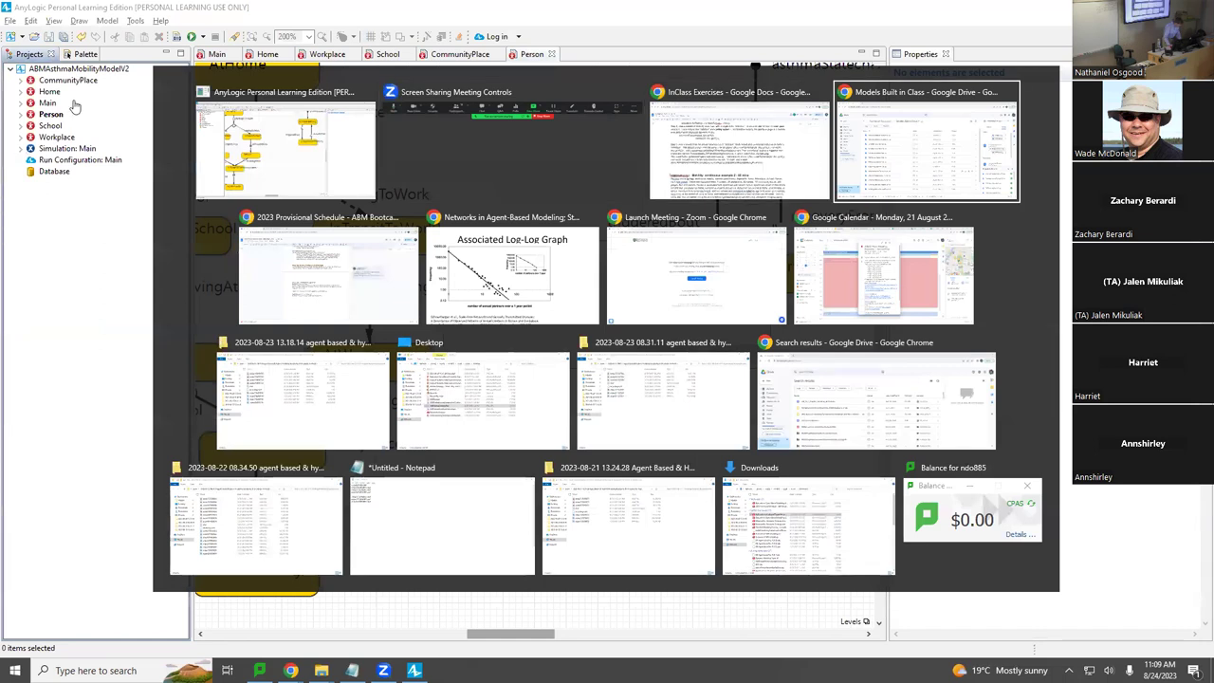
scroll(616, 588, down, 1)
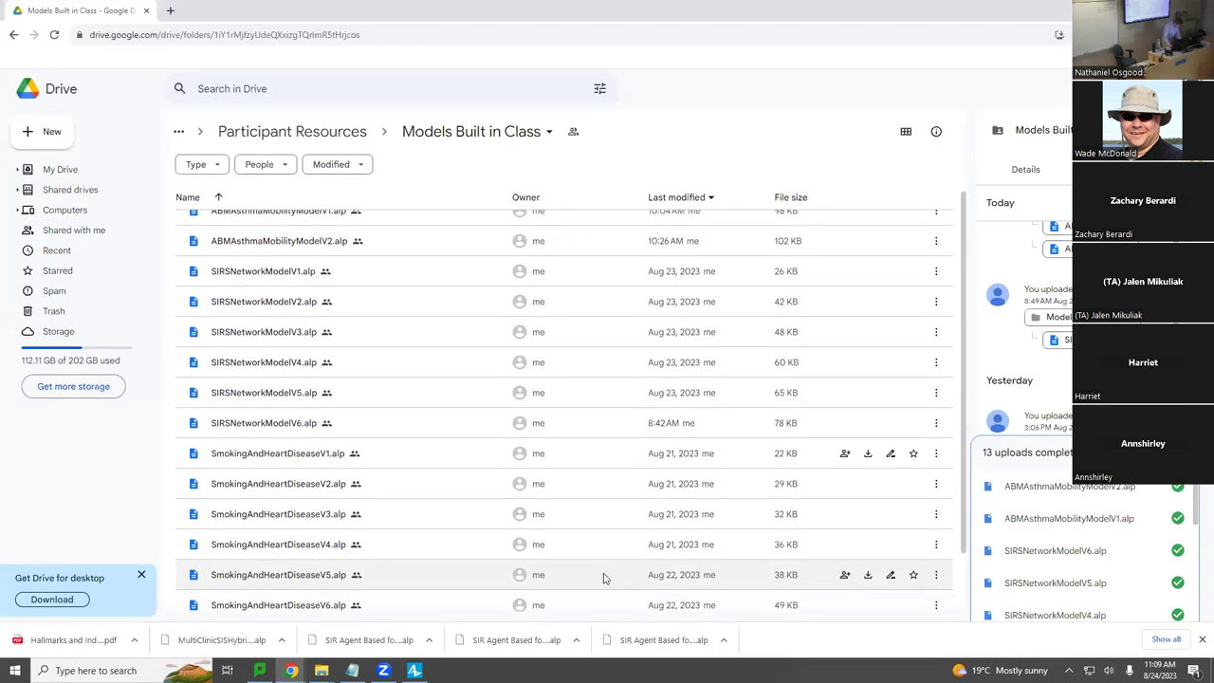
click(64, 140)
click(70, 161)
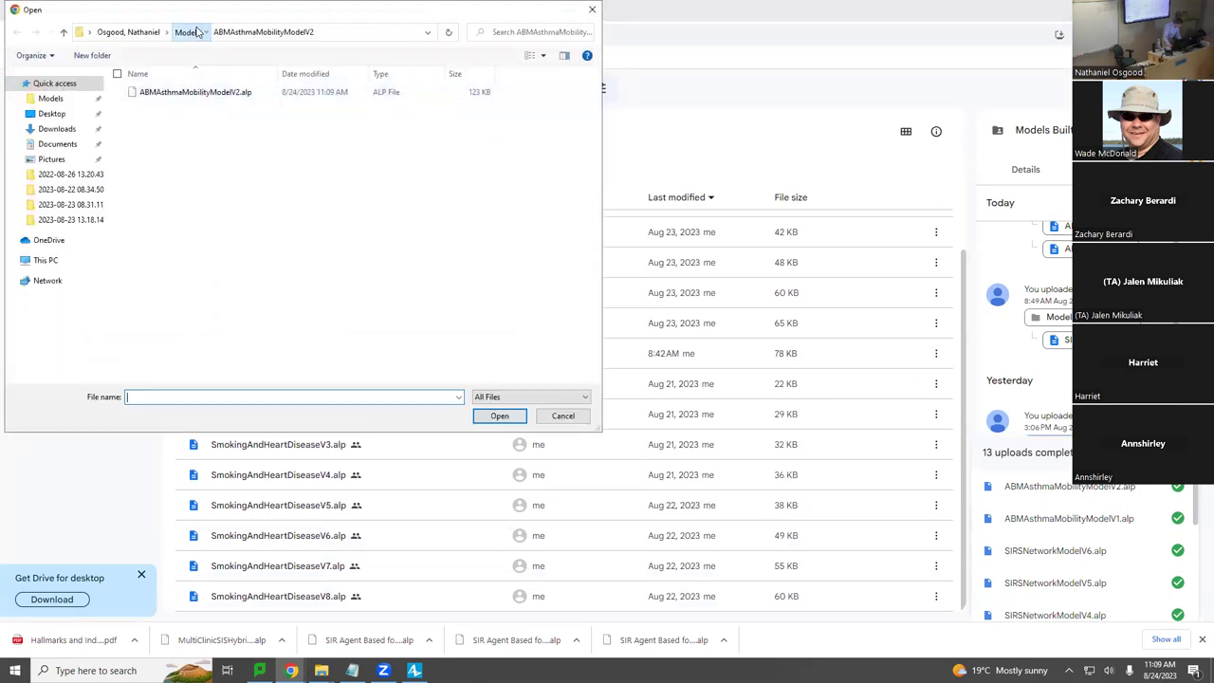
click(190, 32)
double_click(164, 98)
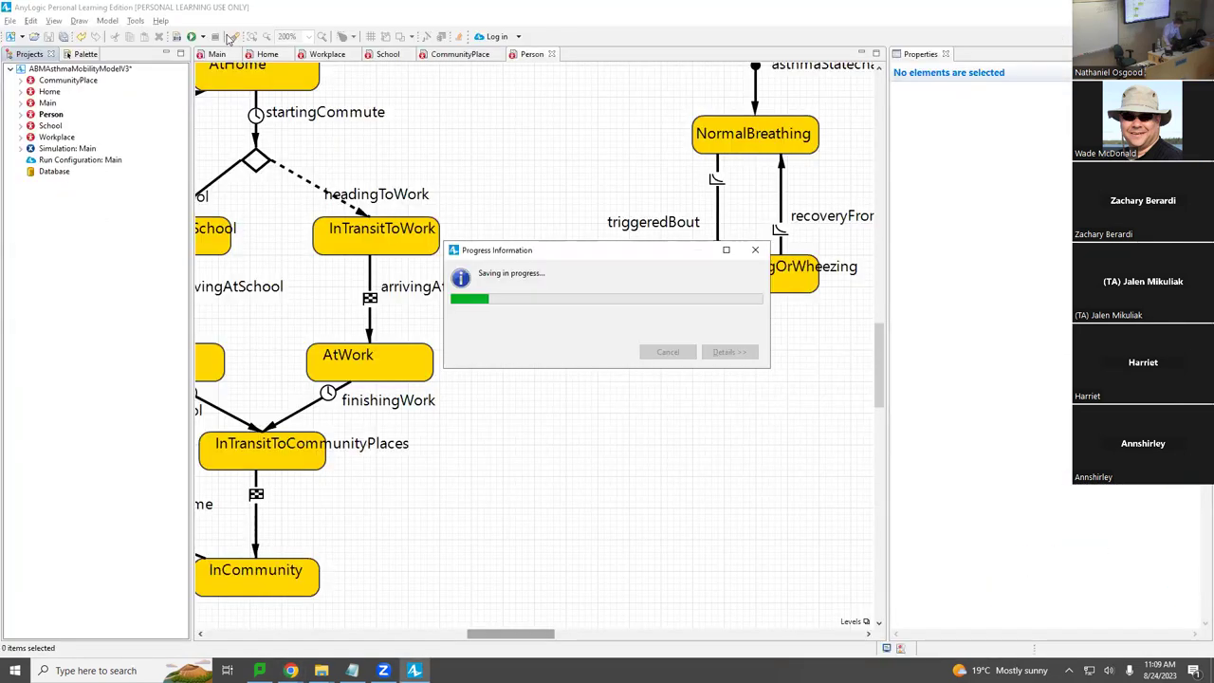
double_click(218, 91)
right_click(224, 90)
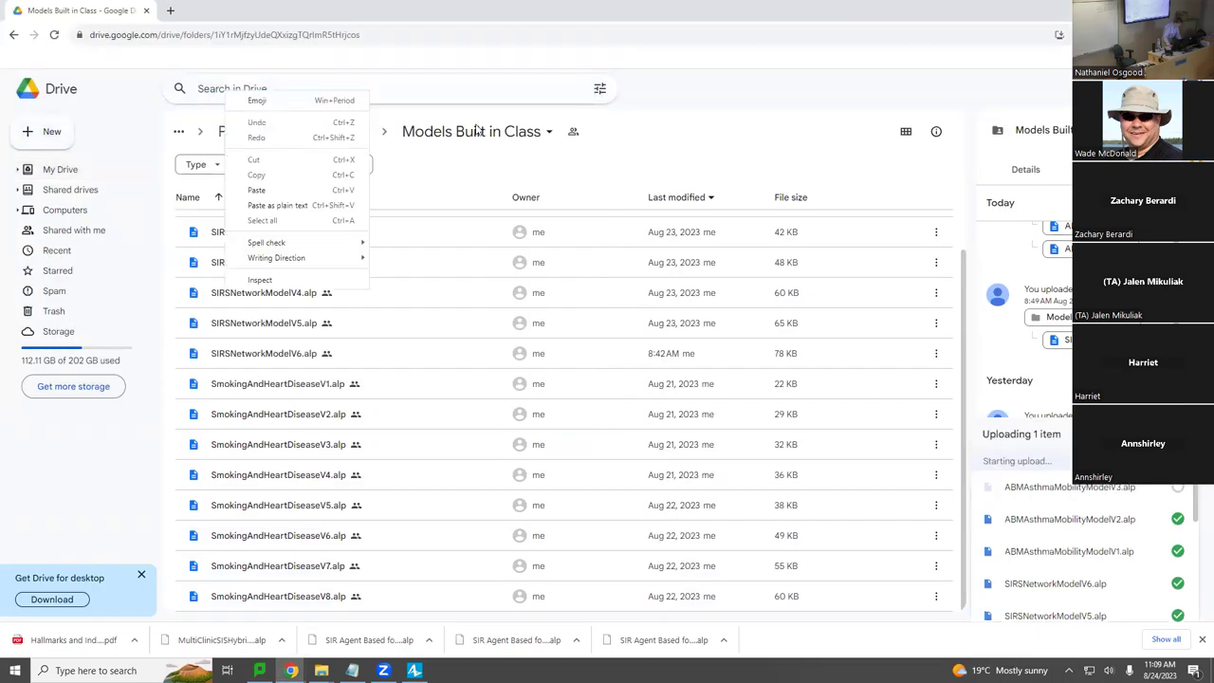
click(686, 111)
scroll(572, 196, down, 1)
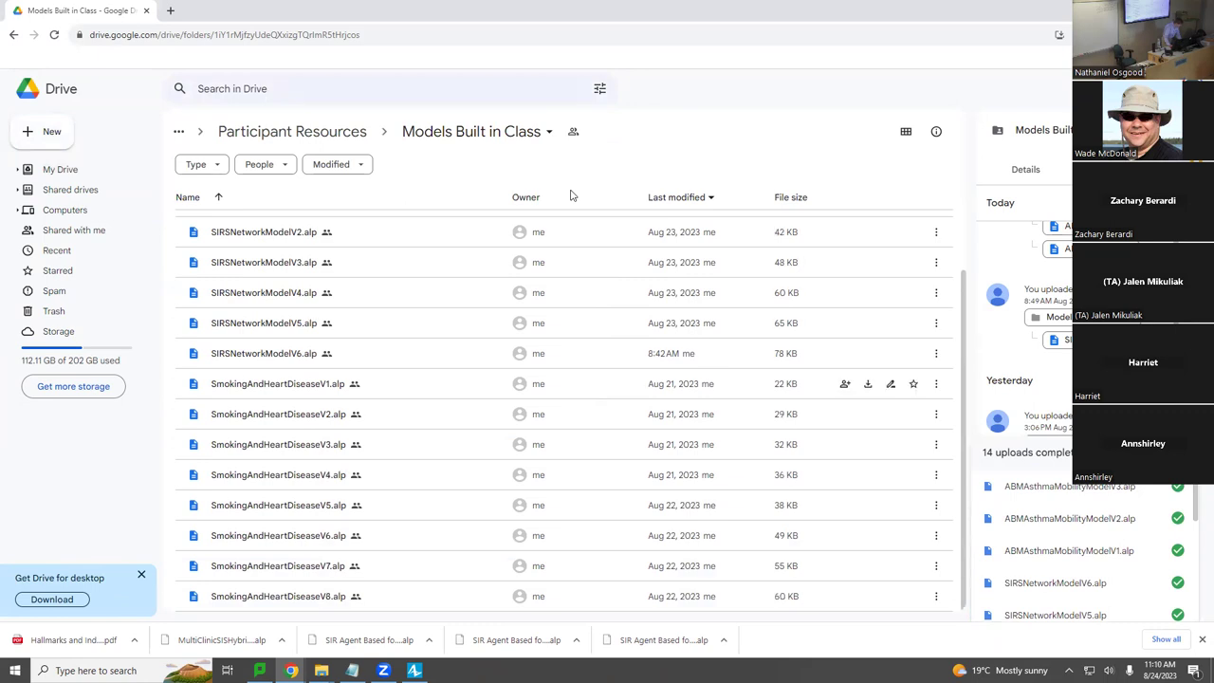
scroll(572, 196, up, 2)
Step: Return to AnyLogic and save the model as a new version named ABMAsthmaMobilityModelV4
key(alt+Tab)
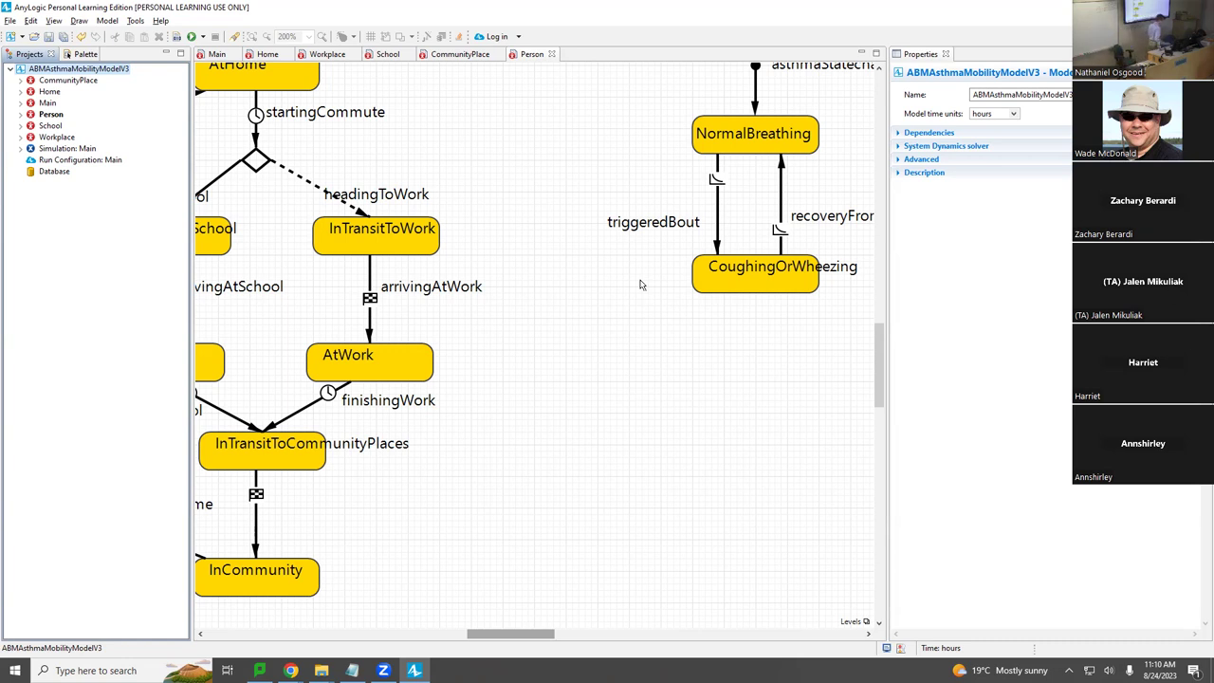
click(10, 20)
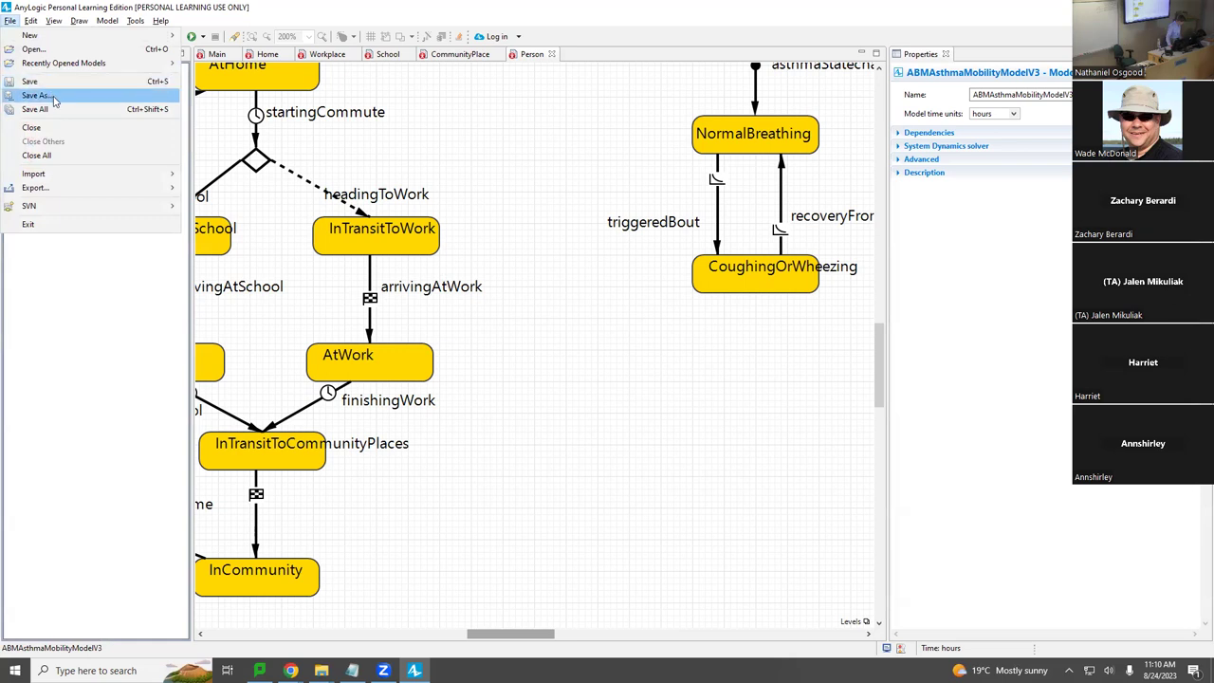
click(38, 96)
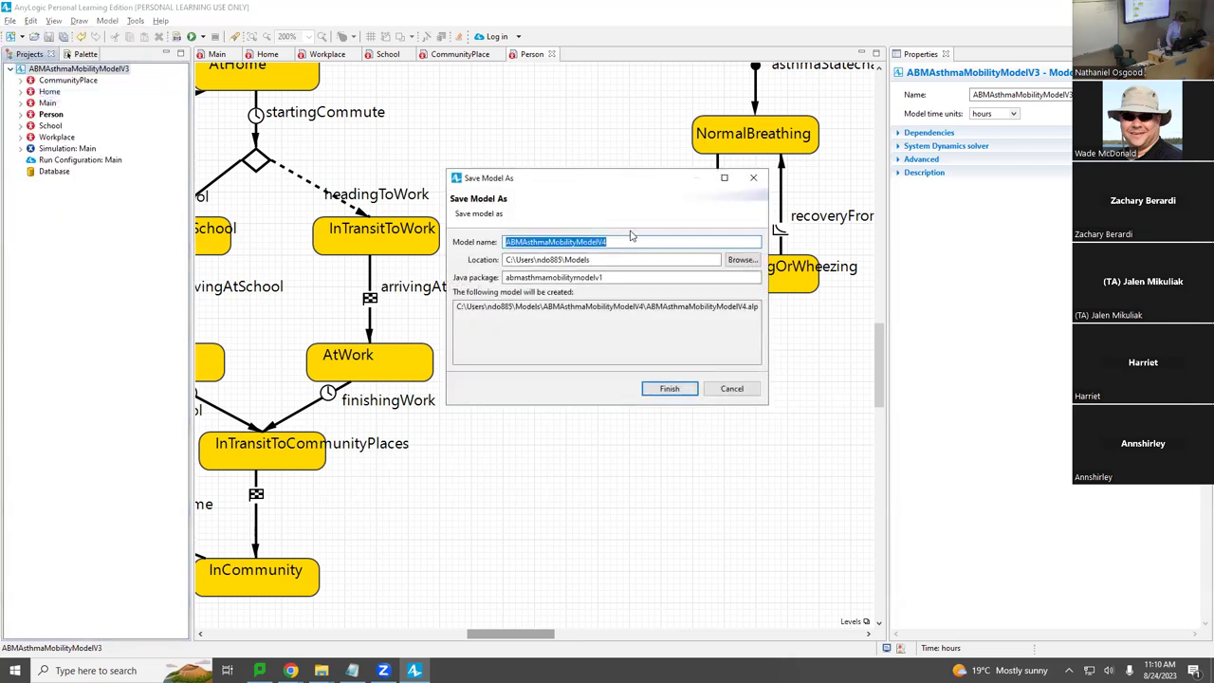
key(Return)
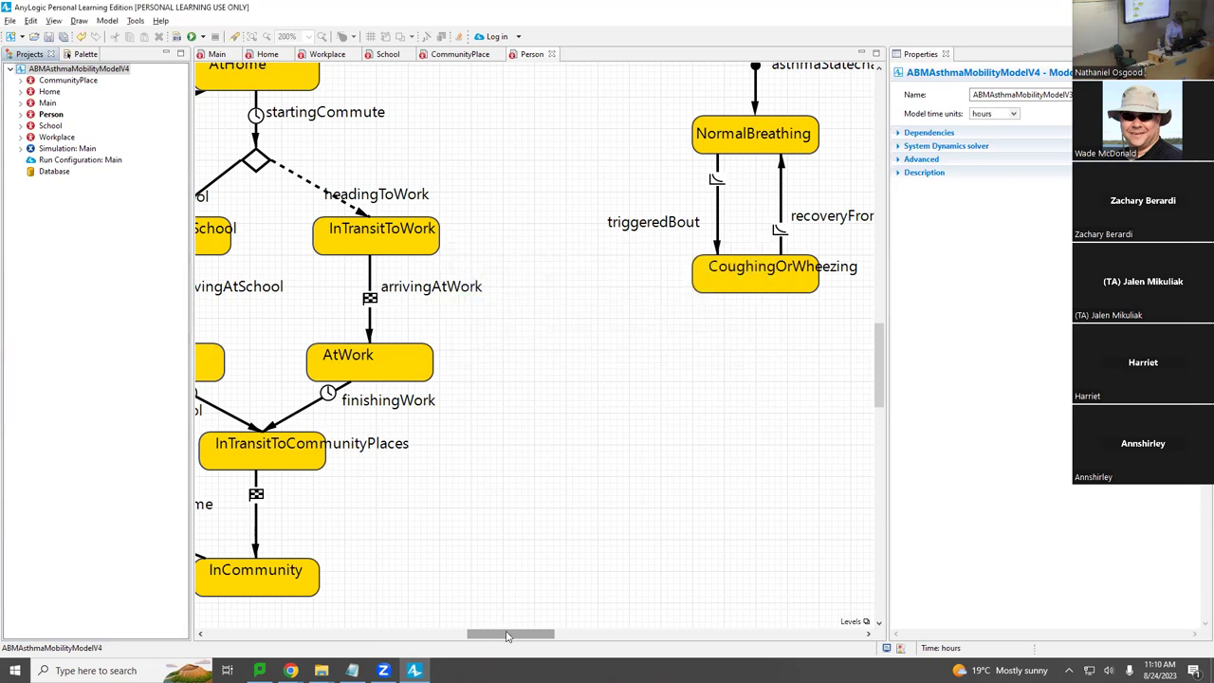
drag(507, 636, 387, 651)
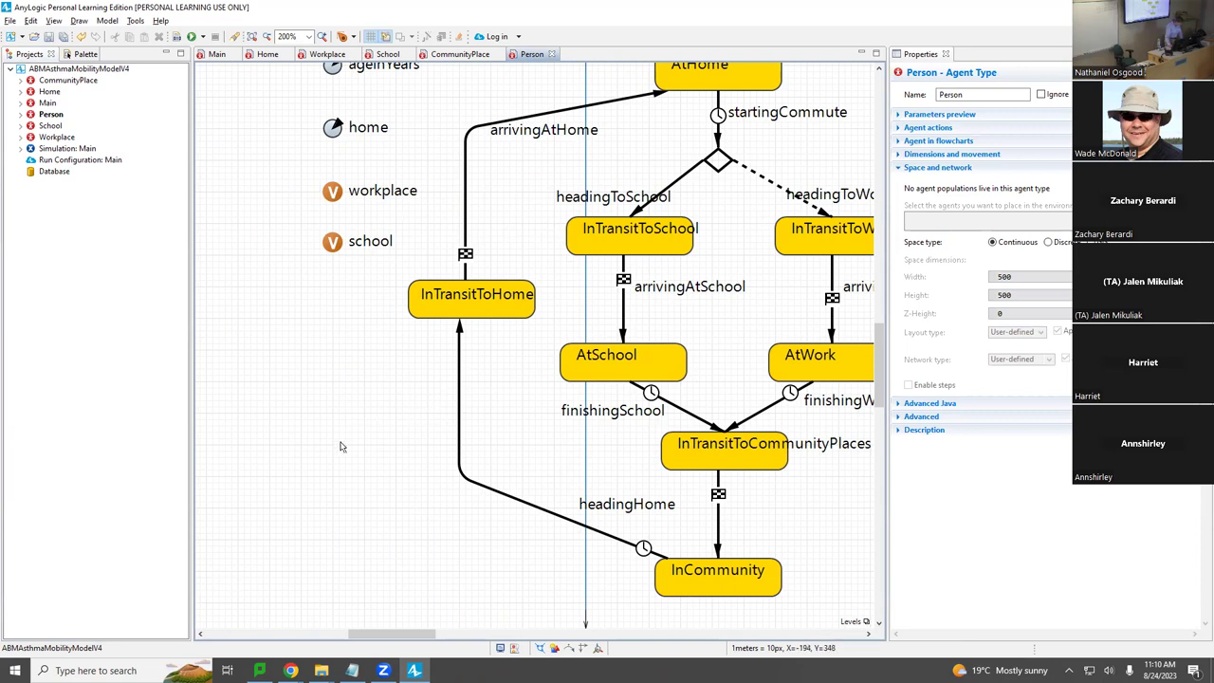
scroll(342, 446, up, 3)
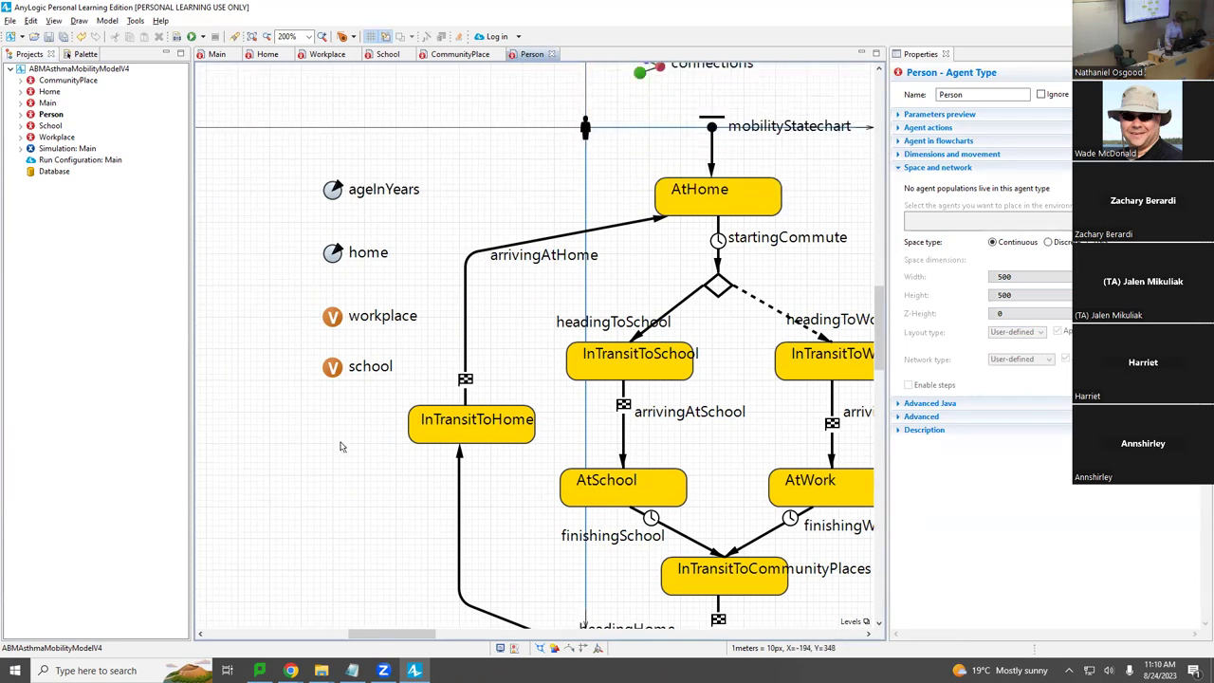